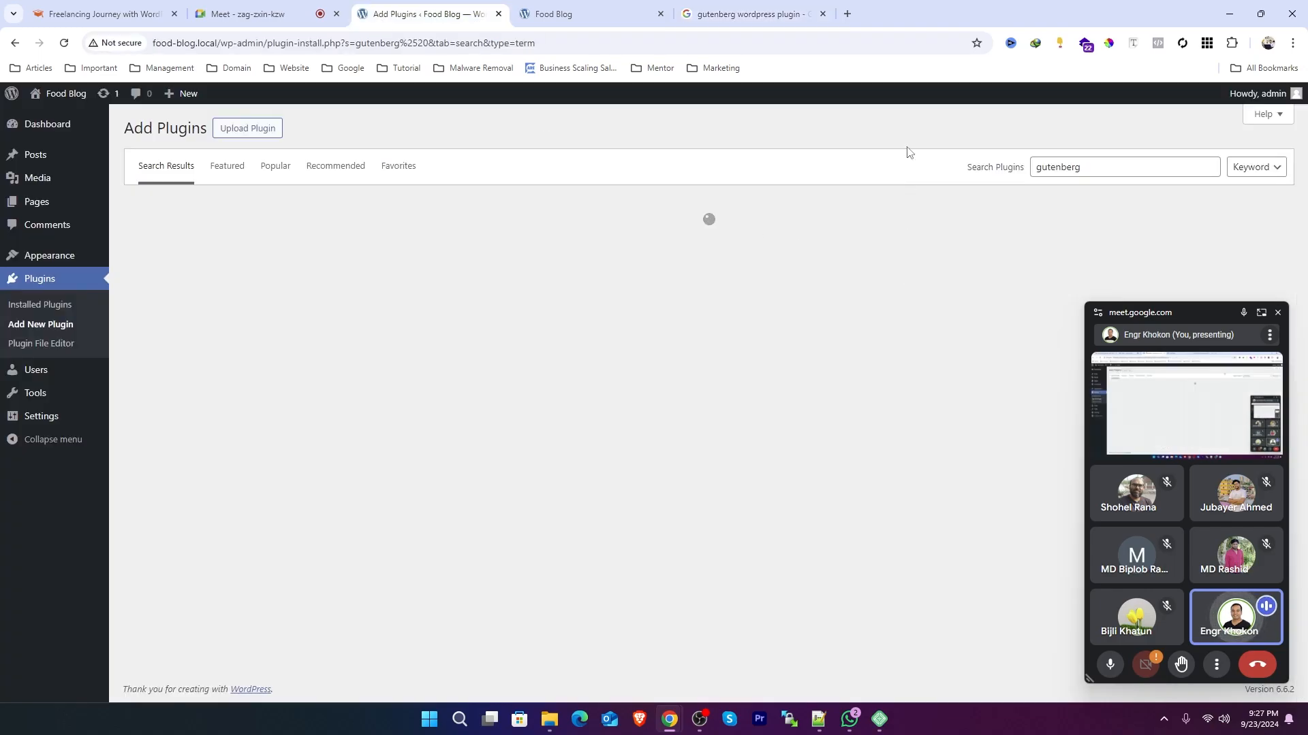
Step: Check the Gutenberg plugin's rating in the web search results and in the plugin directory listing
click(749, 13)
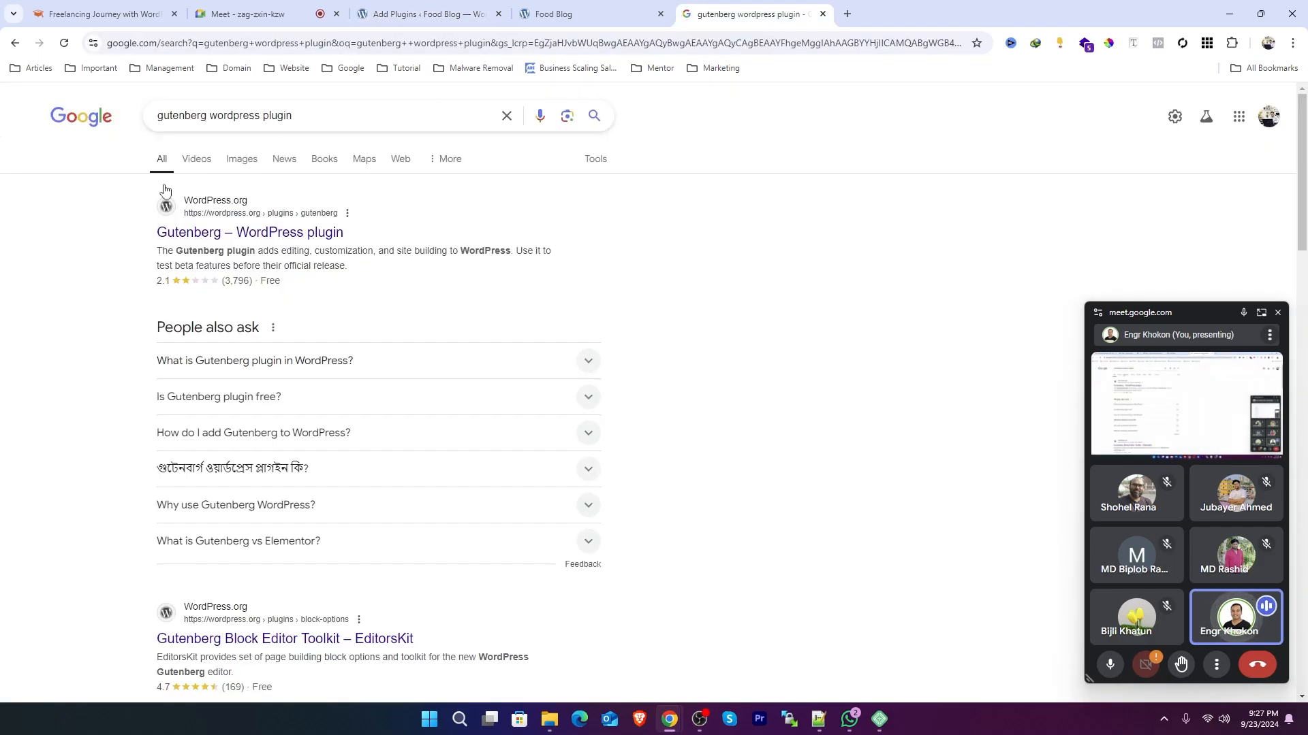
double_click(170, 282)
click(426, 14)
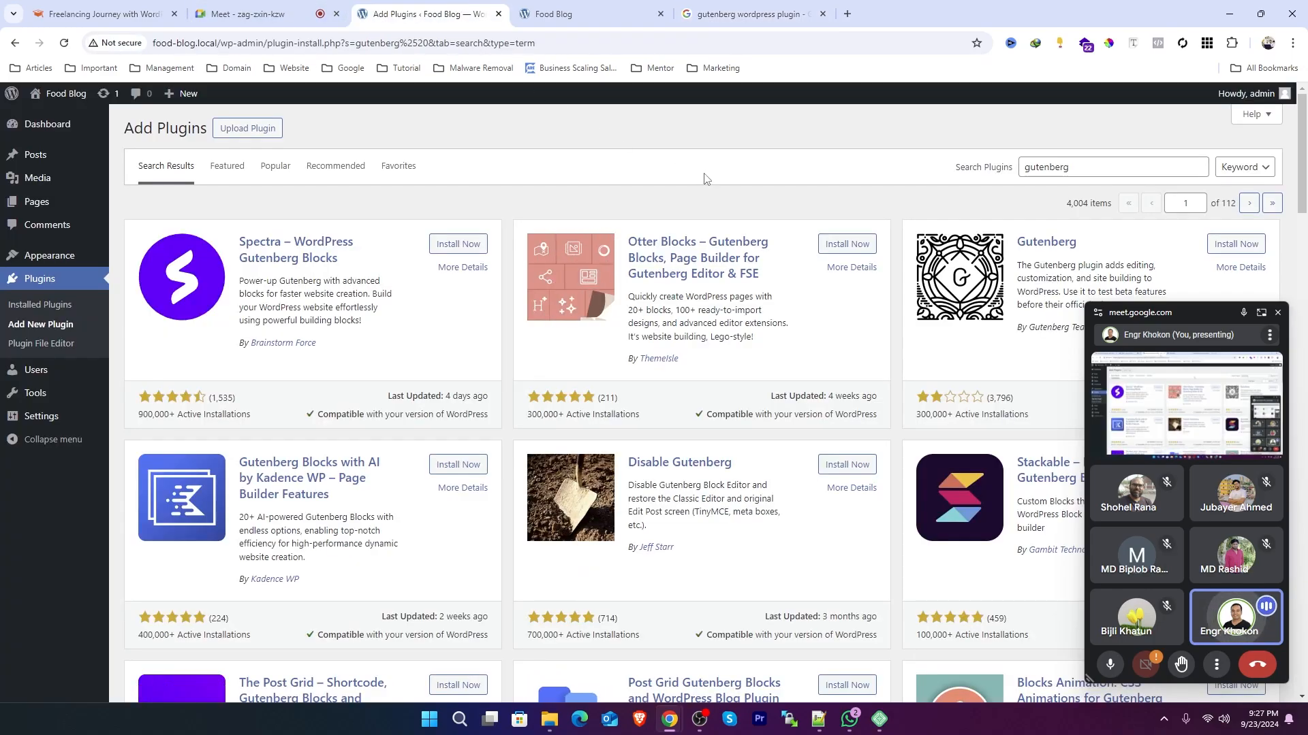
click(1277, 313)
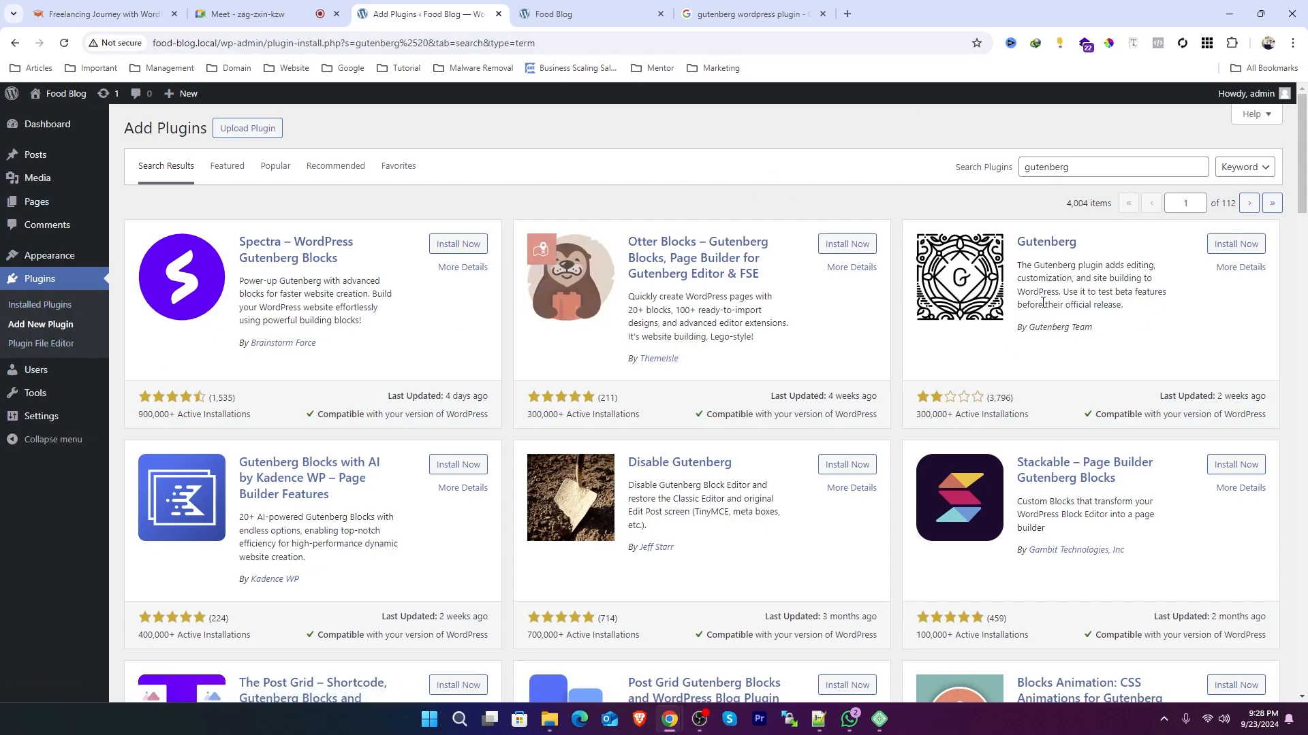
Step: Open the Add New Post block editor of the Dhaka Times site in a new tab
click(268, 6)
click(433, 5)
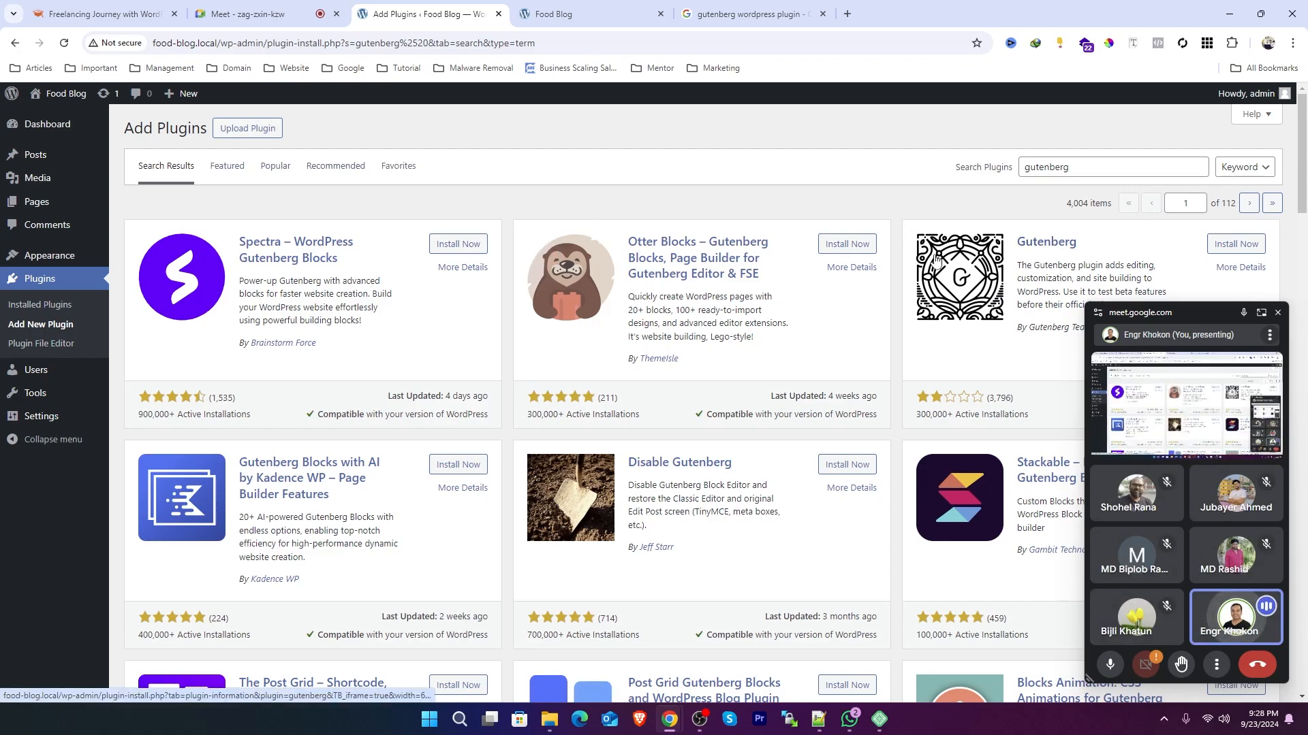
mouse_move(41, 155)
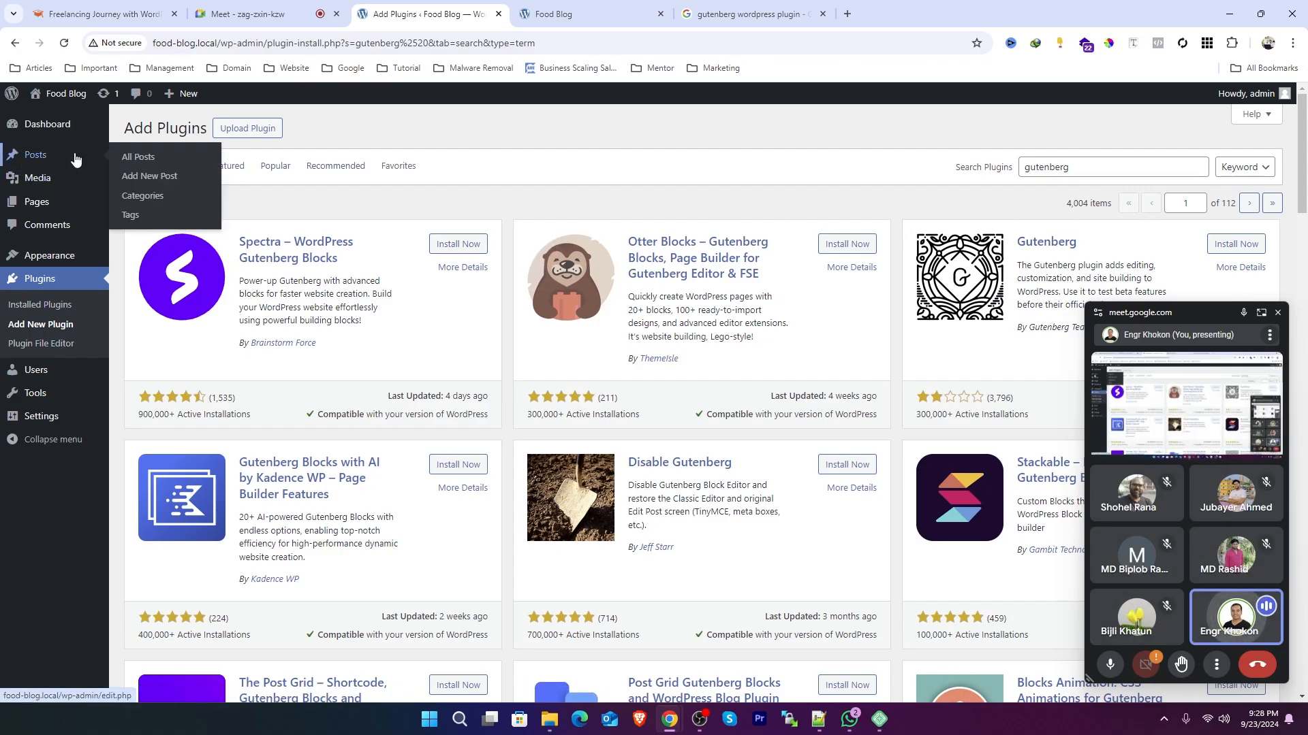
right_click(145, 161)
click(184, 170)
click(530, 5)
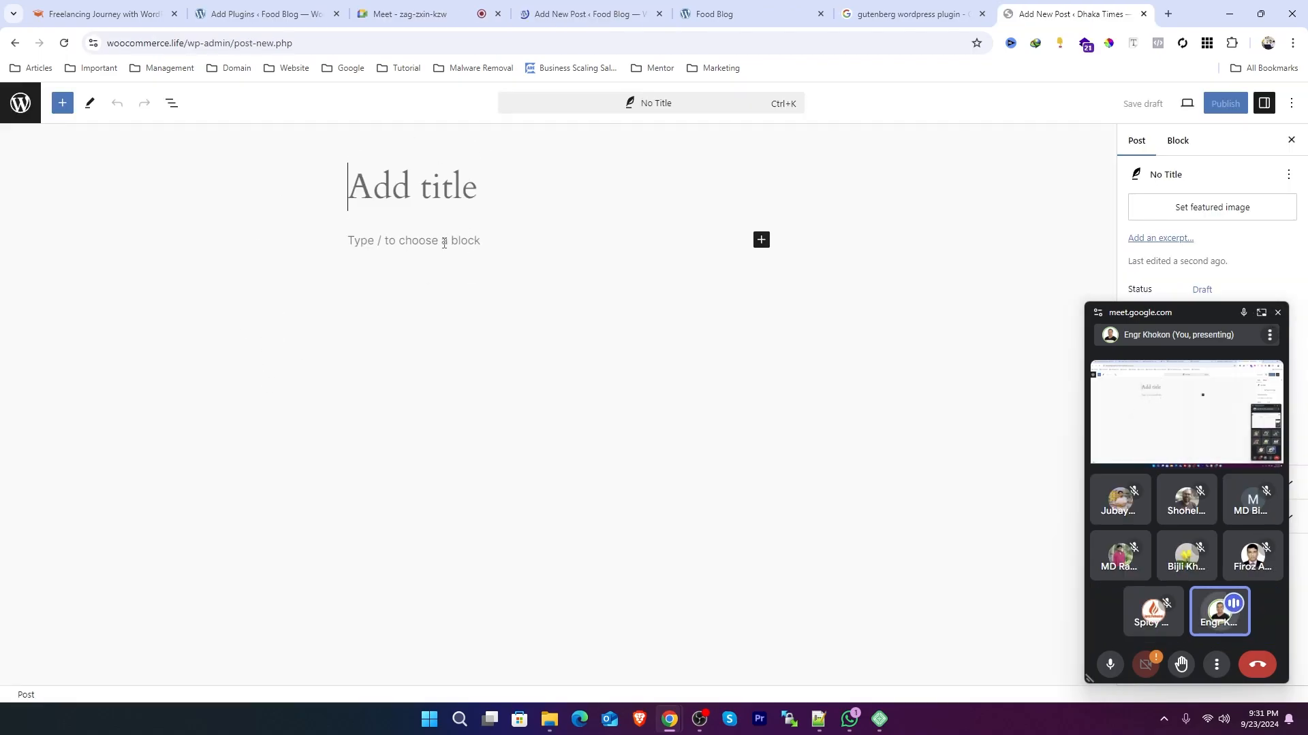
Step: Insert an Image block into the post body, then delete it
click(443, 240)
click(762, 240)
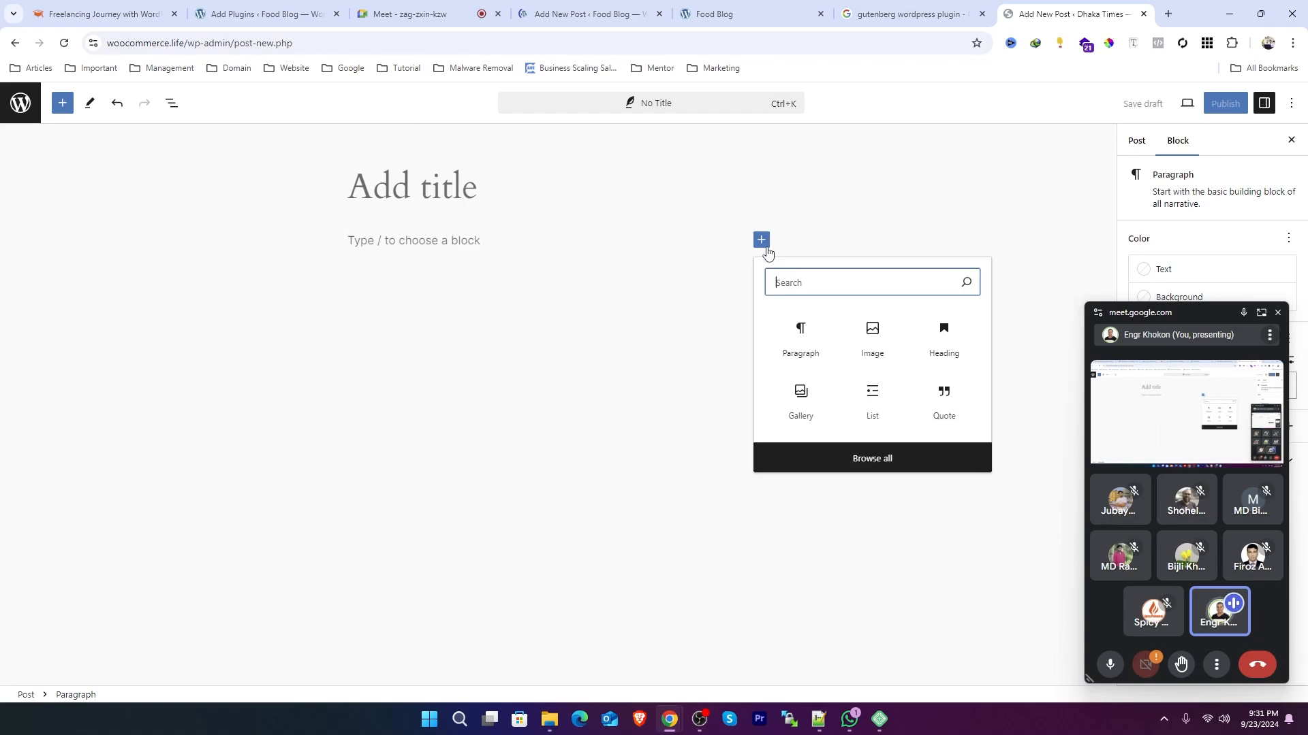
click(870, 350)
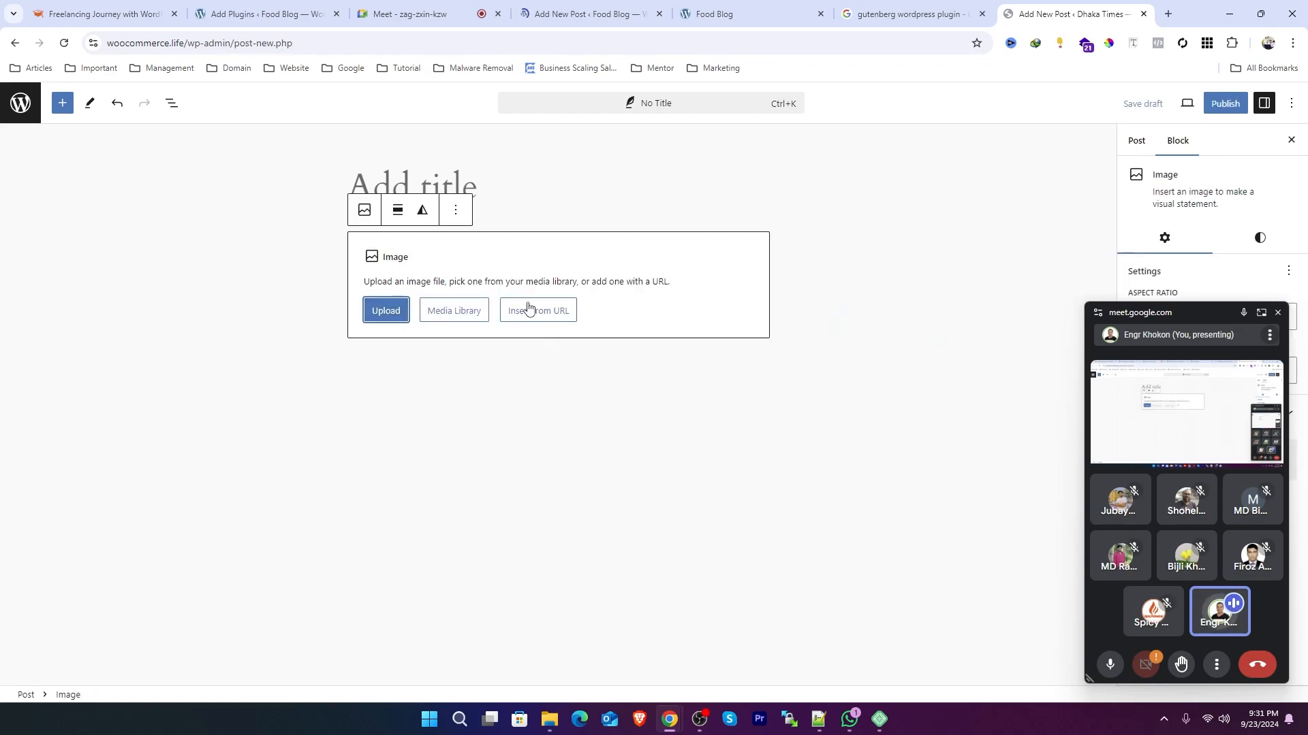
click(457, 211)
click(489, 557)
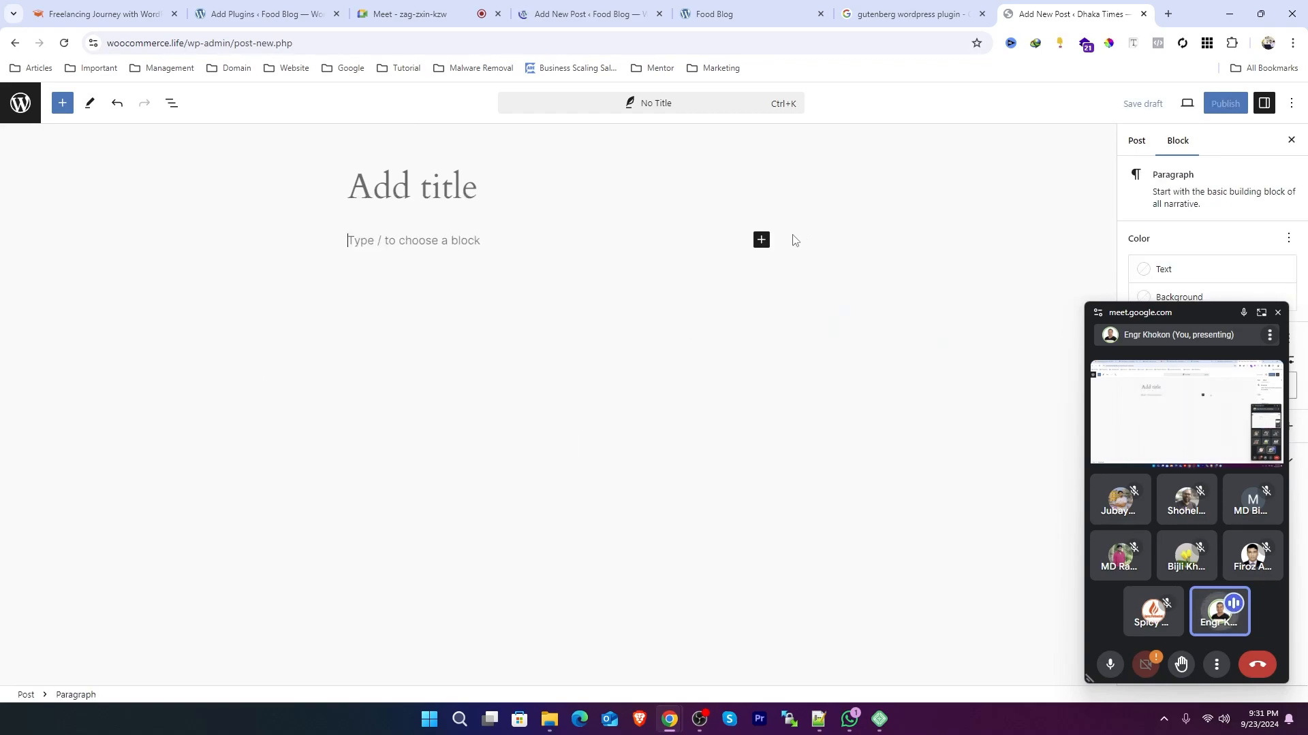
Step: Browse the full block library, scrolling through the text, media, design and widget blocks
click(764, 234)
click(474, 235)
click(761, 240)
click(872, 458)
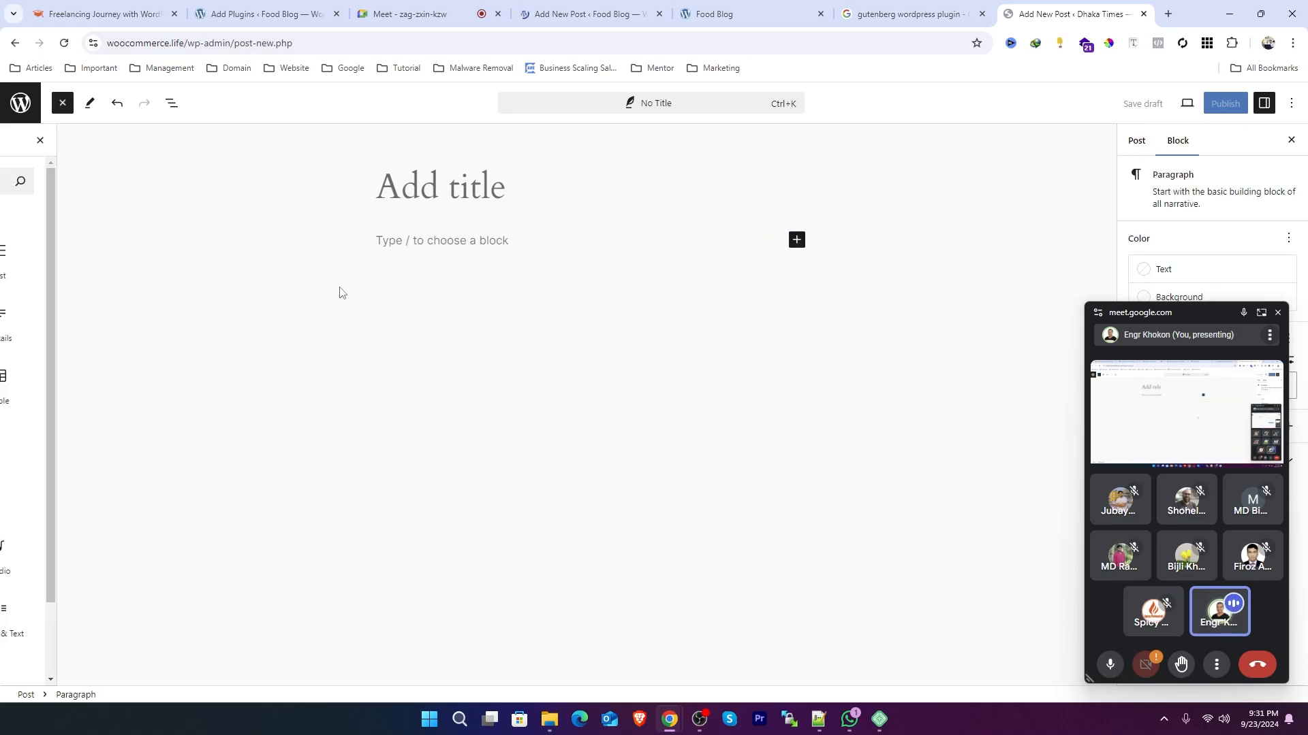
scroll(120, 289, down, 15)
scroll(122, 327, down, 10)
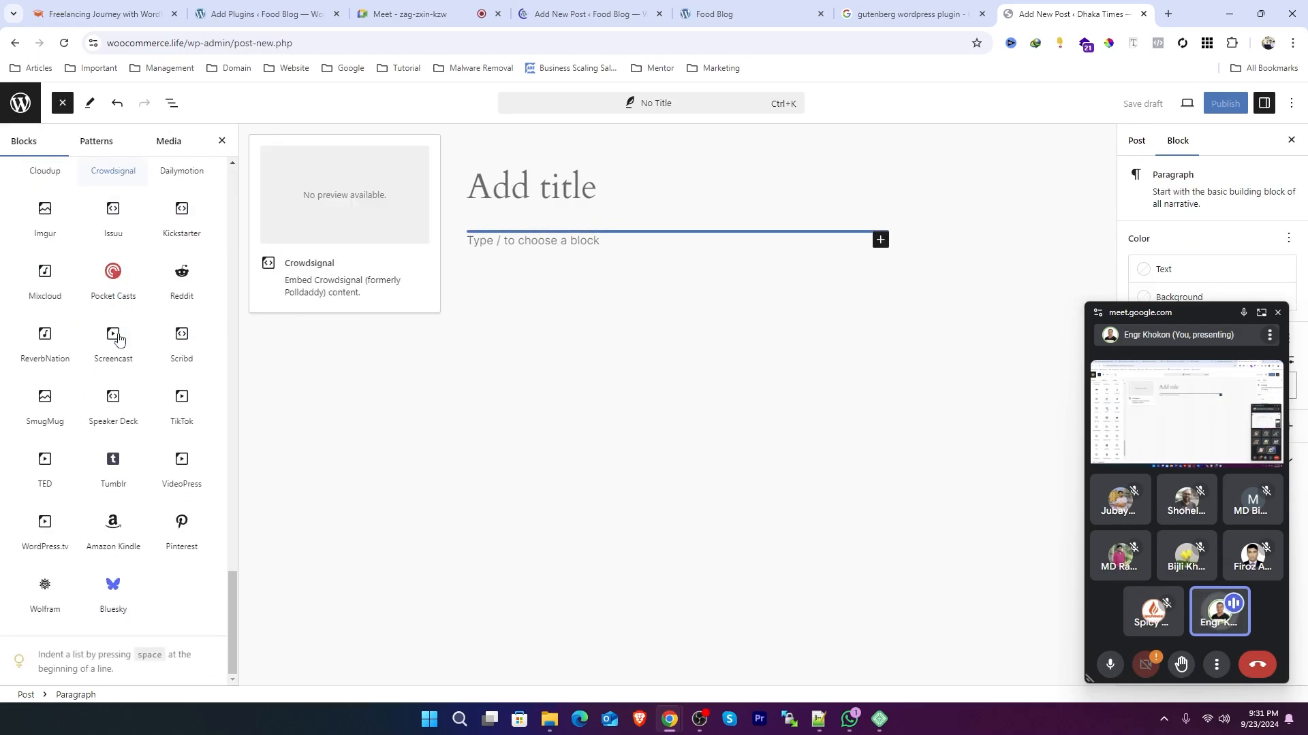
scroll(118, 333, up, 20)
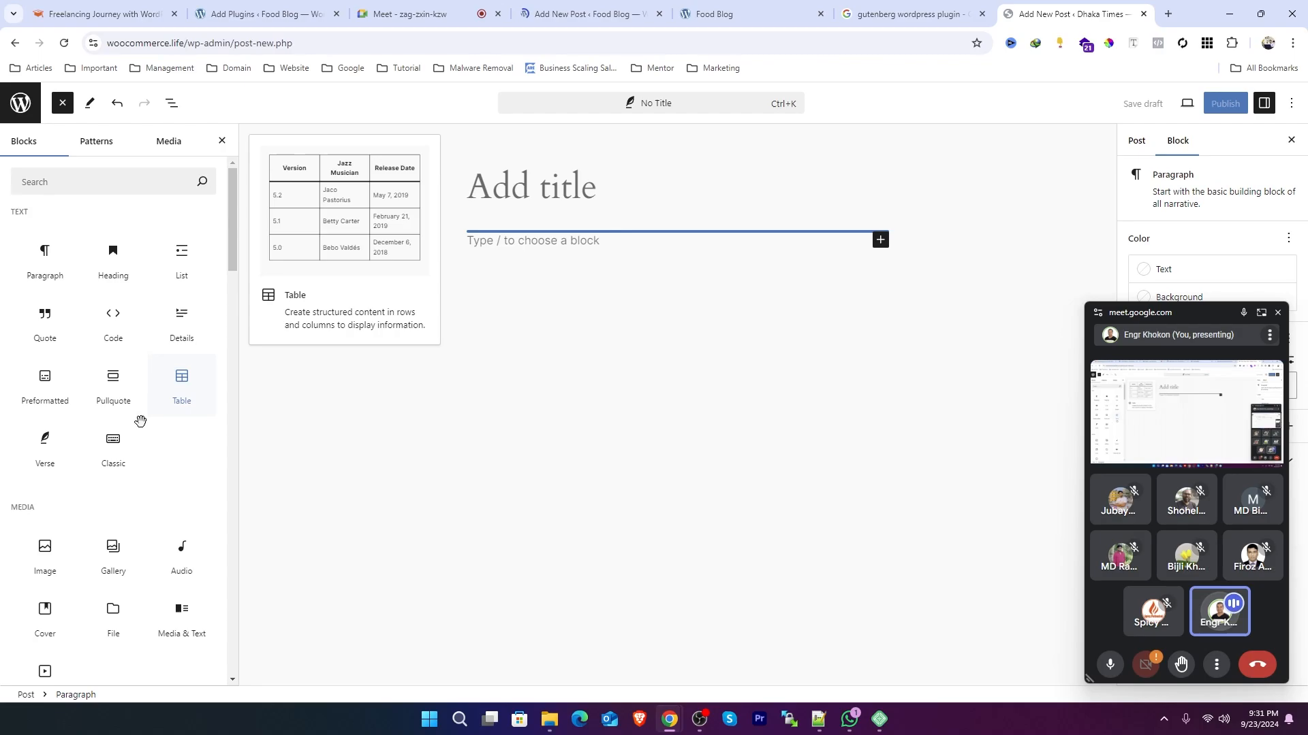
scroll(41, 463, down, 2)
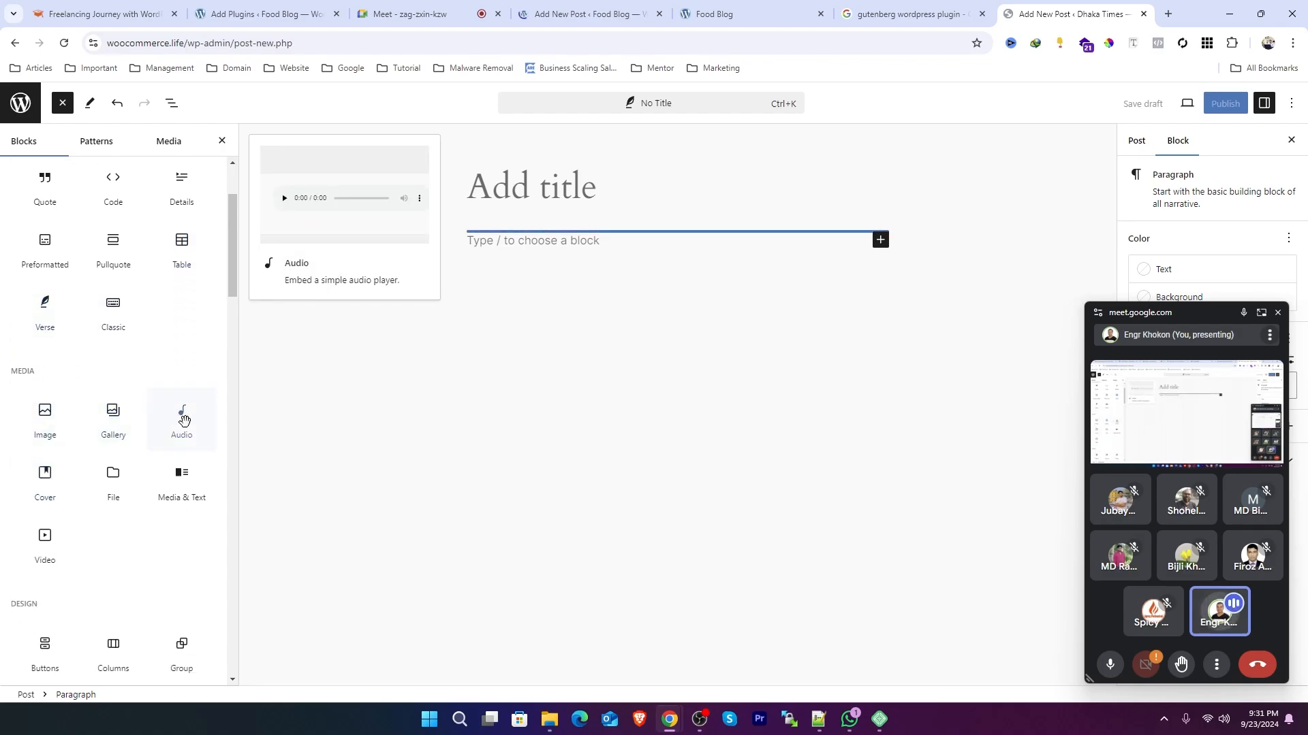
scroll(58, 490, down, 2)
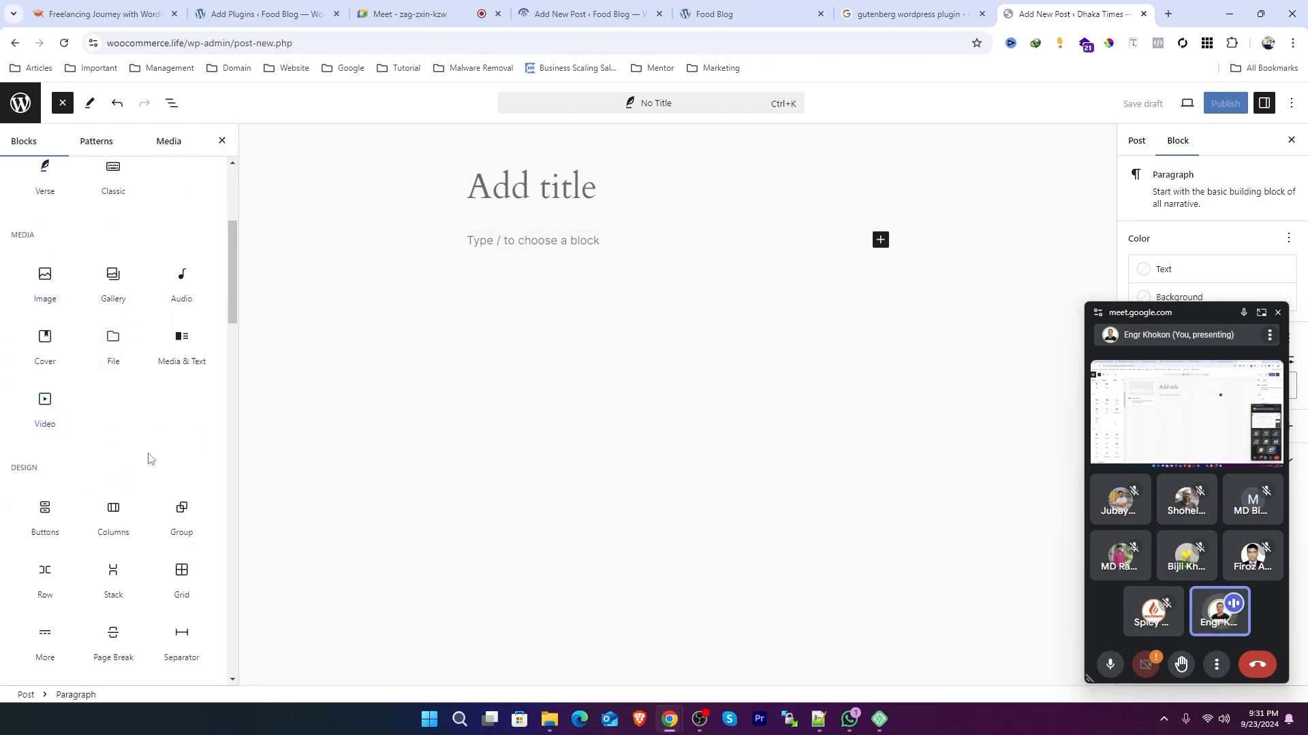
scroll(136, 470, down, 4)
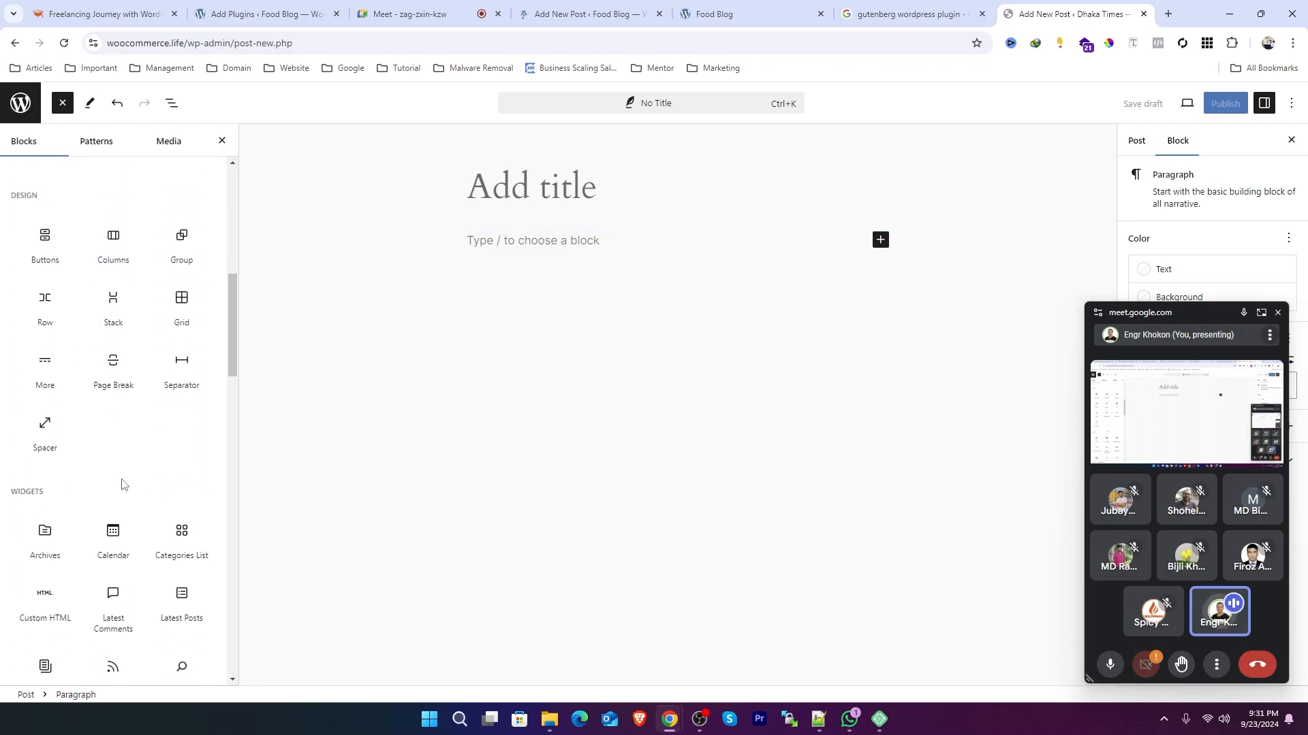
click(533, 199)
click(454, 240)
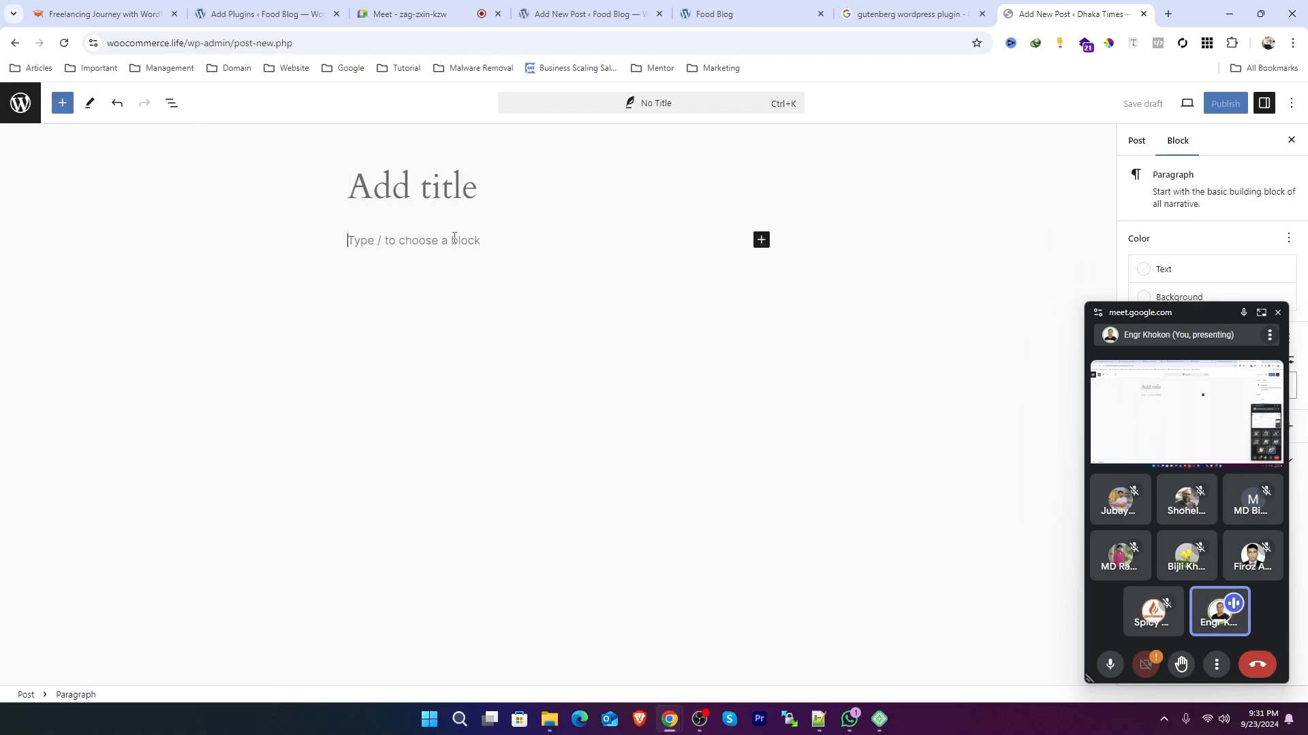
Step: Leave the block editor and open the Add New Plugin page
click(761, 239)
click(158, 155)
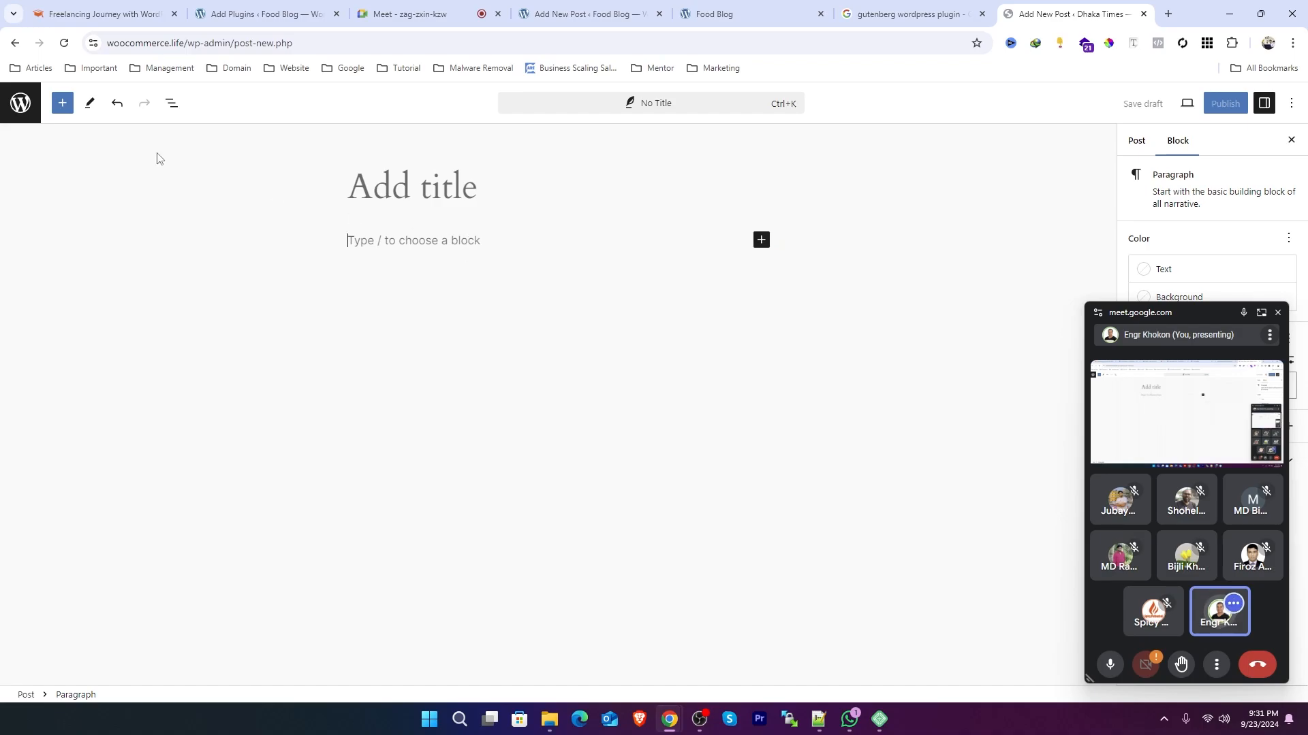
click(21, 104)
click(714, 130)
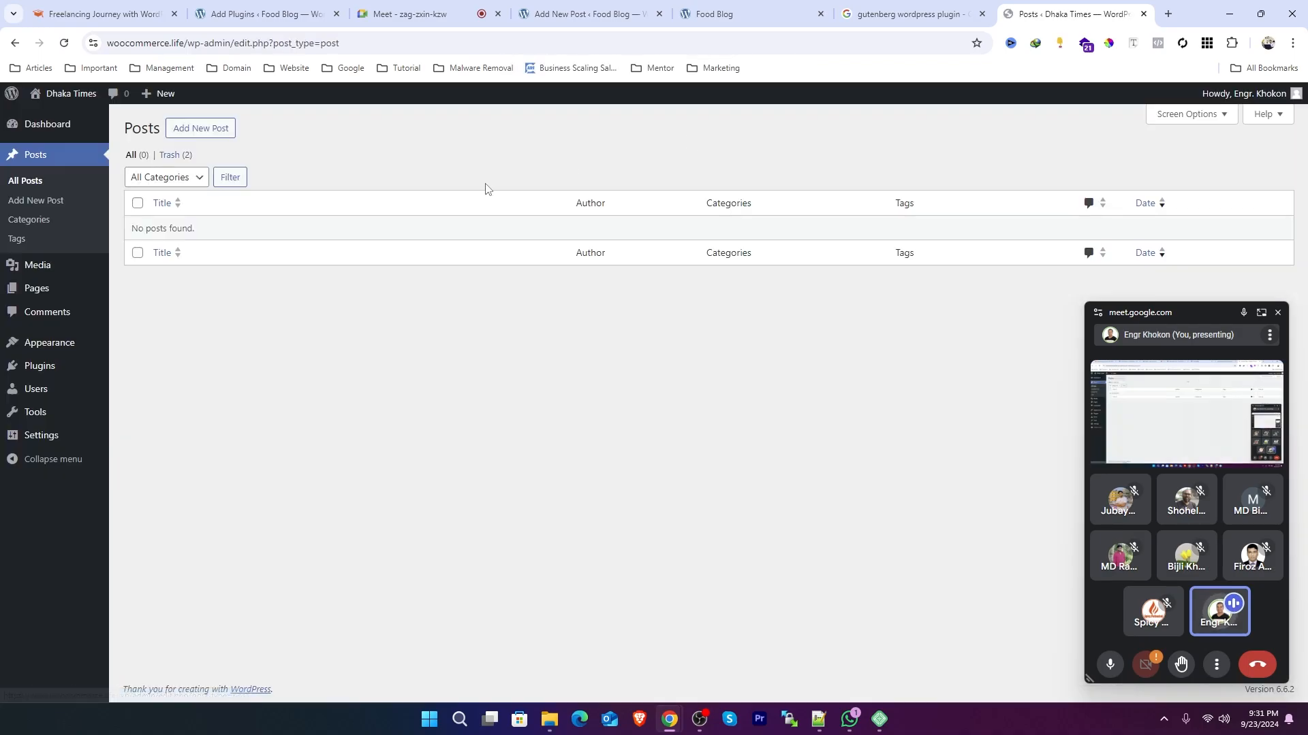
mouse_move(39, 366)
click(166, 371)
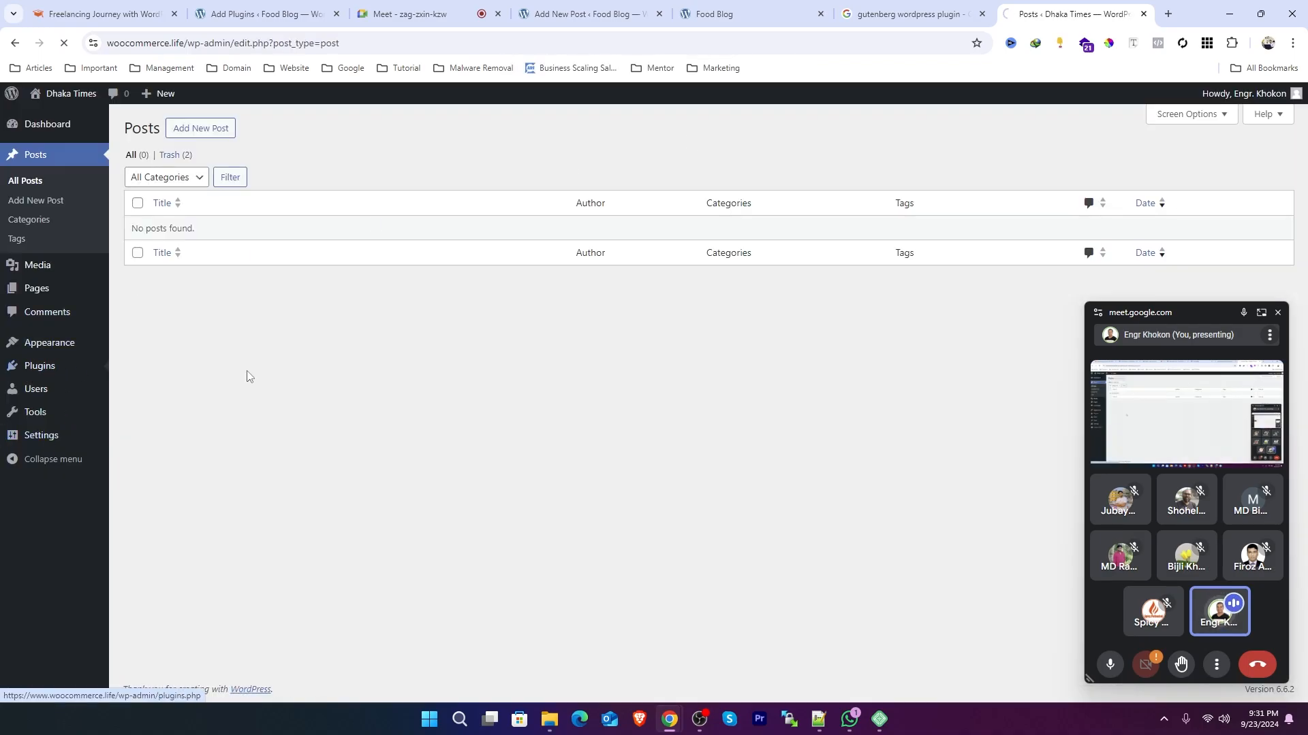
click(253, 130)
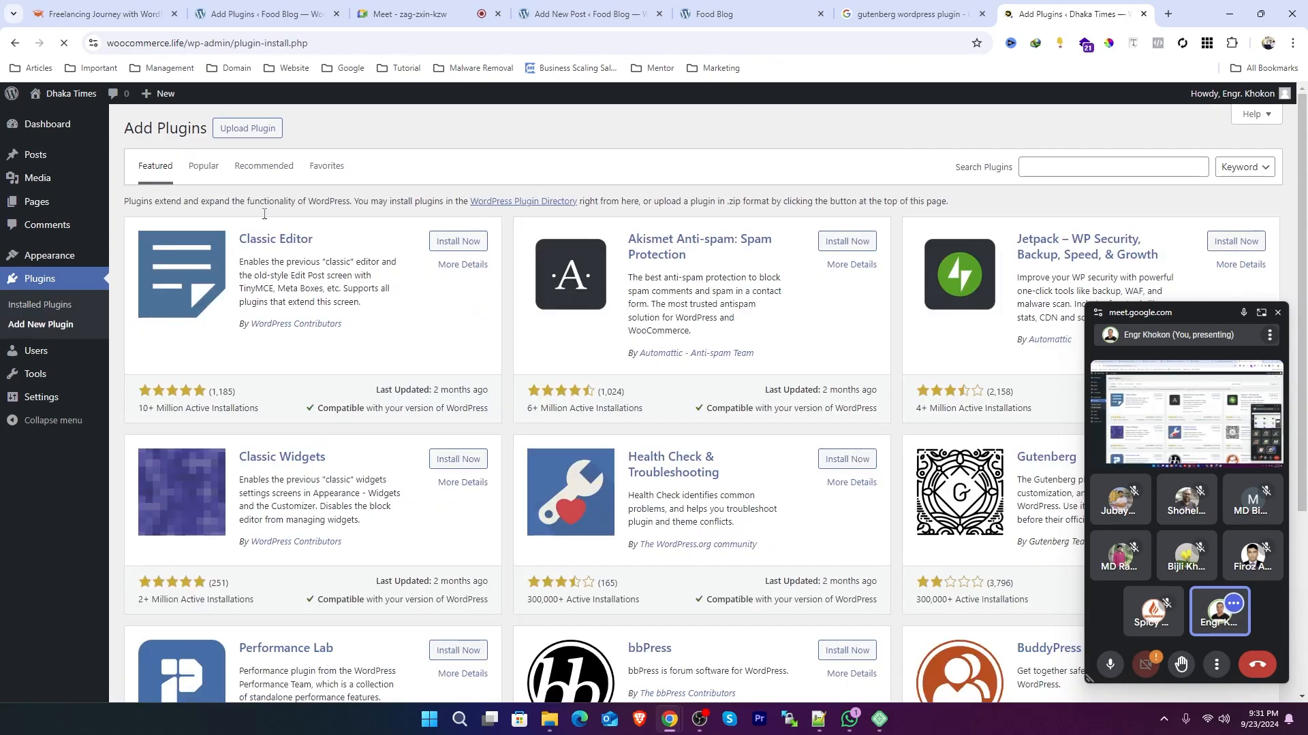
Step: Install and activate the Classic Editor plugin
drag(338, 252, 239, 242)
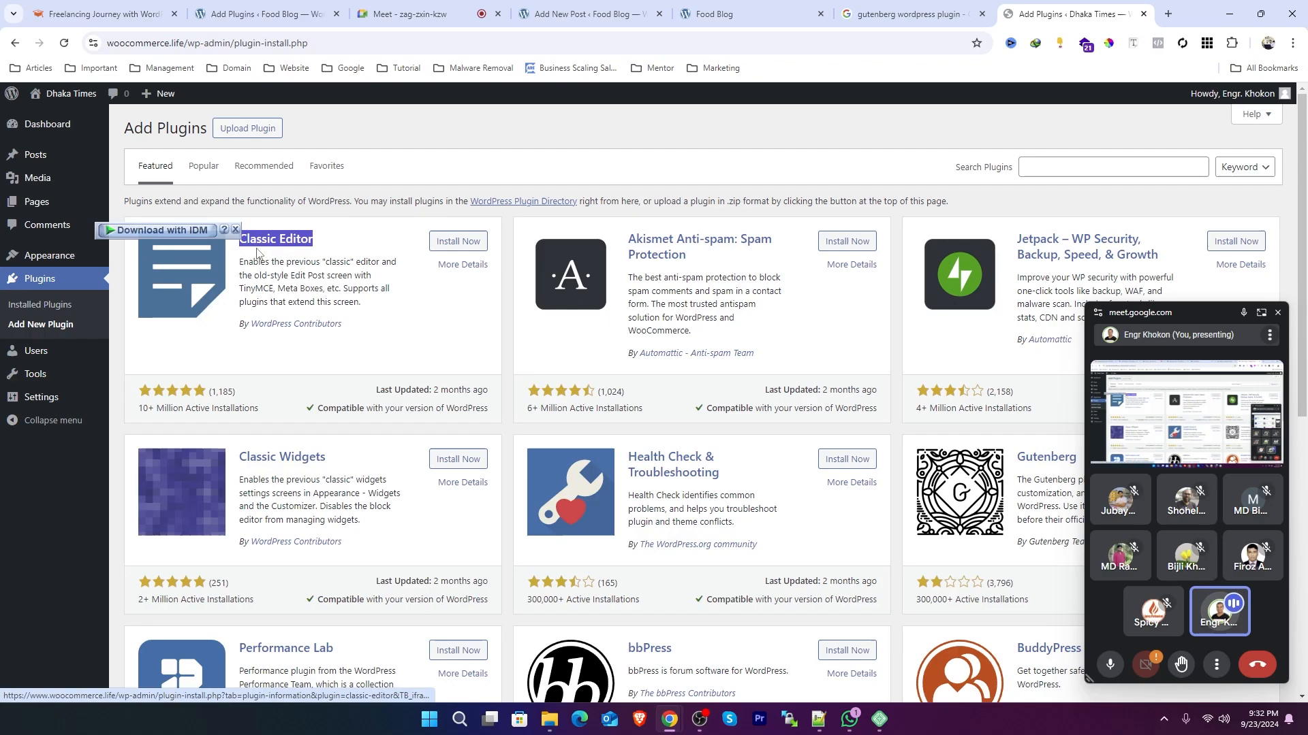
click(451, 242)
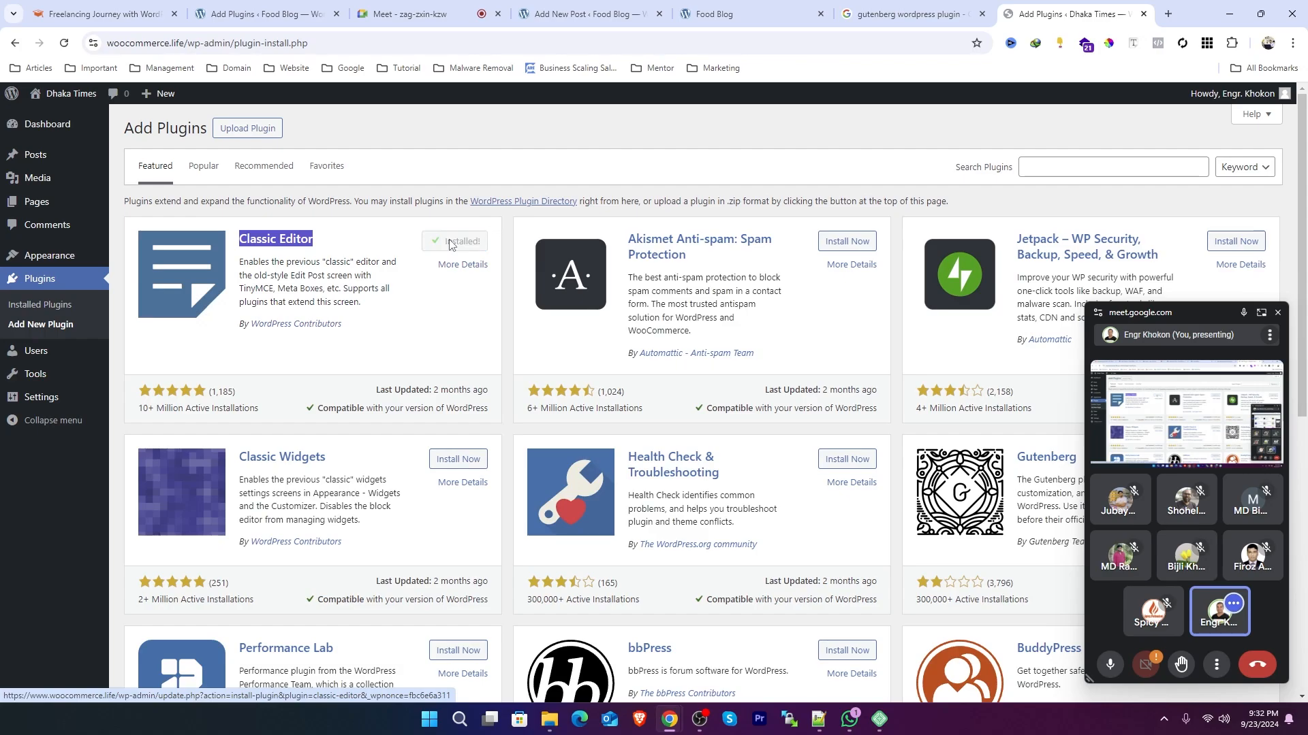
click(450, 243)
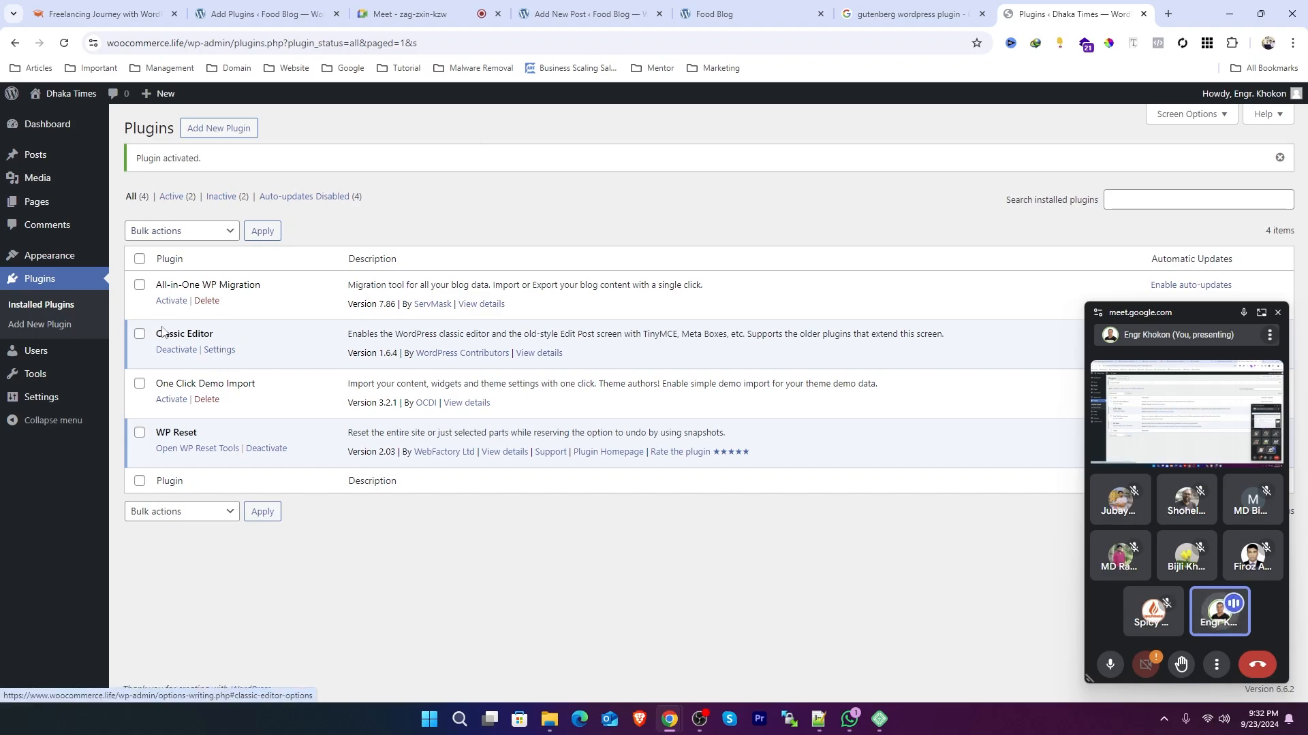
Step: Review the Classic Editor writing settings, then open a new post in the classic editor
click(223, 352)
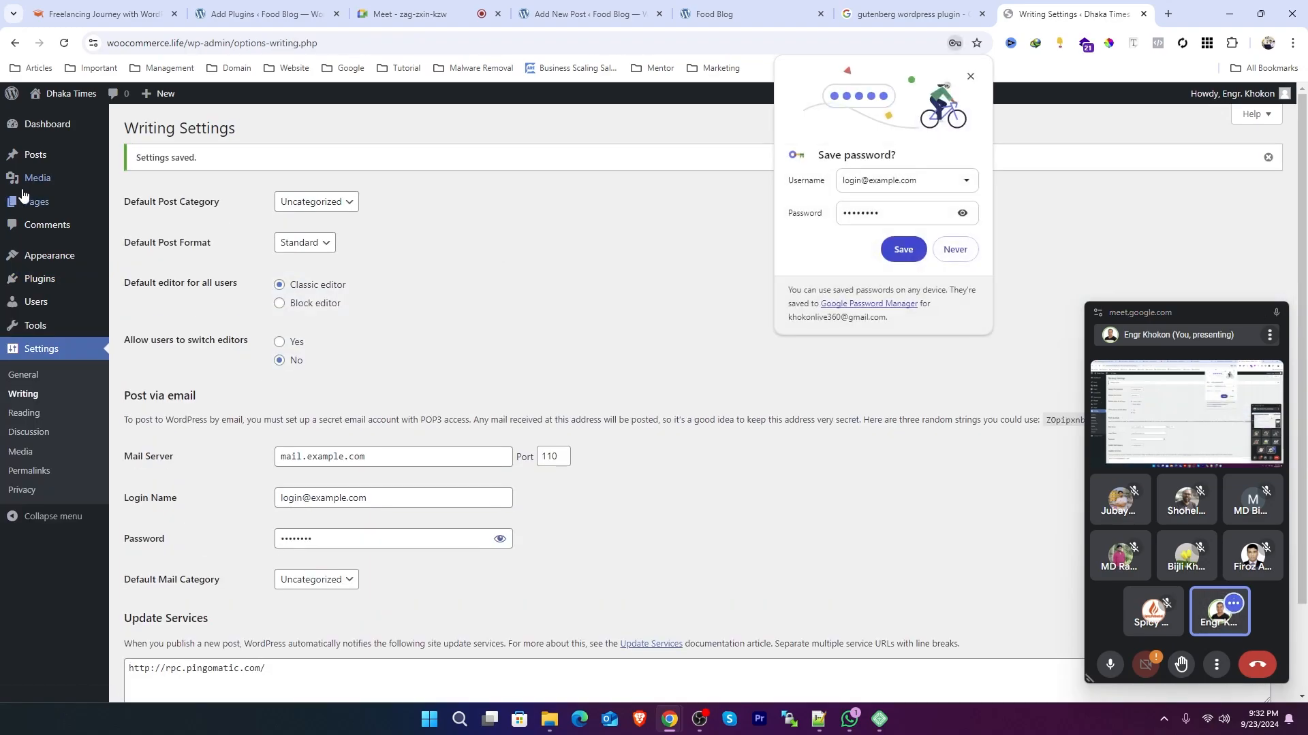
mouse_move(42, 160)
click(139, 176)
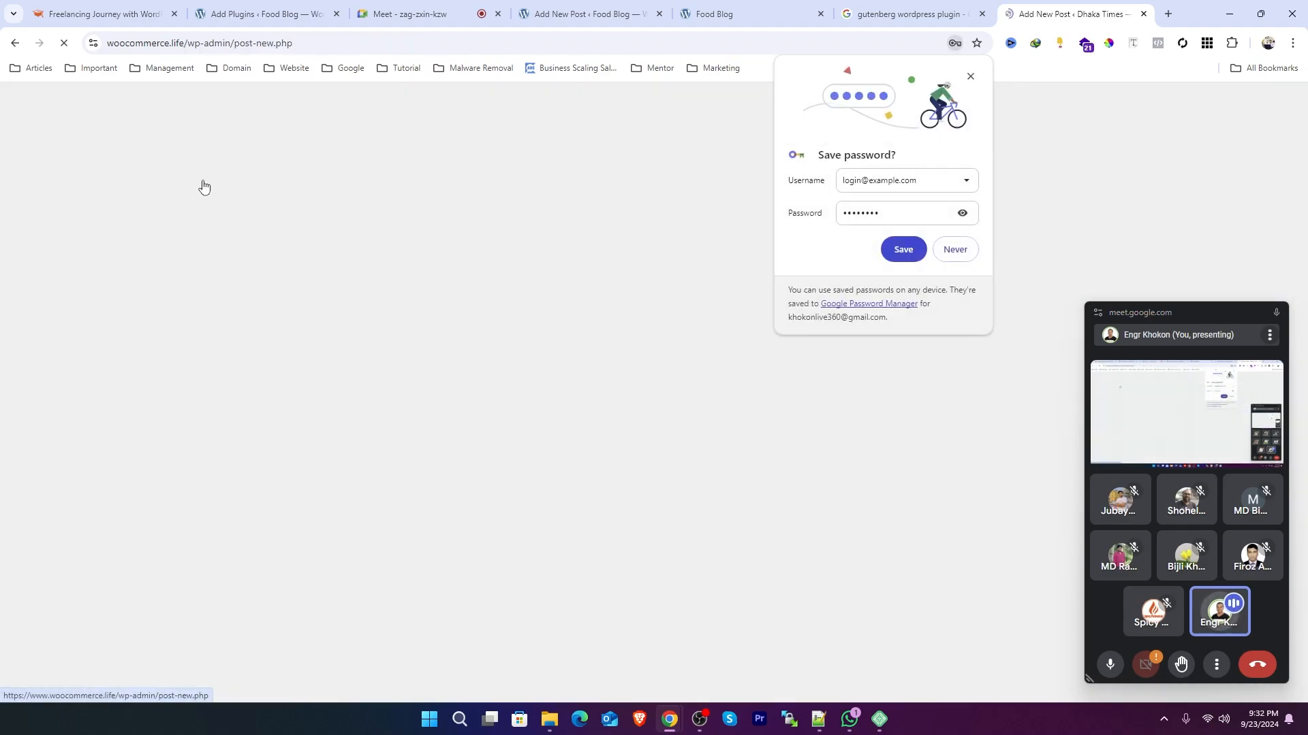
click(971, 77)
click(410, 161)
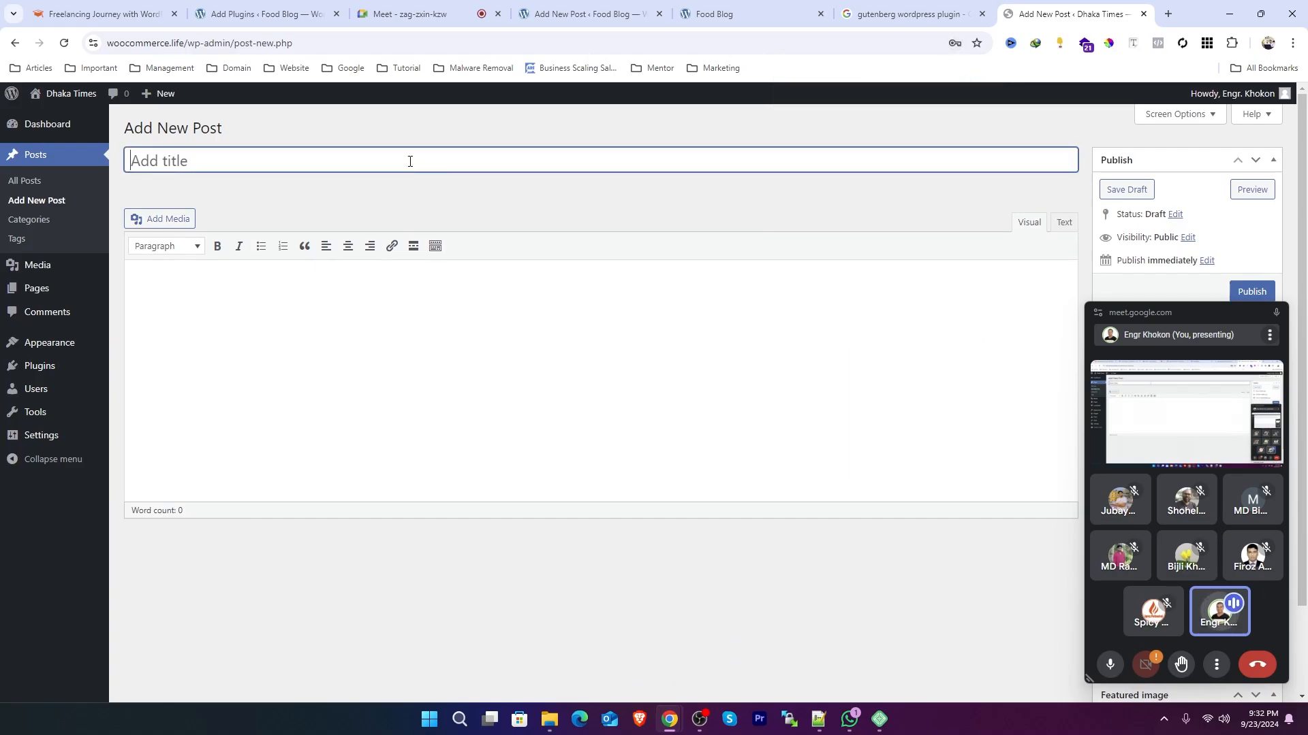
Step: Enter the post title Blog Title
click(141, 360)
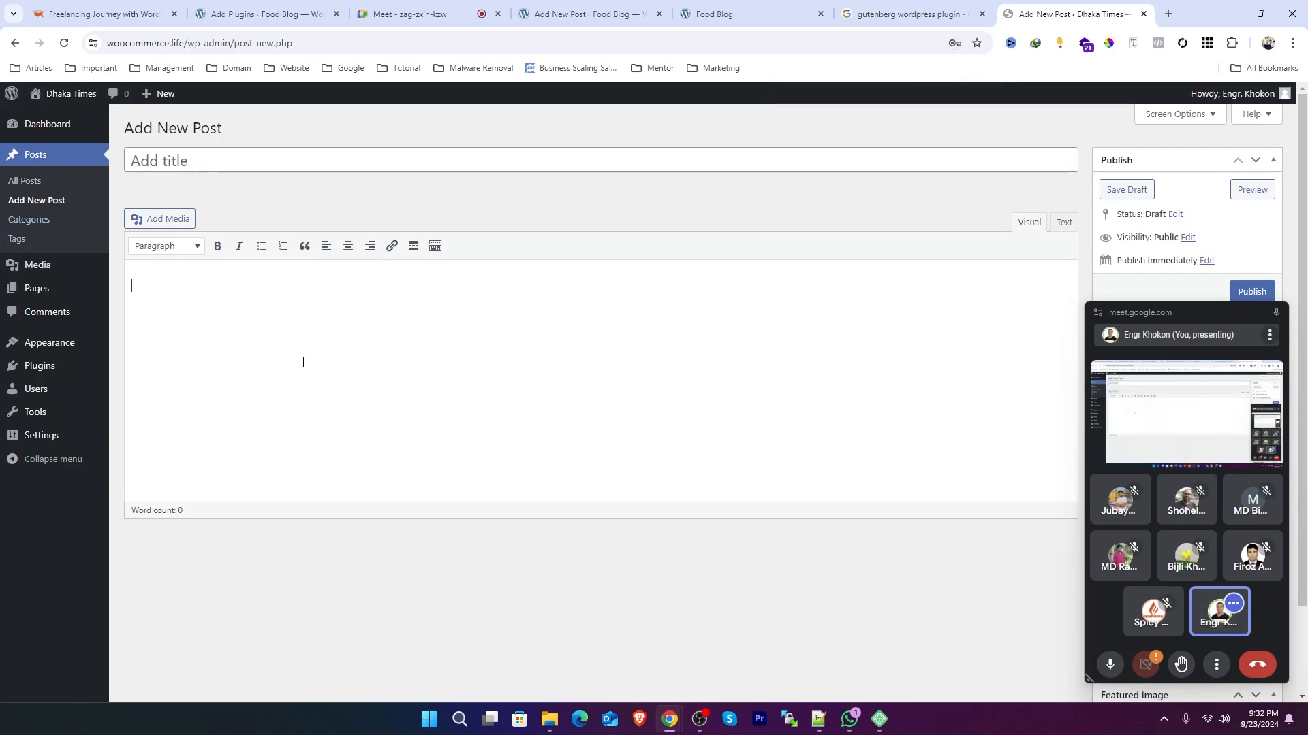
click(216, 168)
text(Blog Title)
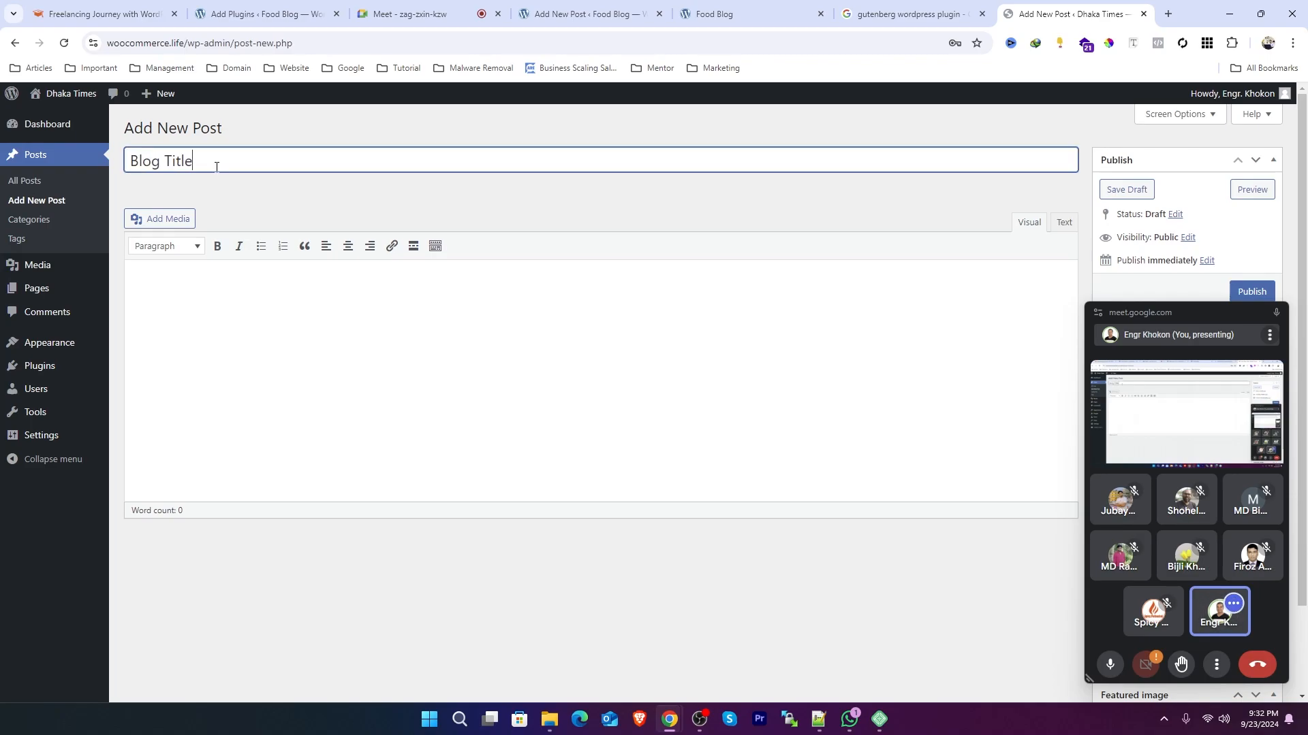
Step: Add the body text about the freelancing course and insert an empty line before the last paragraph
click(330, 336)
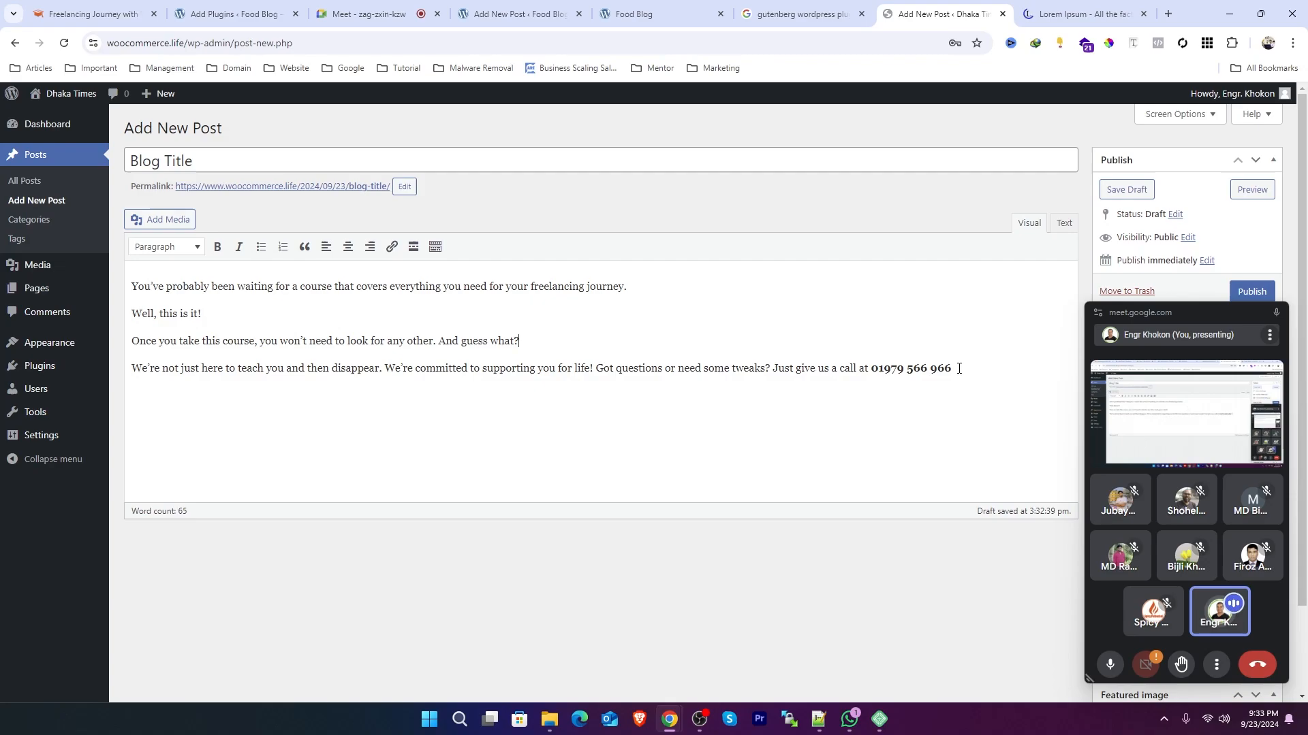
click(958, 369)
key(Return)
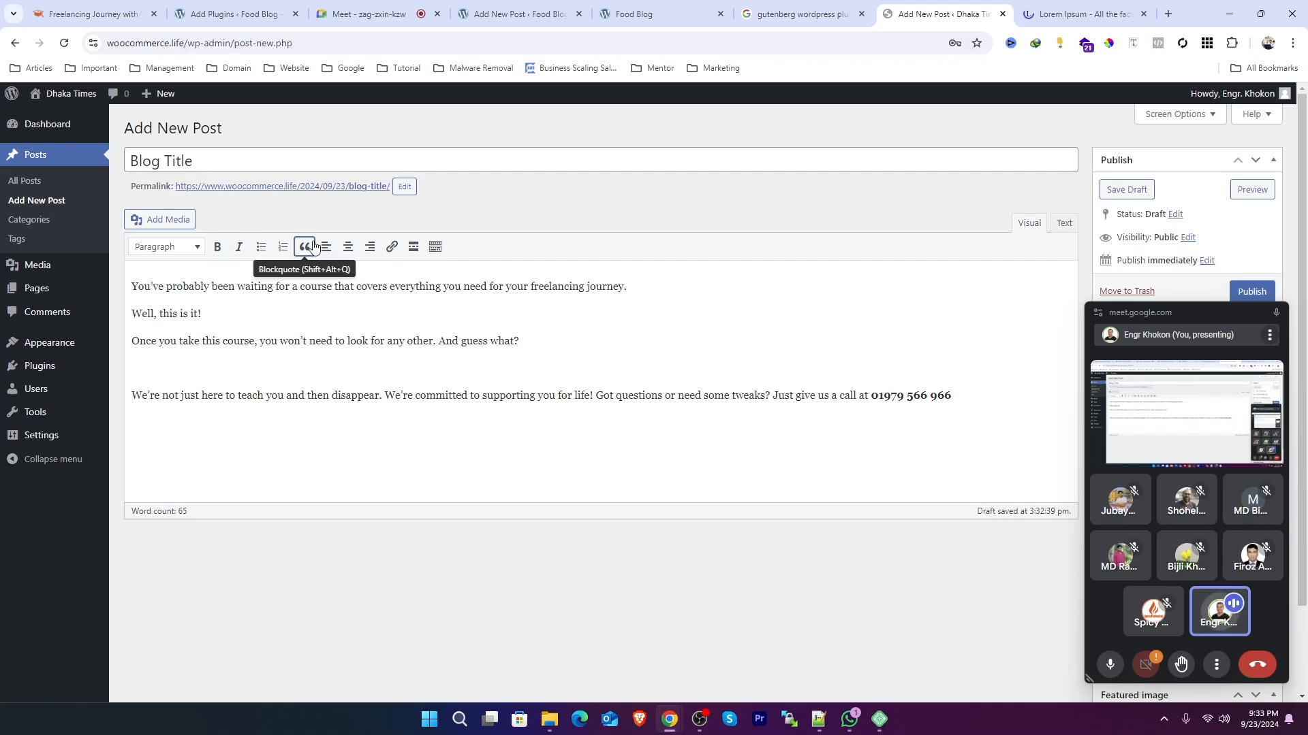
Step: Examine the paragraph format options list
click(174, 251)
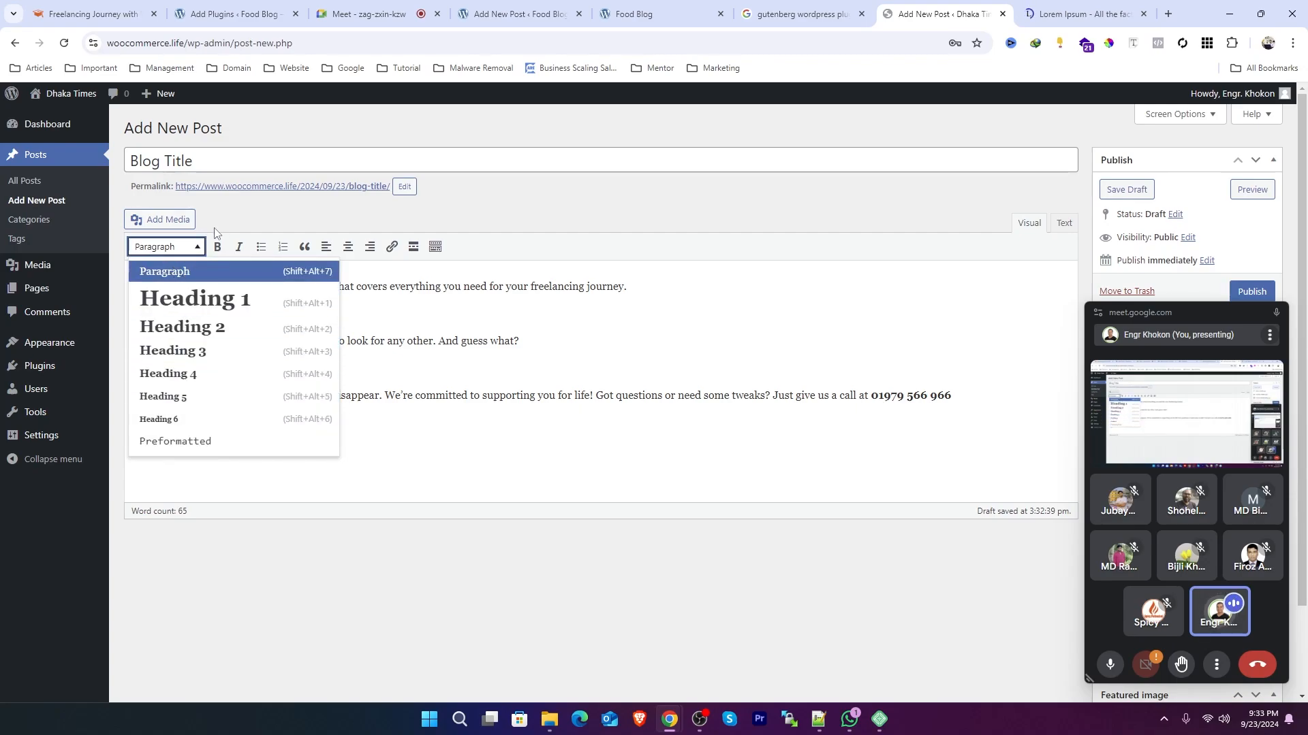
click(241, 209)
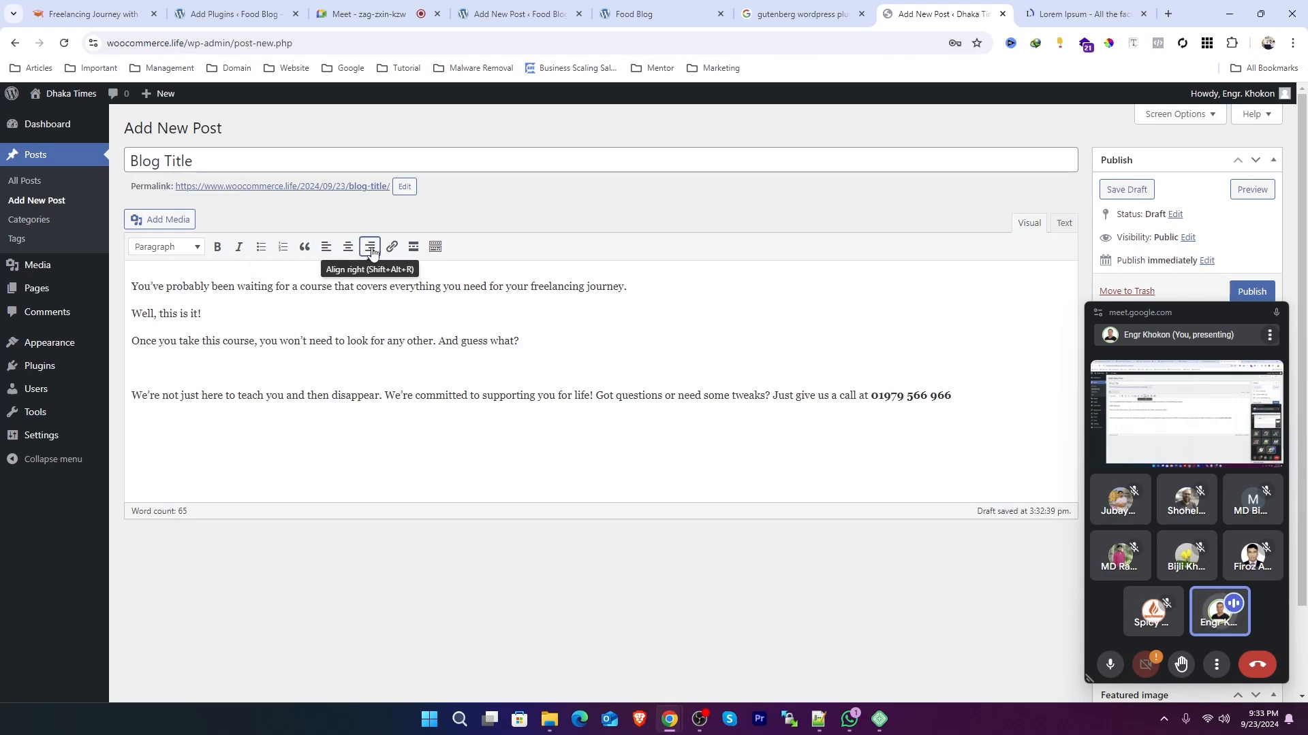
Step: Insert and remove a Read More tag, then show the toolbar's second row
click(413, 246)
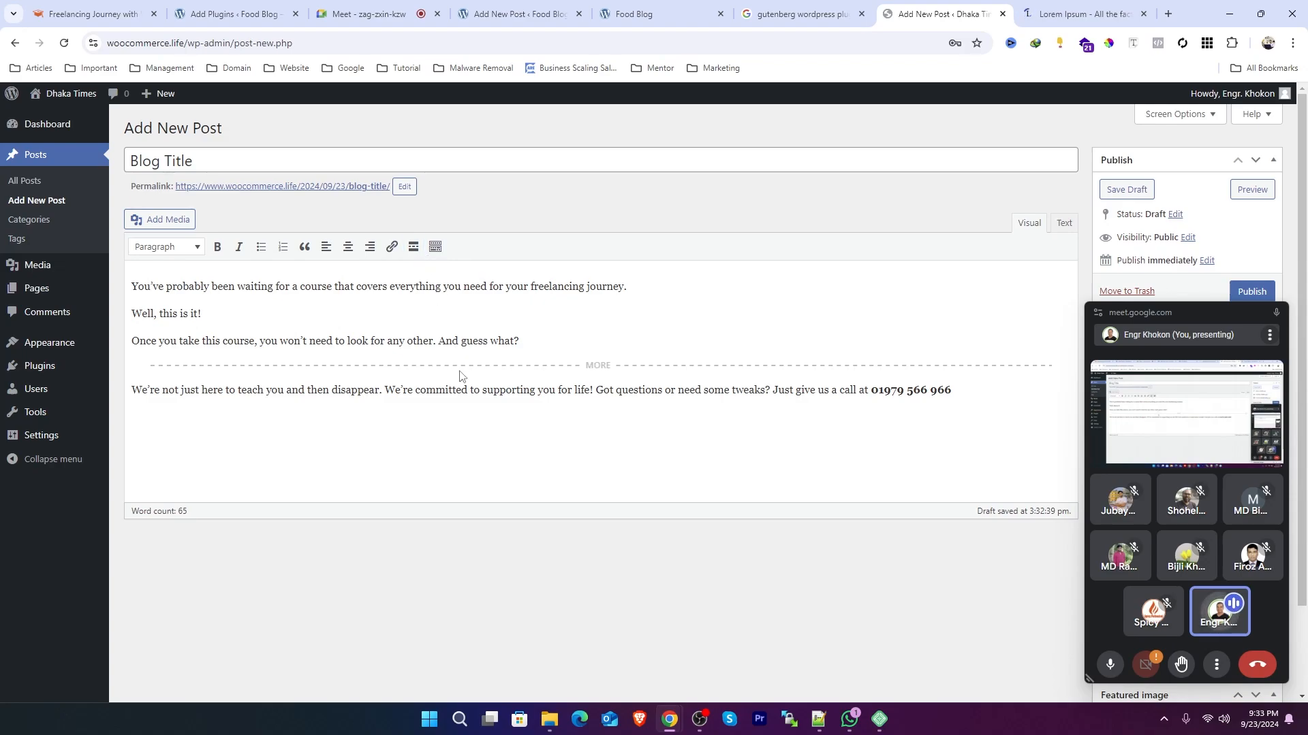
key(BackSpace)
click(435, 247)
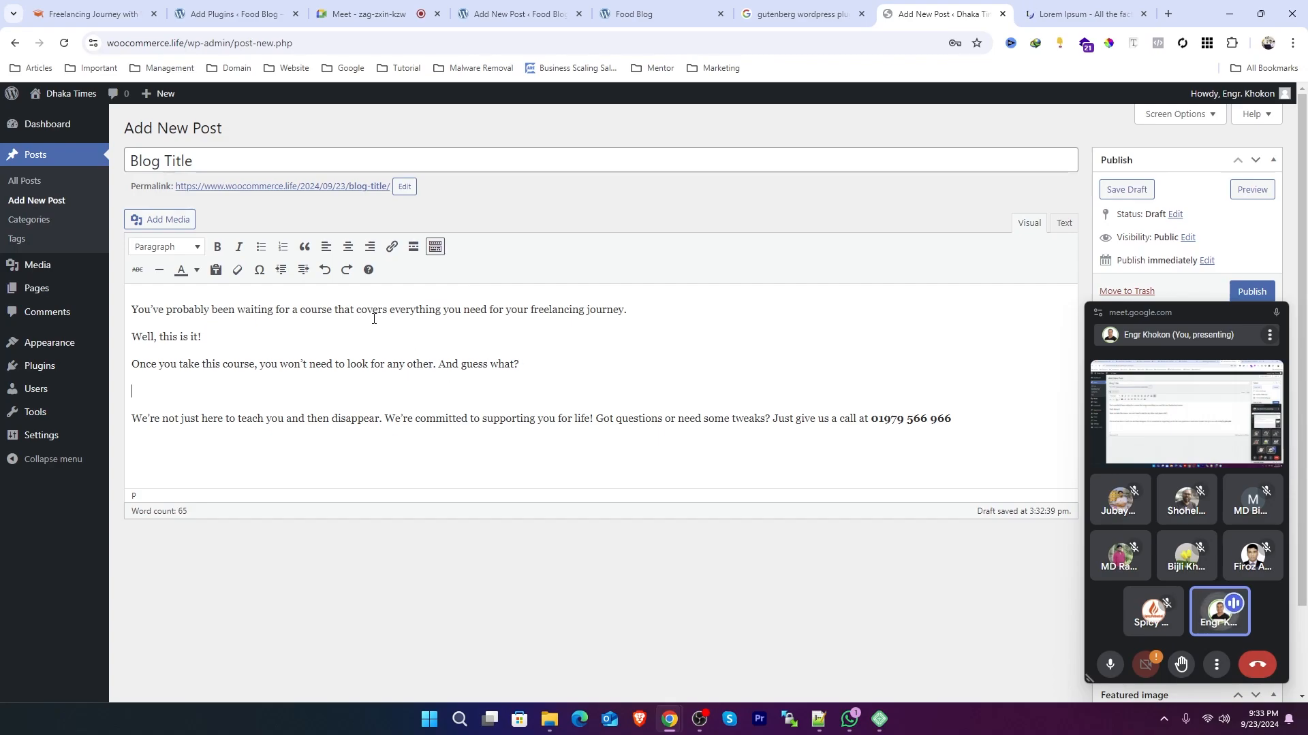
Step: Delete the empty line before the last paragraph
key(Delete)
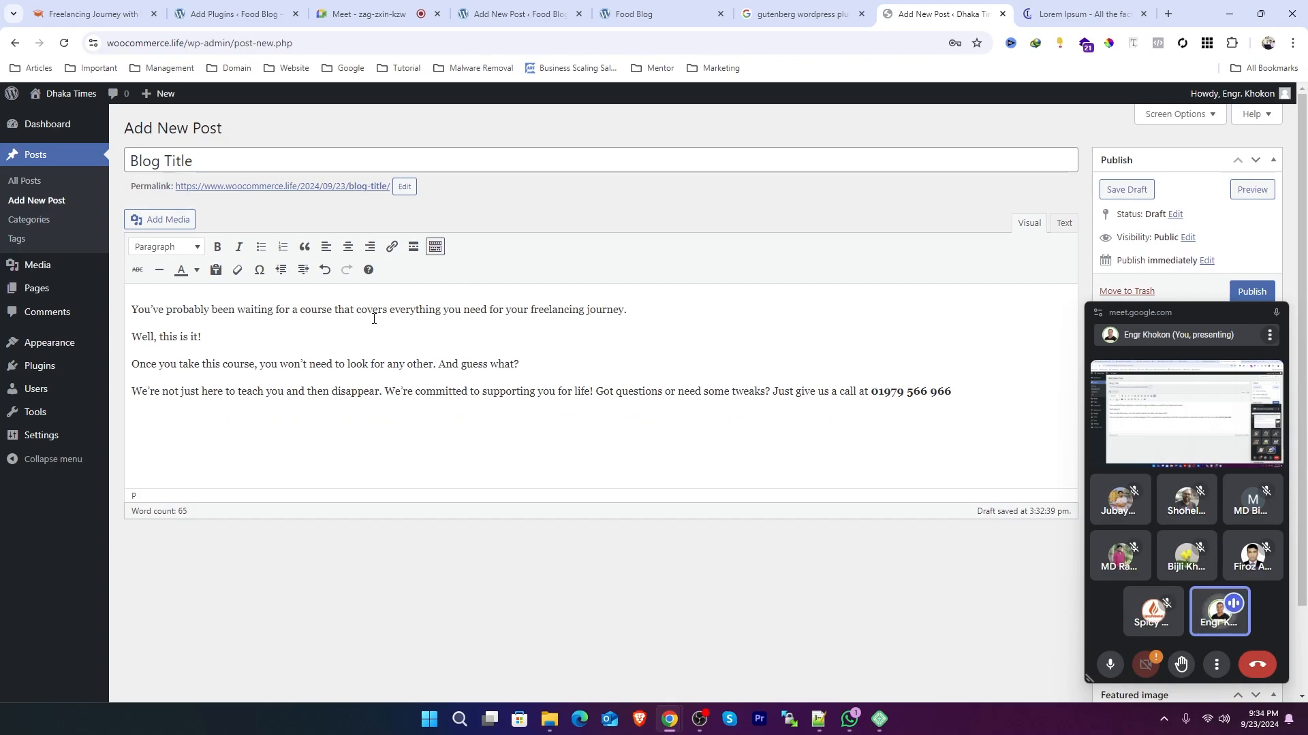
Step: Examine selecting the body paragraphs and the post content in Text mode before returning to Visual mode
drag(561, 363, 132, 308)
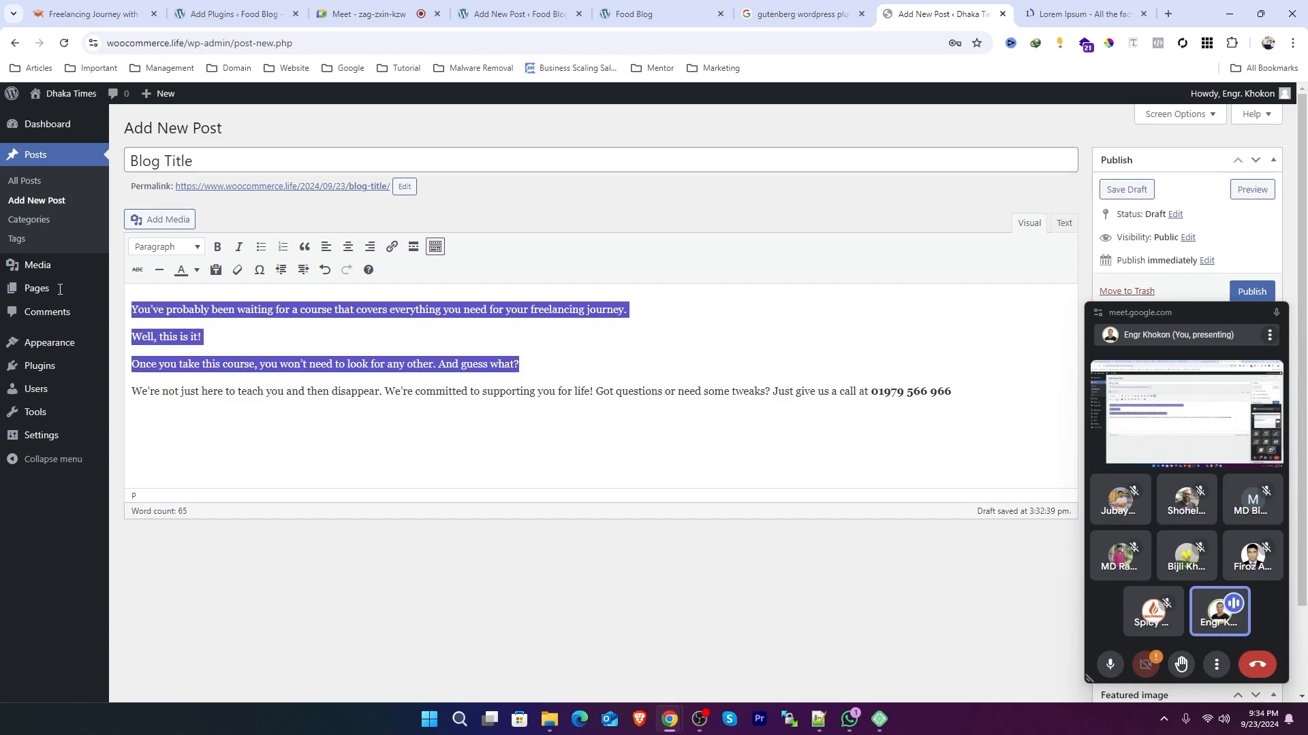
click(557, 391)
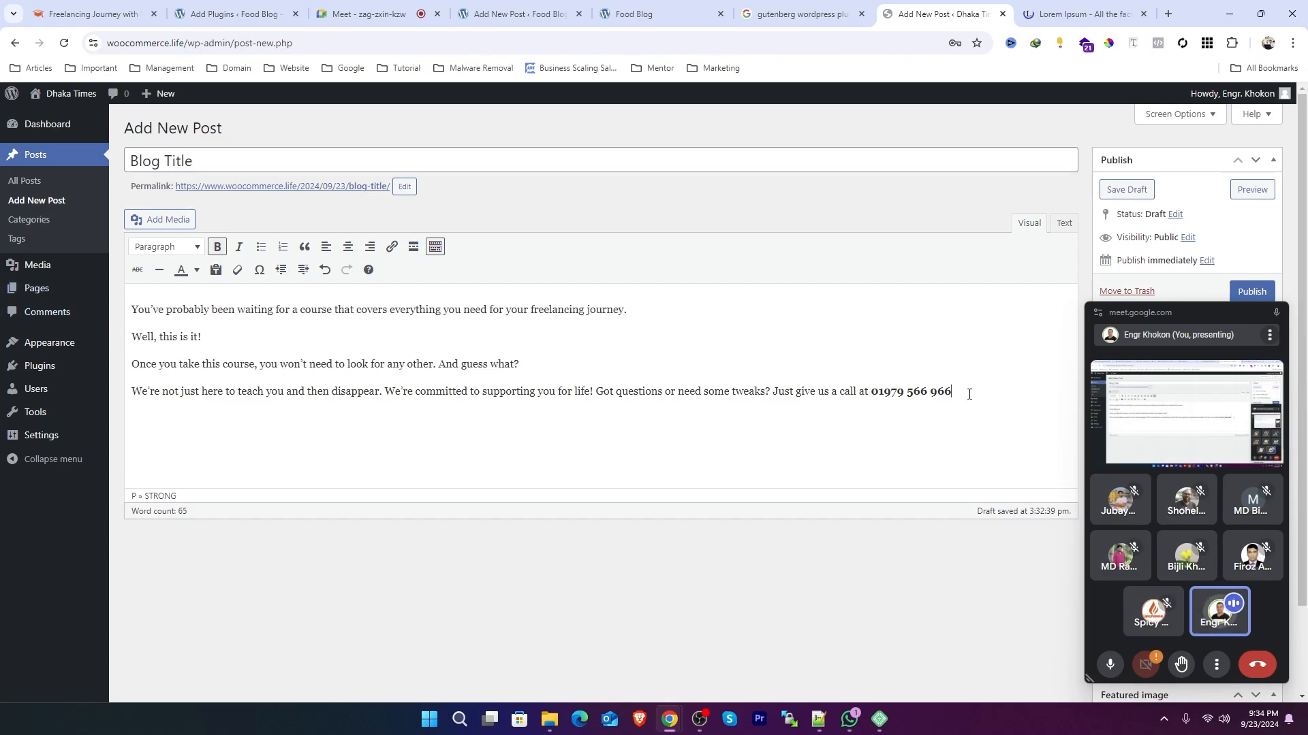
drag(966, 389, 141, 312)
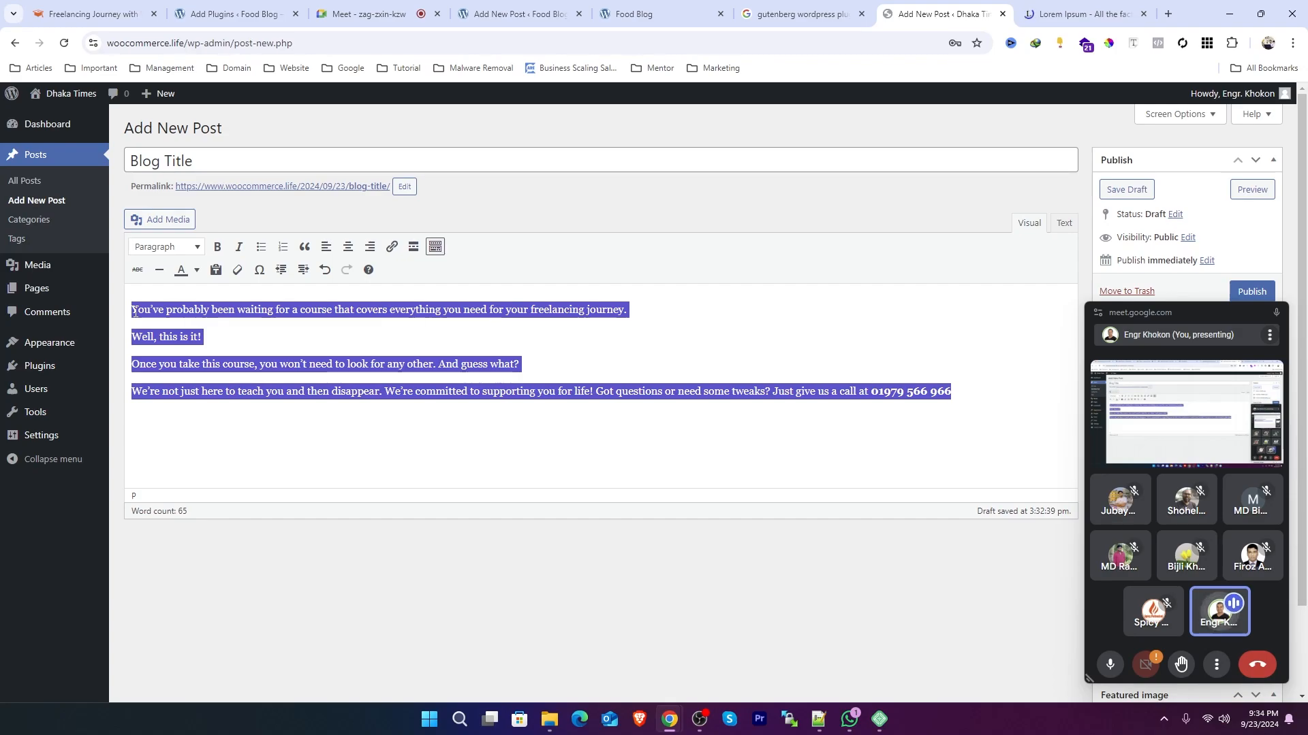
click(423, 365)
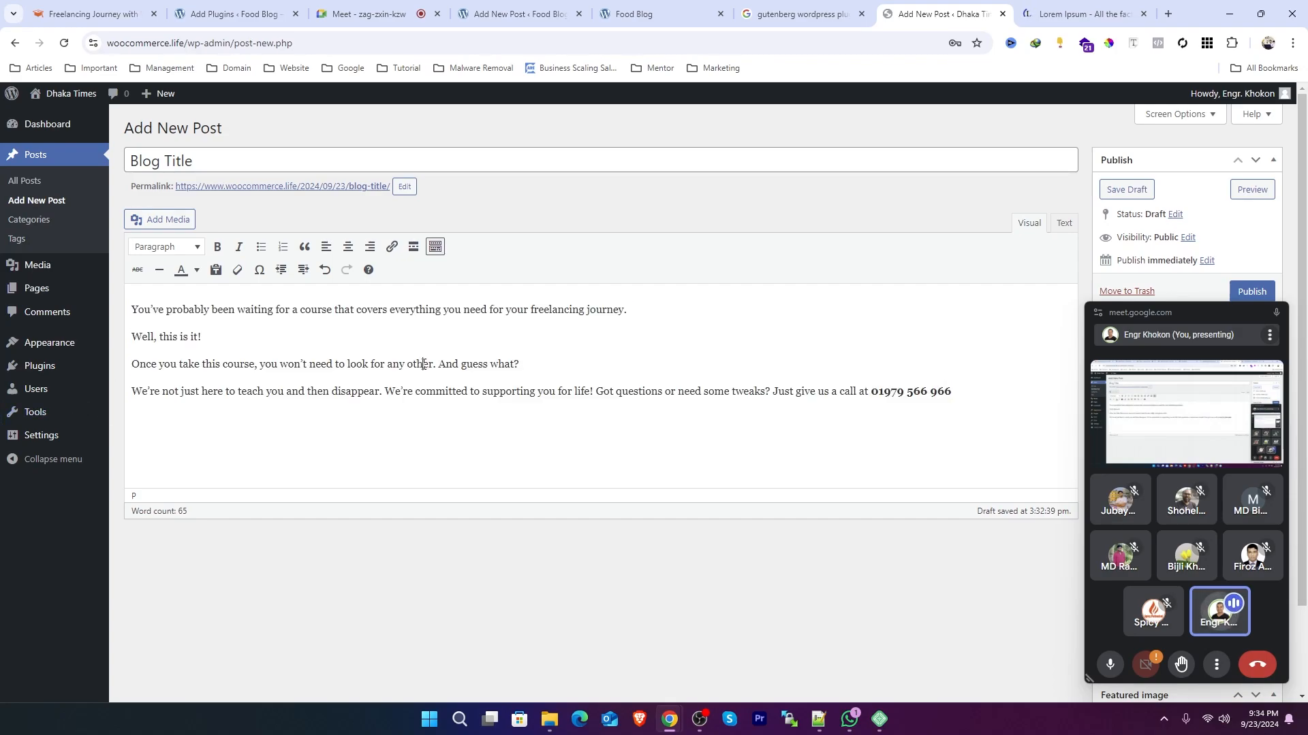
drag(1000, 404, 113, 310)
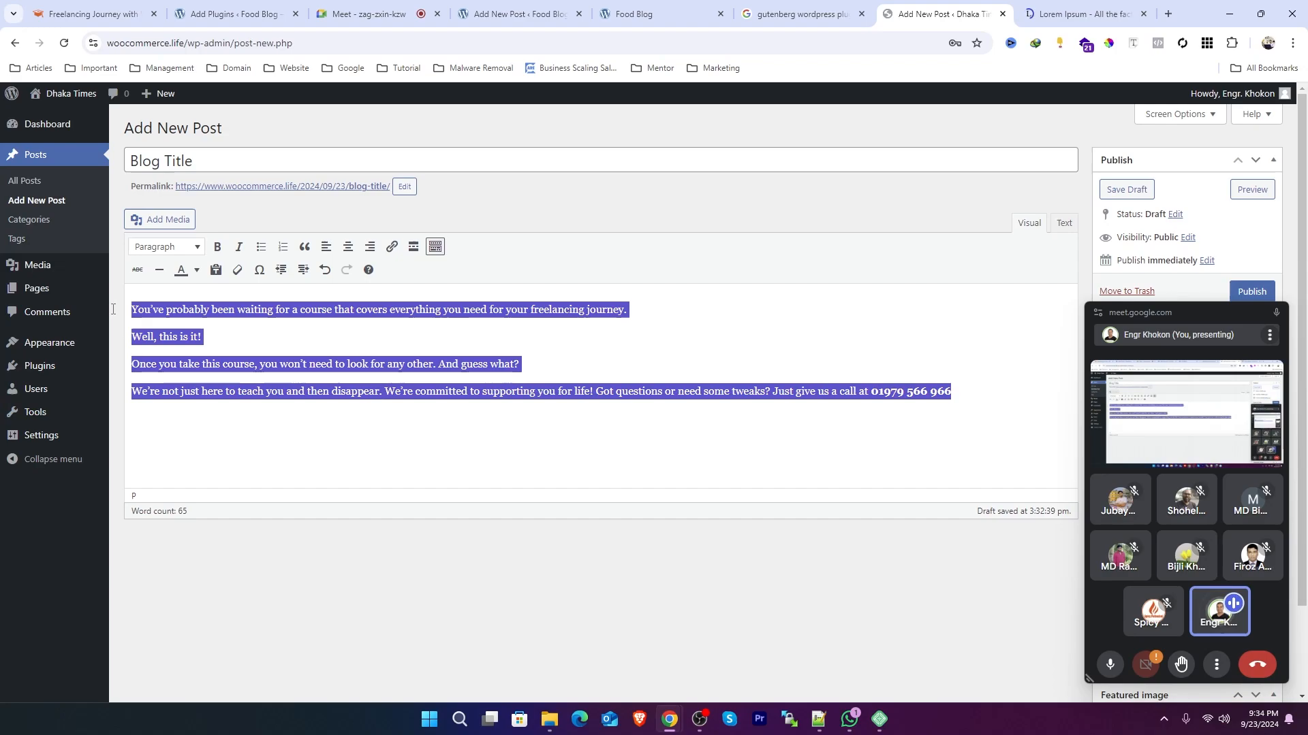
click(283, 336)
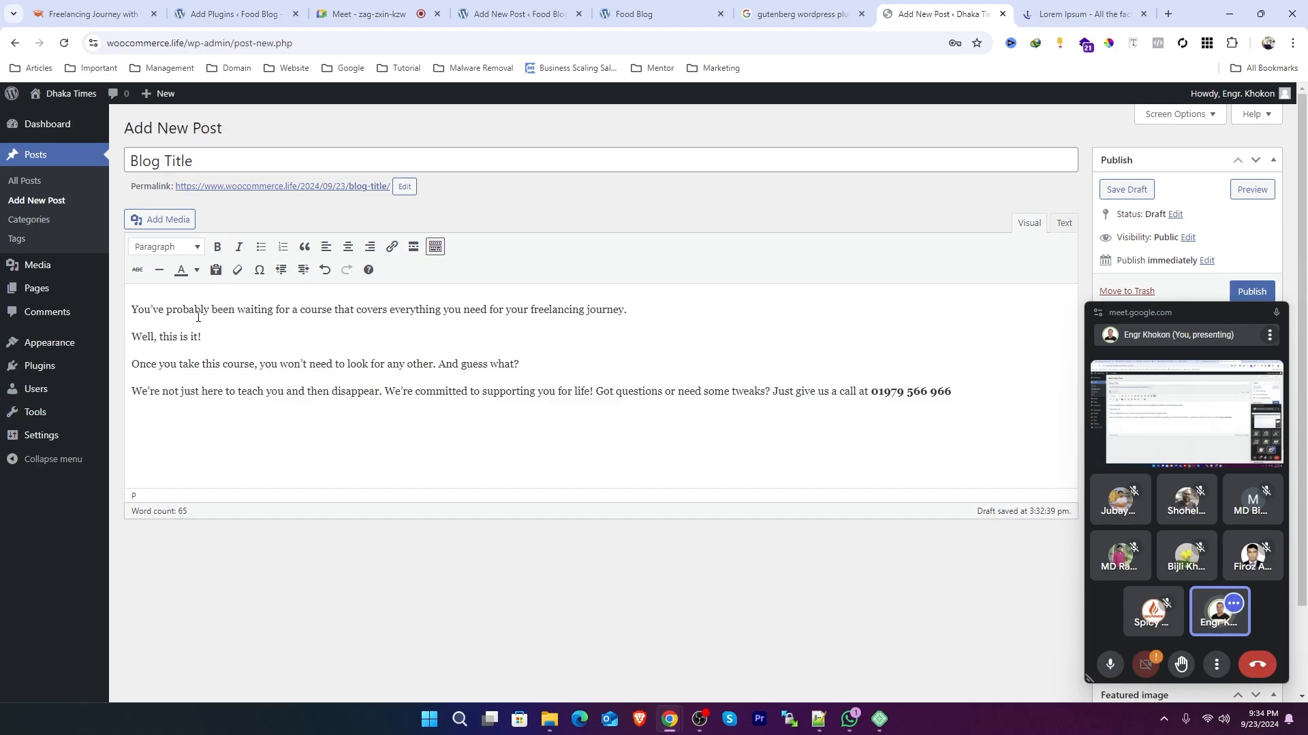
drag(216, 309, 511, 392)
click(604, 397)
drag(594, 392, 485, 429)
click(211, 347)
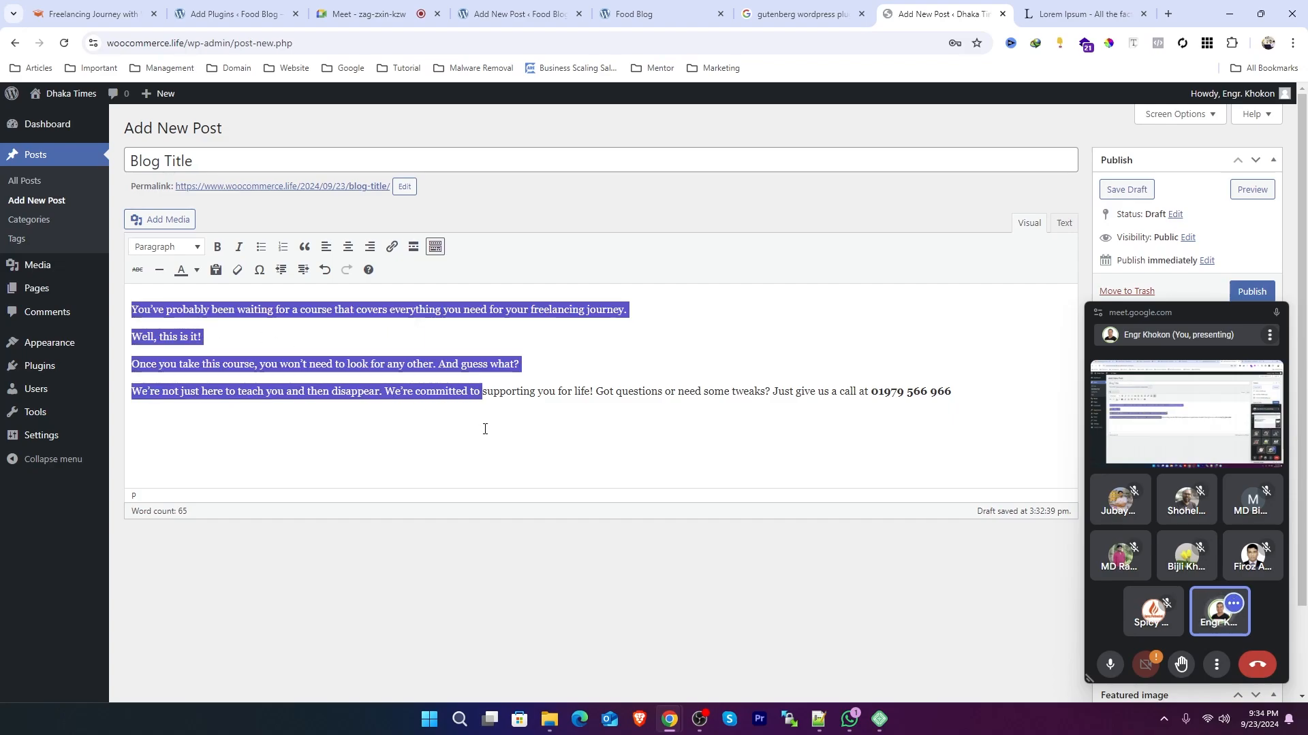
click(633, 435)
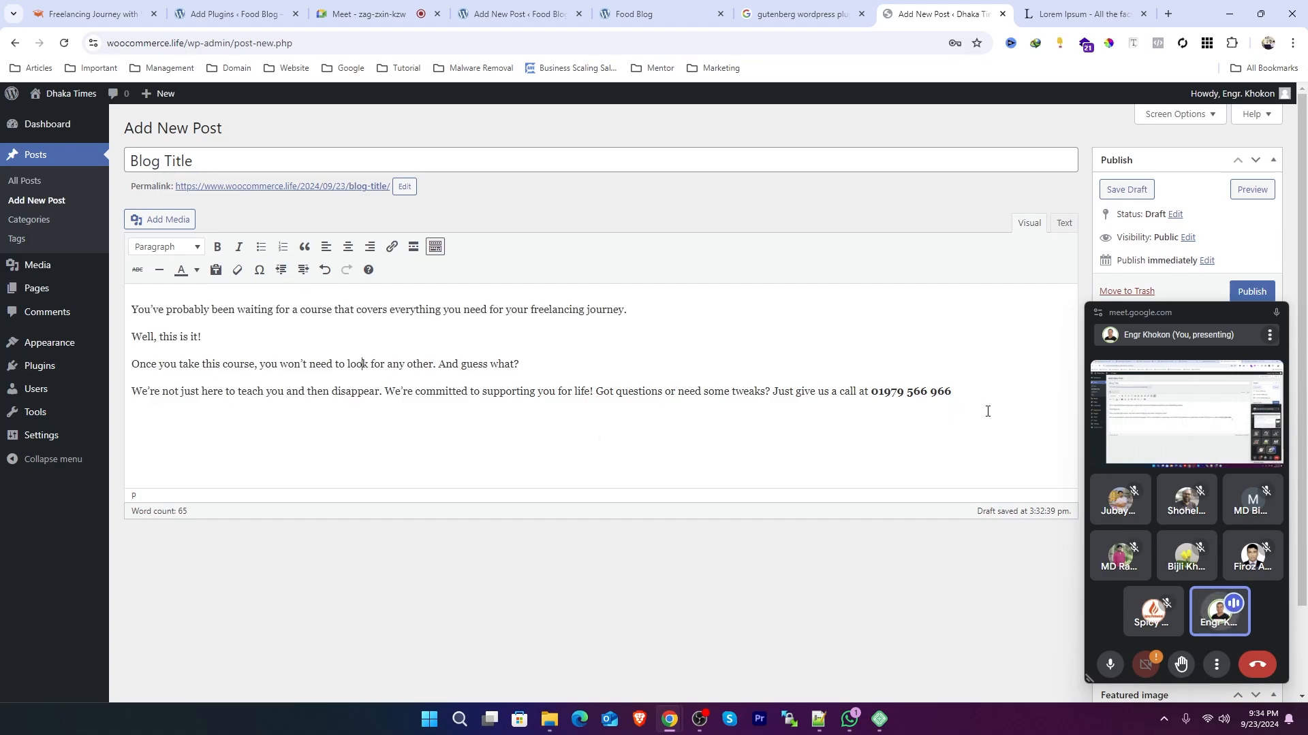
drag(984, 395, 131, 305)
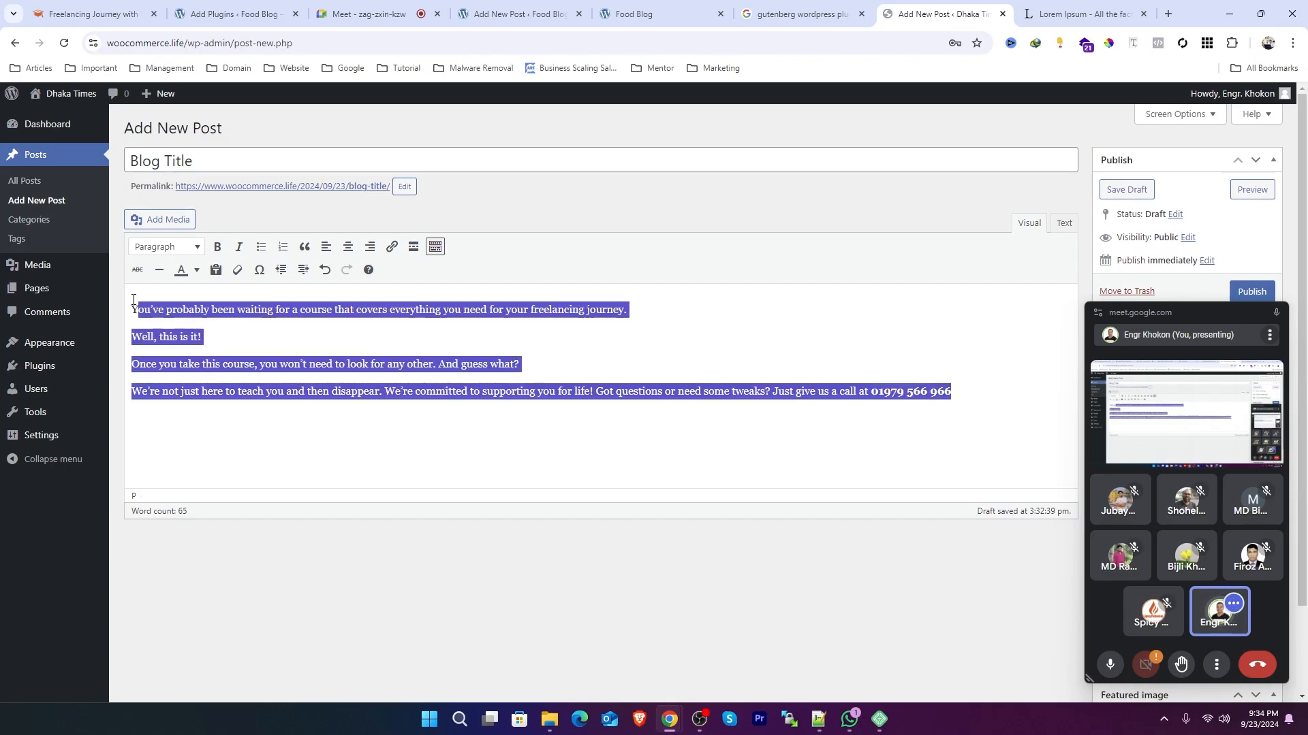
click(399, 364)
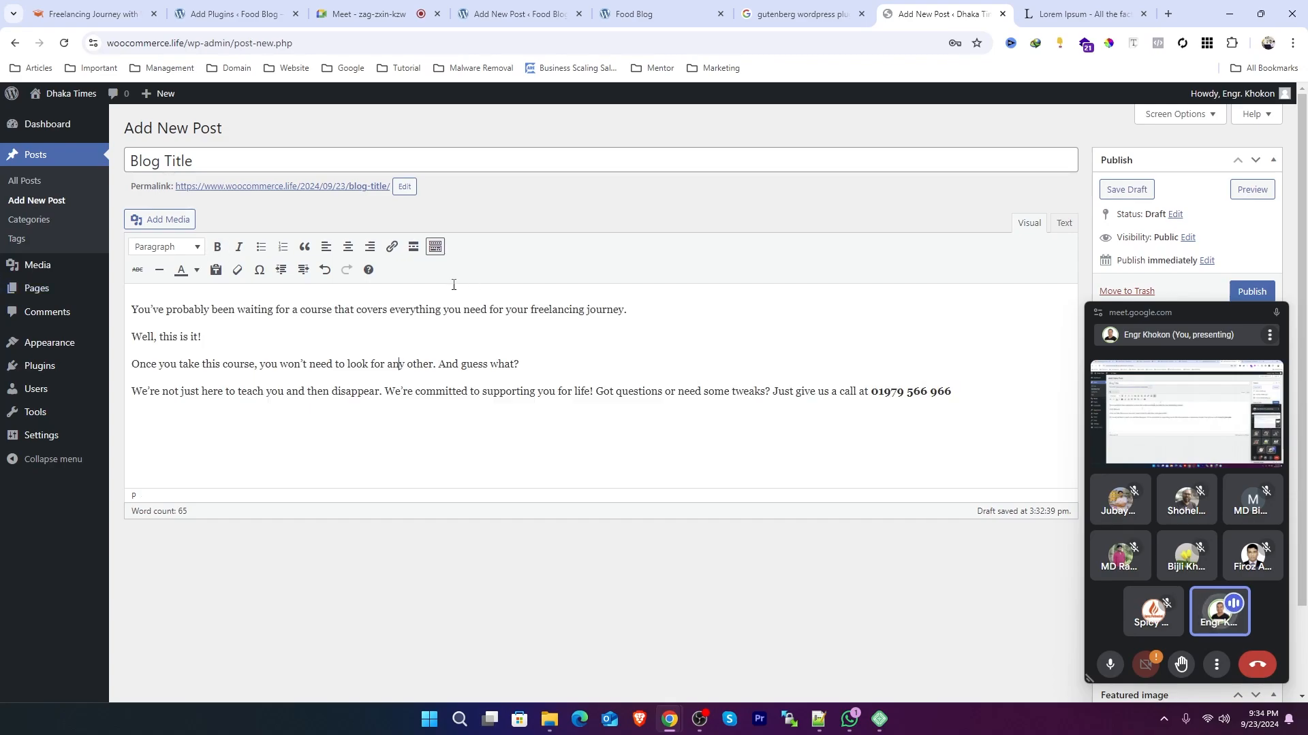
click(1068, 223)
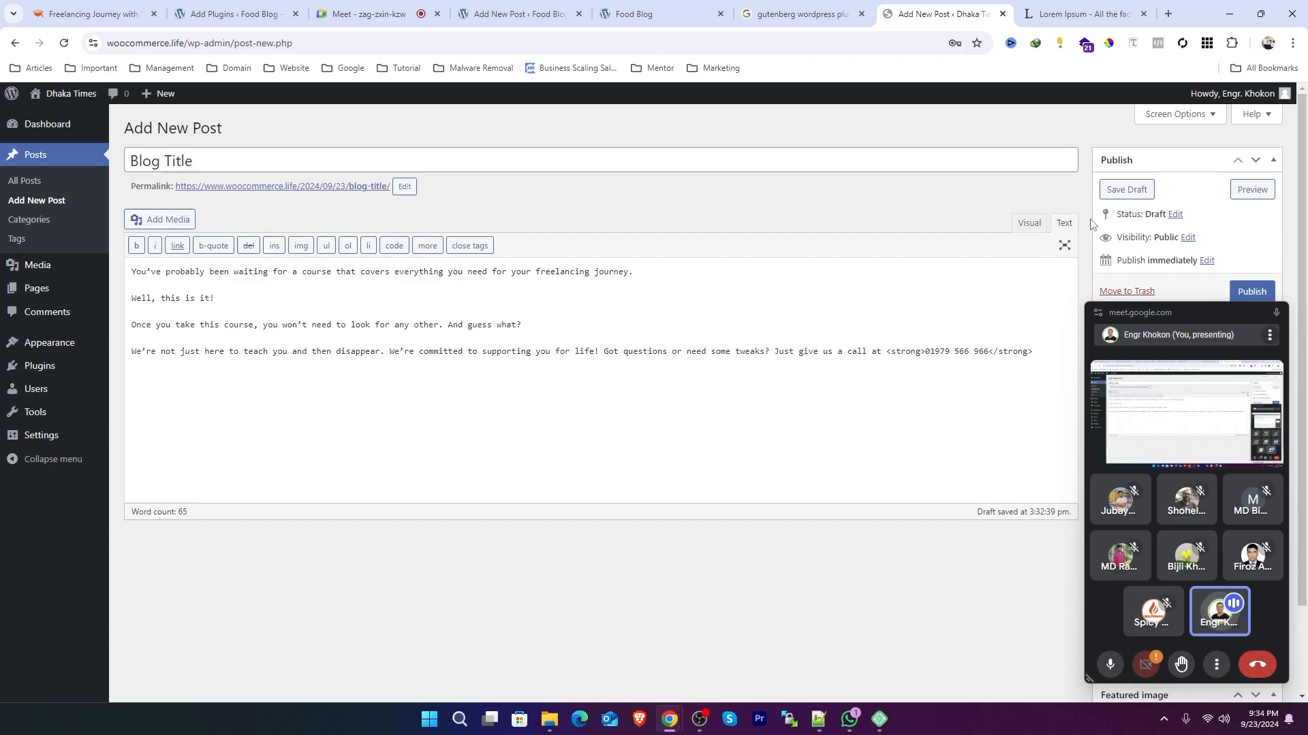
click(1030, 224)
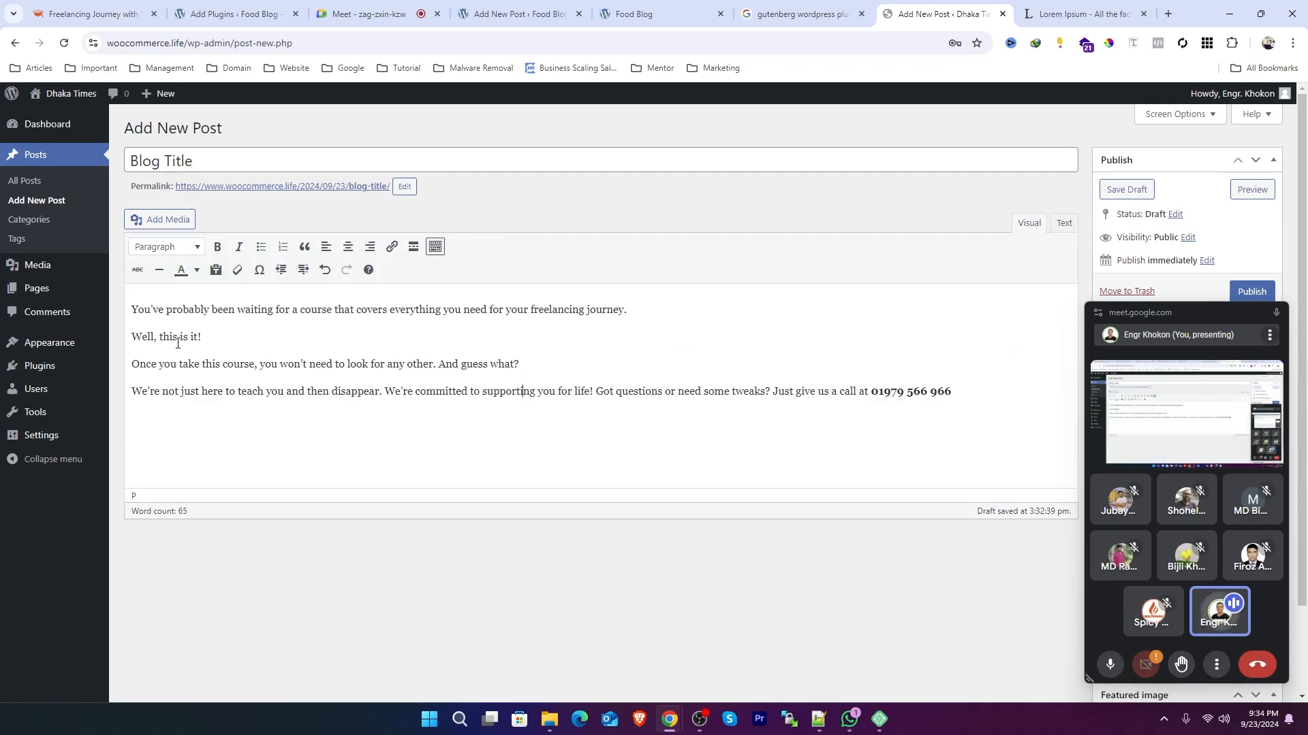
Step: Add a new line after 'Well, this is it!' and insert background.jpg uploaded from the desktop as an image there
key(Return)
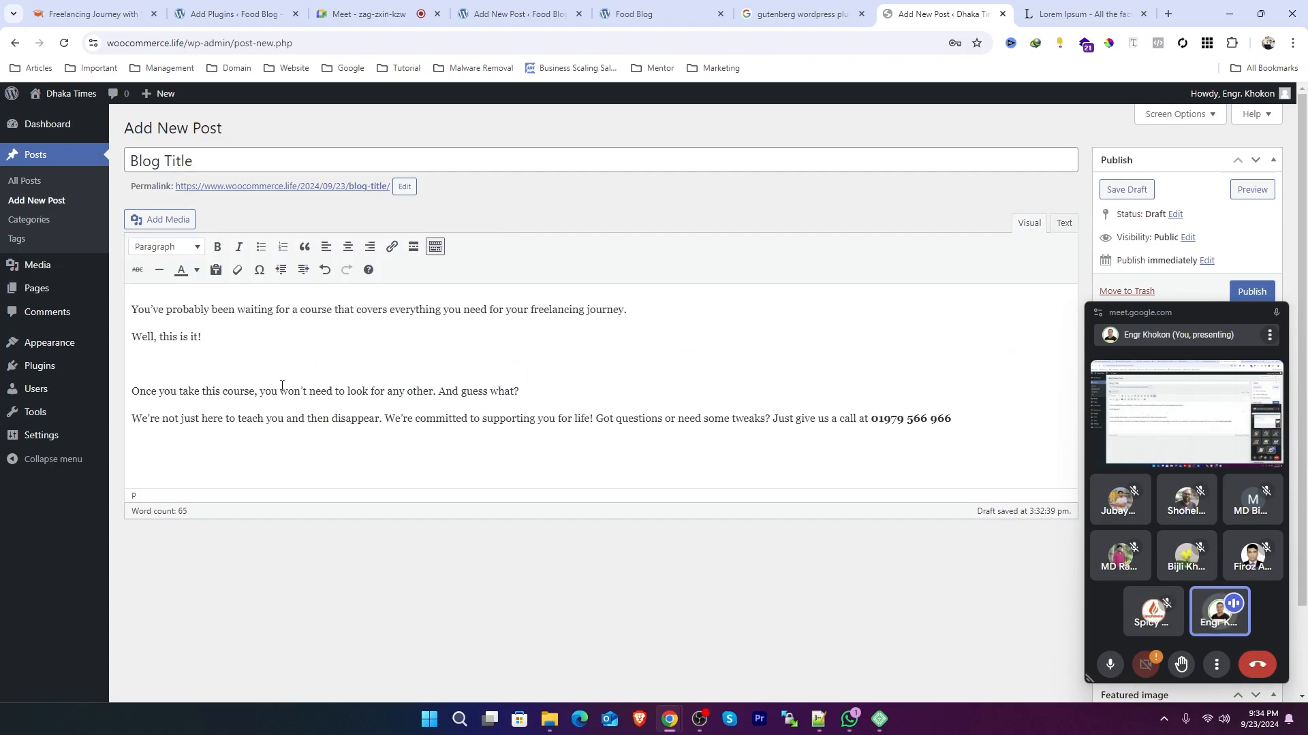
click(160, 219)
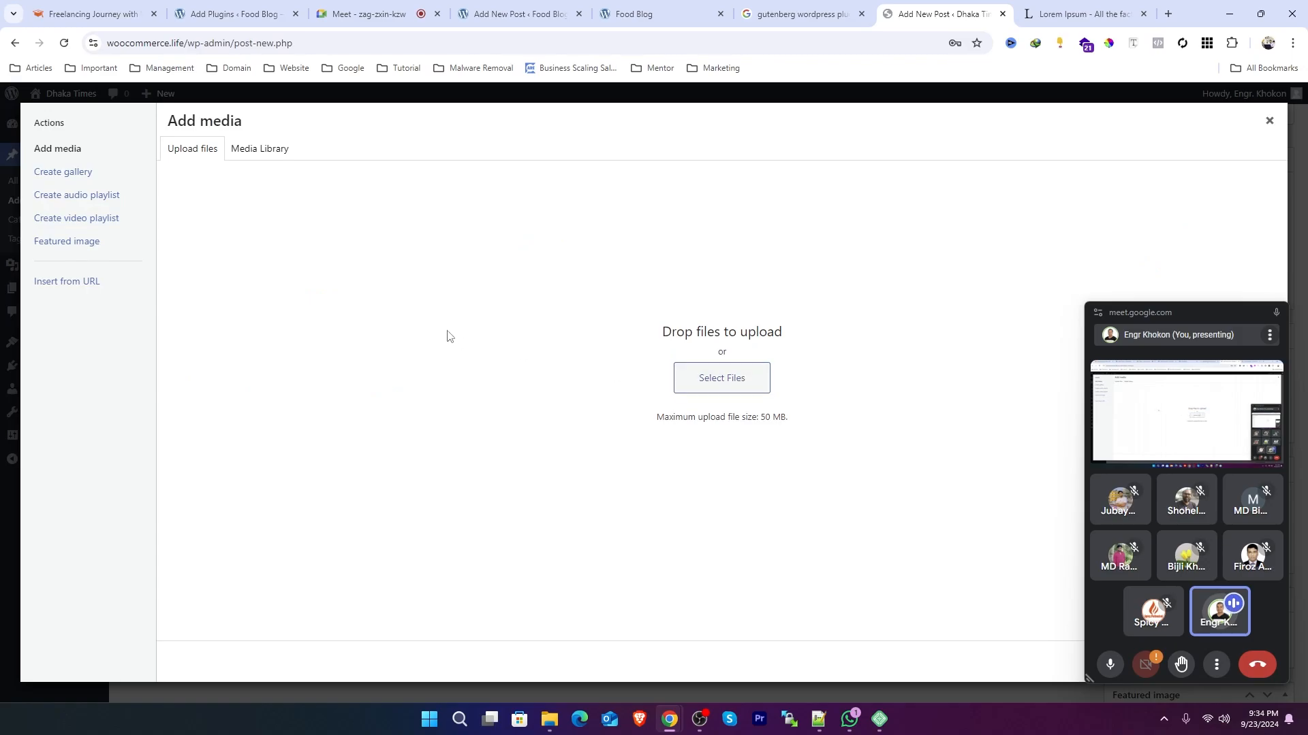
click(267, 151)
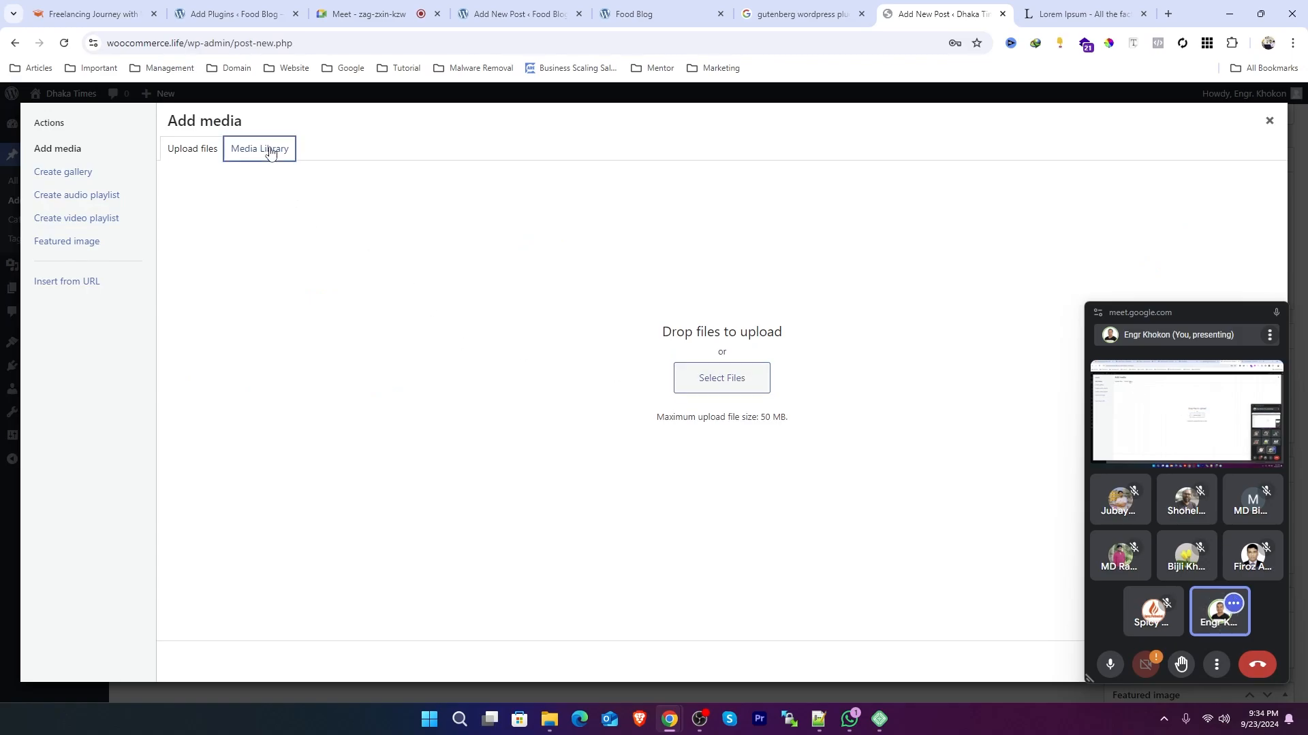
click(204, 151)
click(729, 379)
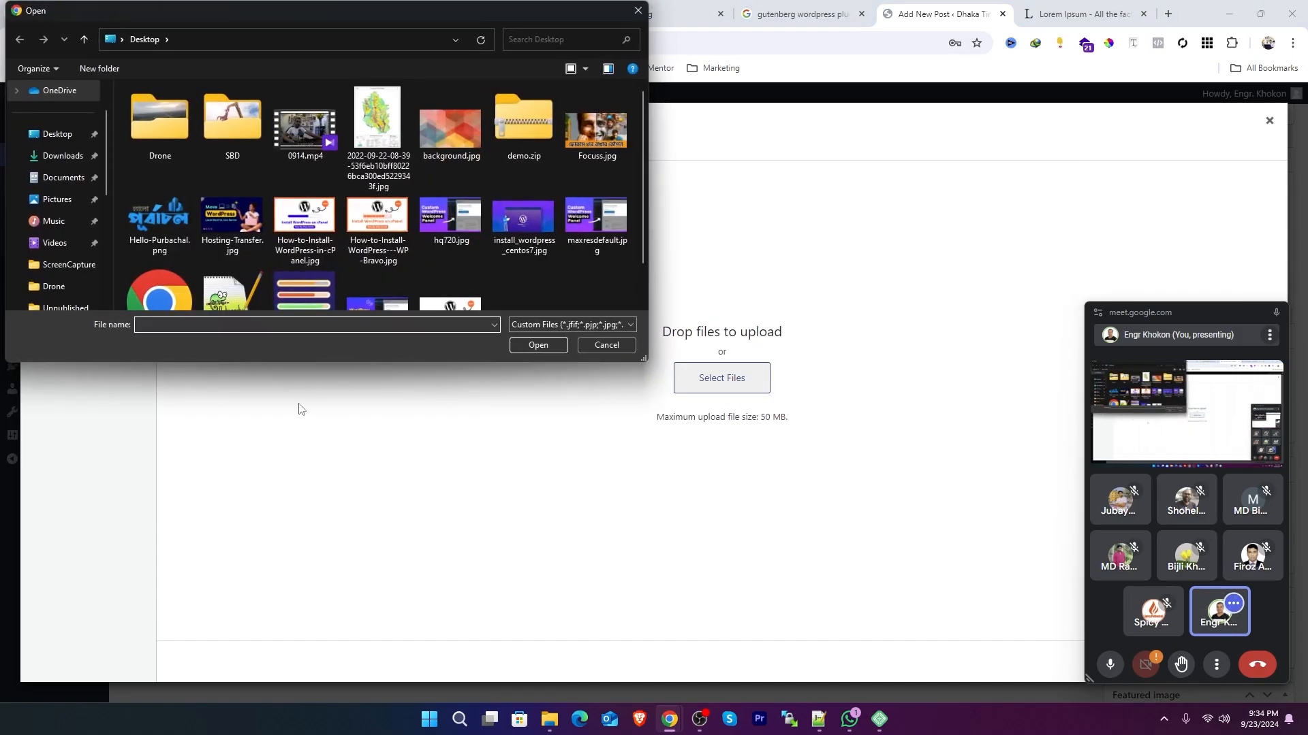
click(377, 126)
click(445, 139)
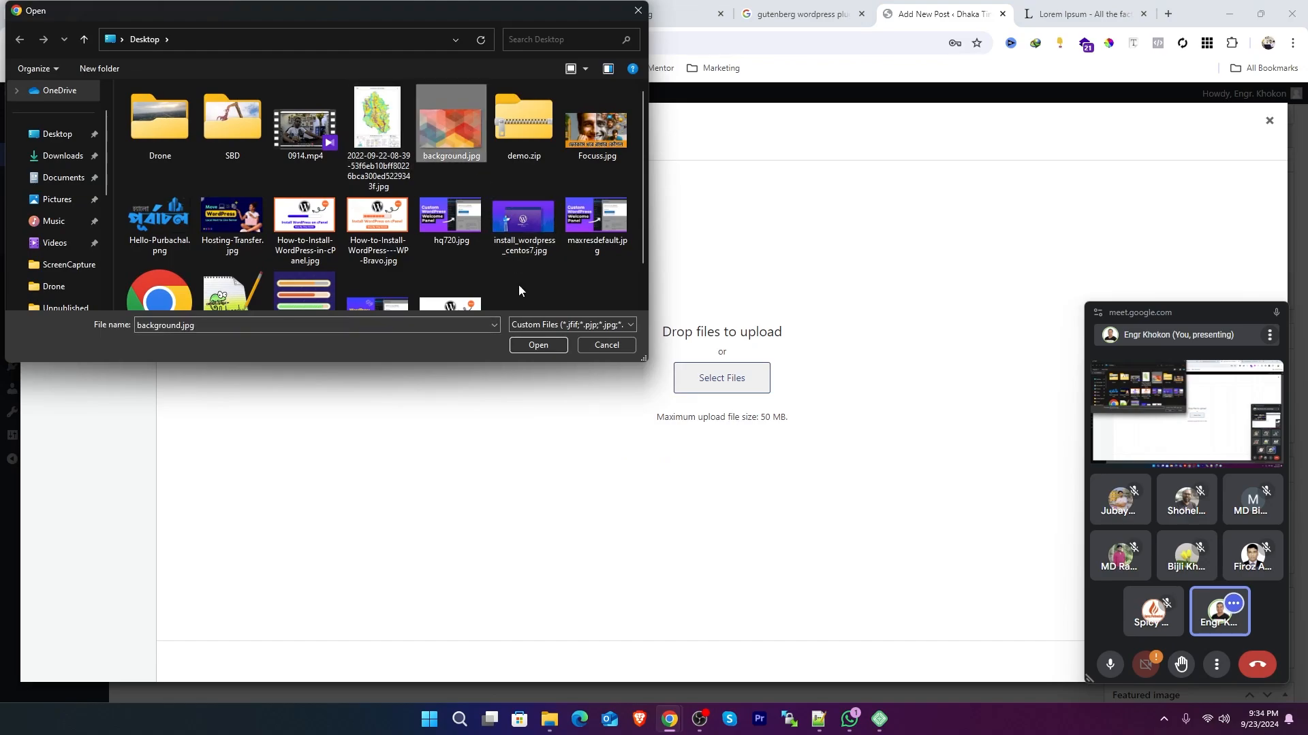
click(550, 345)
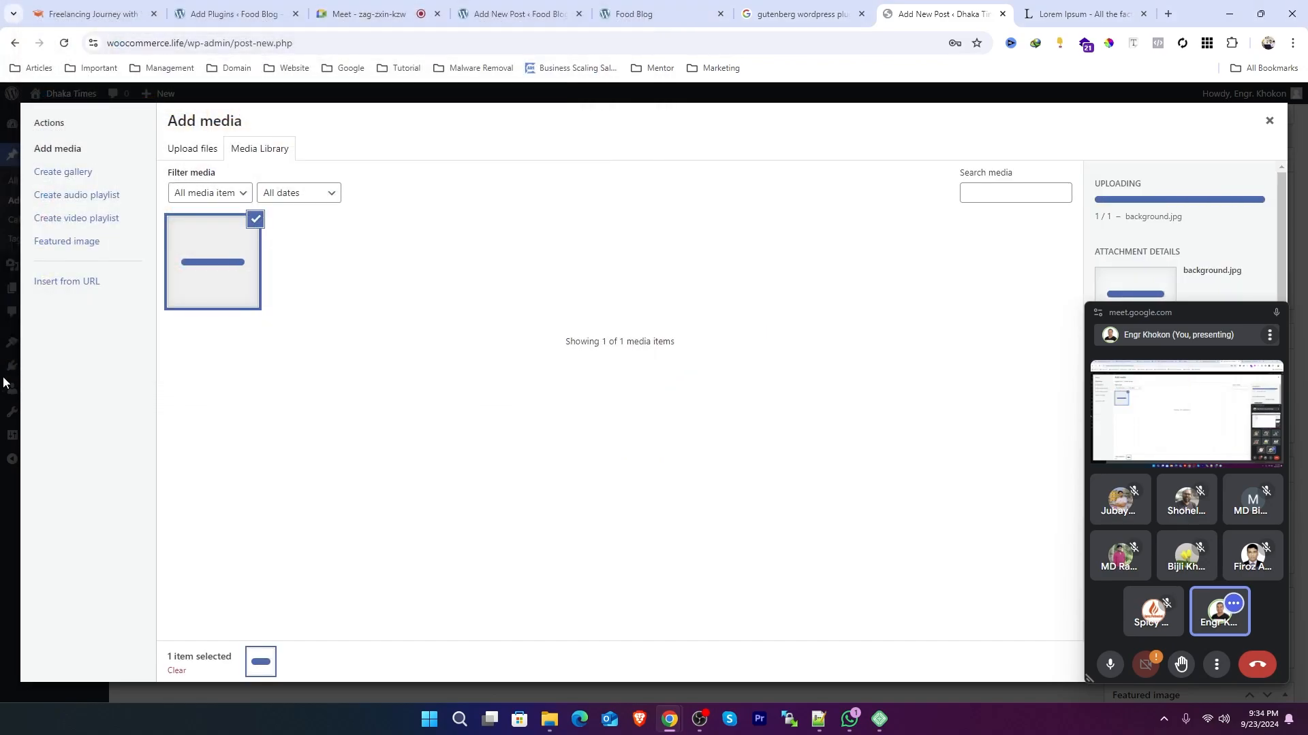
click(1279, 312)
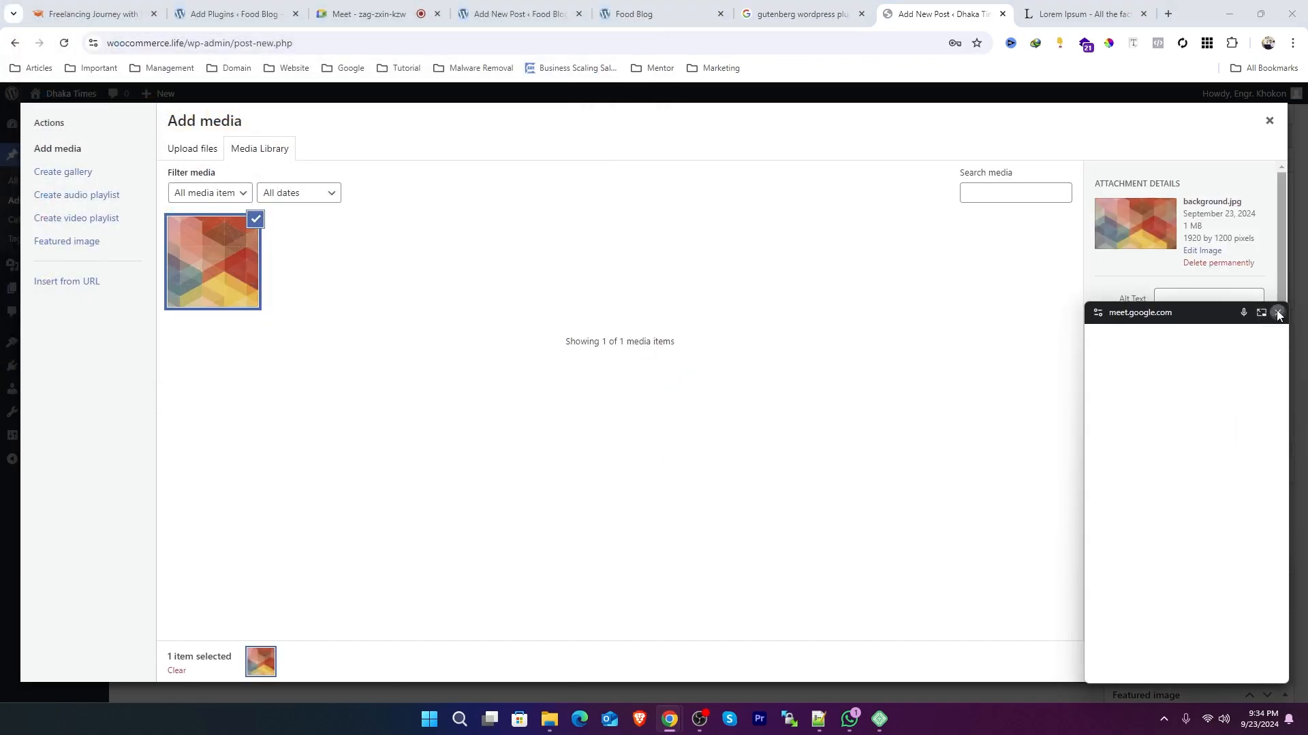
click(1237, 662)
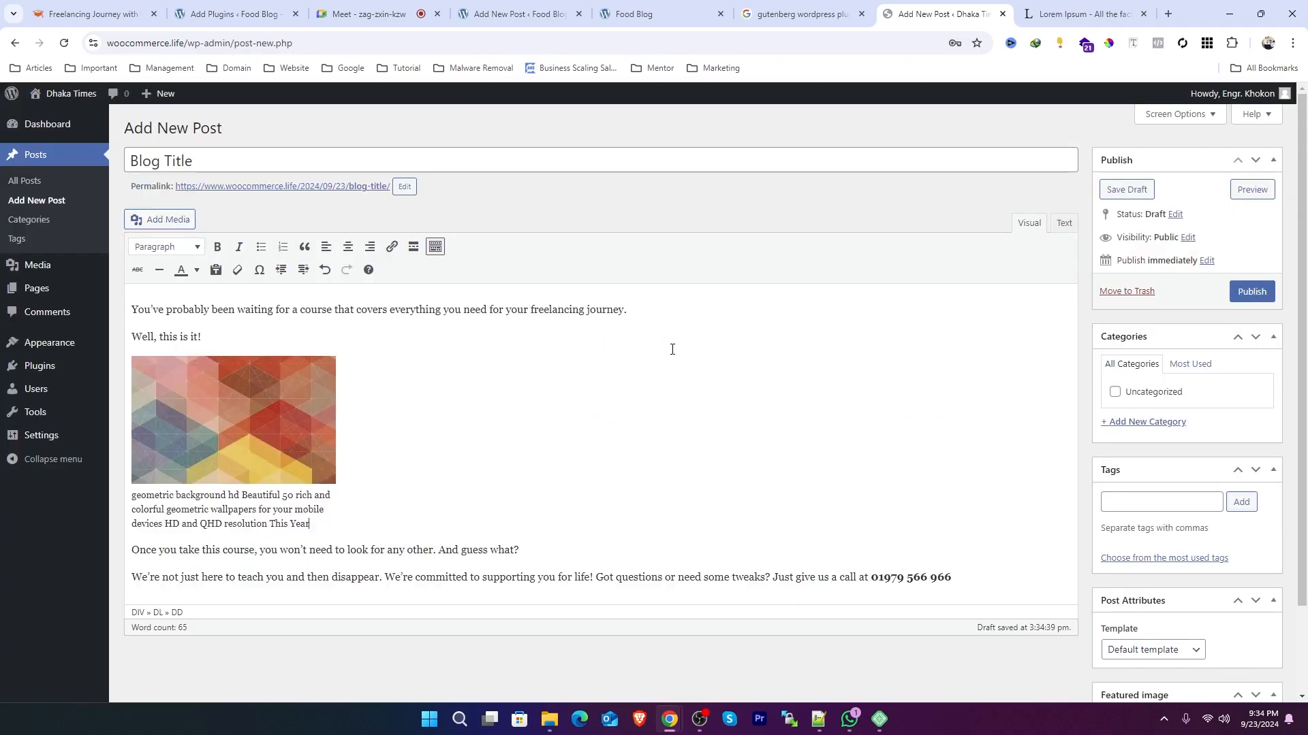
Step: Set the inserted image's size to Full Size – 1920 × 1200 in its image details
click(226, 439)
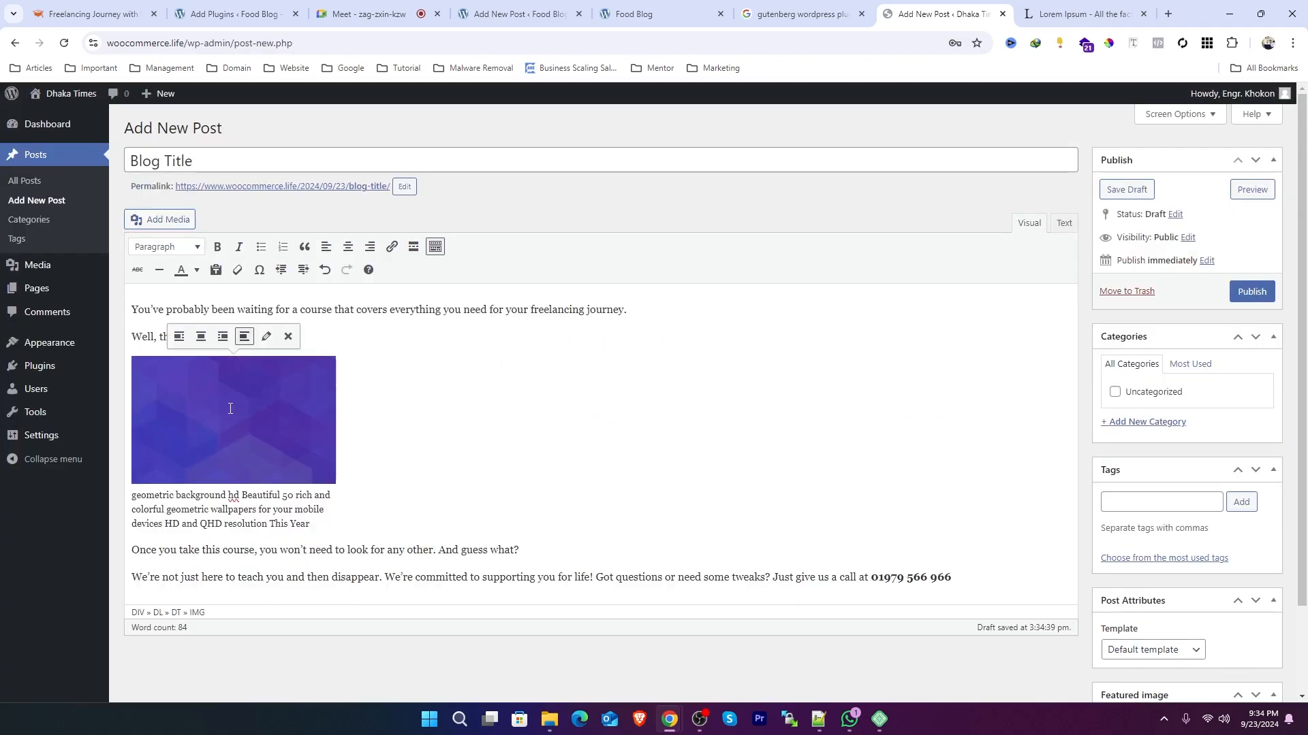
click(267, 337)
click(367, 334)
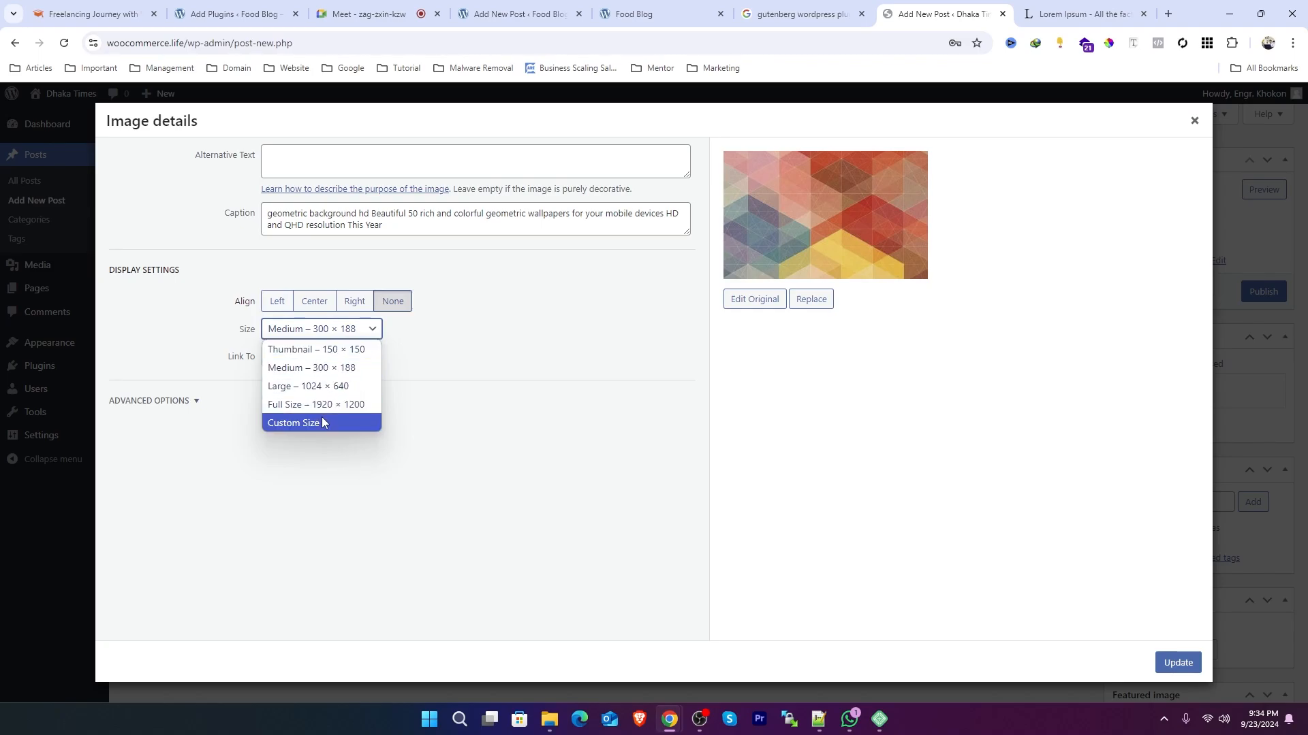
click(340, 405)
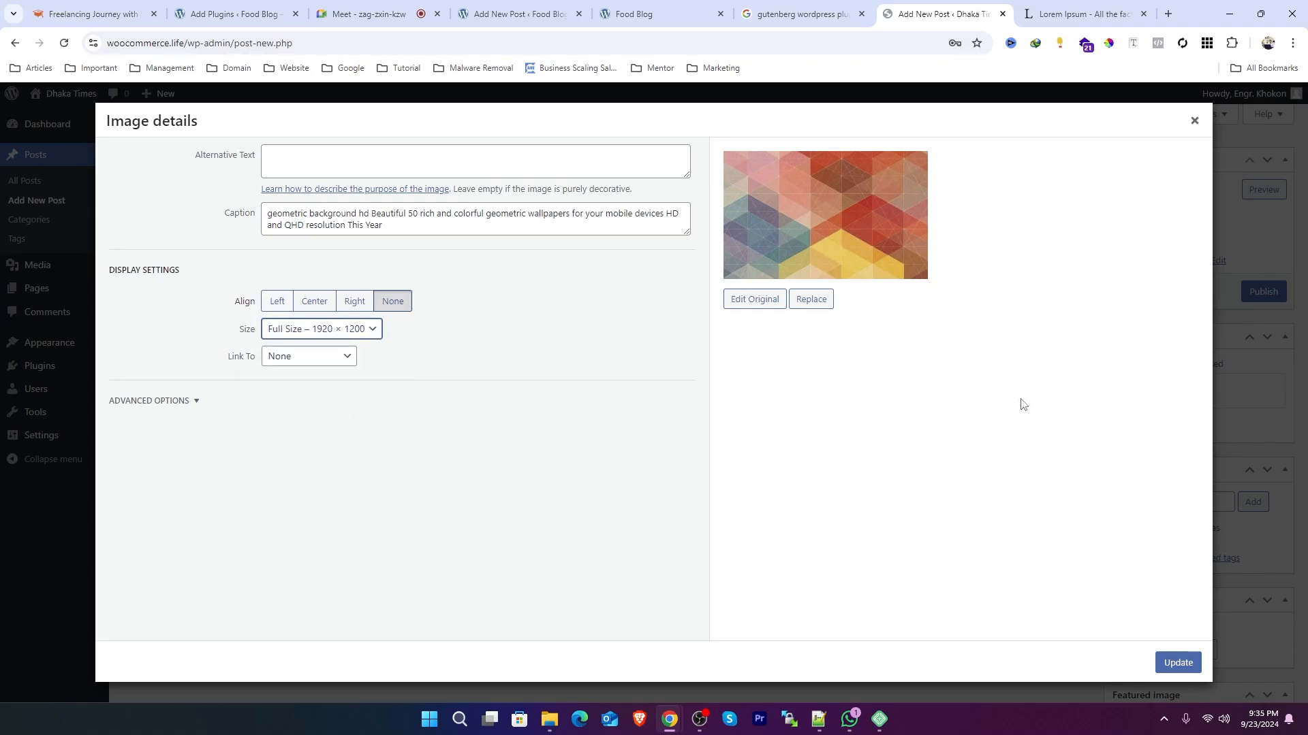
click(1177, 663)
scroll(755, 331, down, 5)
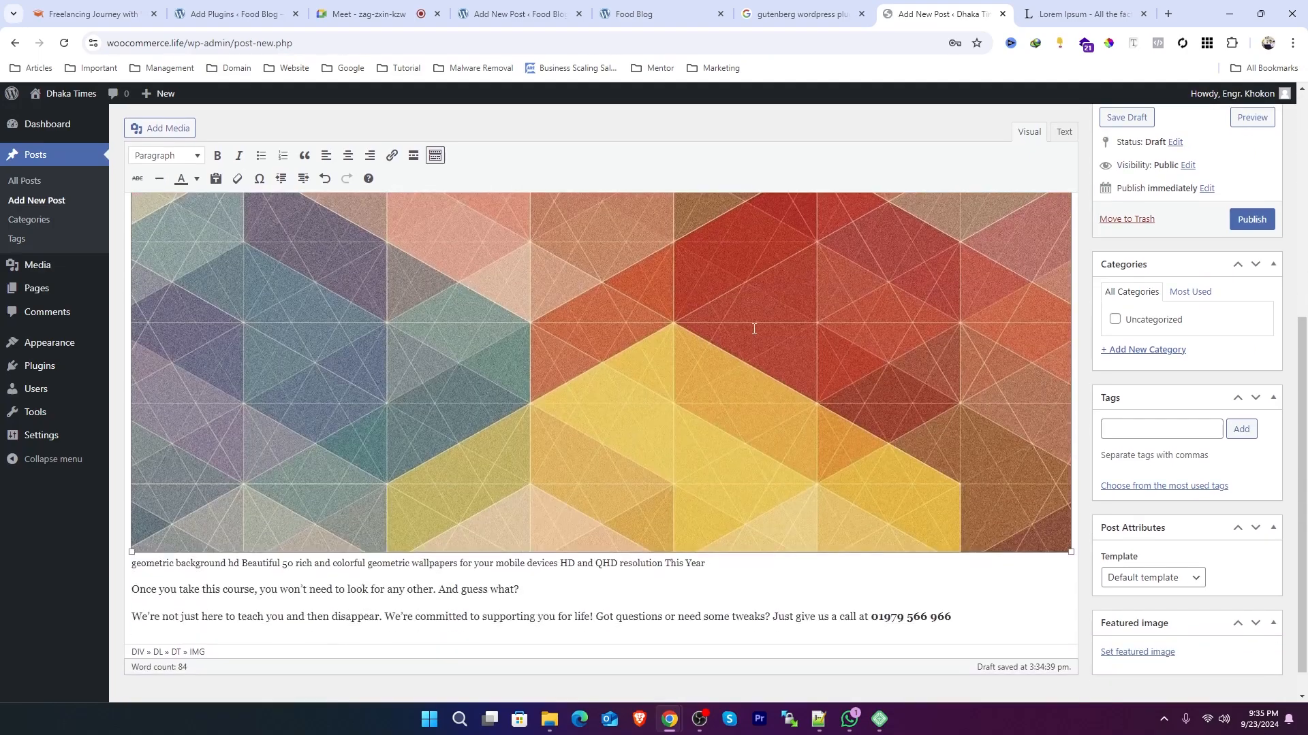
scroll(755, 331, up, 6)
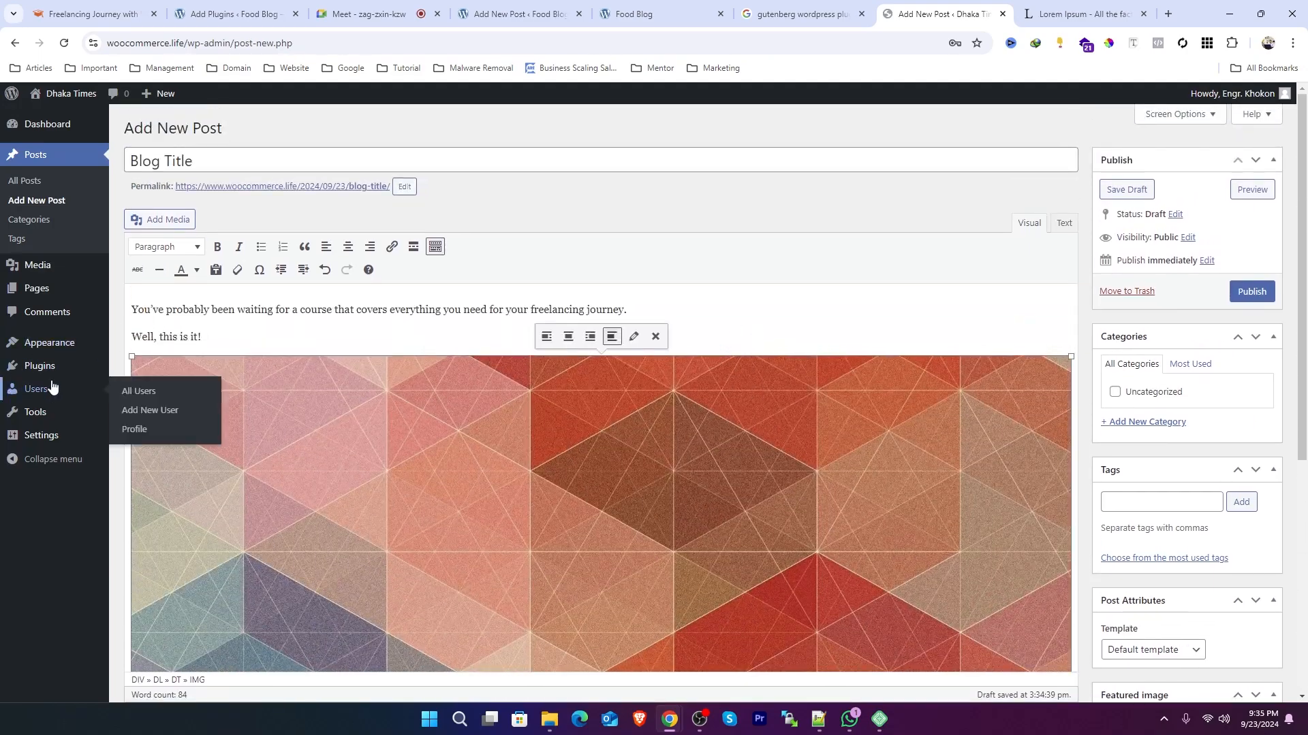
Step: Deactivate and delete the Classic Editor plugin from the installed plugins
mouse_move(70, 377)
click(162, 369)
click(713, 126)
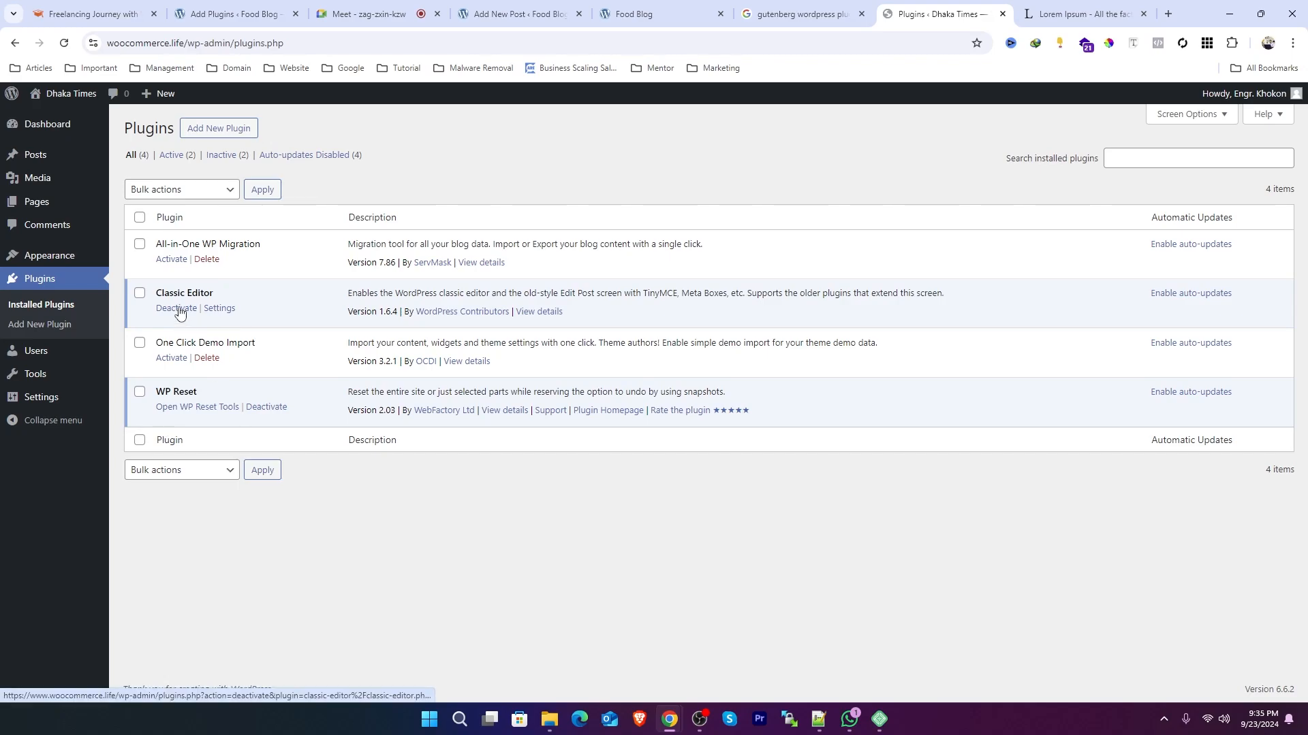
click(178, 310)
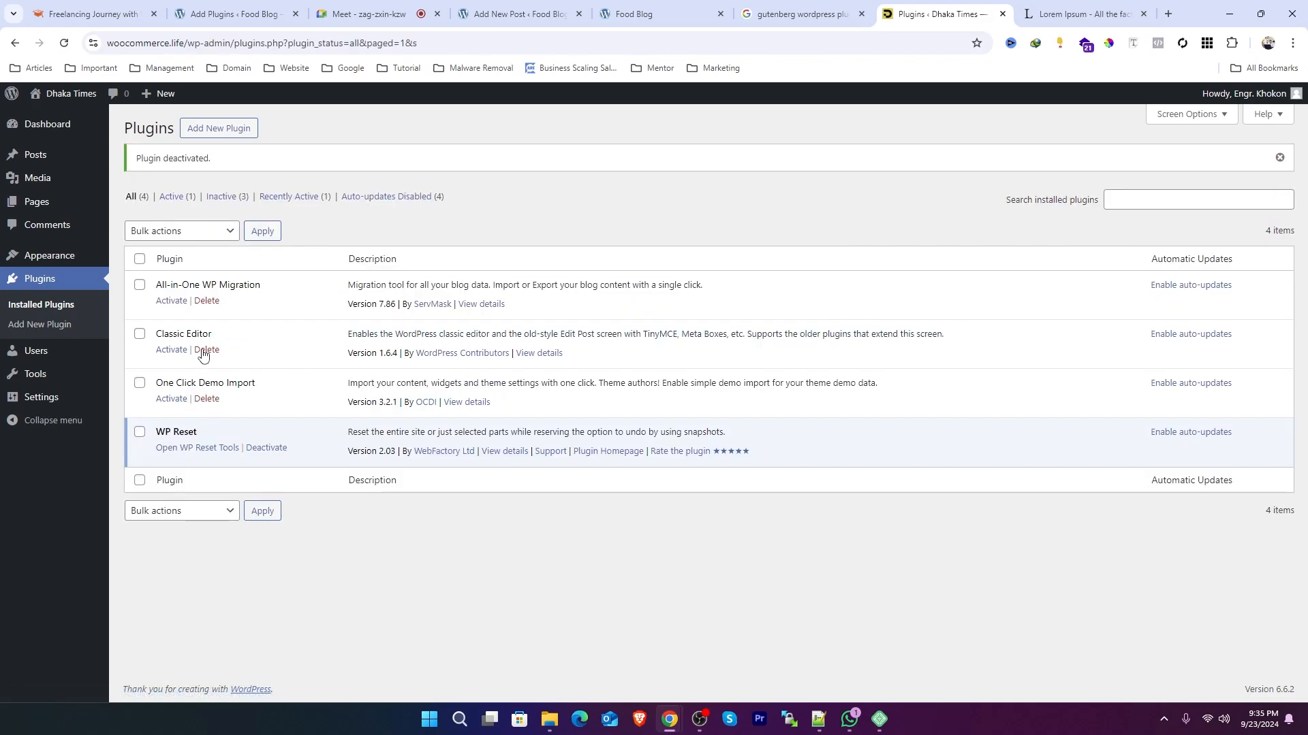
click(204, 350)
click(712, 125)
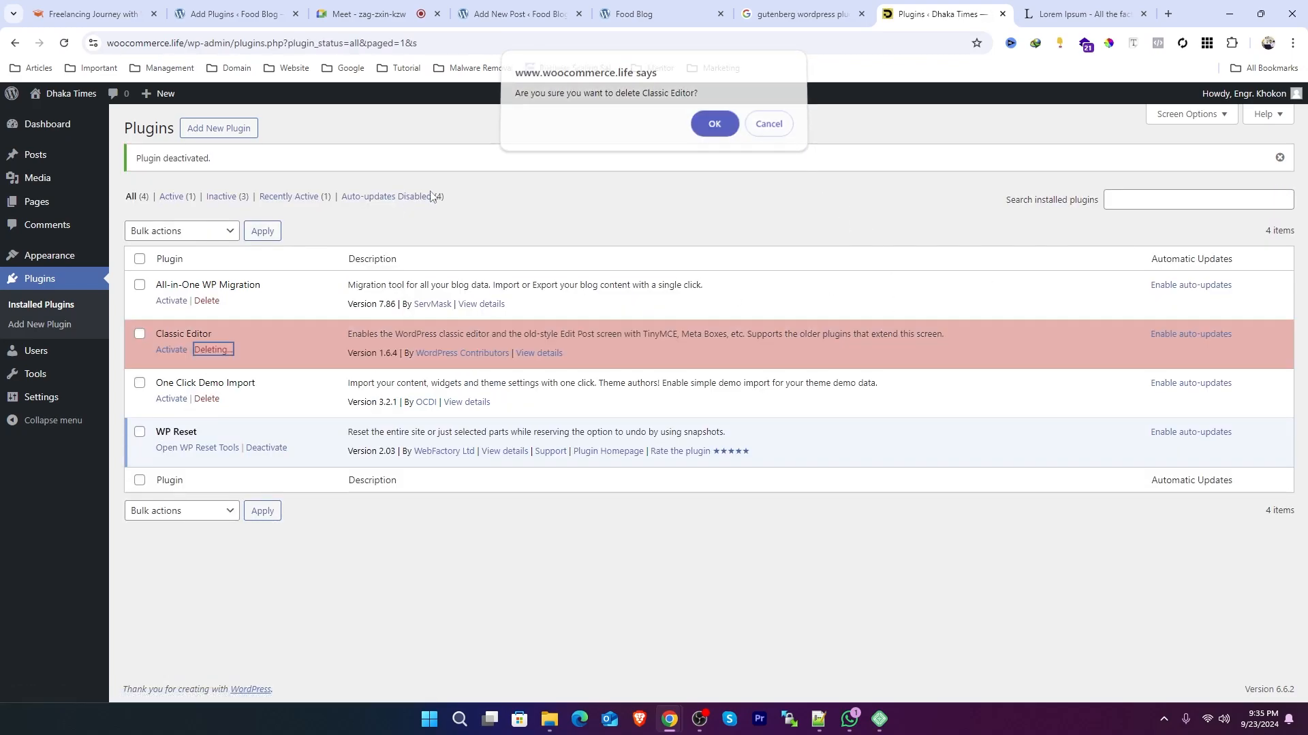
Step: Create a new page and dismiss the pattern chooser without picking a pattern
click(41, 201)
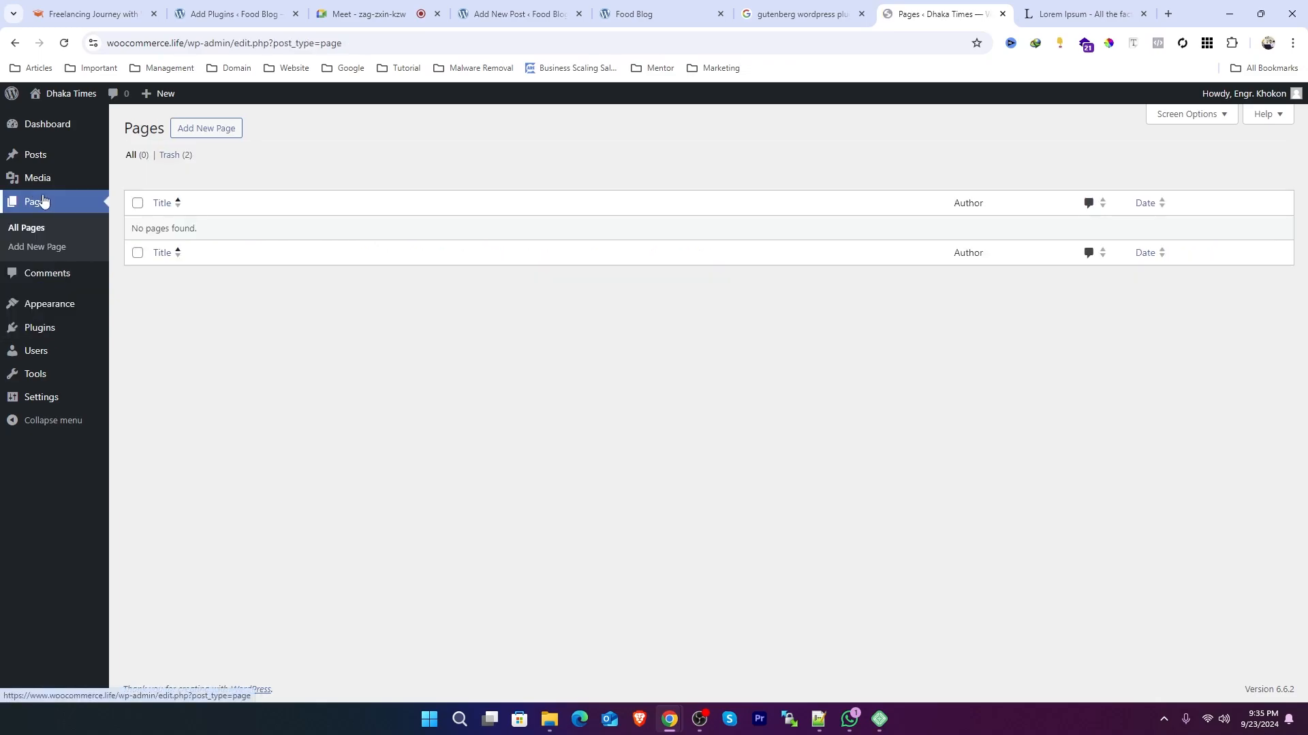
click(209, 128)
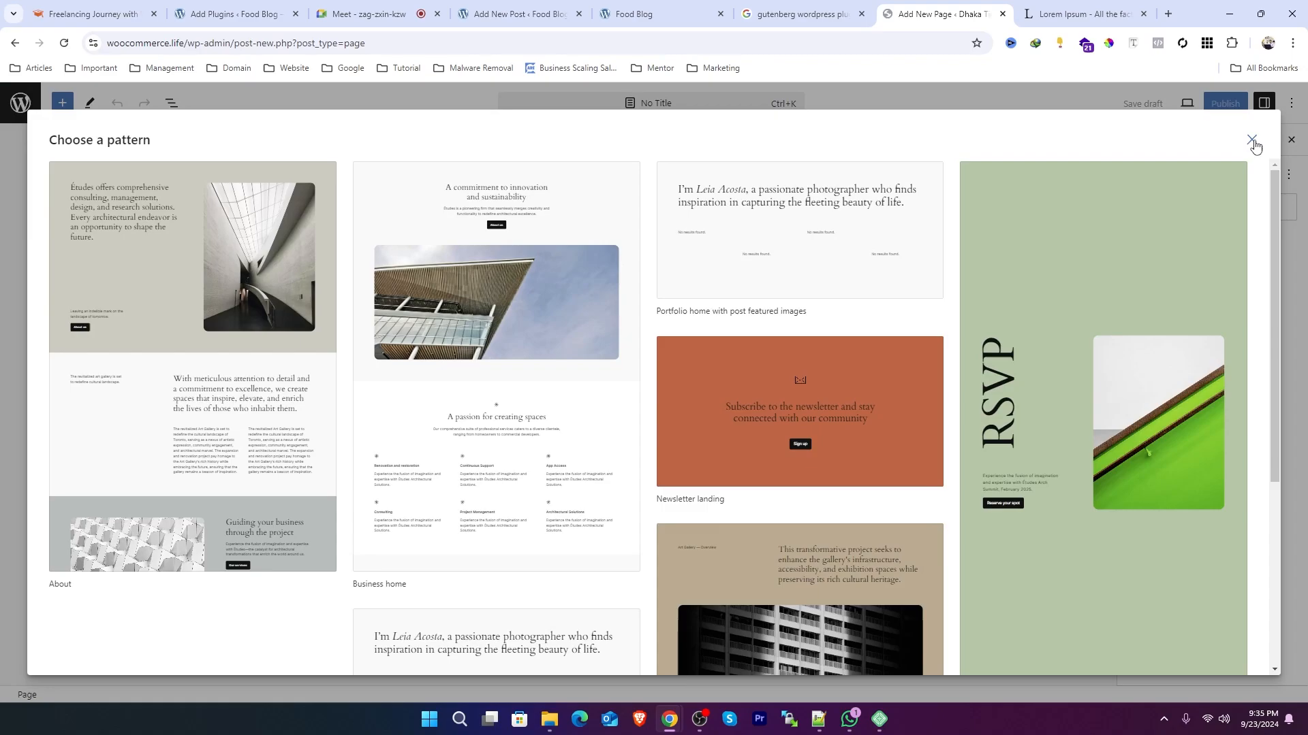
scroll(686, 356, down, 4)
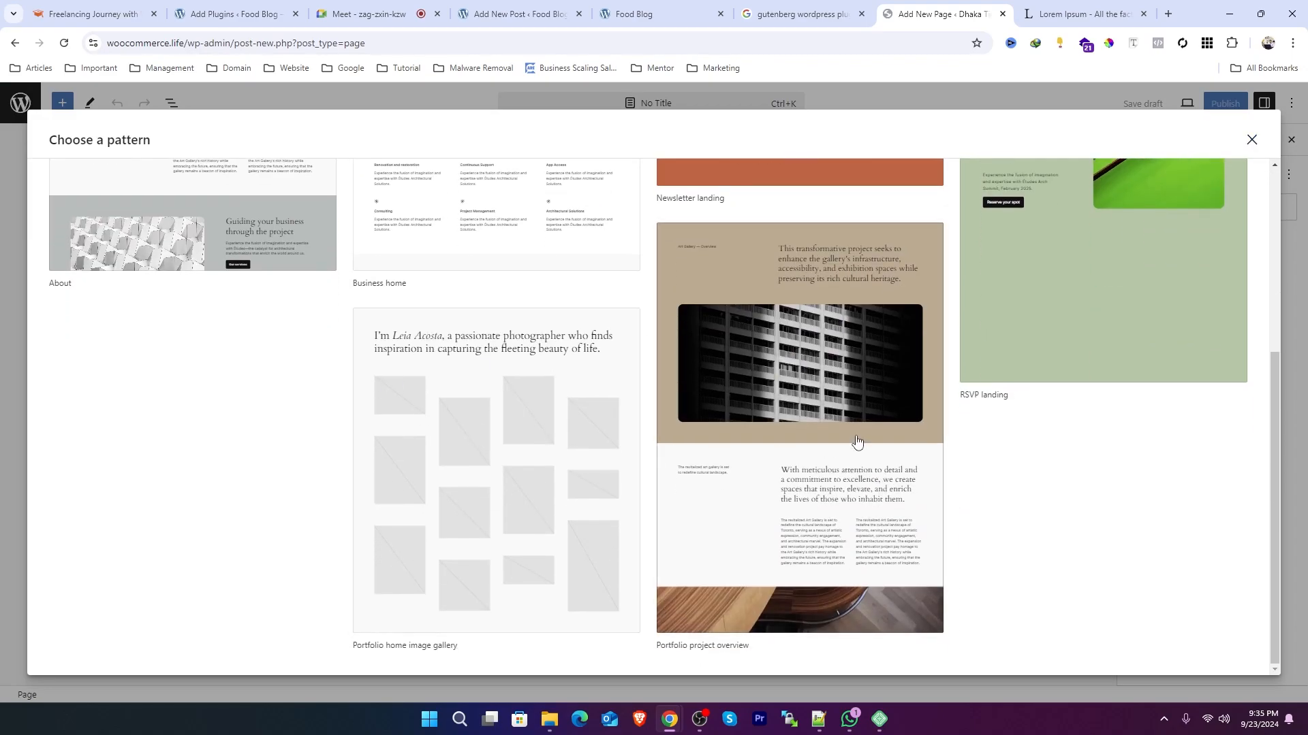
scroll(858, 441, up, 4)
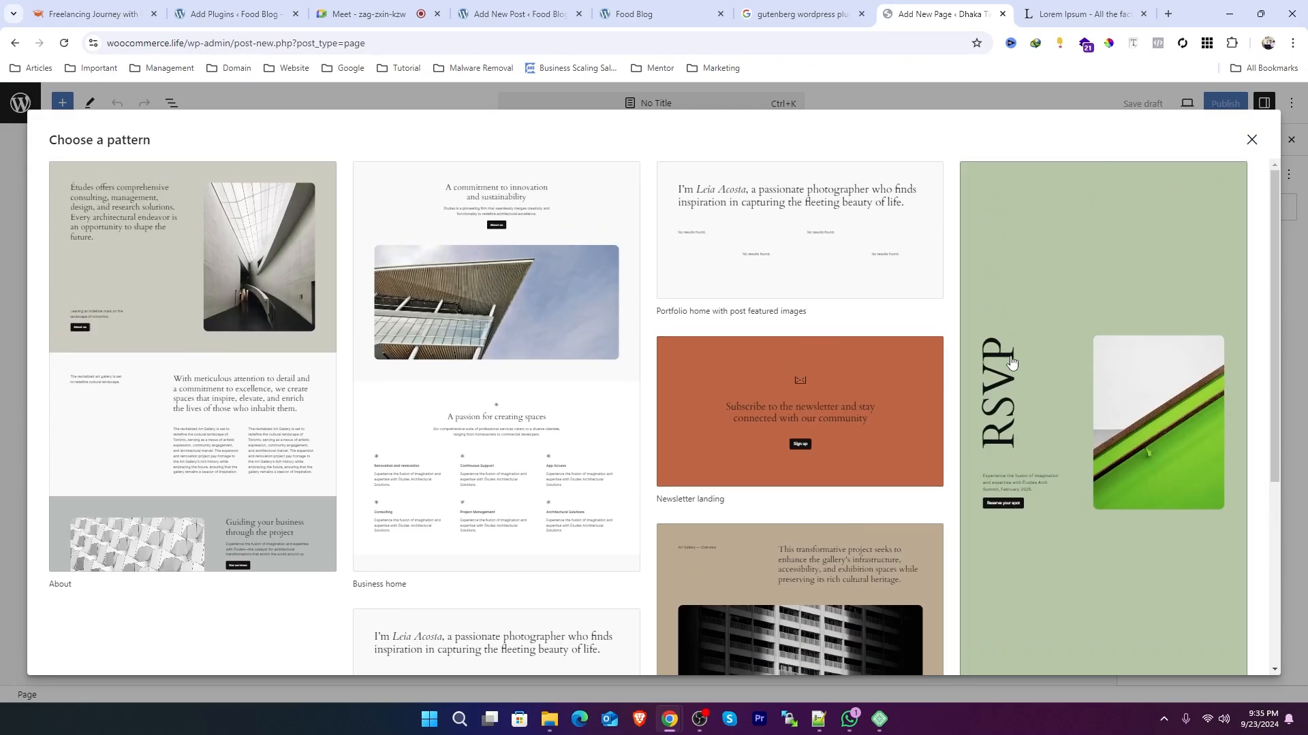
click(1251, 142)
Step: Open the block inserter from the page's empty paragraph block
click(453, 239)
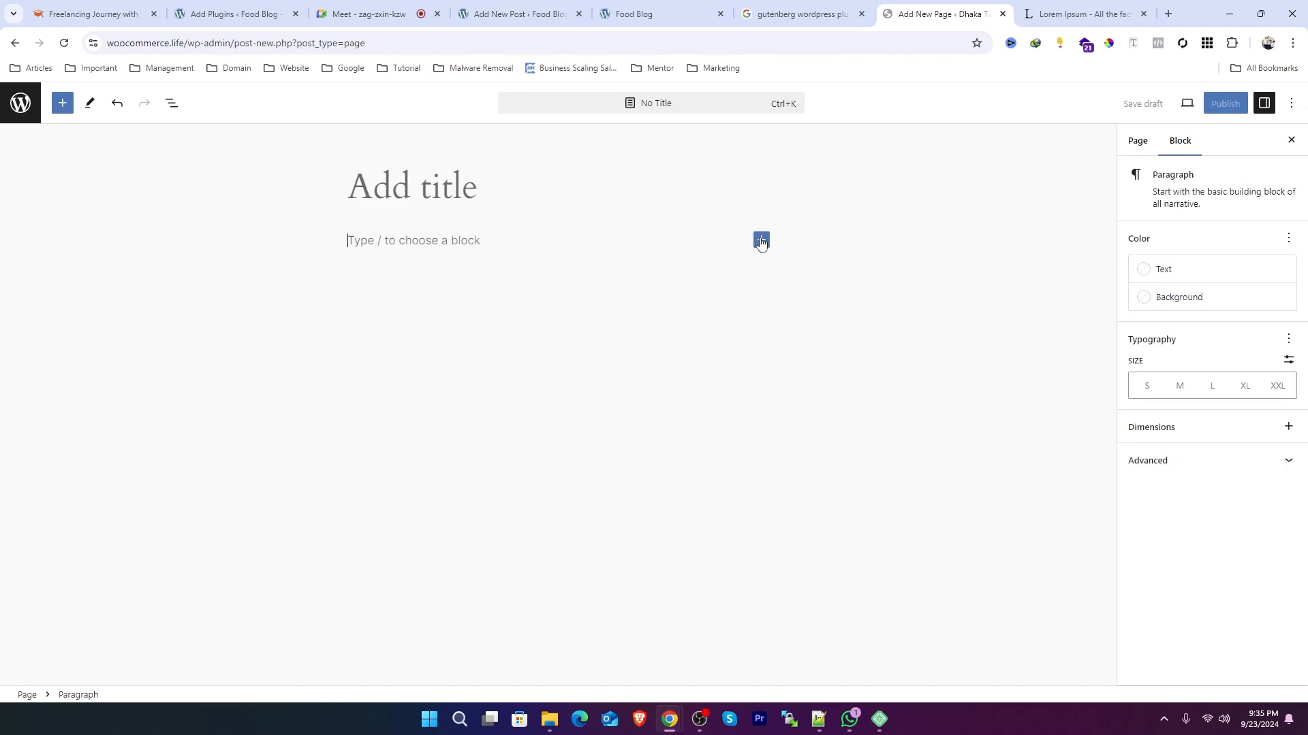
click(761, 240)
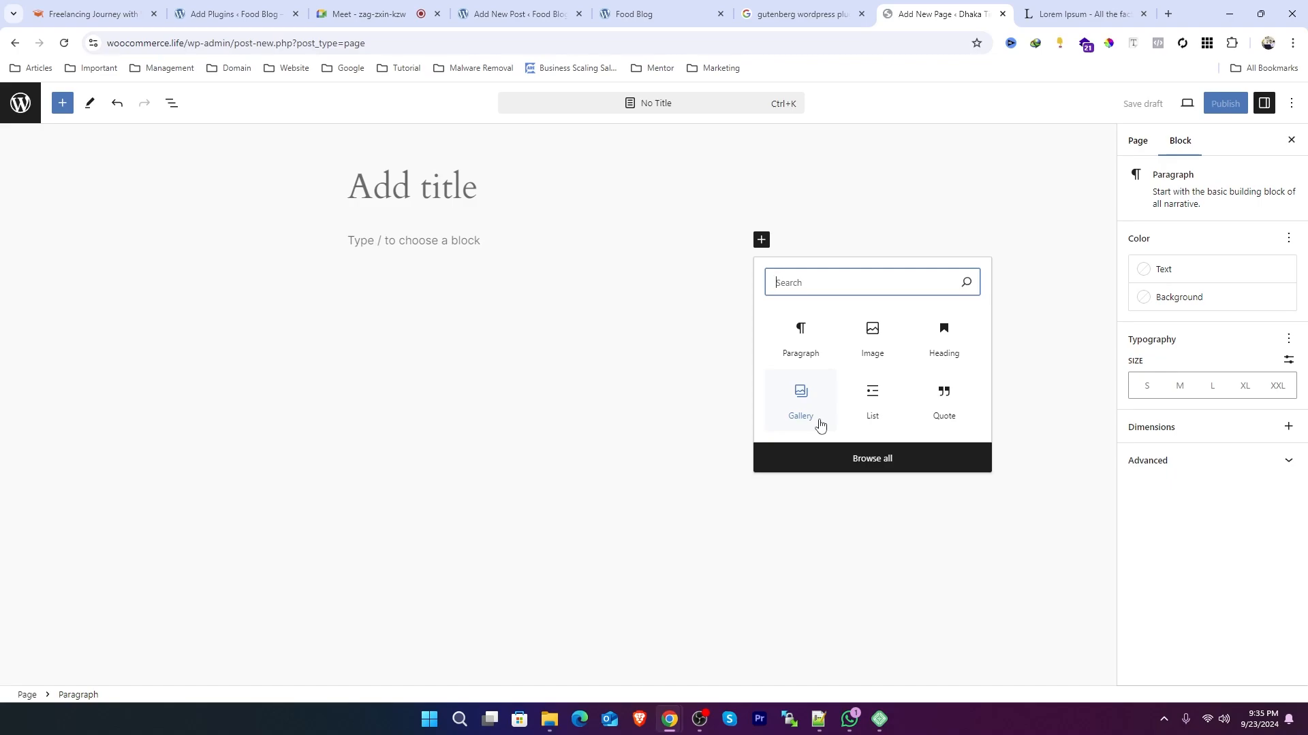
Step: Insert a two-column Columns block from the full block library into the page
click(871, 457)
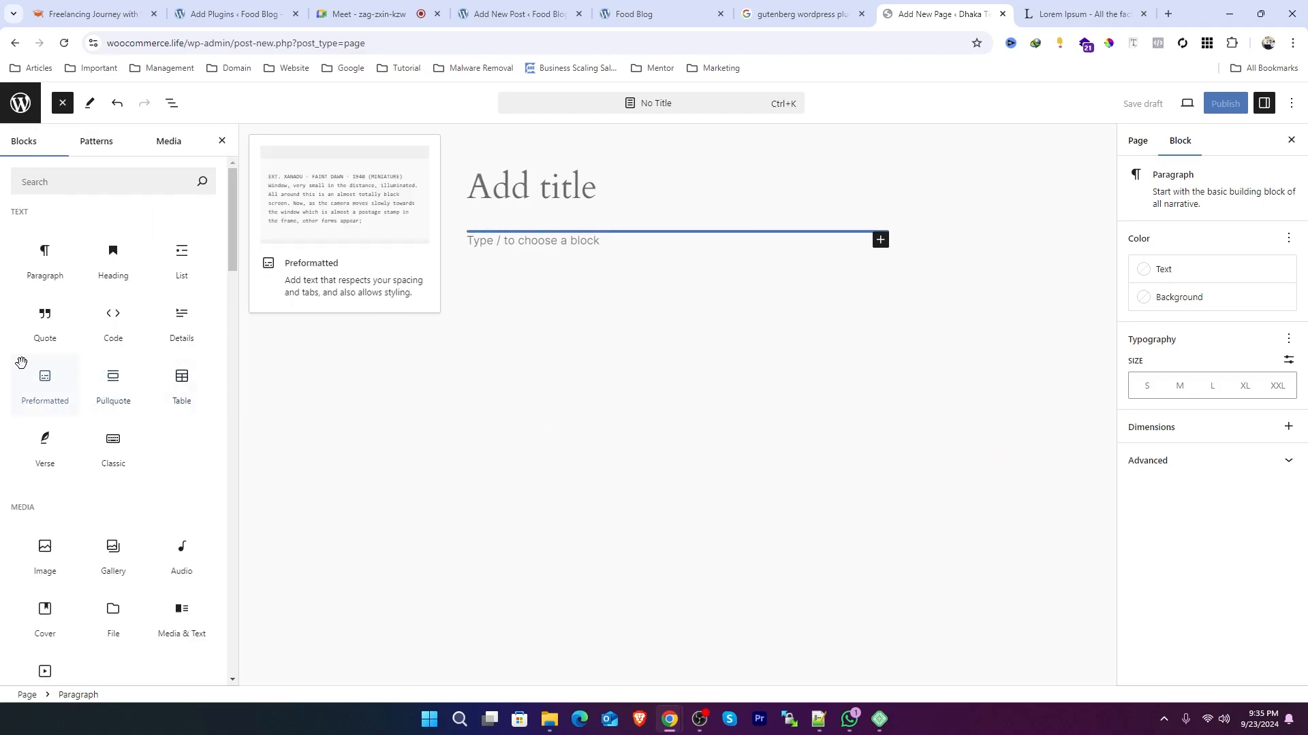
scroll(20, 372, down, 6)
scroll(20, 369, down, 1)
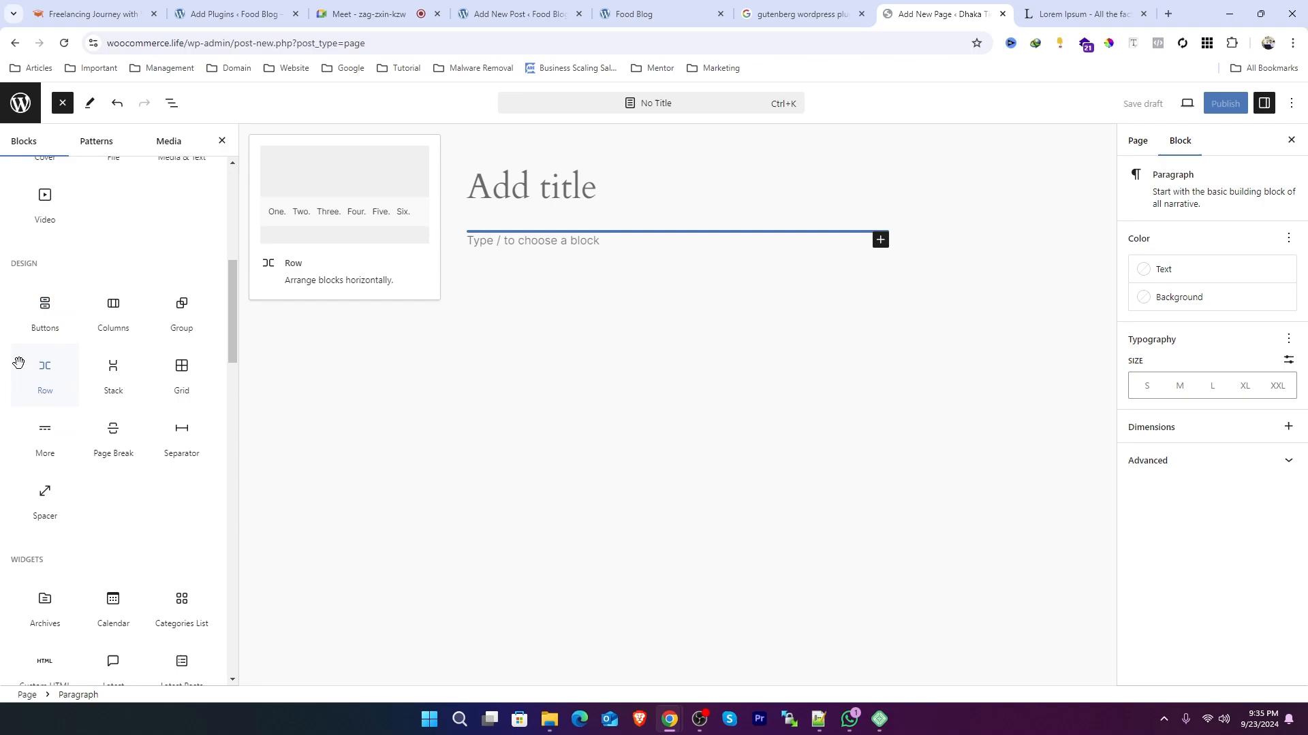
click(113, 325)
click(545, 316)
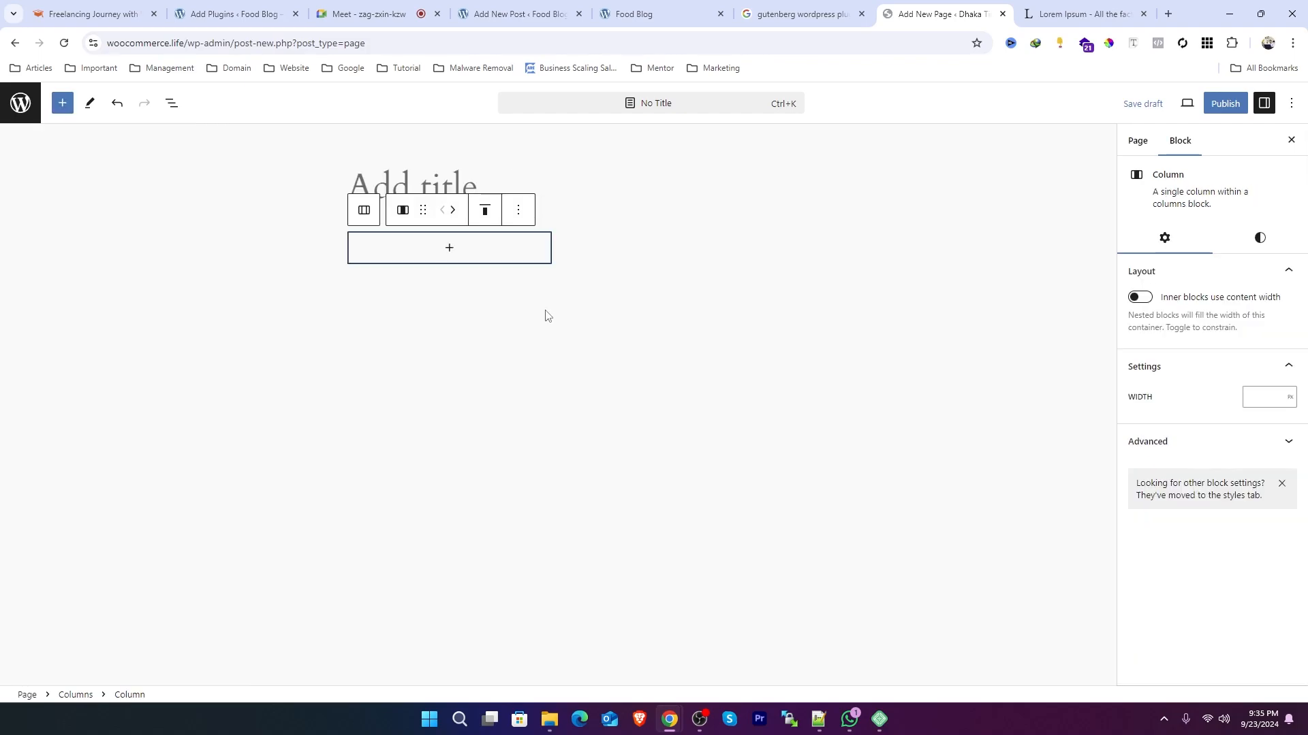
Step: Add an Image block to the first column and upload a photo from the Downloads folder
click(451, 252)
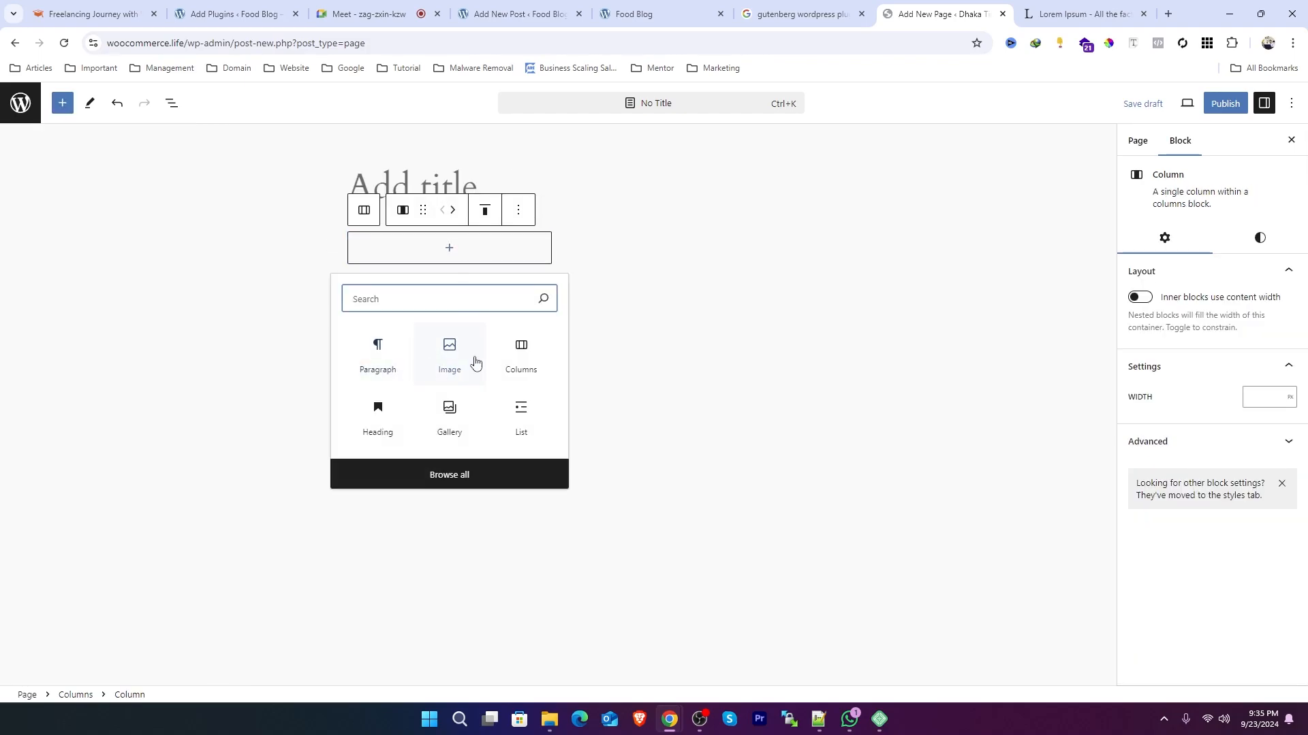
click(447, 355)
click(509, 291)
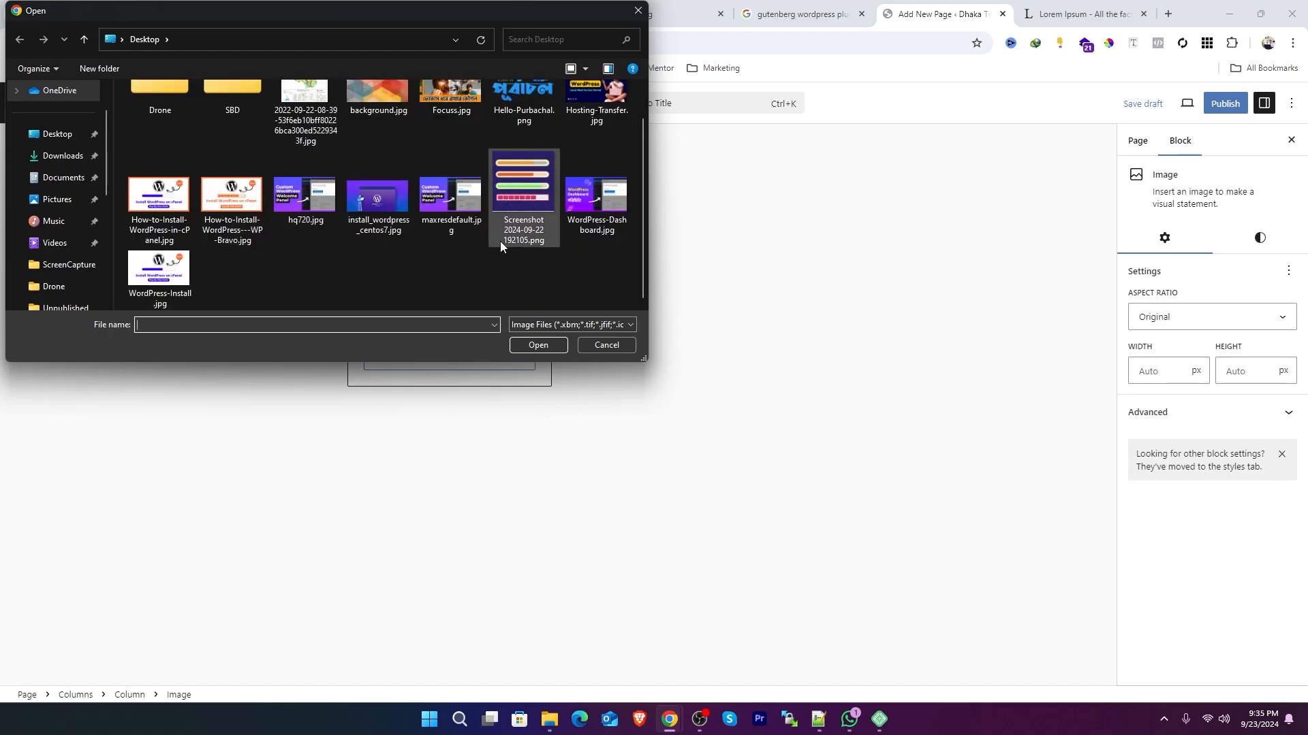
click(63, 156)
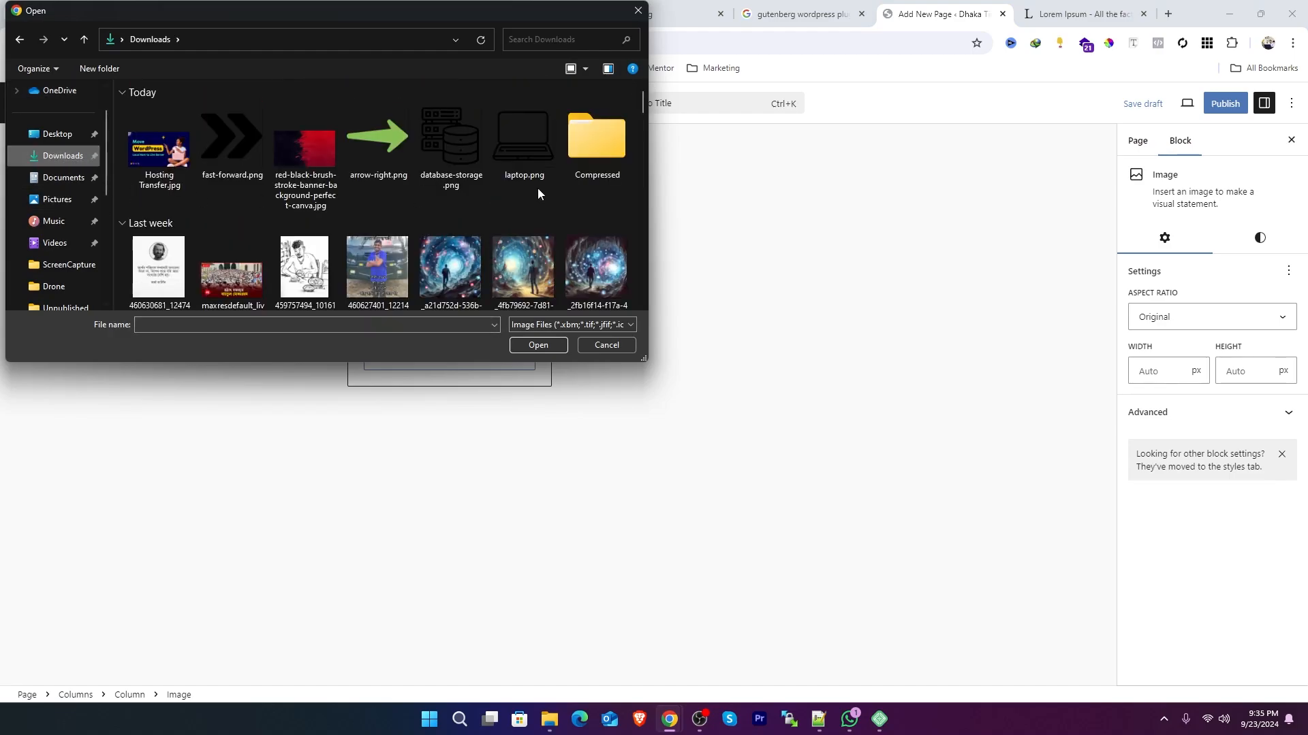
scroll(537, 188, down, 3)
click(305, 218)
click(538, 346)
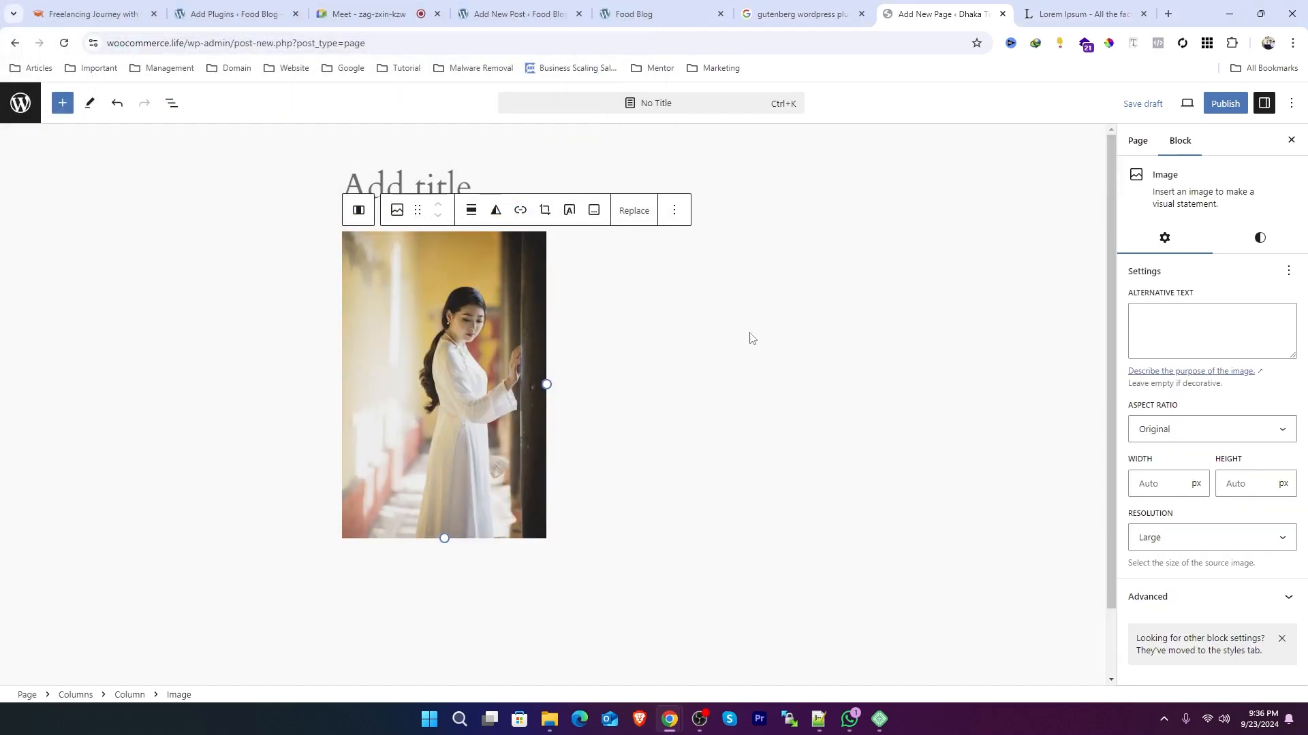
Step: Add a Heading block in the second column containing a person's full name
click(662, 370)
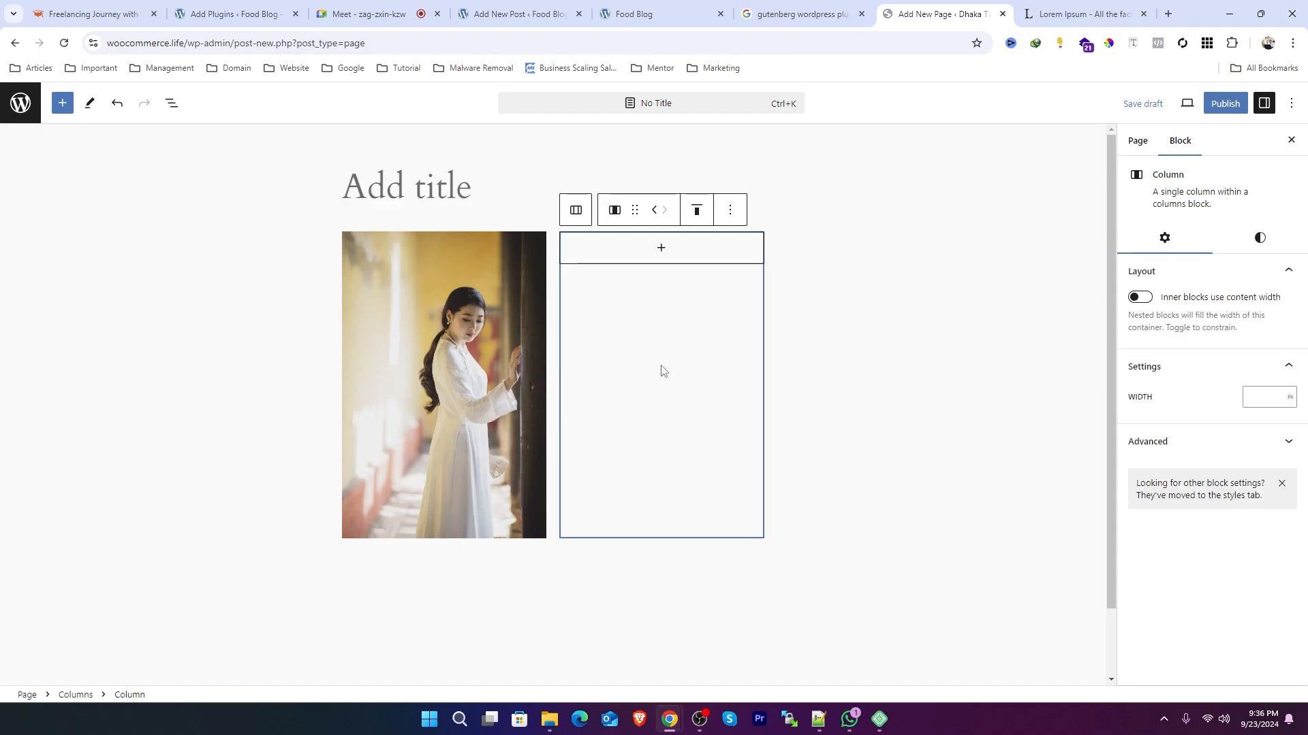
click(662, 252)
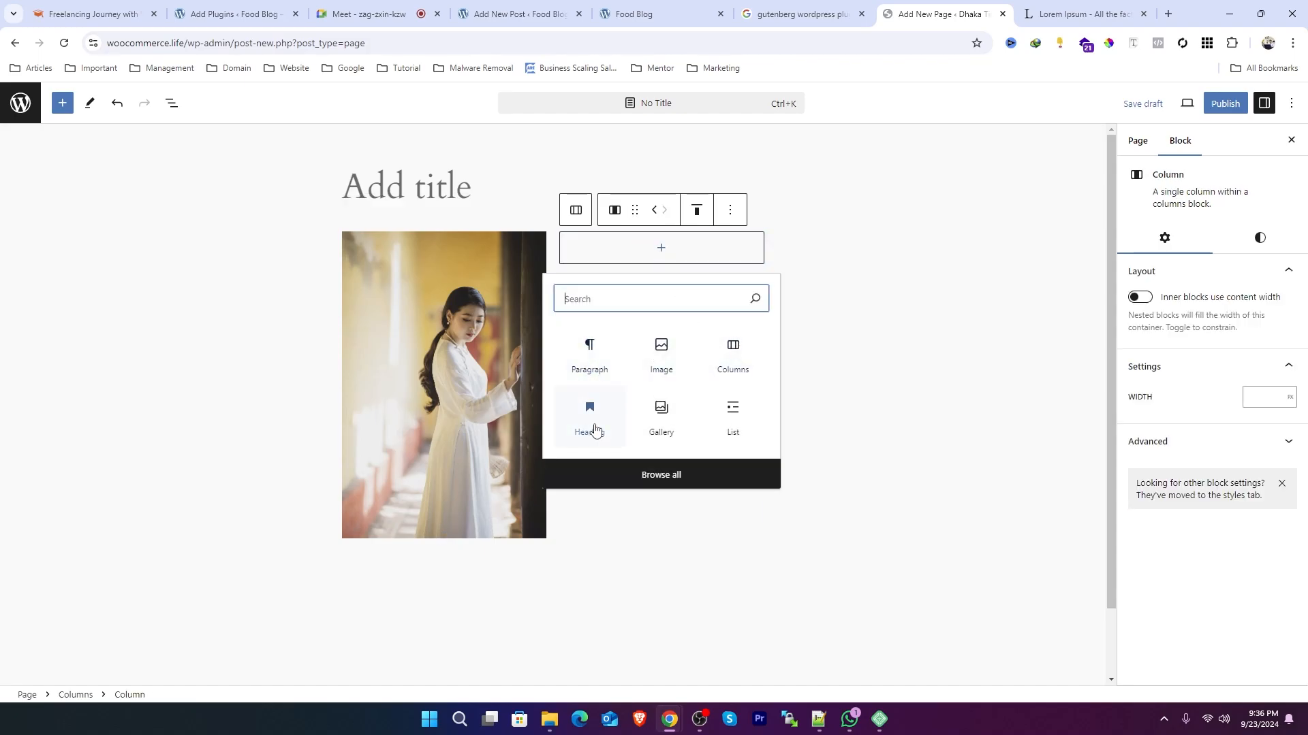
click(592, 426)
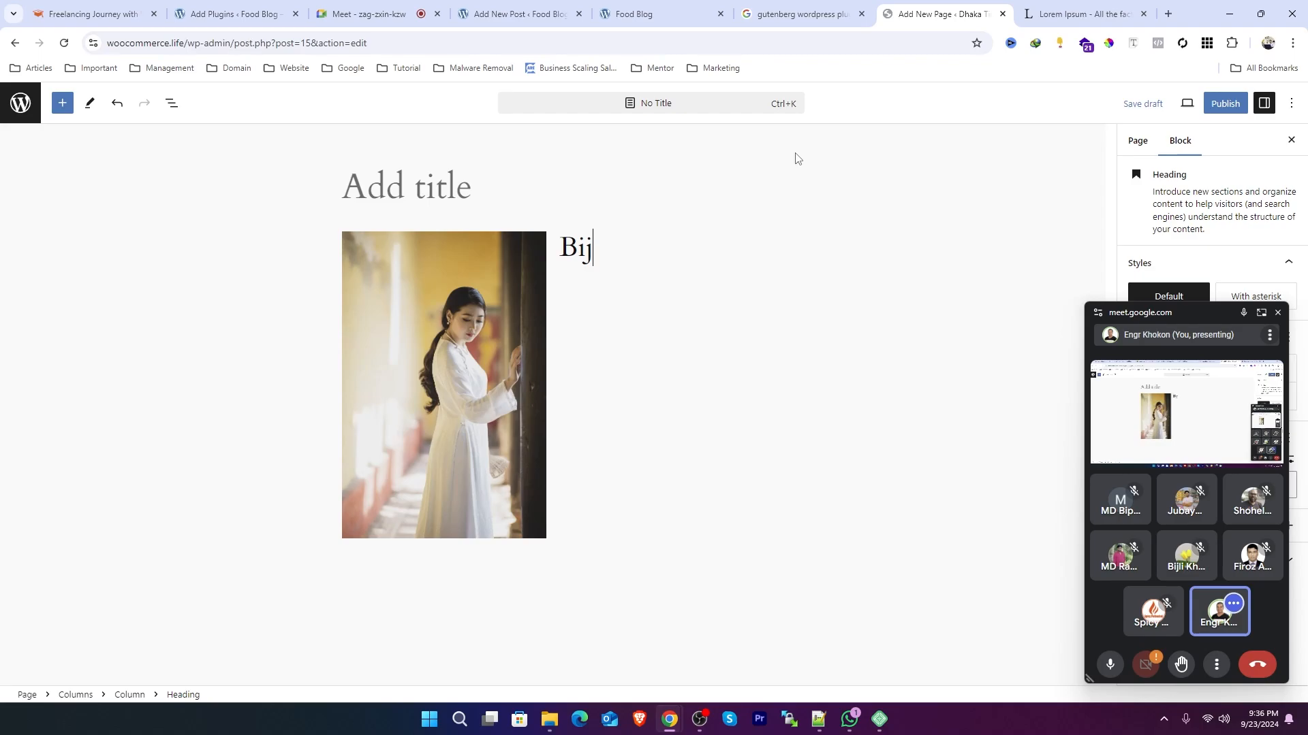
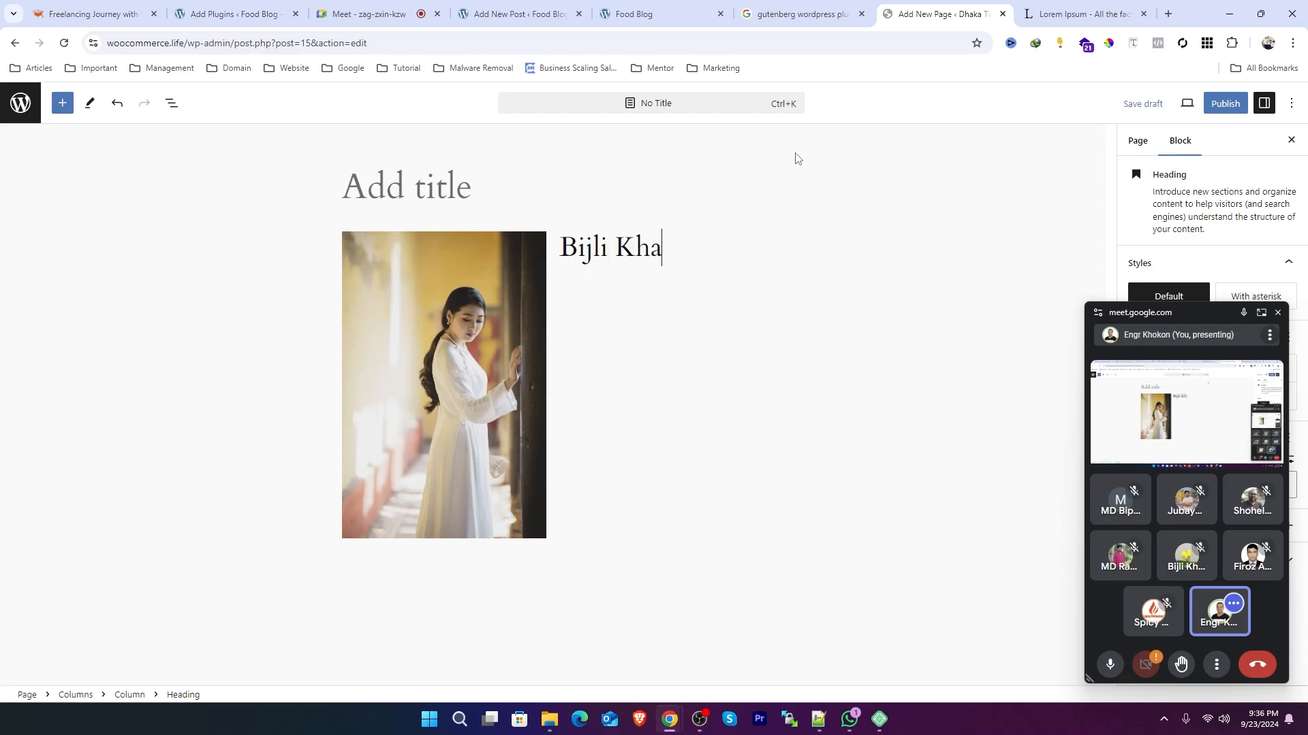
click(640, 297)
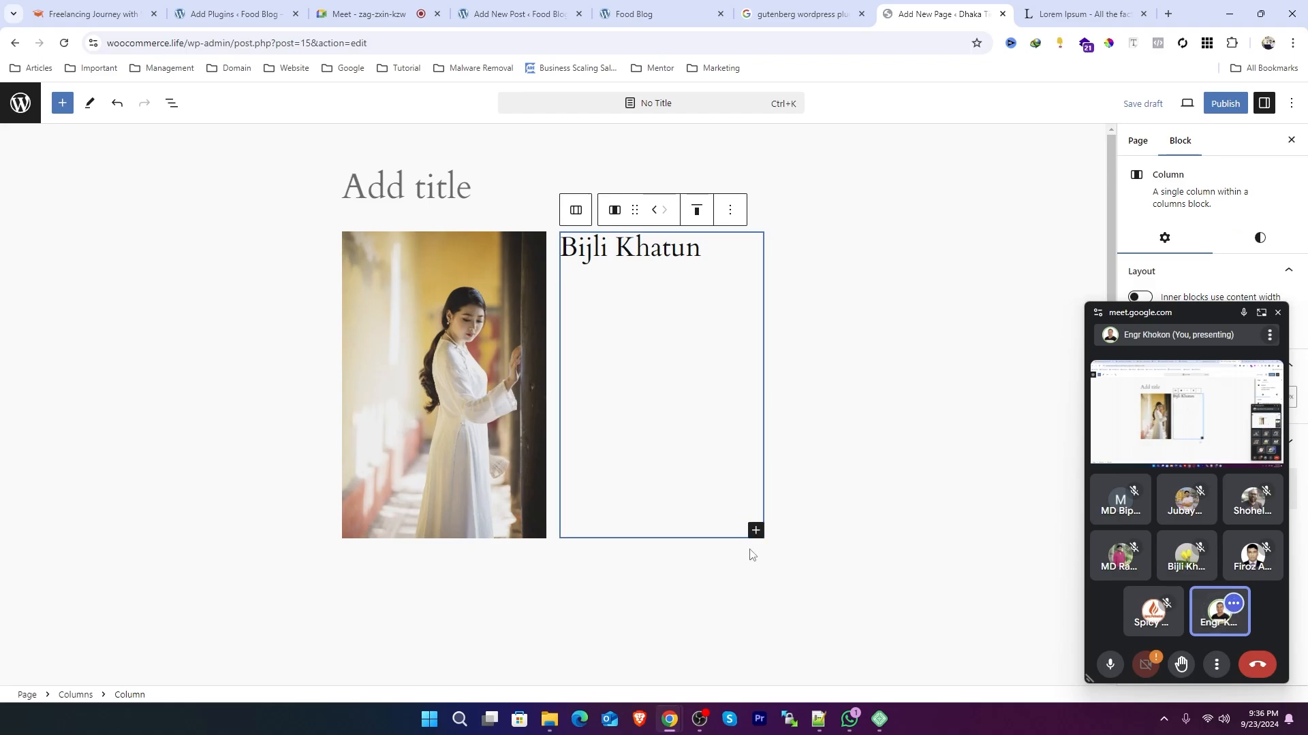
Step: Copy the opening Lorem Ipsum sentences from lipsum.com and paste them as a paragraph below the heading
click(756, 530)
click(796, 379)
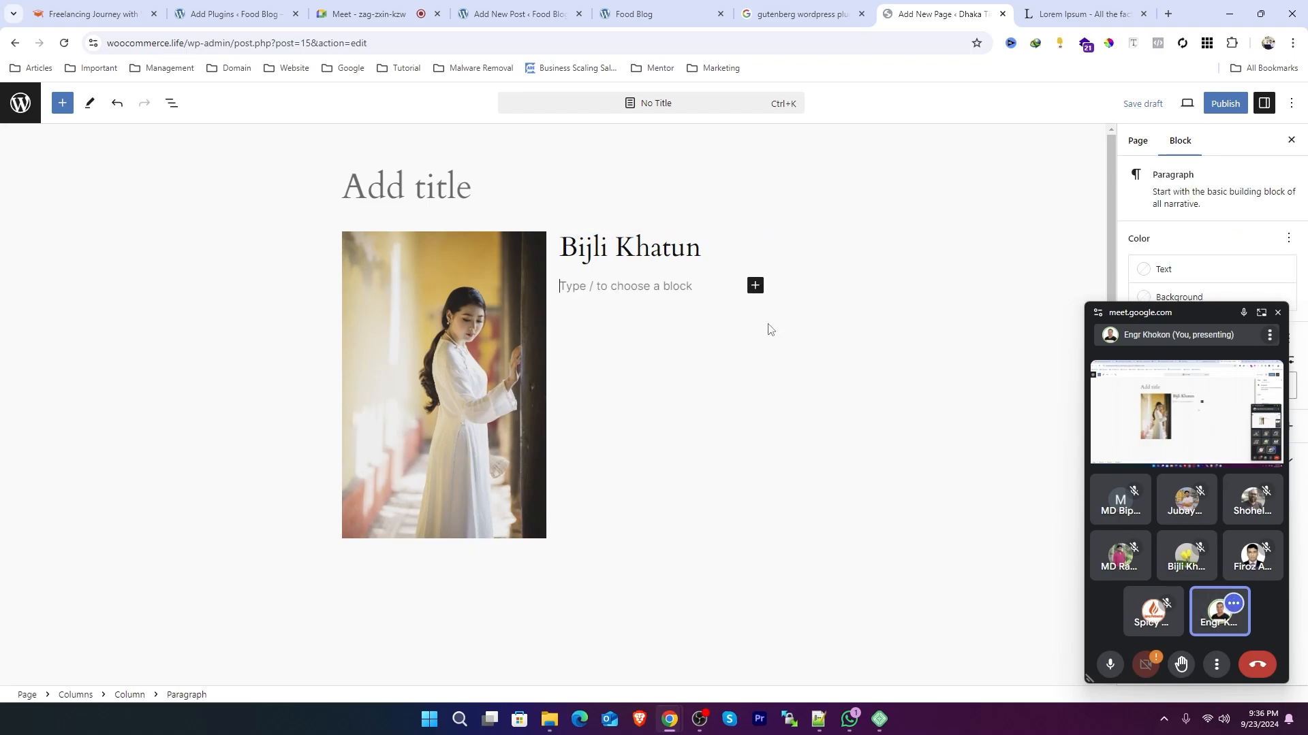
key(ctrl+Tab)
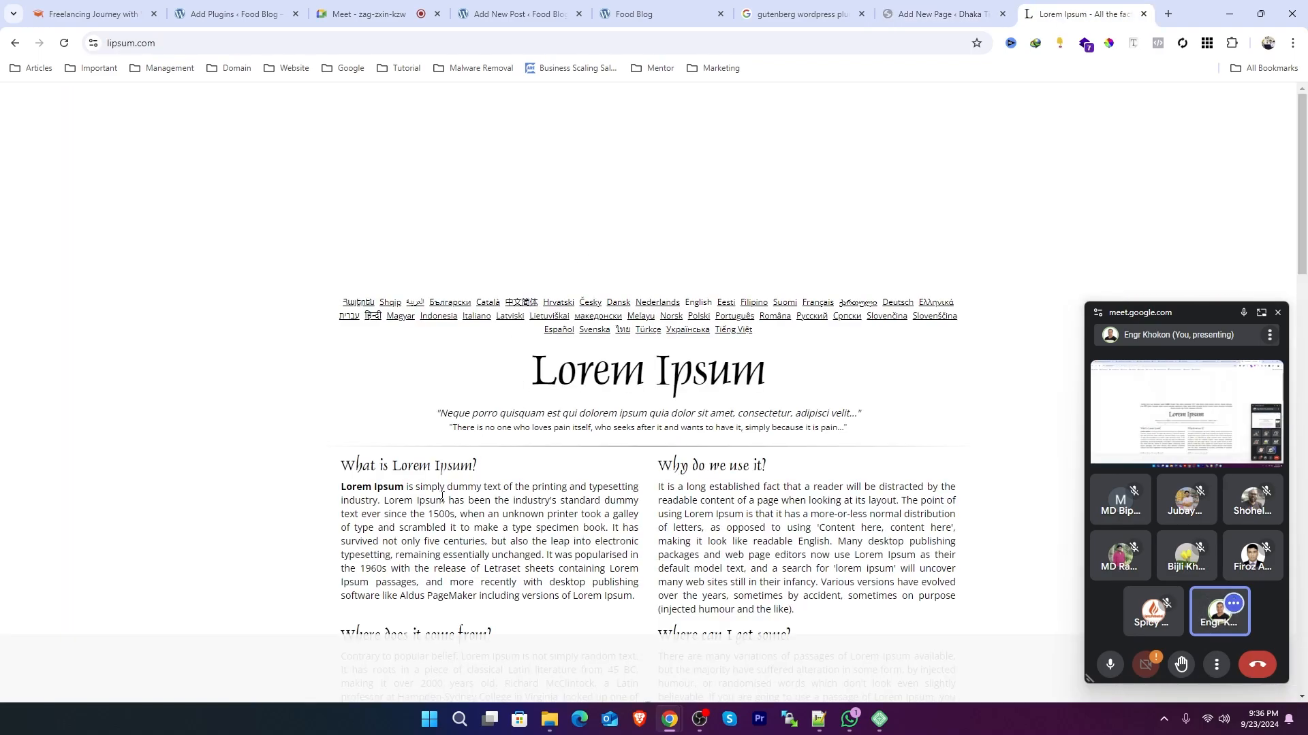
mouse_move(342, 487)
mouse_down()
mouse_move(454, 515)
mouse_move(346, 485)
mouse_up()
click(456, 521)
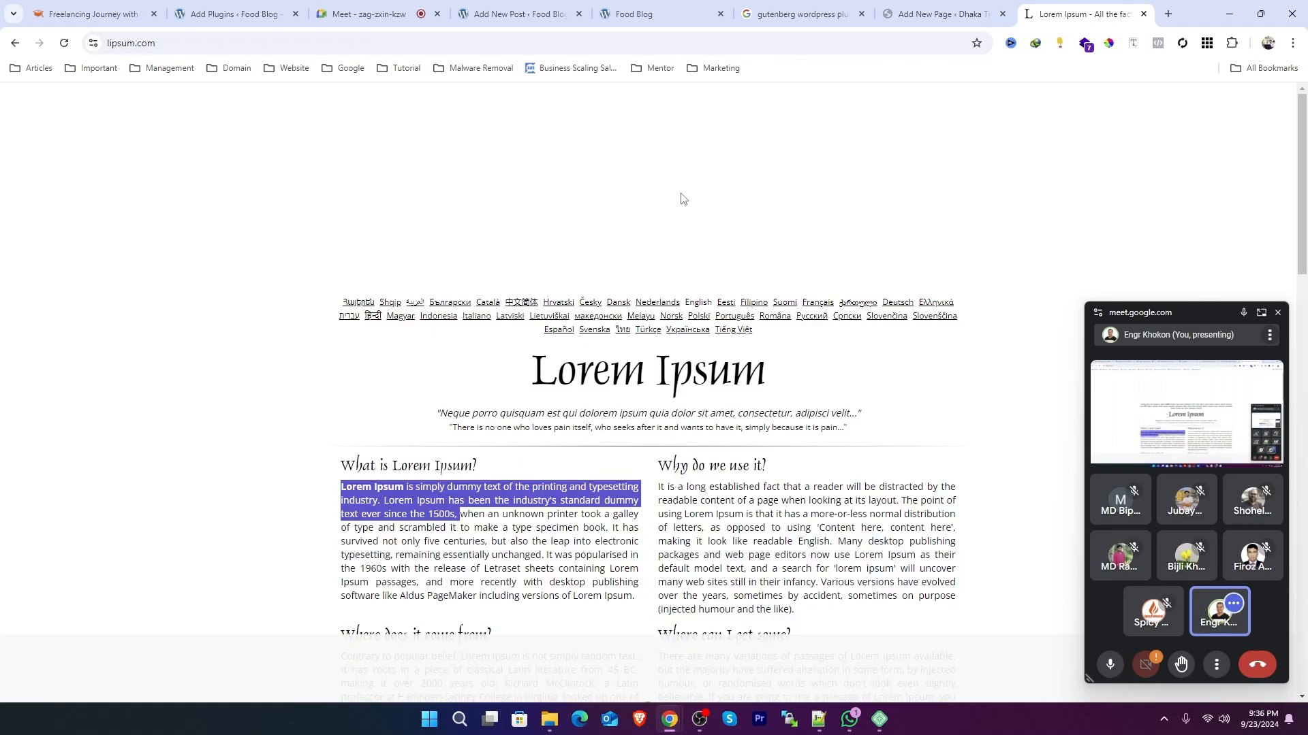
click(943, 14)
text(Lorem Ipsum is simply dummy text of the printing and typesetting industry. Lorem Ipsum has been the industry's standard dummy text ever since the 1500s,)
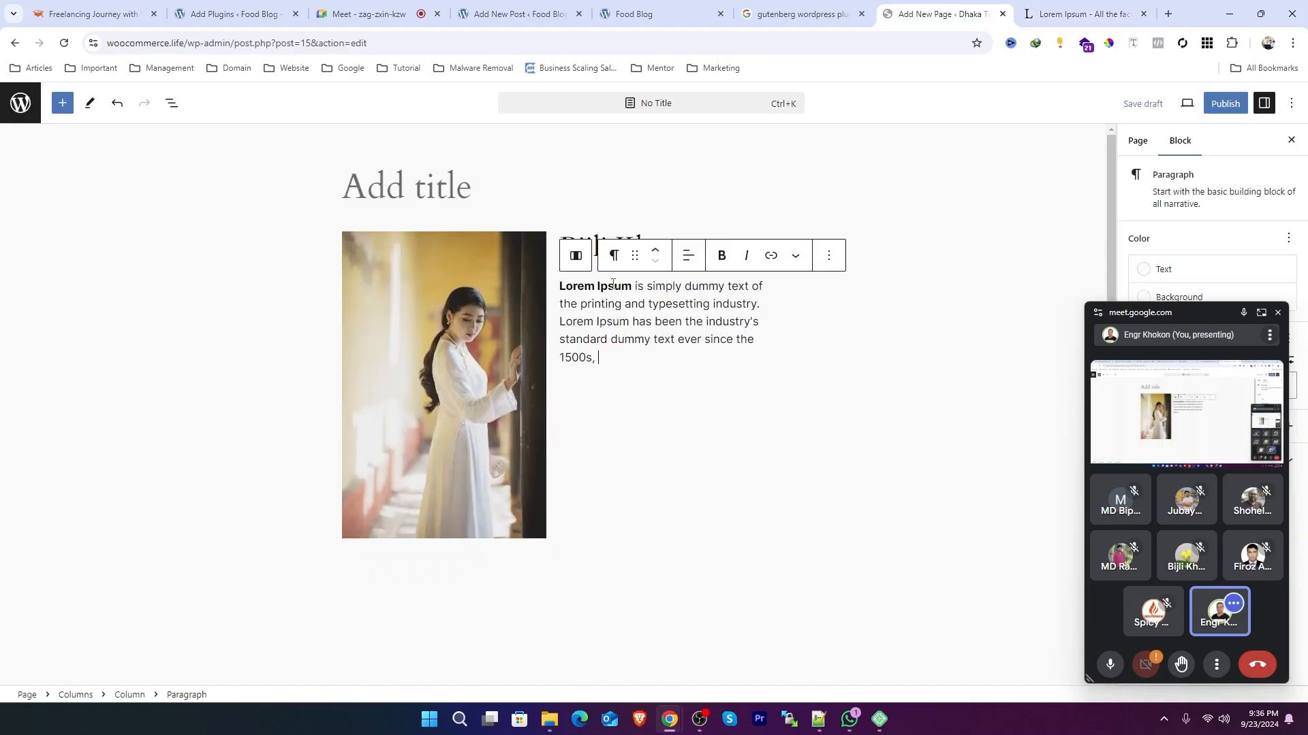
Step: Delete the trailing comma at the end of the pasted paragraph
click(732, 375)
click(170, 383)
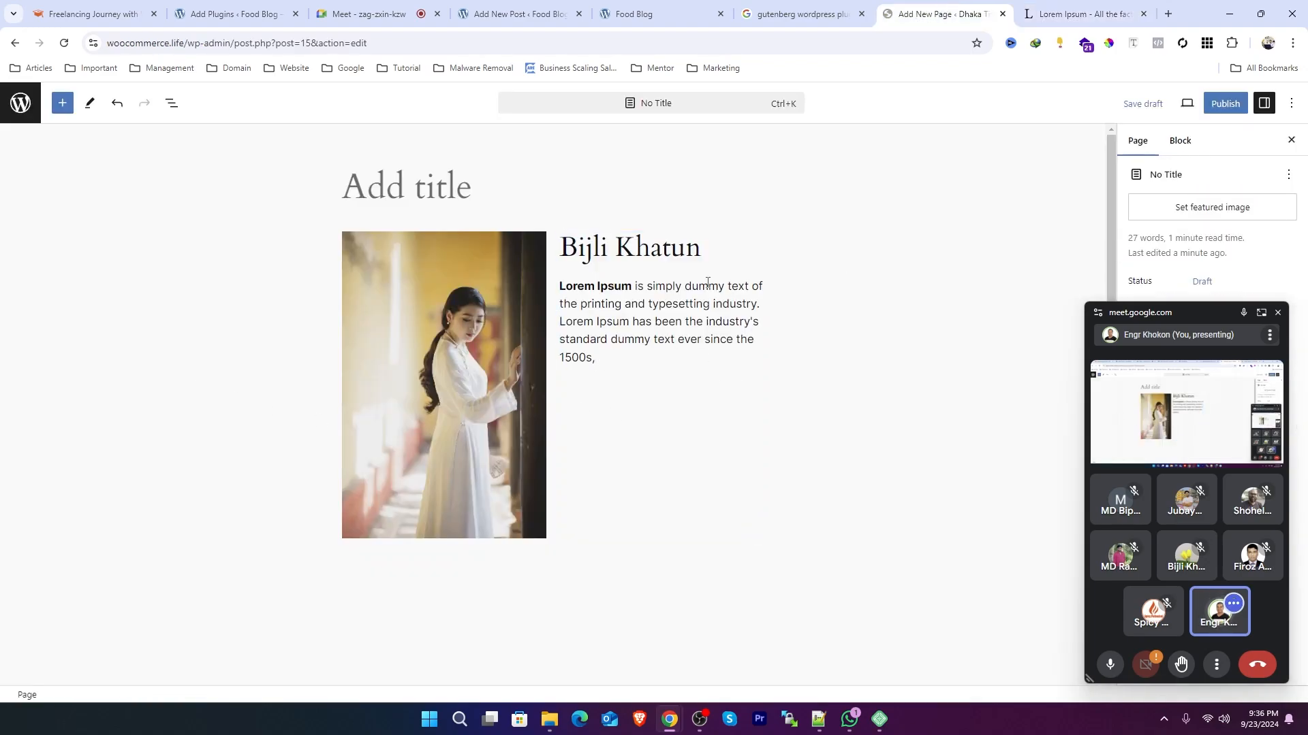
click(621, 321)
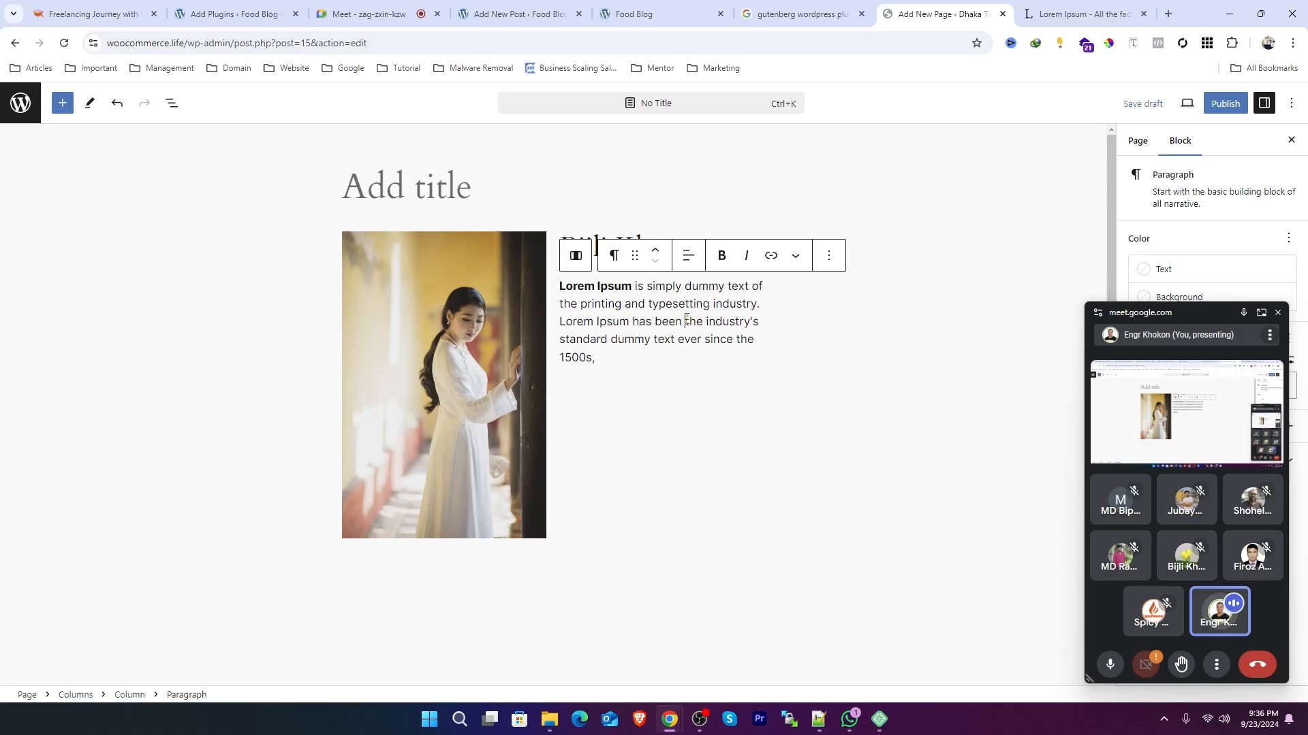
click(528, 364)
click(631, 363)
key(BackSpace)
click(366, 355)
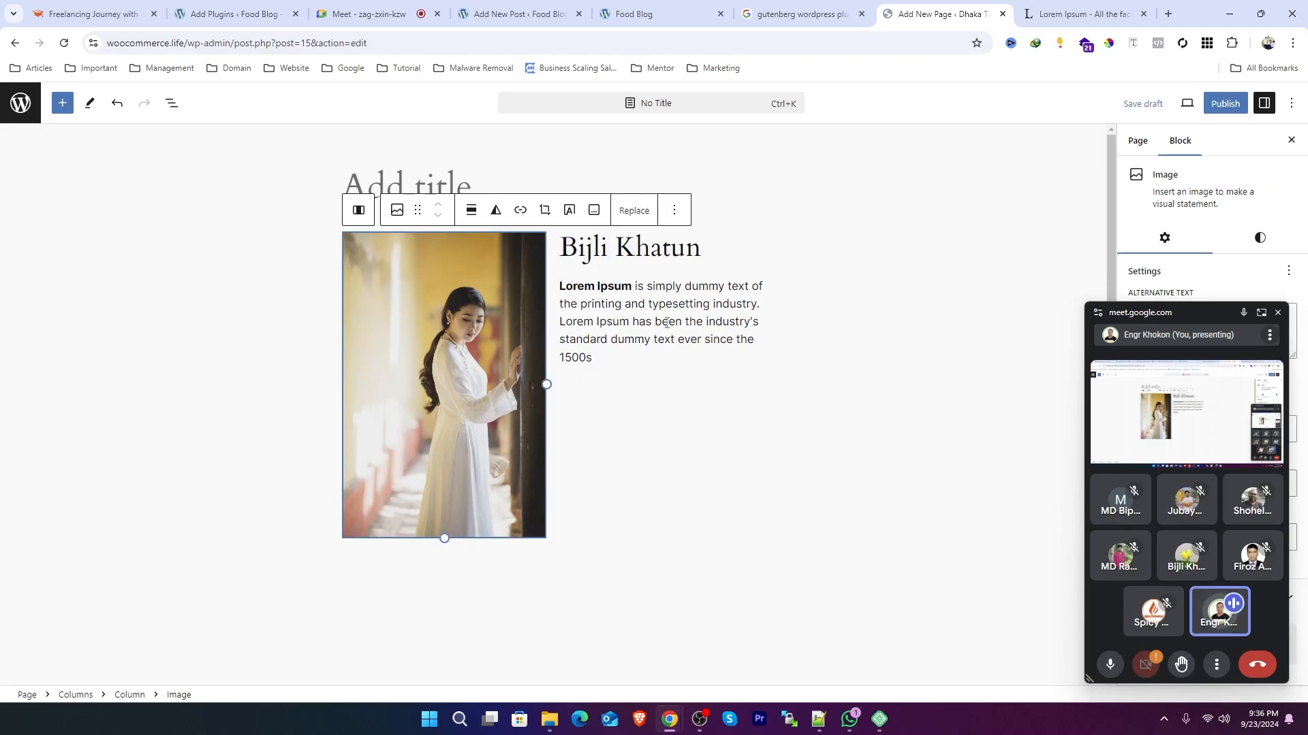
click(685, 321)
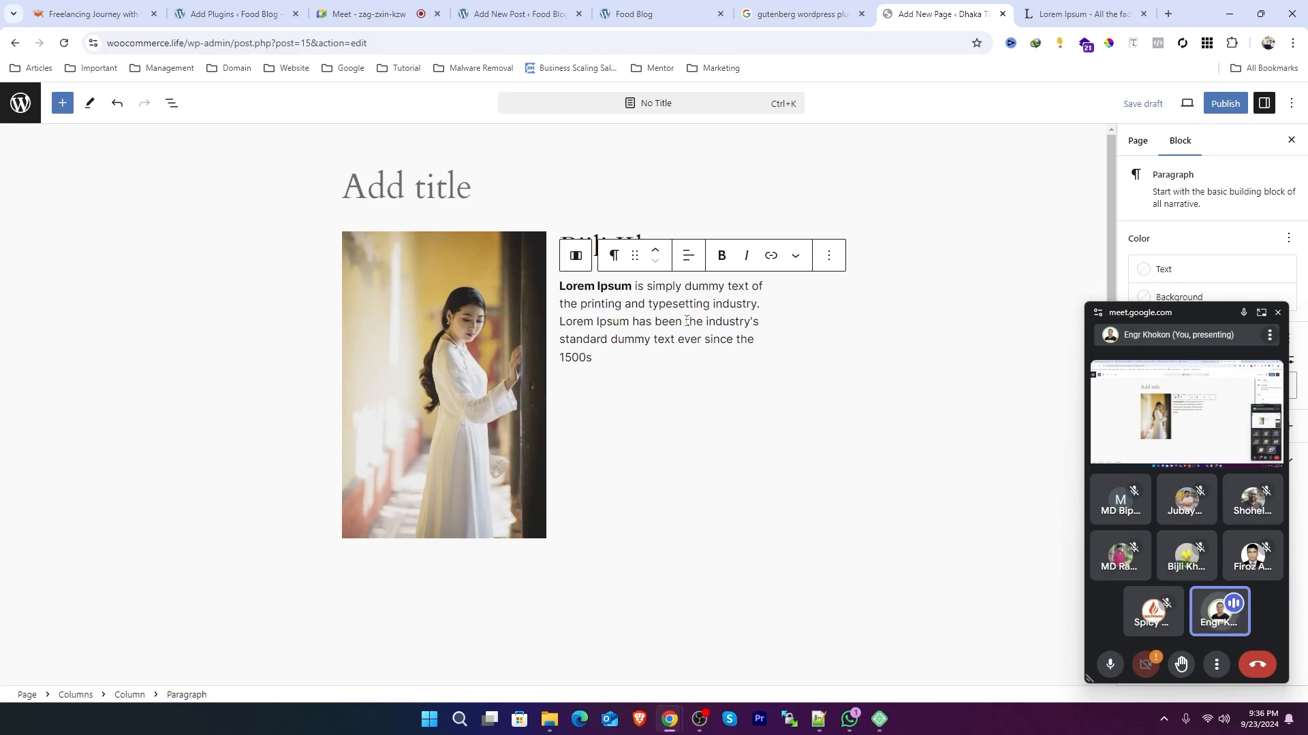
Step: Publish the page and open the live page
click(1225, 102)
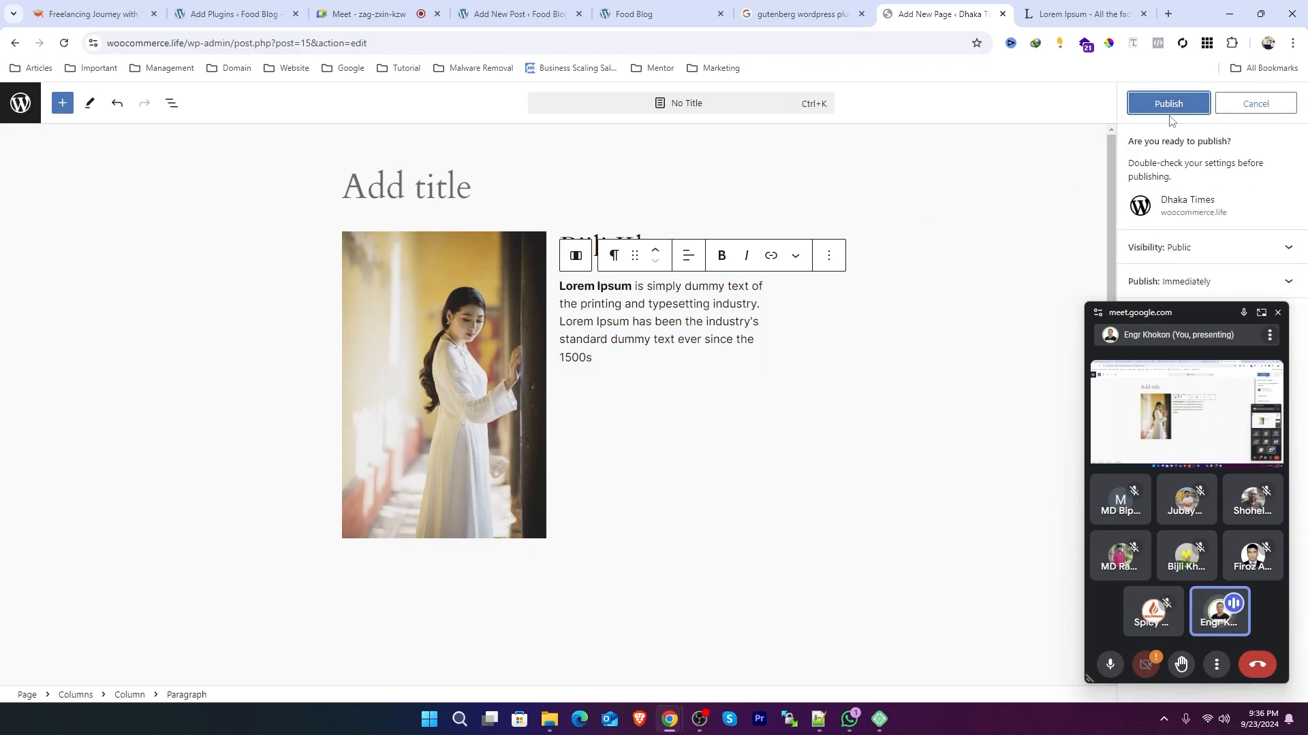
click(1165, 104)
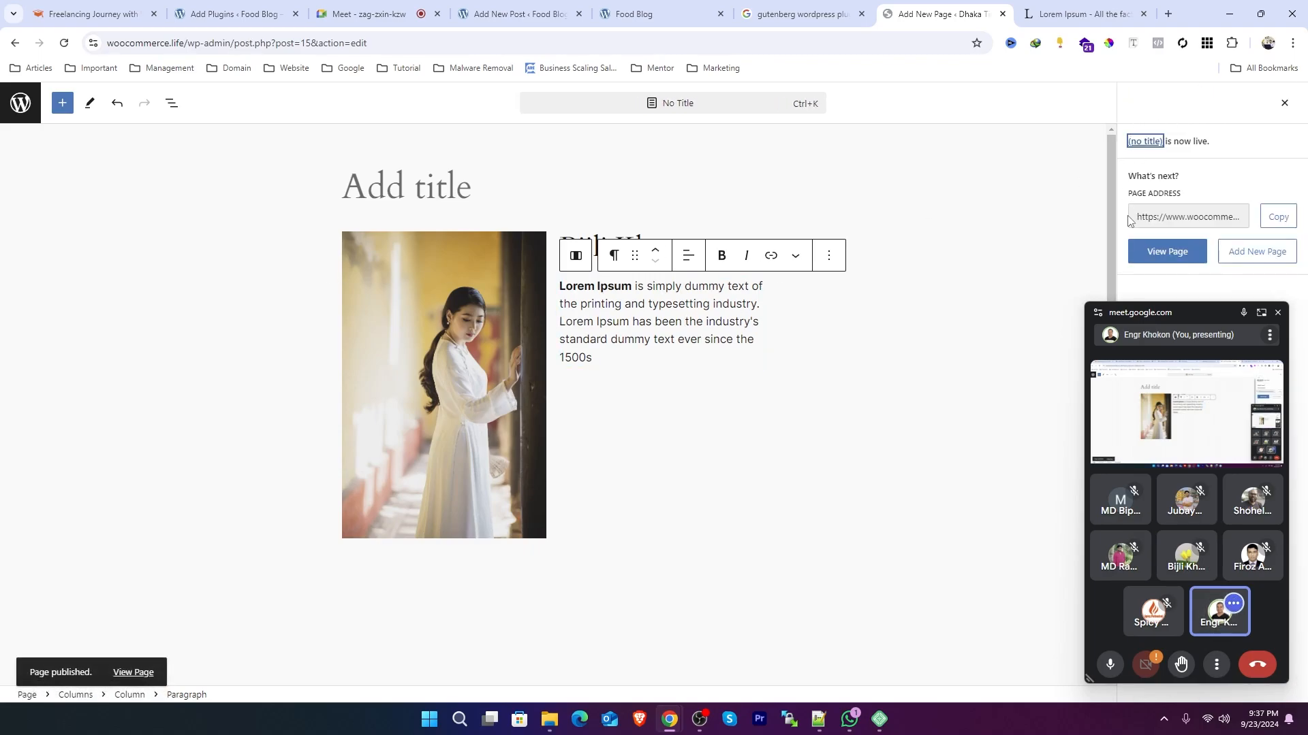
click(1148, 142)
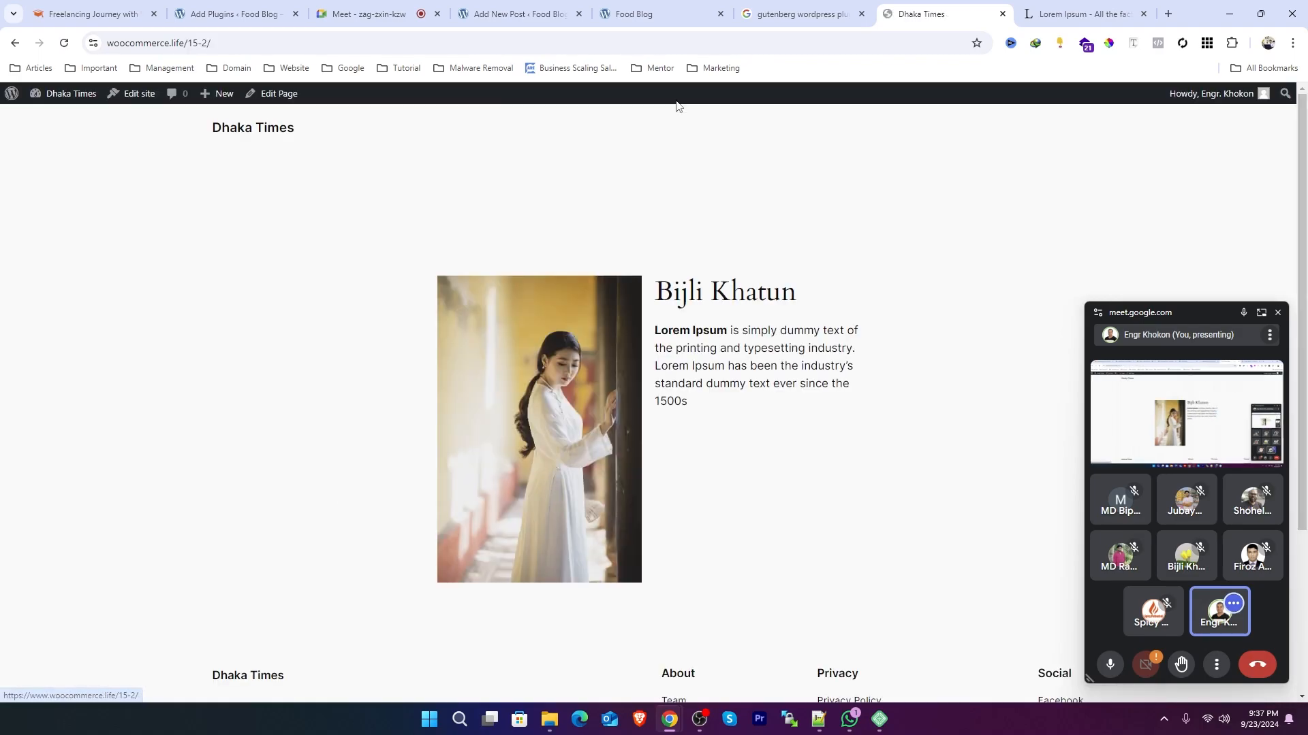
Step: Preview the published page in a narrowed browser window to check the mobile layout
click(1261, 13)
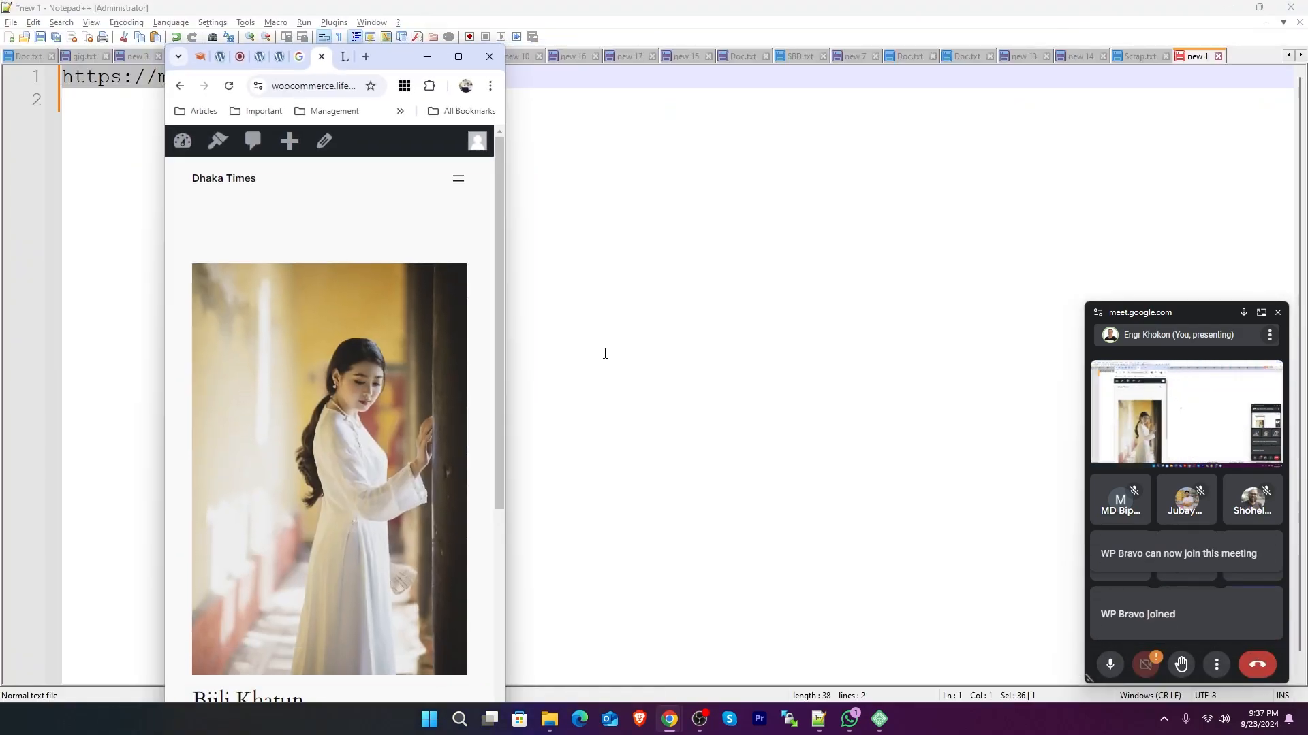
scroll(410, 370, down, 5)
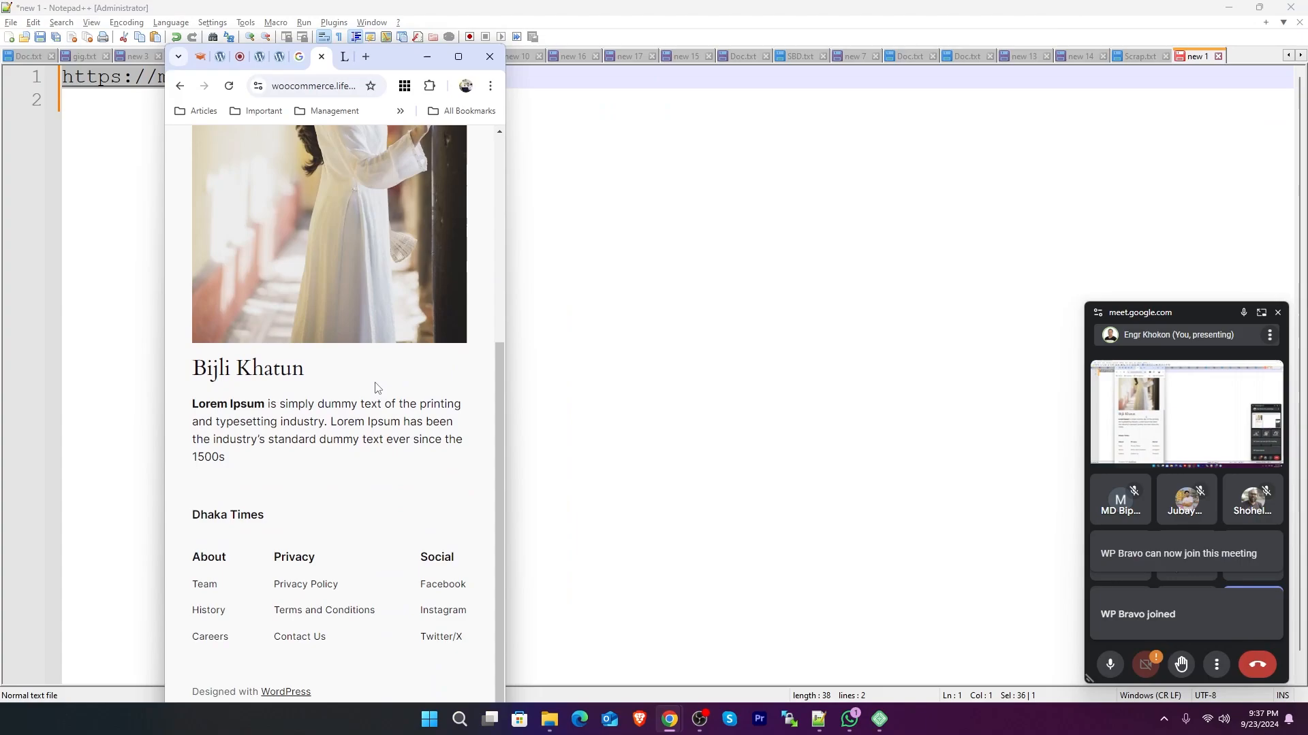
scroll(271, 436, up, 10)
scroll(340, 431, down, 5)
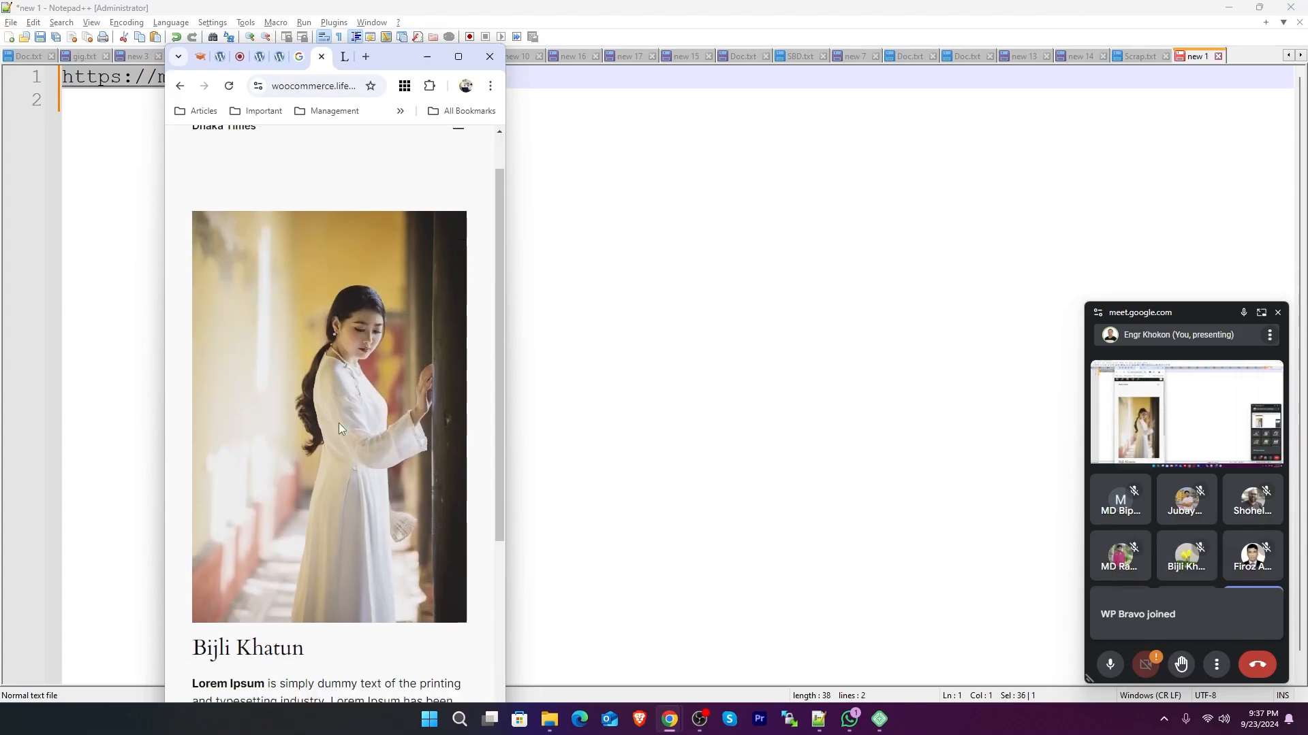
drag(231, 406, 379, 442)
click(459, 57)
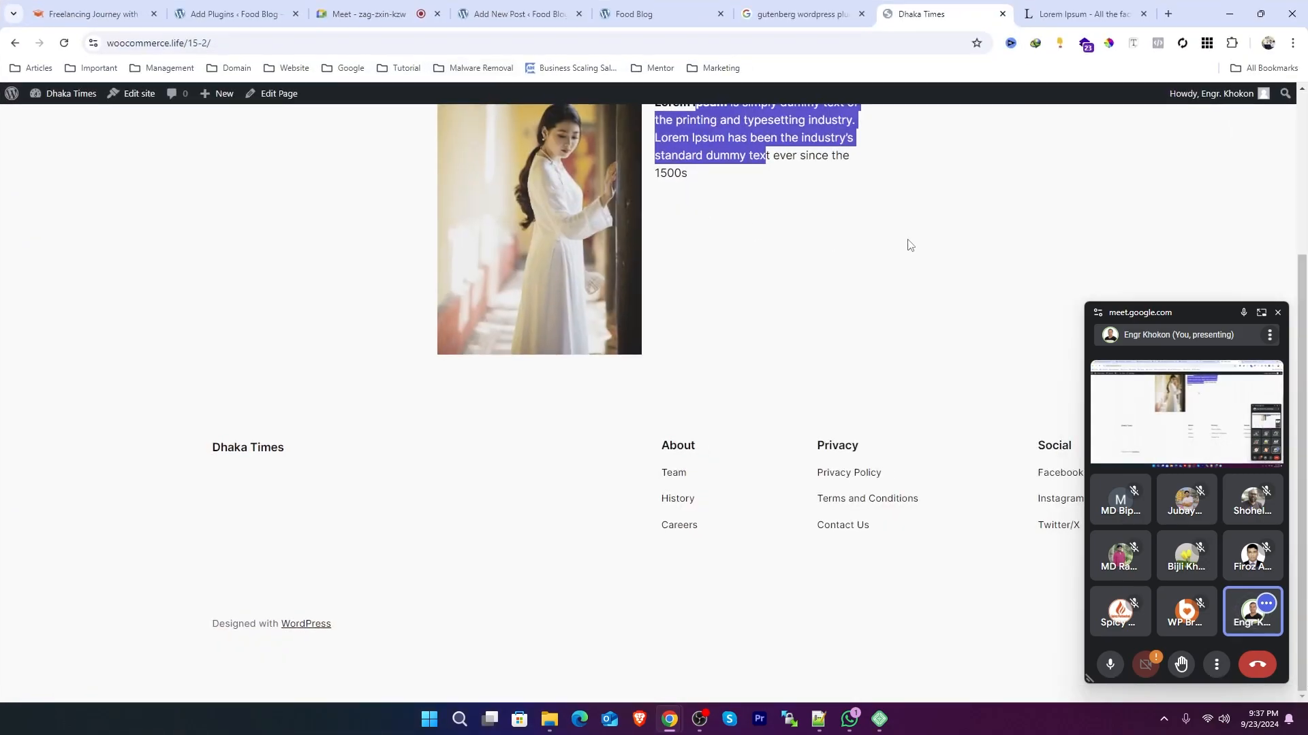
Step: Highlight the heading and paragraph text on the published page to examine the layout
scroll(886, 248, up, 3)
click(665, 340)
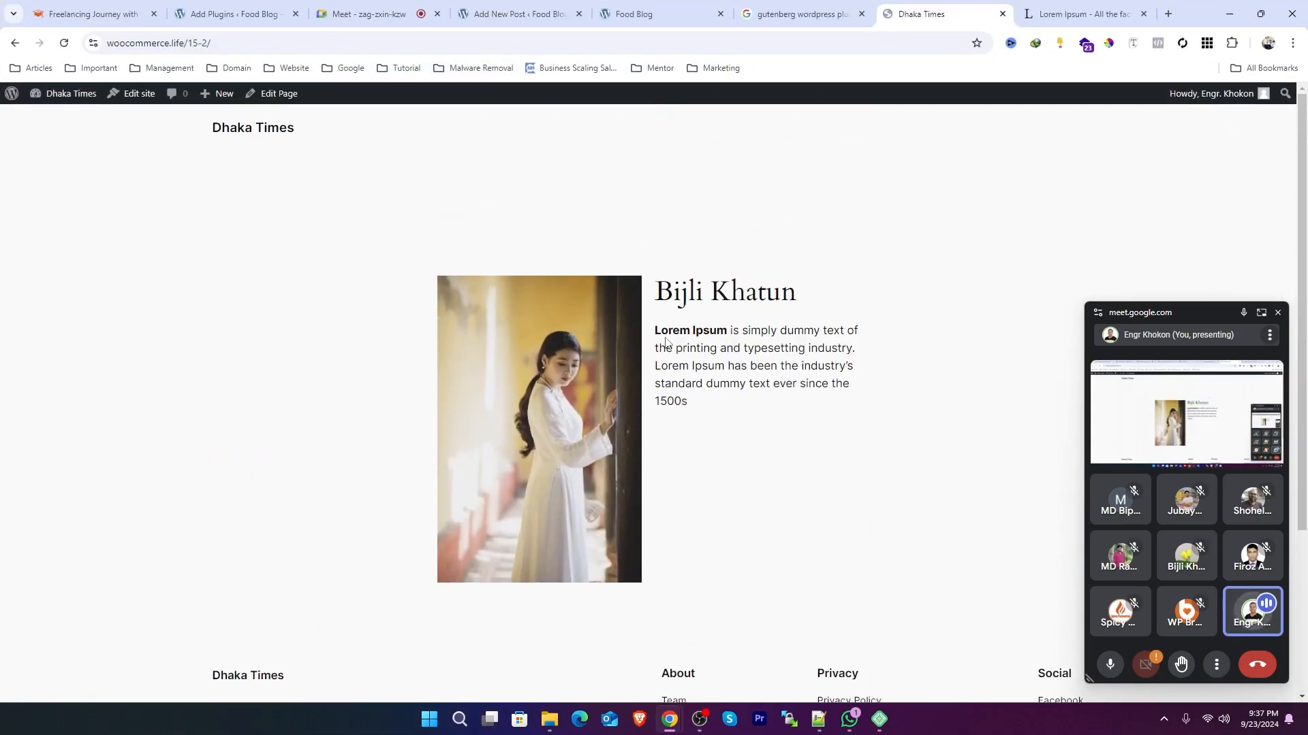
drag(656, 329, 745, 346)
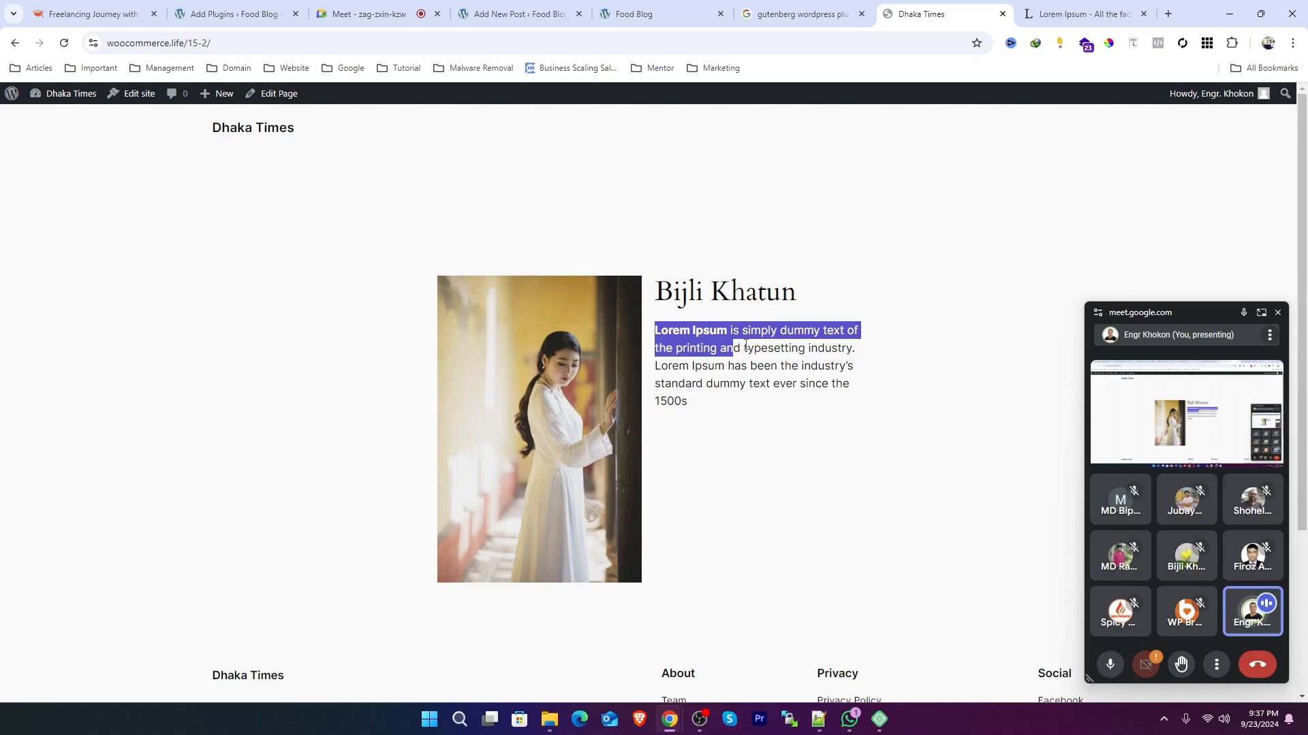
click(745, 346)
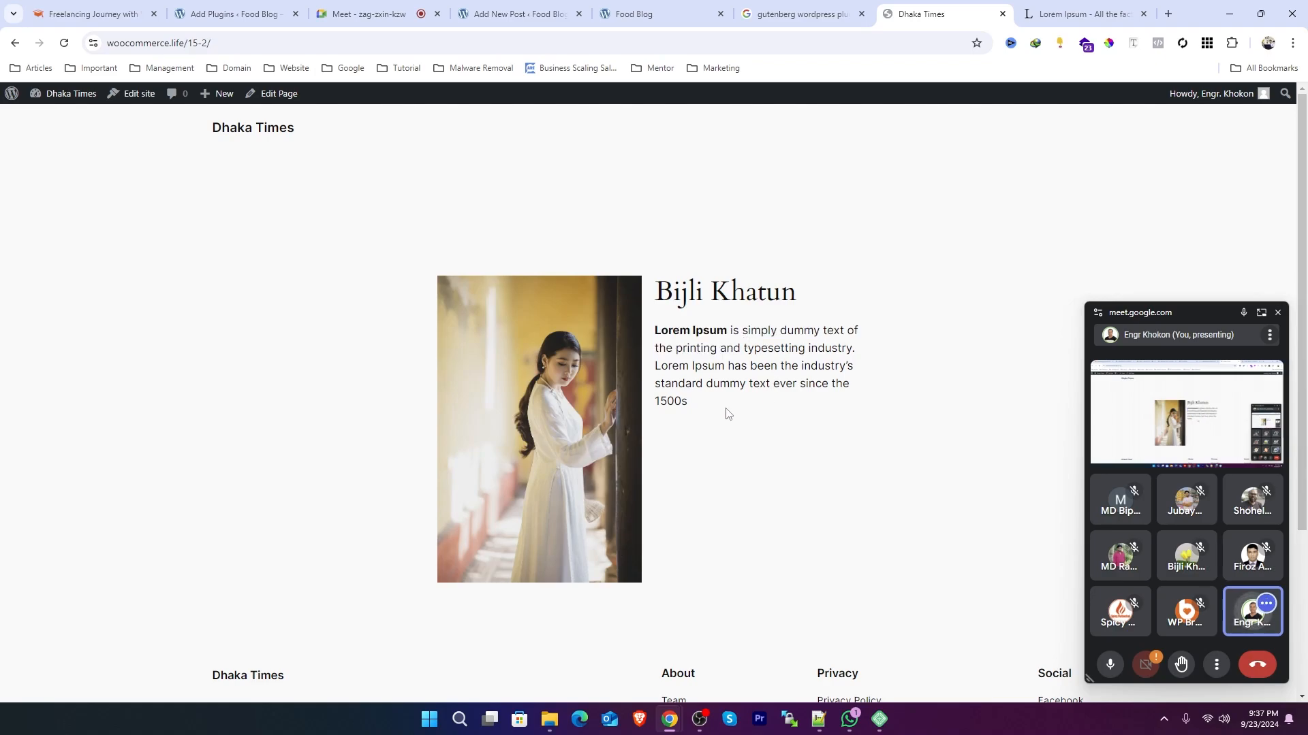
drag(727, 409, 656, 292)
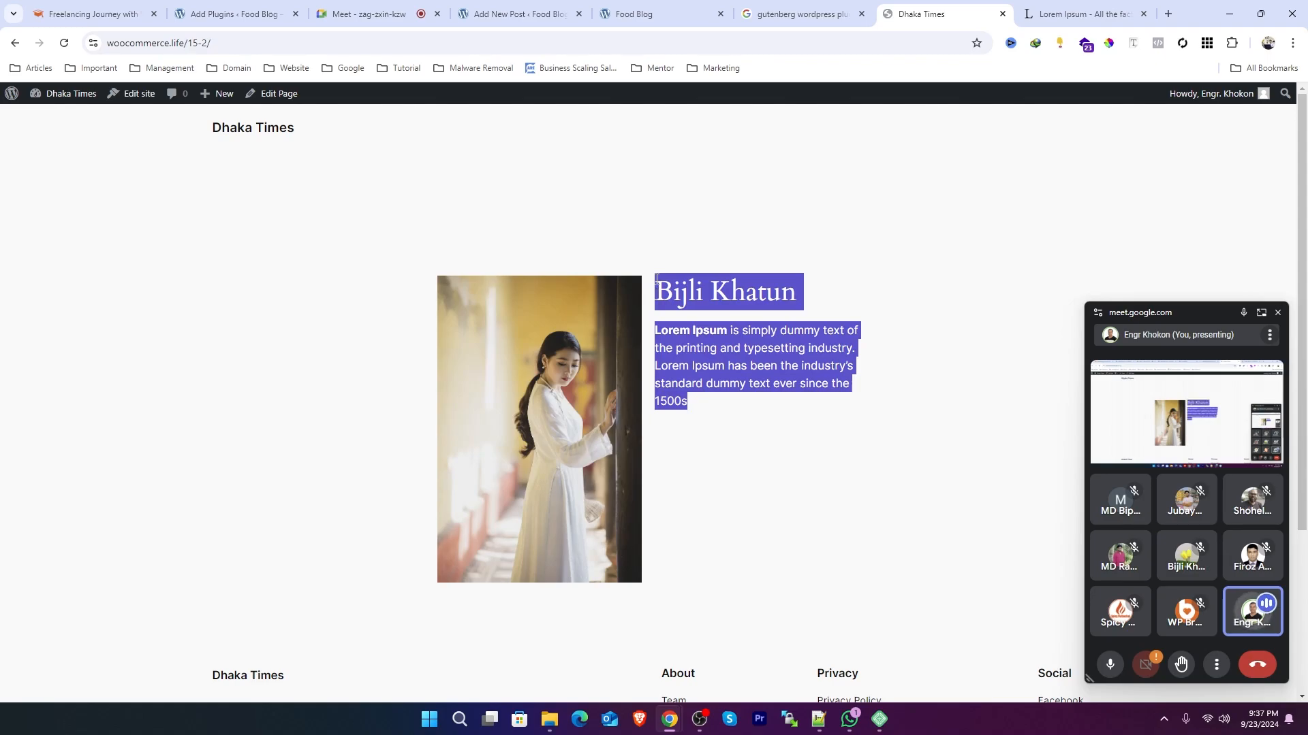
click(235, 13)
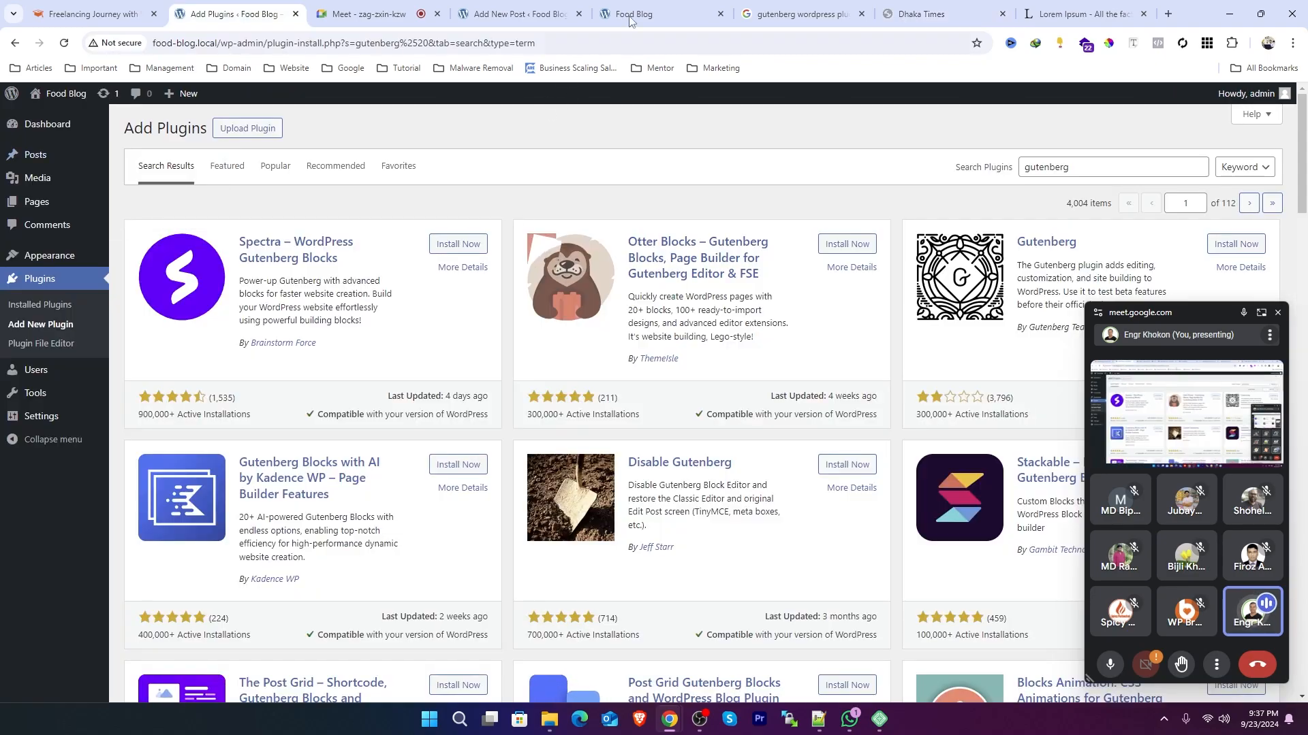
click(522, 6)
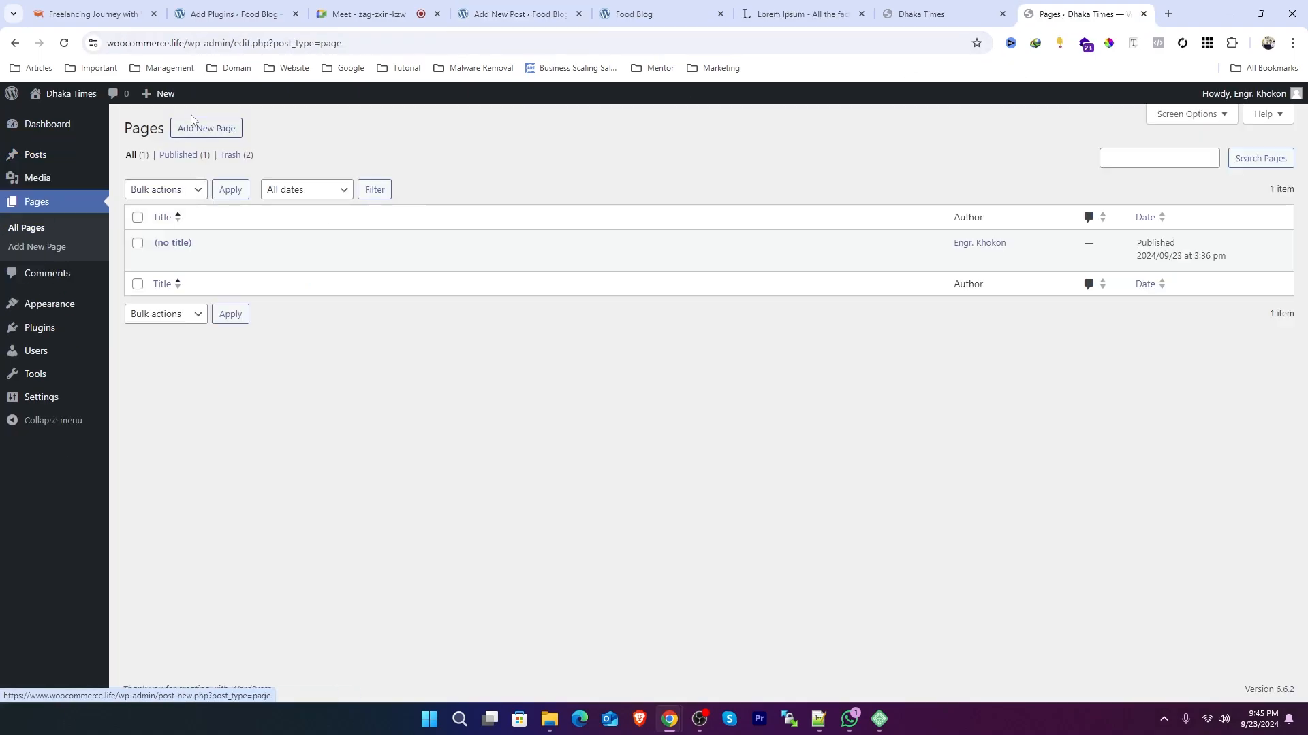
click(198, 128)
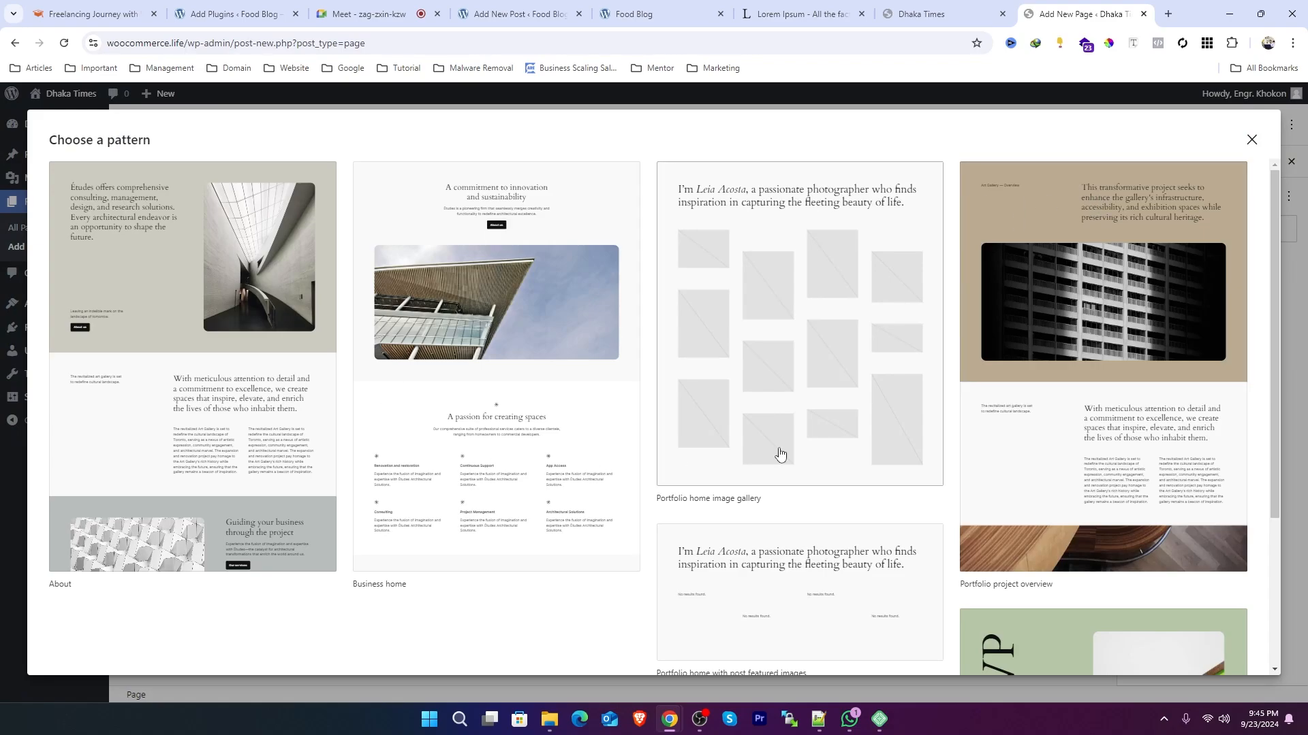
Step: Close the pattern chooser on a new page without choosing a pattern
scroll(193, 405, down, 4)
scroll(668, 347, up, 4)
click(1251, 141)
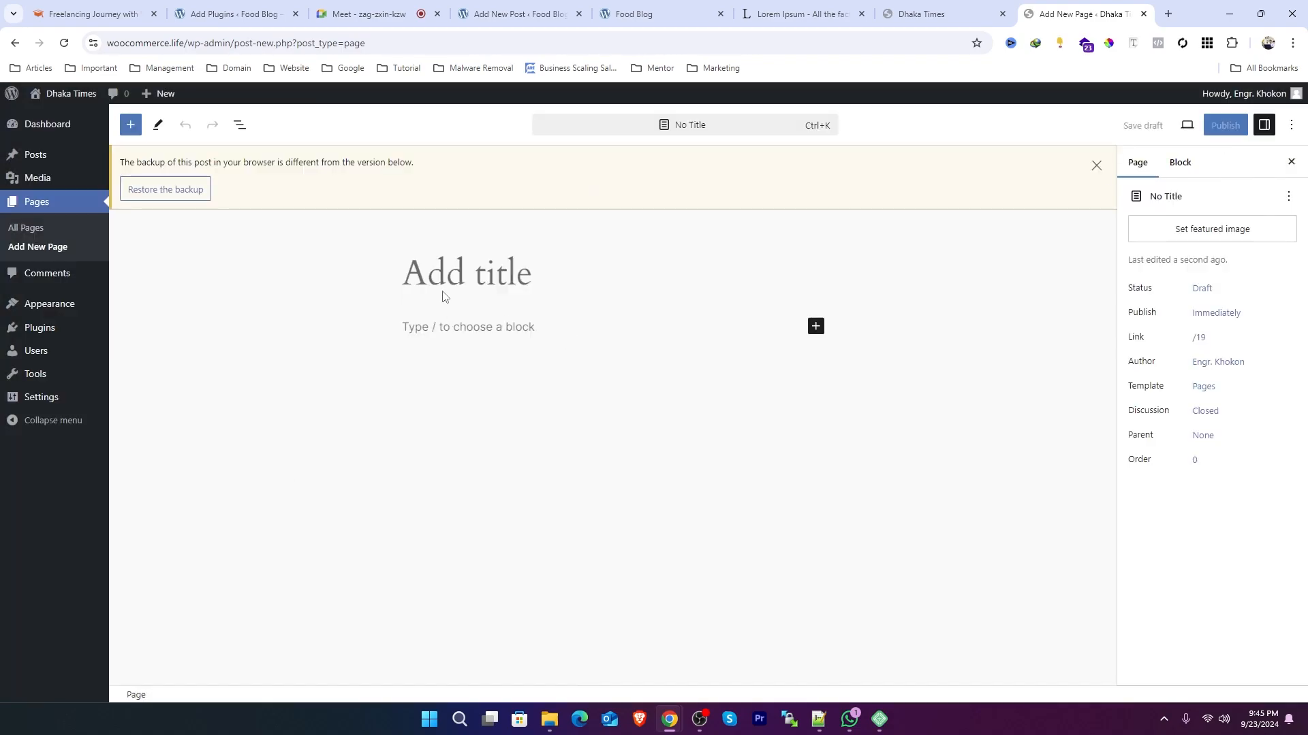
Step: Title the new page "About Me"
text(Abou)
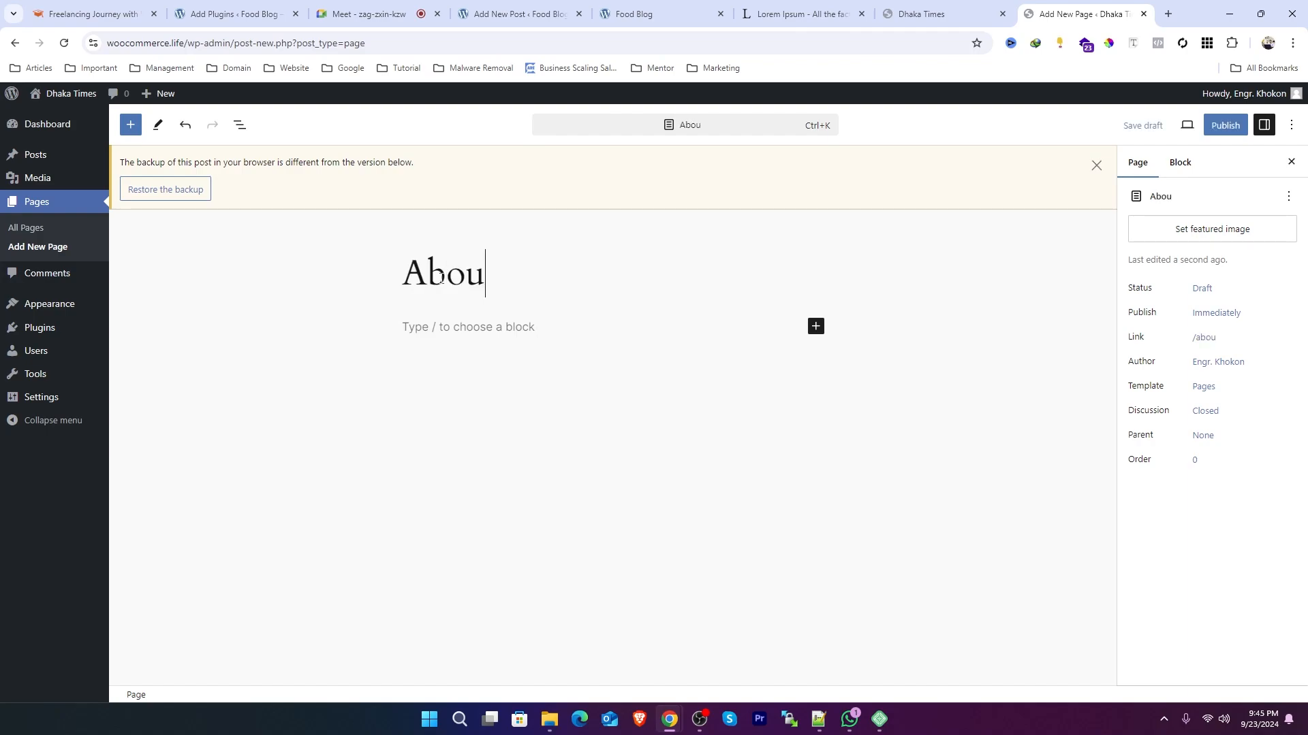
text(t Me)
key(BackSpace)
key(BackSpace)
key(BackSpace)
text(Us)
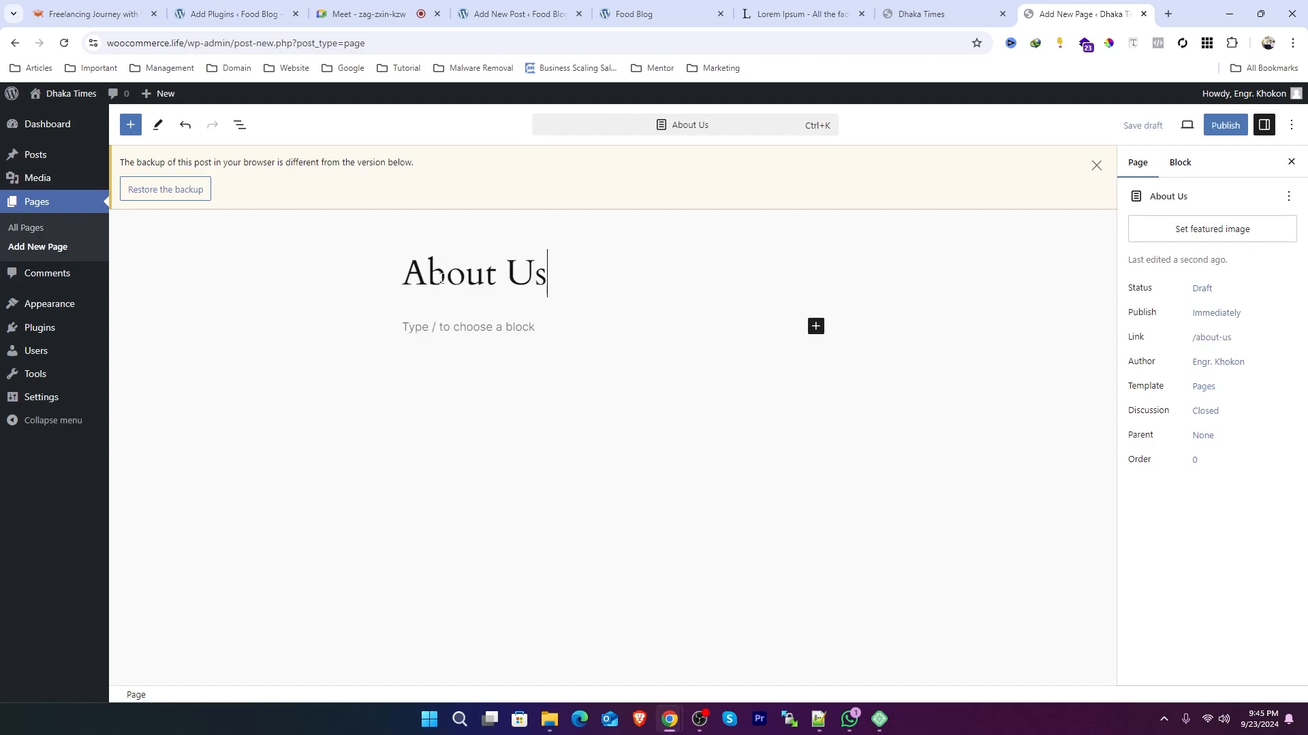
key(BackSpace)
key(BackSpace)
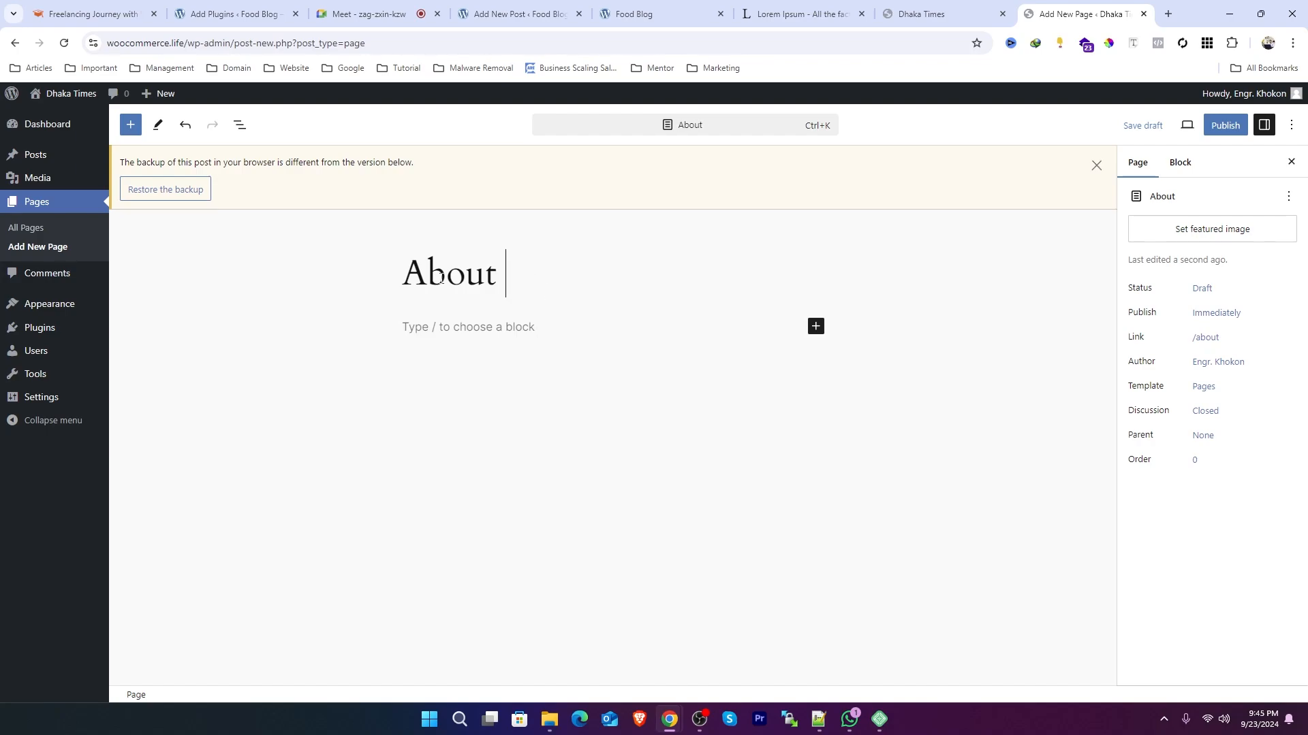
text(Me)
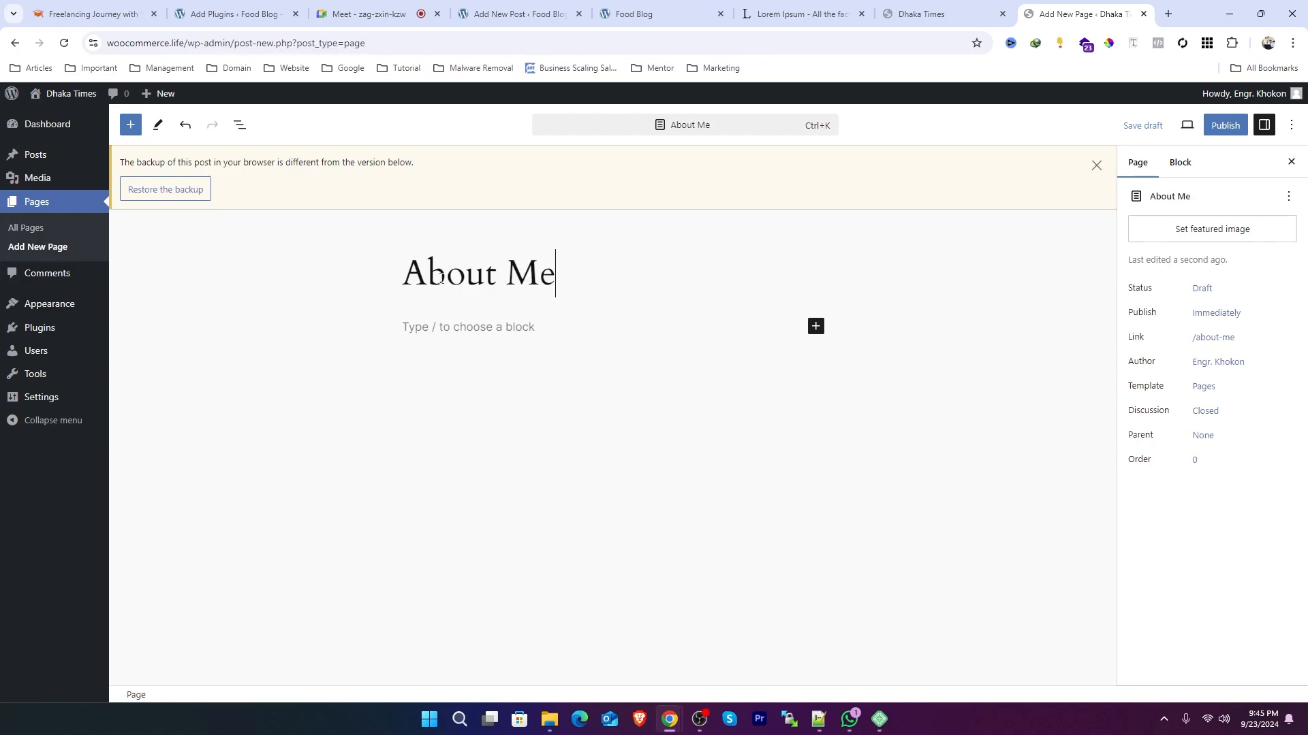
Step: Publish the About Me page and dismiss the browser-backup notice
click(1232, 127)
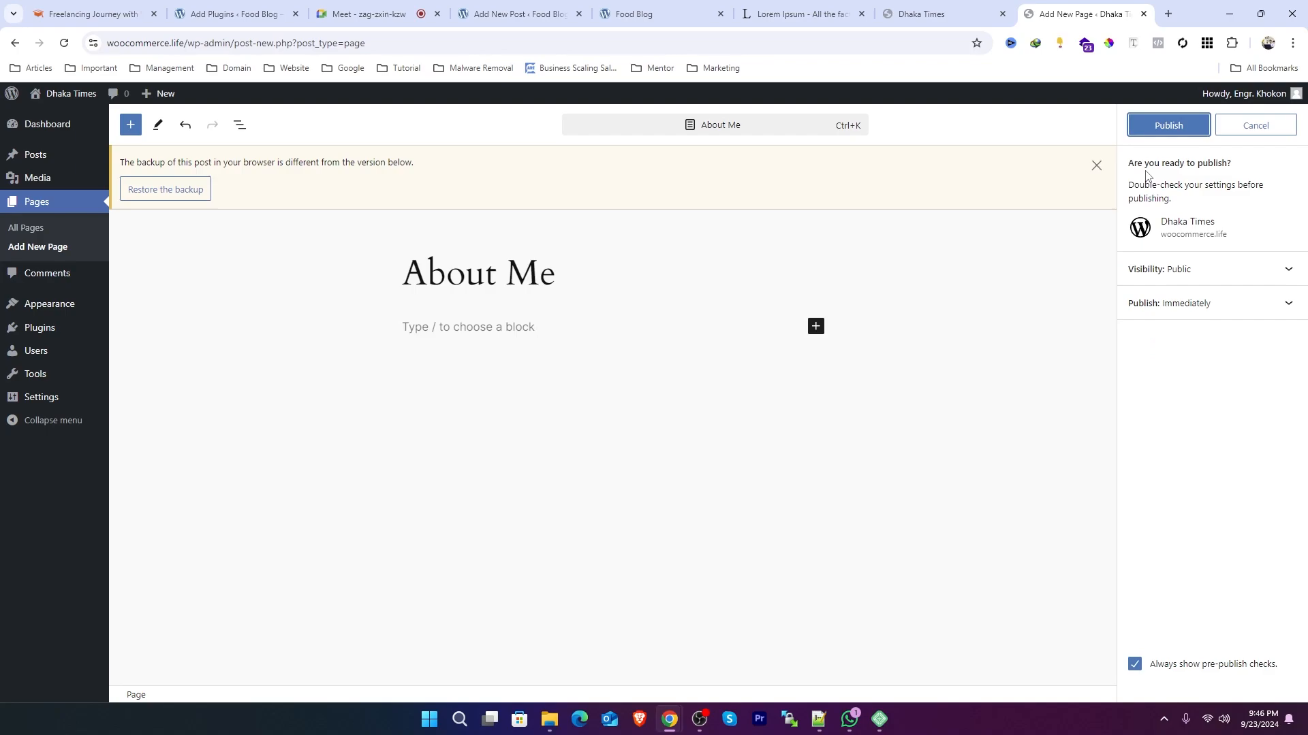
click(1163, 130)
click(1096, 166)
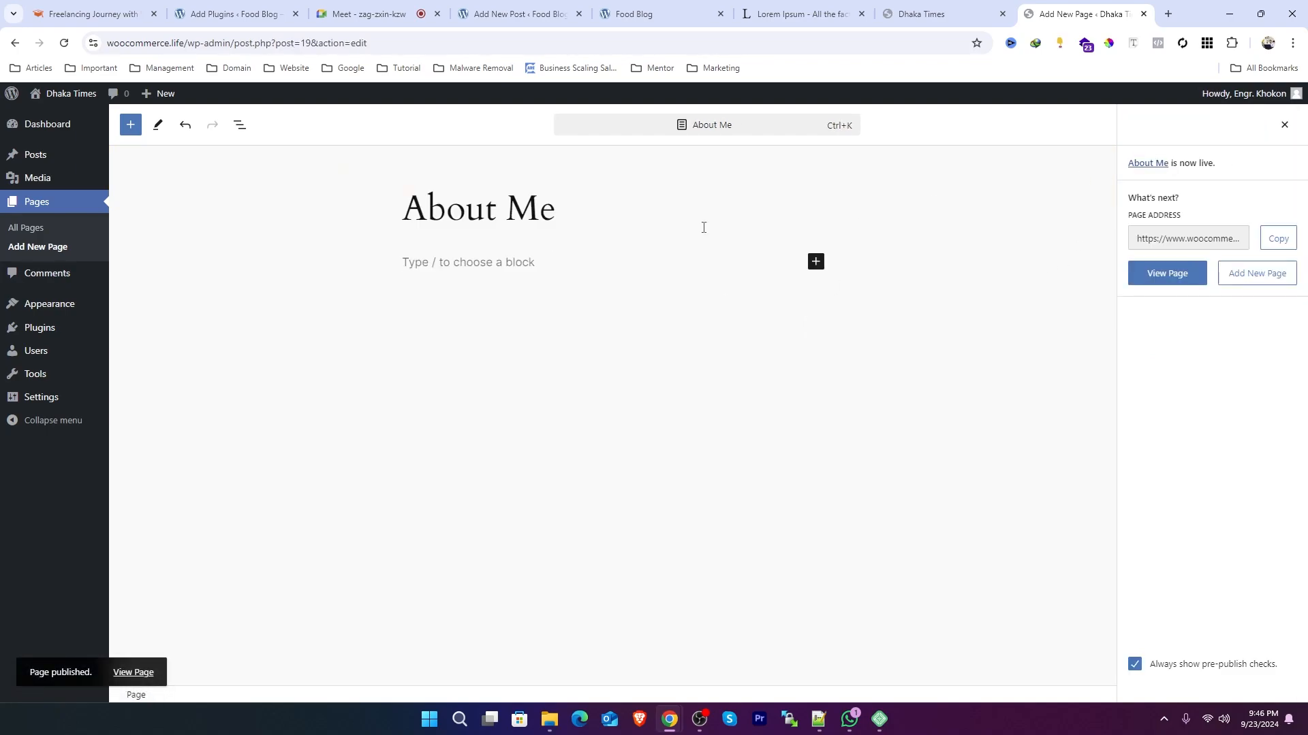
Step: Copy the opening Lorem Ipsum passage from lipsum.com and paste it as the page's first paragraph, starting a new block
click(517, 262)
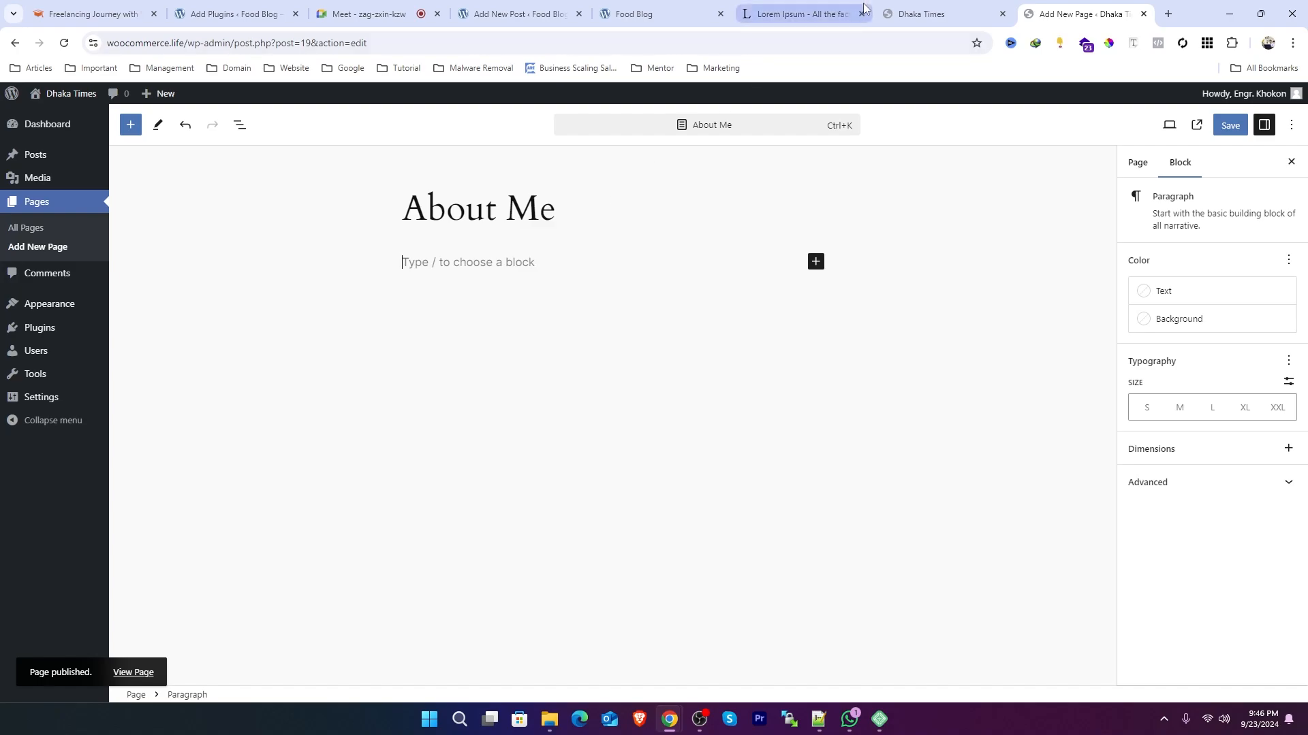
click(811, 14)
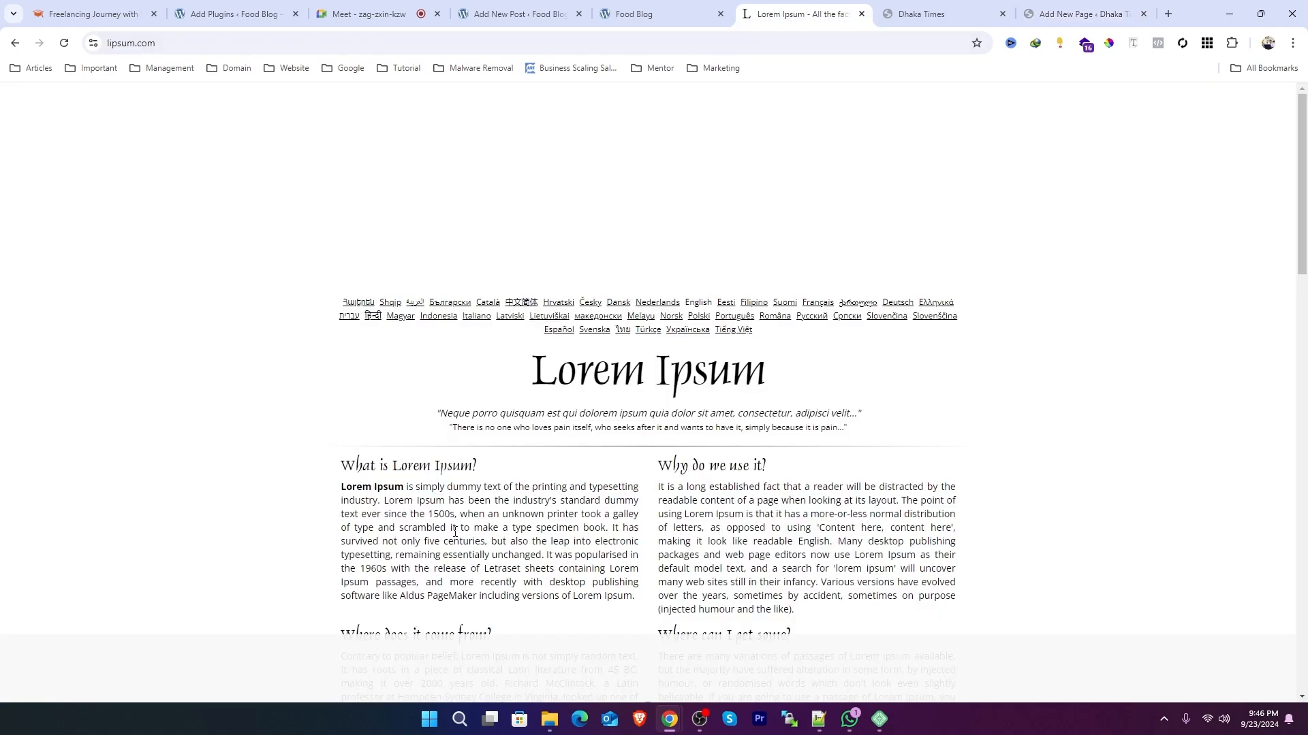
drag(457, 527, 357, 481)
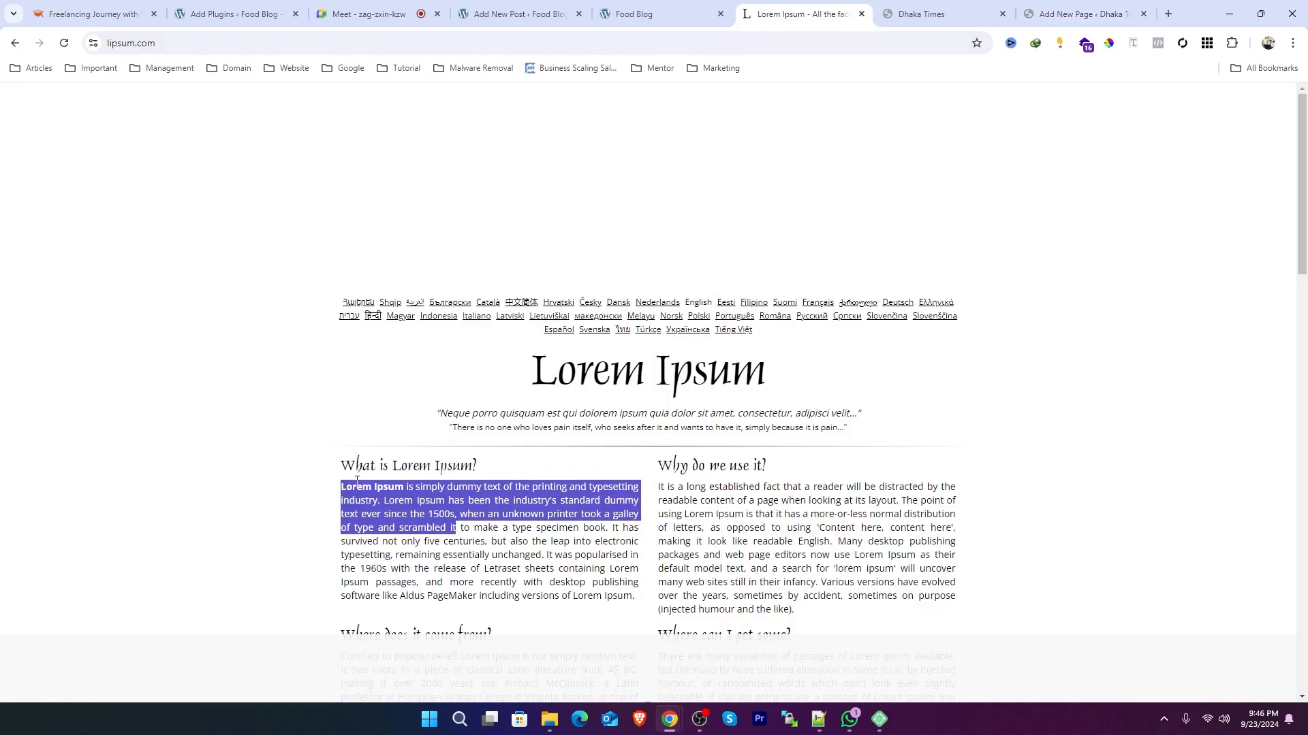
click(1083, 14)
text(Lorem Ipsum is simply dummy text of the printing and typesetting industry. Lorem Ipsum has been the industry's standard dummy text ever since the 1500s, when an unknown printer took a galley of type and scrambled it)
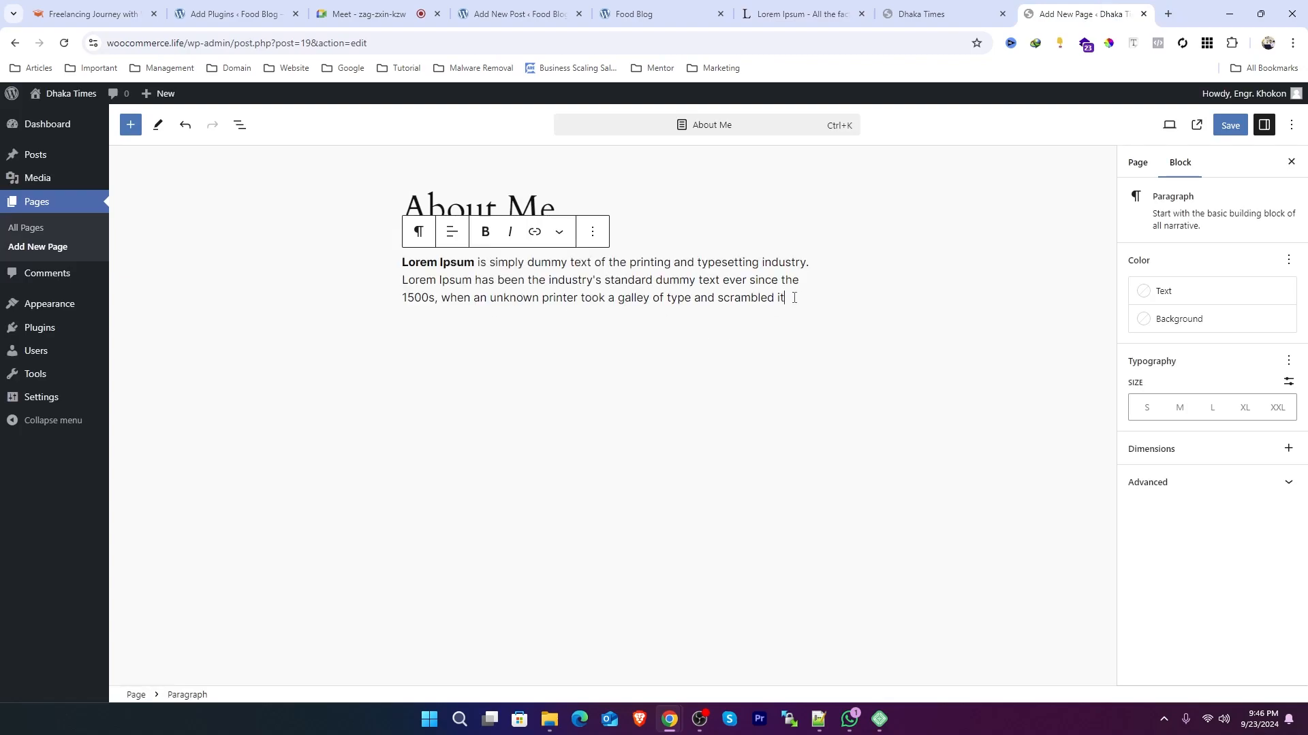
key(Return)
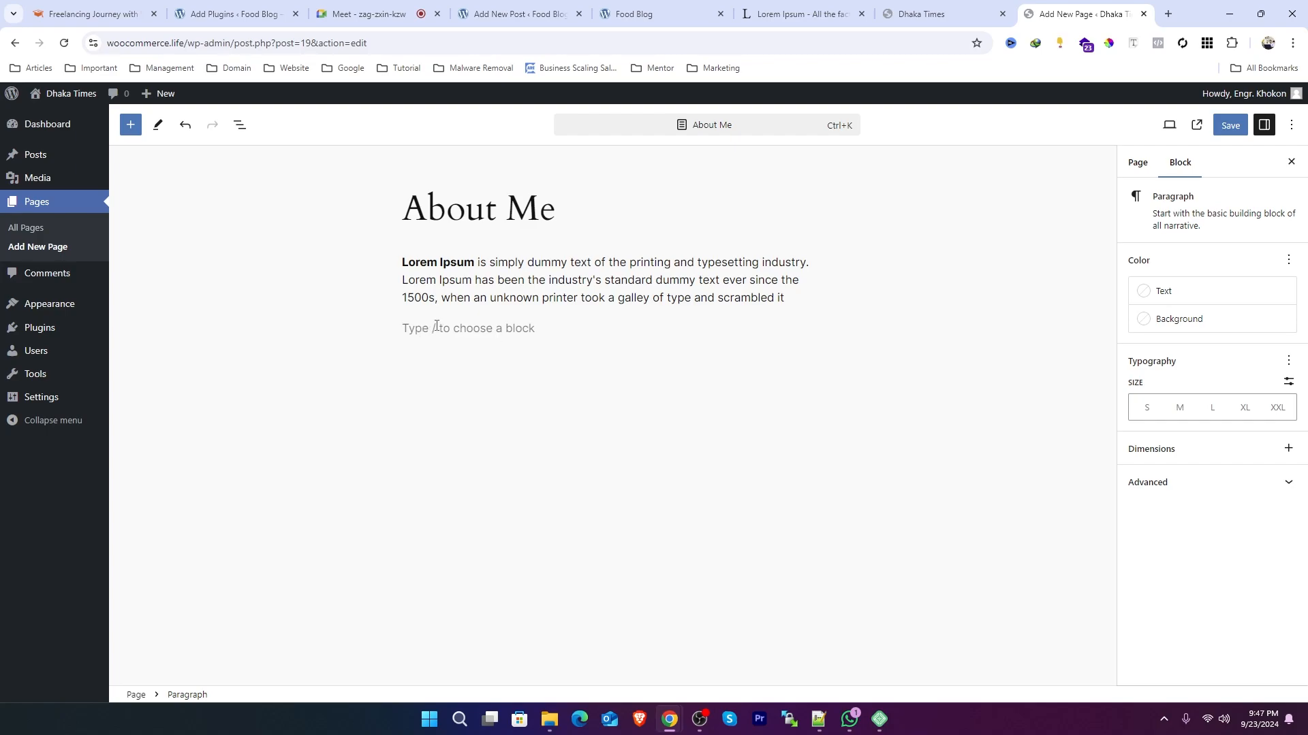
Step: Browse the full block inserter library, then remove the stray slash from the empty block
text(/)
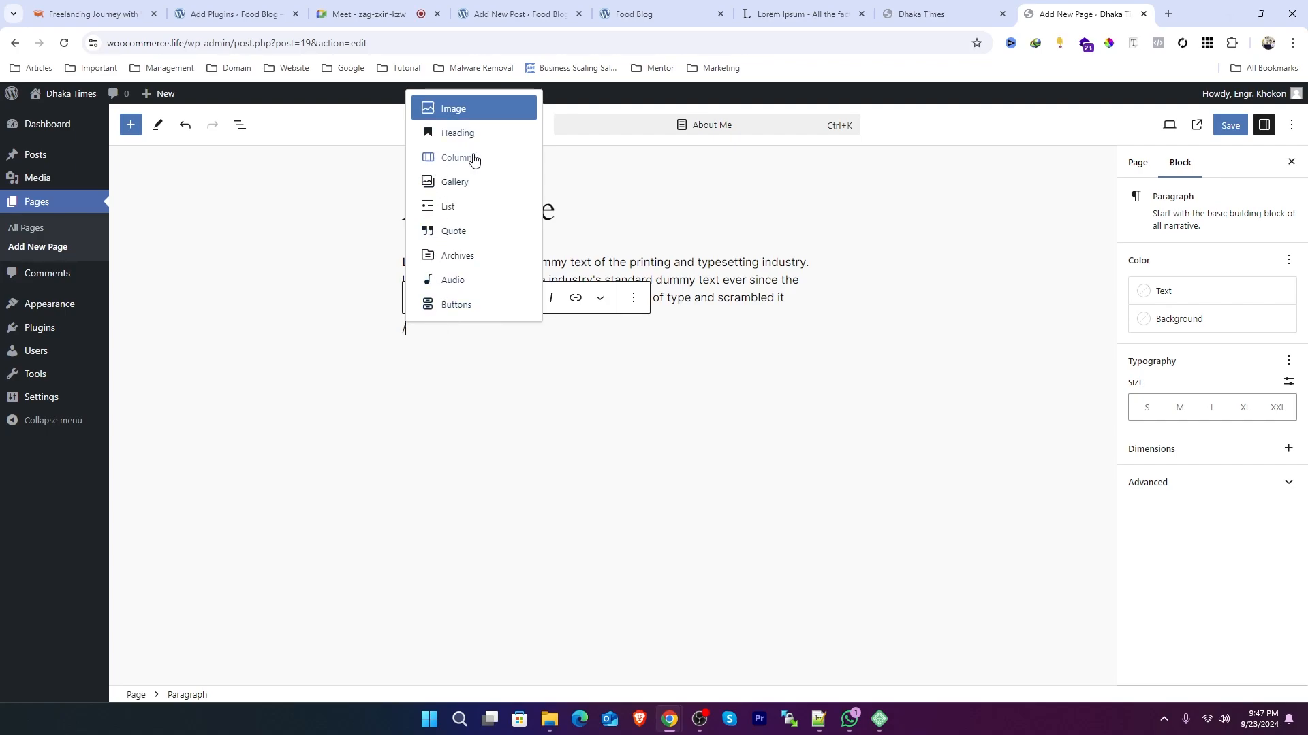
click(533, 353)
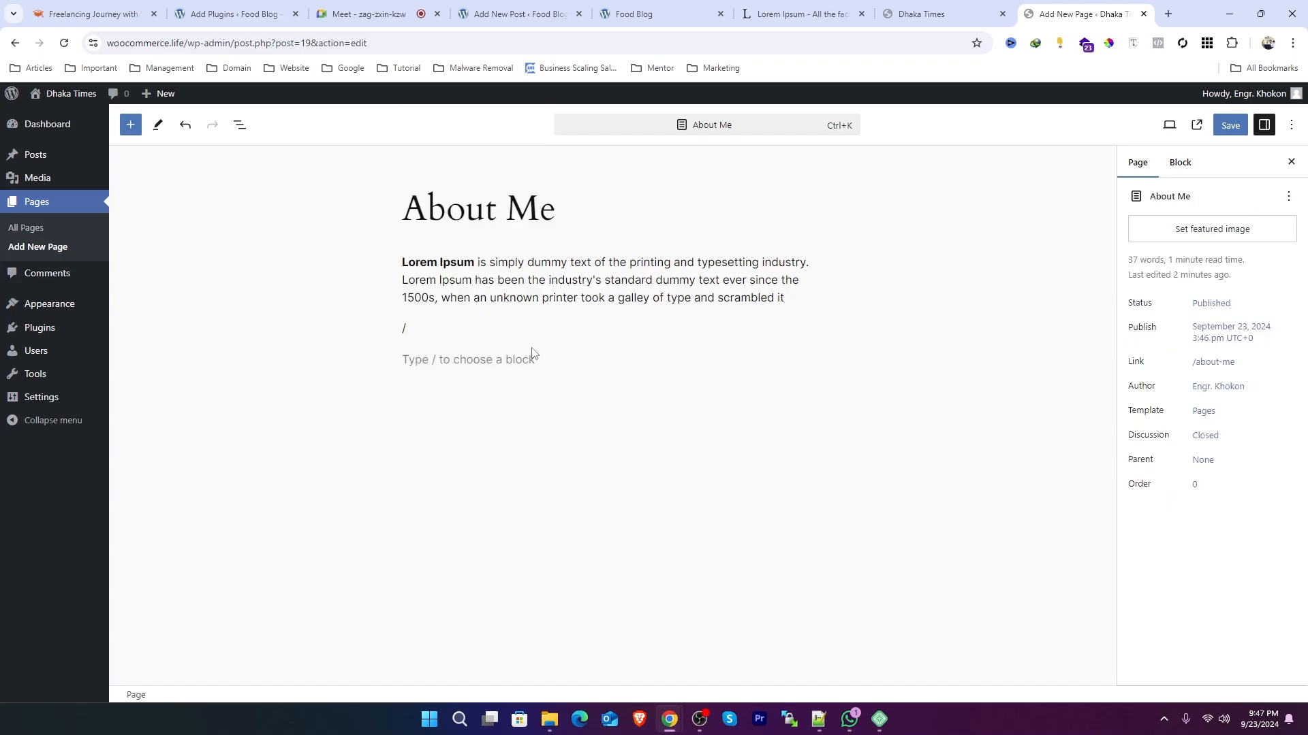
click(467, 350)
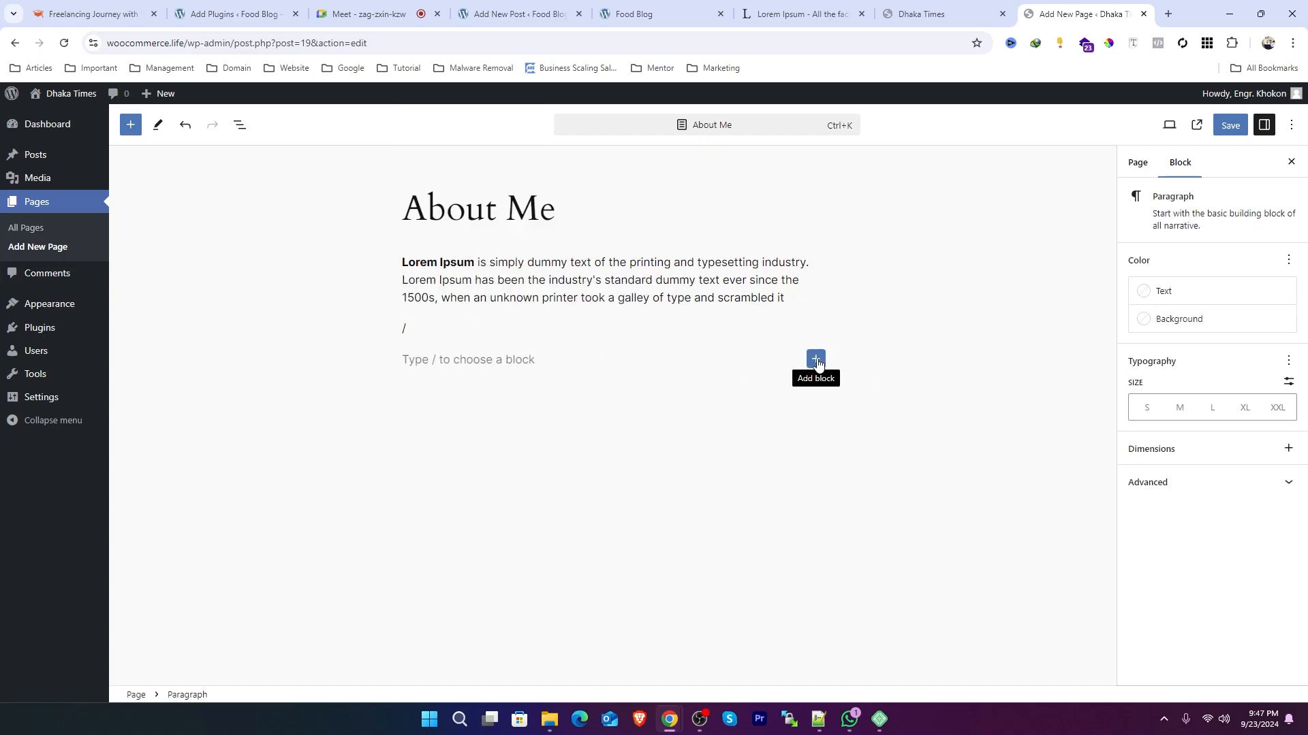
click(816, 361)
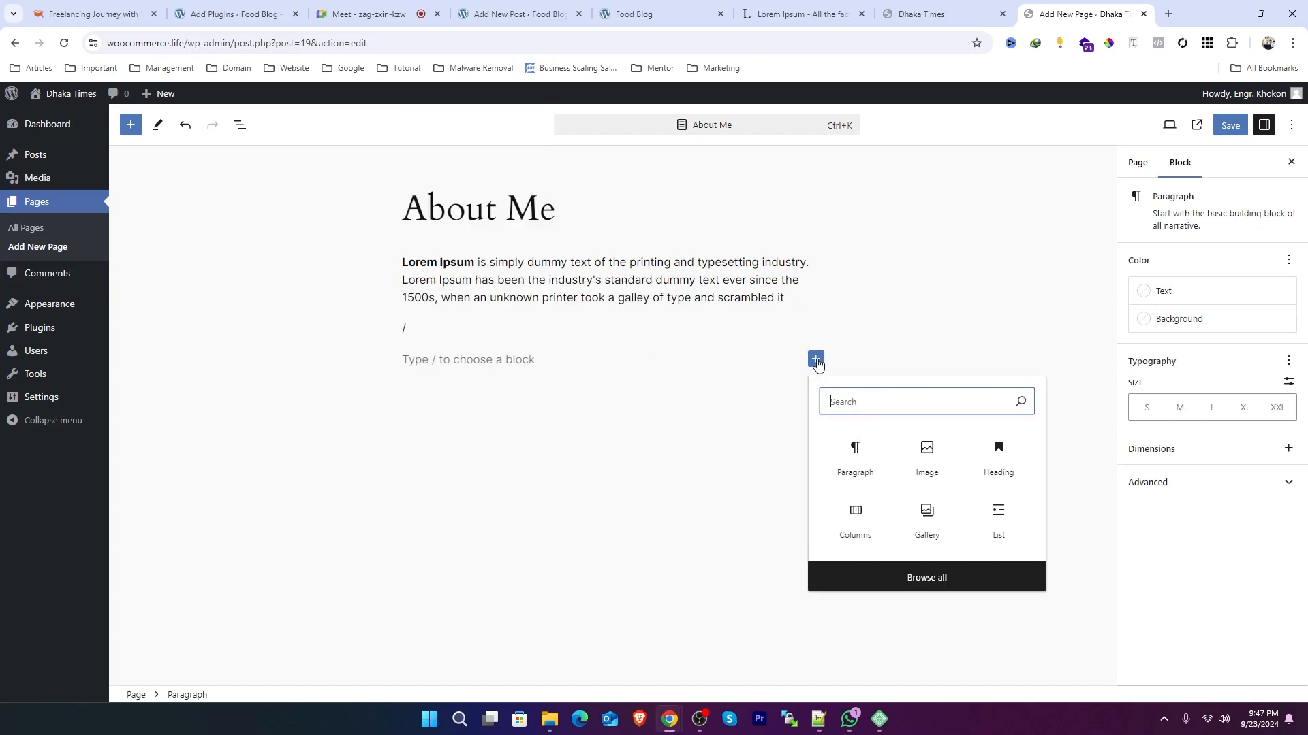
click(933, 586)
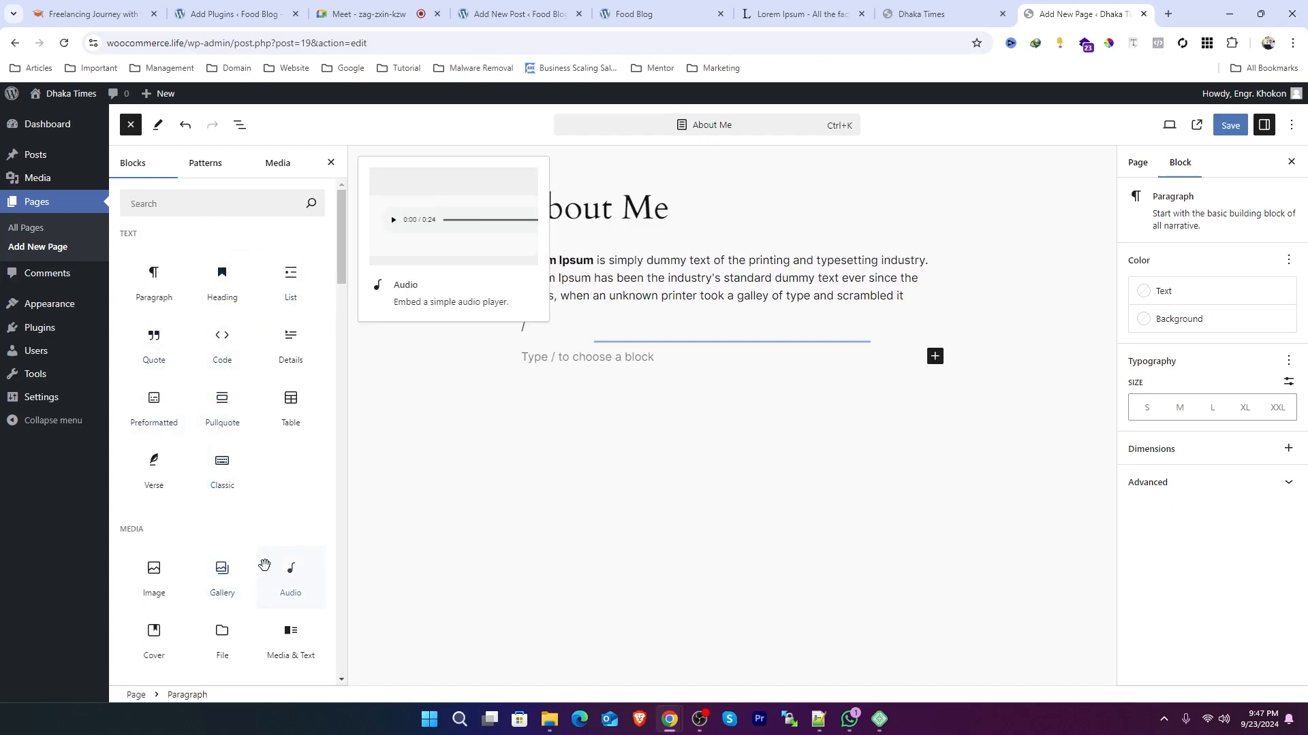
scroll(228, 468, down, 2)
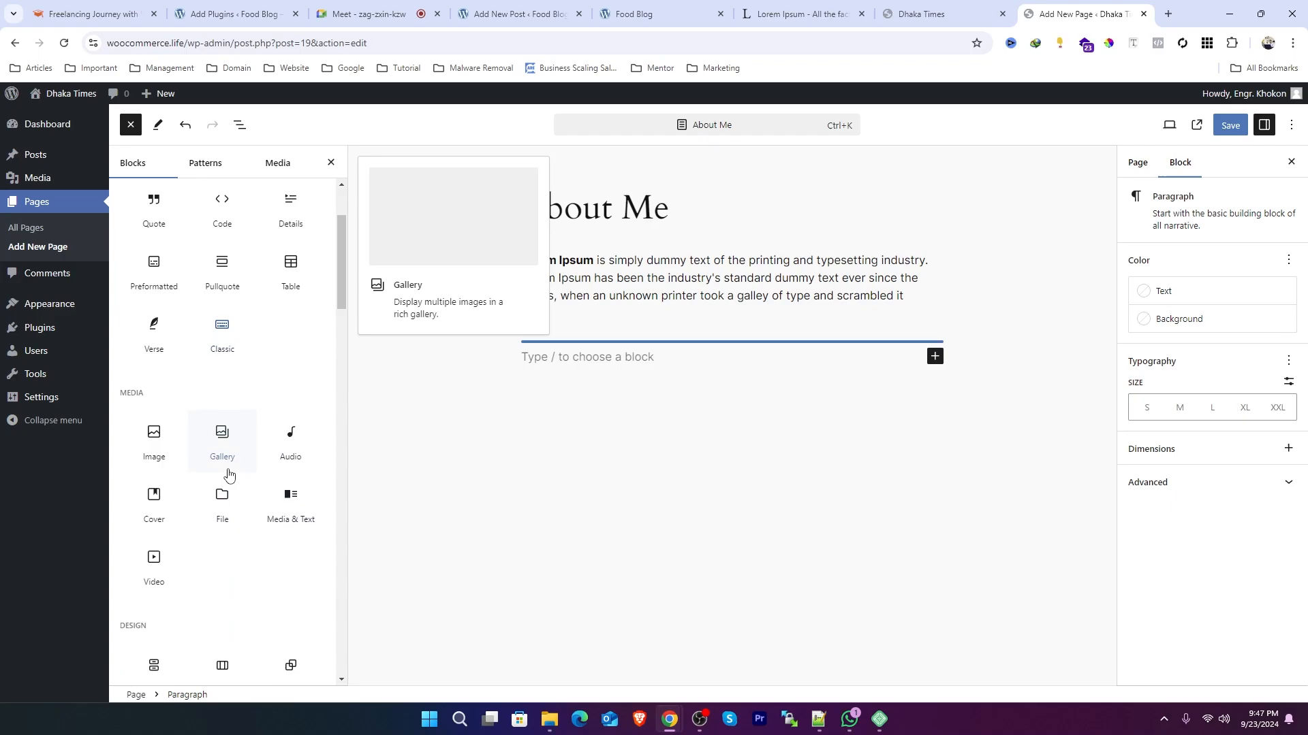
scroll(229, 476, down, 1)
scroll(229, 476, down, 1)
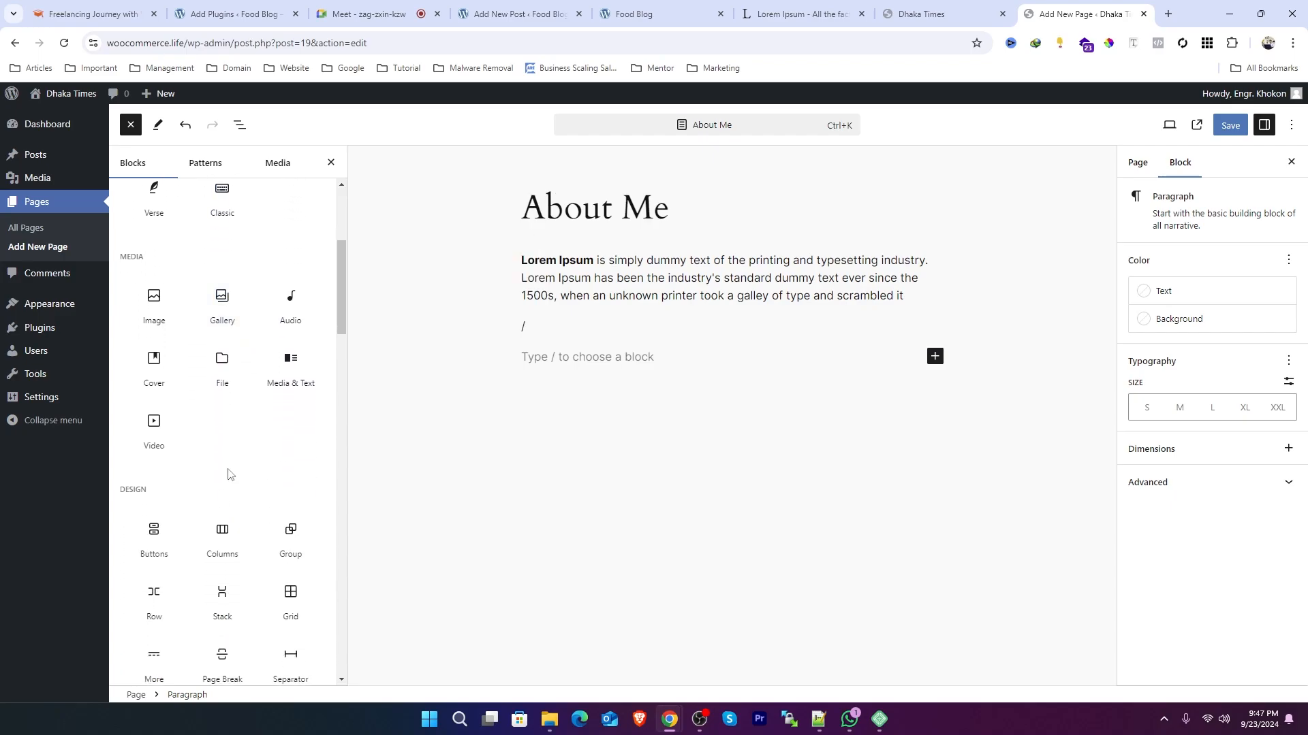
click(538, 334)
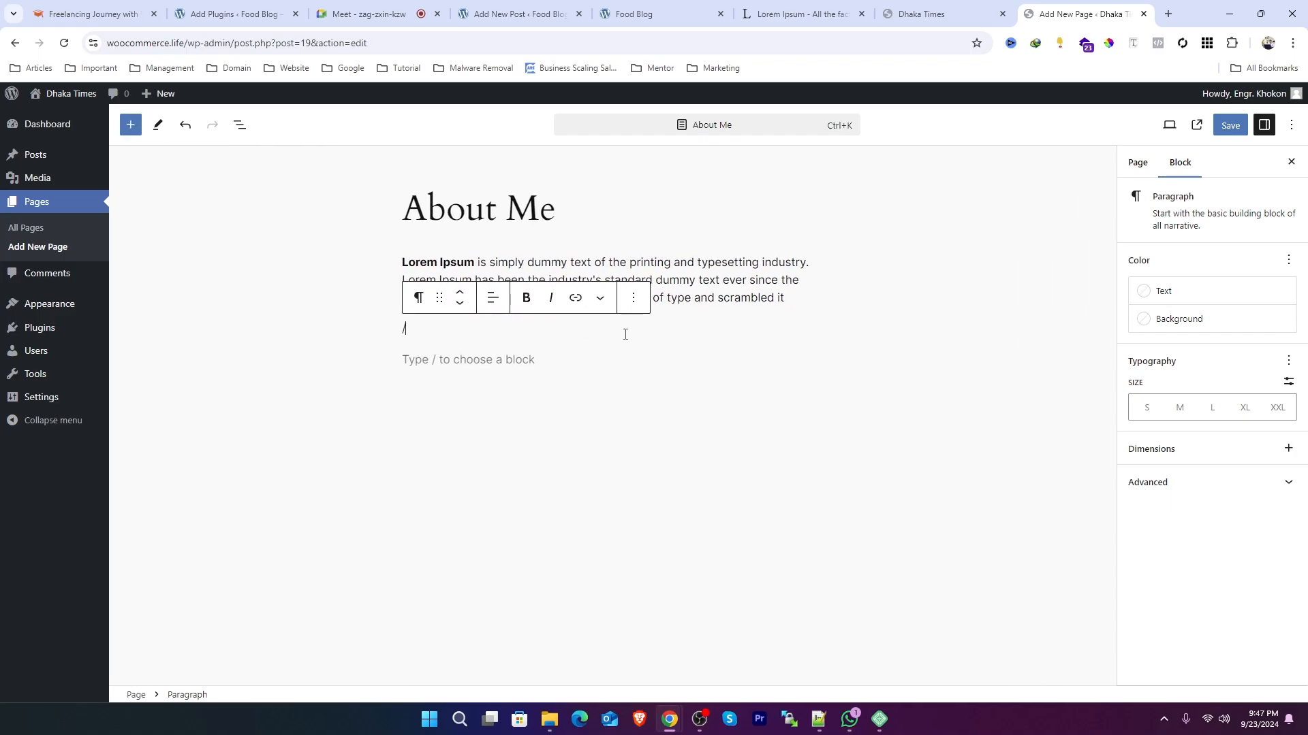
key(BackSpace)
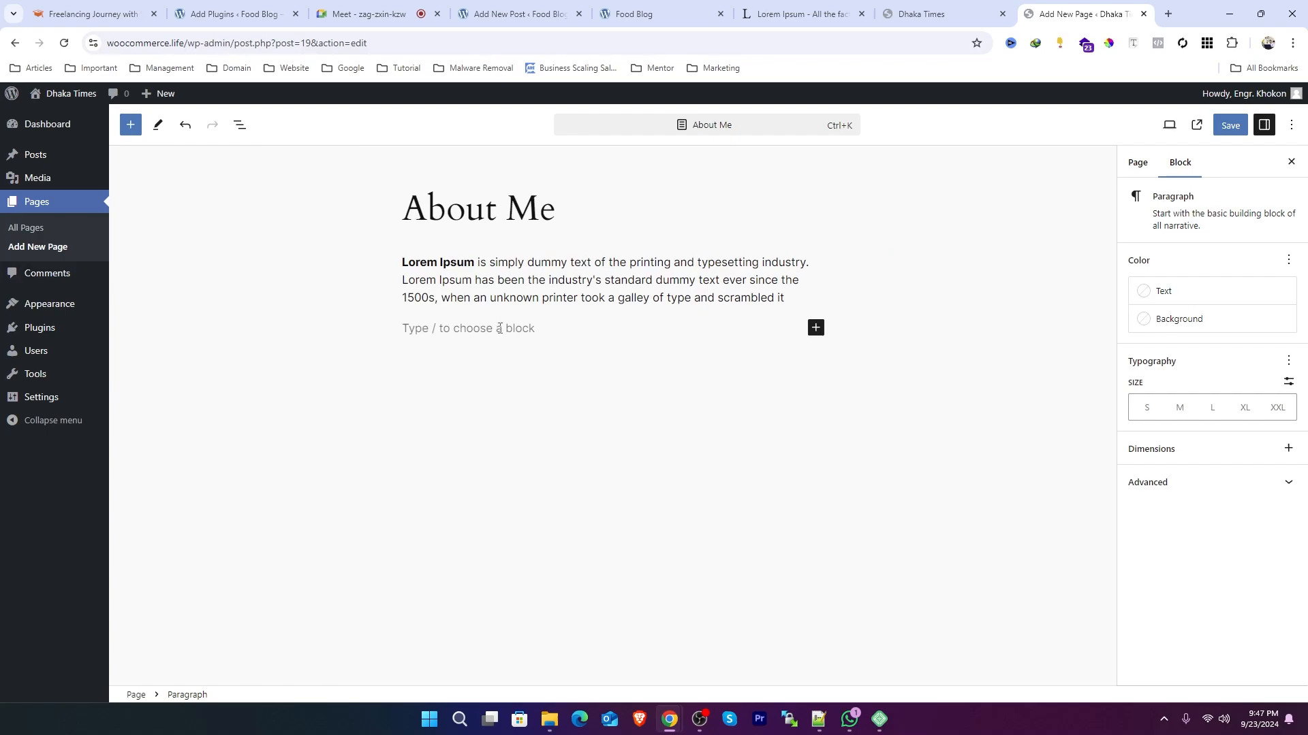
Step: Search the slash-command block menu for heading, video and other blocks, clearing each search
text(/h)
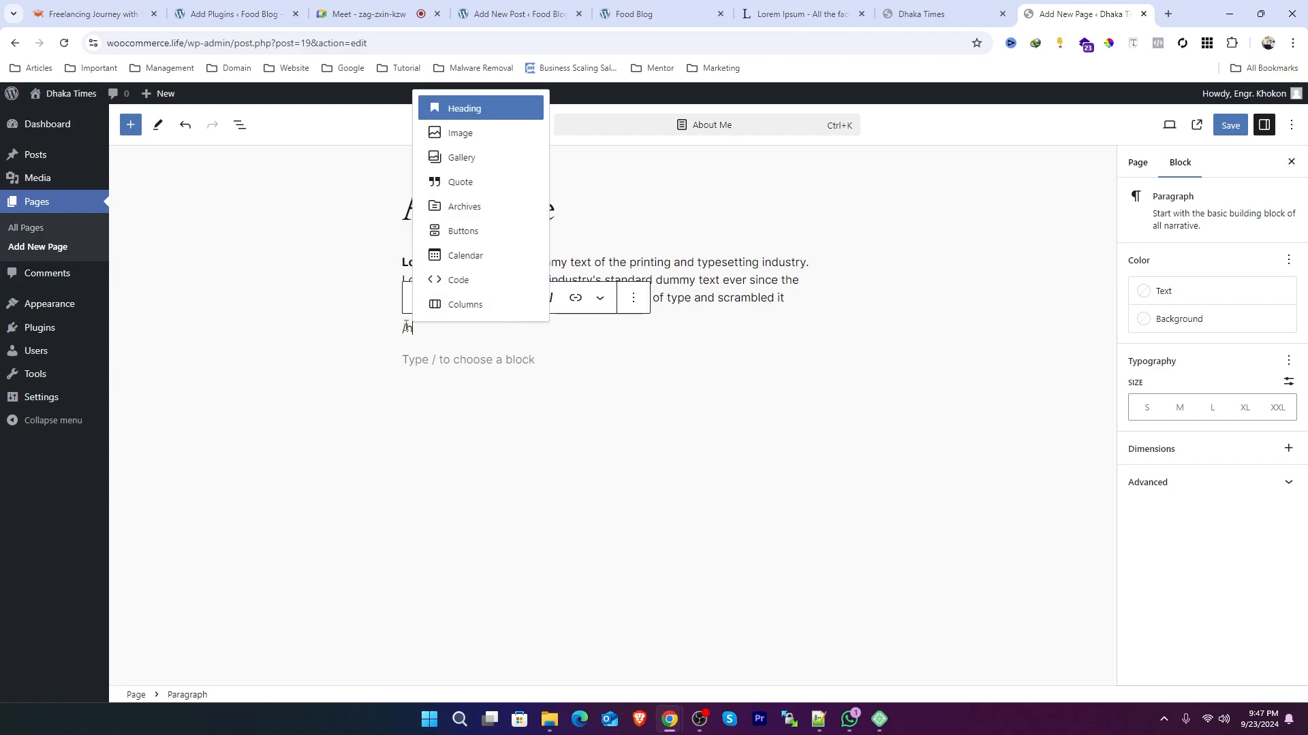
key(BackSpace)
key(BackSpace)
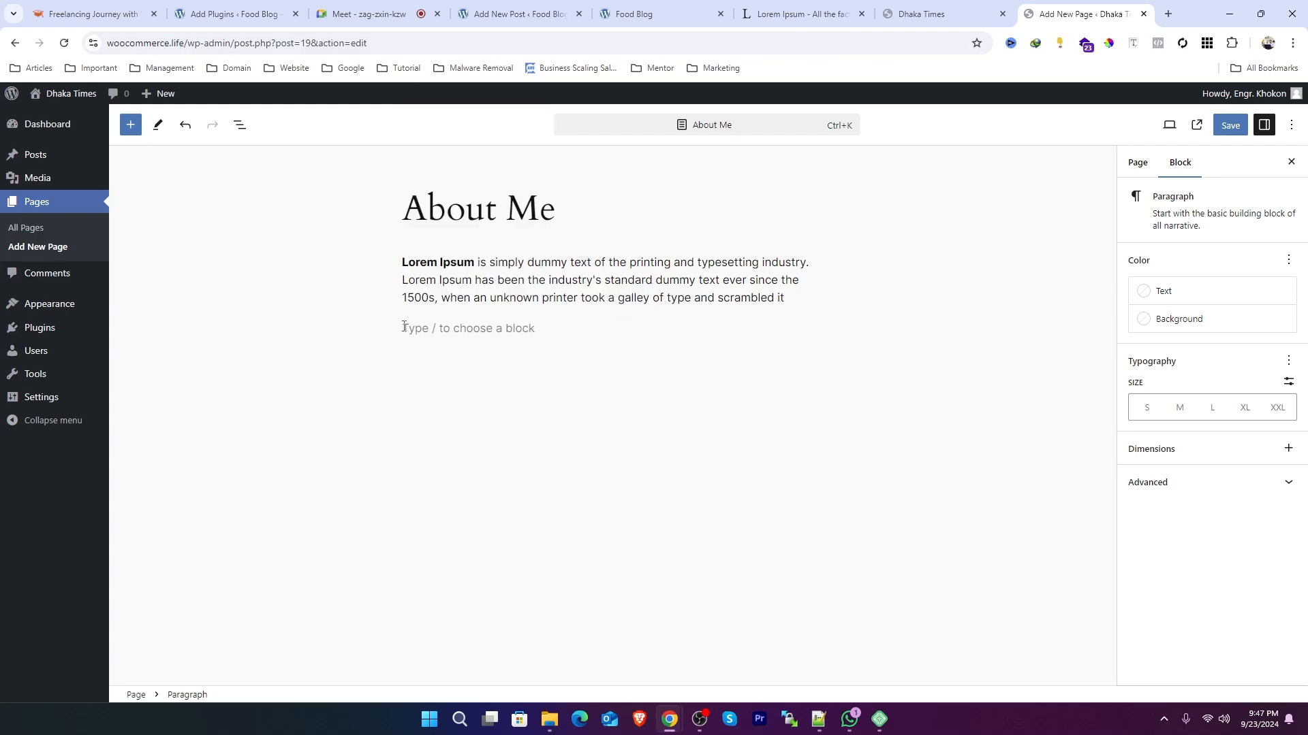
text(/)
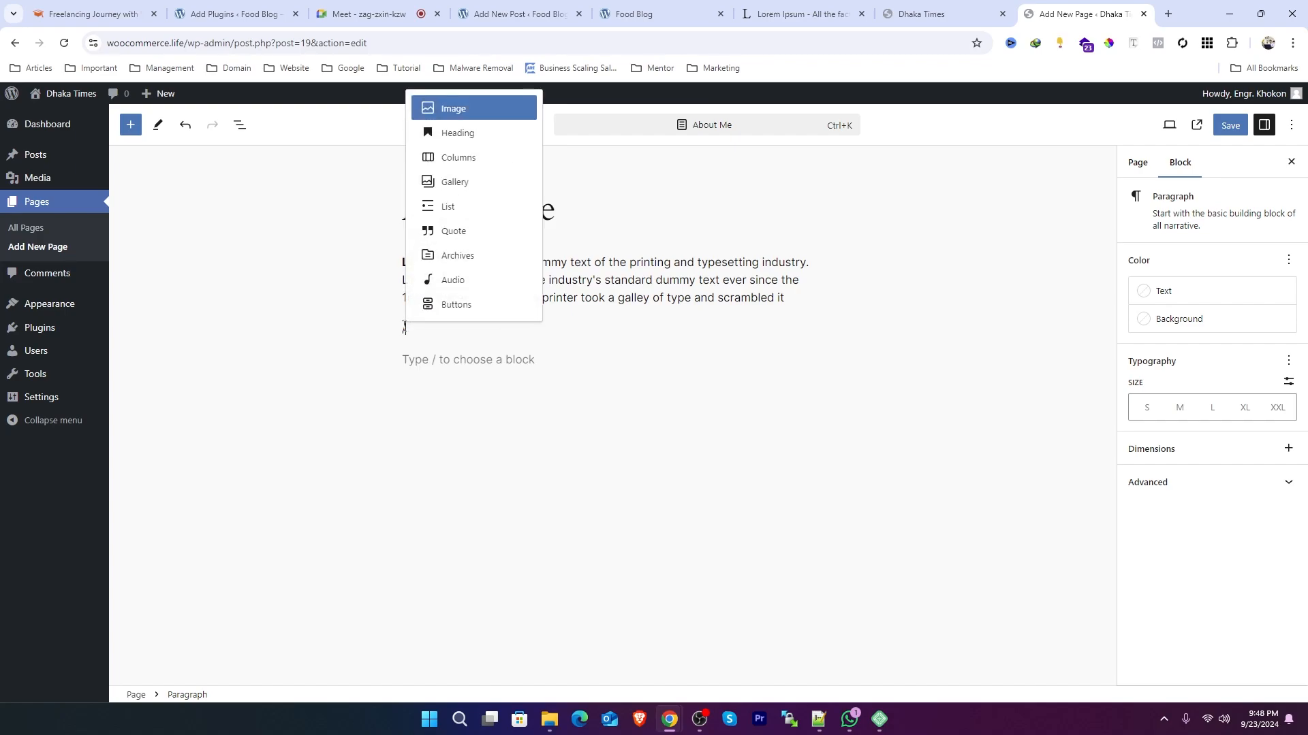
text(vi)
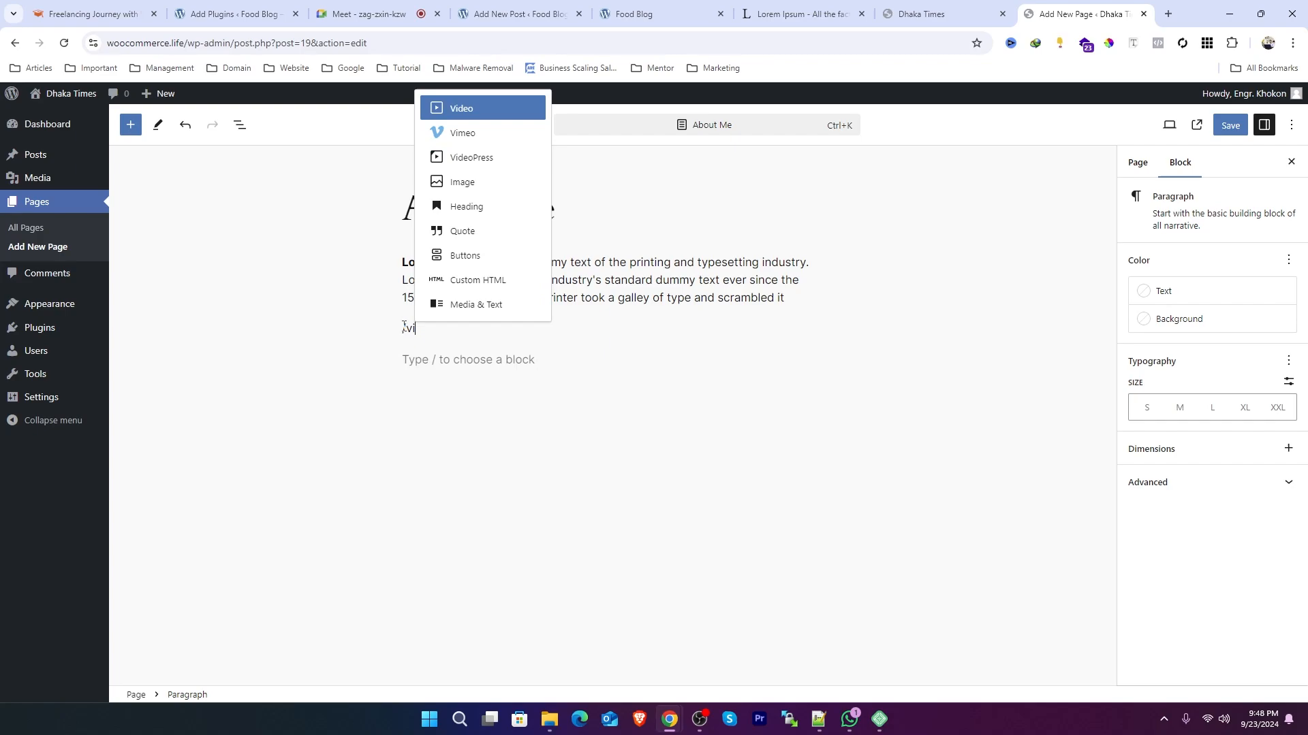
key(BackSpace)
key(BackSpace)
text(per)
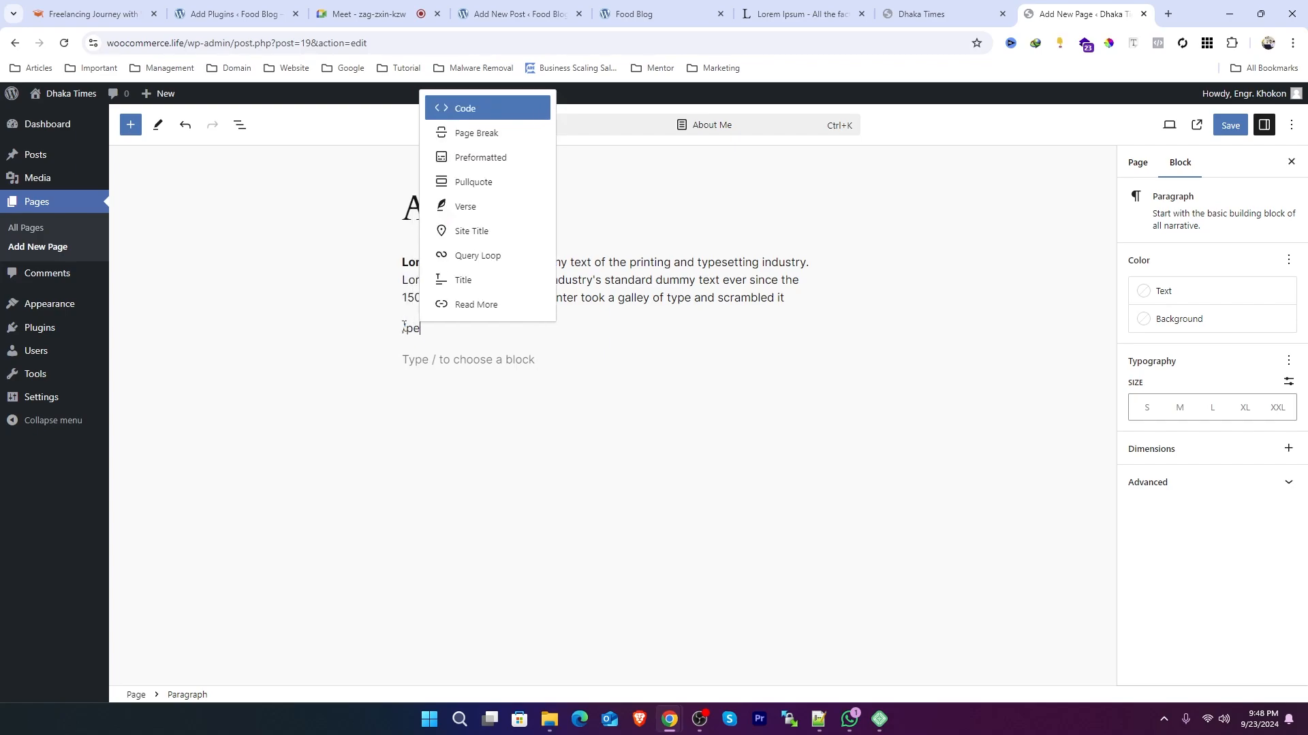
key(BackSpace)
key(BackSpace)
key(BackSpace)
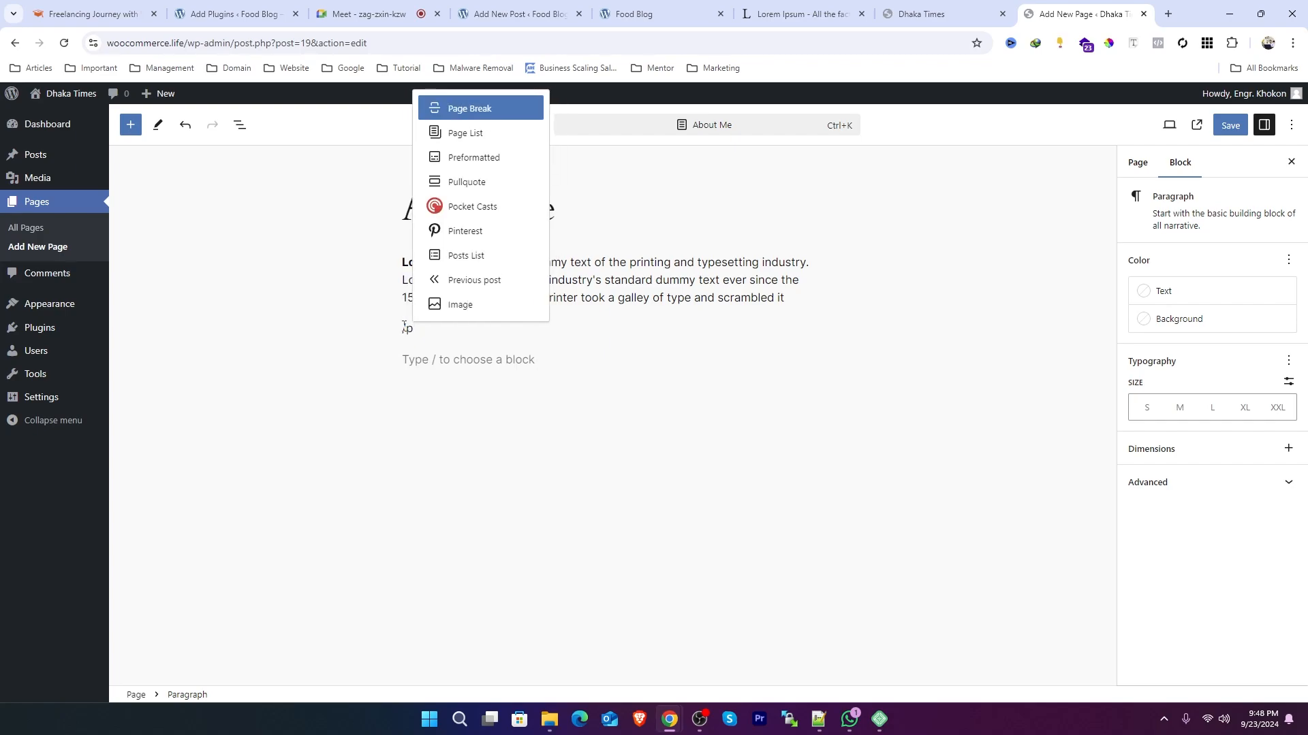
key(BackSpace)
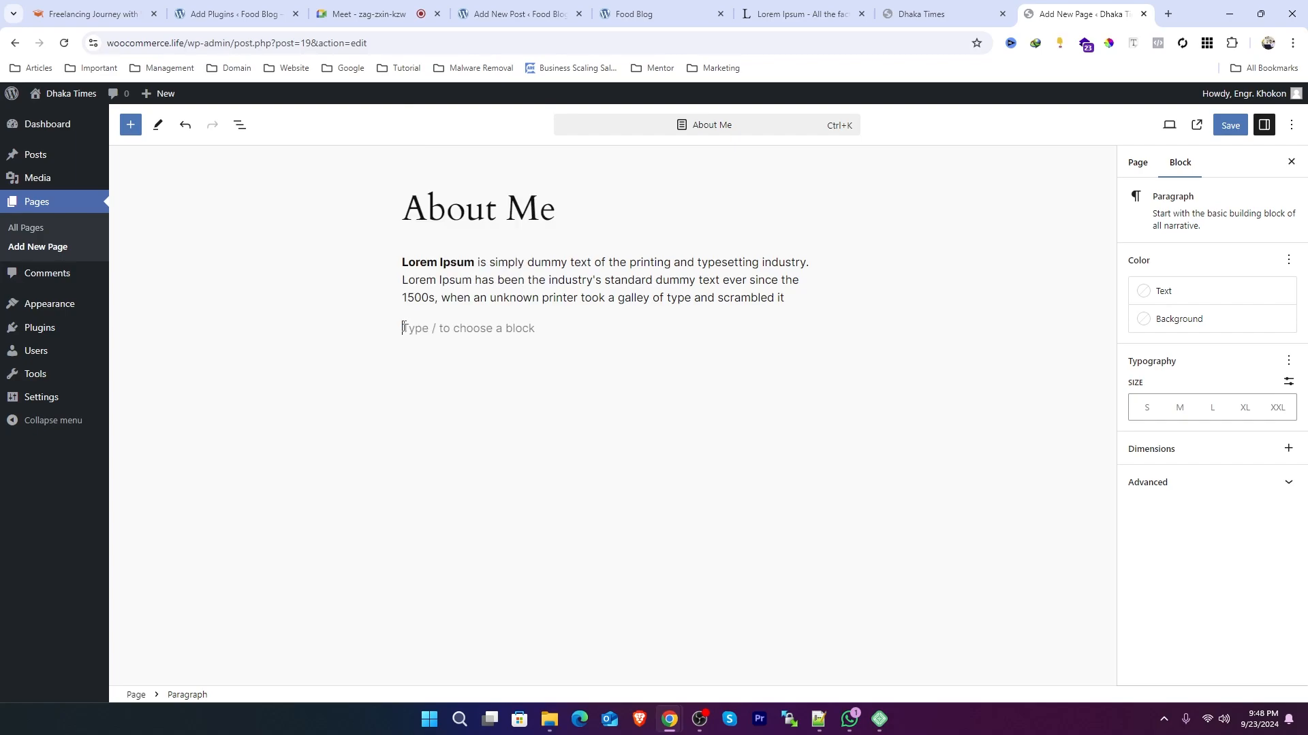
Step: Insert a Heading block through the slash command below the paragraph and set its level to H3
text(/)
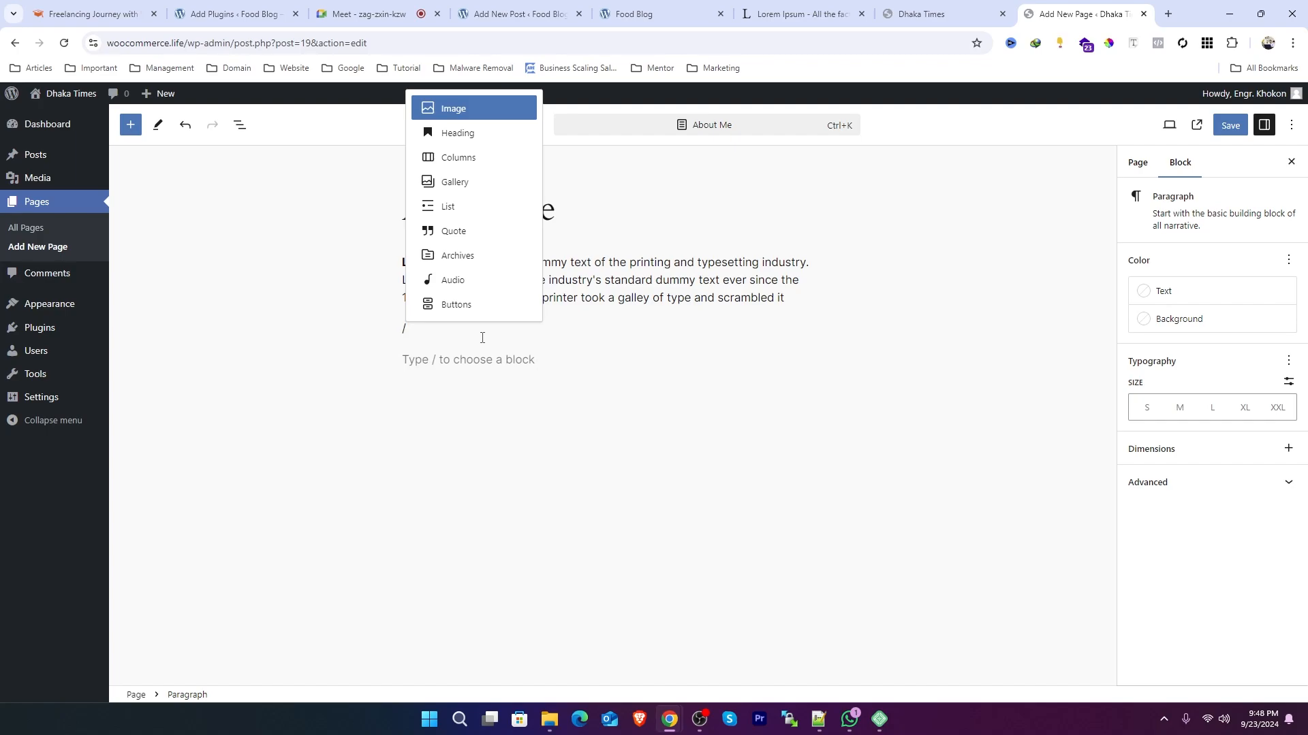
text(vi)
key(BackSpace)
key(BackSpace)
text(he)
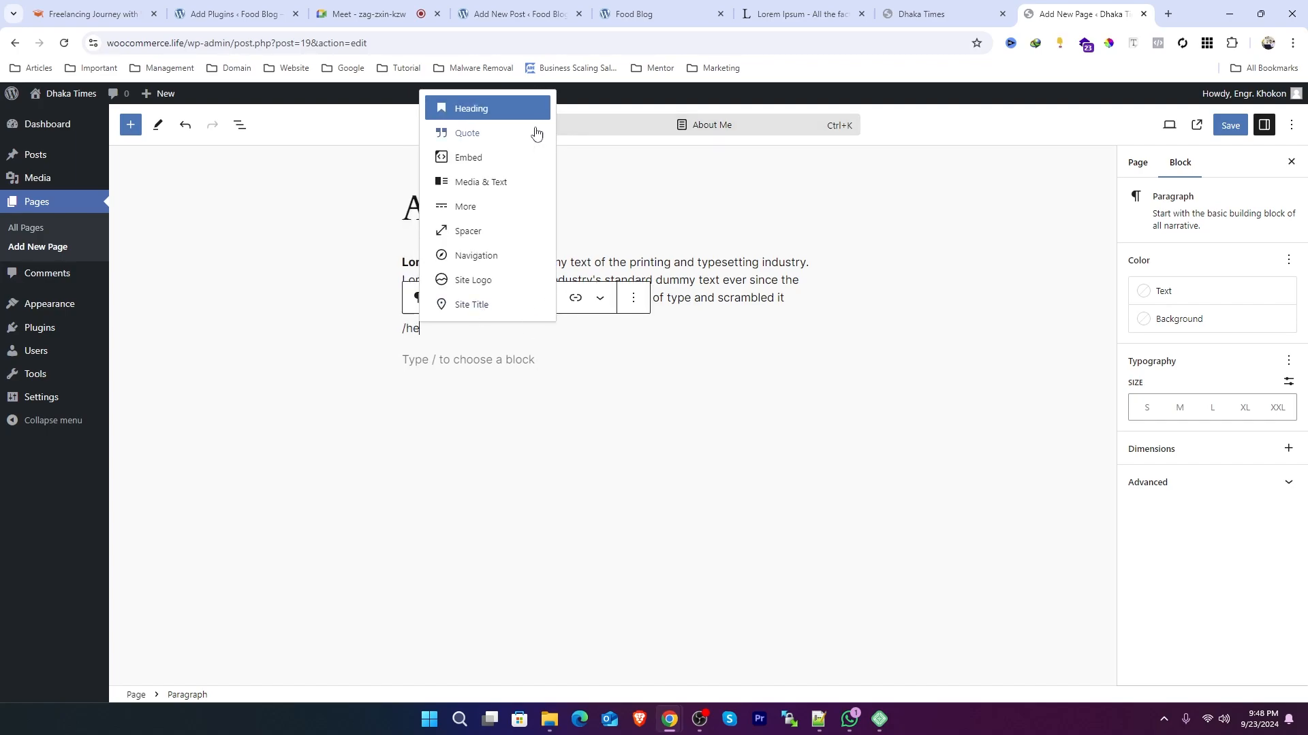
click(484, 109)
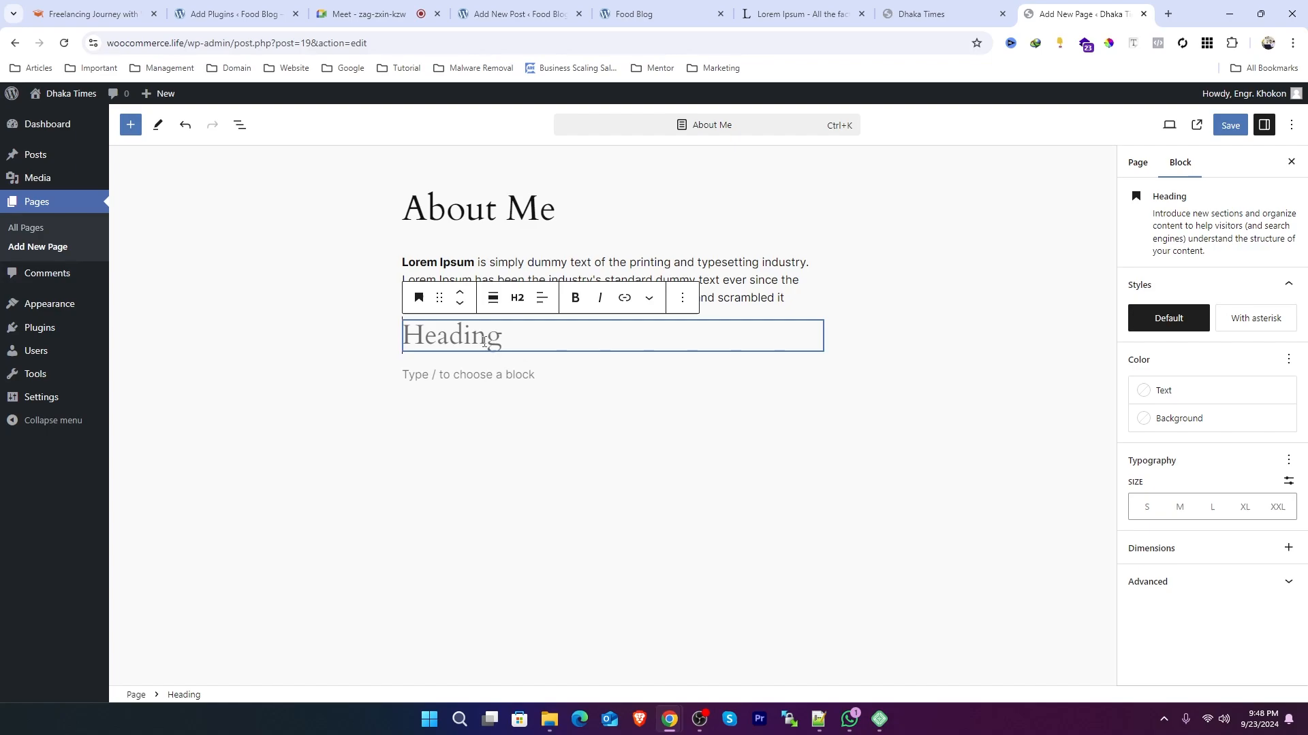
click(517, 297)
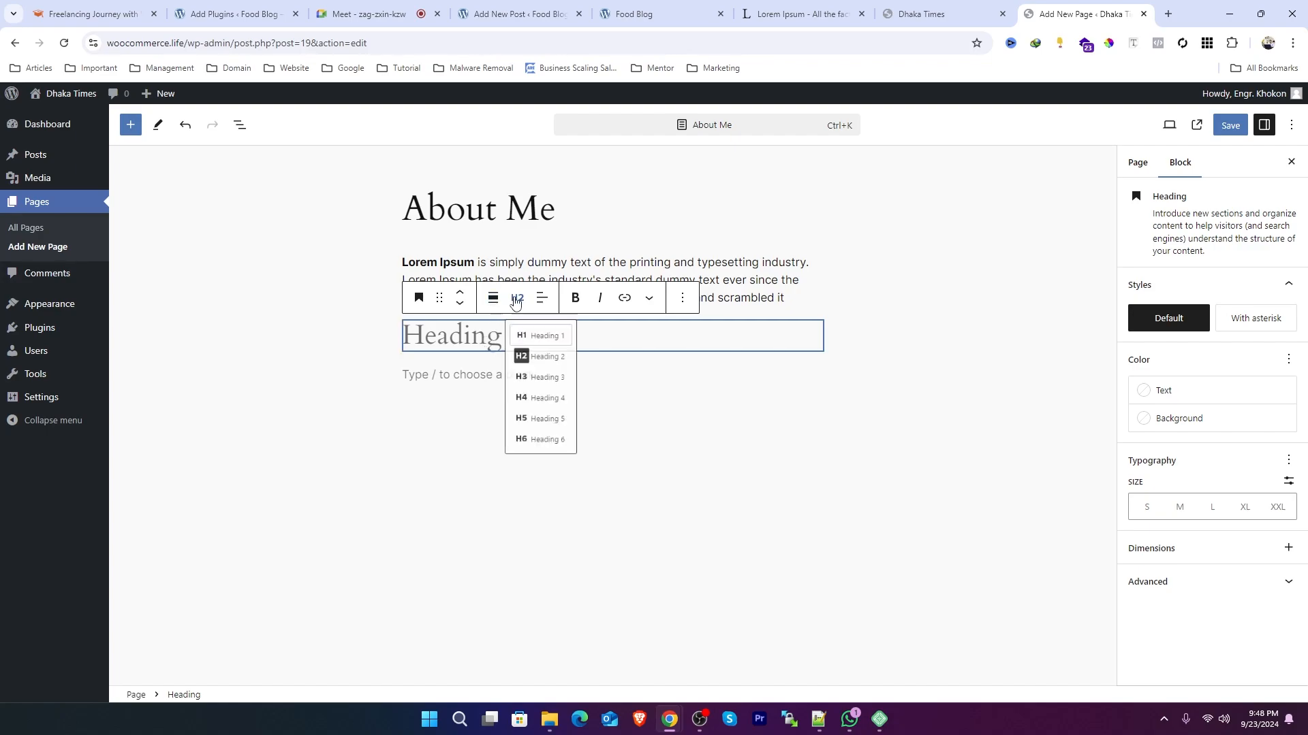
click(549, 393)
Step: Enter "eCommerce Expert" as the heading text
text(eC)
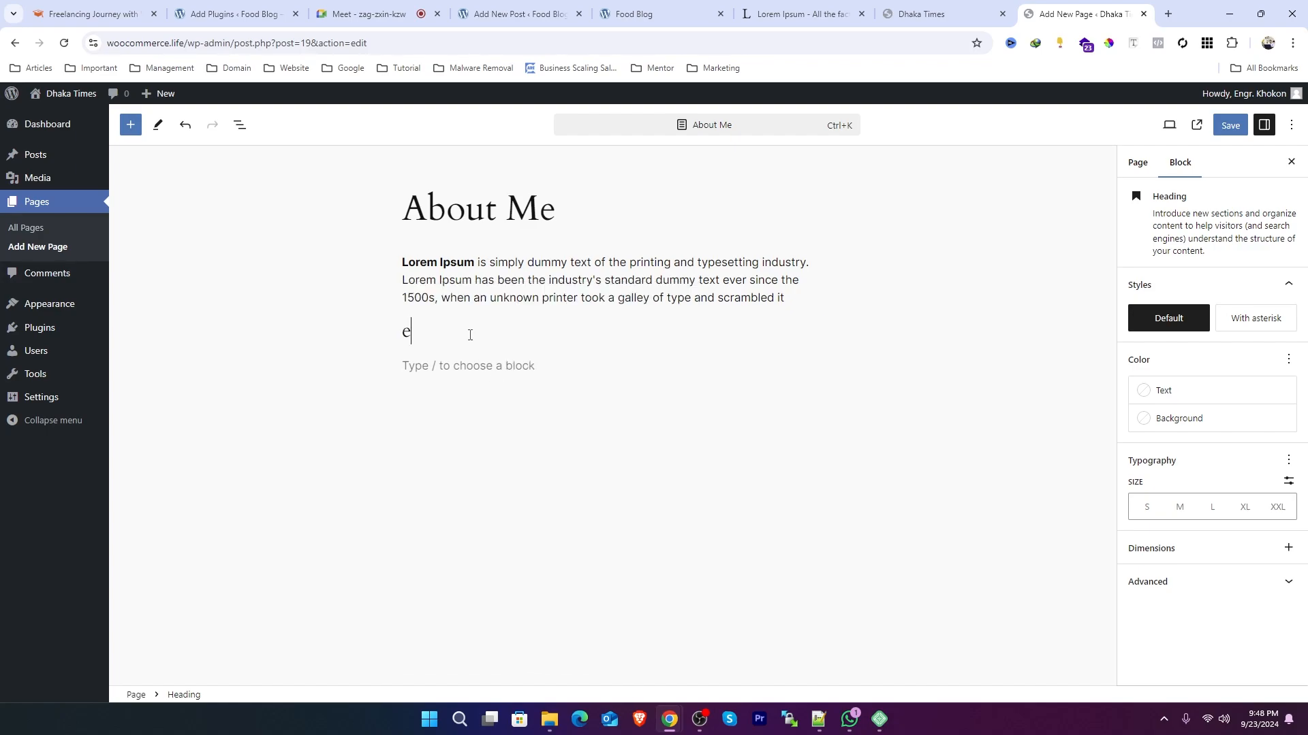
key(BackSpace)
key(BackSpace)
text(eCommerce Expert)
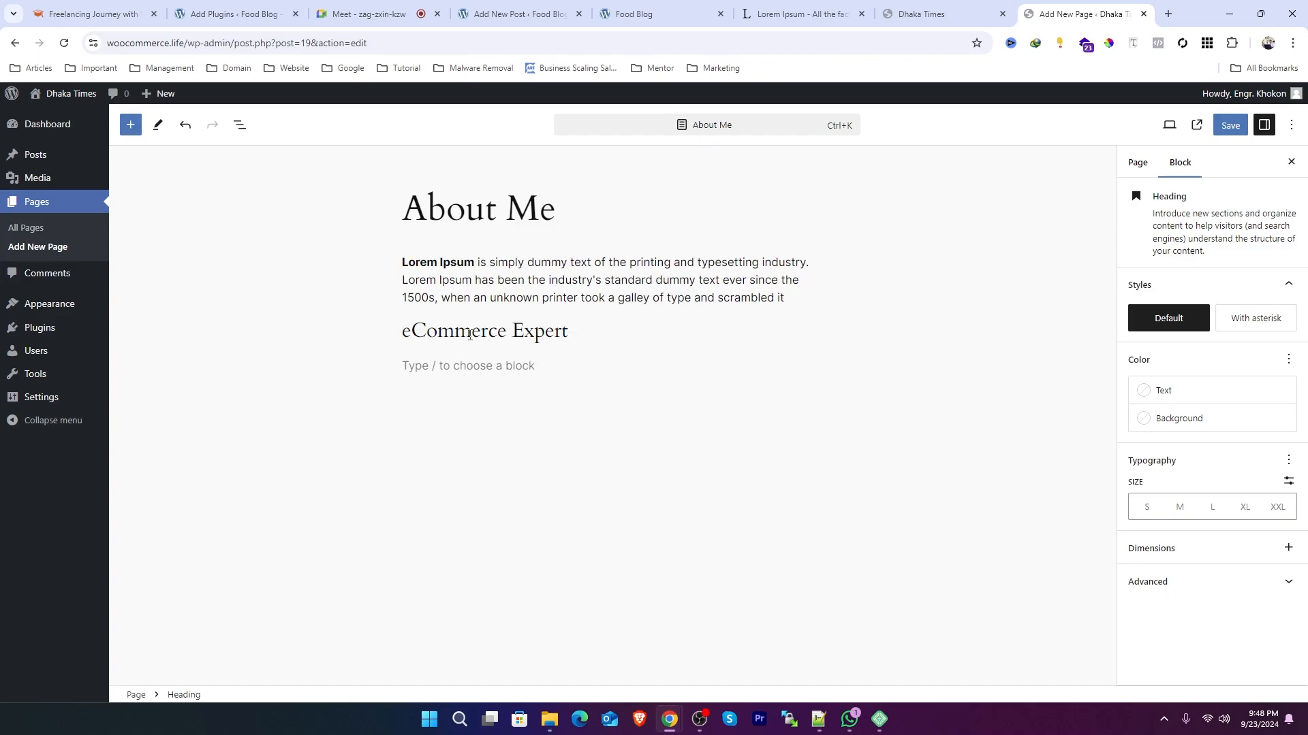
Step: Paste the copied Lorem Ipsum passage as a paragraph below the heading
click(450, 366)
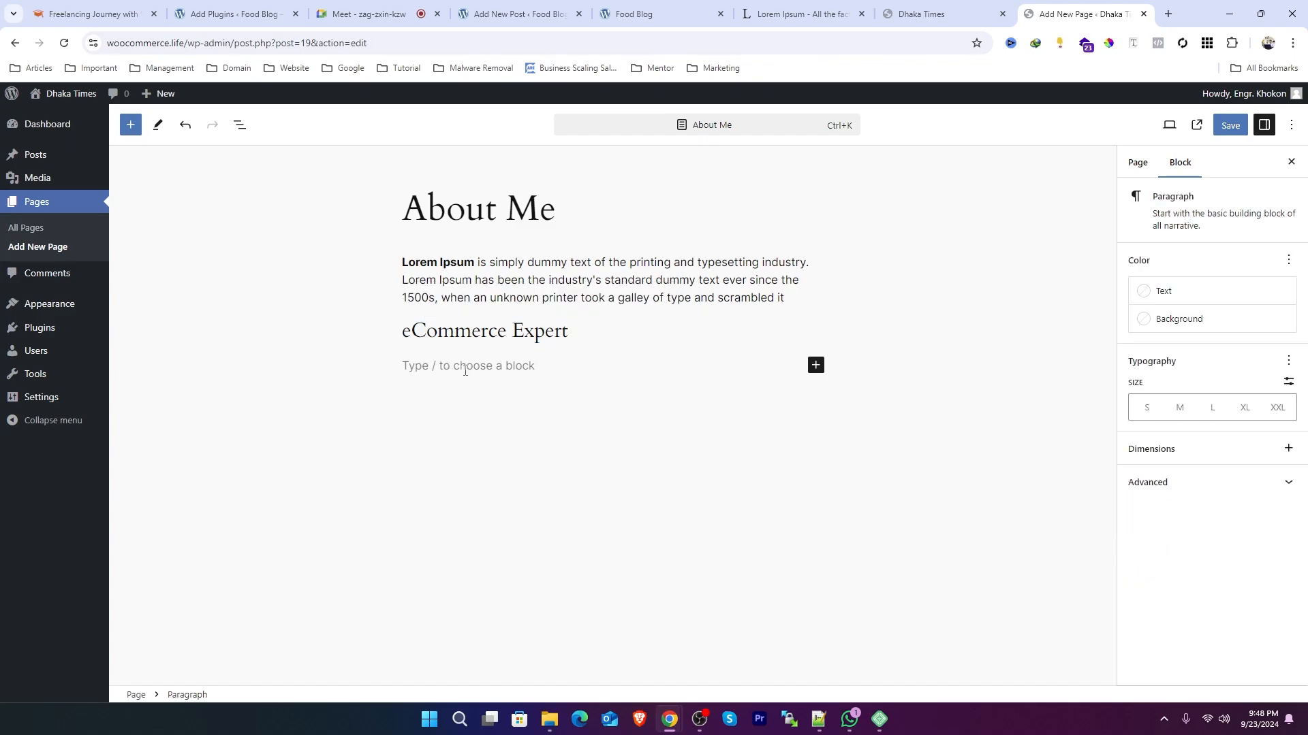
text(Lorem Ipsum is simply dummy text of the printing and typesetting industry. Lorem Ipsum has been the industry's standard dummy text ever since the 1500s, when an unknown printer took a galley of type and scrambled it)
click(666, 291)
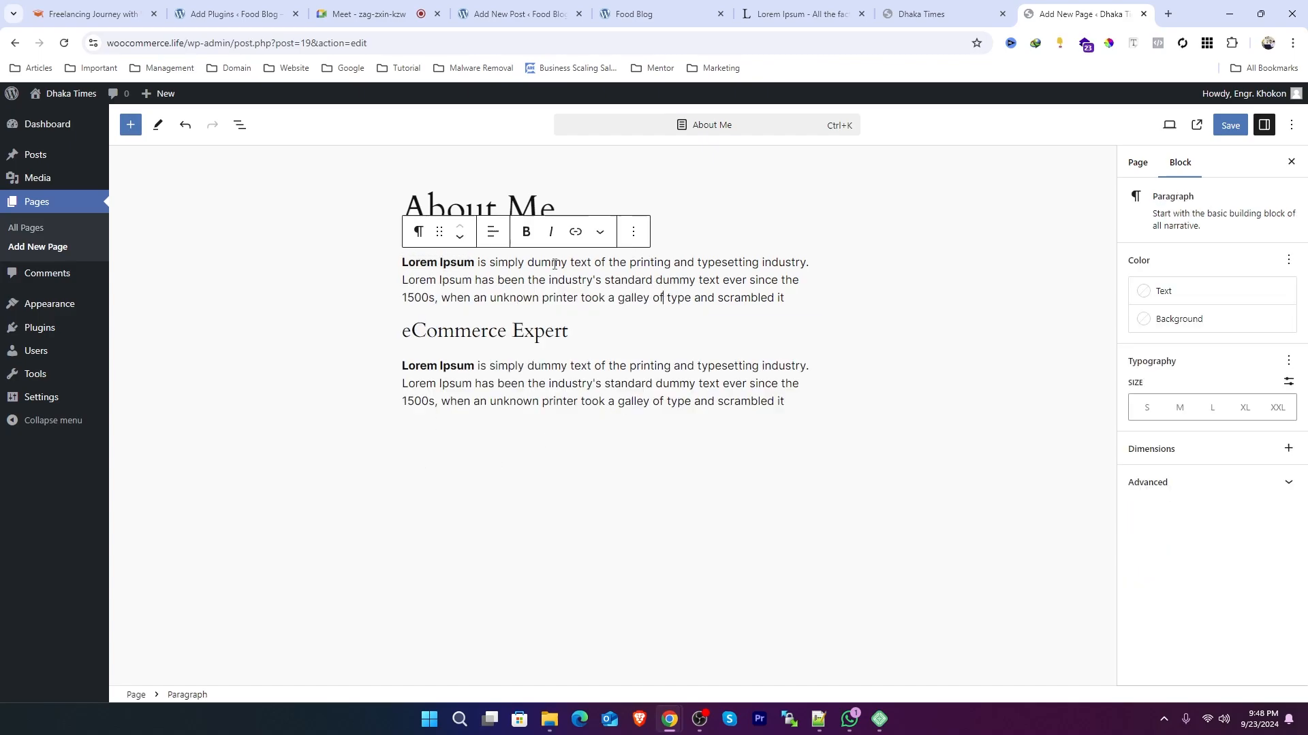
Step: Inspect the heading and paragraph blocks by selecting their text, and view the page's document settings
click(482, 332)
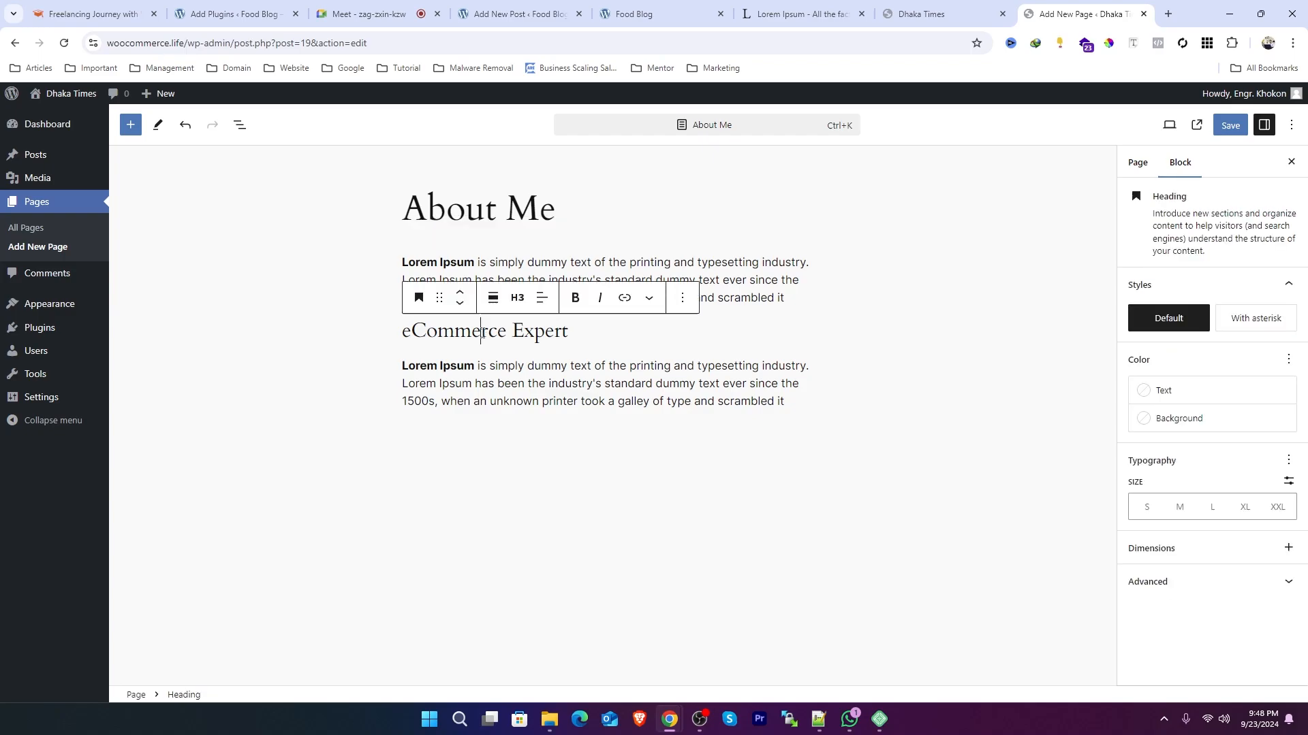
click(414, 335)
drag(571, 331, 404, 335)
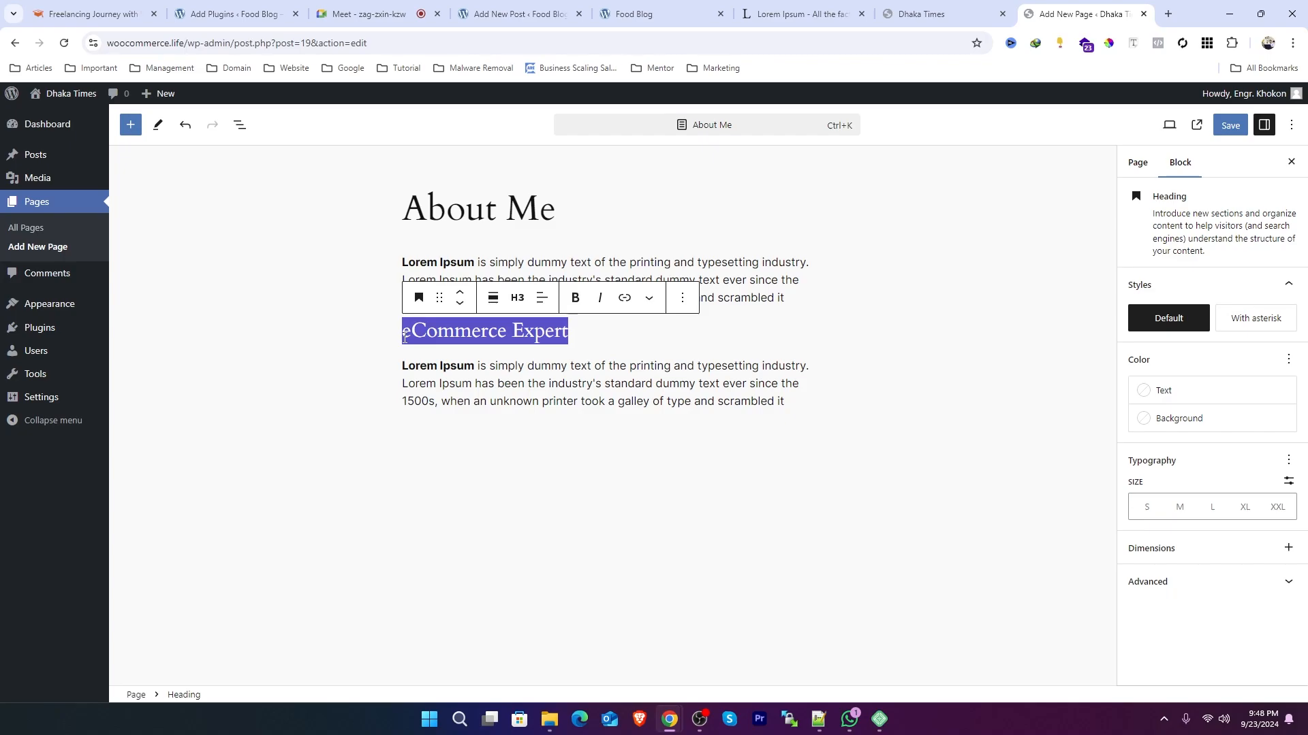
click(484, 333)
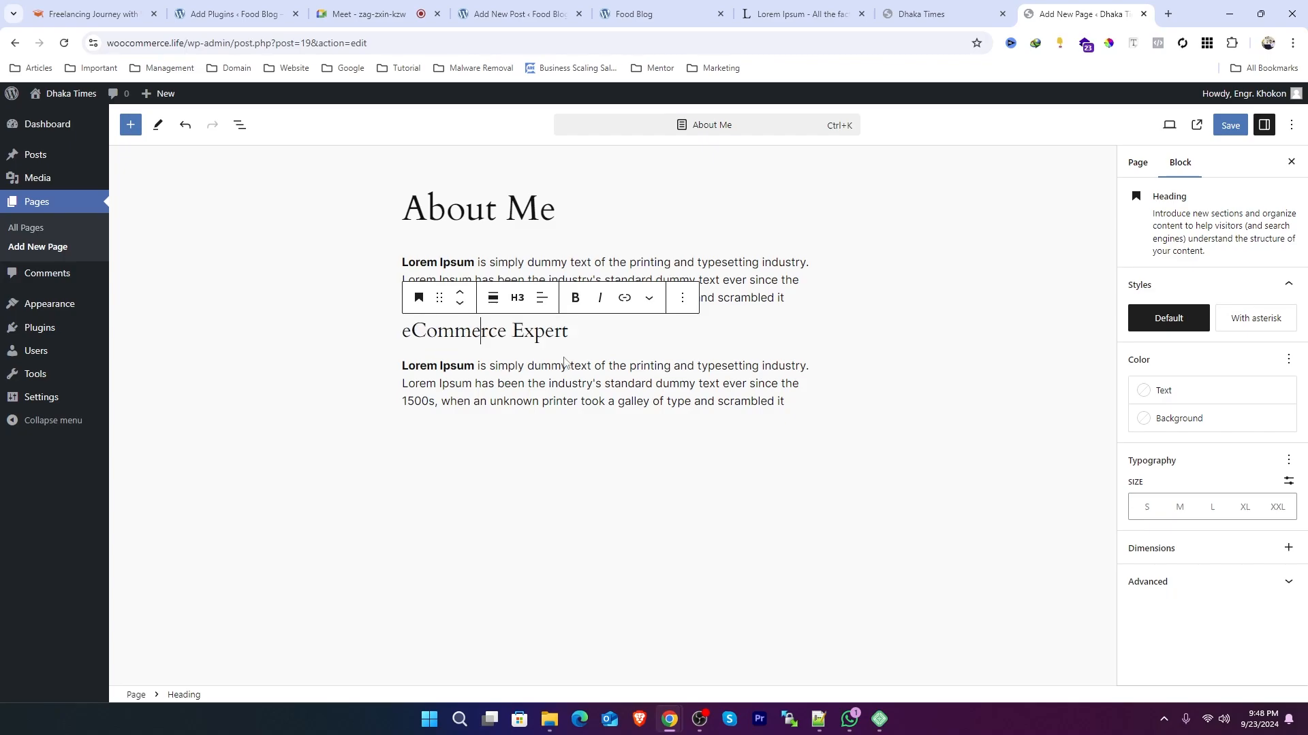
click(787, 401)
click(499, 263)
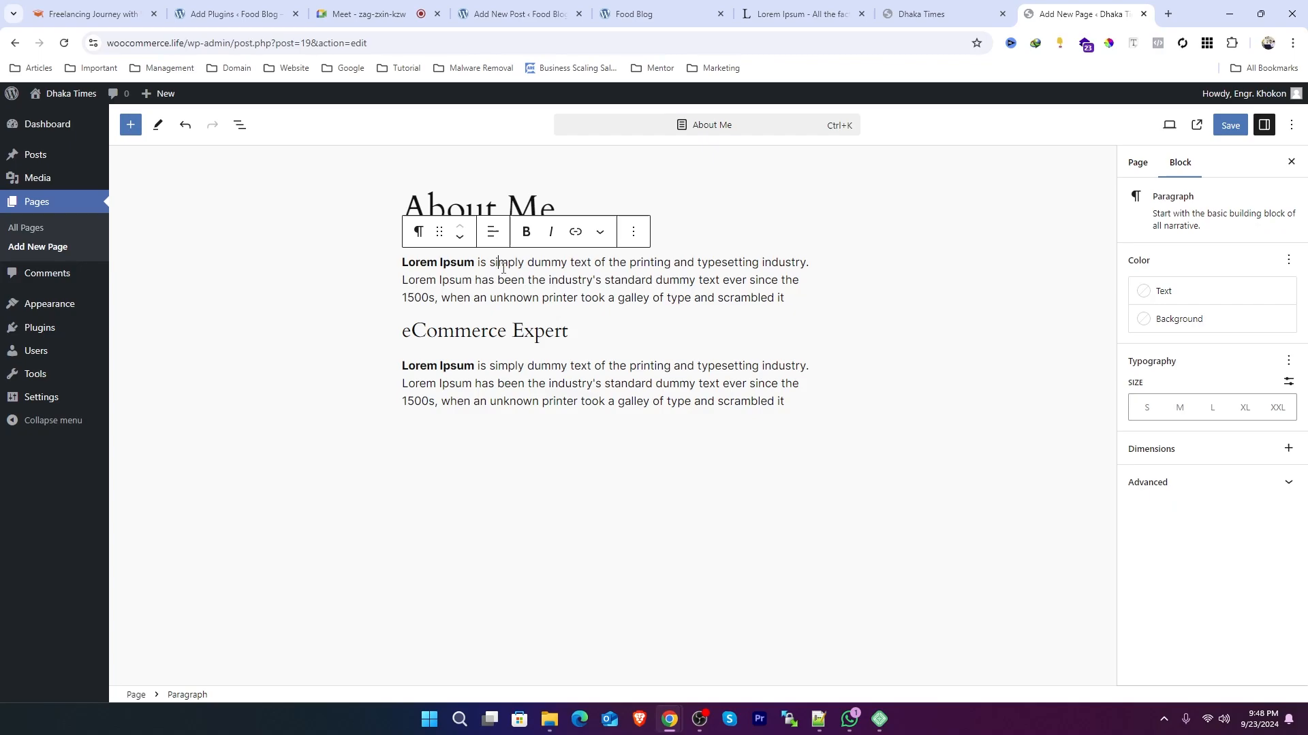
click(475, 331)
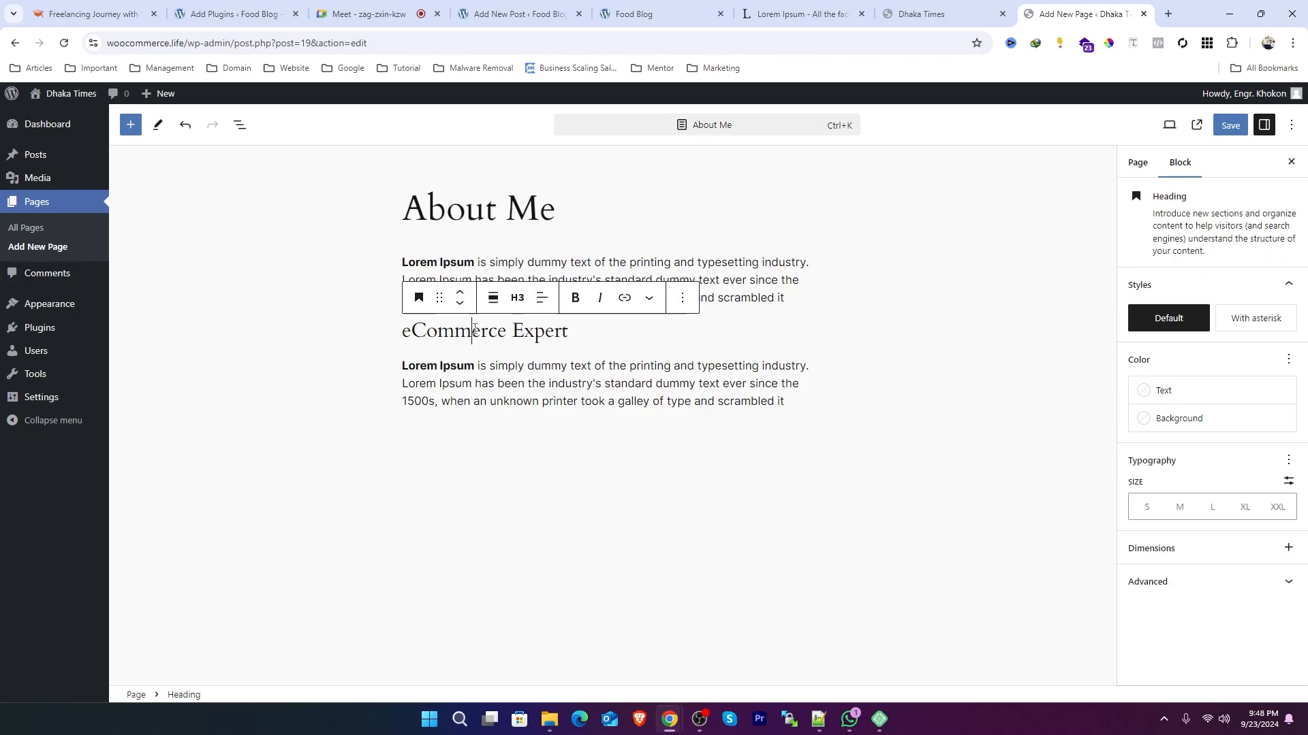
click(1133, 163)
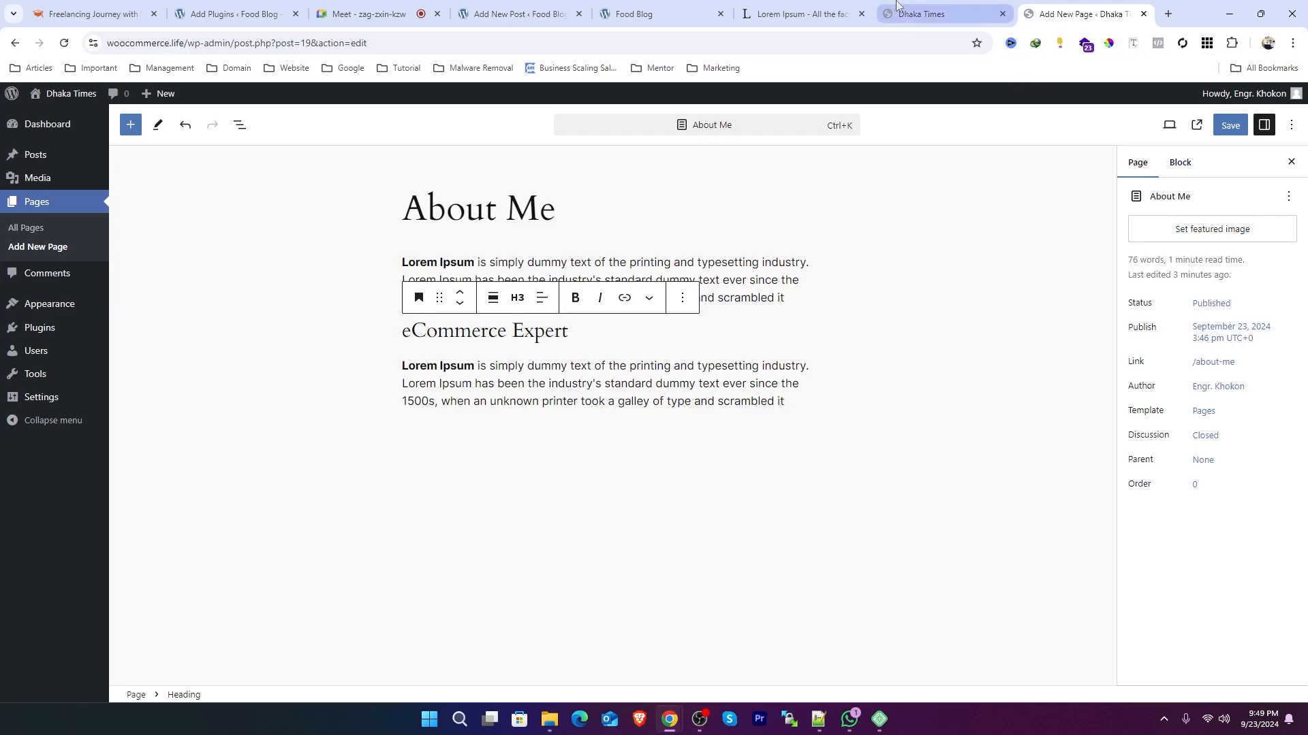
Step: Open a new blank post in another browser tab and compare it with the About Me page editor
mouse_move(36, 157)
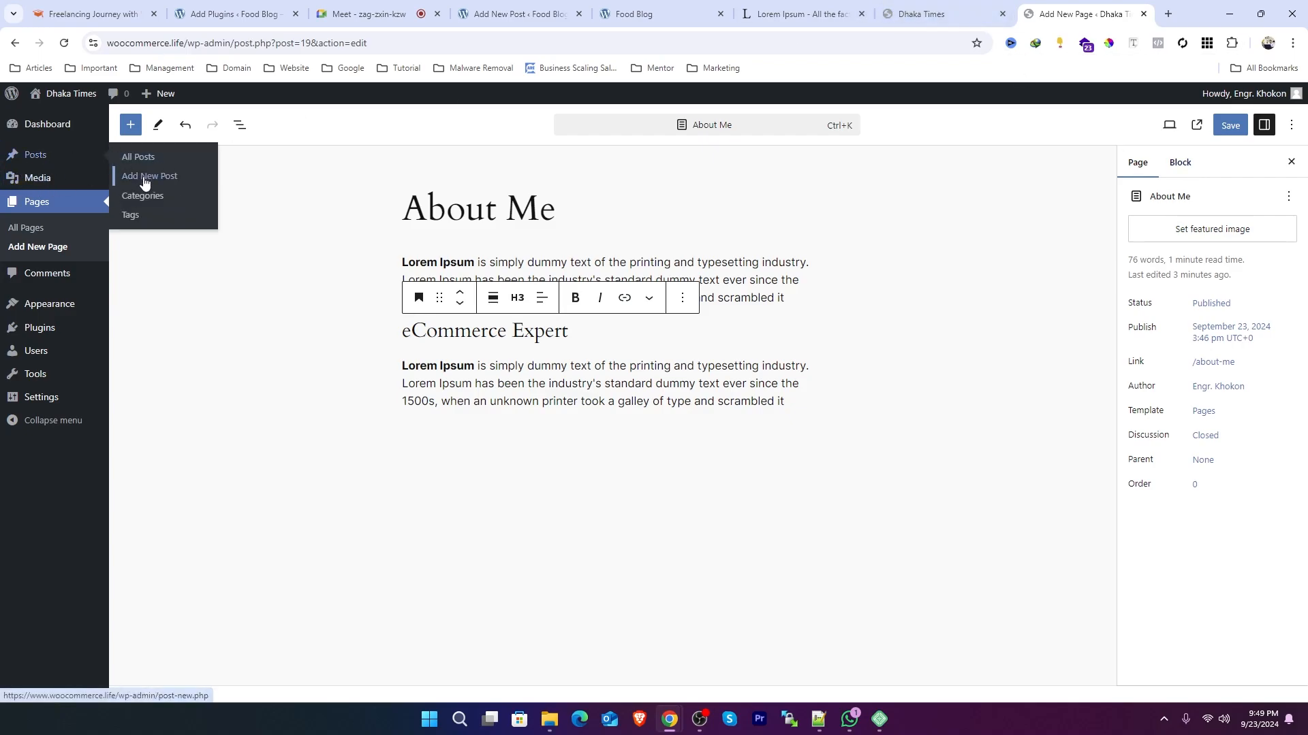
right_click(140, 177)
click(211, 191)
click(1083, 13)
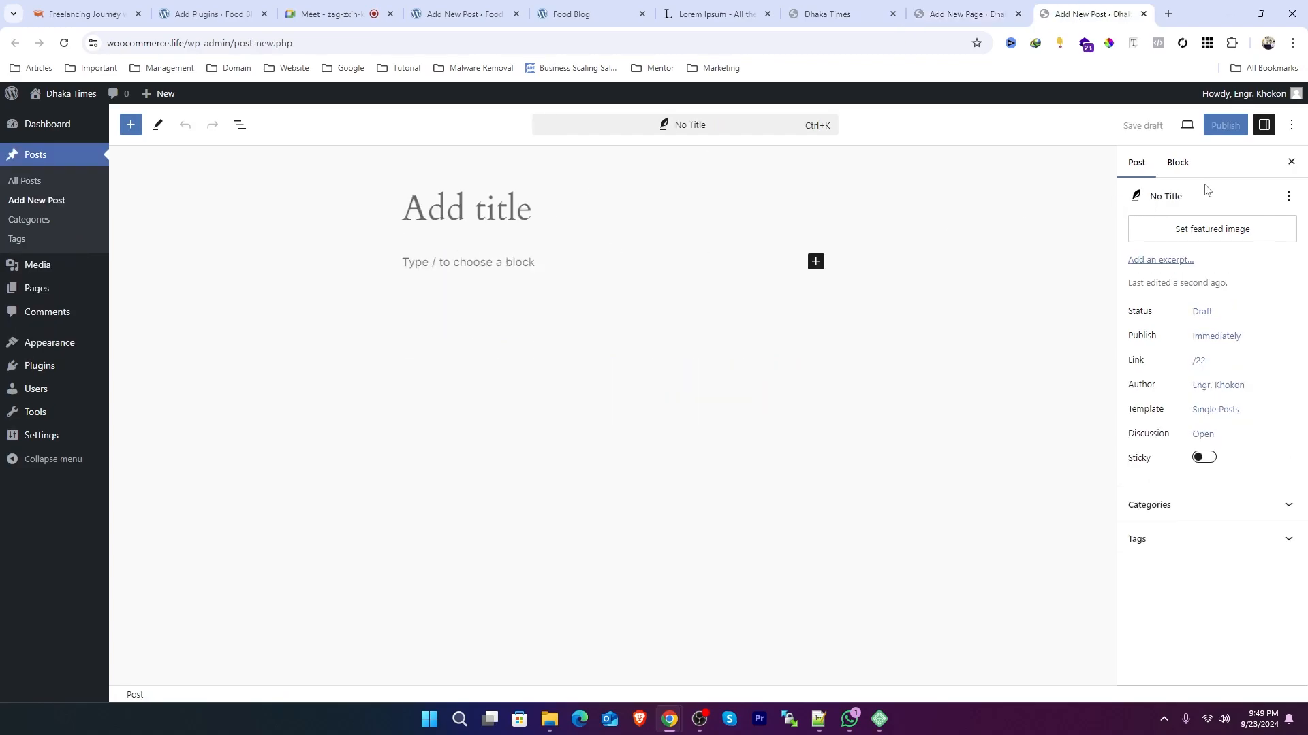
click(931, 6)
click(718, 400)
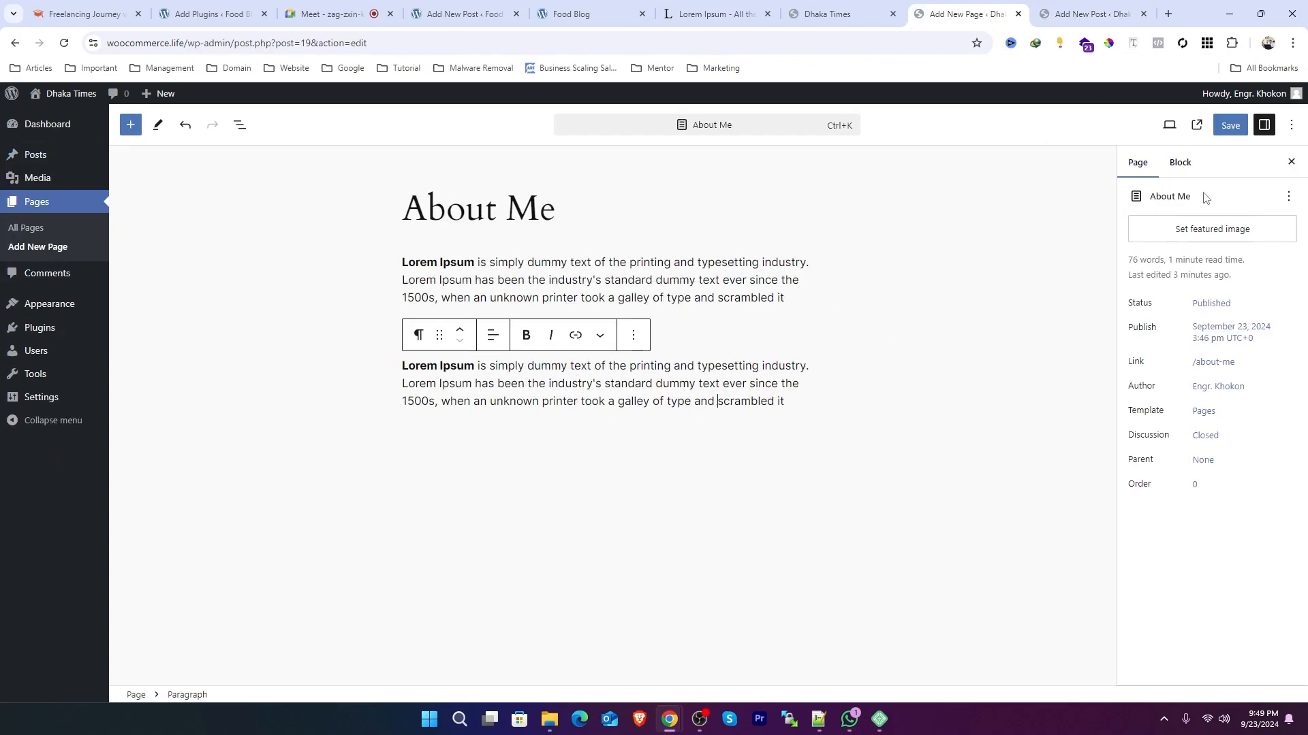
click(1080, 16)
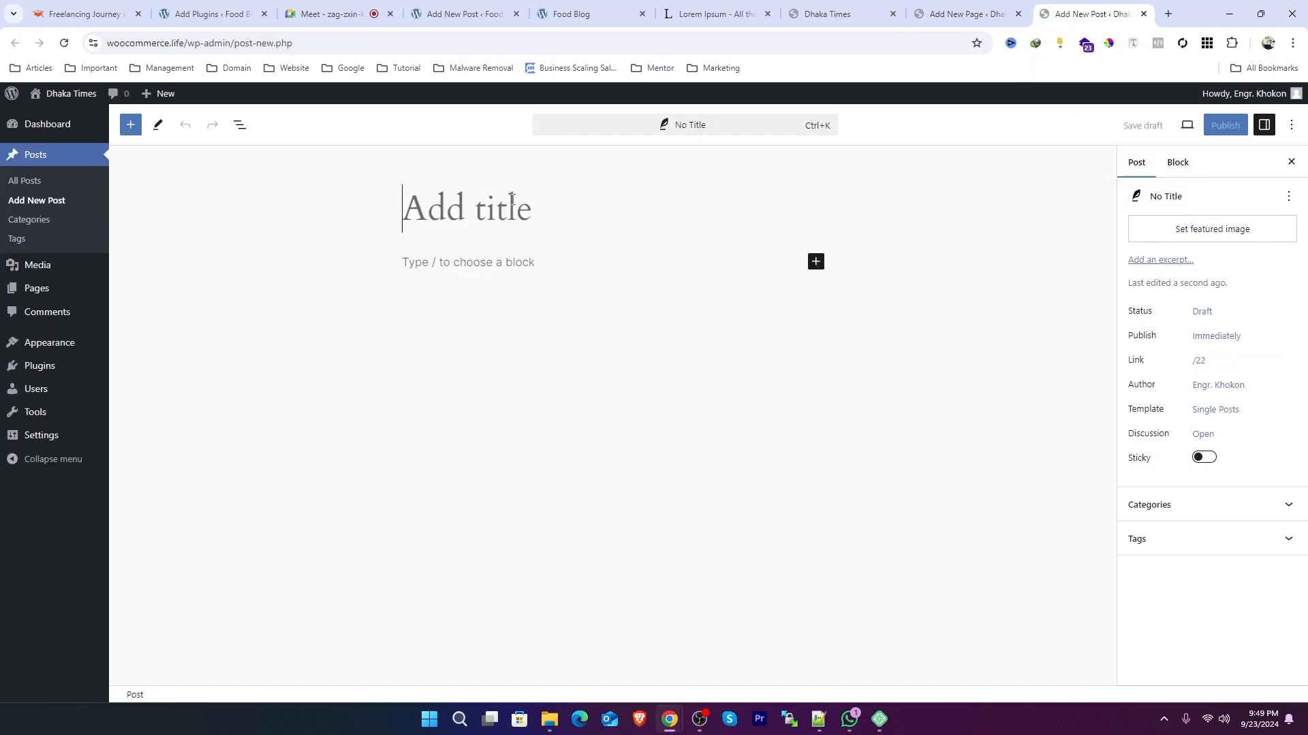
click(983, 15)
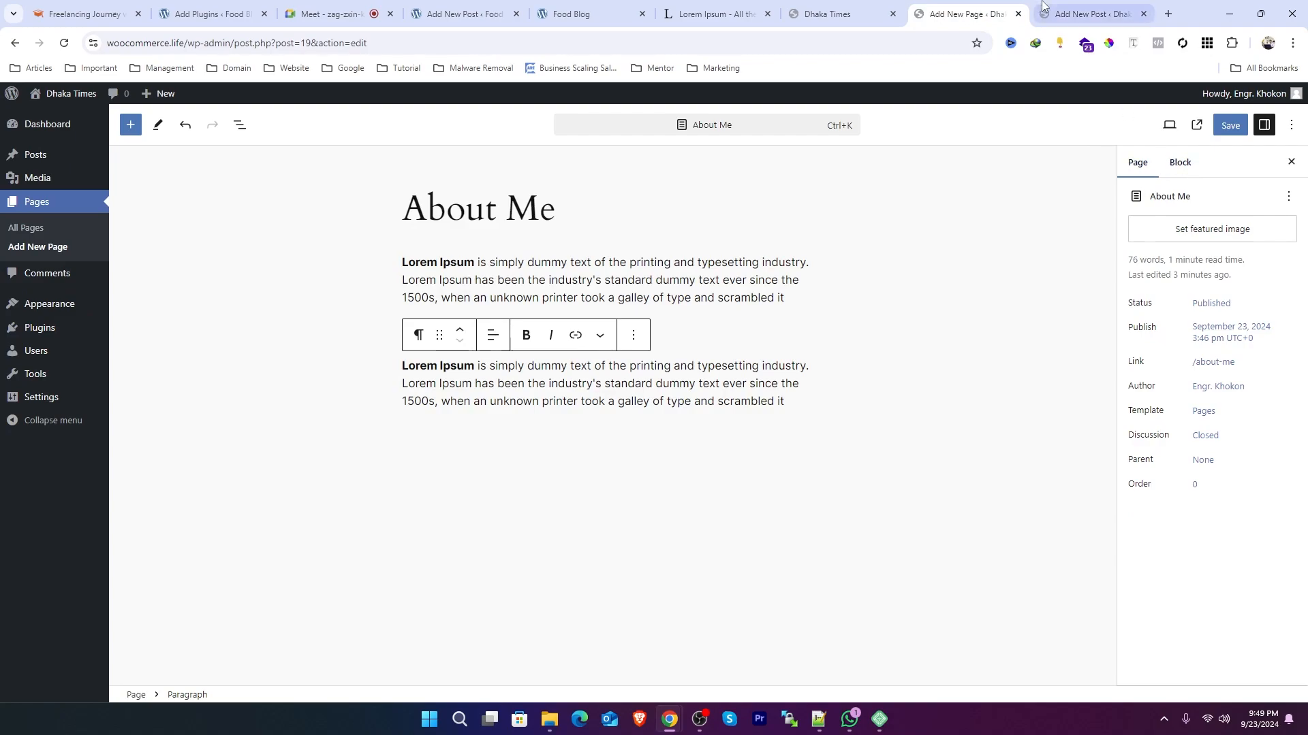
click(1090, 13)
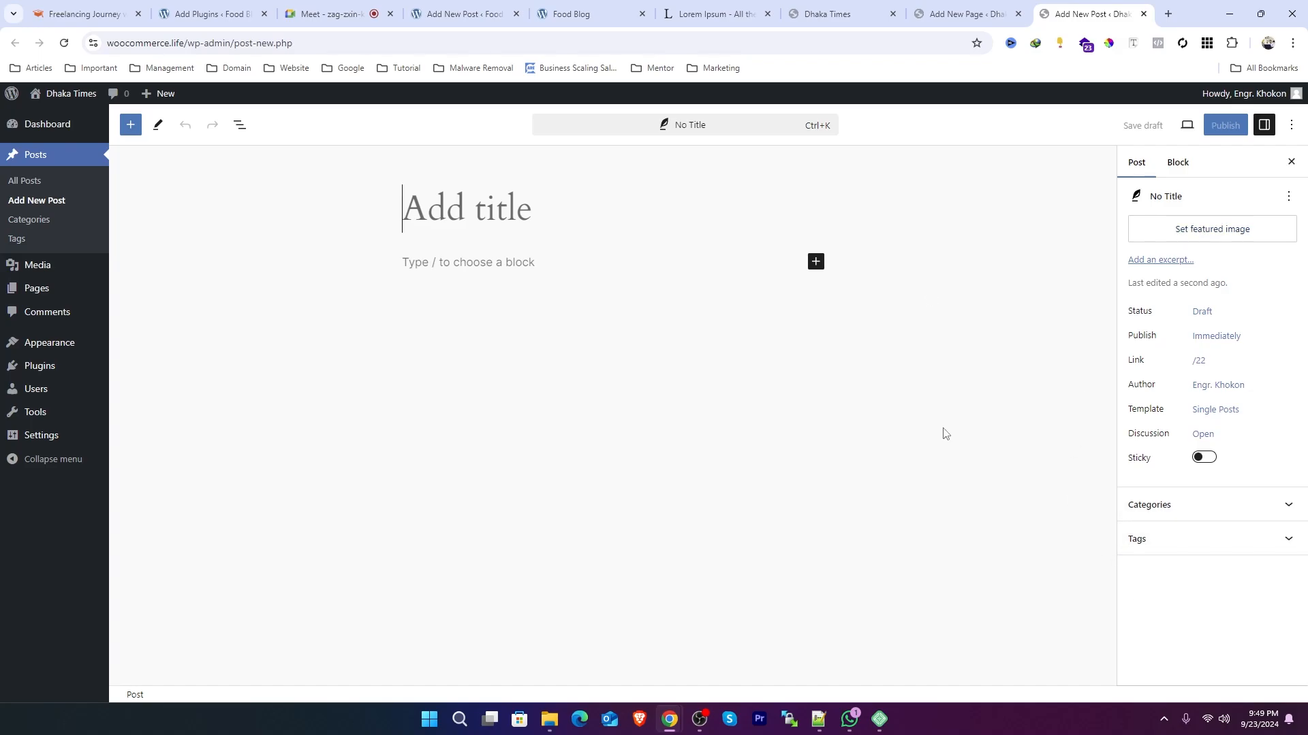
click(963, 15)
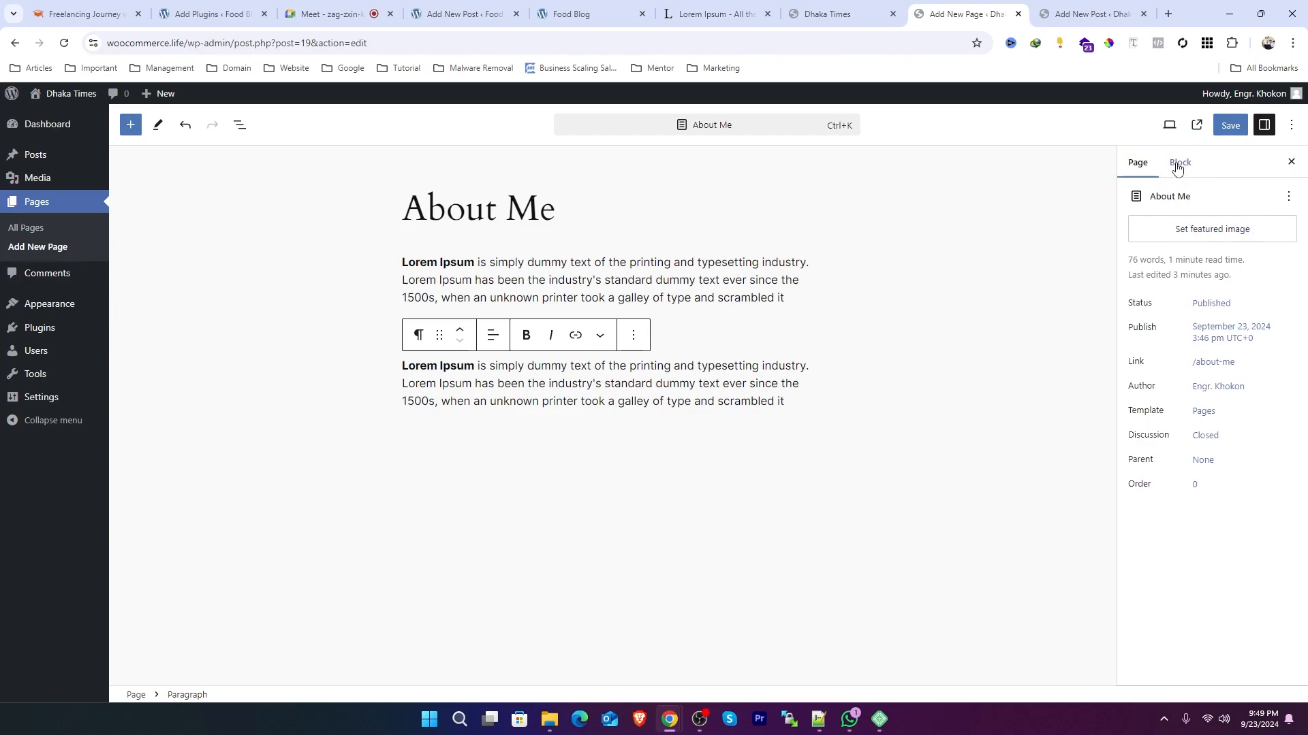
Step: Transform the paragraph below the eCommerce Expert heading into a bulleted List block
click(726, 262)
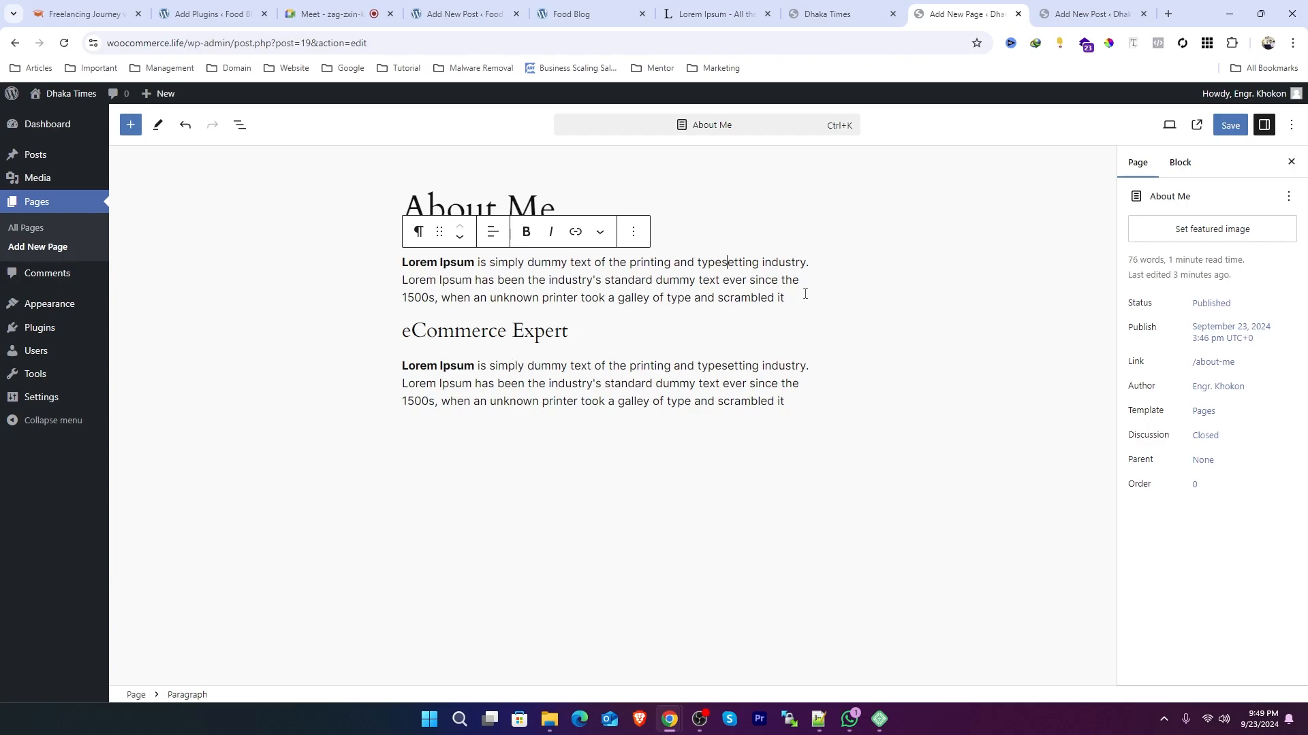
drag(805, 297, 404, 264)
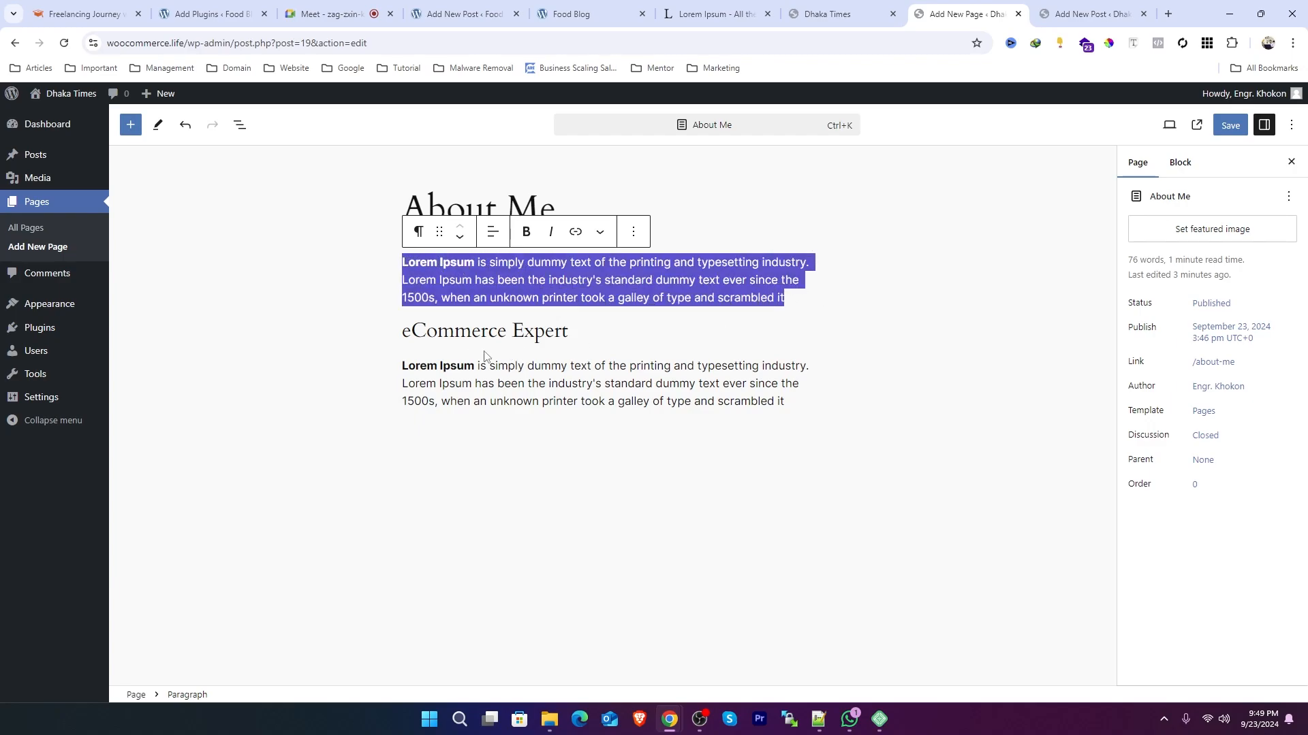
click(526, 337)
drag(570, 335, 405, 341)
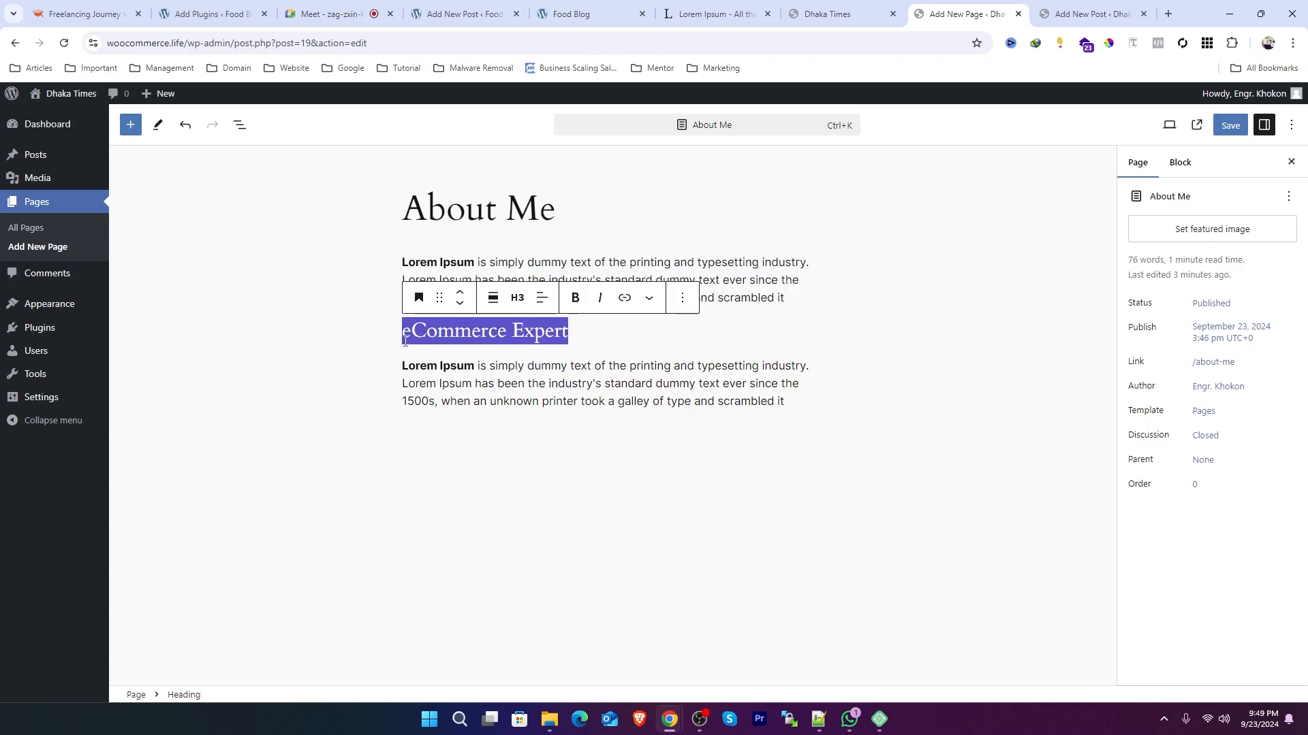
click(803, 405)
drag(804, 404, 409, 365)
click(452, 392)
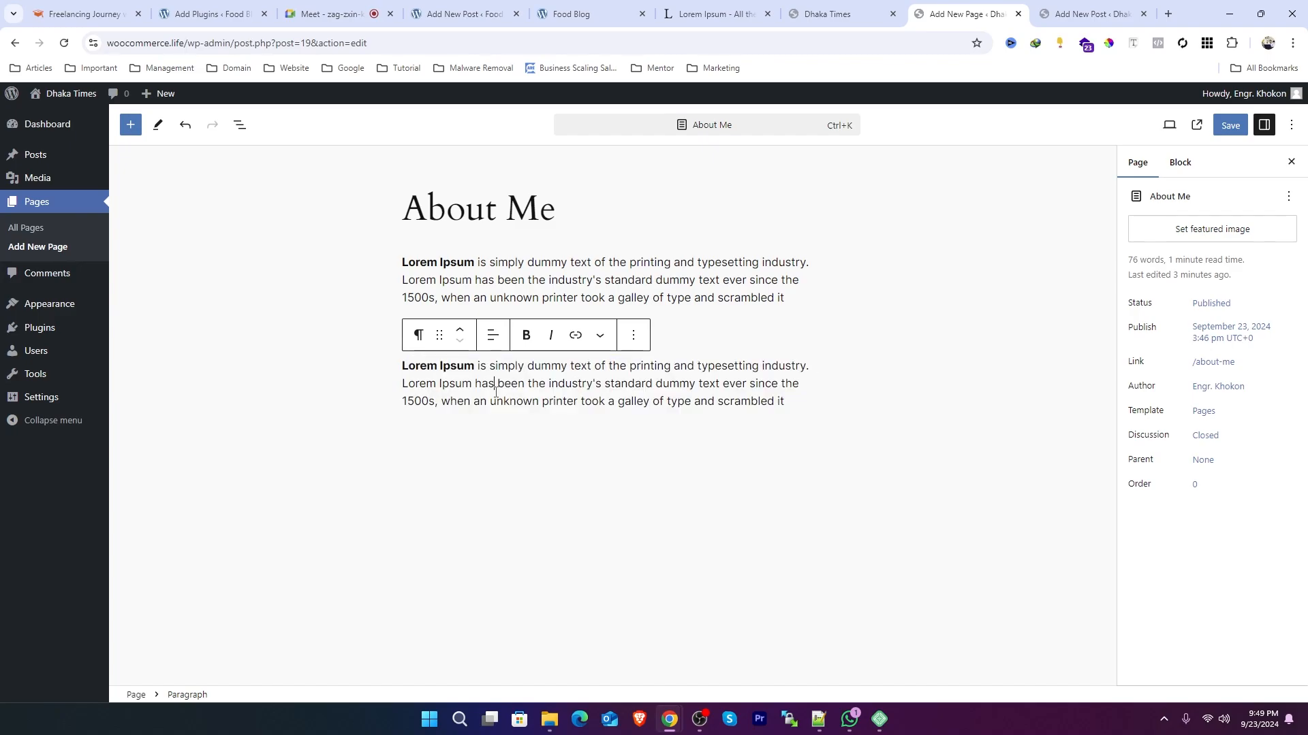
click(418, 335)
click(449, 427)
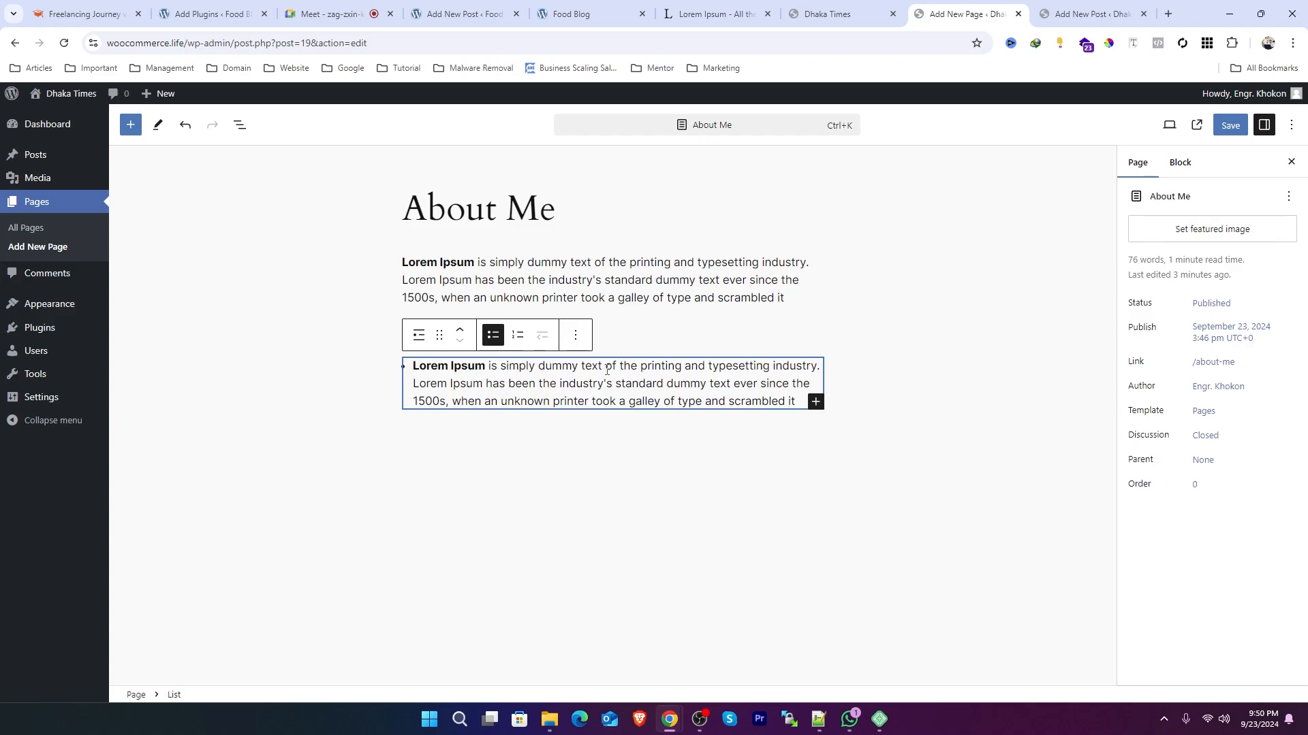
Step: Split the list text into six separate bullet items at sentence and phrase breaks
click(582, 368)
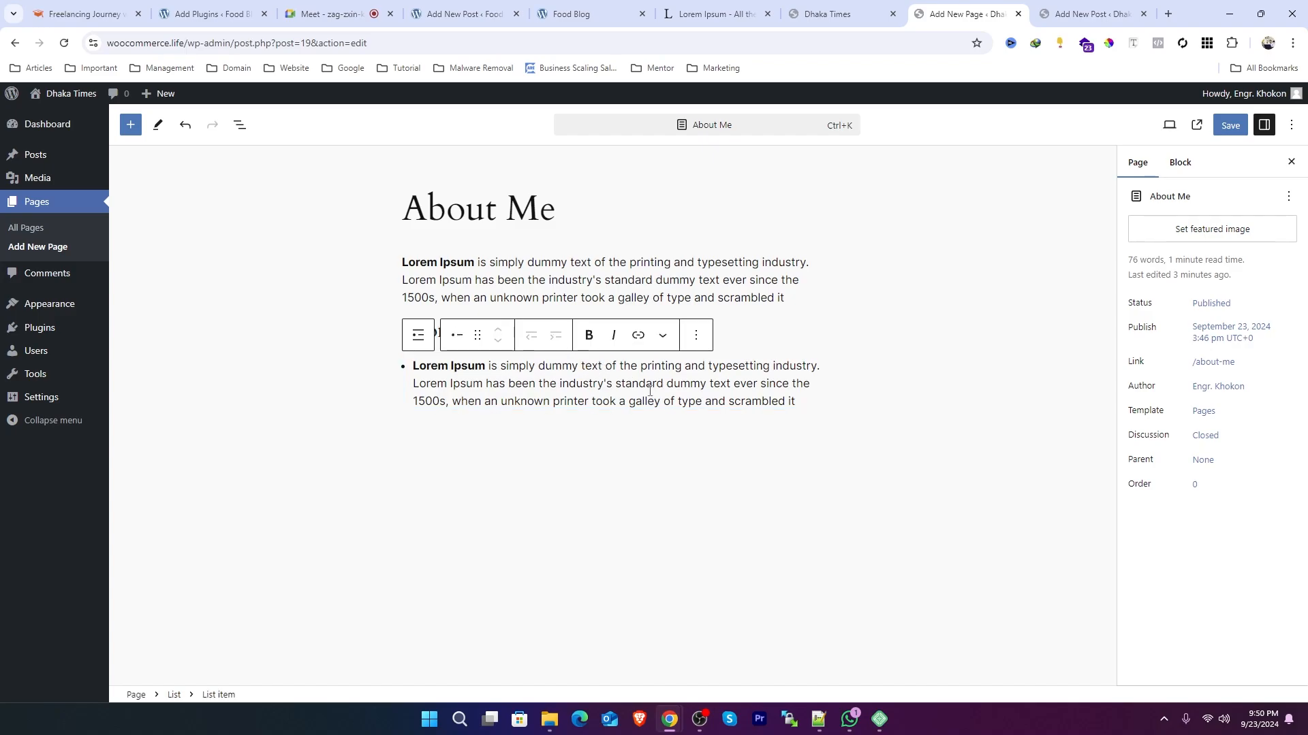
key(Return)
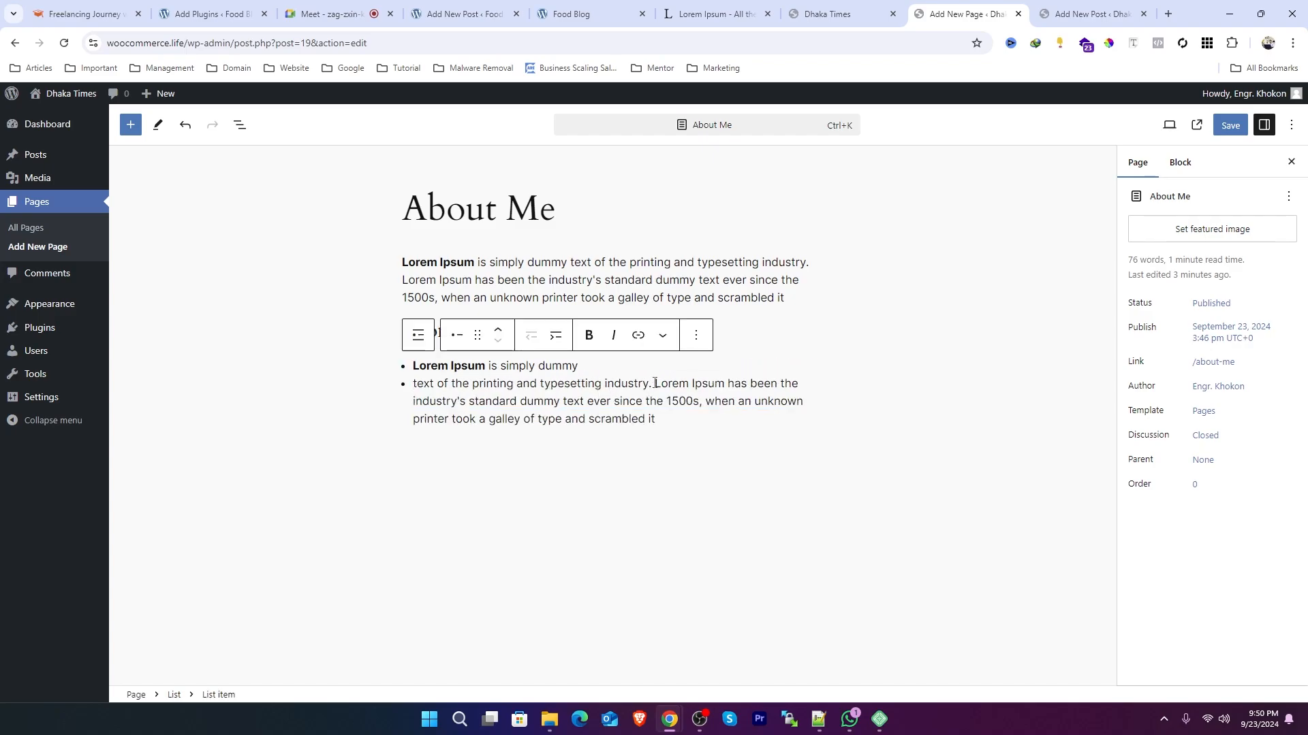
click(654, 384)
key(Return)
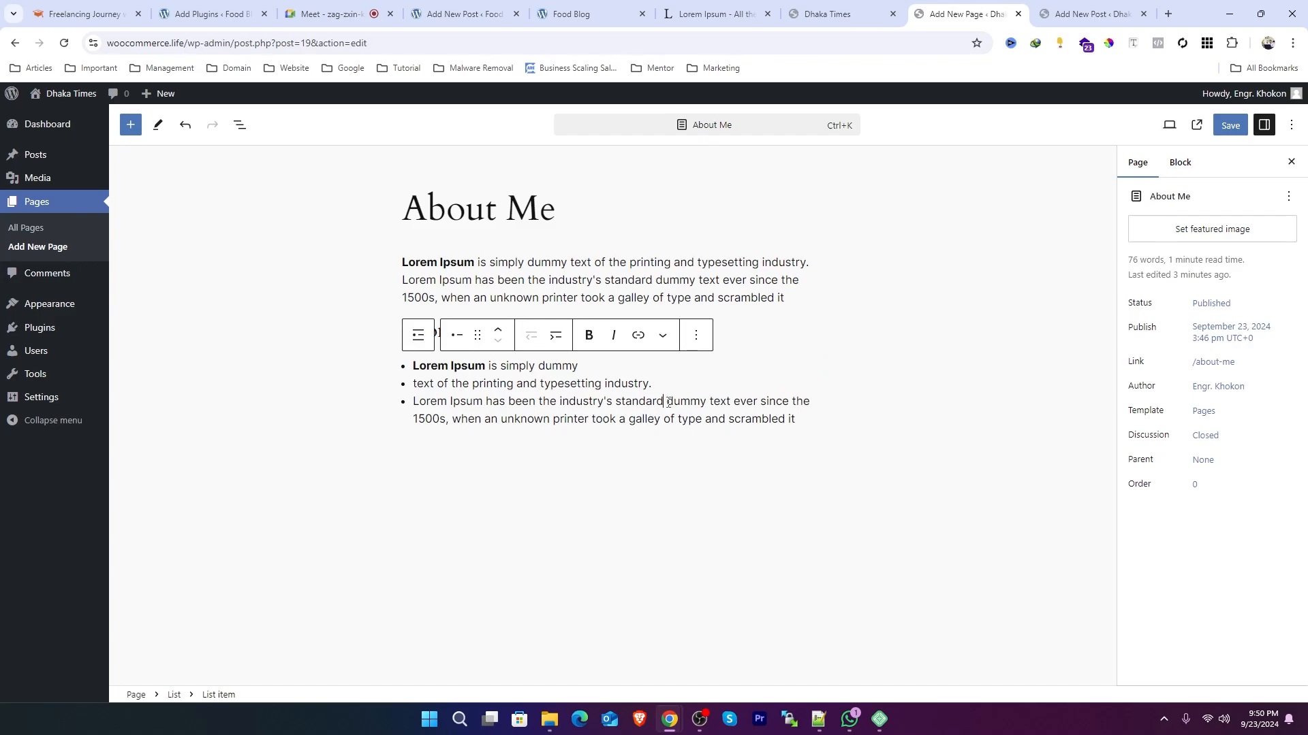
key(Return)
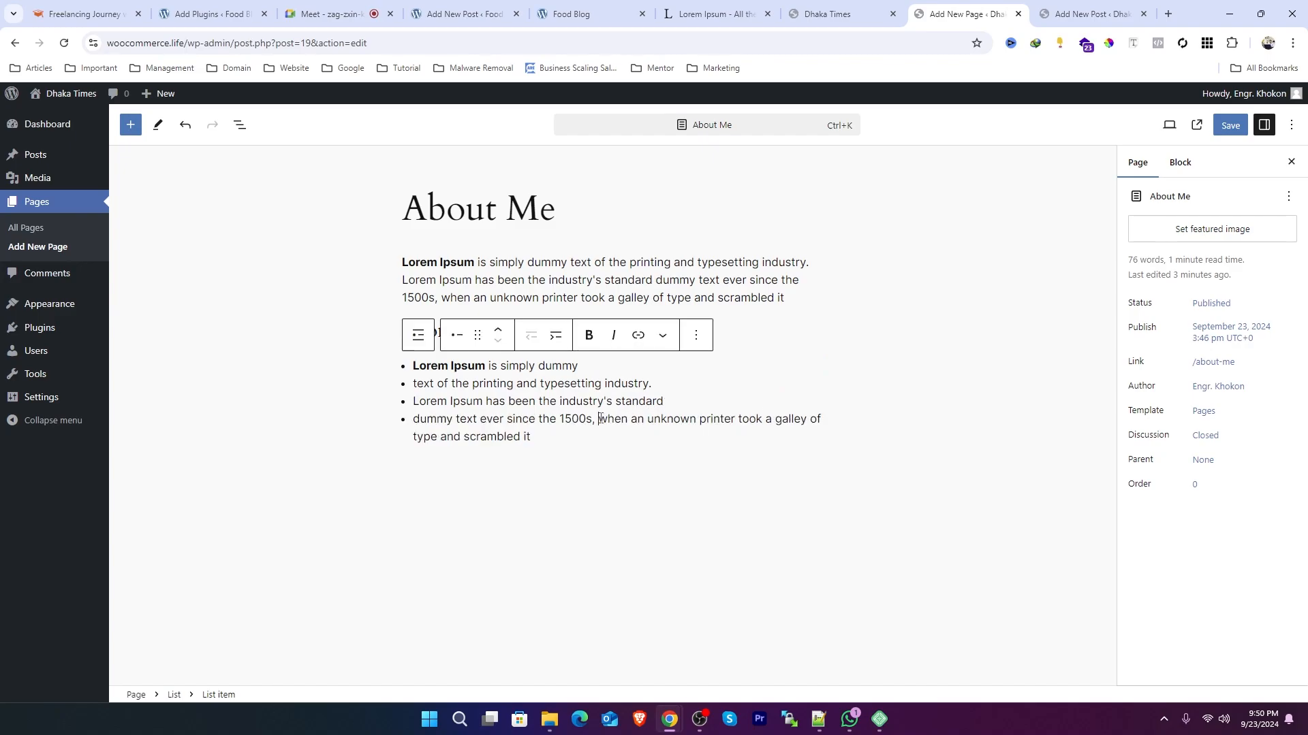
click(599, 418)
key(Return)
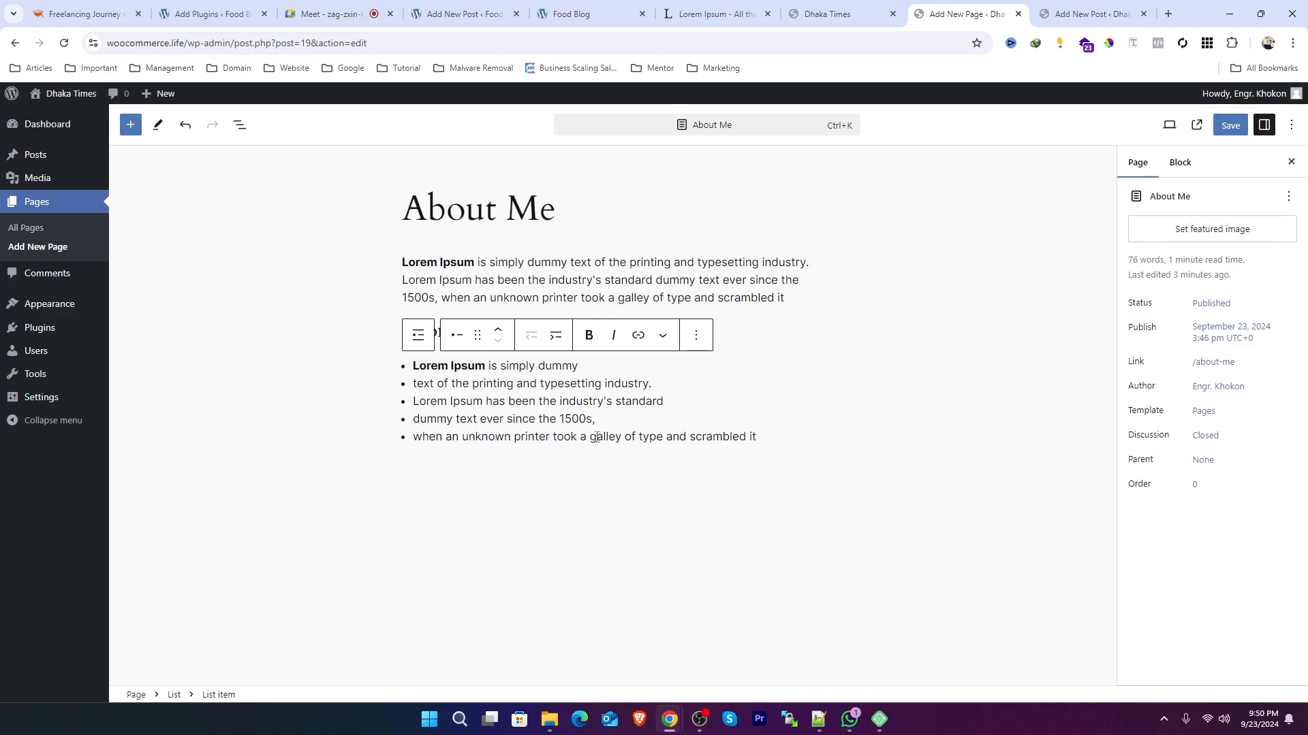
click(593, 436)
key(Return)
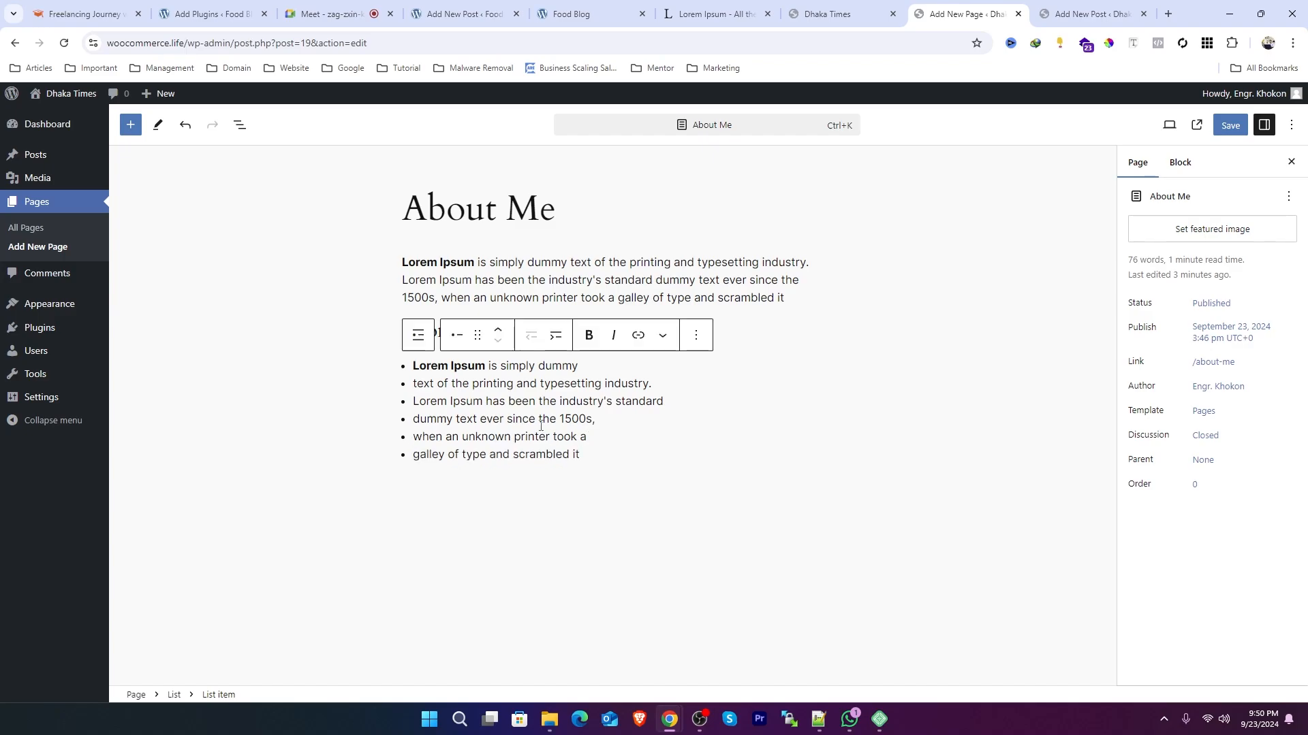
click(537, 419)
Step: Insert an Image block below the list using the slash command
drag(596, 452, 397, 374)
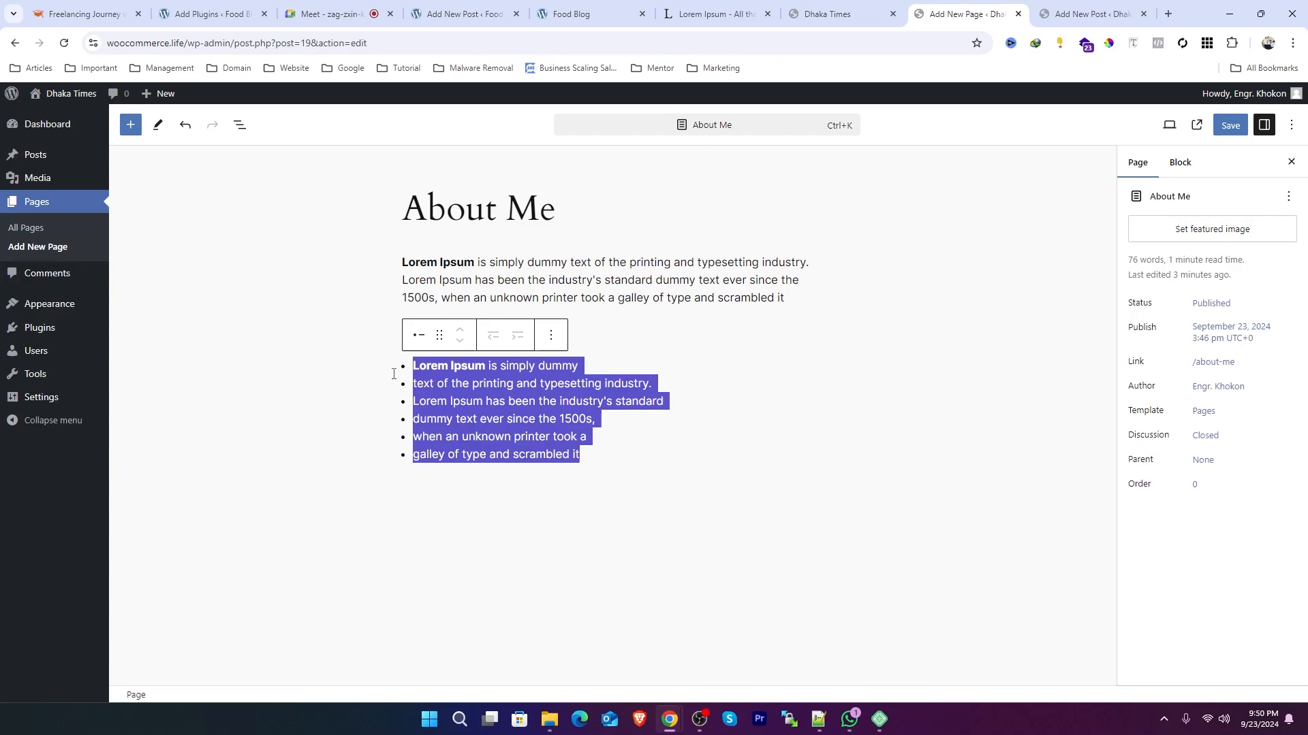
click(530, 384)
click(550, 264)
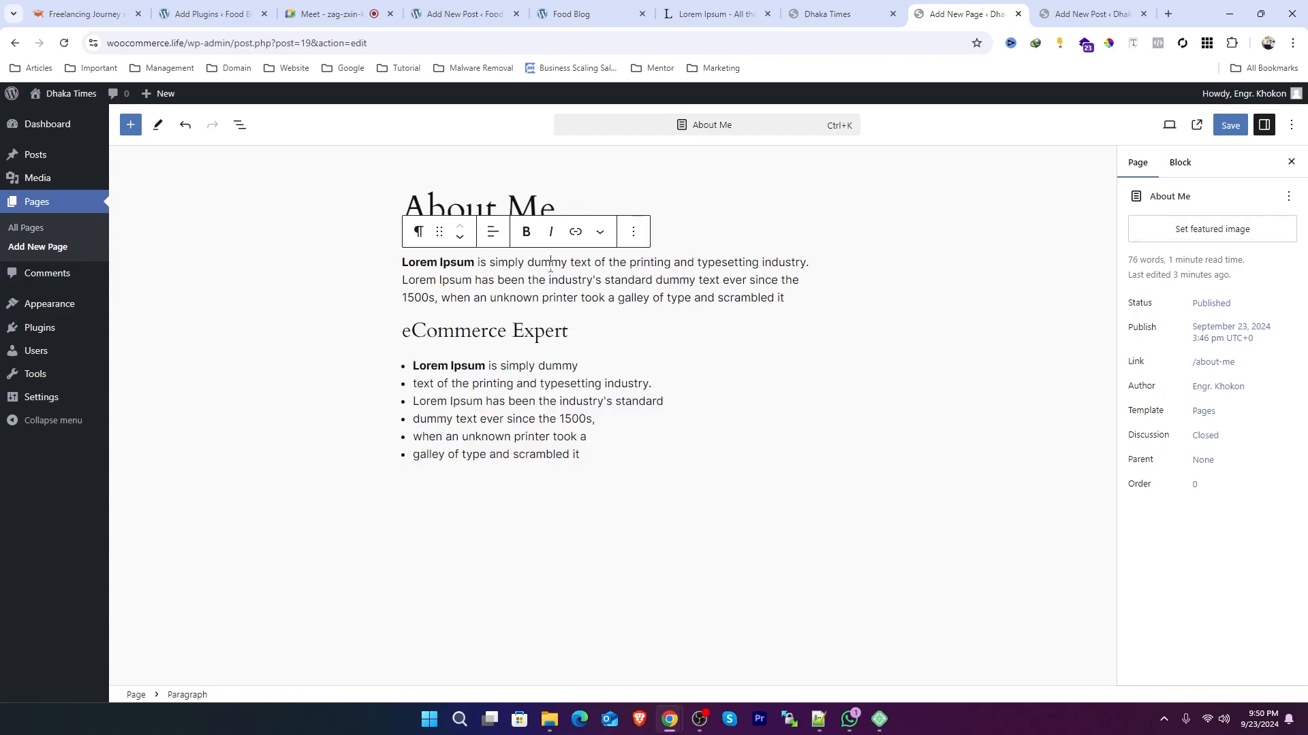
click(529, 337)
click(503, 384)
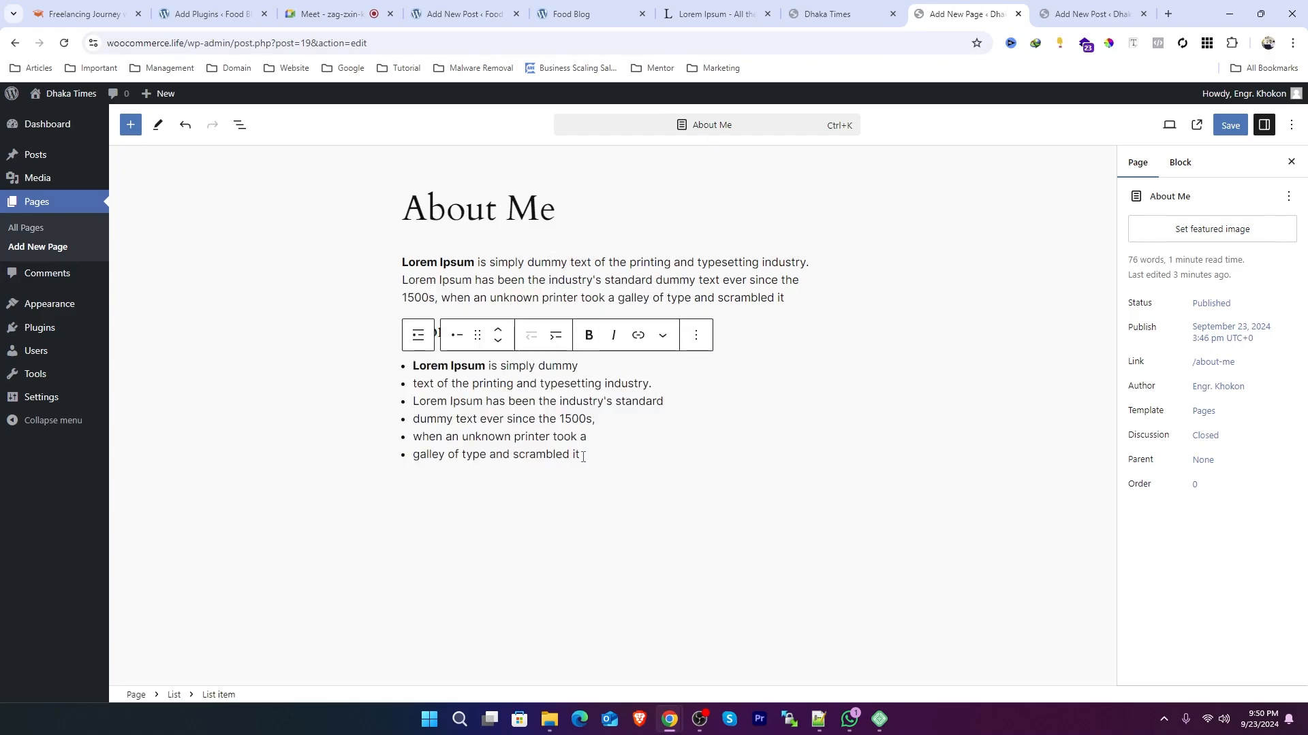
click(494, 264)
click(597, 456)
key(Return)
key(Return)
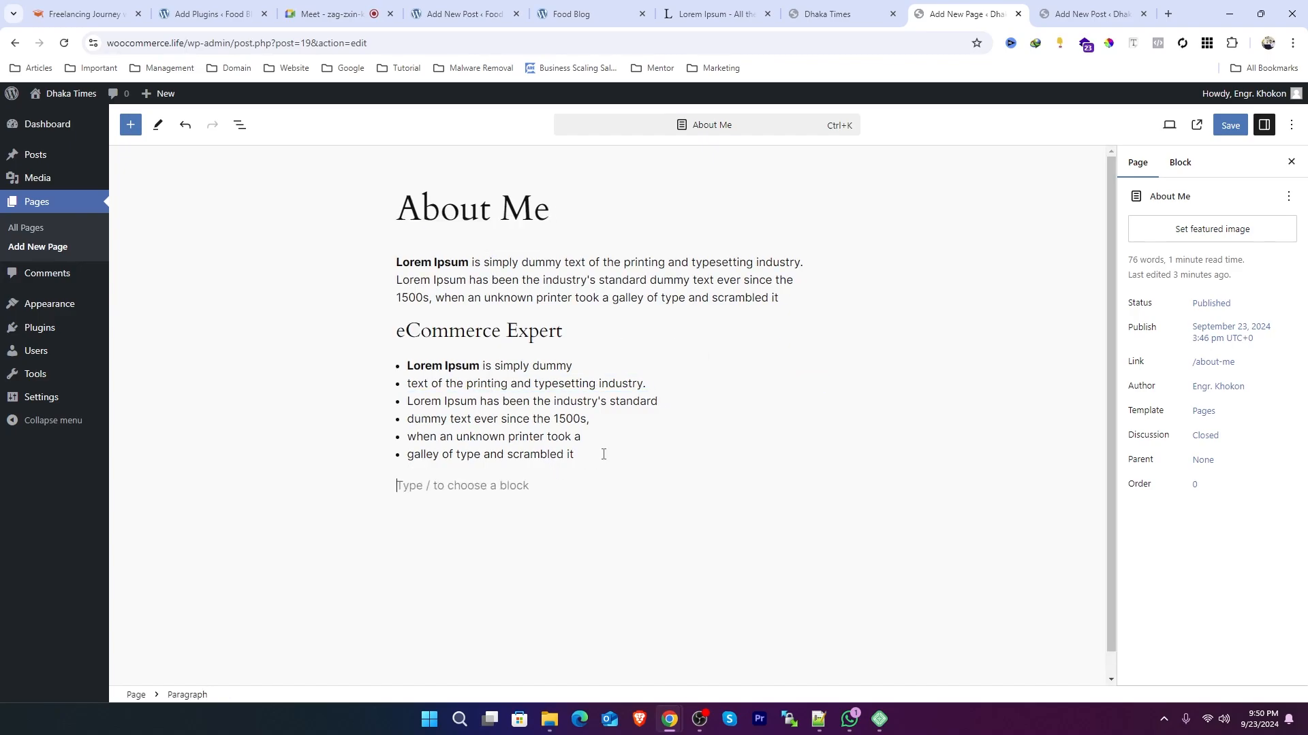
text(/)
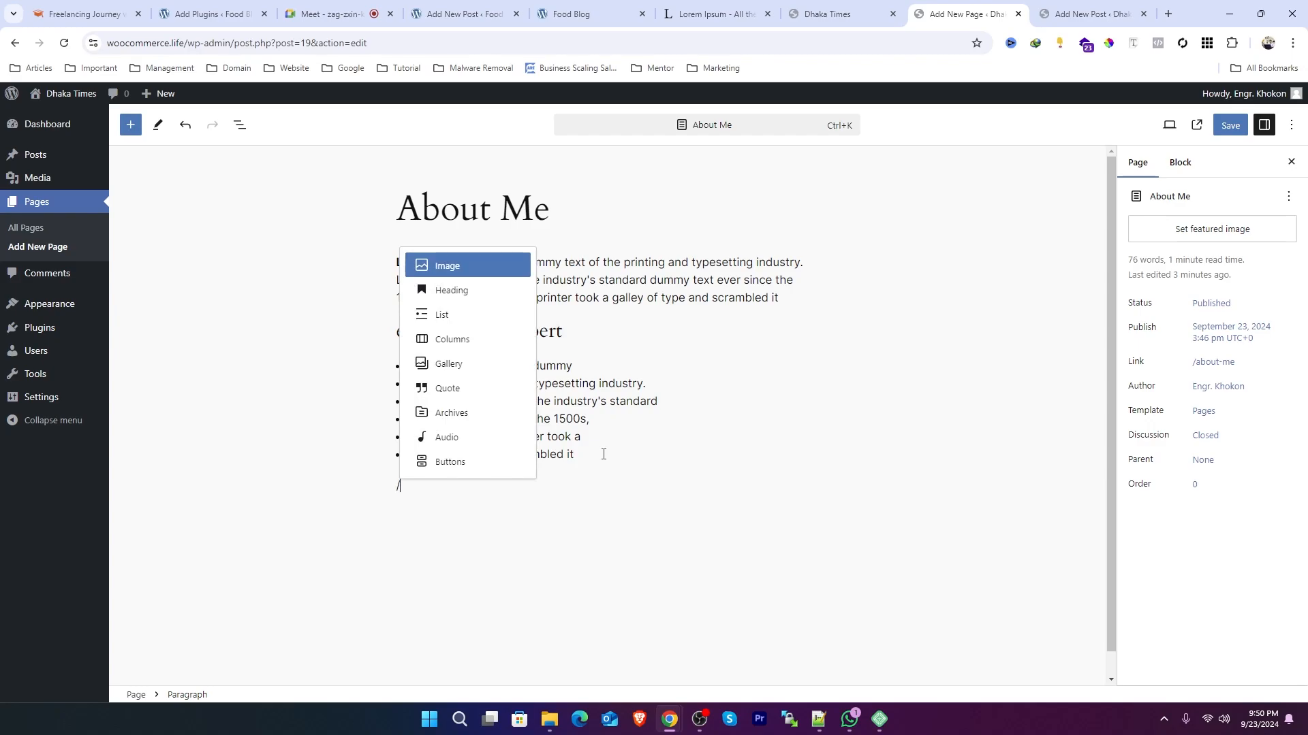
click(521, 270)
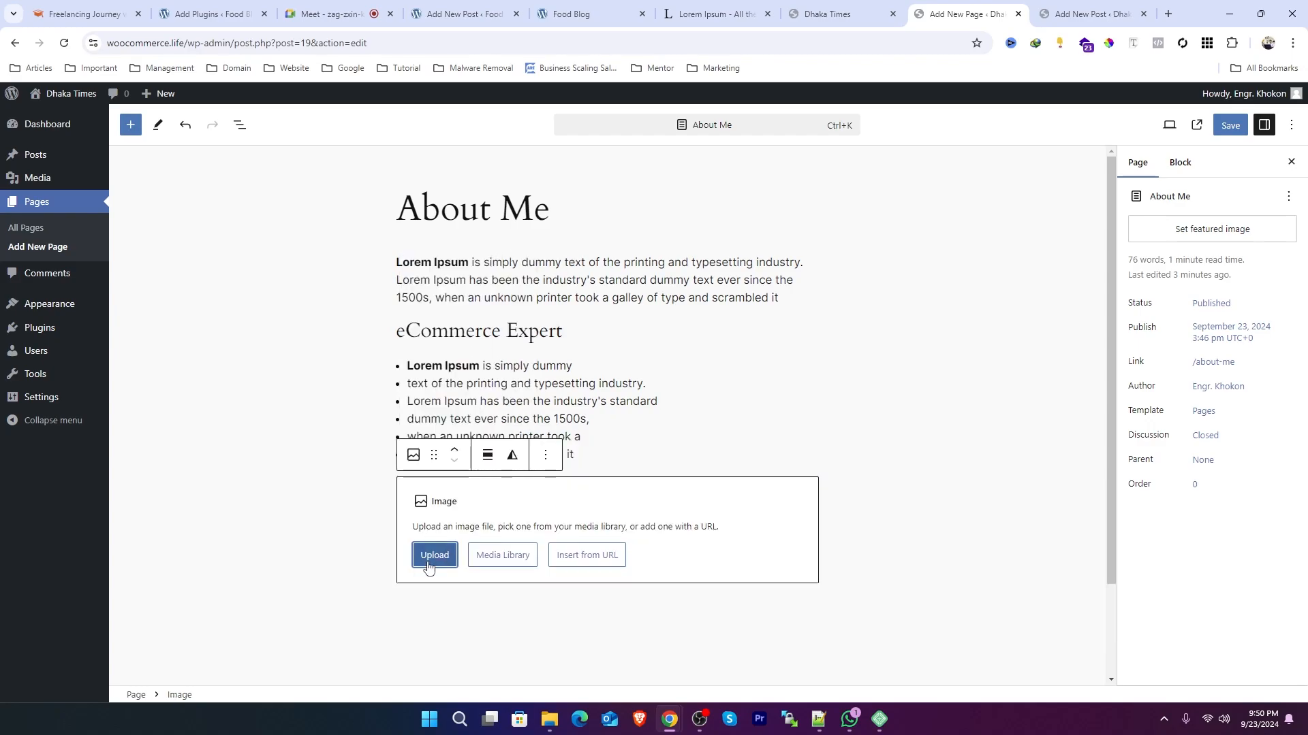
Step: Pick the woman's photo from the media library and crop it to about 1280 by 1040 pixels, saving the edits
click(510, 558)
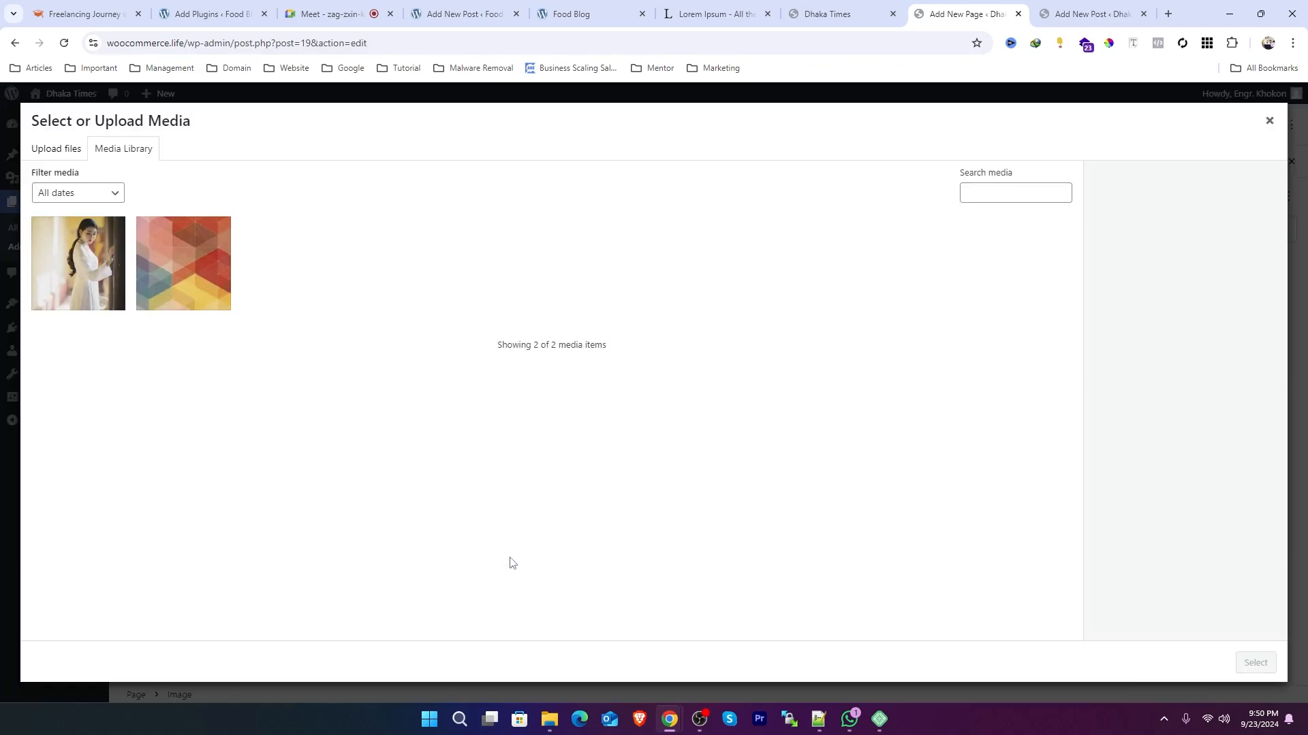
click(112, 289)
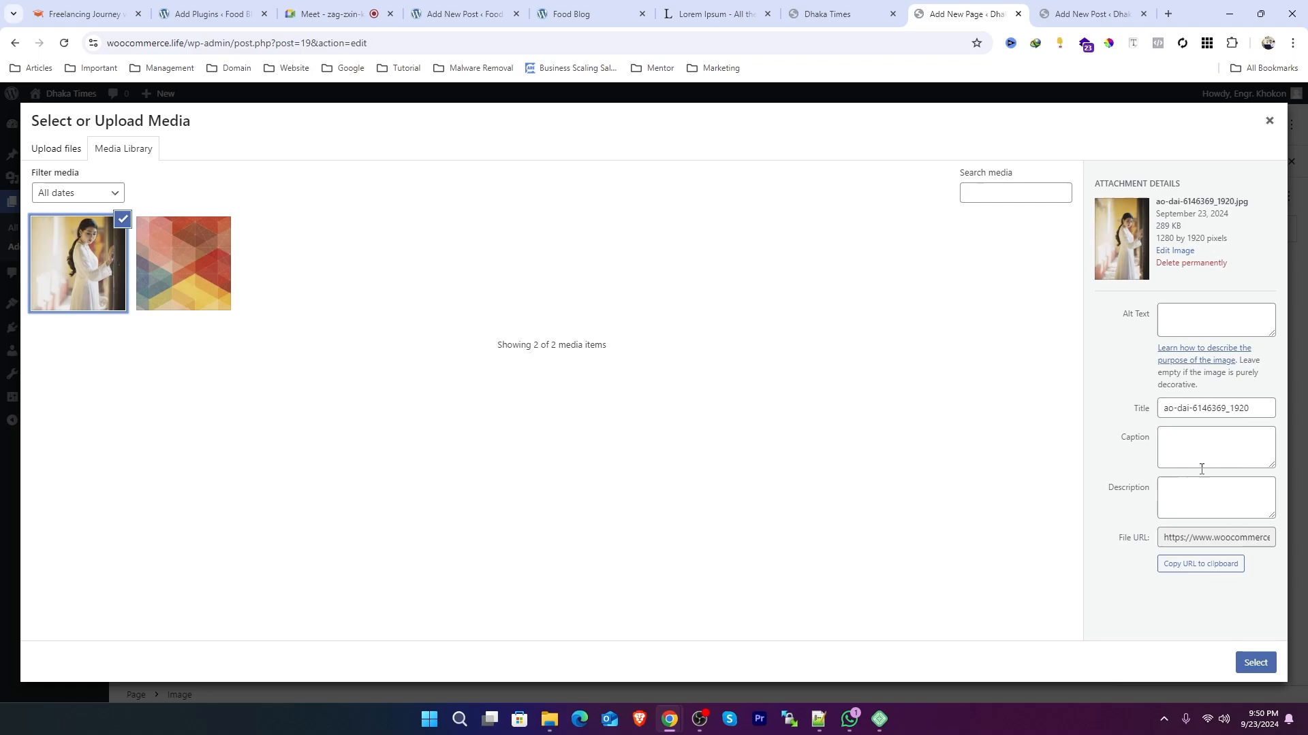
click(1176, 251)
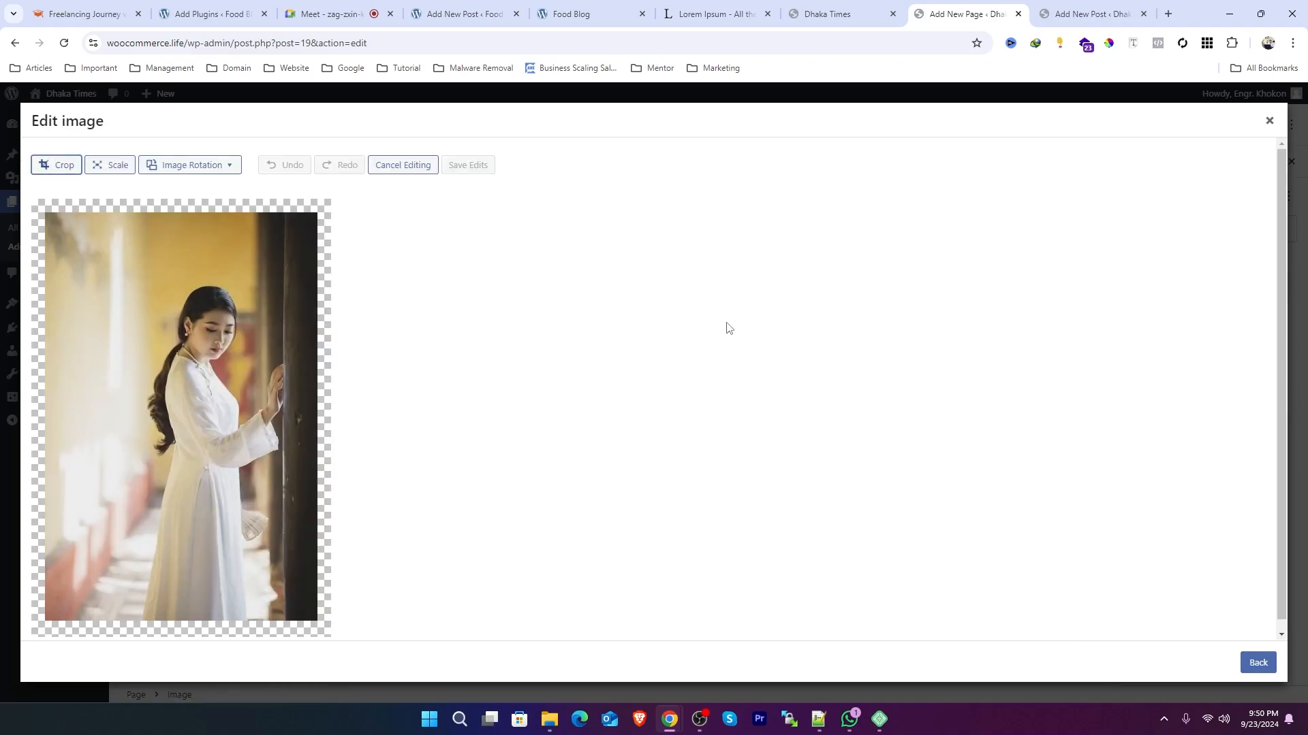
click(216, 171)
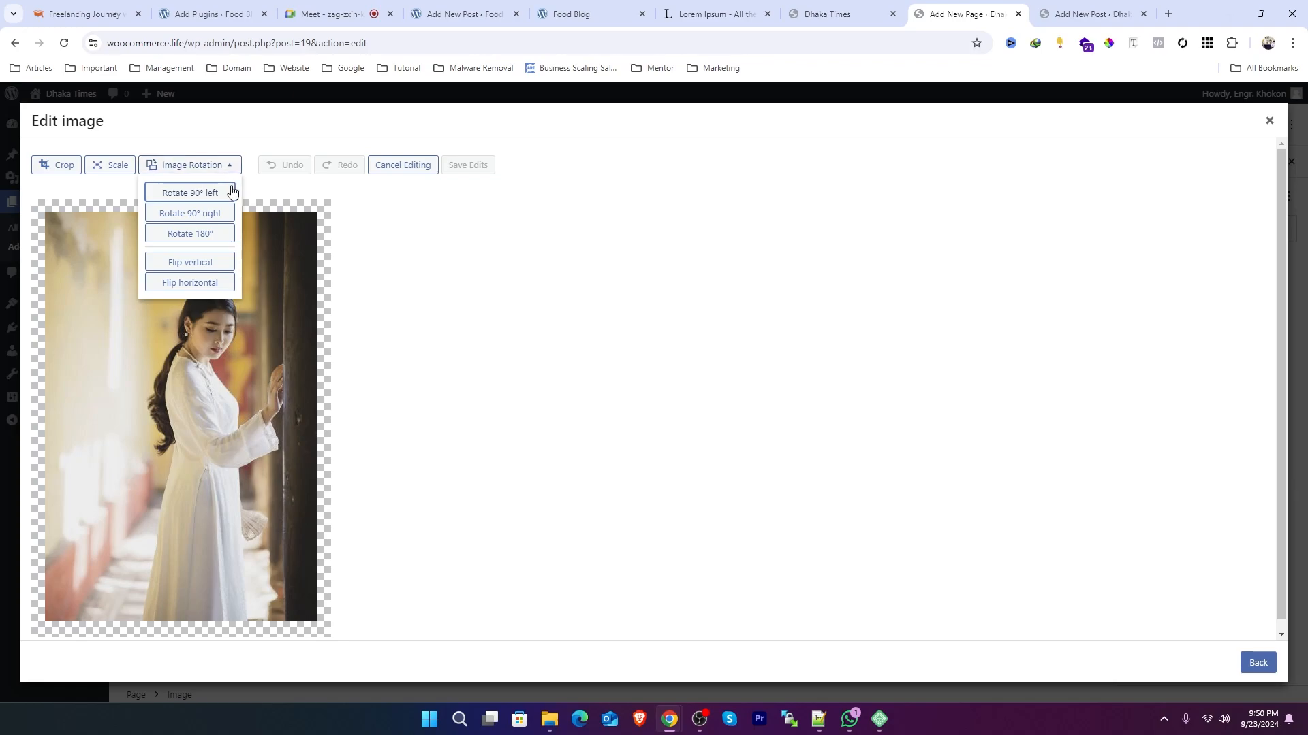
click(48, 165)
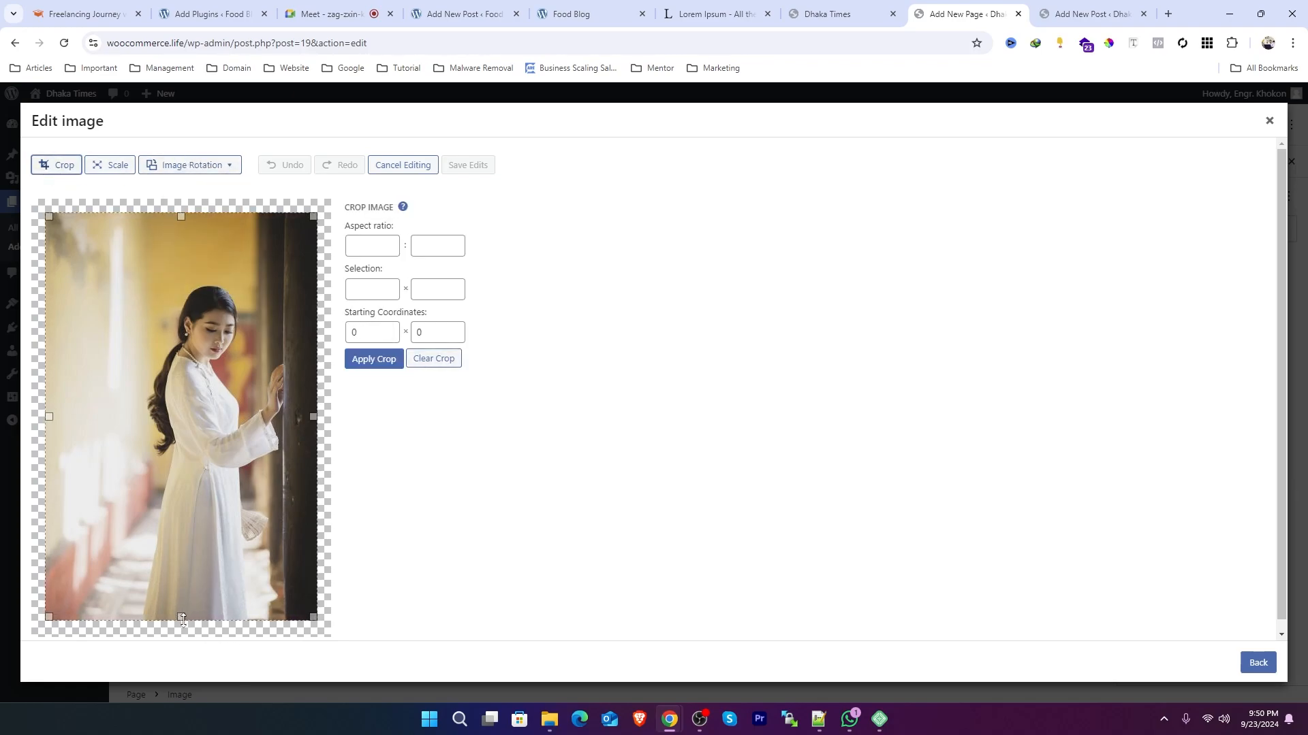
drag(182, 616, 199, 493)
drag(49, 218, 39, 272)
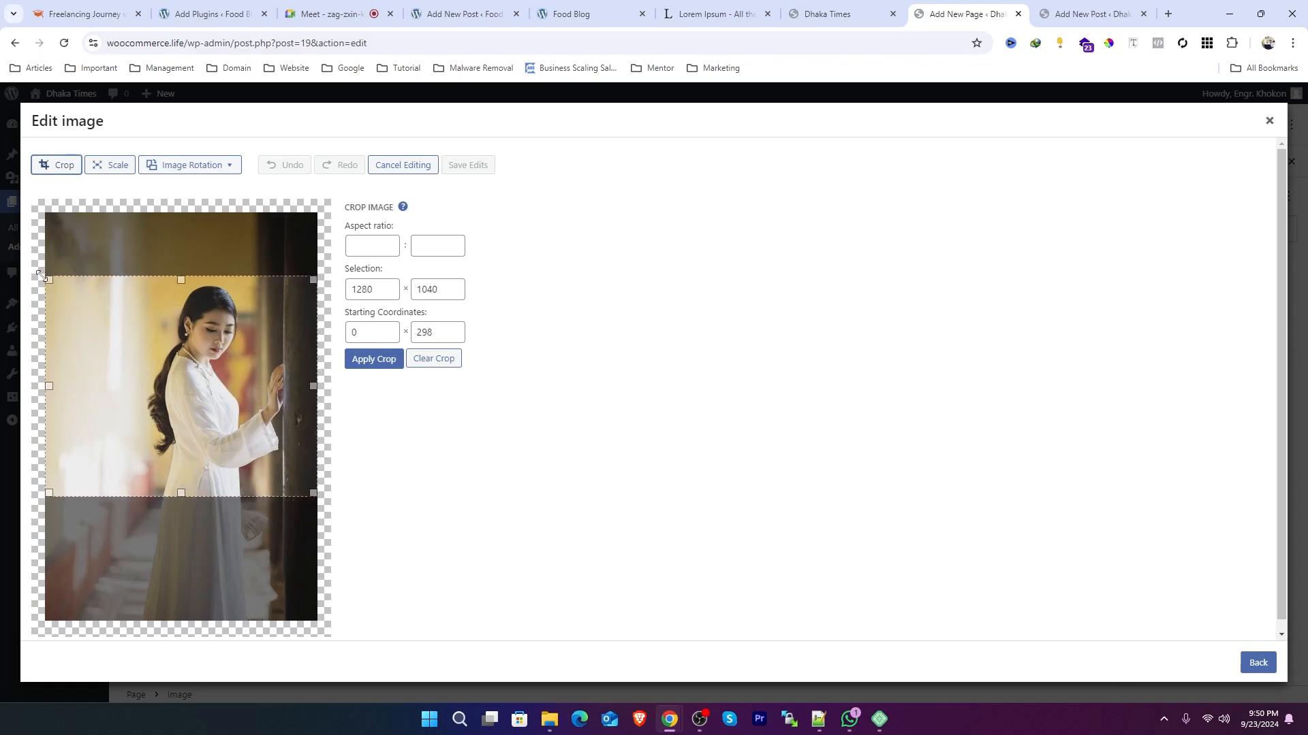
click(378, 361)
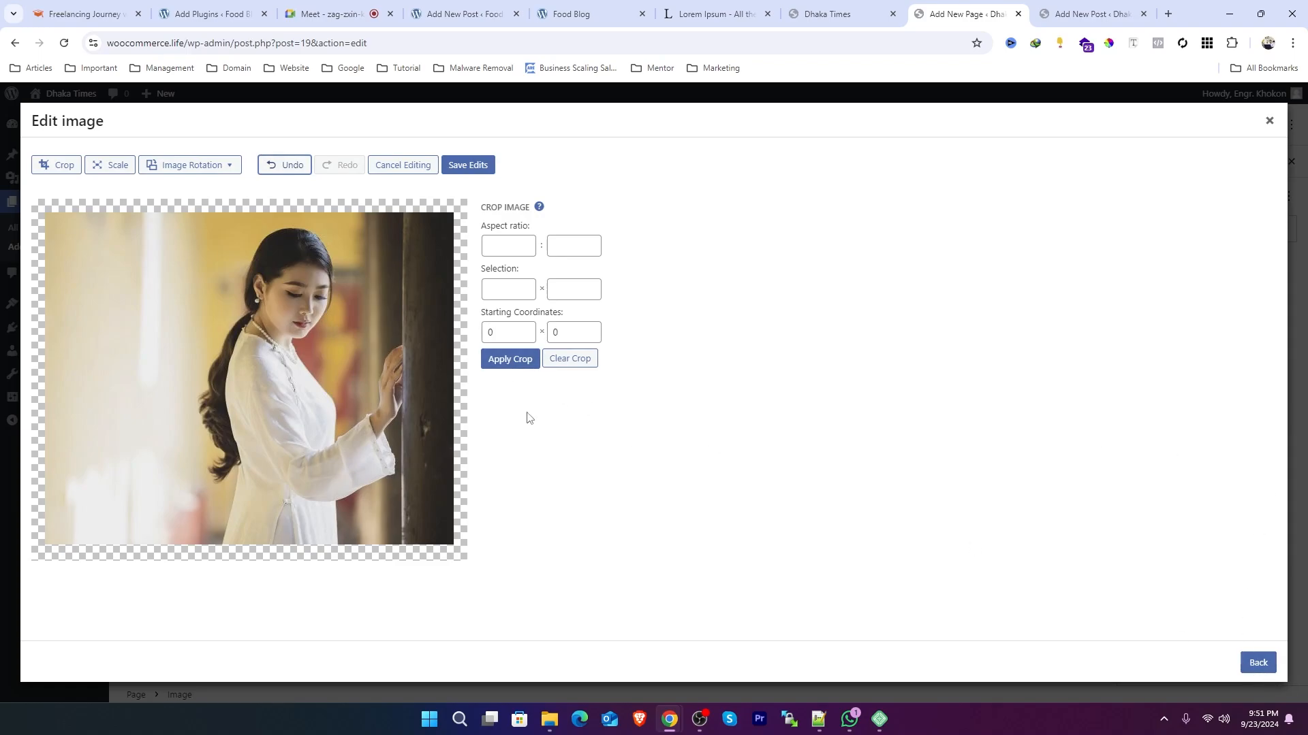
click(481, 167)
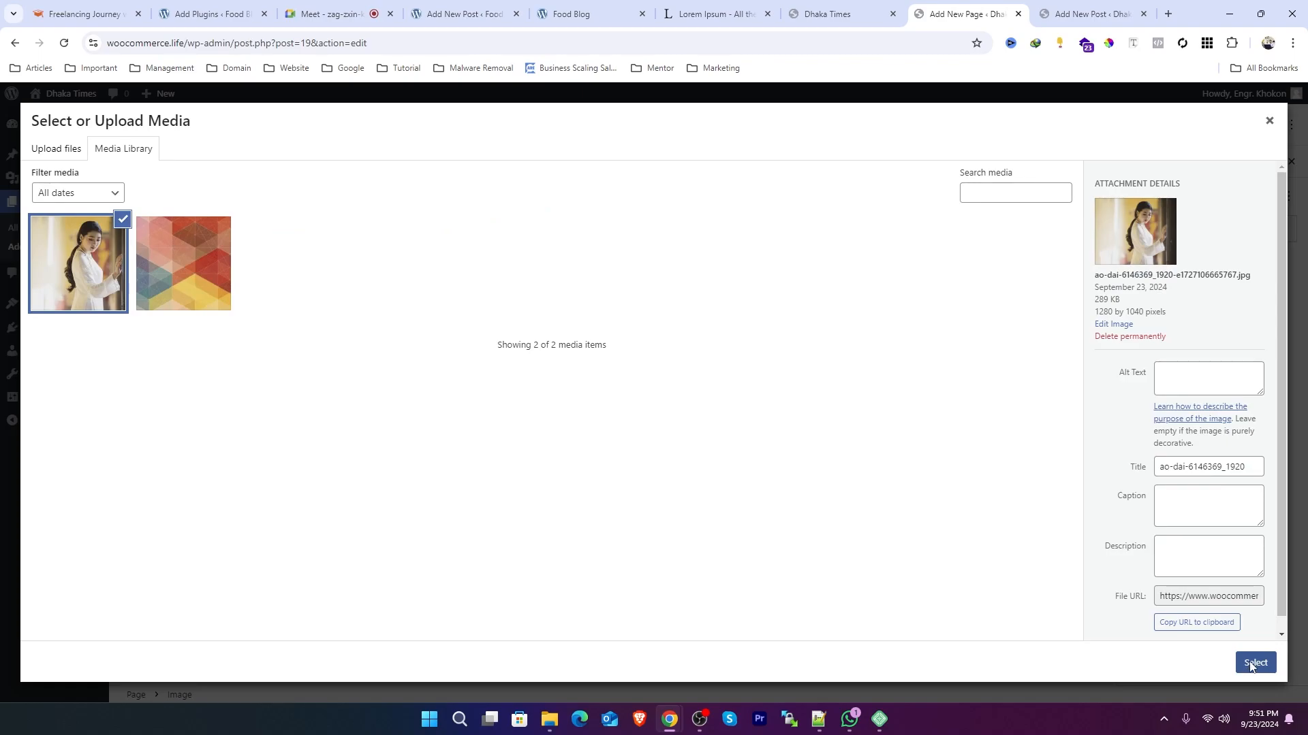
Step: Insert the cropped photo into the Image block below the list
click(1255, 663)
scroll(926, 429, down, 3)
scroll(632, 462, up, 1)
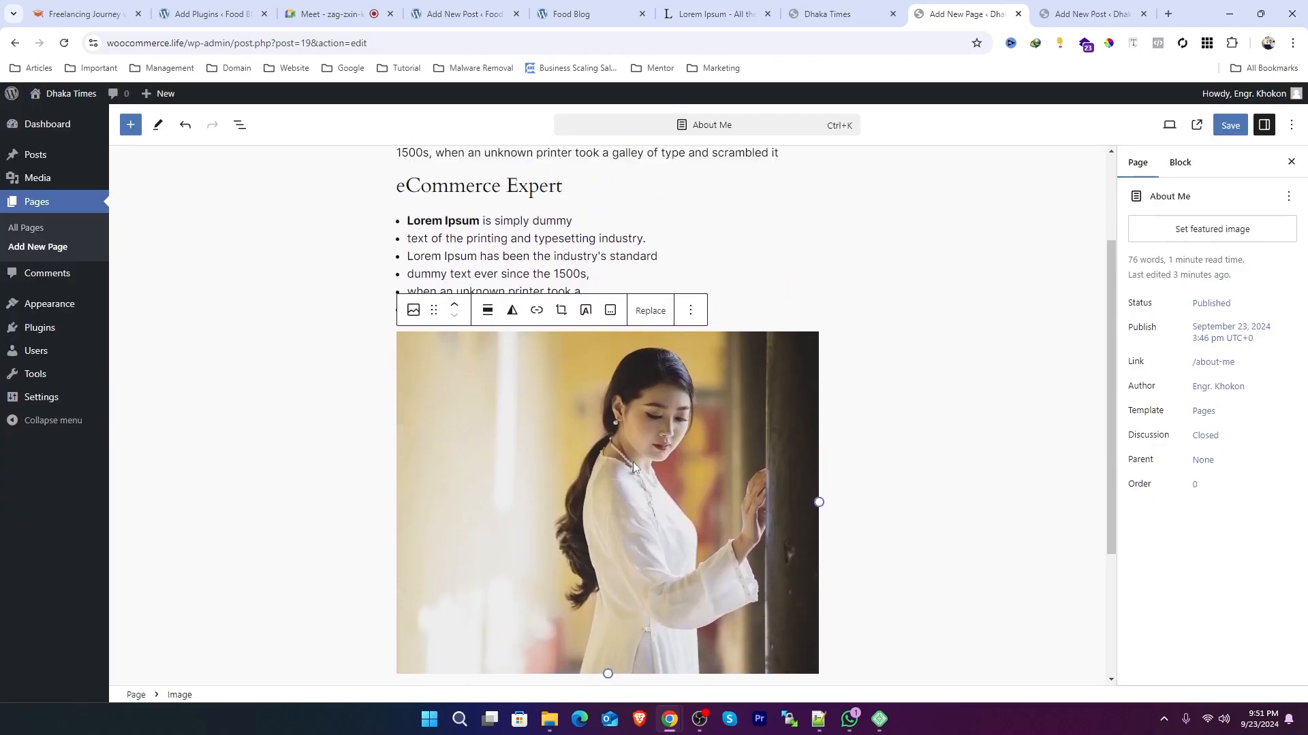
Step: Select the paragraph, heading, list and image blocks in turn to compare their page and block settings
click(495, 261)
scroll(585, 253, up, 3)
click(511, 250)
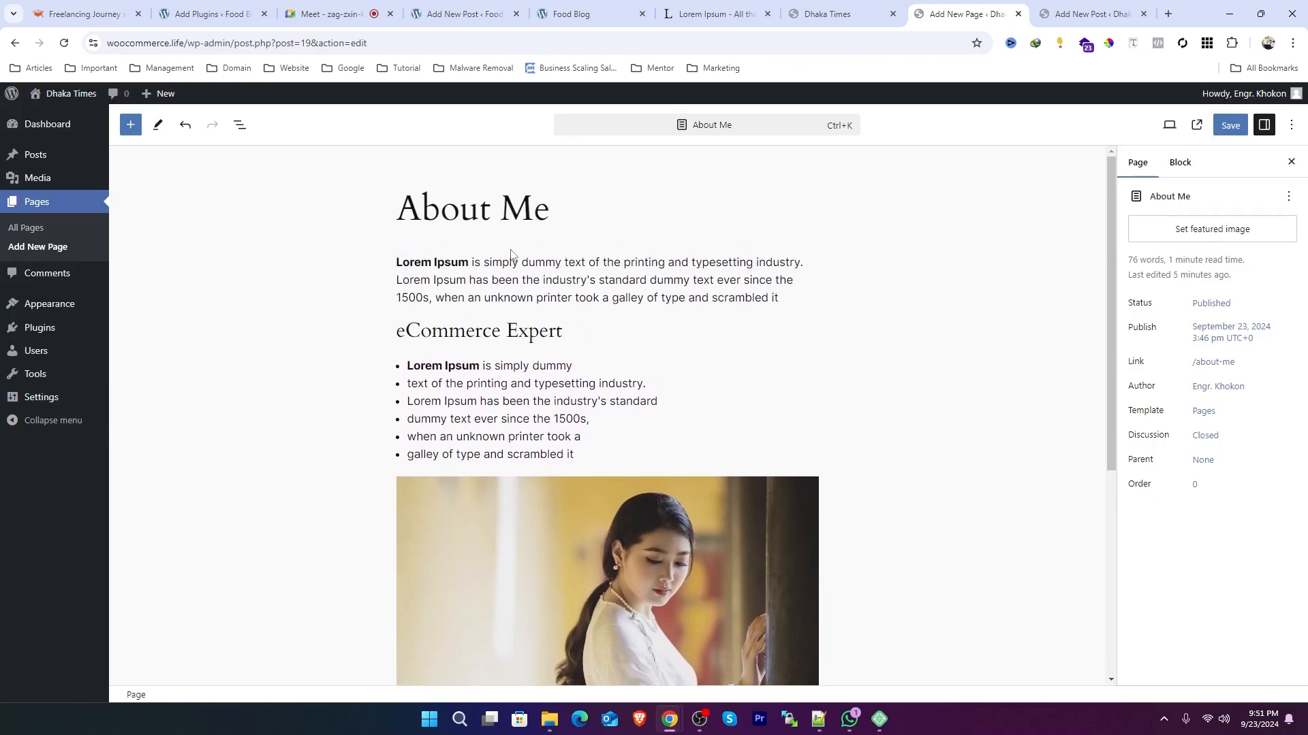
click(474, 328)
scroll(613, 497, down, 1)
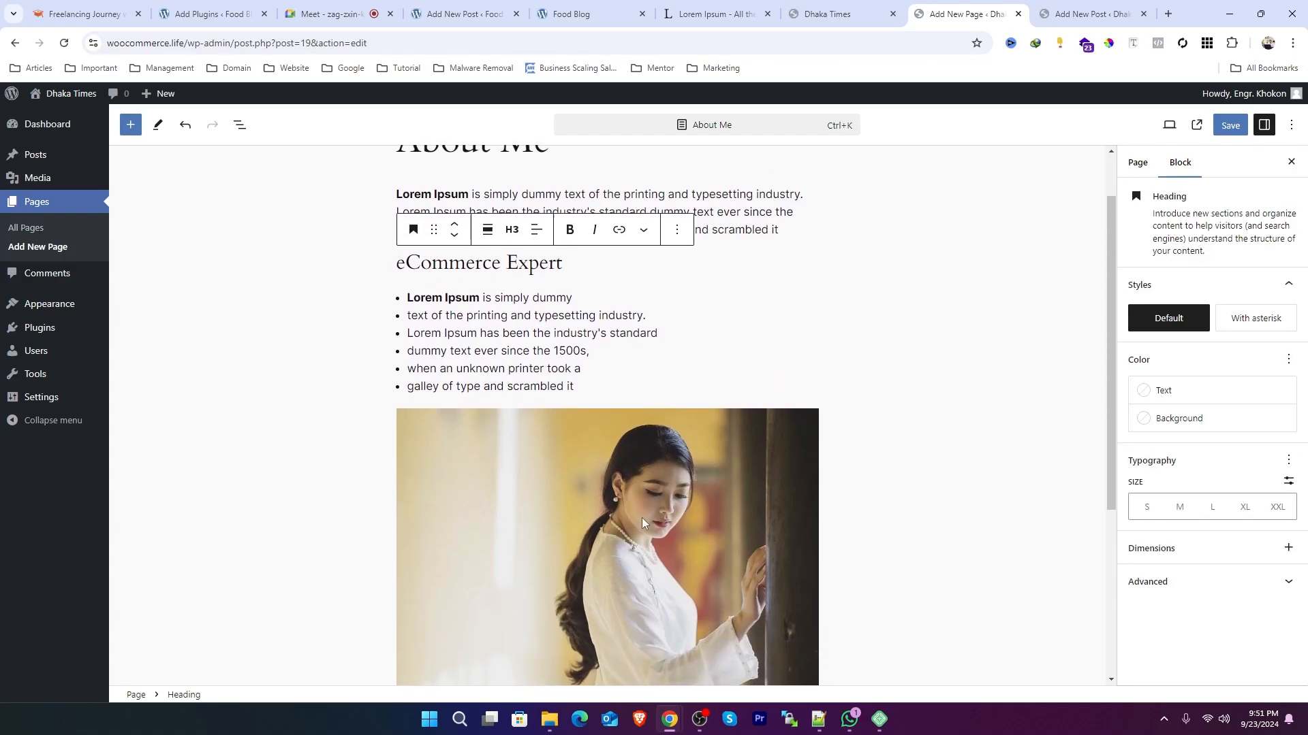
click(642, 518)
click(517, 296)
key(Up)
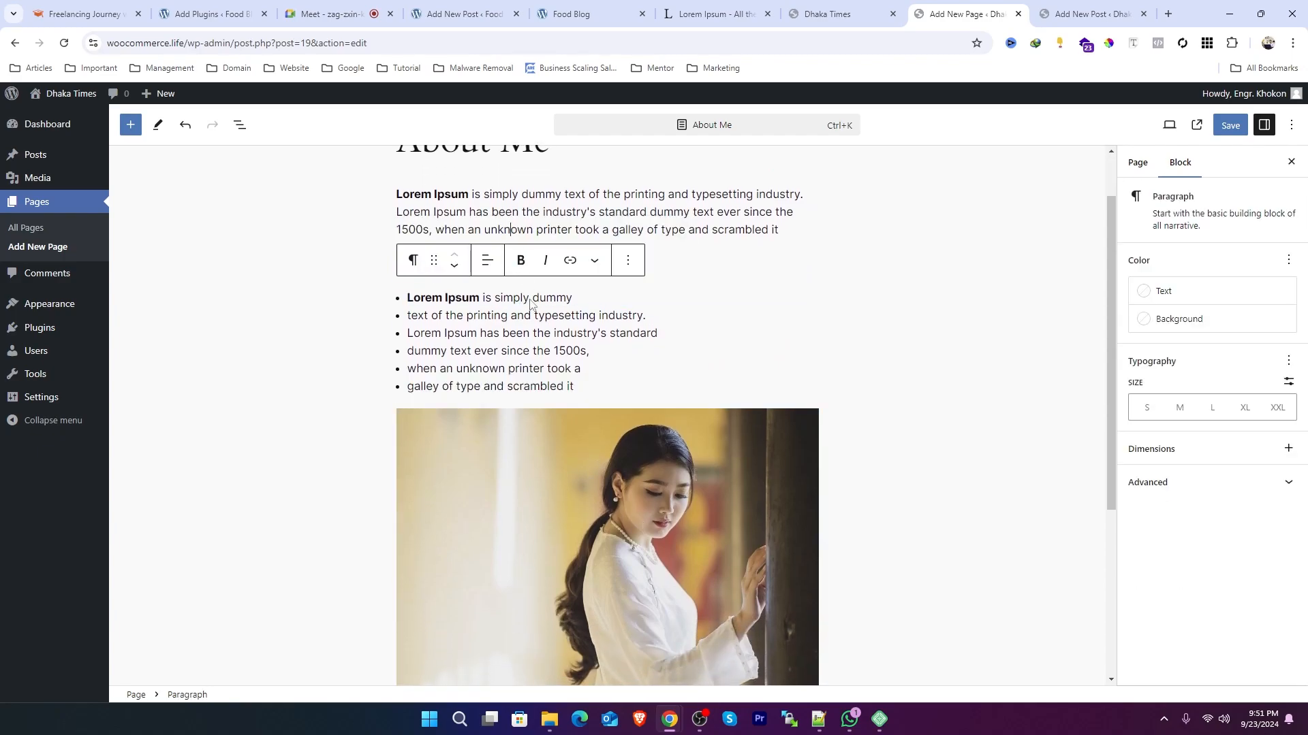
click(483, 332)
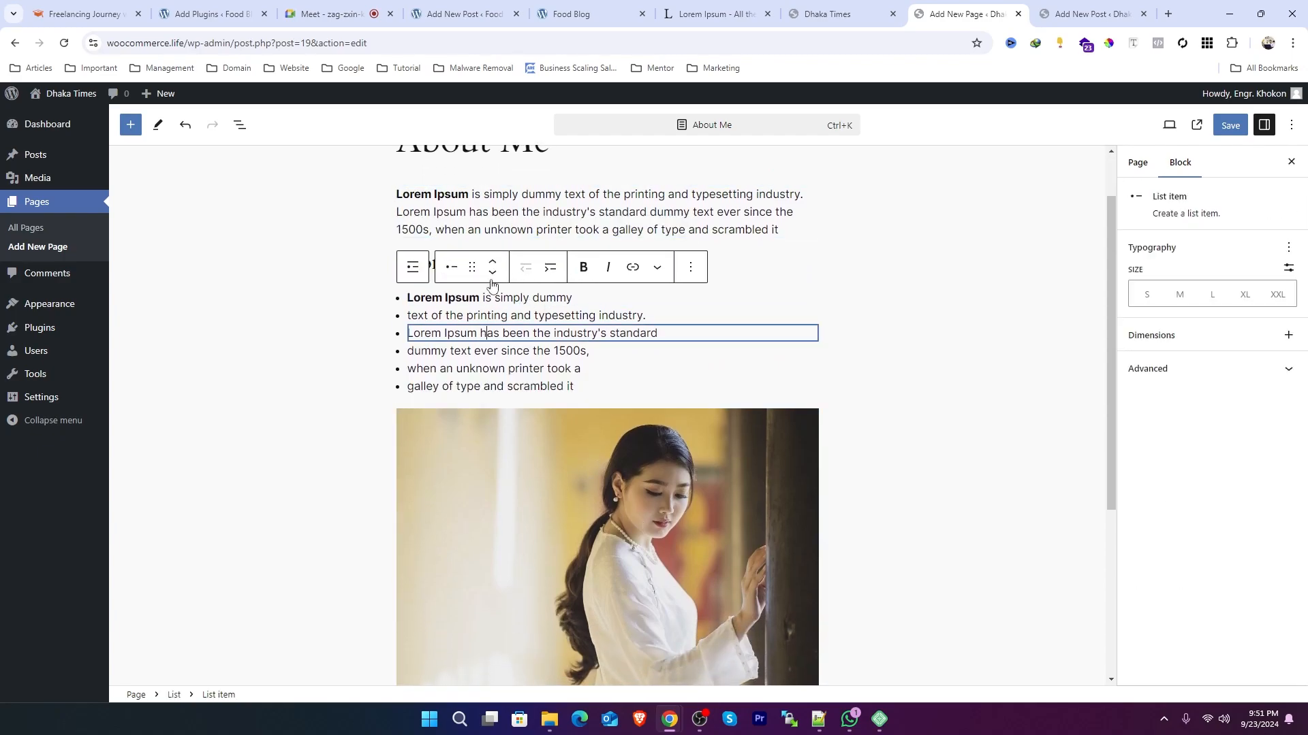
click(711, 230)
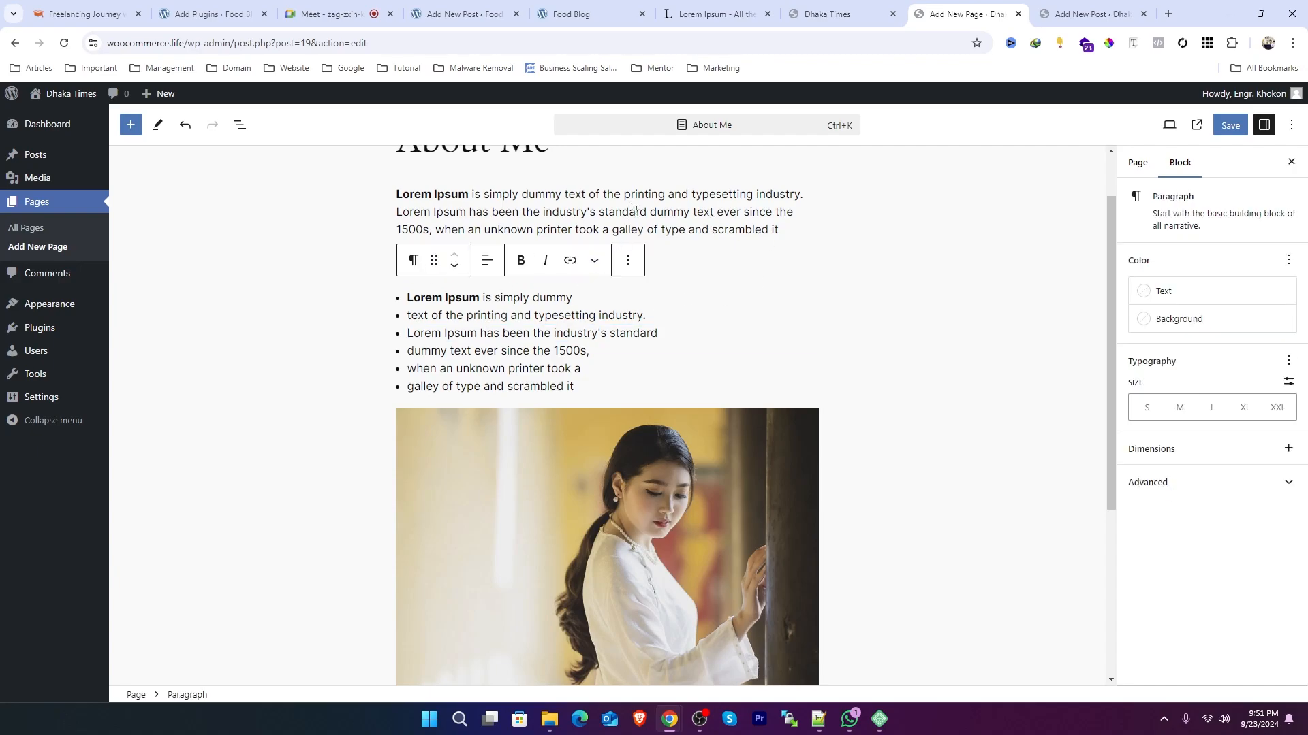
click(647, 446)
click(520, 265)
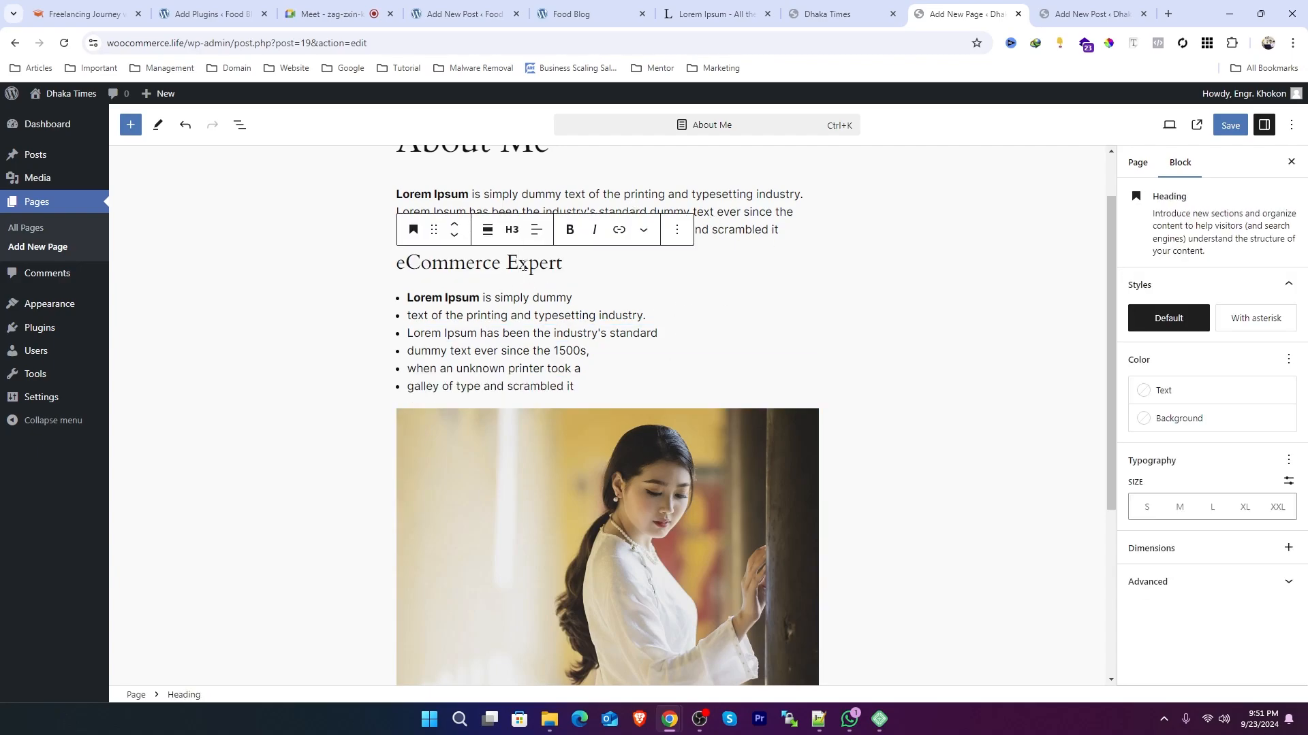
click(496, 314)
click(583, 212)
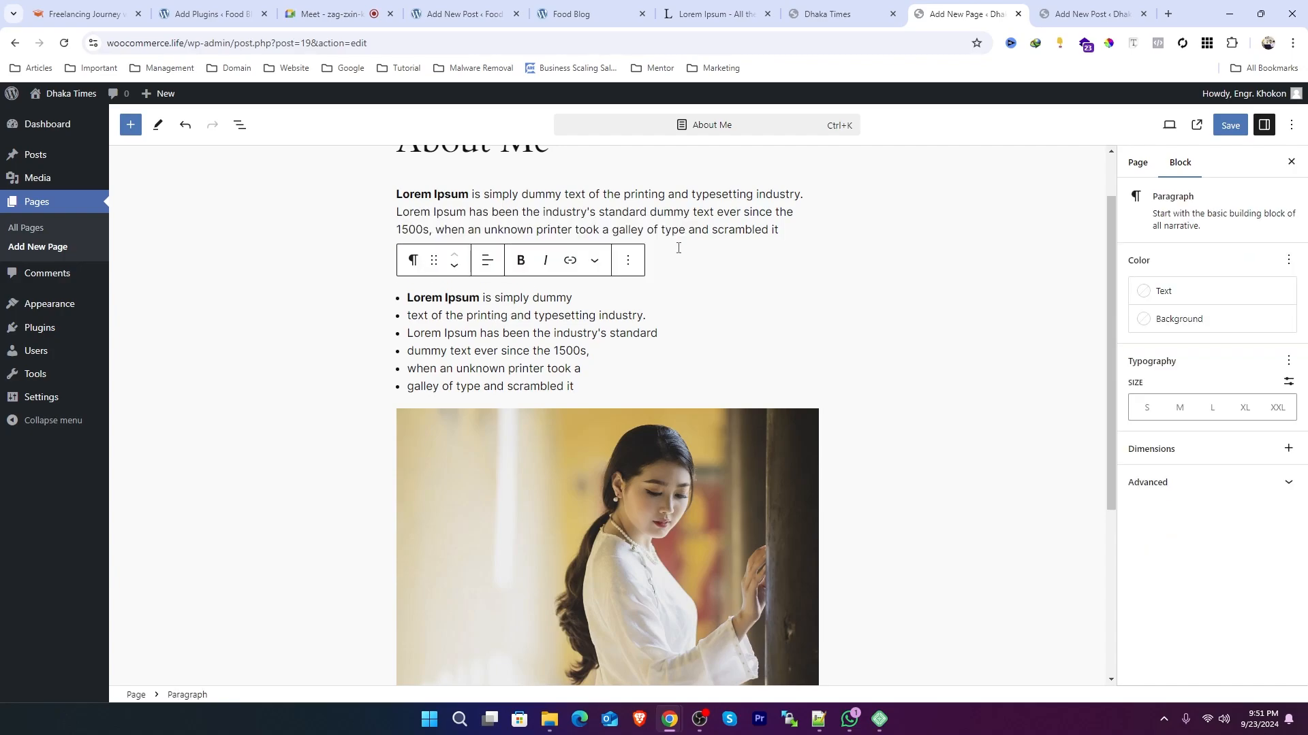
scroll(615, 383, up, 1)
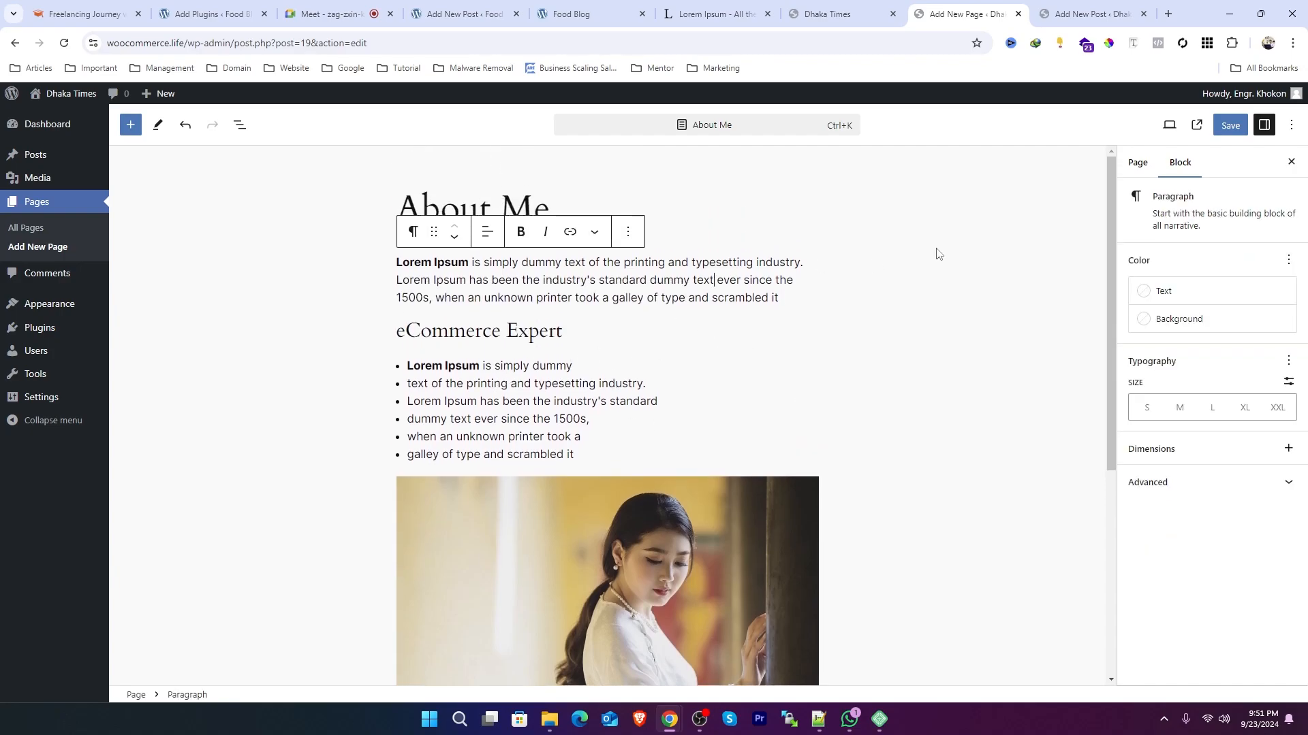
click(1137, 162)
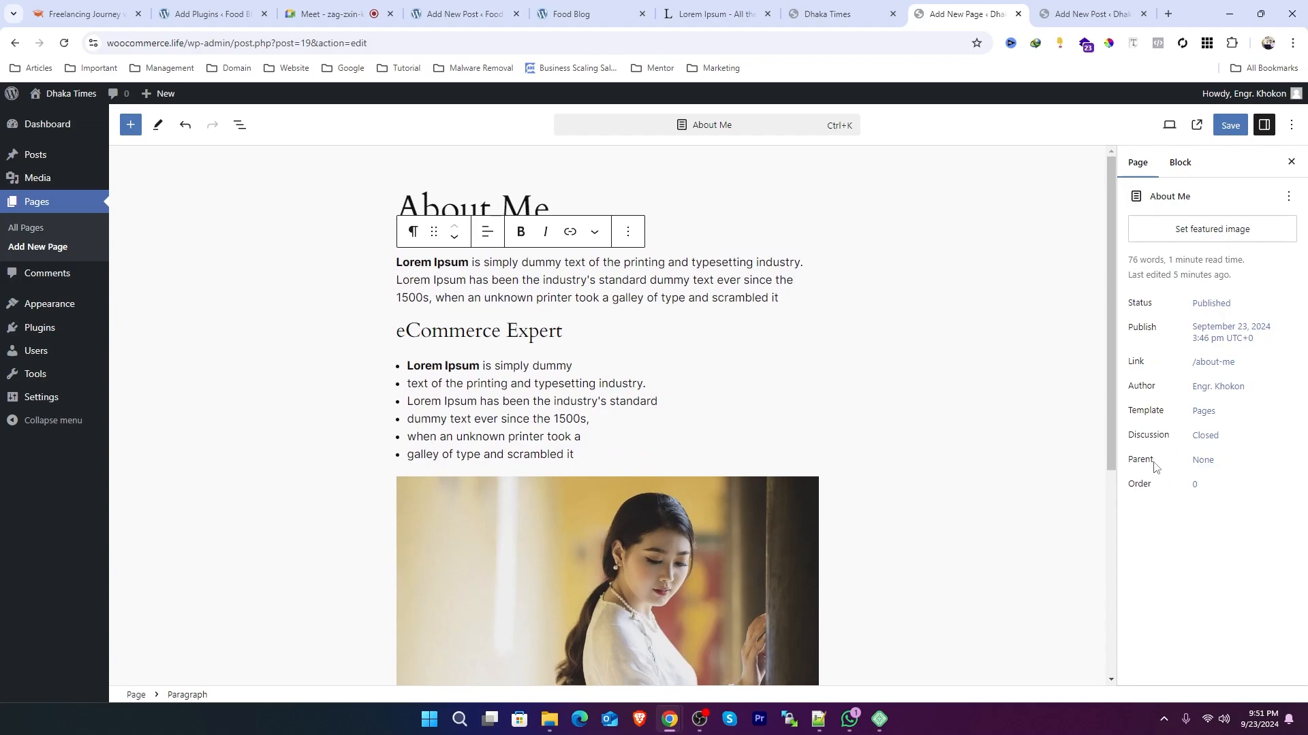
click(491, 330)
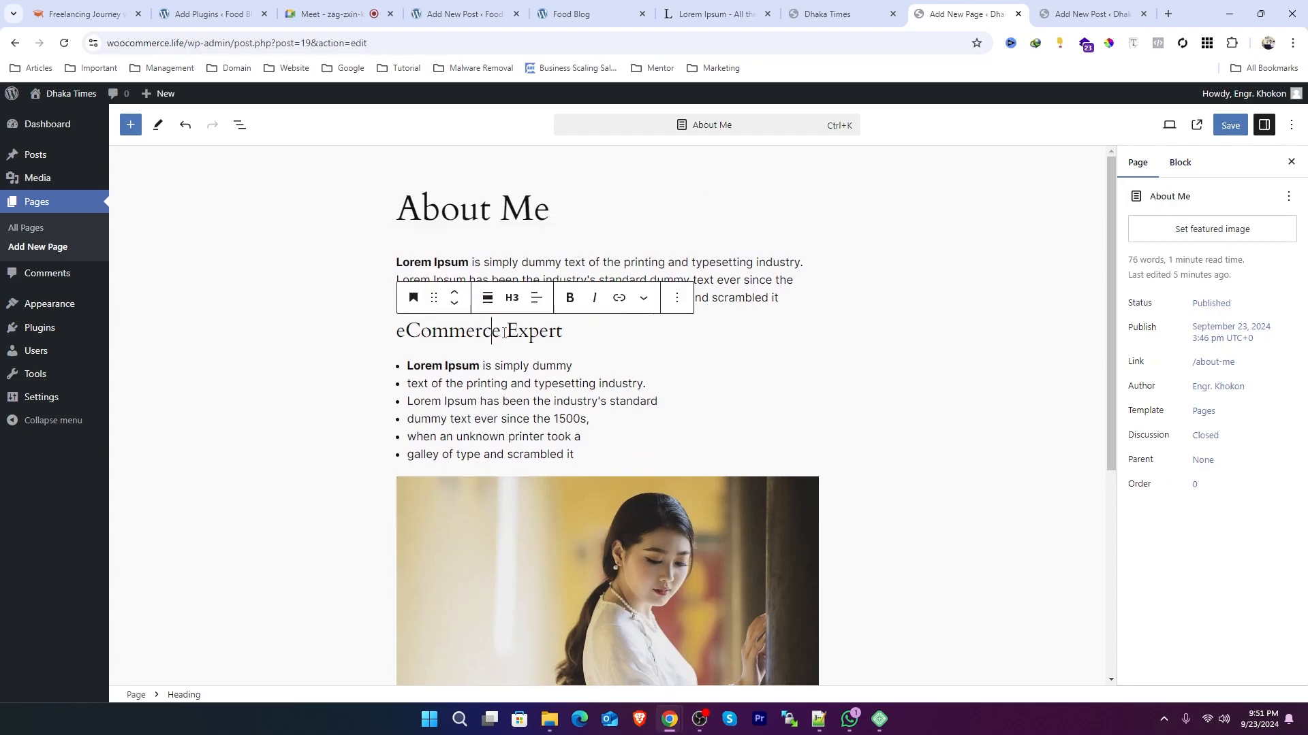
click(1183, 164)
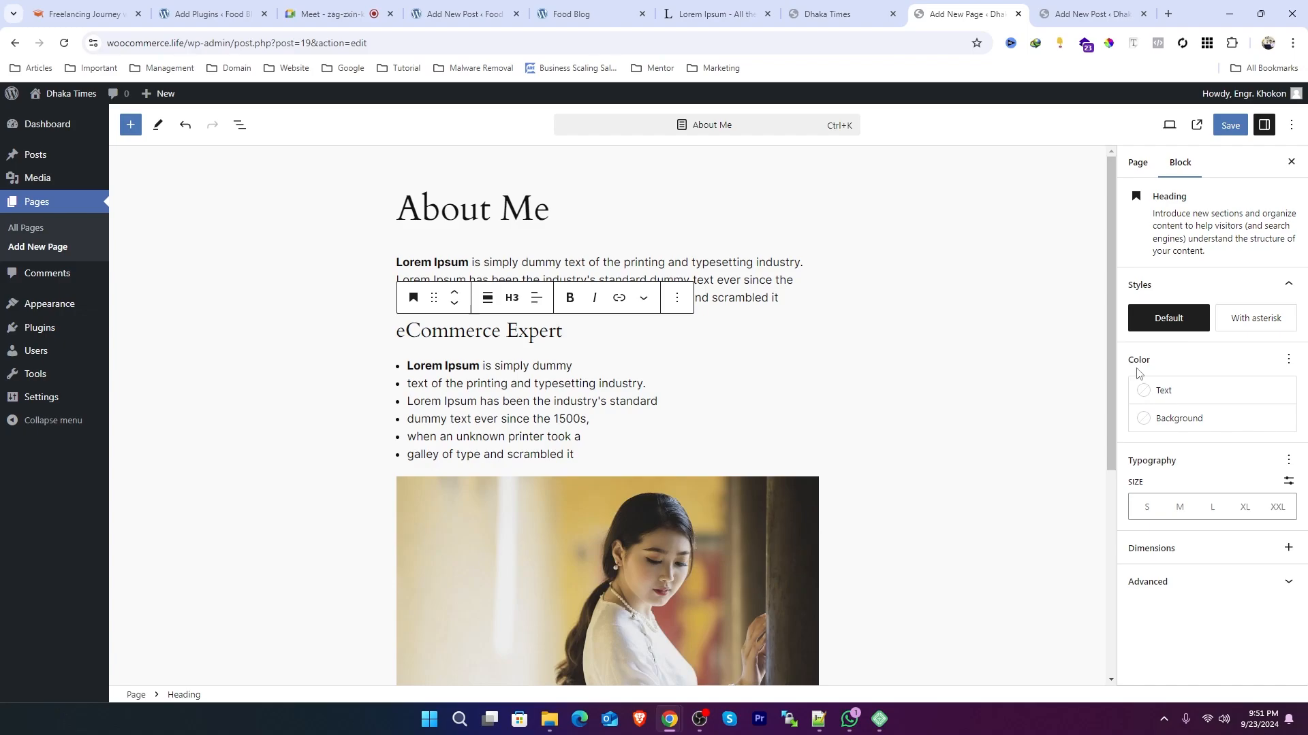
scroll(747, 388, down, 3)
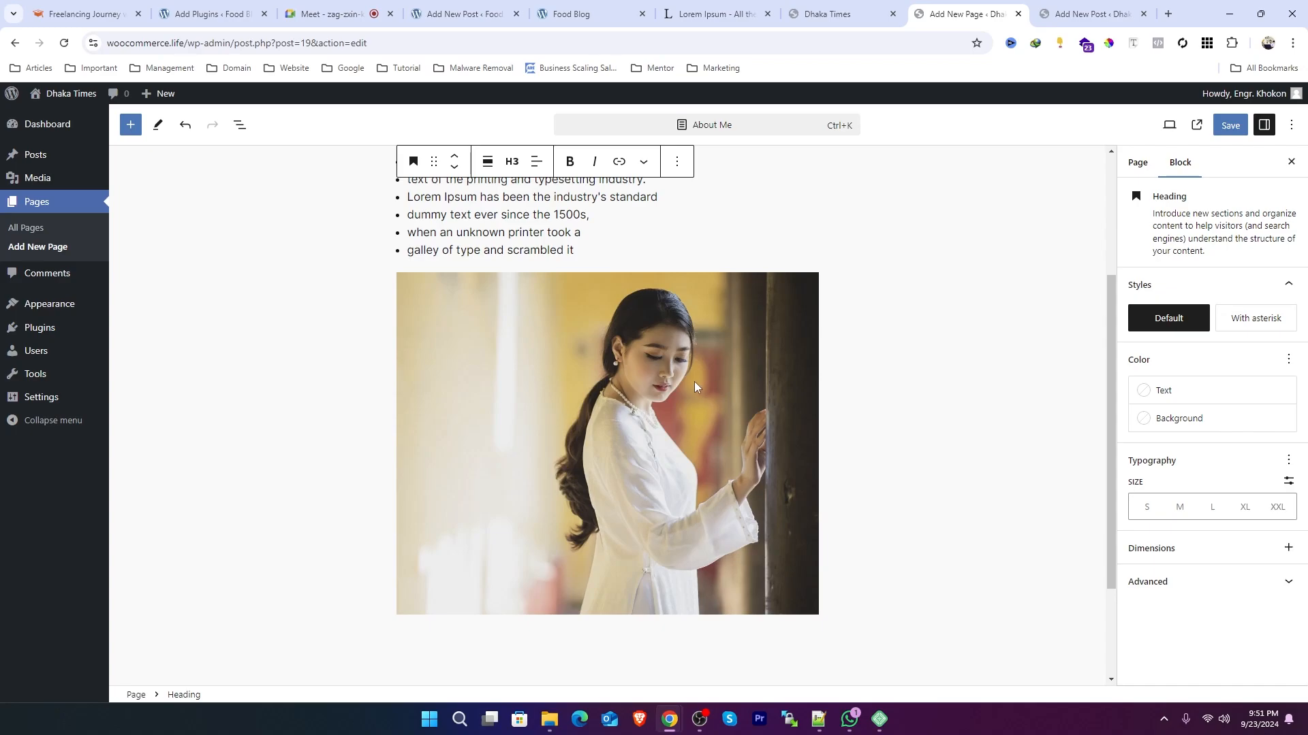
click(647, 402)
scroll(647, 401, up, 2)
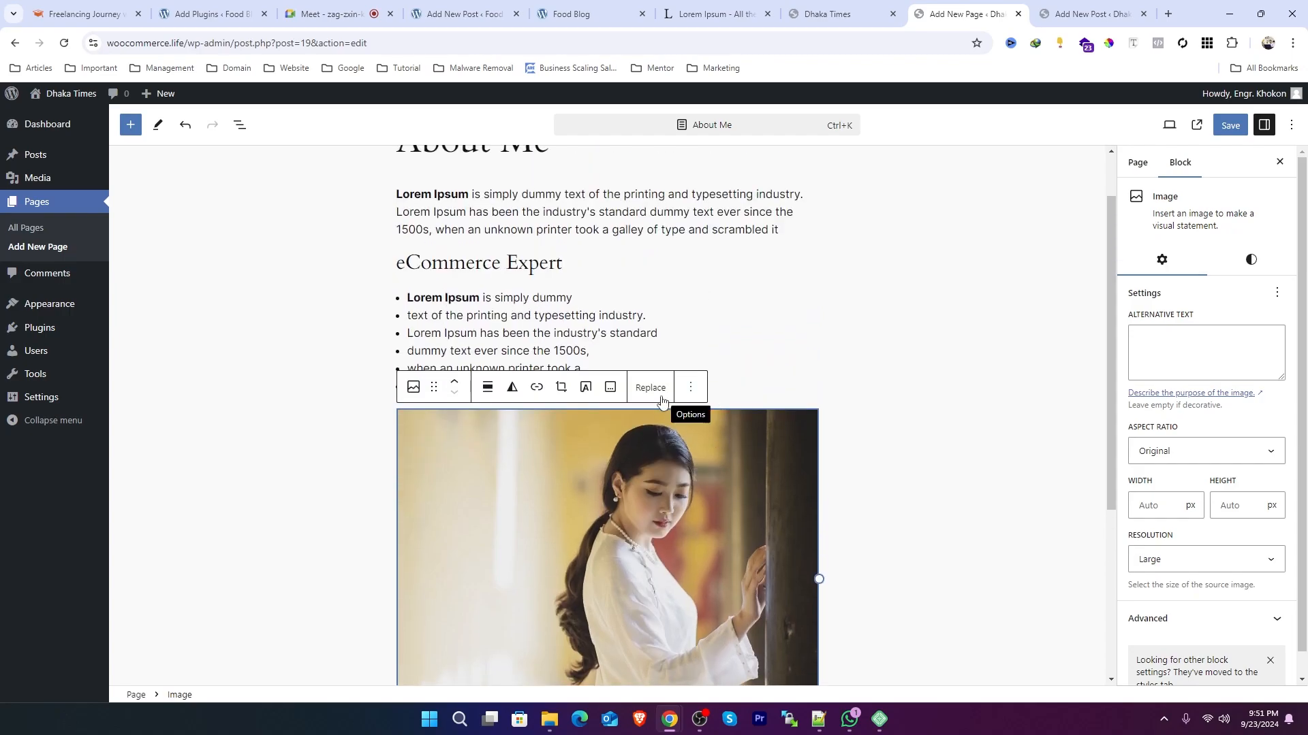
click(516, 265)
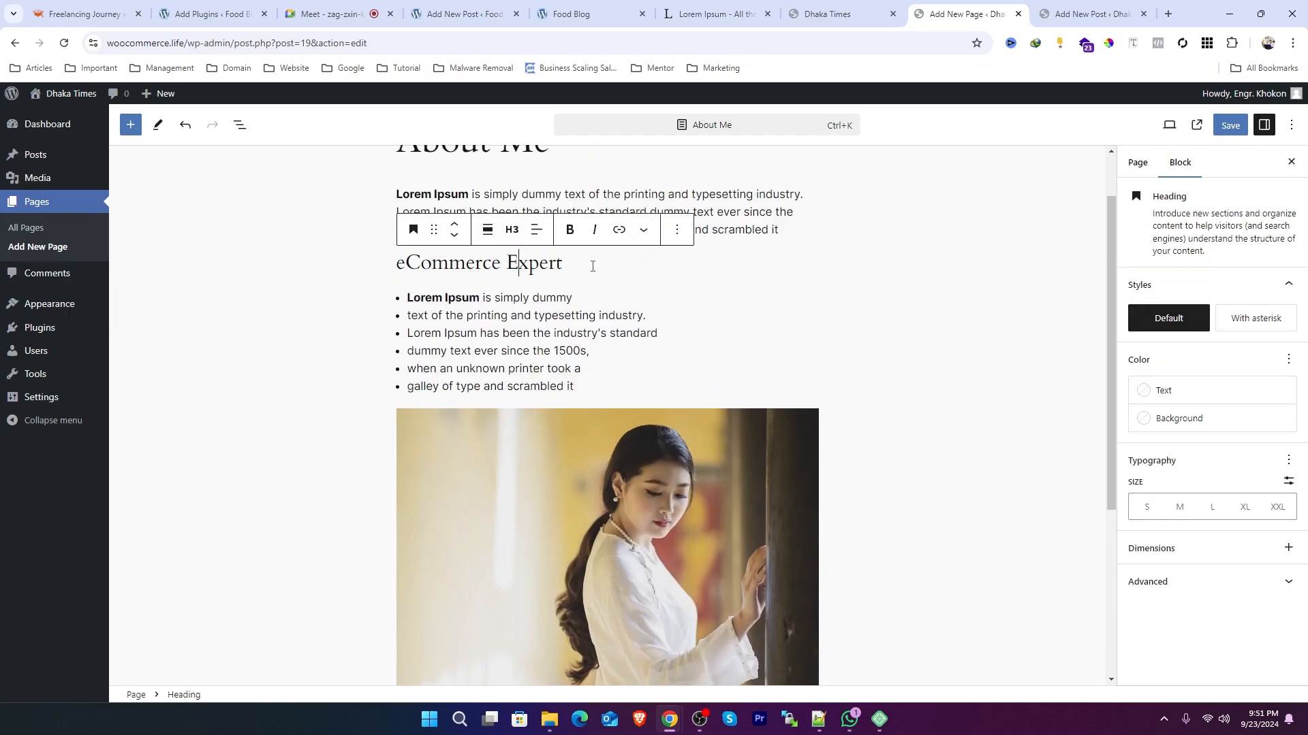
Step: Give the eCommerce Expert heading a gradient background, trying several theme gradients and settling on the grey one
drag(585, 265, 397, 256)
click(464, 270)
click(1172, 429)
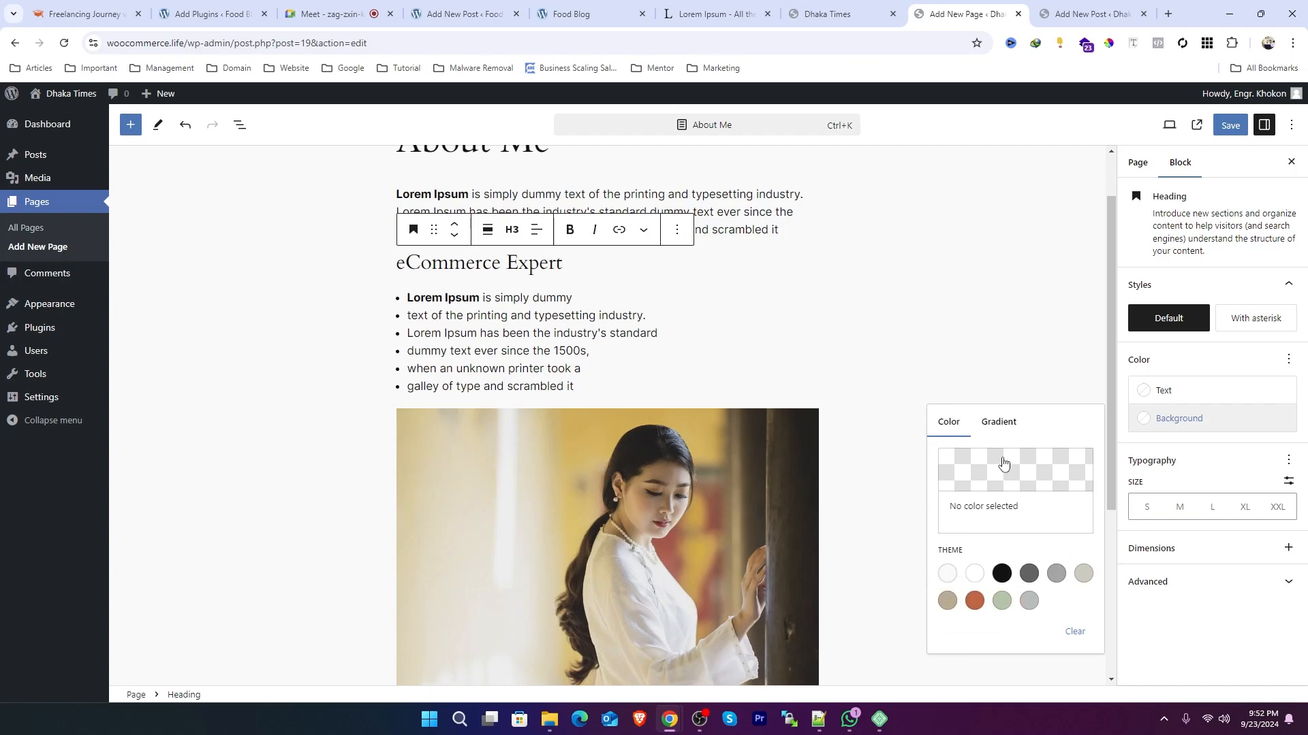
click(995, 425)
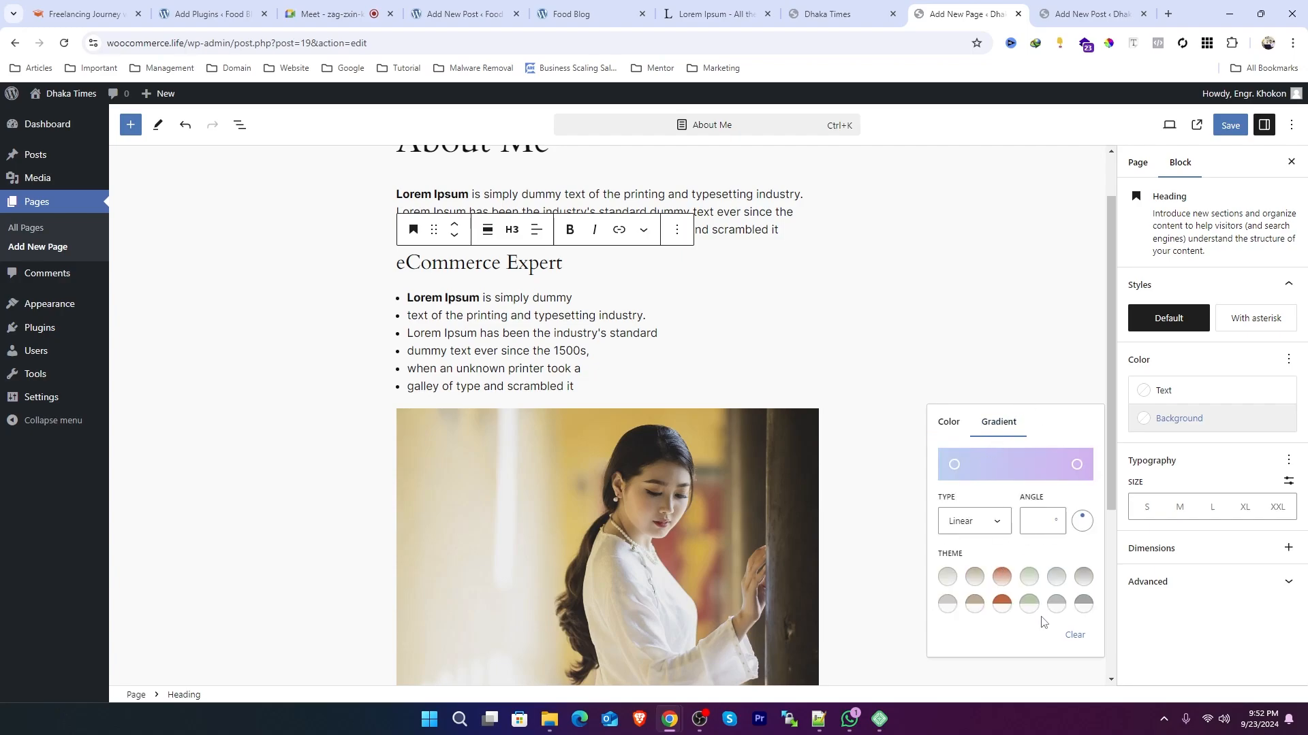
click(1001, 577)
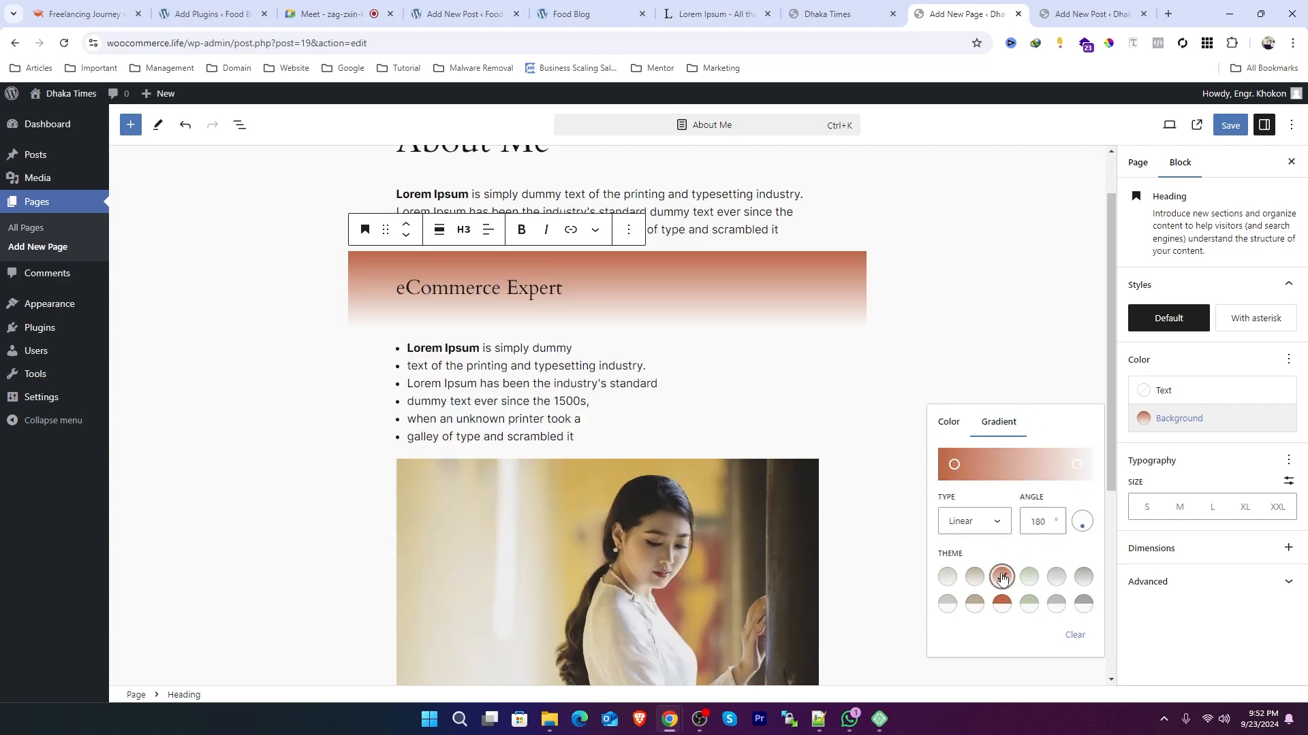
click(1001, 604)
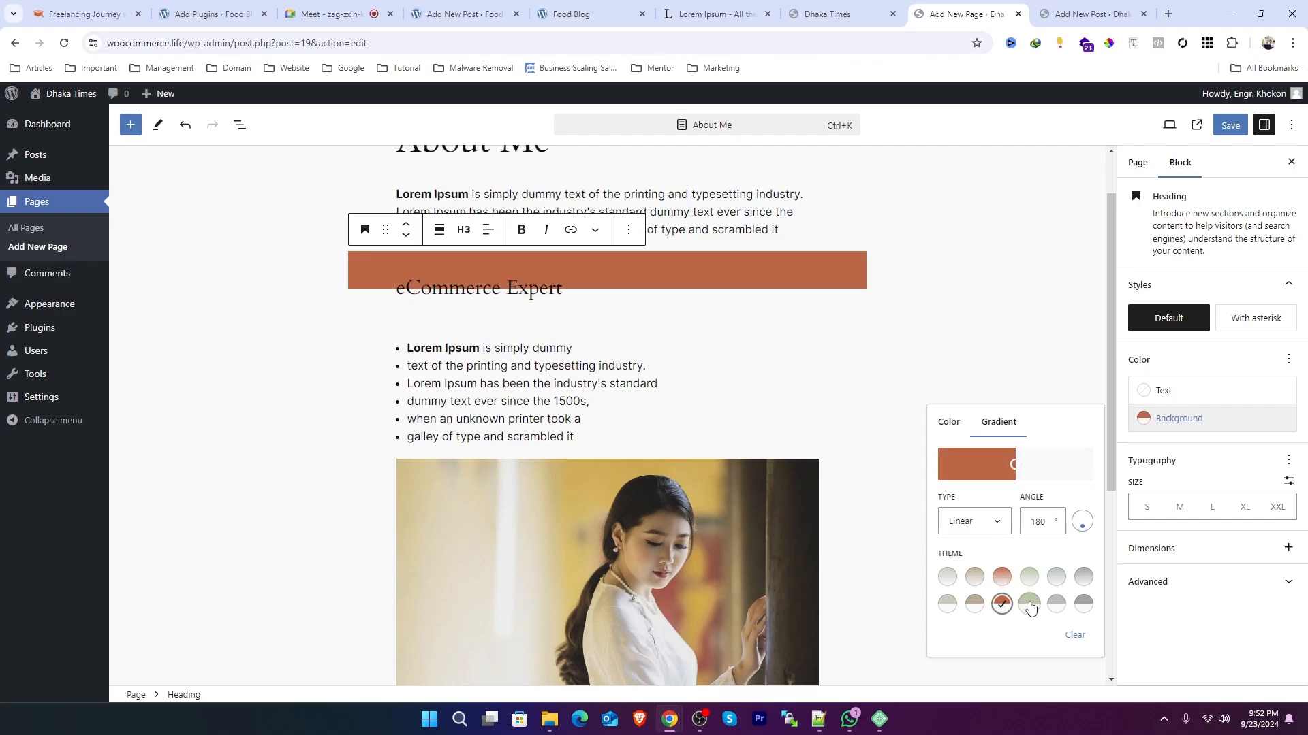
click(1029, 604)
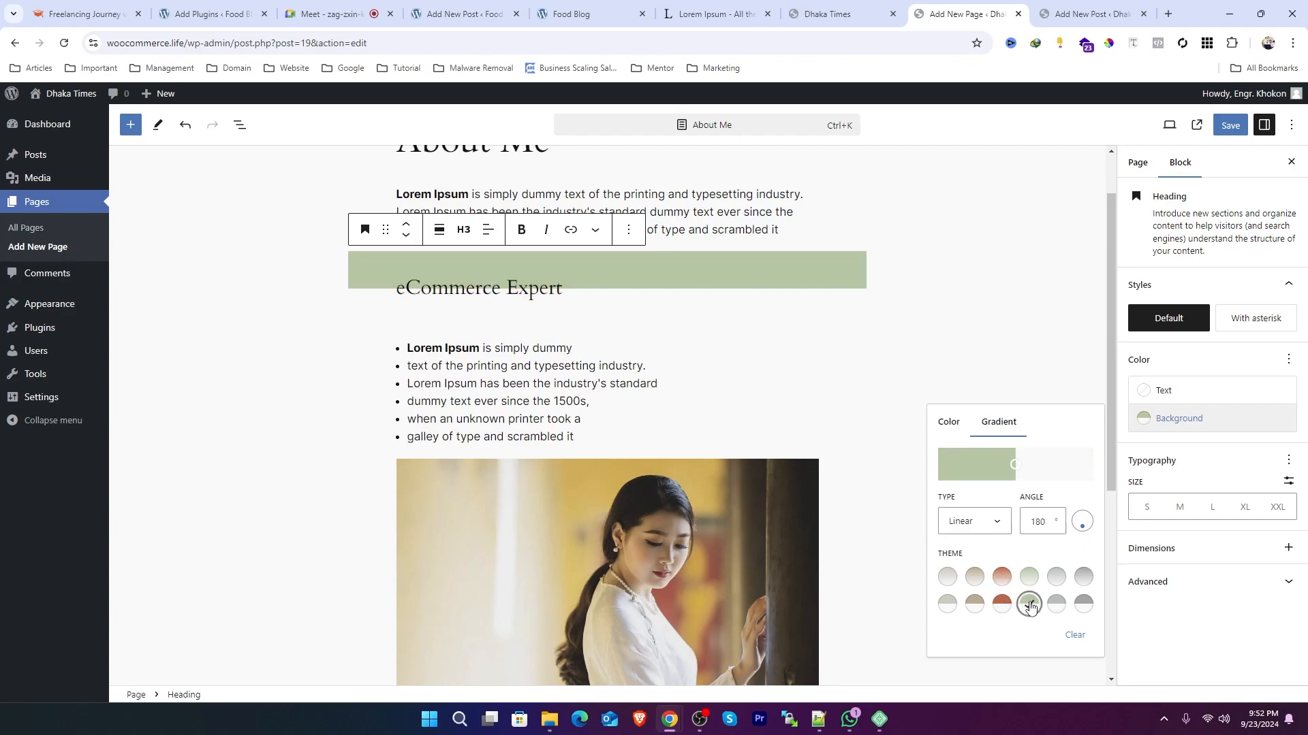
click(978, 580)
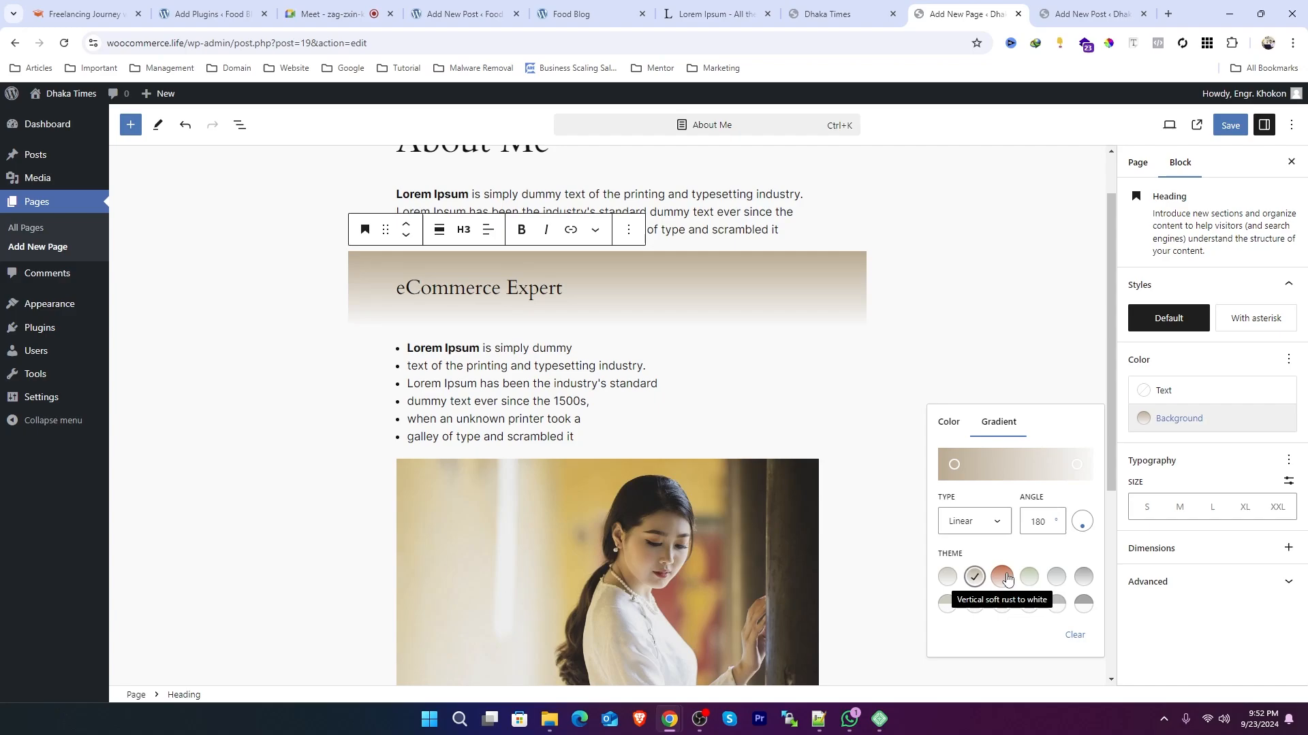
click(1007, 579)
click(1079, 580)
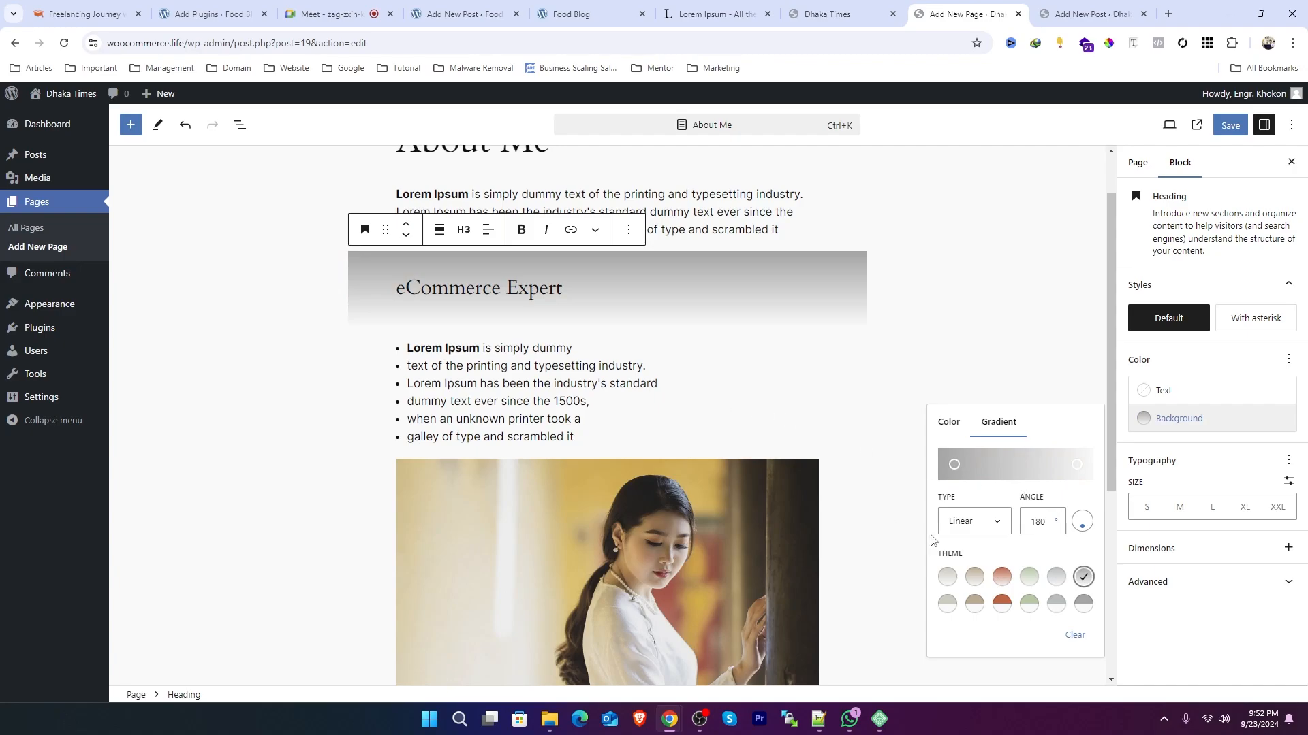
Step: Customise the heading's gradient with a red FF0000 start stop and a white FFFFFF end stop
click(955, 466)
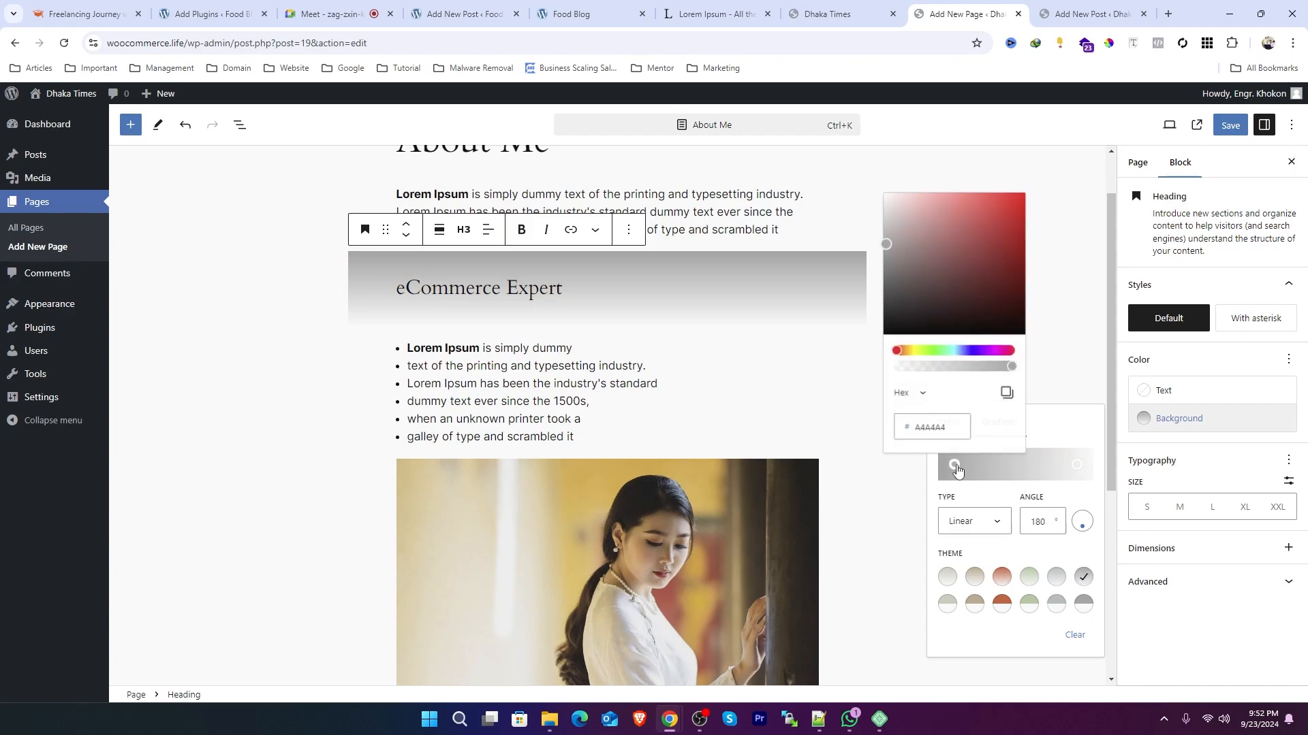
drag(930, 235, 1078, 148)
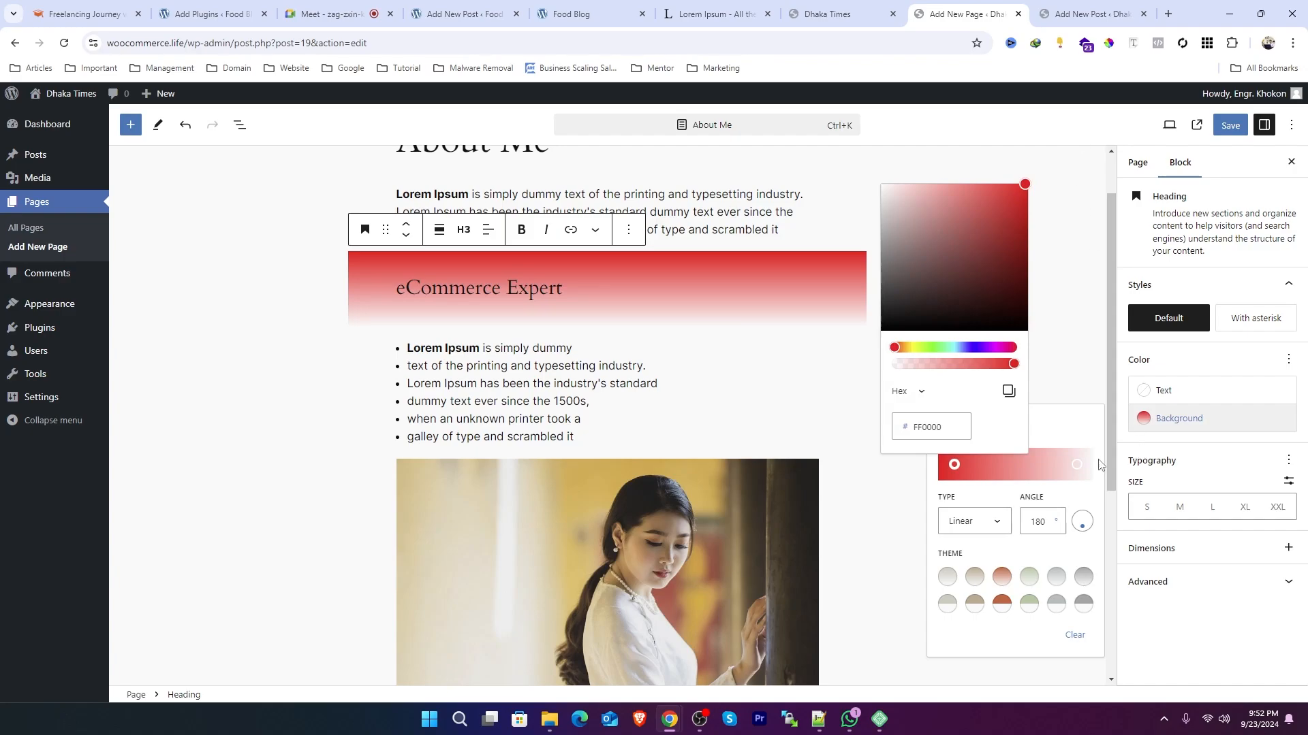
click(1076, 466)
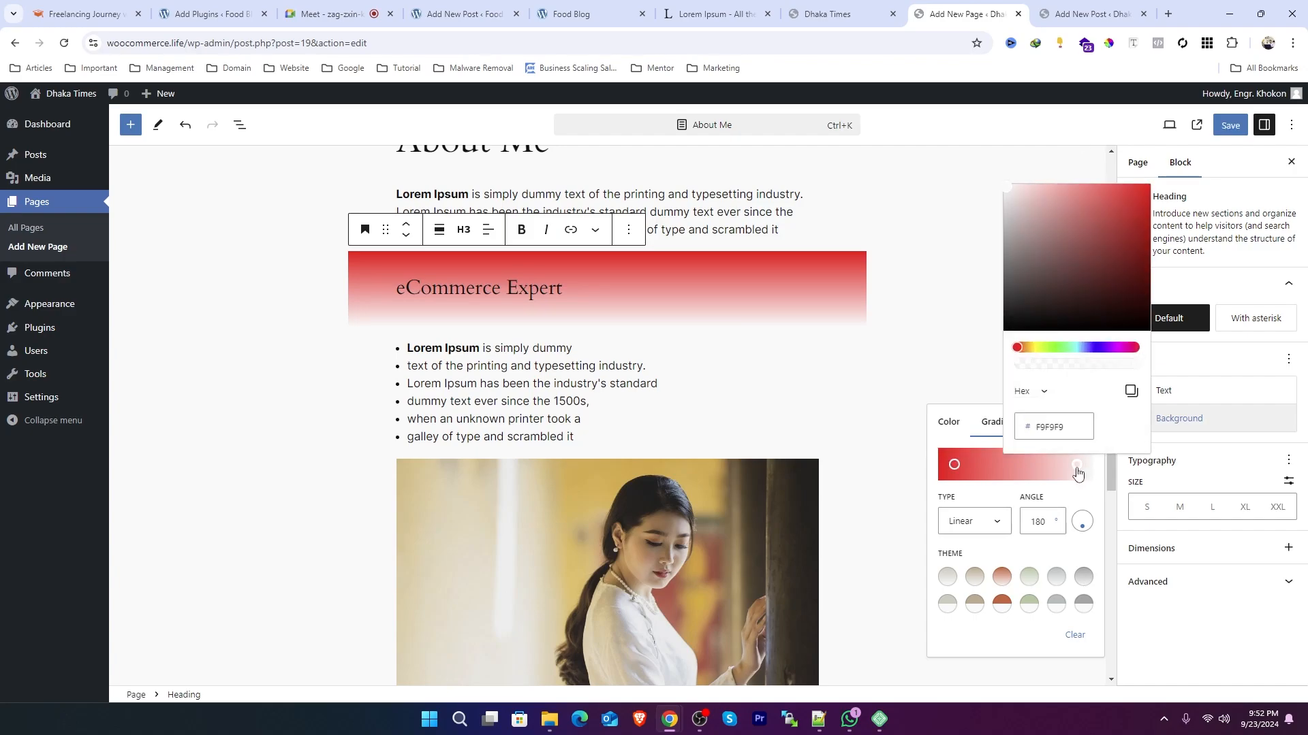
click(1055, 347)
drag(1018, 348, 1046, 348)
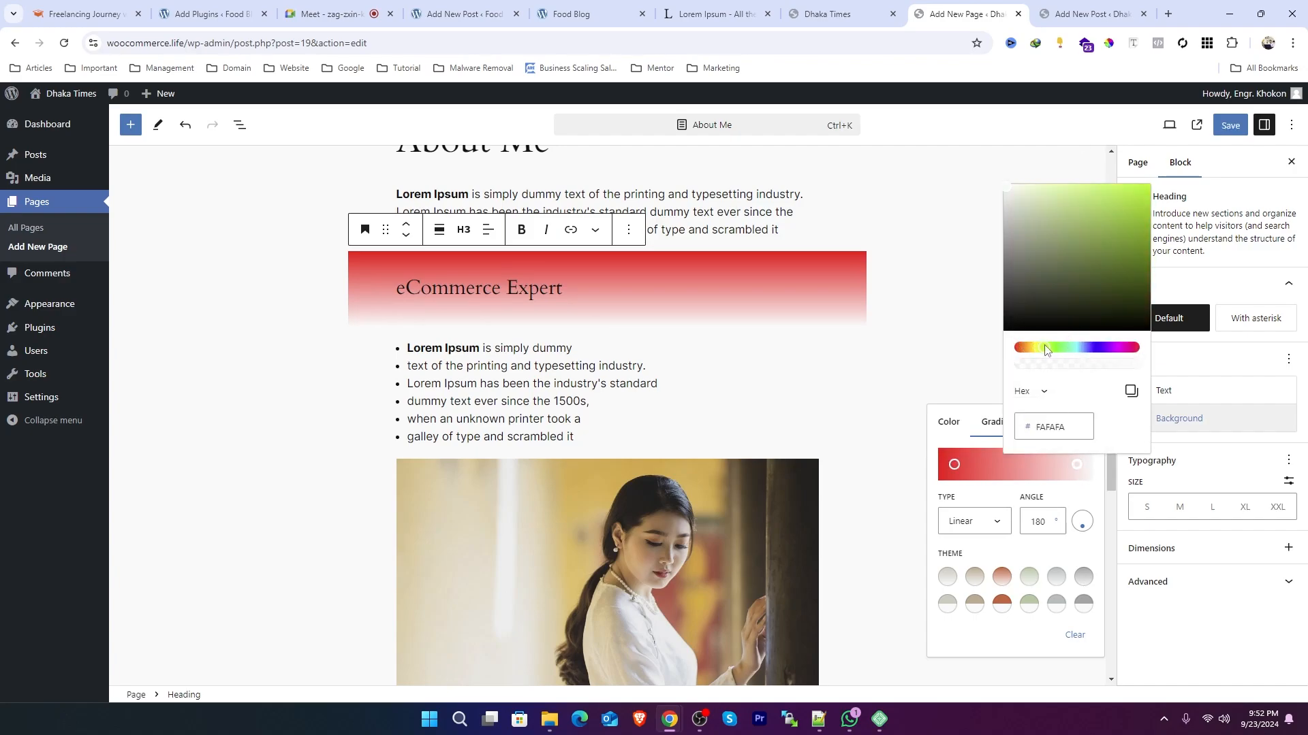
drag(1103, 248, 1213, 138)
drag(1111, 250, 975, 141)
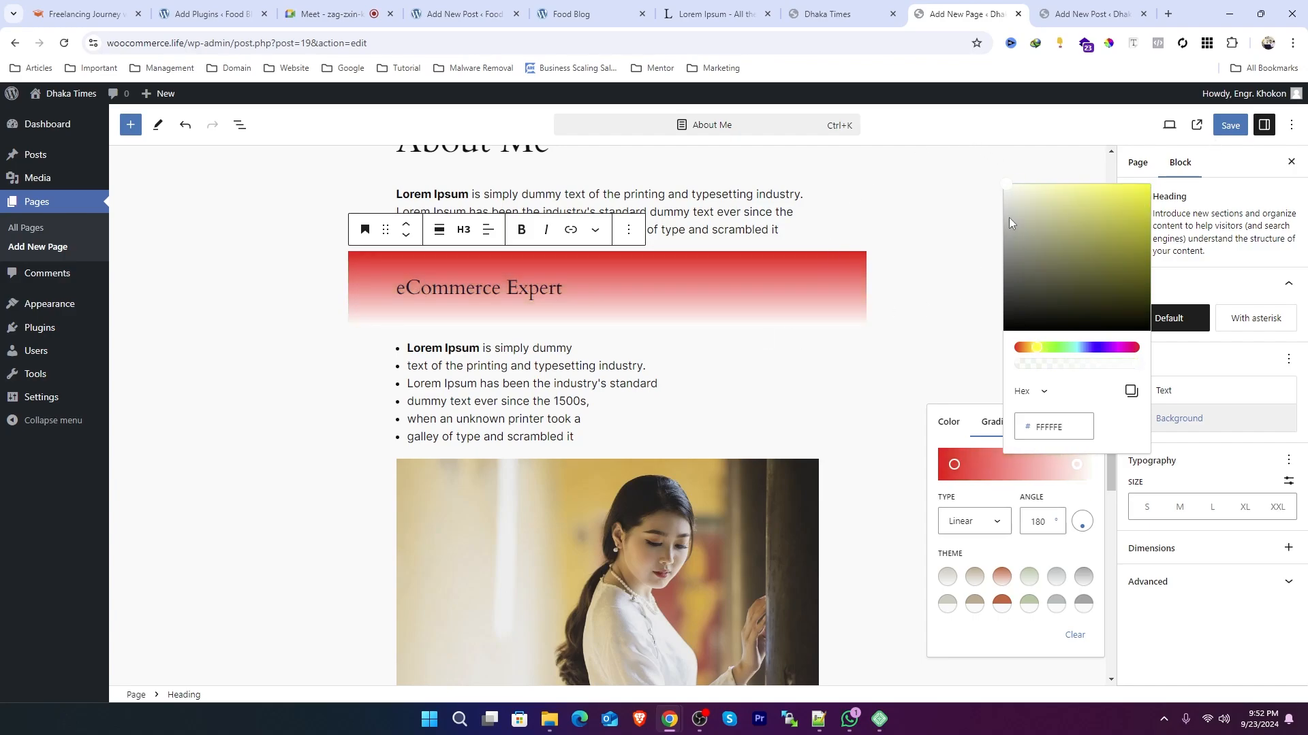
drag(1009, 221, 984, 154)
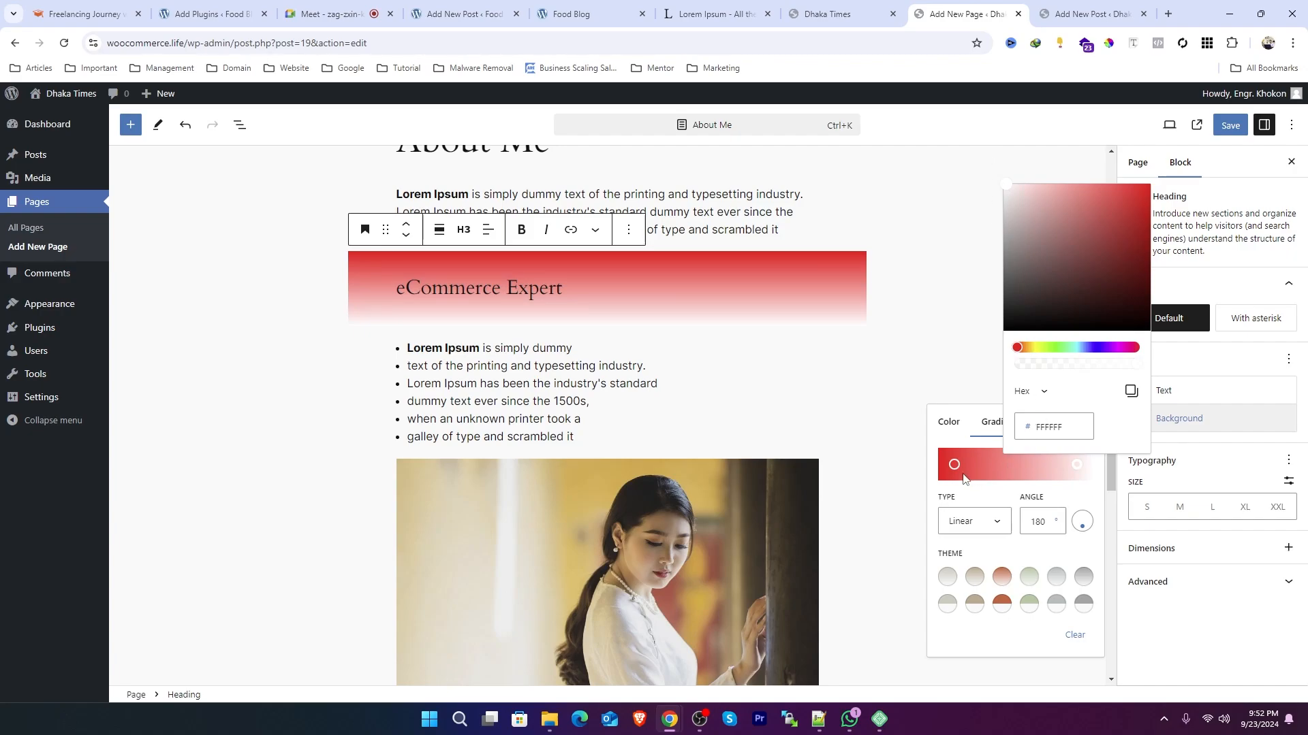
Step: Clear the eCommerce Expert heading's background
click(945, 436)
click(946, 436)
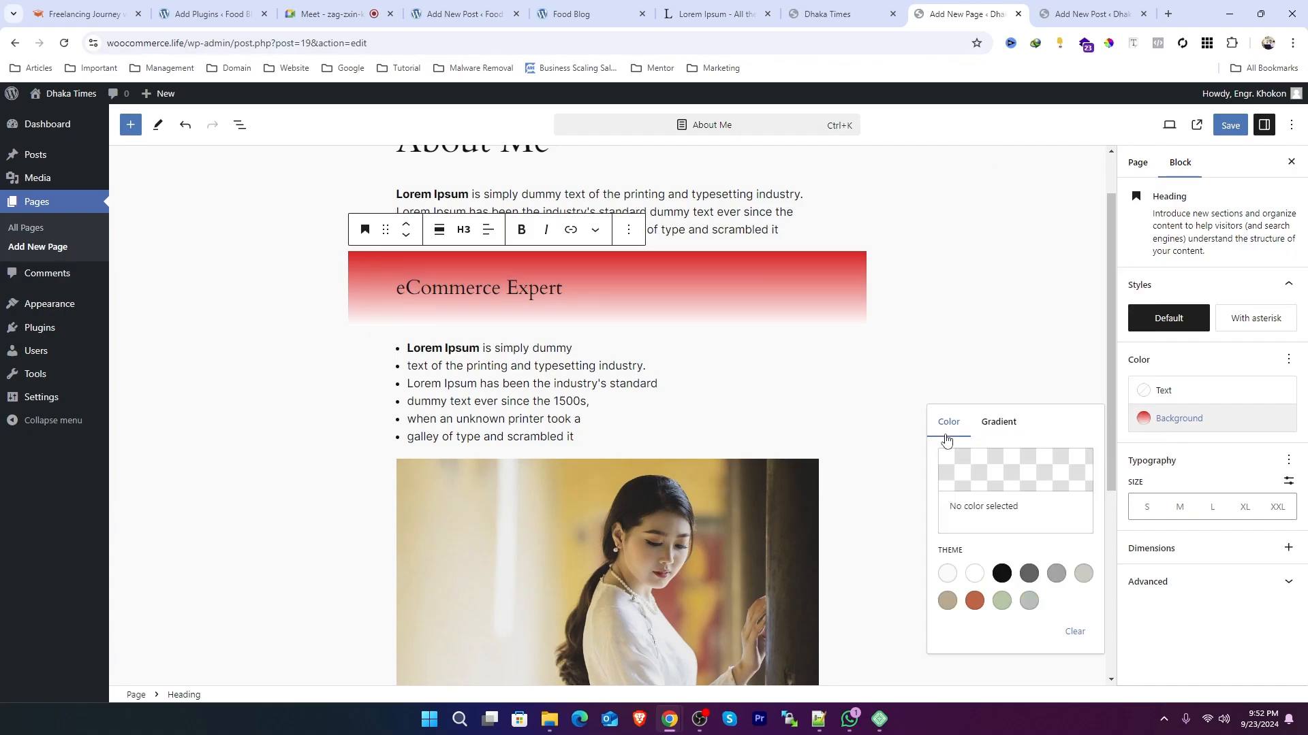
click(1193, 421)
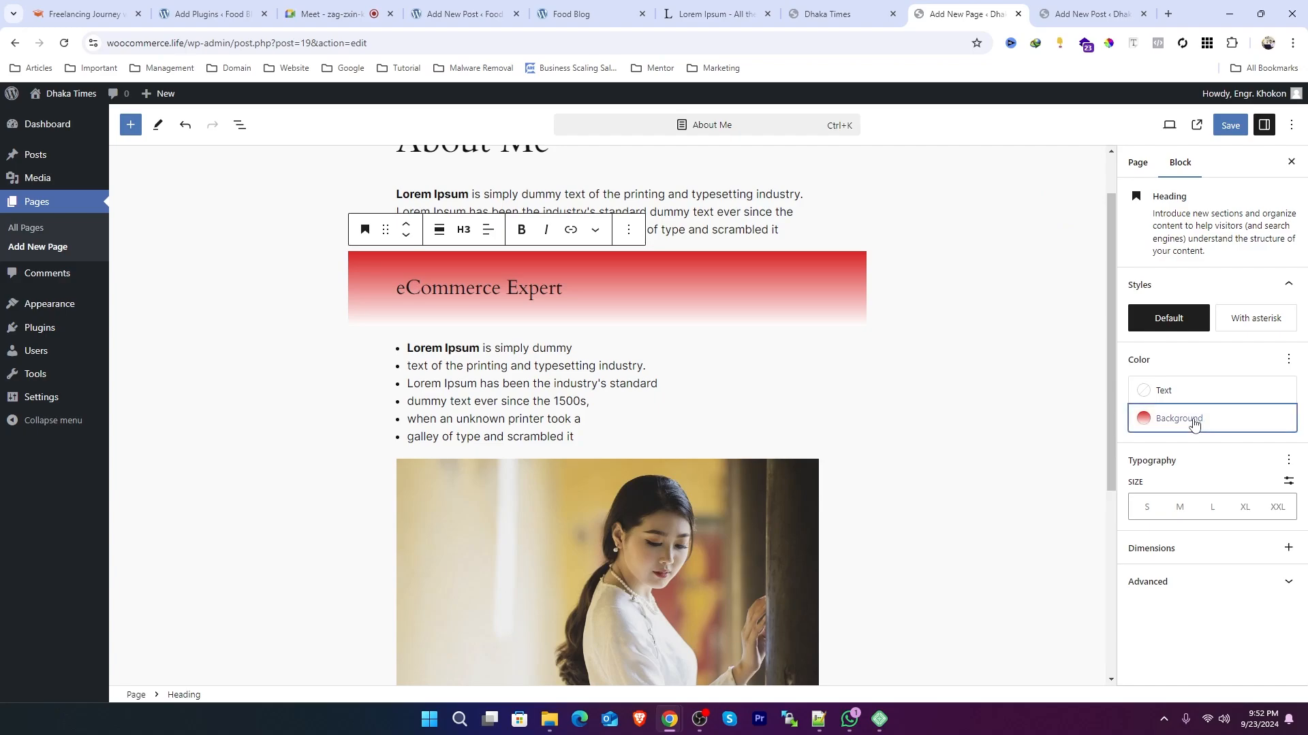
click(1192, 420)
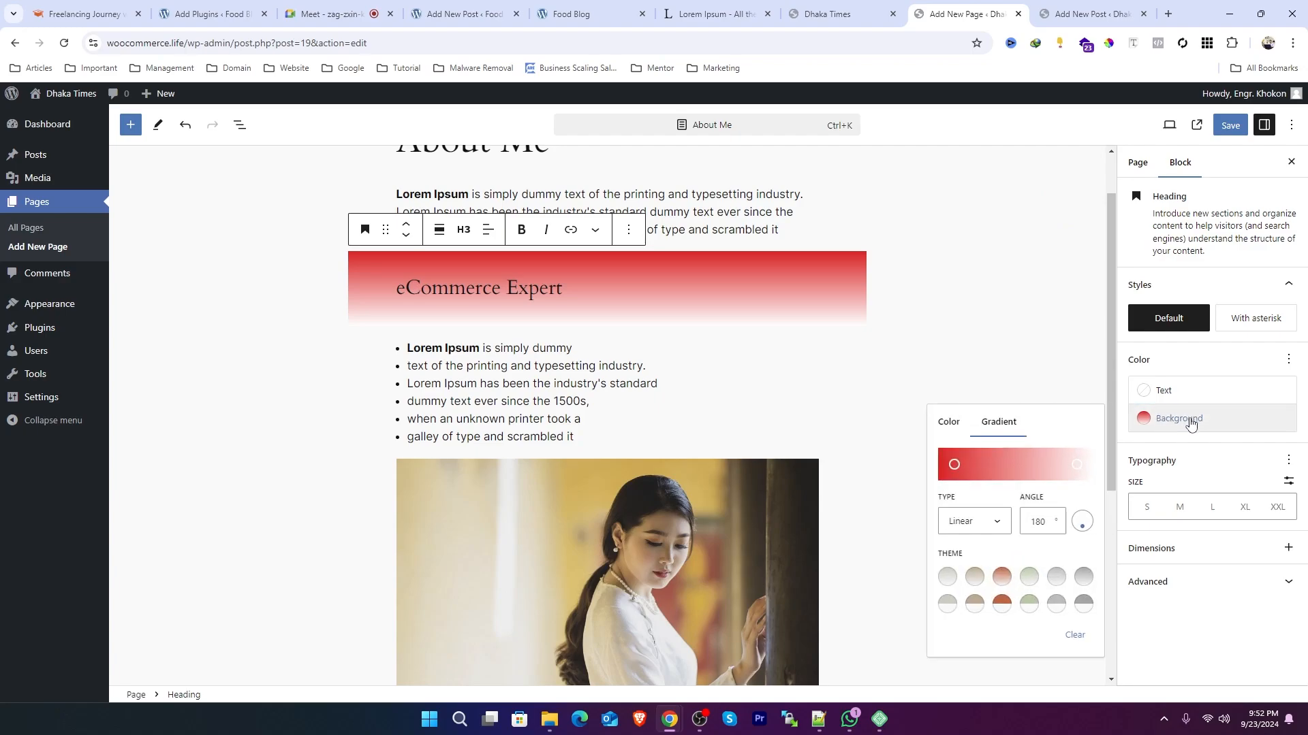
click(1074, 635)
Step: Try several text colours on the heading, ending with a custom blue 0F00B6
click(1162, 392)
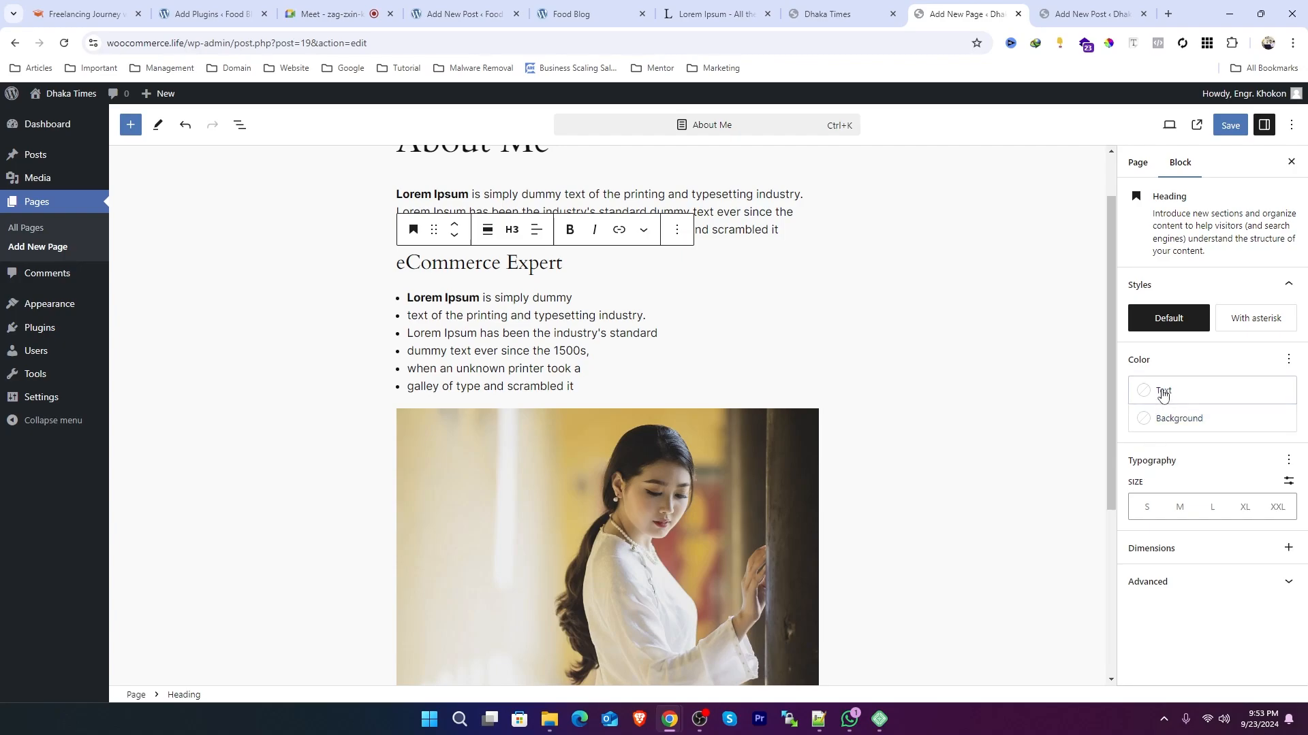
click(975, 540)
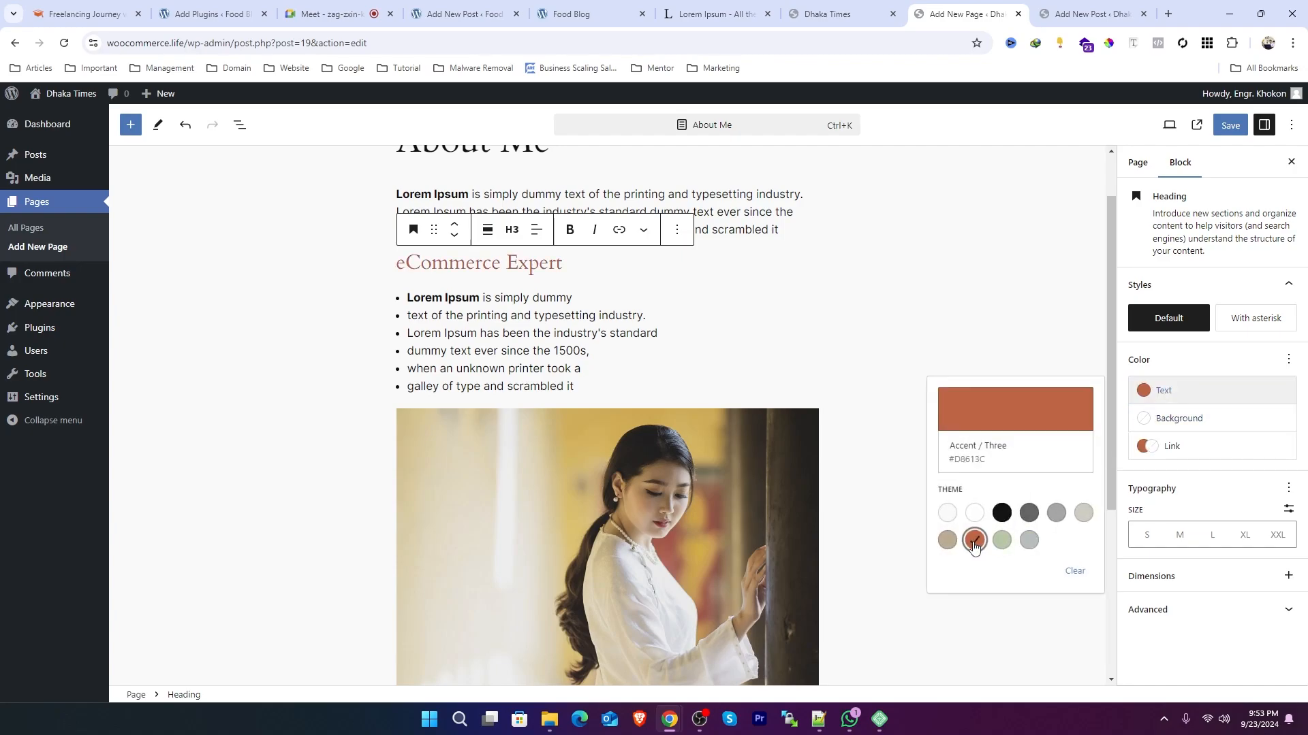
click(1002, 513)
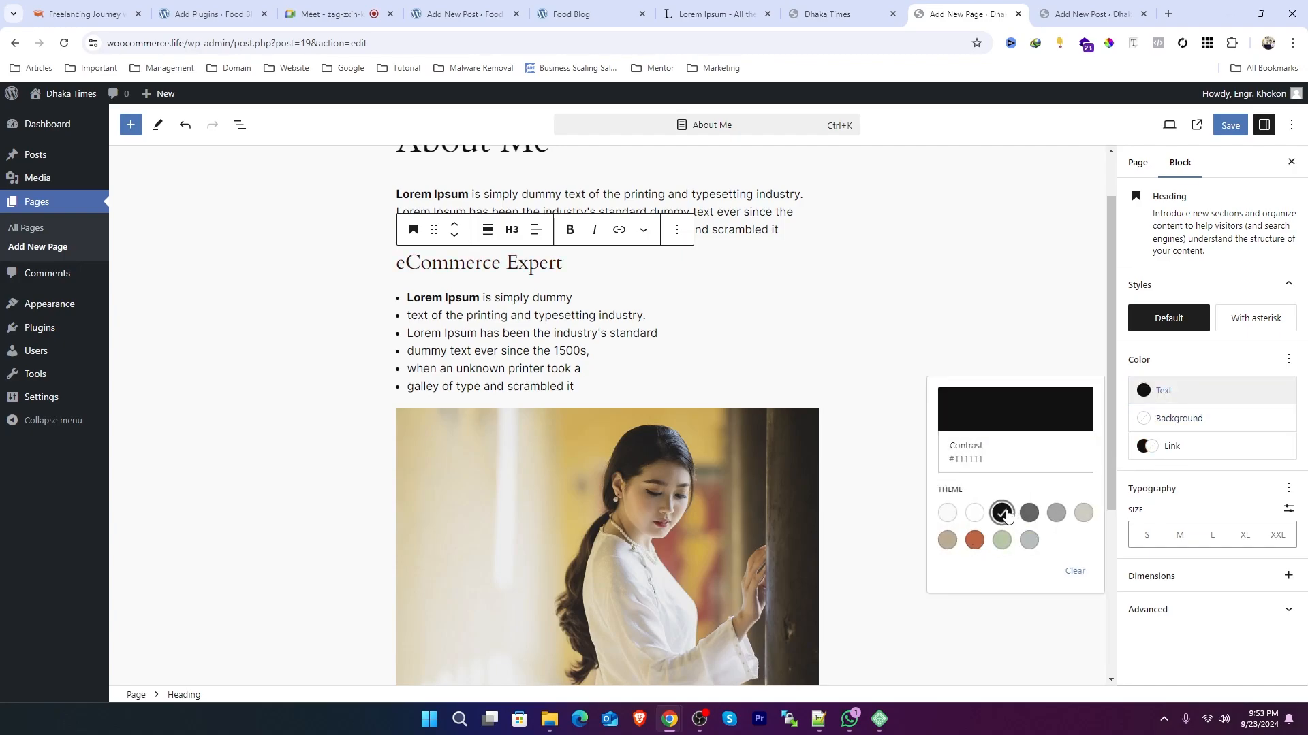
click(1013, 418)
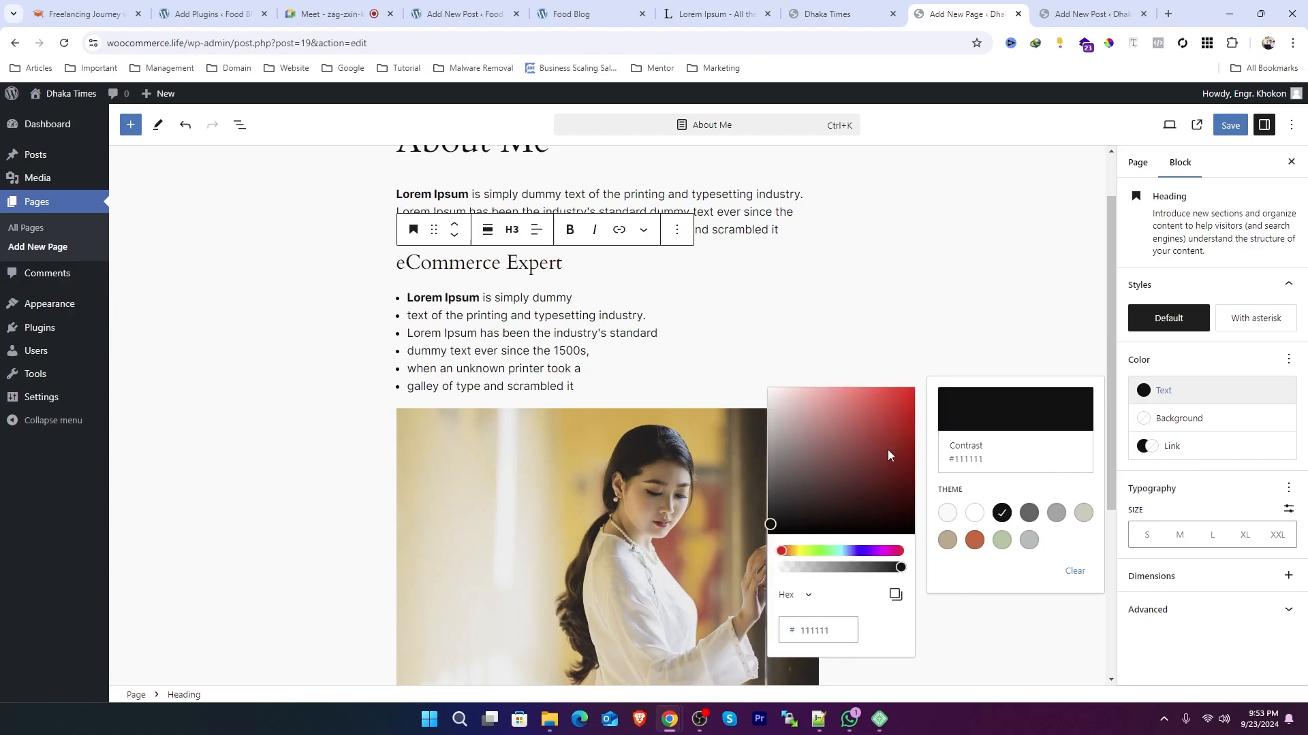
drag(858, 550, 820, 553)
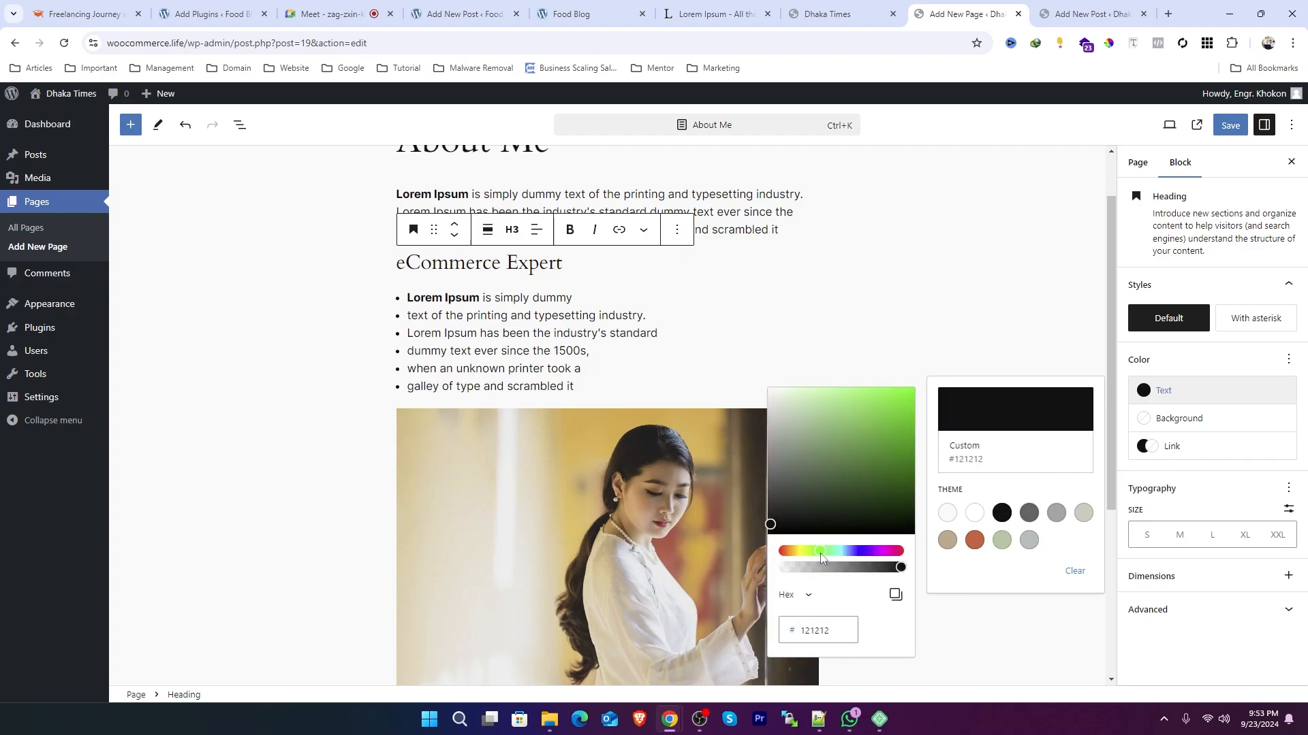
drag(898, 403, 934, 374)
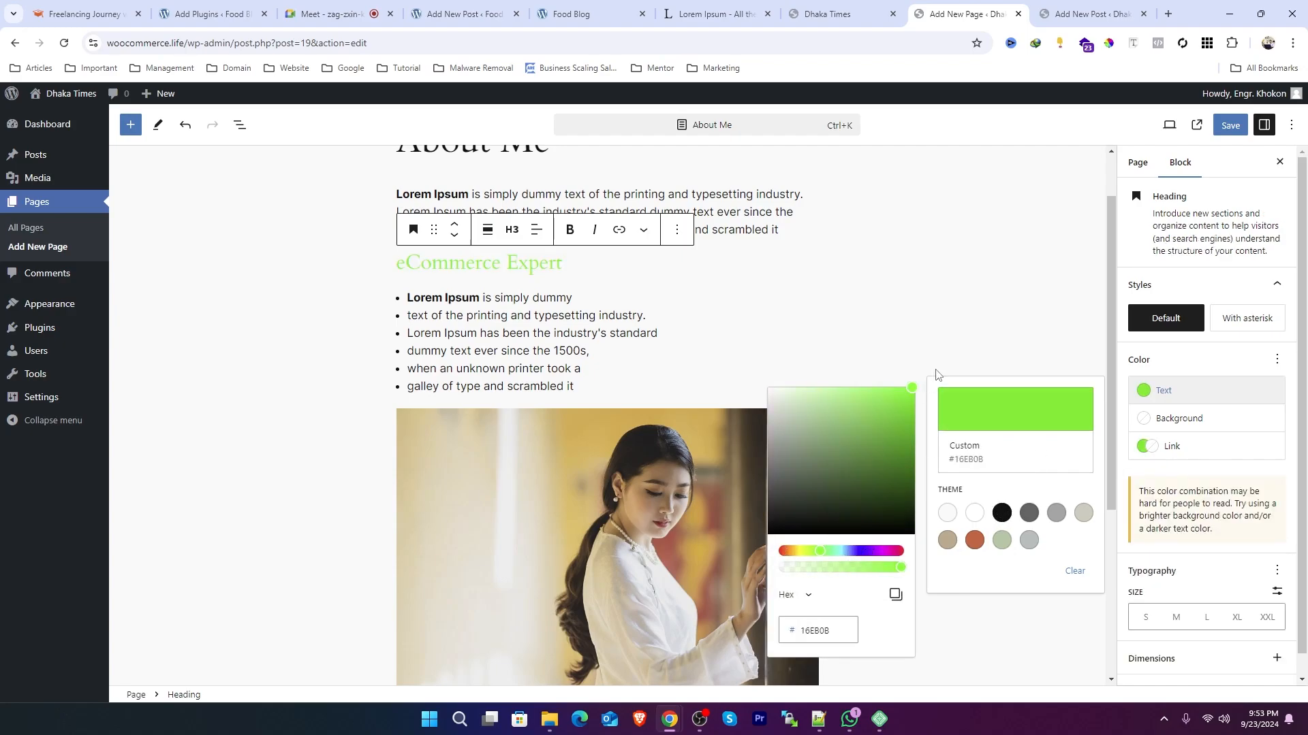
click(863, 552)
drag(912, 388, 931, 434)
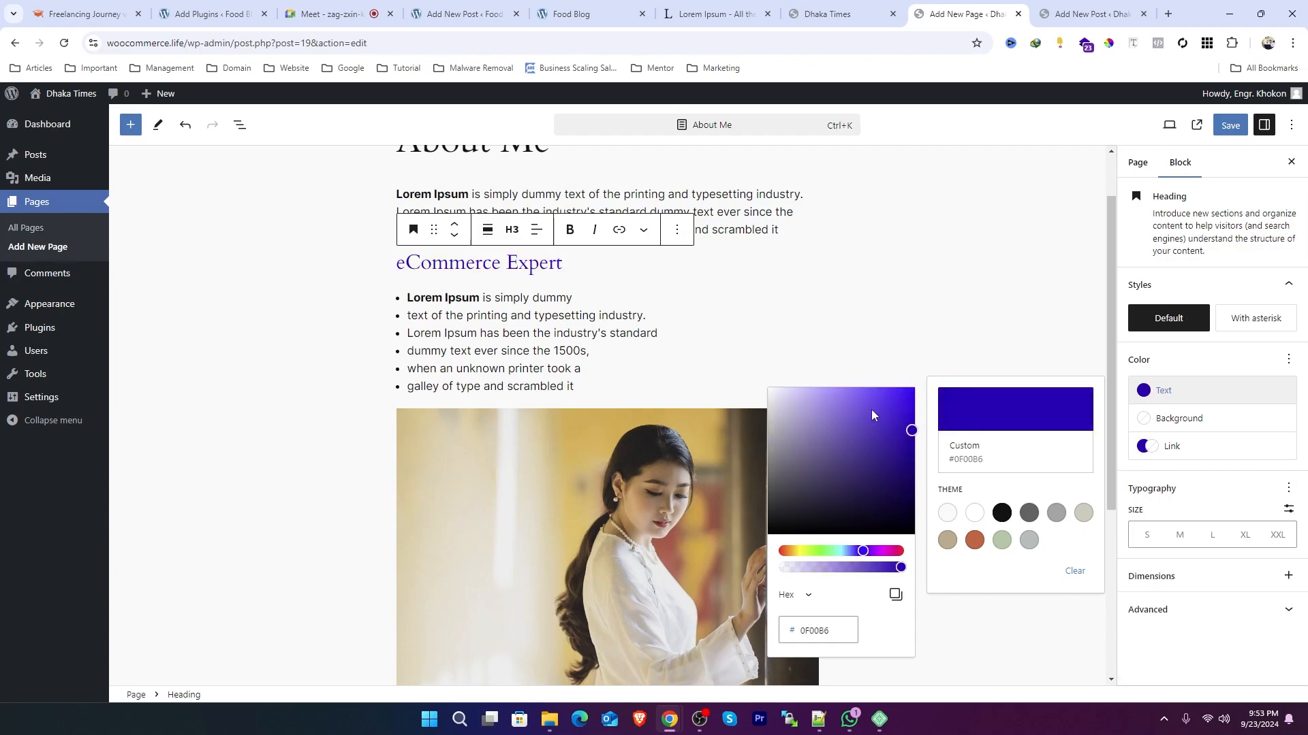
Step: Select the whole eCommerce Expert heading text and make it bold
click(569, 231)
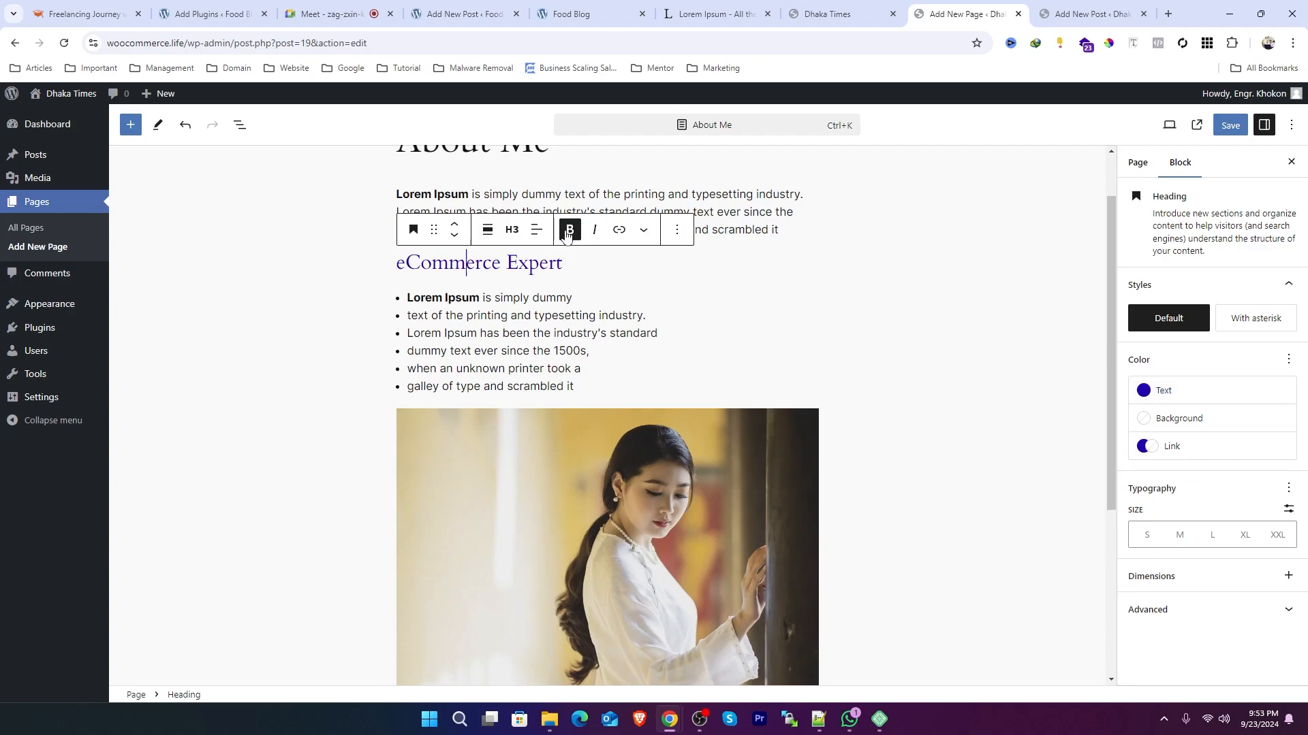
click(566, 263)
drag(573, 266, 394, 267)
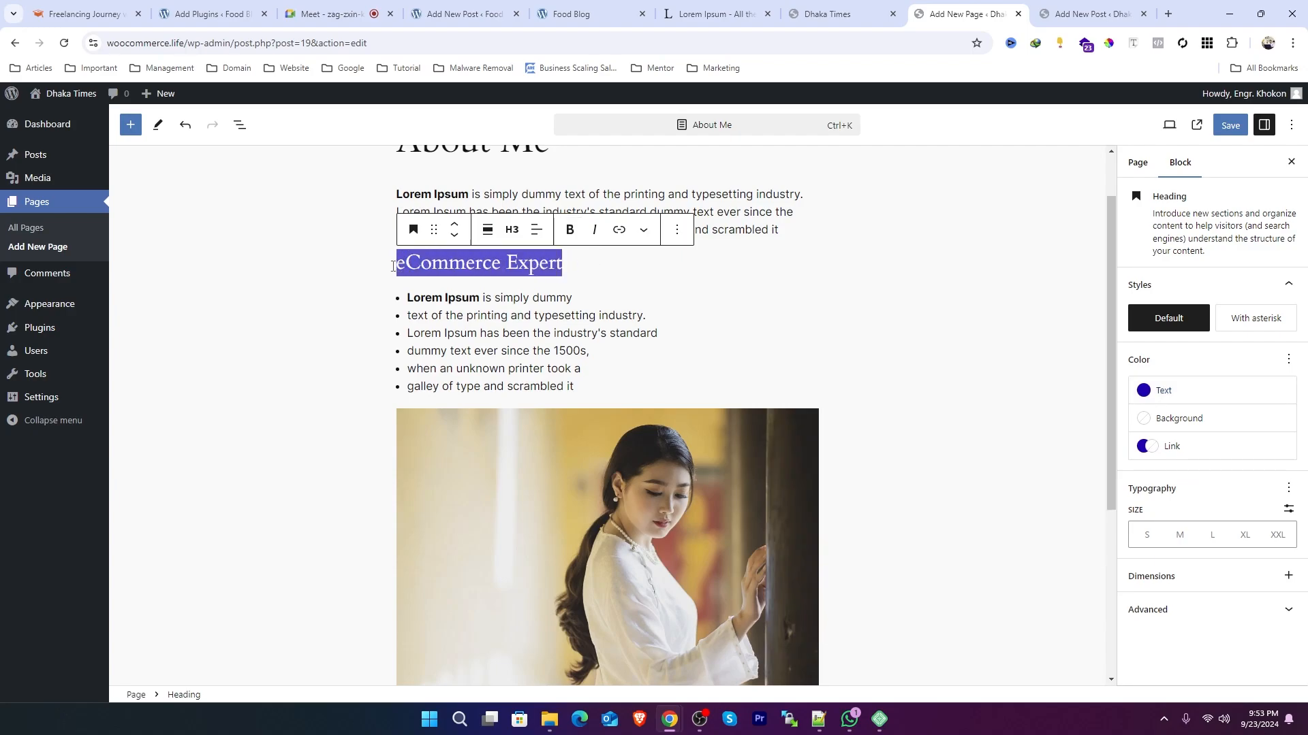
click(567, 232)
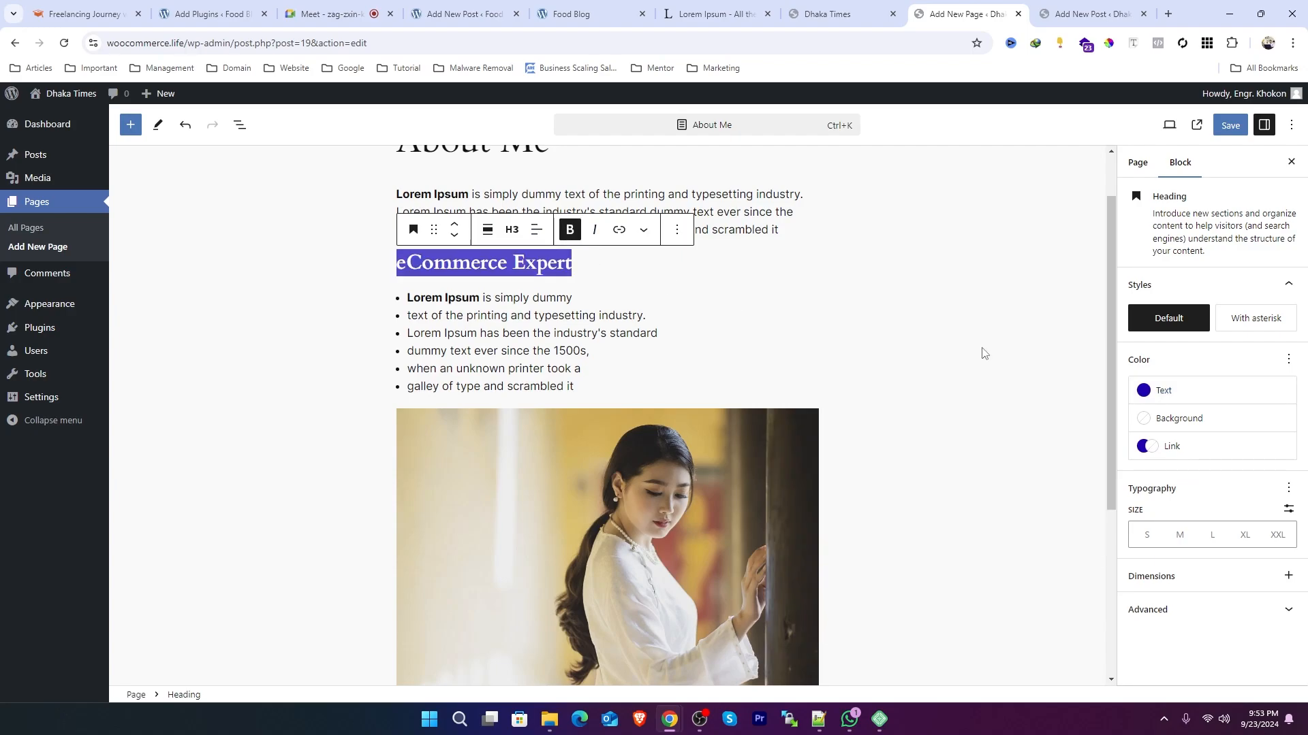
Step: Set the heading's text colour to a custom red D22D2D
click(1161, 394)
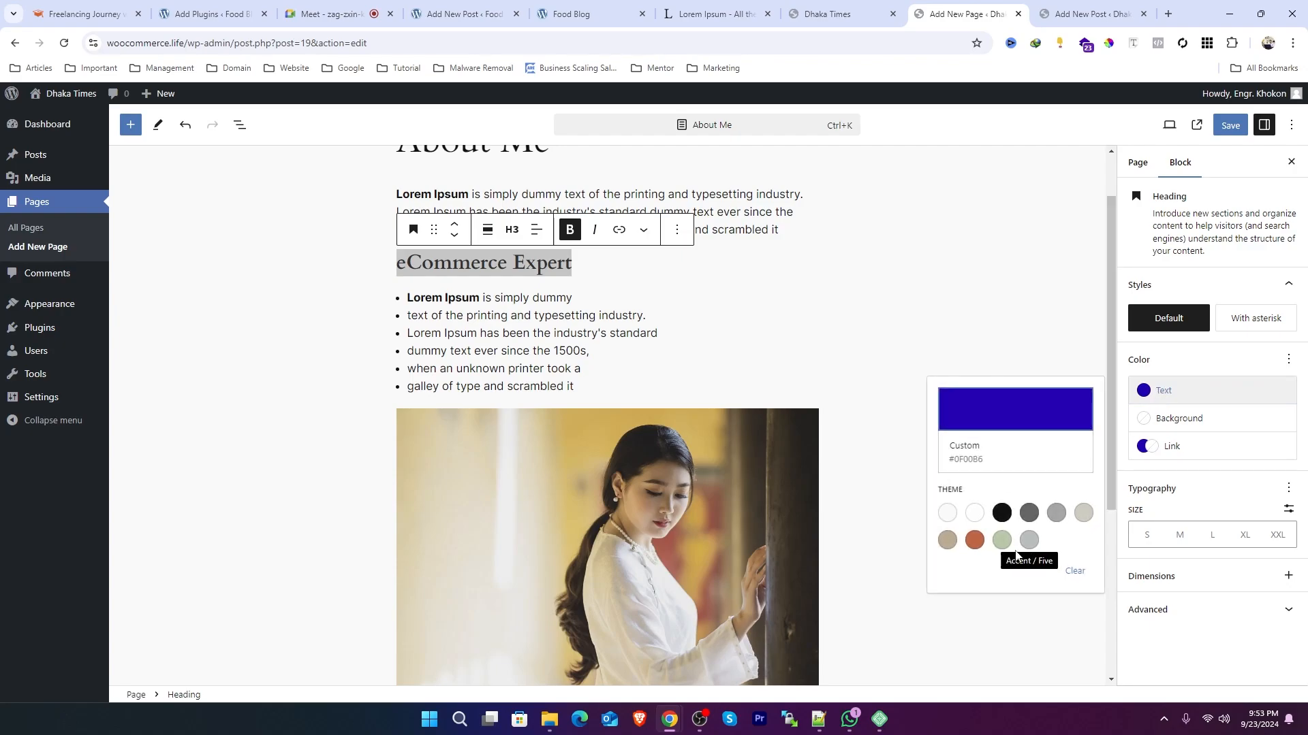
click(993, 407)
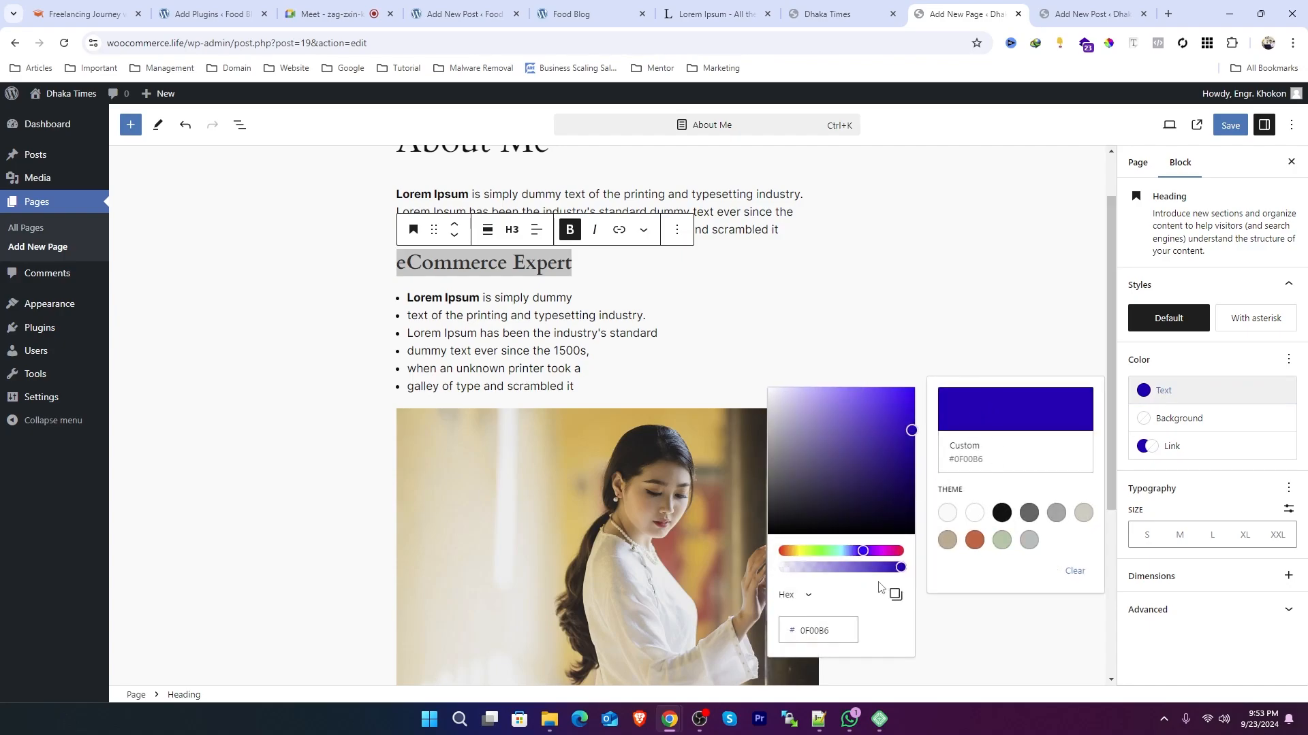
click(794, 550)
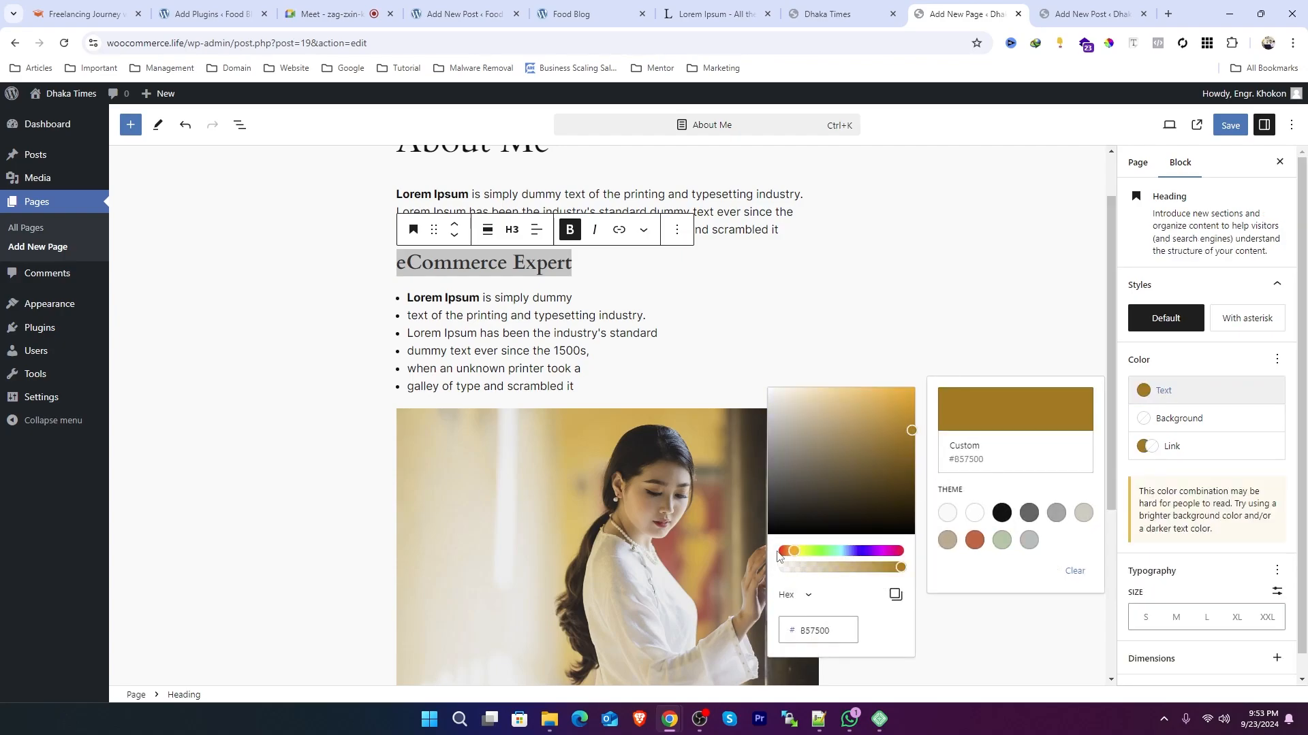
click(783, 551)
click(908, 386)
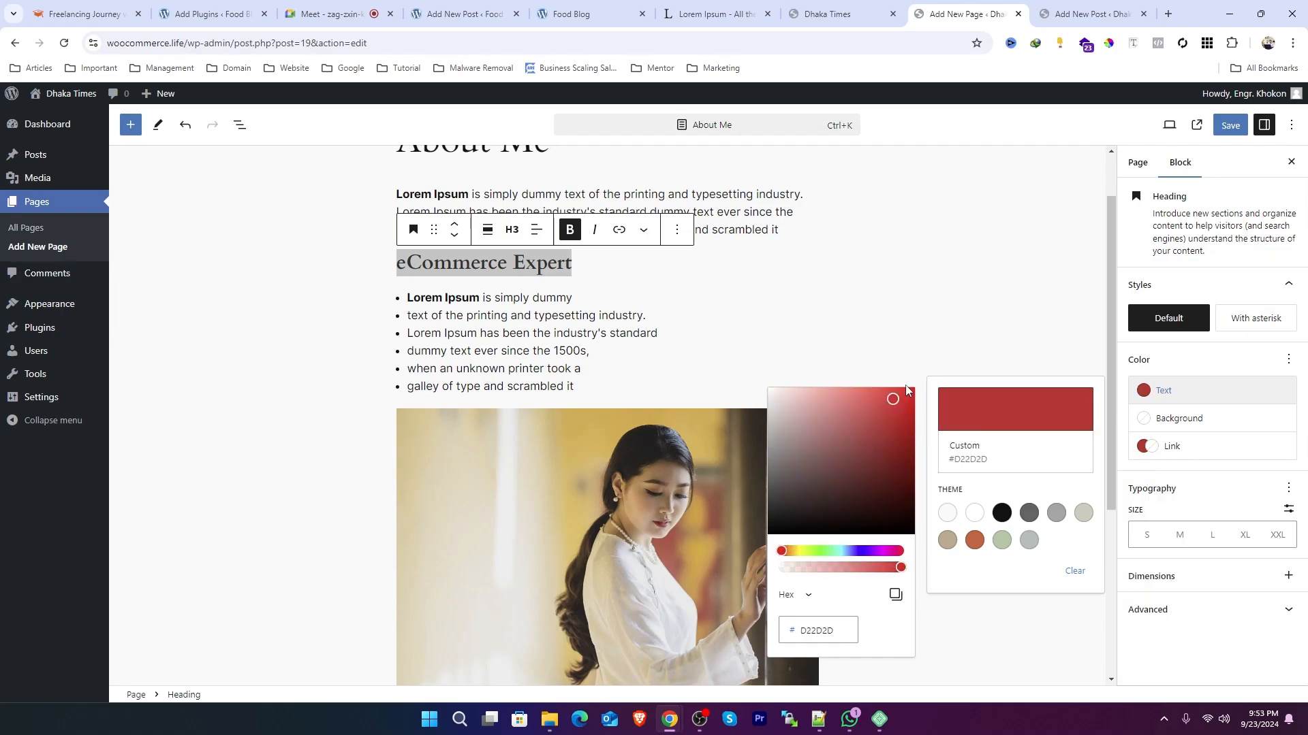
click(569, 288)
click(566, 265)
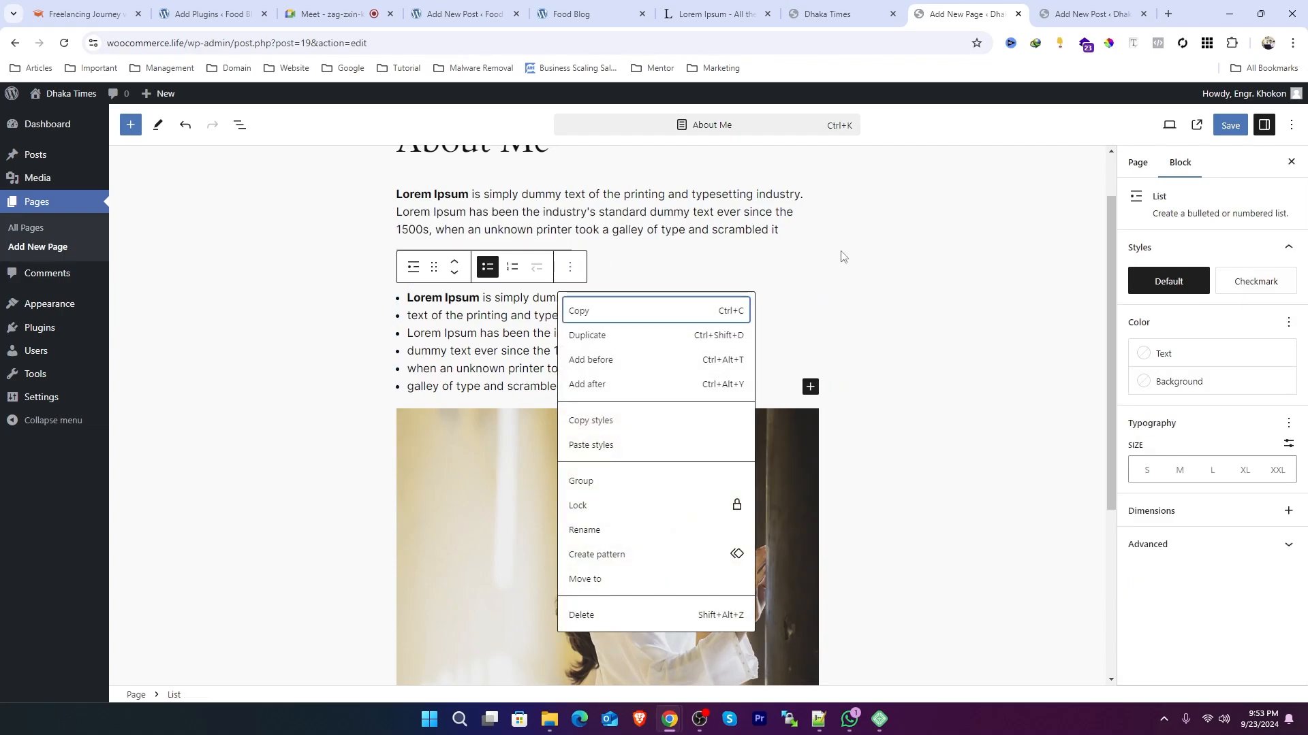
click(784, 256)
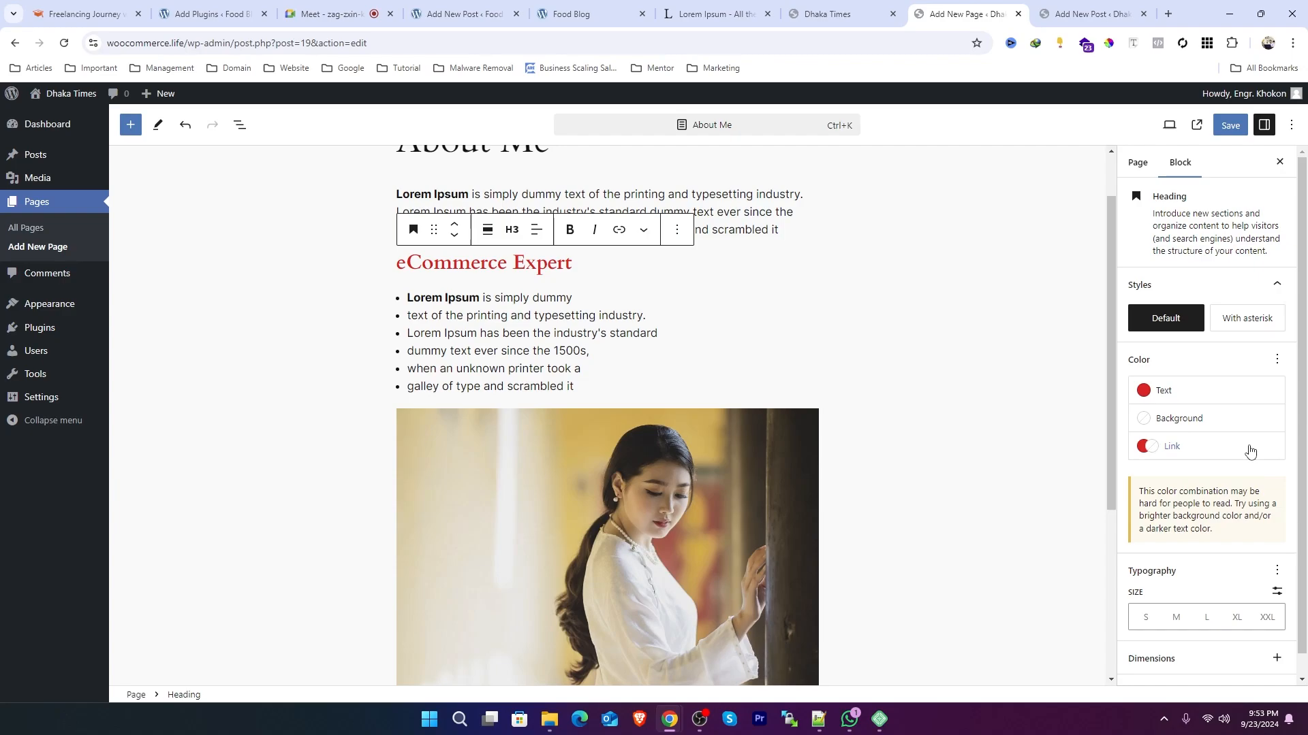
Step: Give the heading background the sage green theme gradient after trying black and orange solid colours
click(1181, 449)
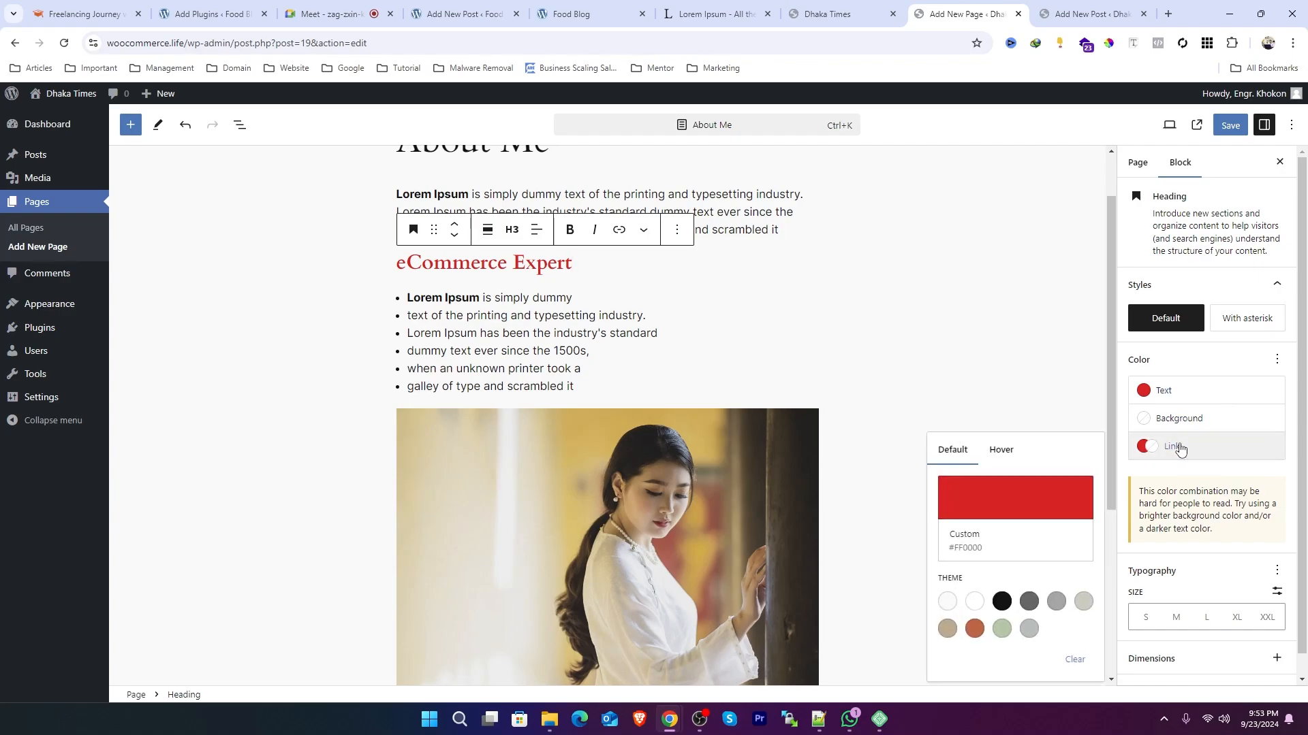
click(1174, 419)
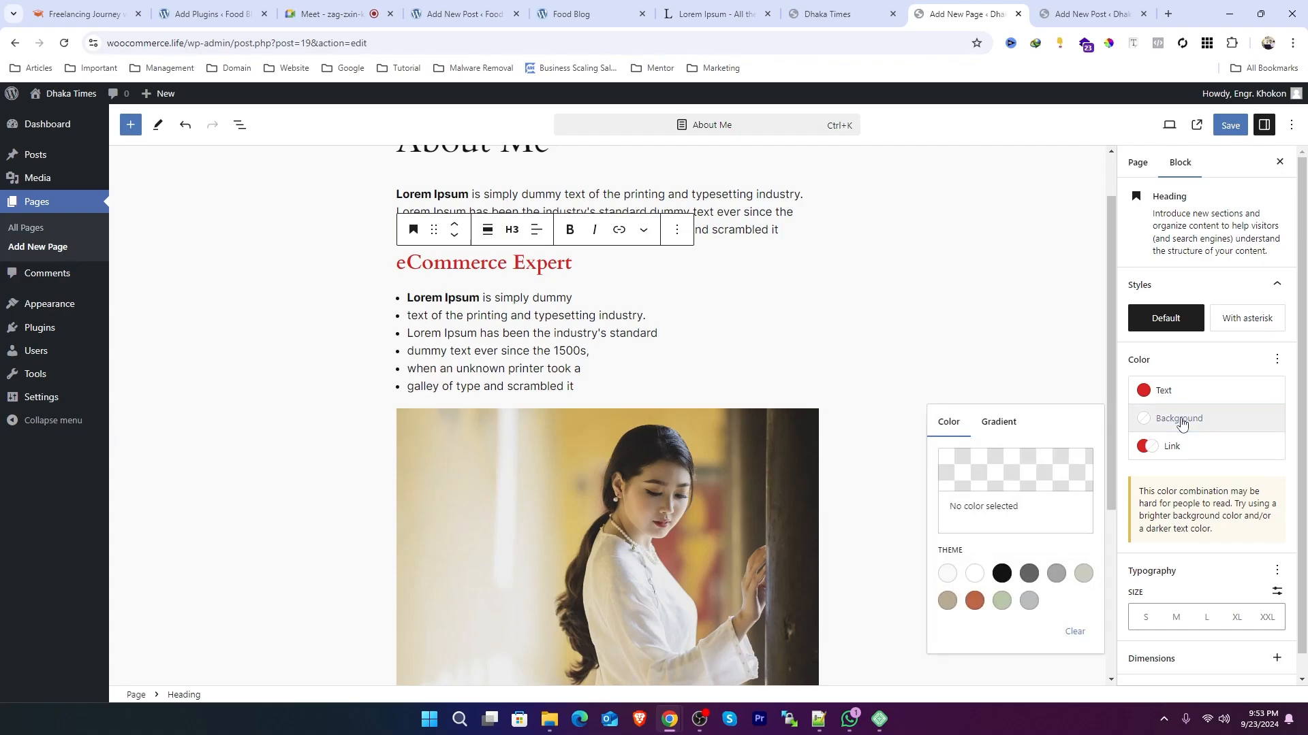
click(1001, 575)
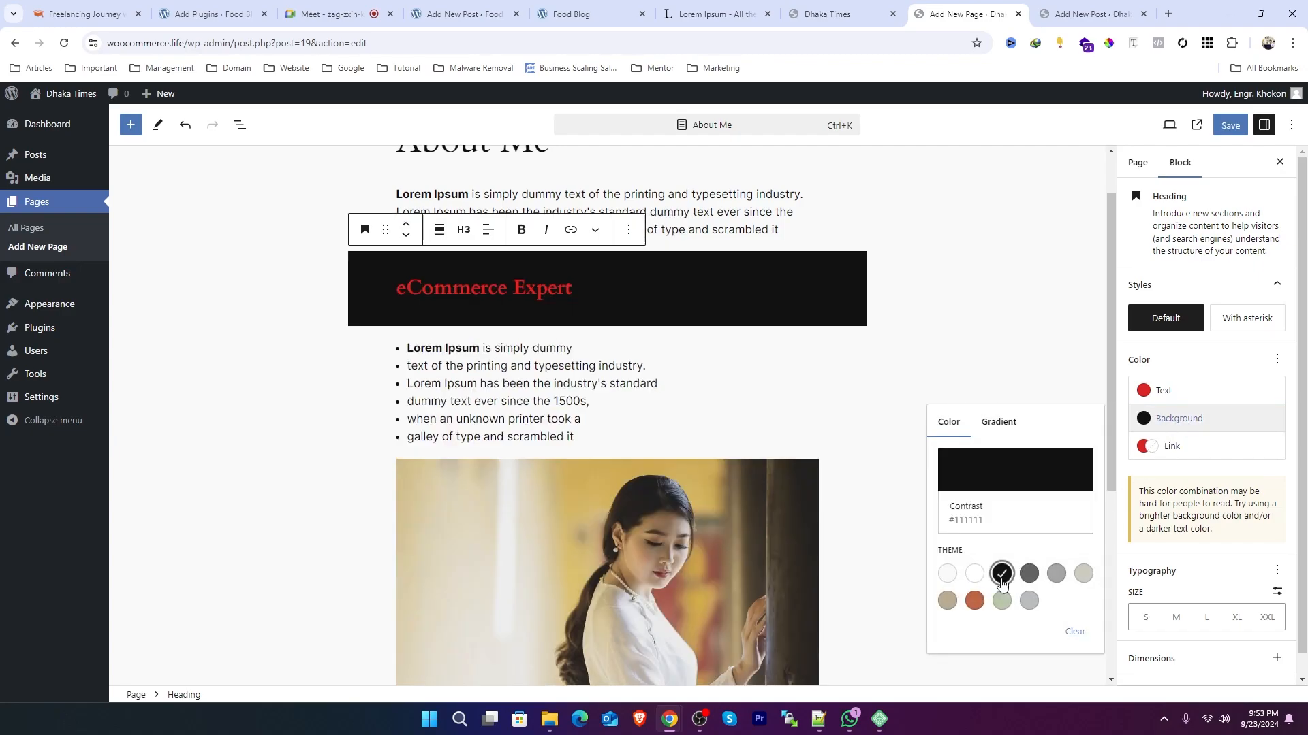
click(974, 601)
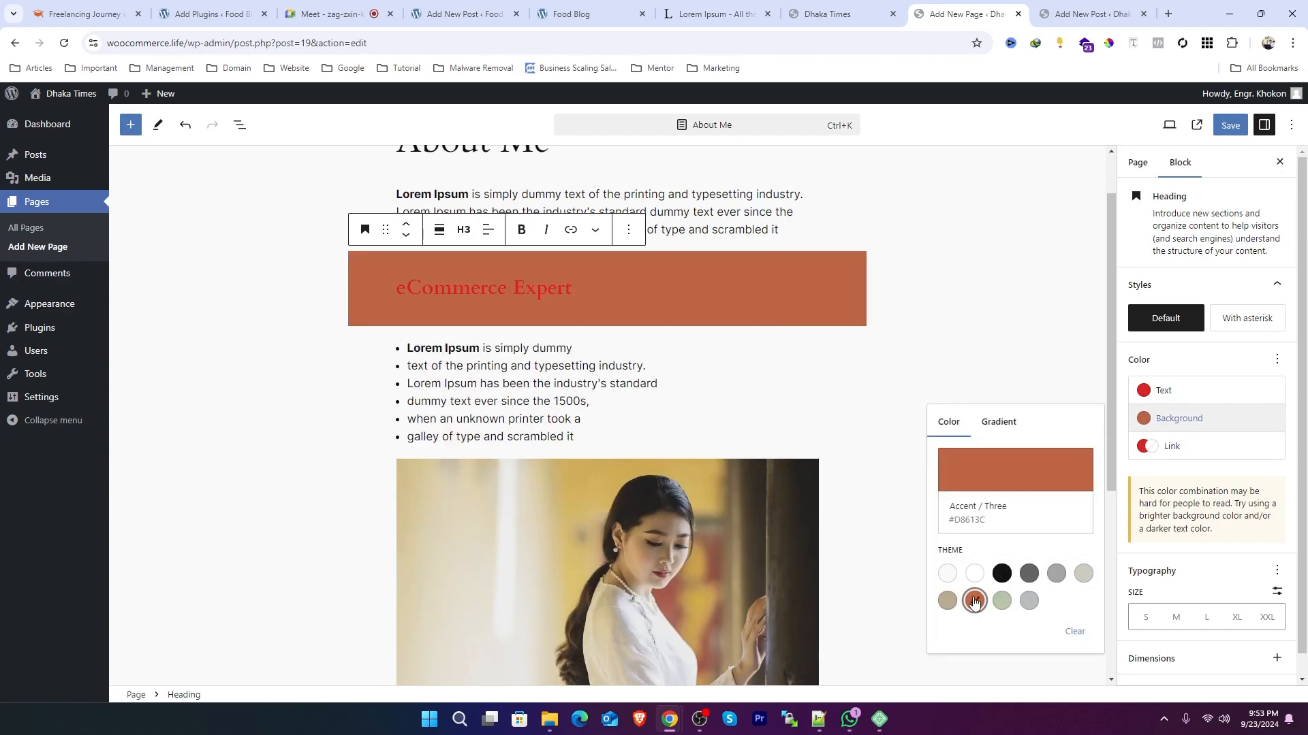
click(1083, 573)
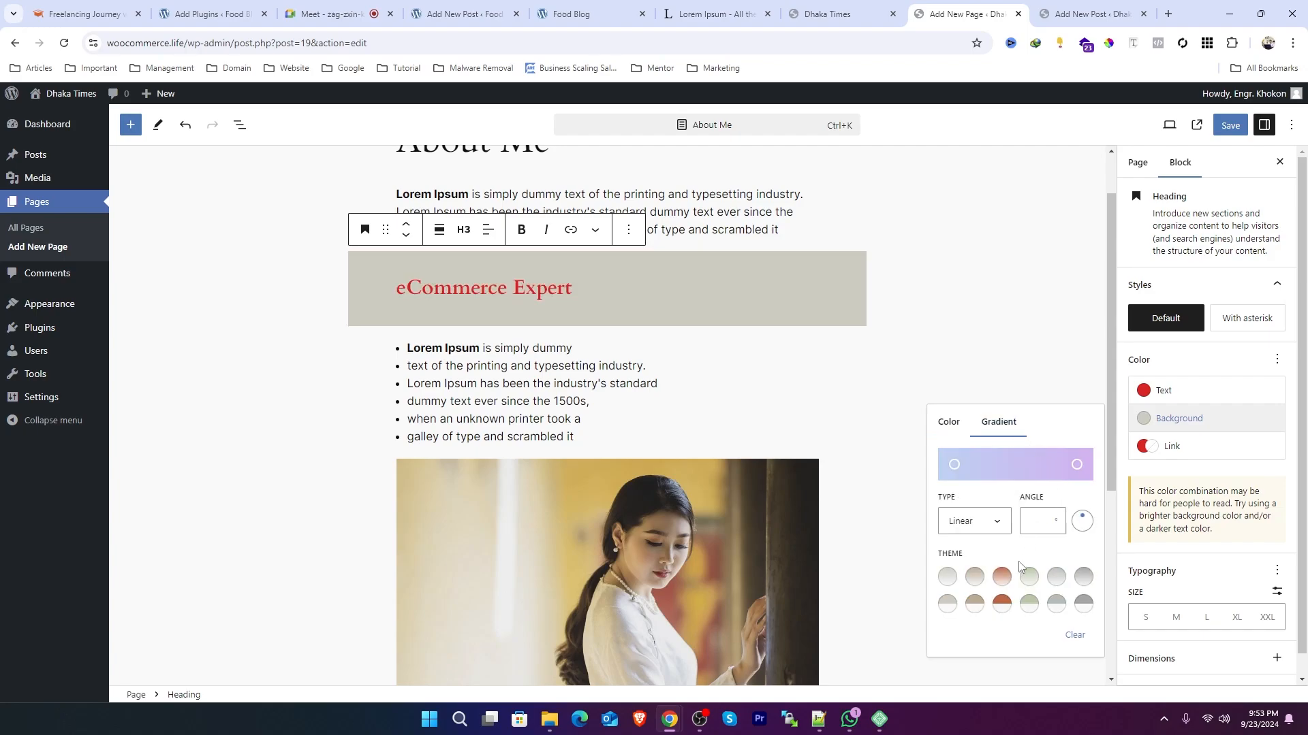
click(1029, 578)
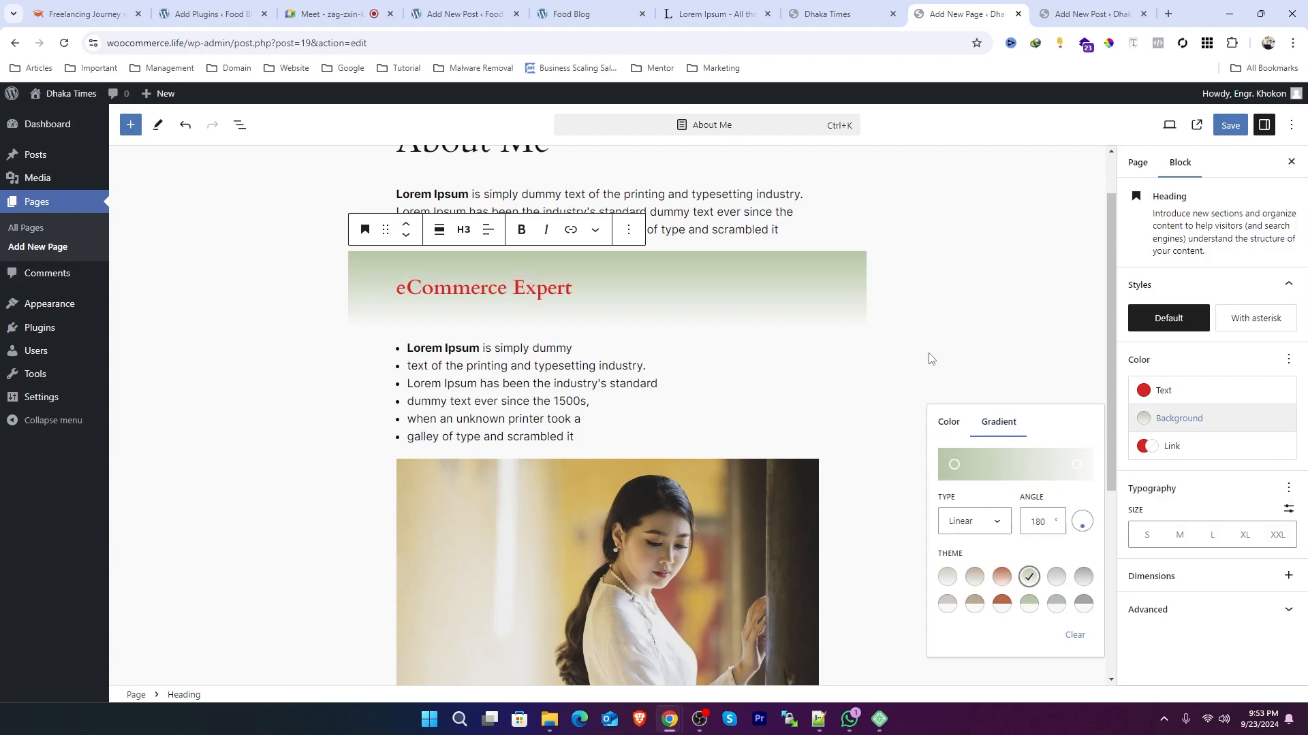
click(988, 281)
Step: Select the paragraph and image blocks in turn, then return to the page settings
scroll(612, 405, up, 1)
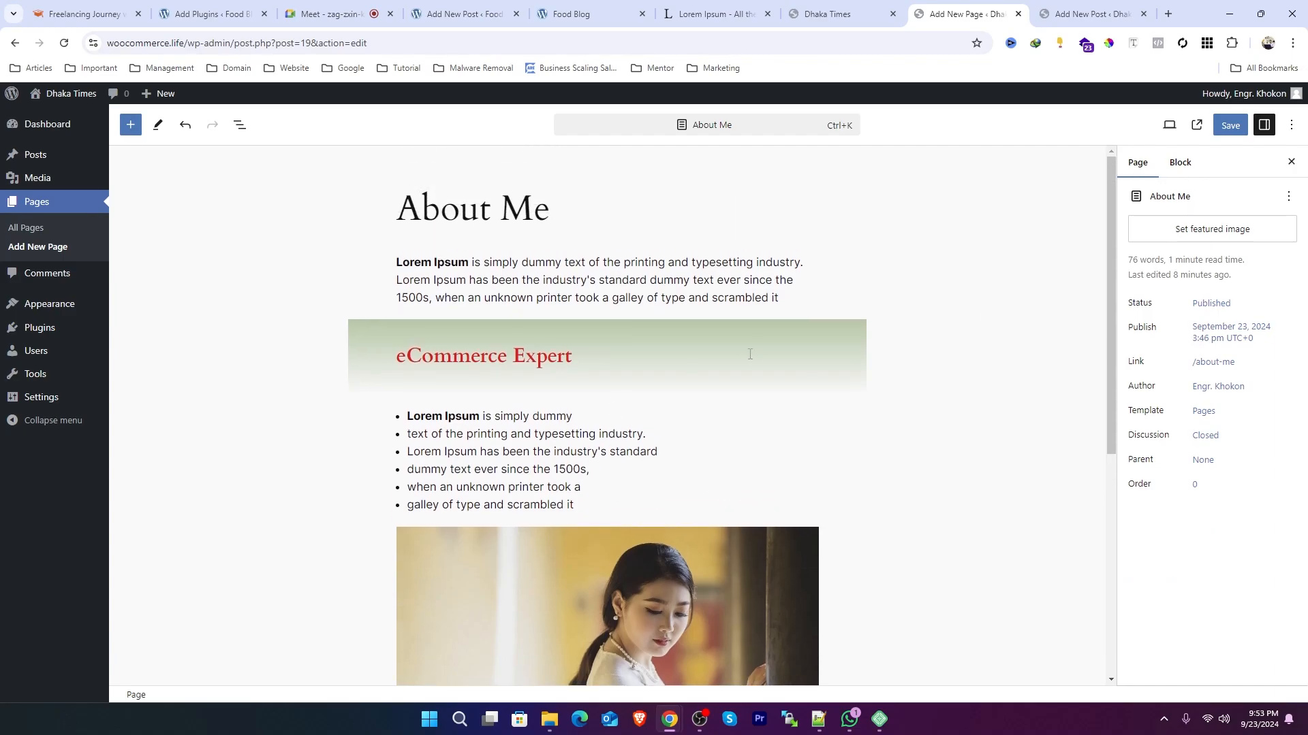
click(672, 273)
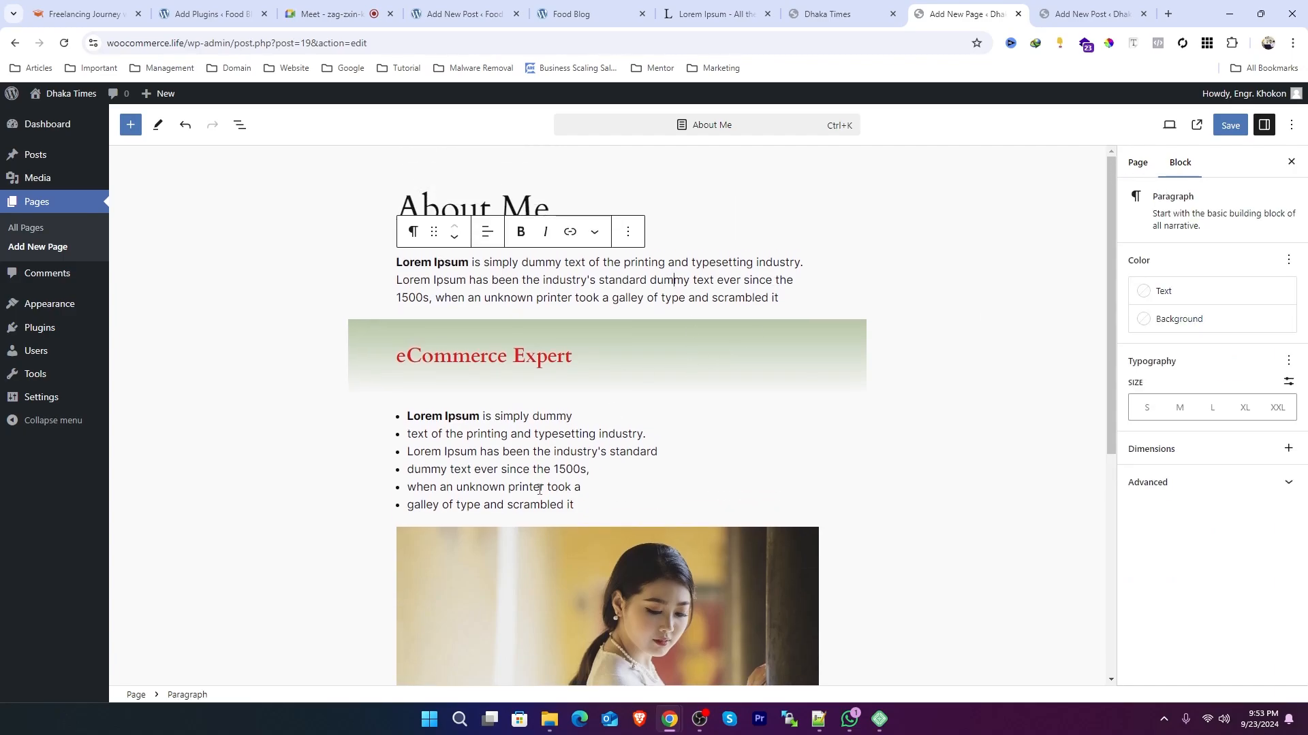
scroll(541, 485, down, 3)
click(603, 460)
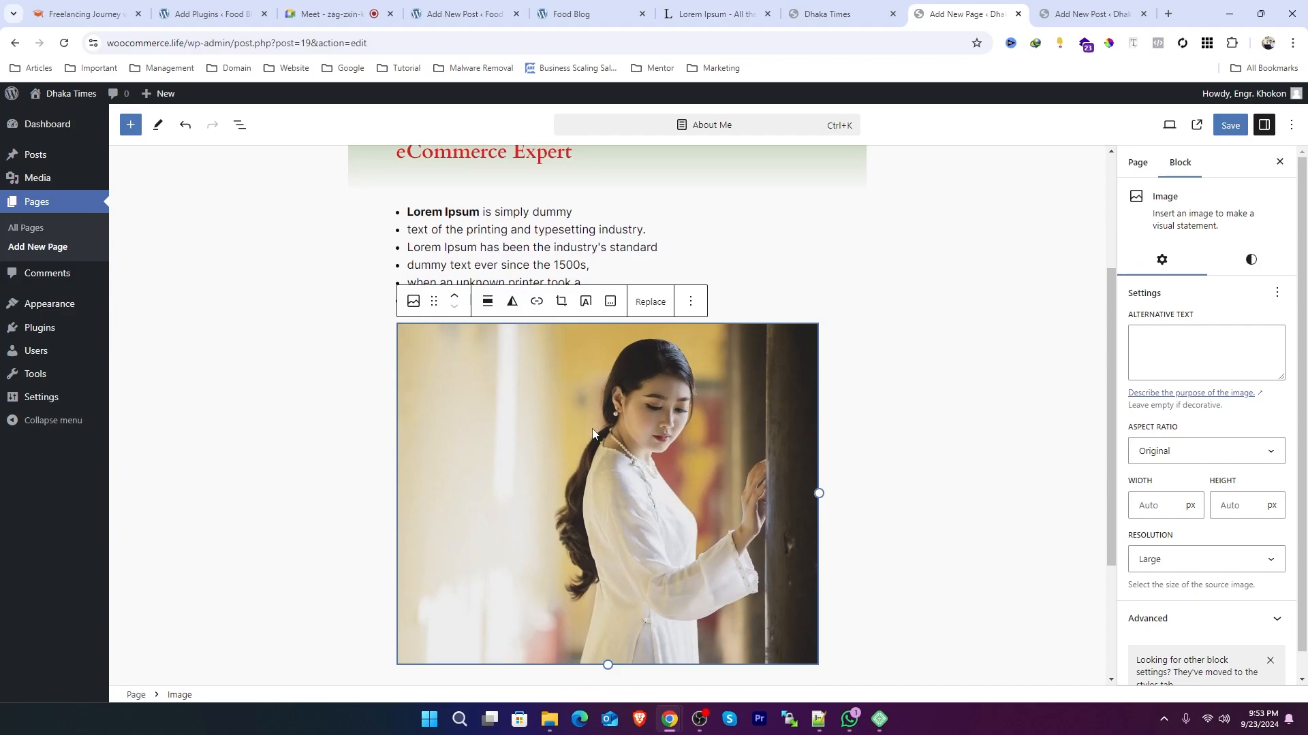
click(1139, 165)
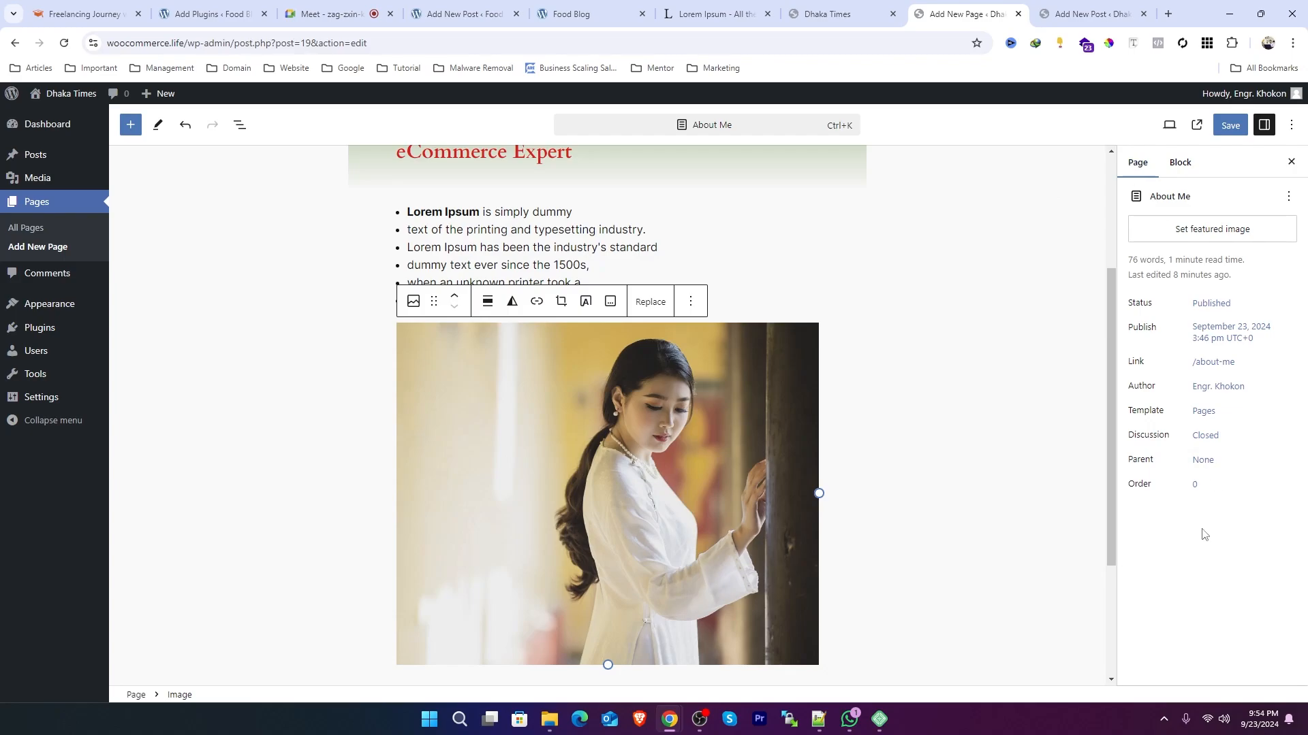
Step: Apply the Rounded style to the selected image block
click(1179, 168)
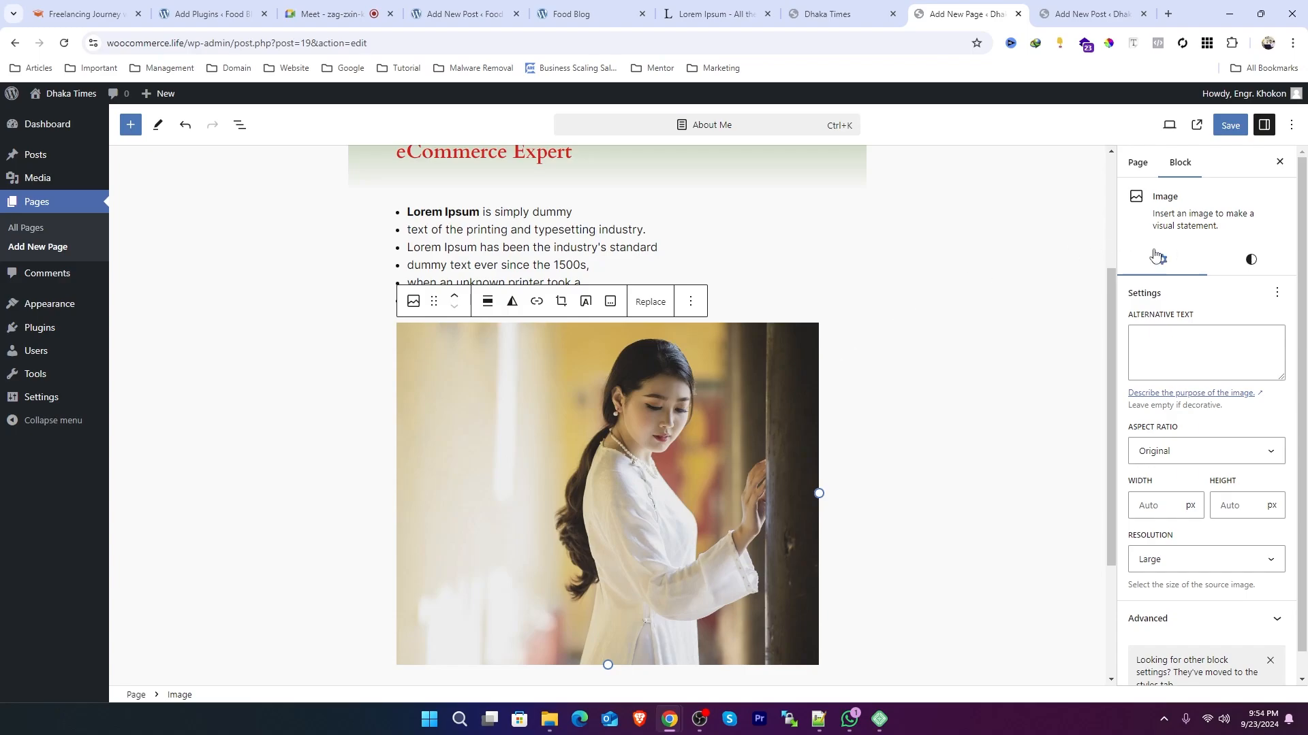
click(1256, 264)
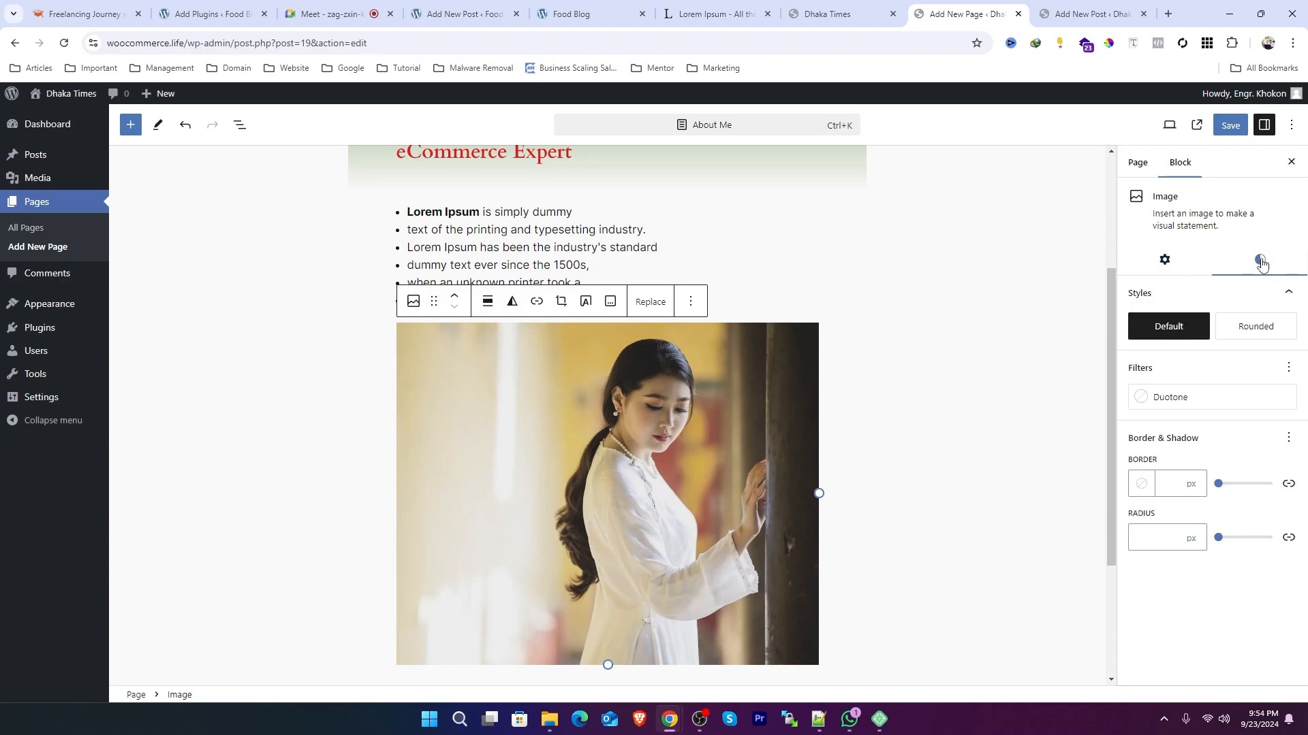
mouse_move(1159, 328)
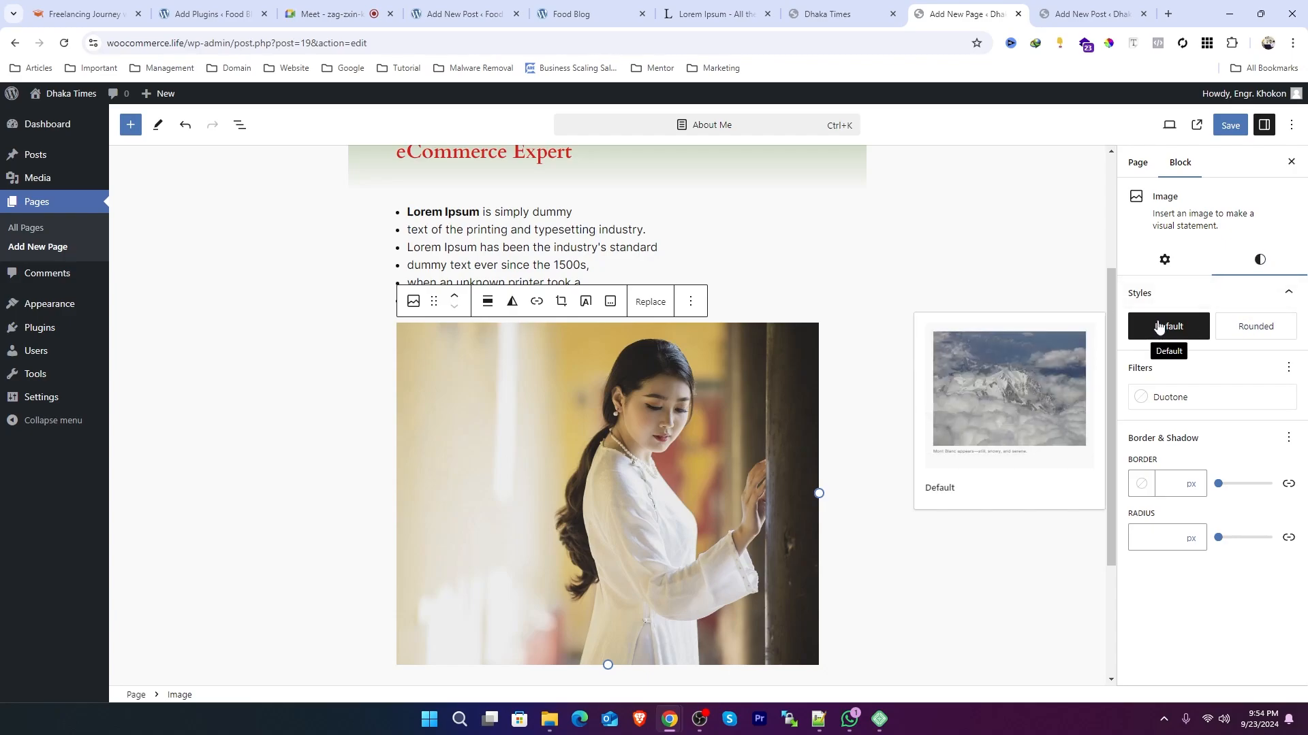
click(1260, 328)
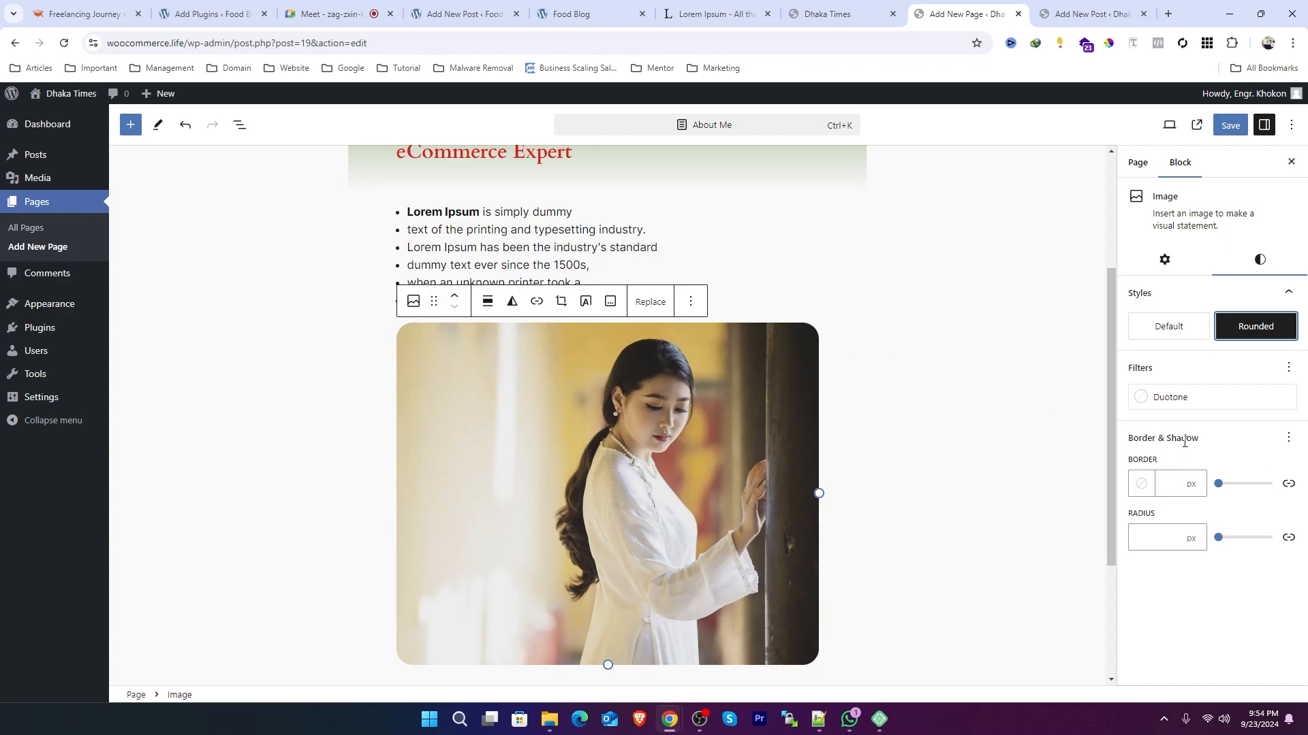
Step: Give the image a 2 px Accent / Three orange border with a 12 px corner radius
drag(1218, 484, 1222, 488)
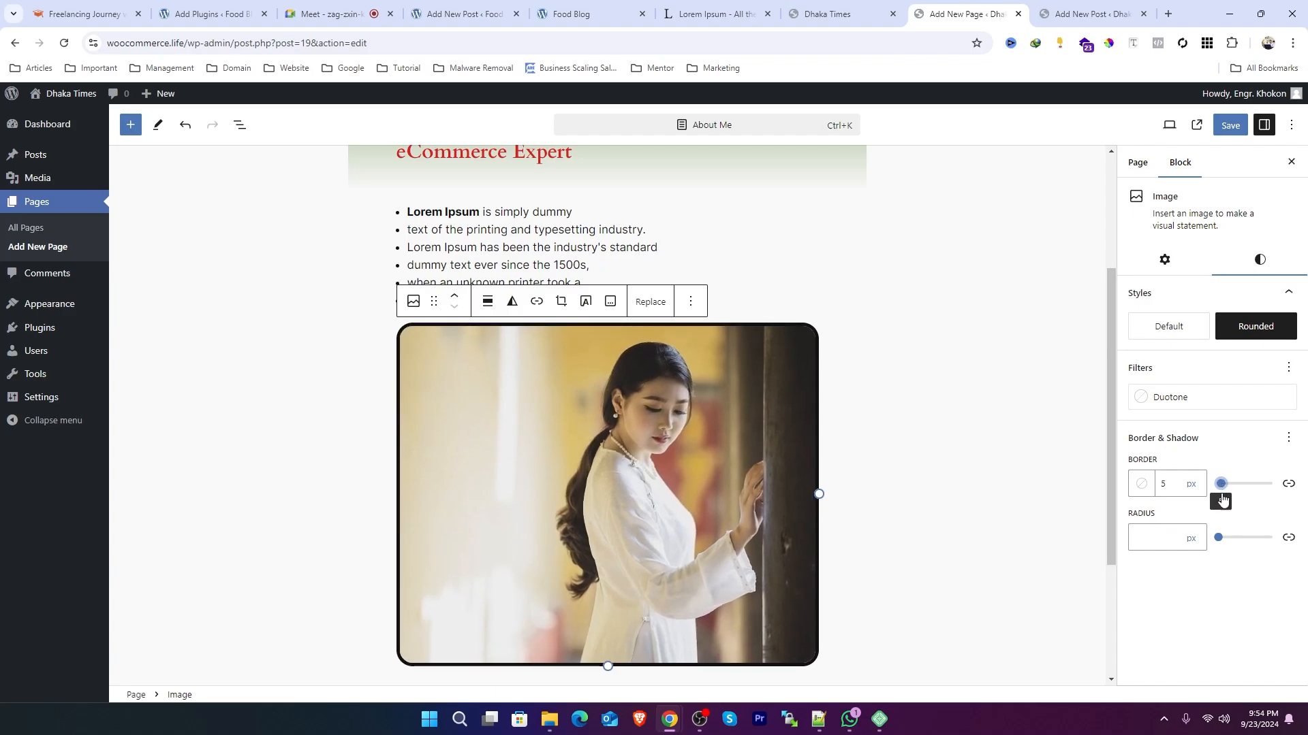
click(1139, 485)
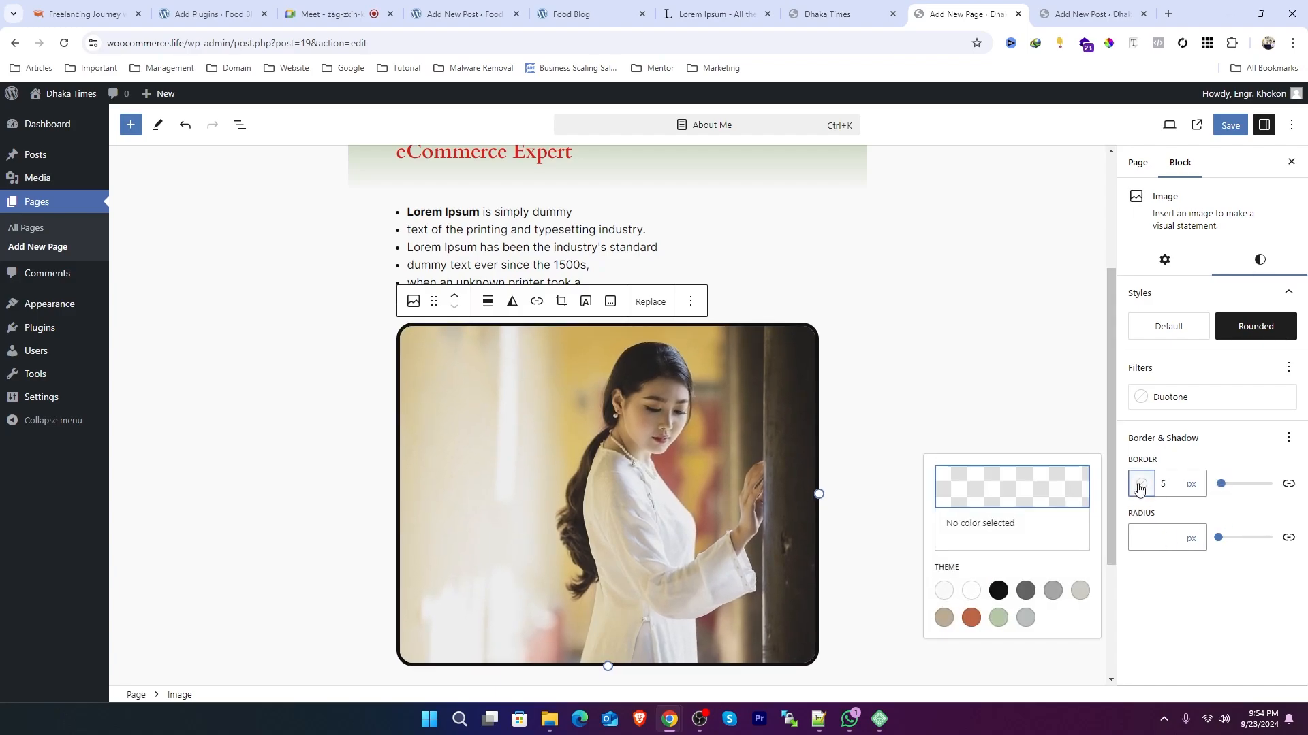
click(970, 618)
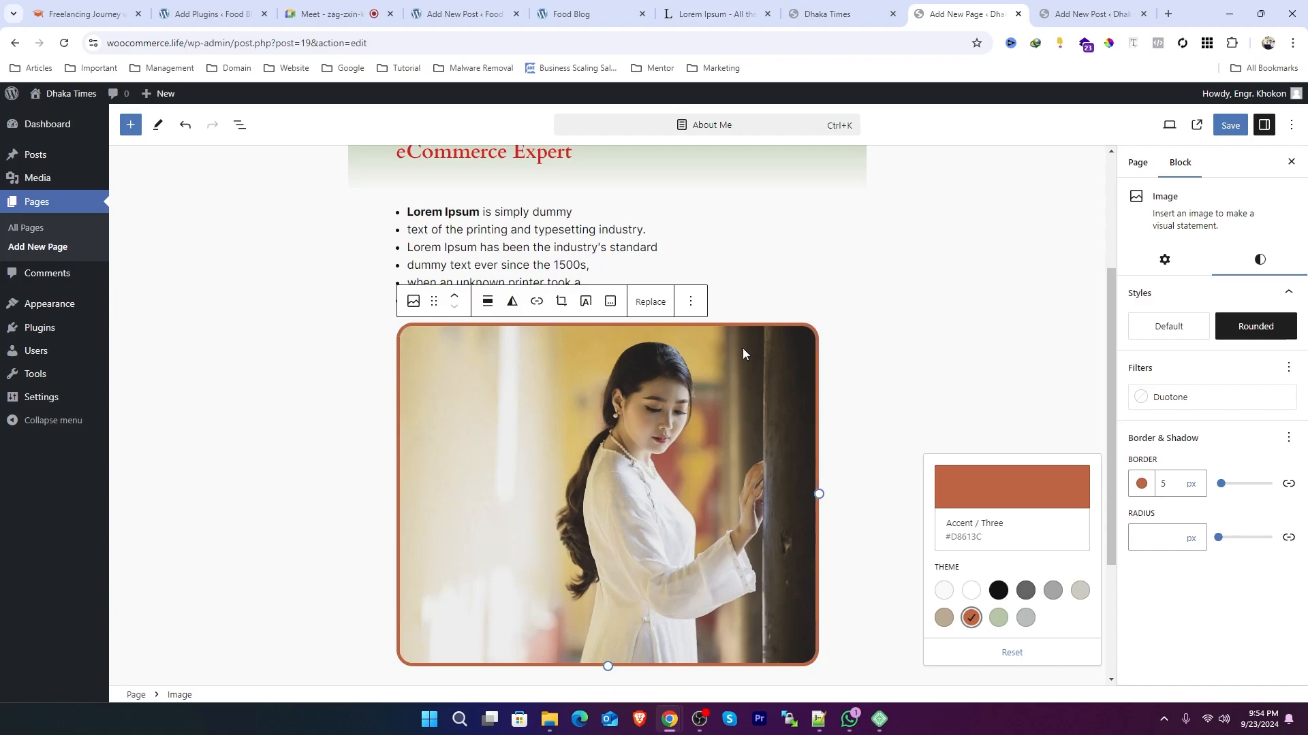
mouse_move(1218, 538)
mouse_down()
mouse_move(1293, 541)
mouse_move(1226, 542)
mouse_up()
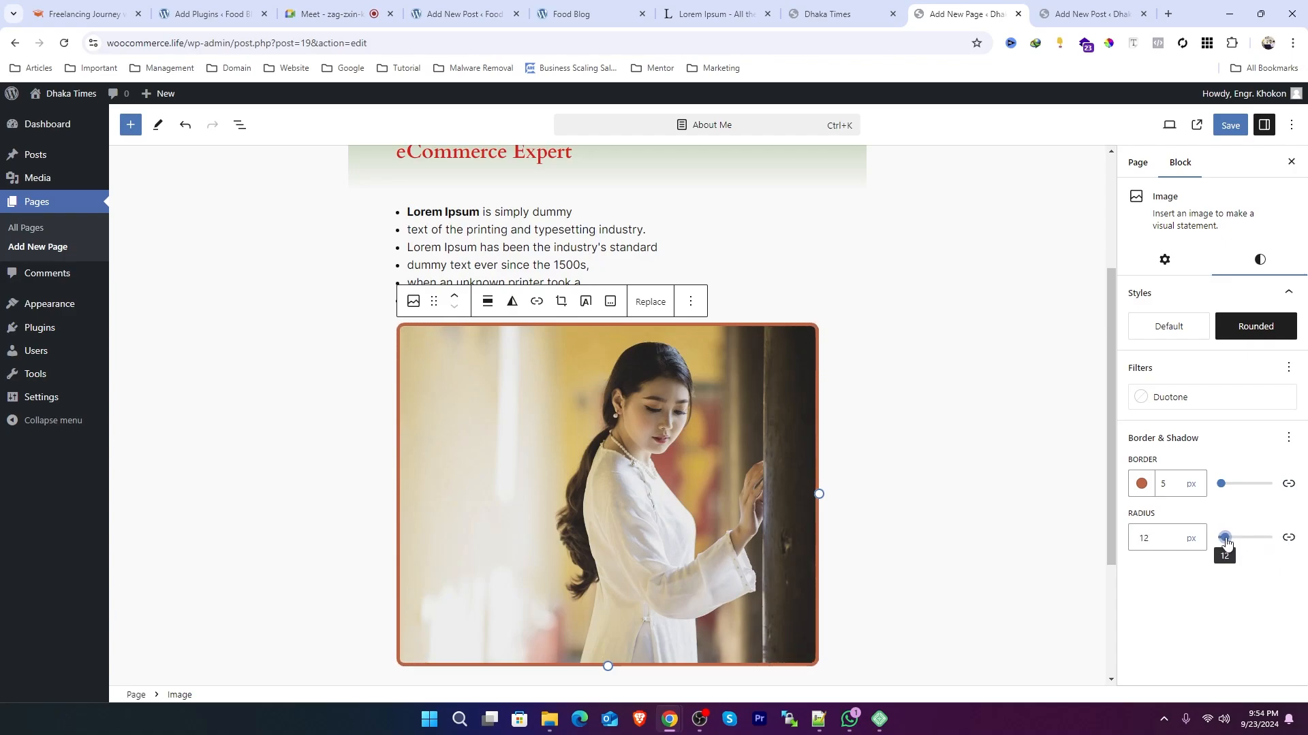
click(1171, 483)
key(BackSpace)
text(2)
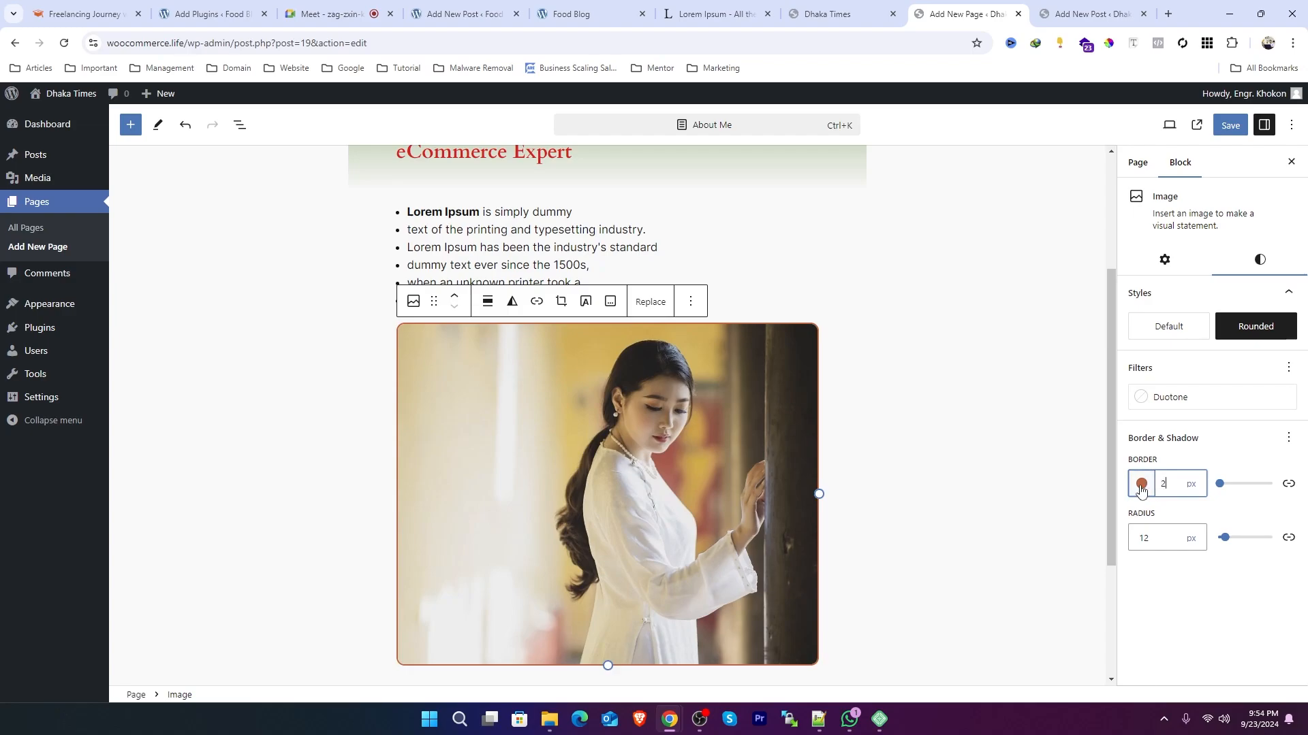
Step: Apply the orange duotone filter to the image after trying the other duotone presets
click(1189, 402)
click(1027, 467)
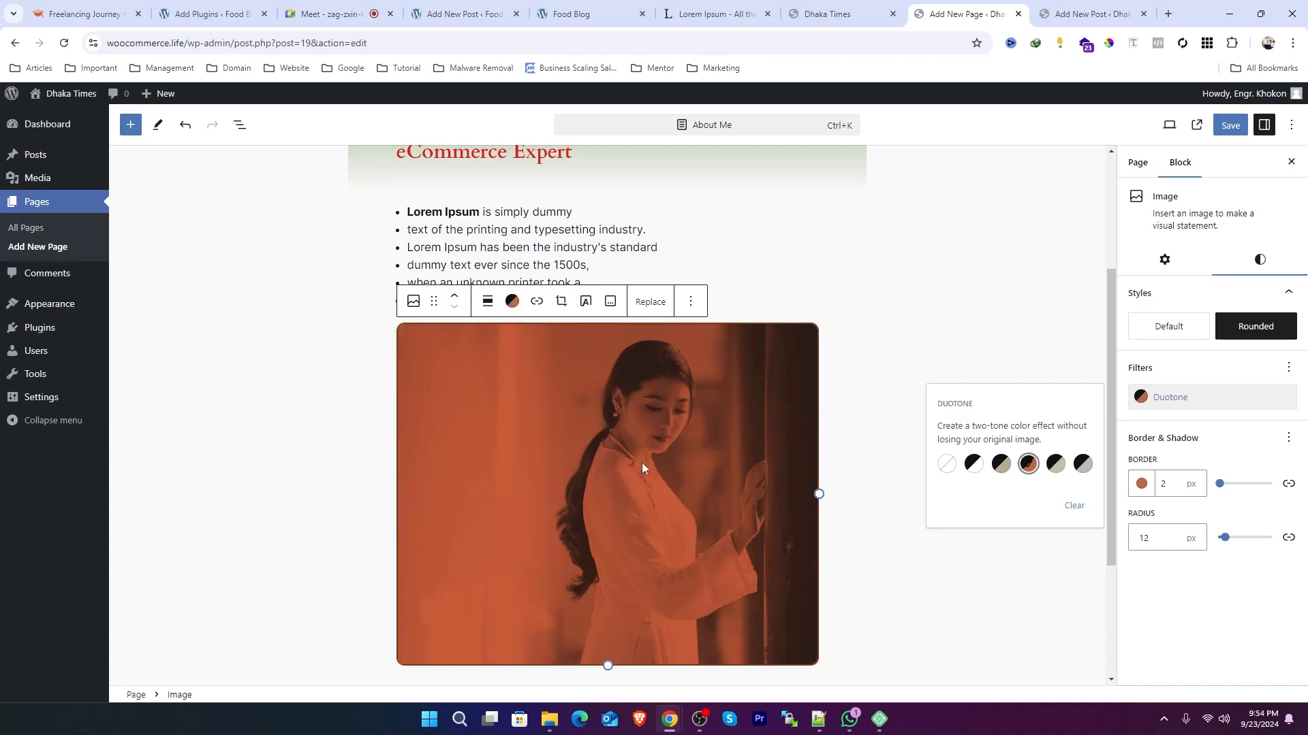
click(1057, 469)
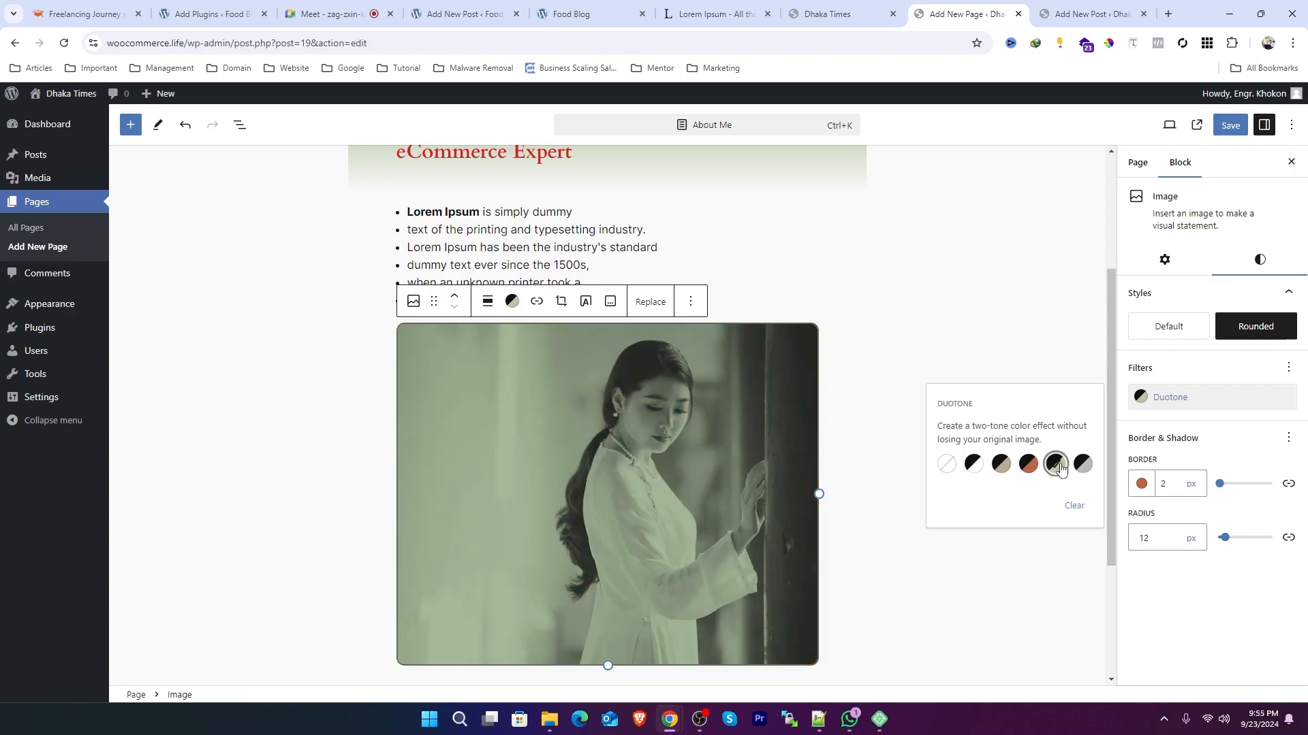
click(975, 469)
click(1002, 470)
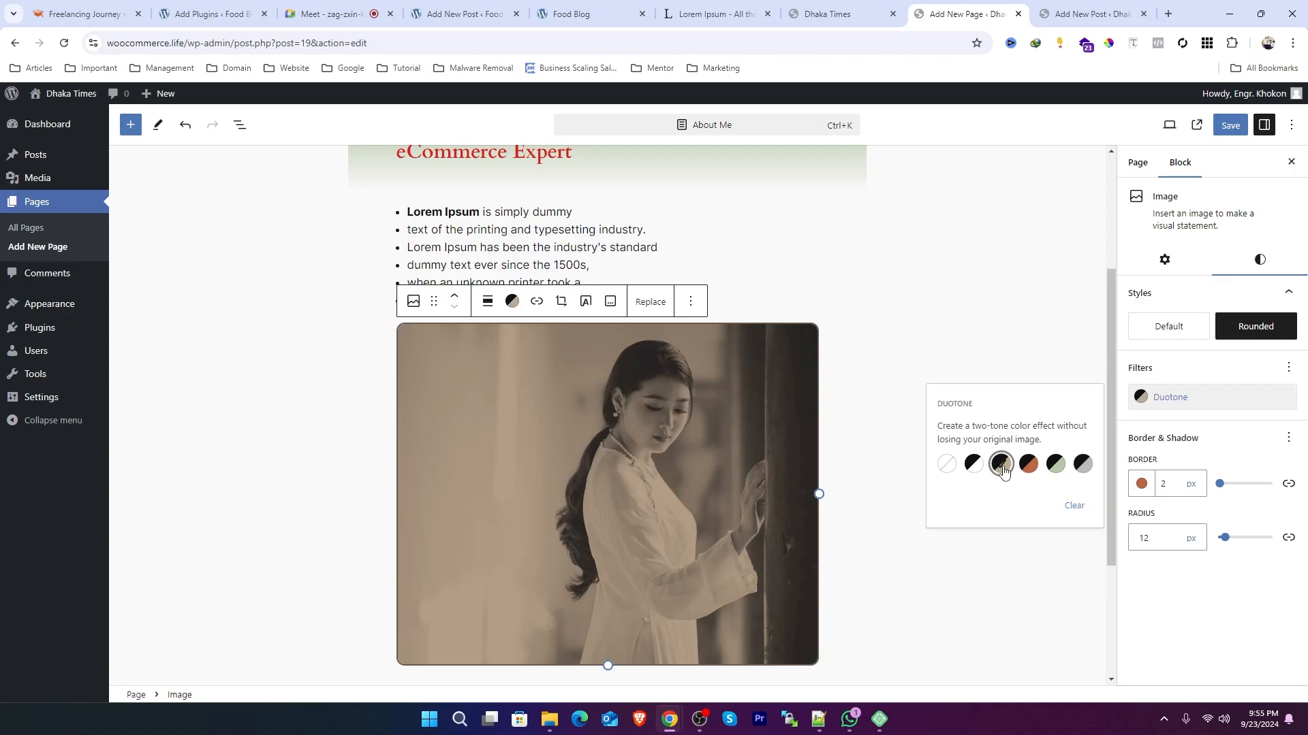
click(1029, 468)
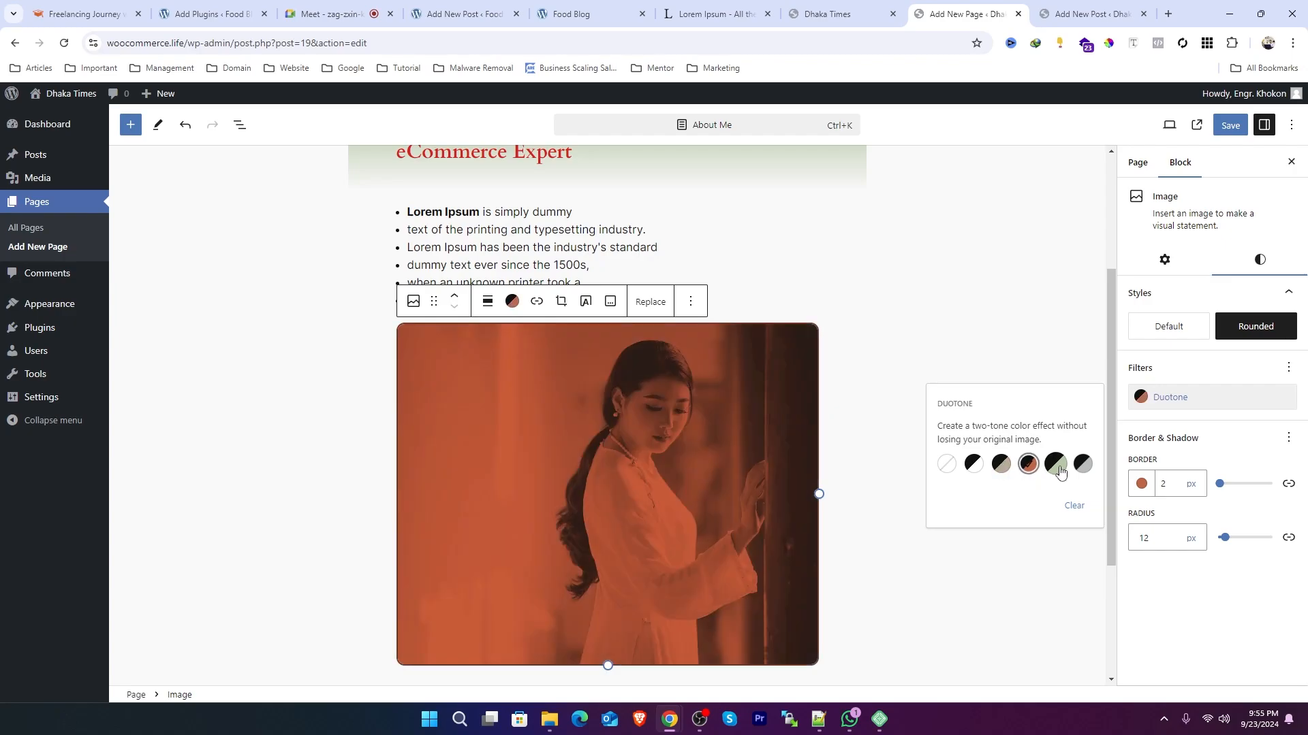
click(1061, 472)
click(1029, 465)
click(1065, 605)
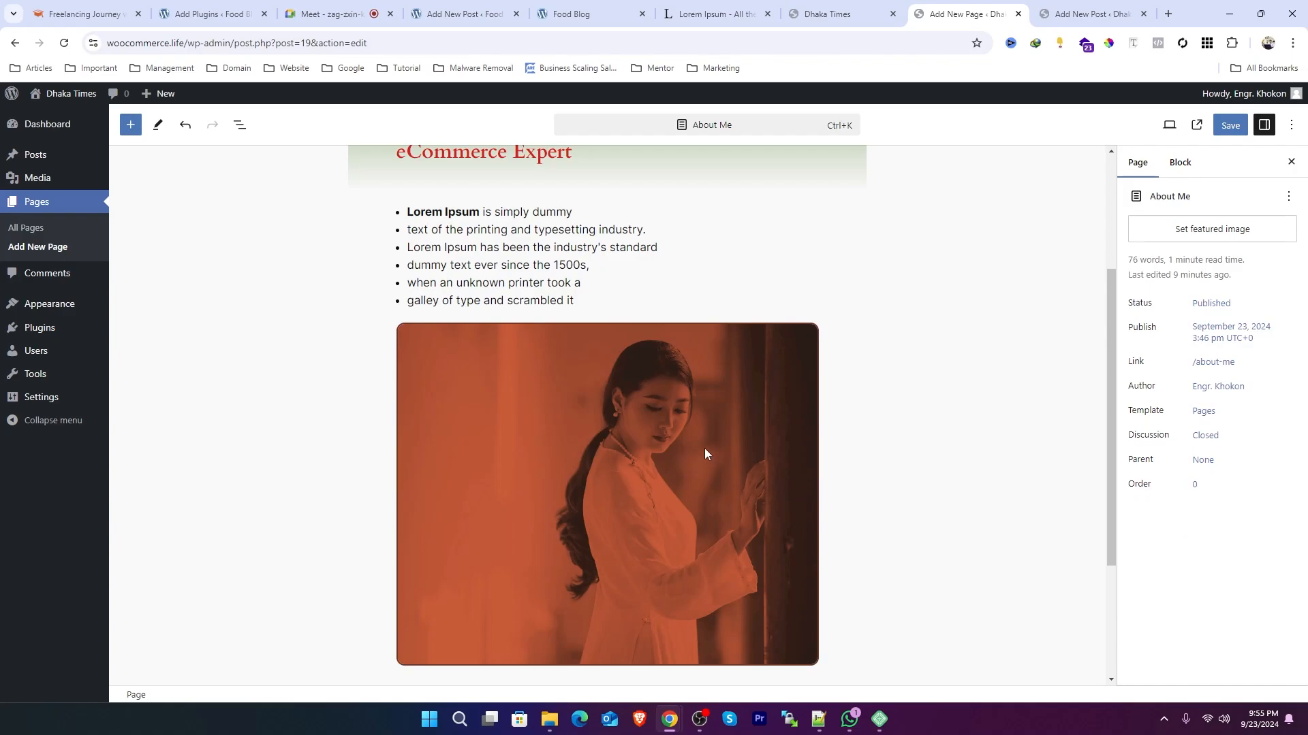
Step: Select the list, image and intro paragraph blocks in turn to inspect them
click(614, 276)
click(720, 458)
scroll(840, 444, up, 3)
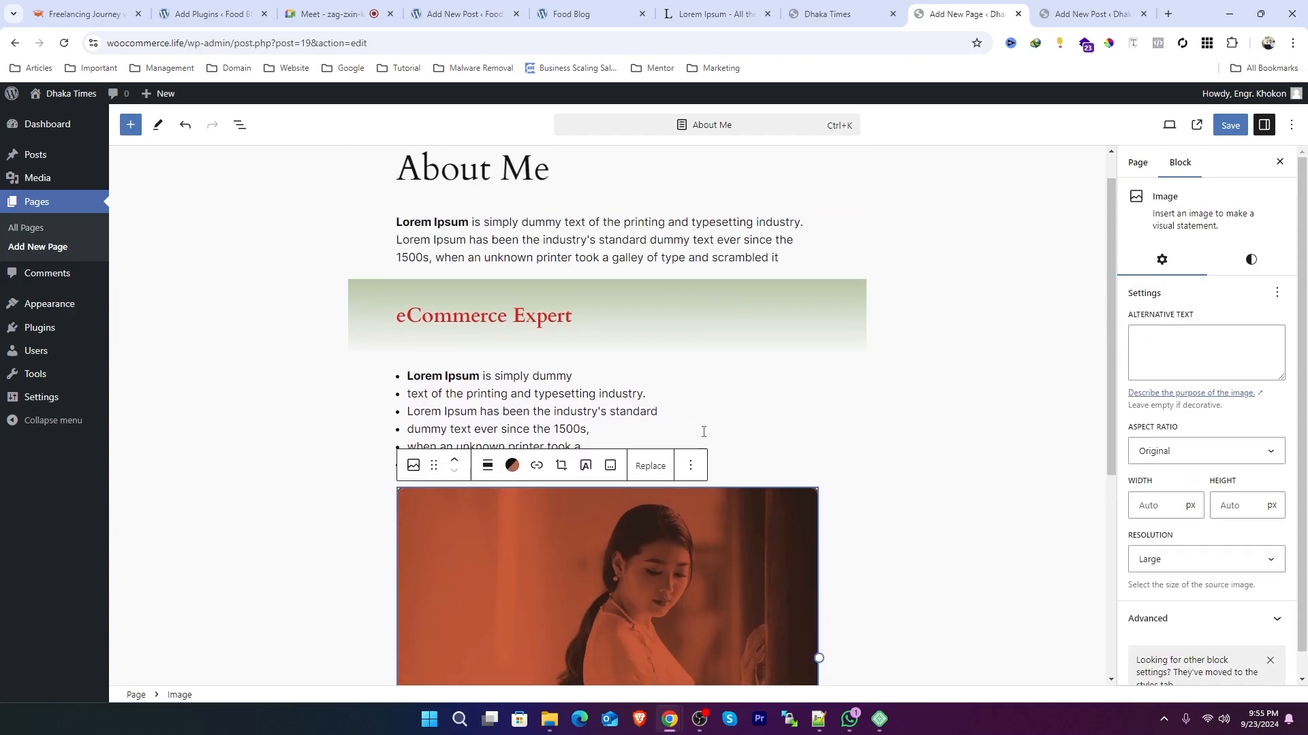
click(657, 272)
scroll(593, 409, down, 3)
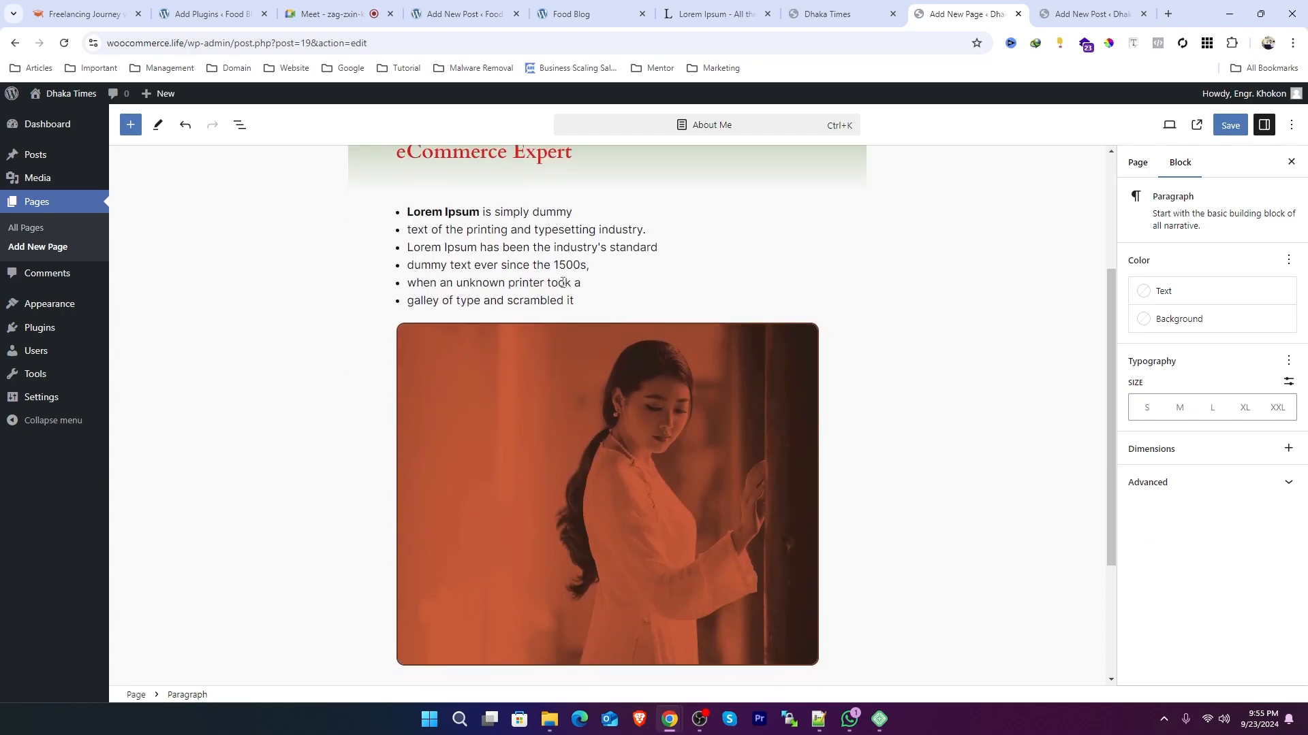
Step: Set the second list item's font size to medium after trying small and large, and add its margin controls
click(533, 248)
drag(574, 301, 405, 215)
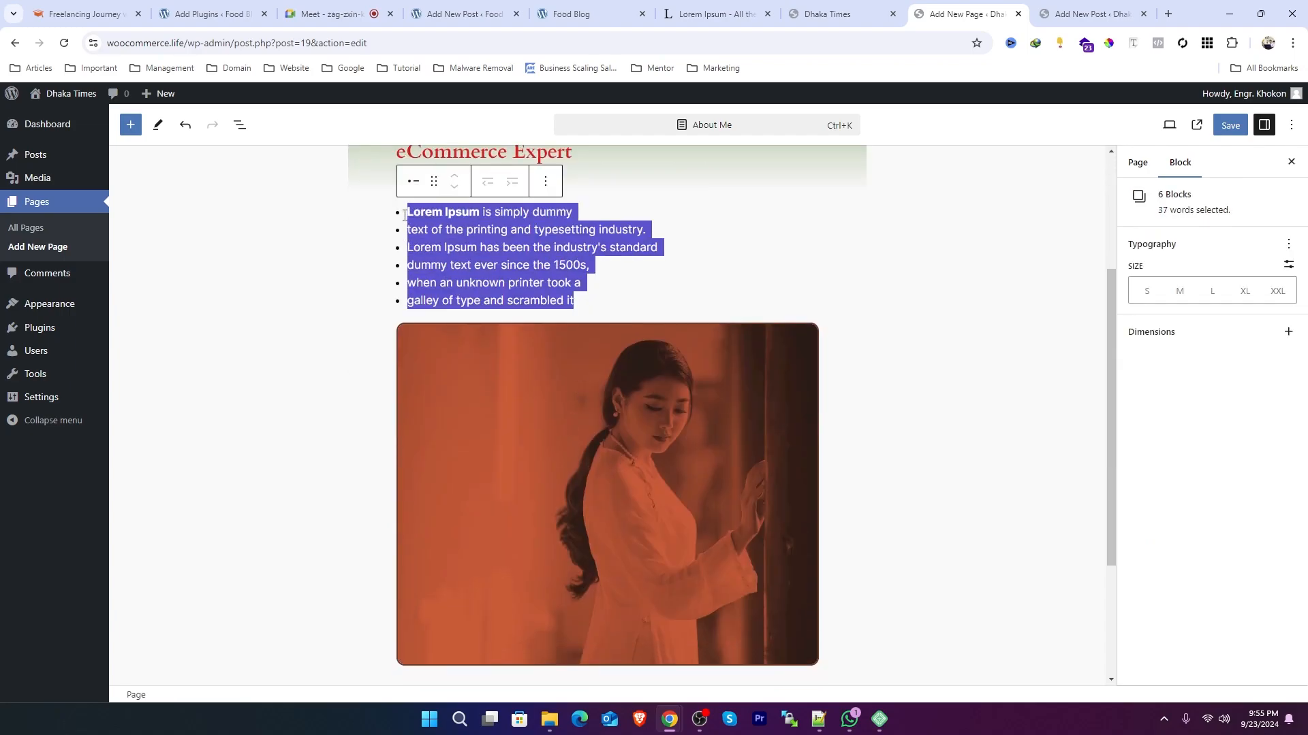
click(481, 232)
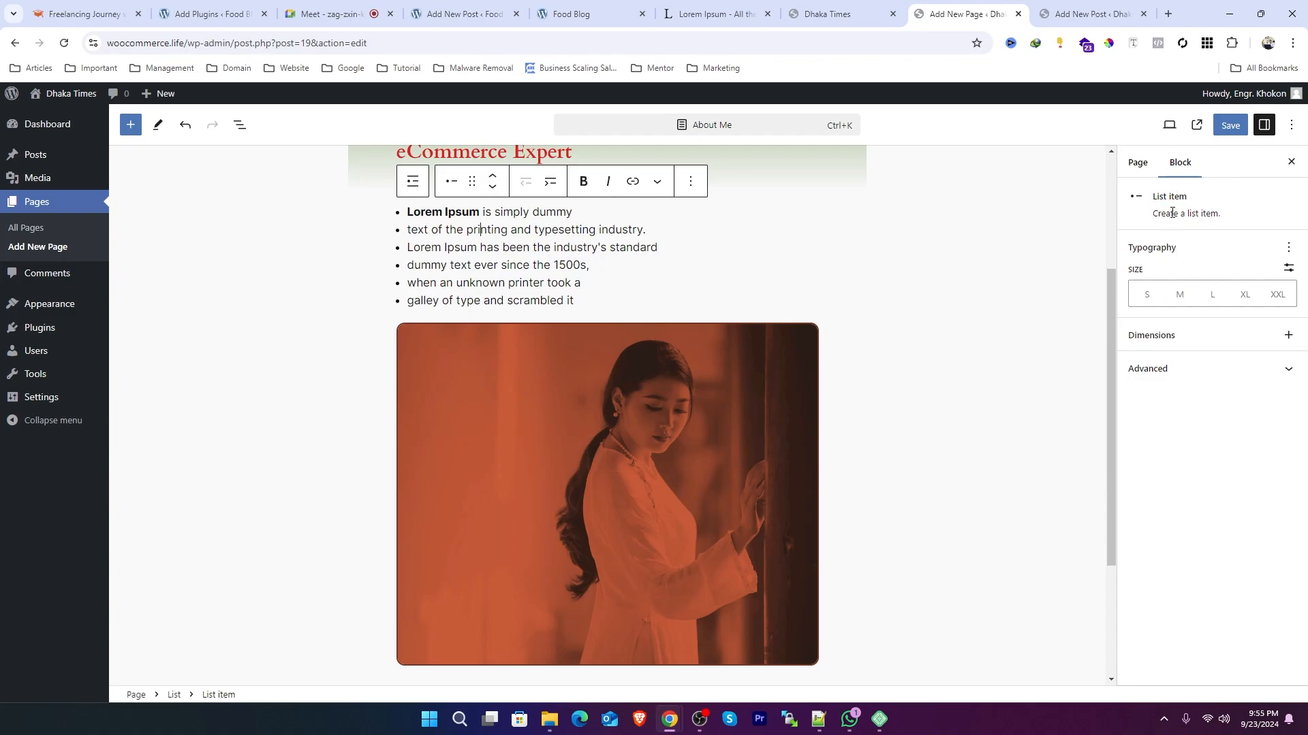
click(1146, 297)
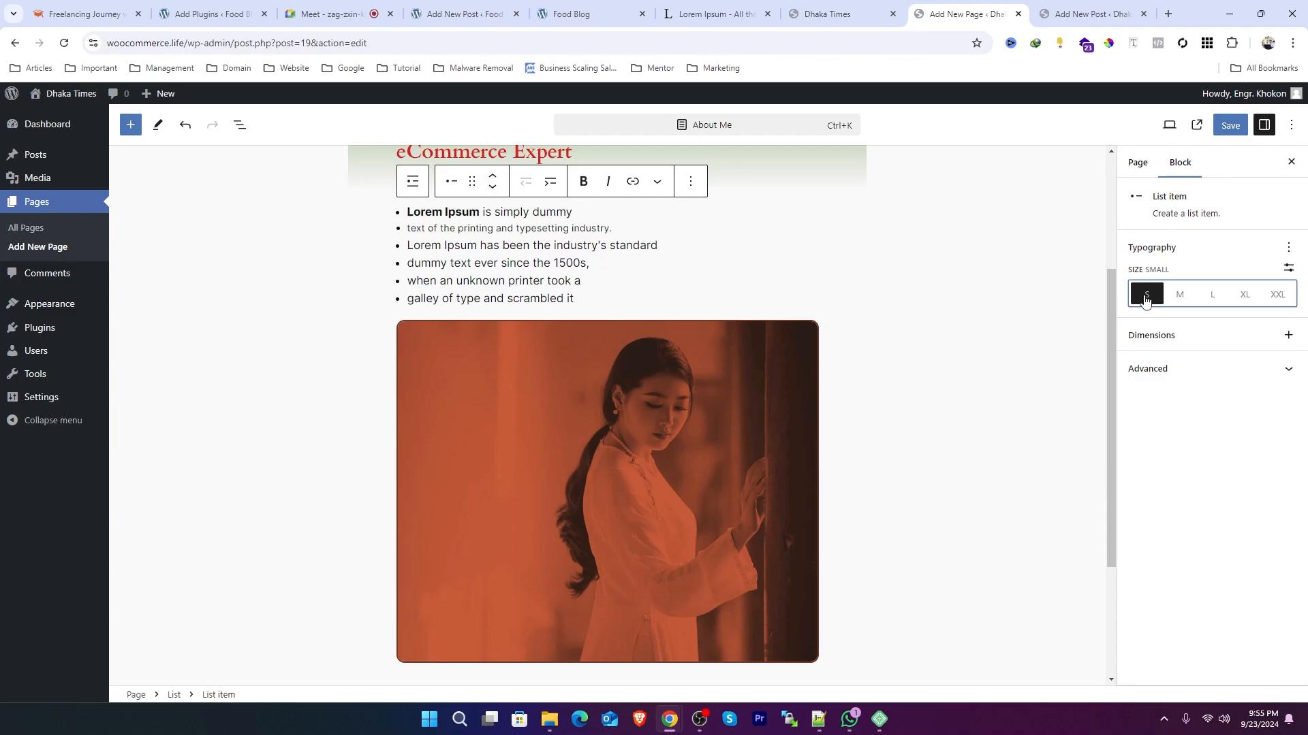
click(1179, 296)
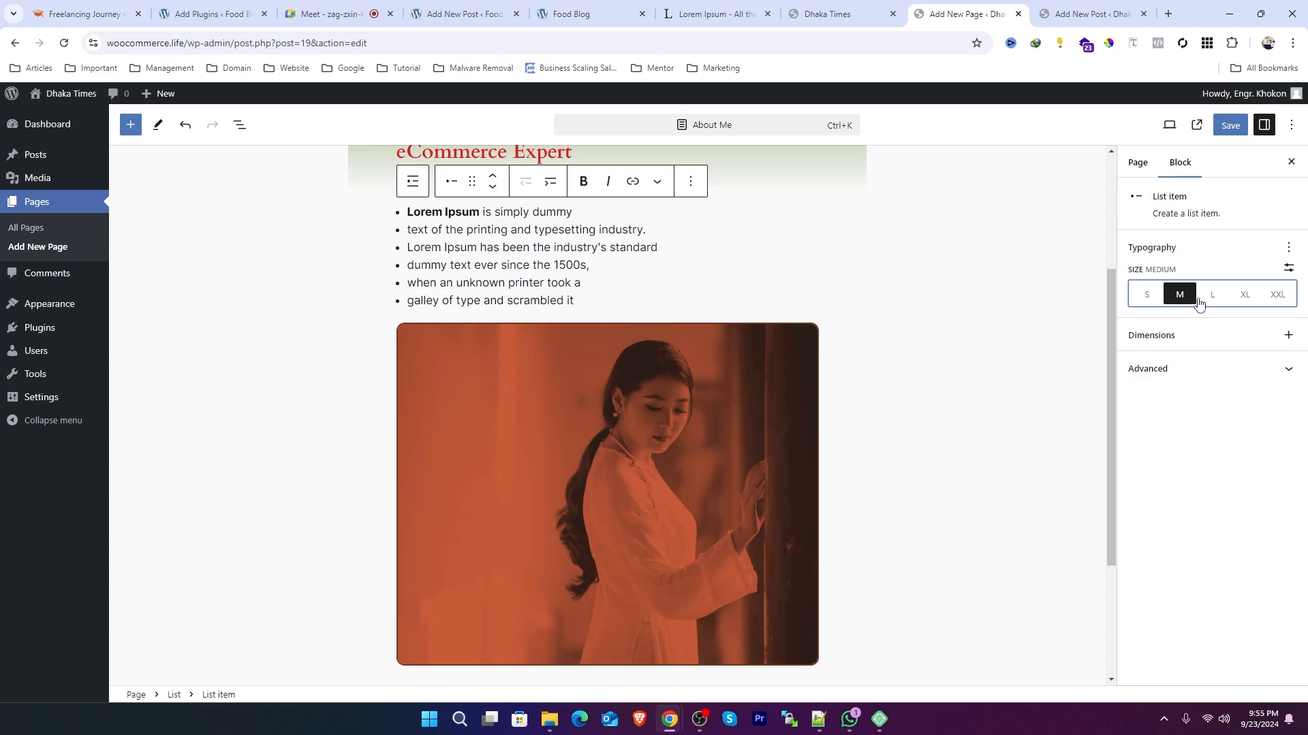
click(1215, 302)
click(1180, 297)
click(1287, 337)
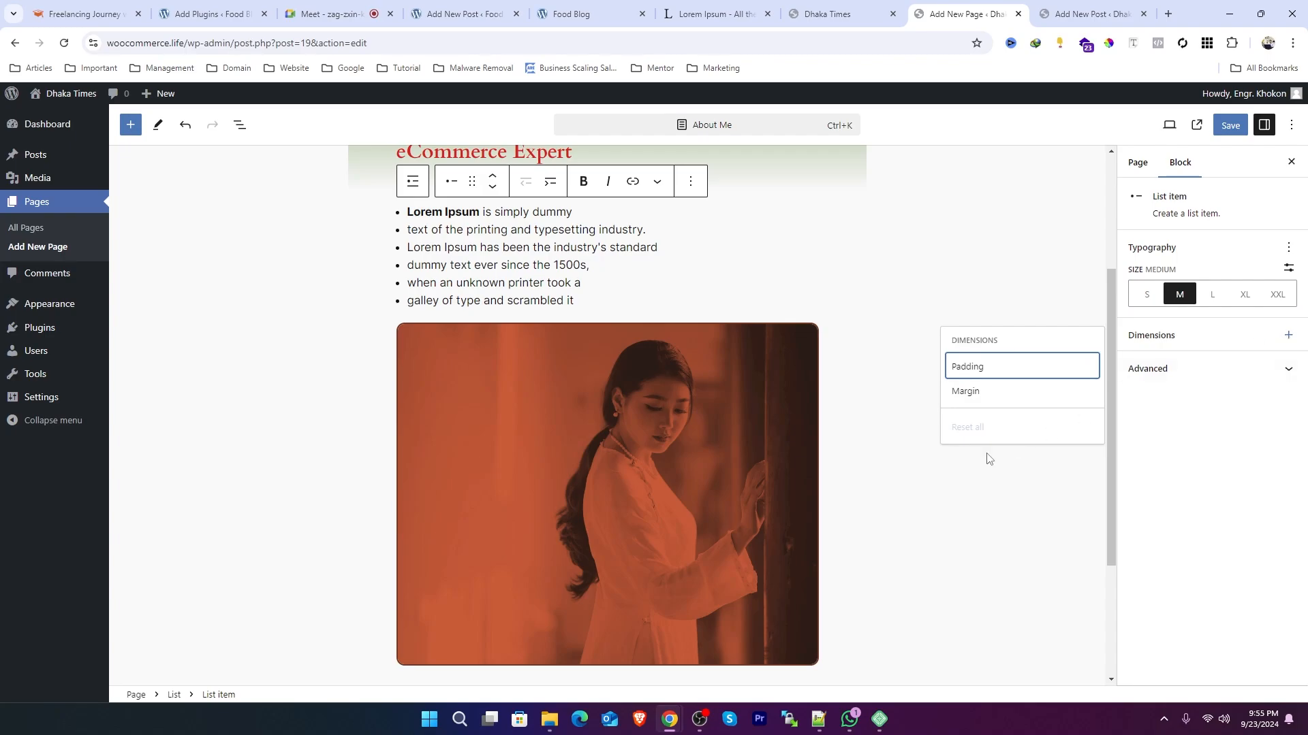
click(962, 393)
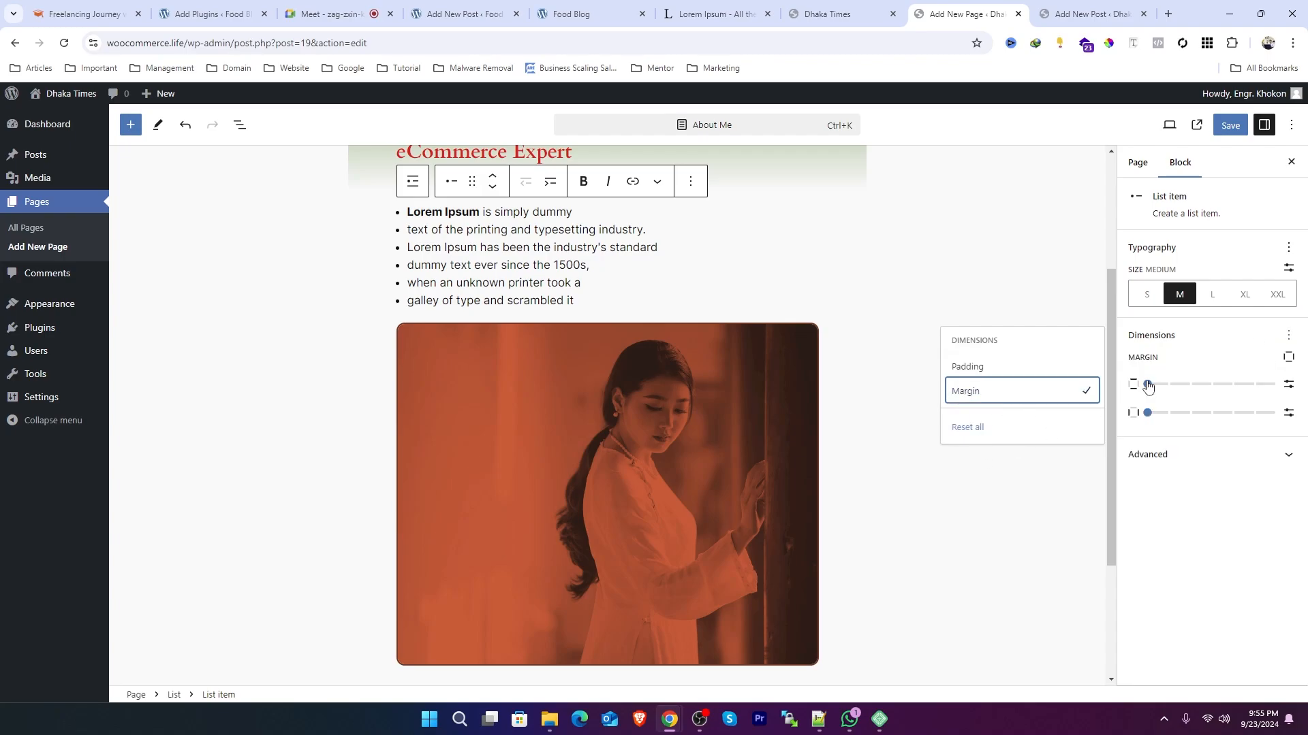
Step: Select all six list items and set their vertical padding to 6 px
drag(598, 302, 479, 232)
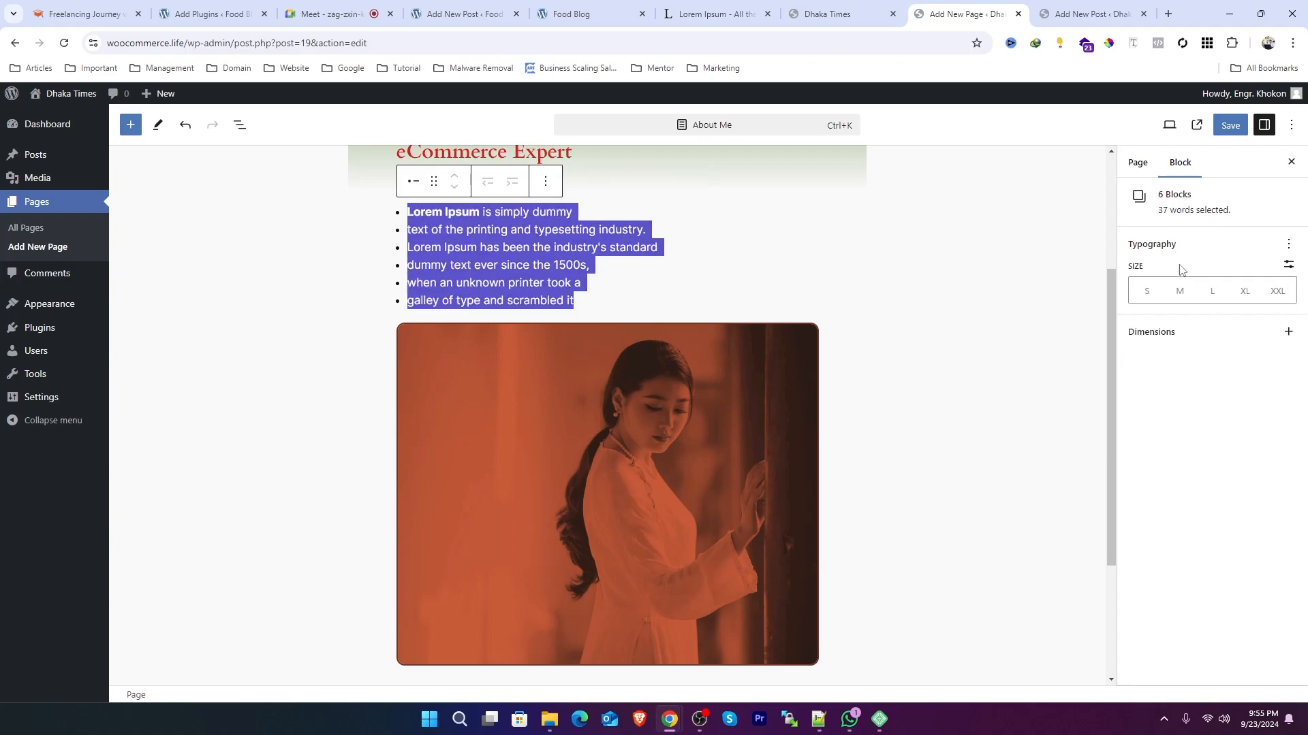
click(1287, 333)
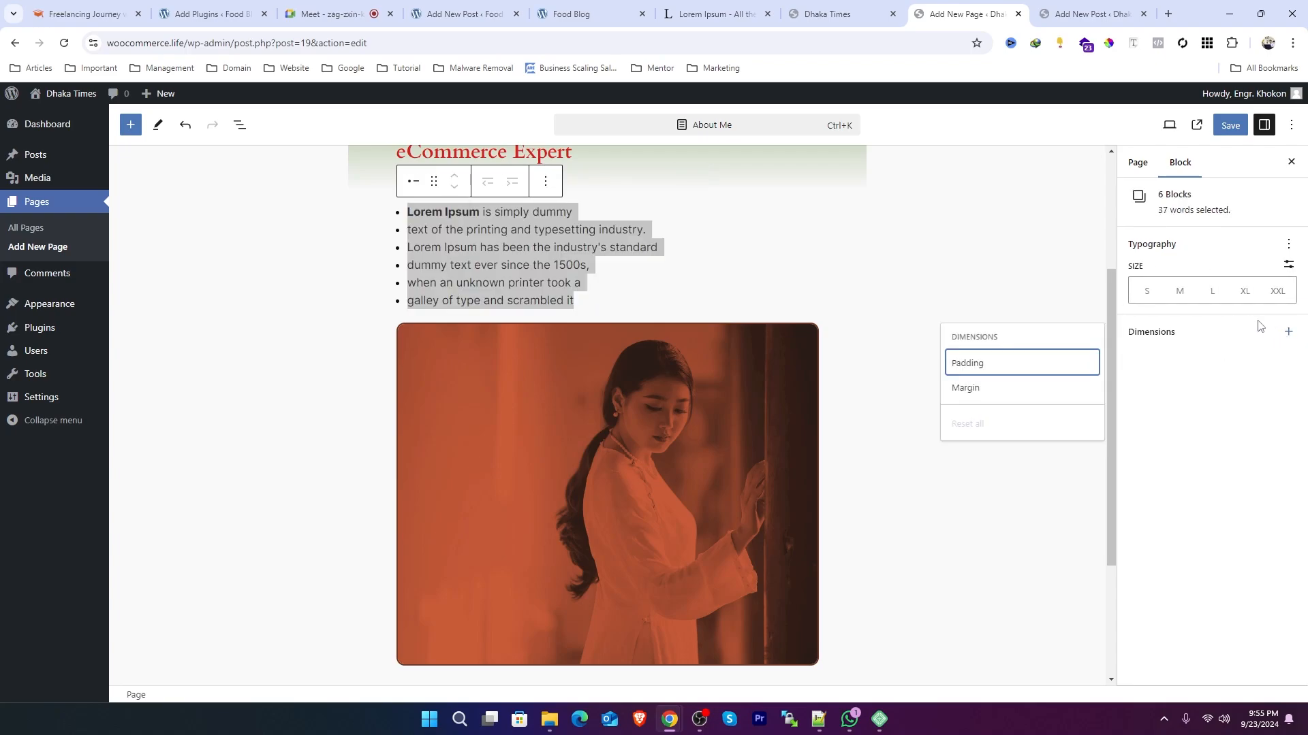
click(979, 364)
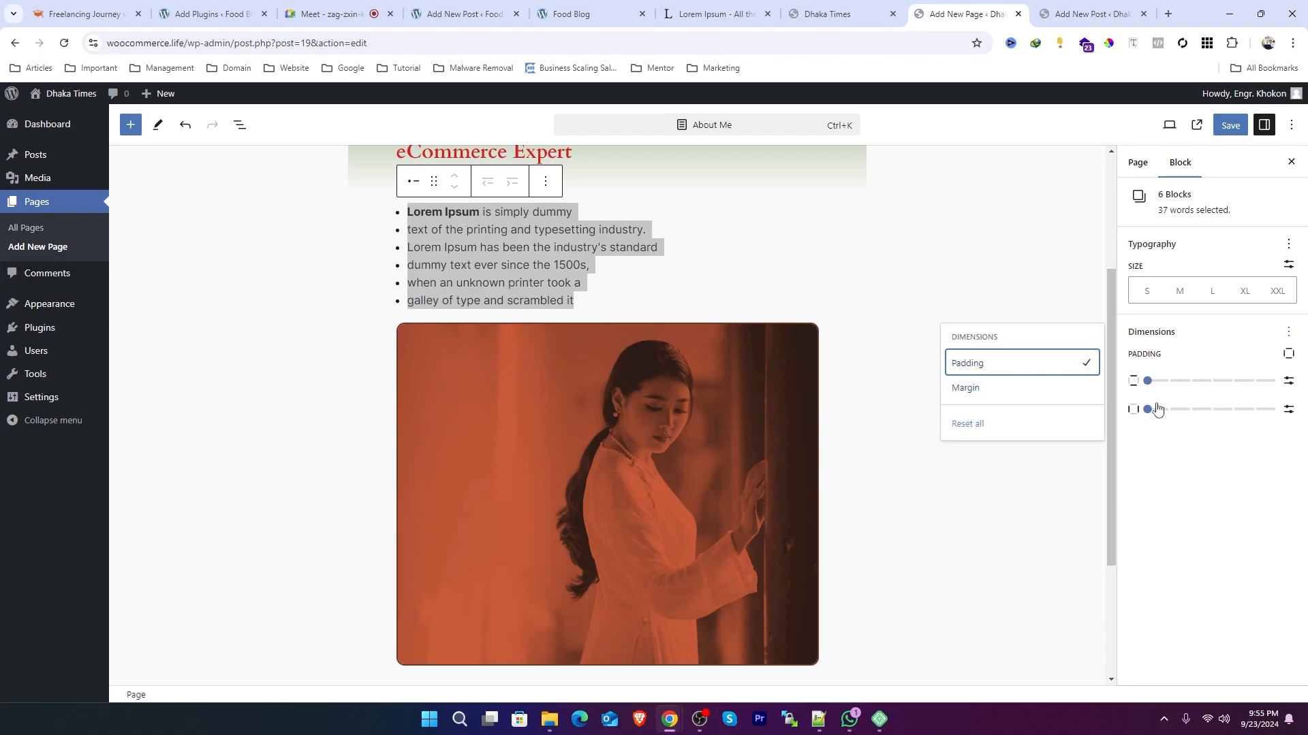
click(1148, 382)
mouse_move(1148, 383)
mouse_down()
mouse_move(1169, 383)
mouse_move(1158, 385)
mouse_up()
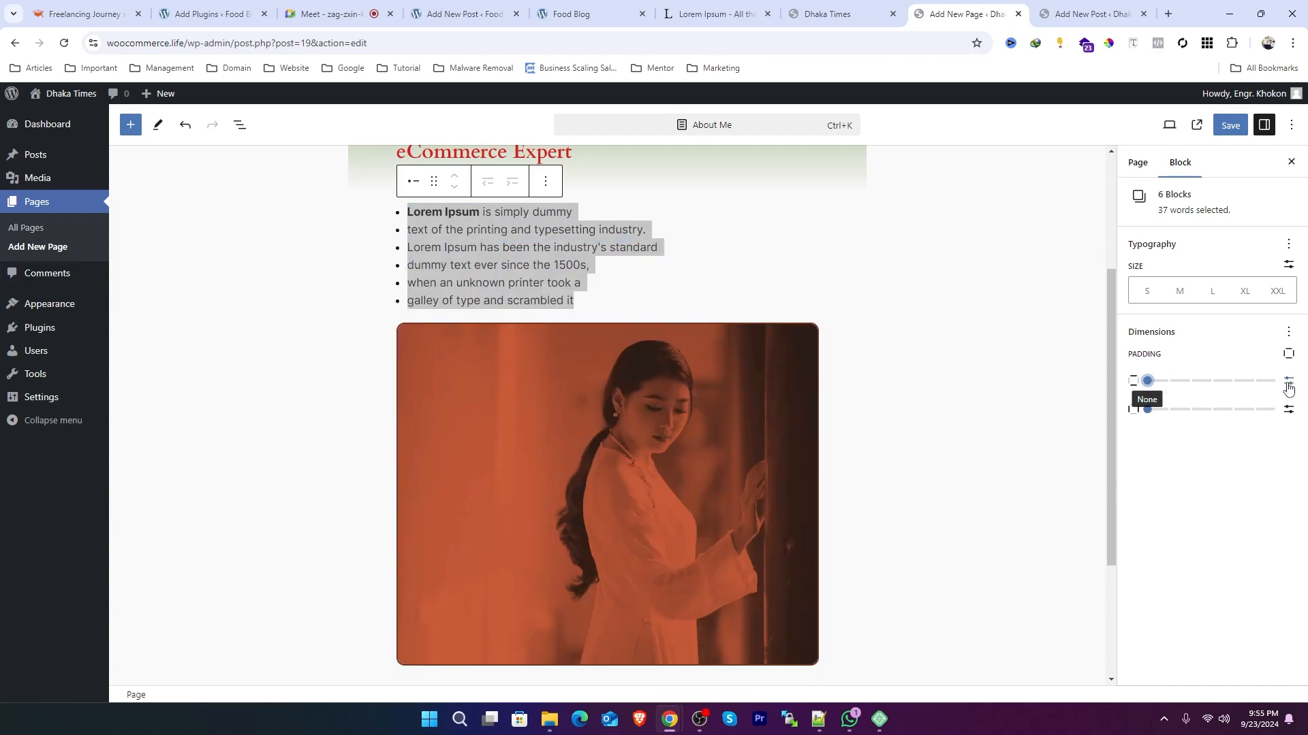
click(1287, 381)
click(1160, 385)
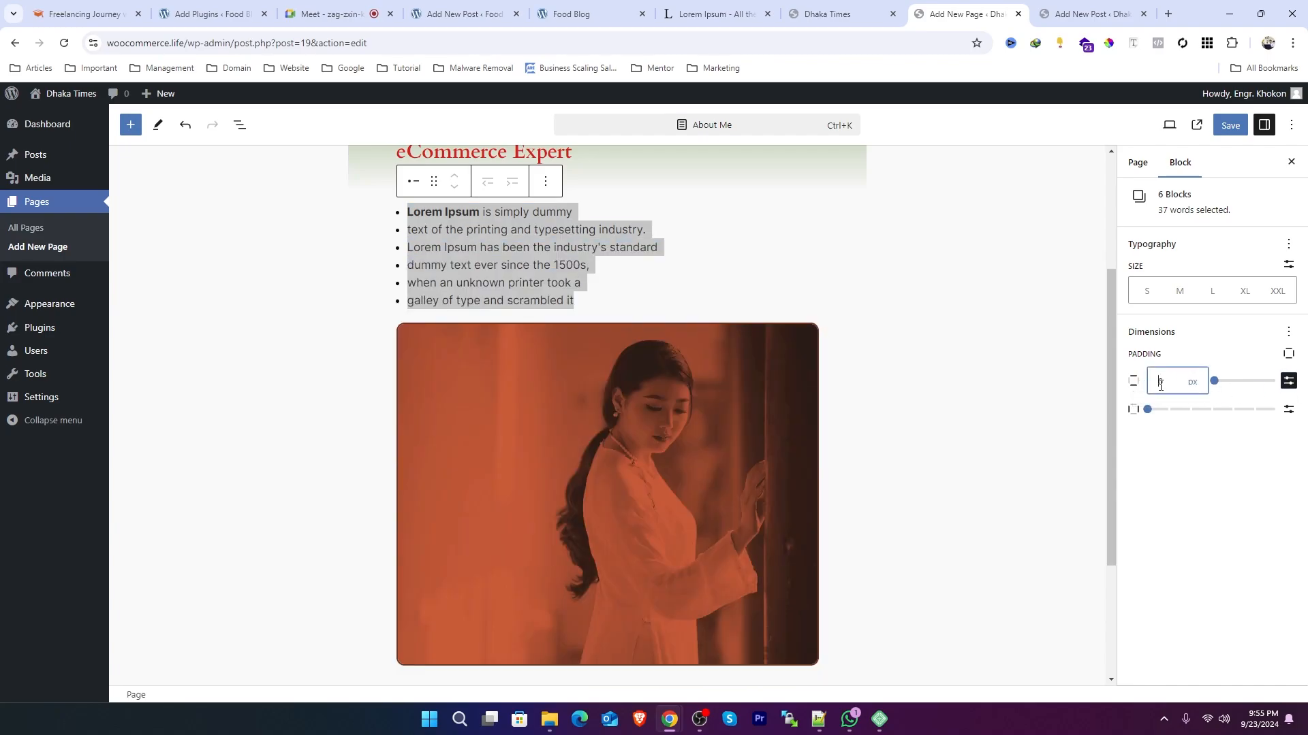
key(BackSpace)
text(10)
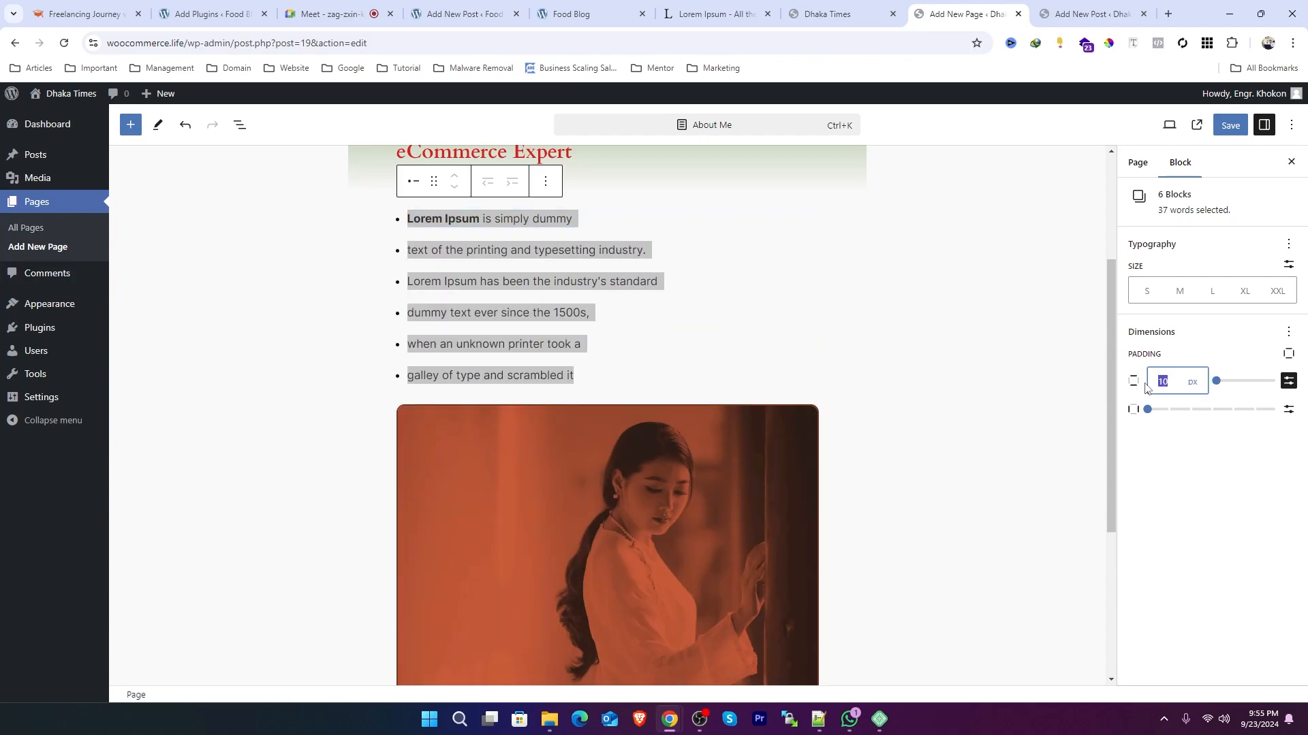
text(5)
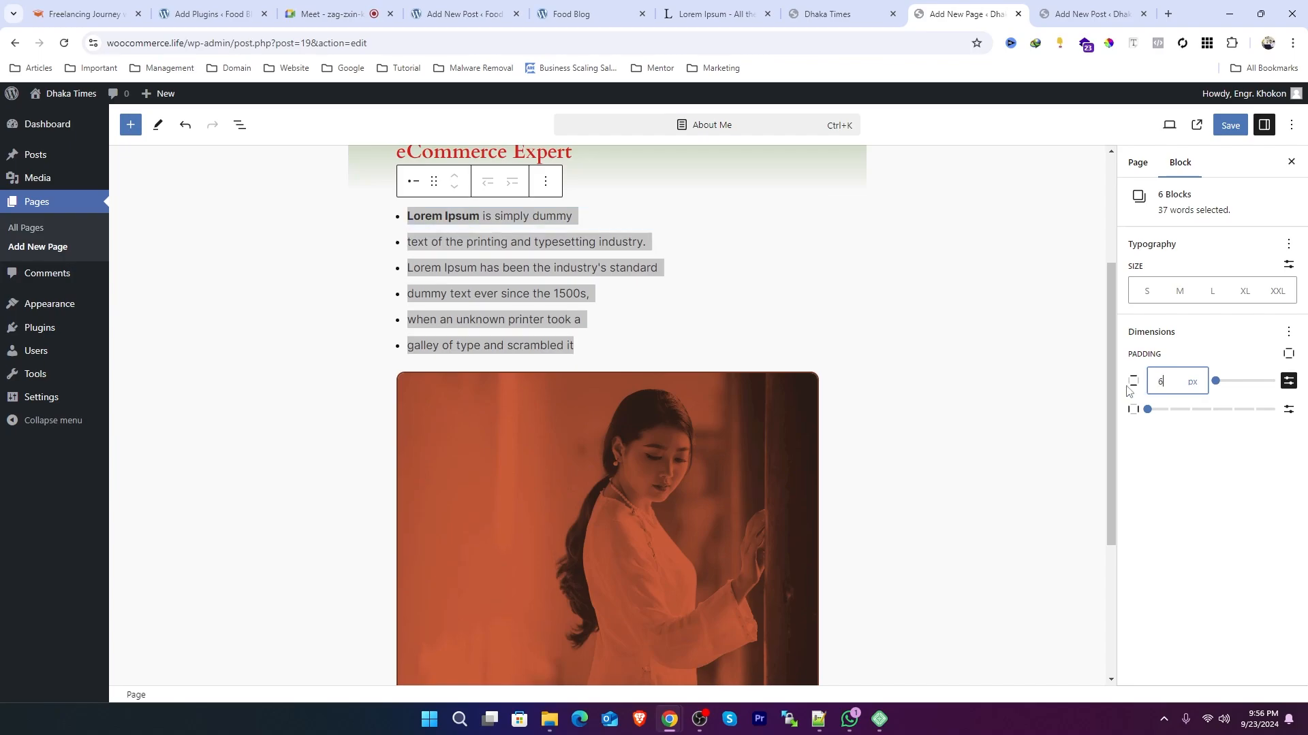
click(956, 373)
Step: Select the intro paragraph's text and examine its Dimensions options and Advanced settings such as the HTML anchor
click(491, 294)
scroll(496, 293, up, 1)
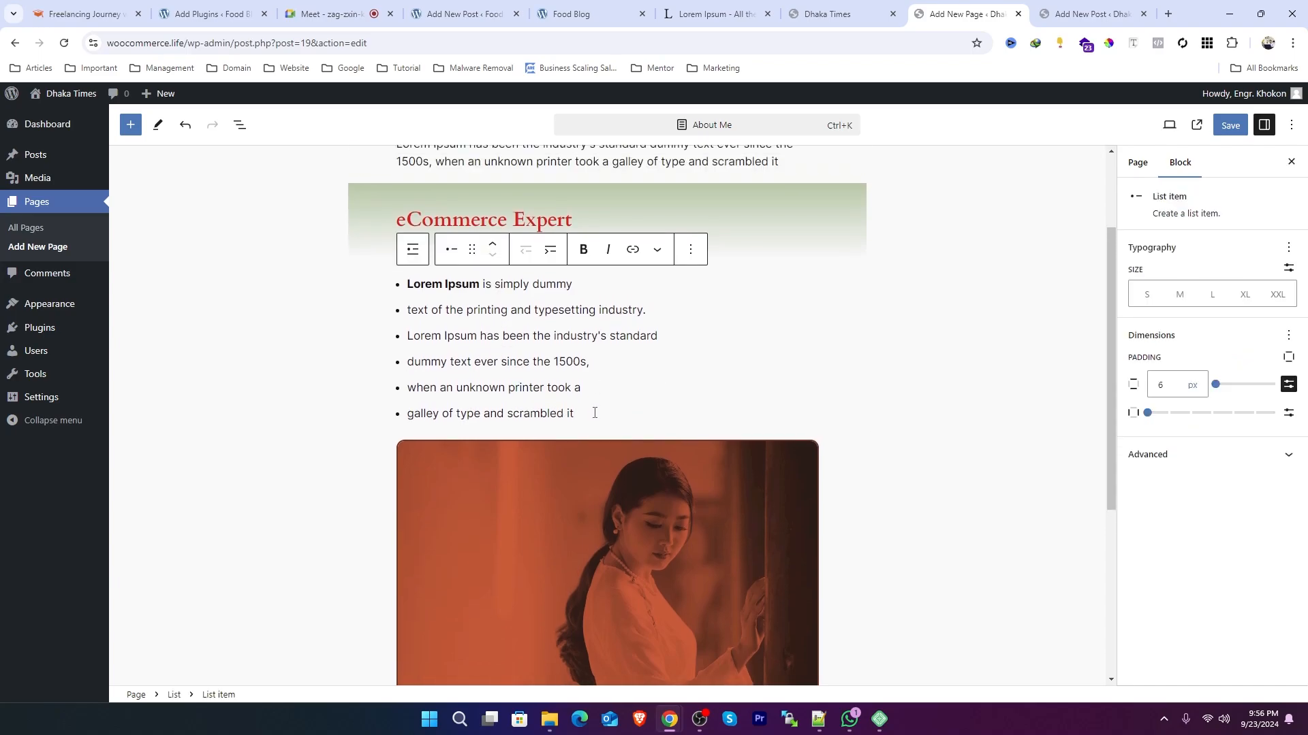
scroll(595, 412, up, 2)
click(555, 266)
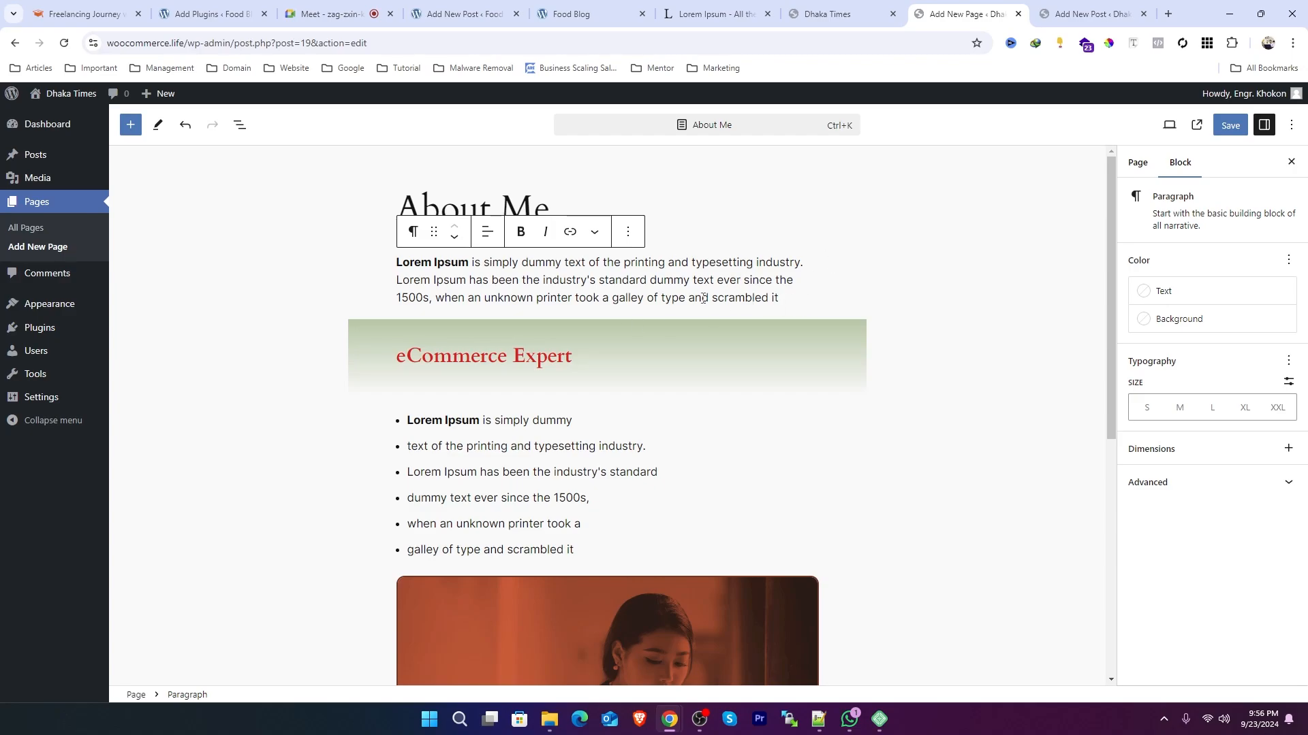
drag(795, 301, 398, 258)
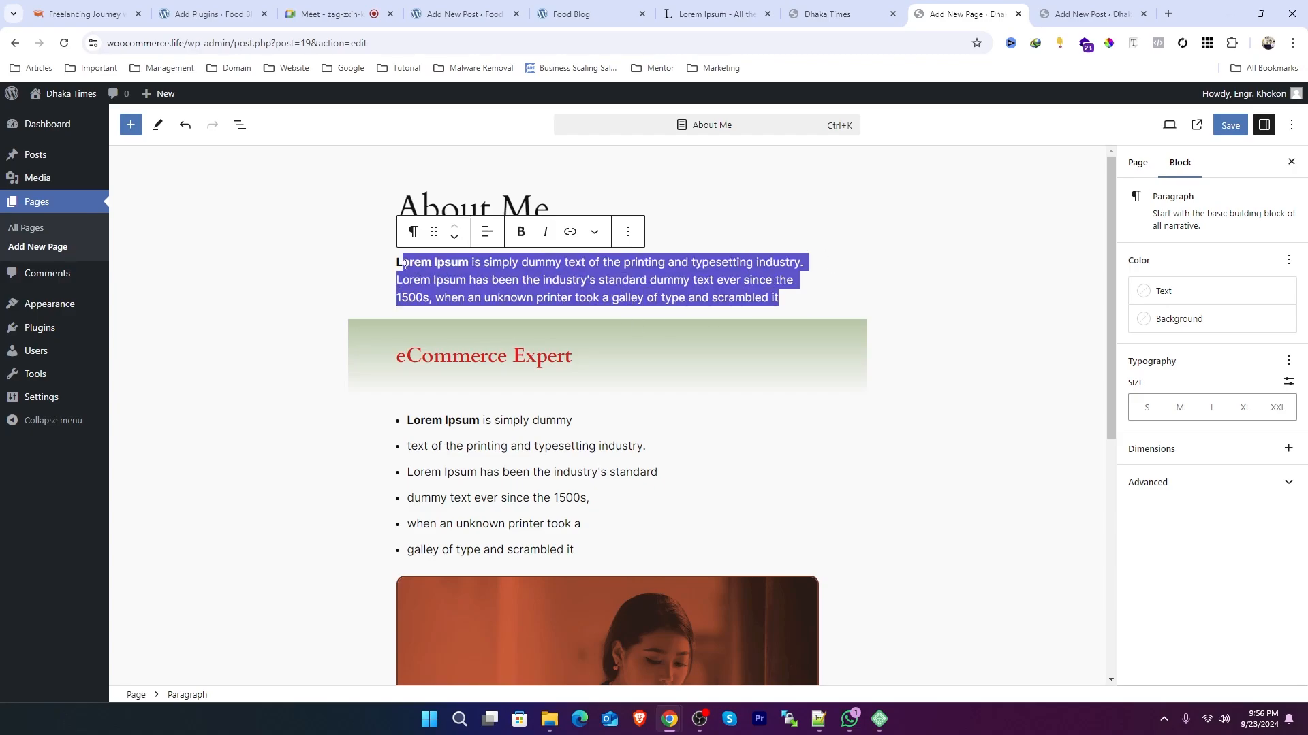
click(1203, 451)
click(1286, 449)
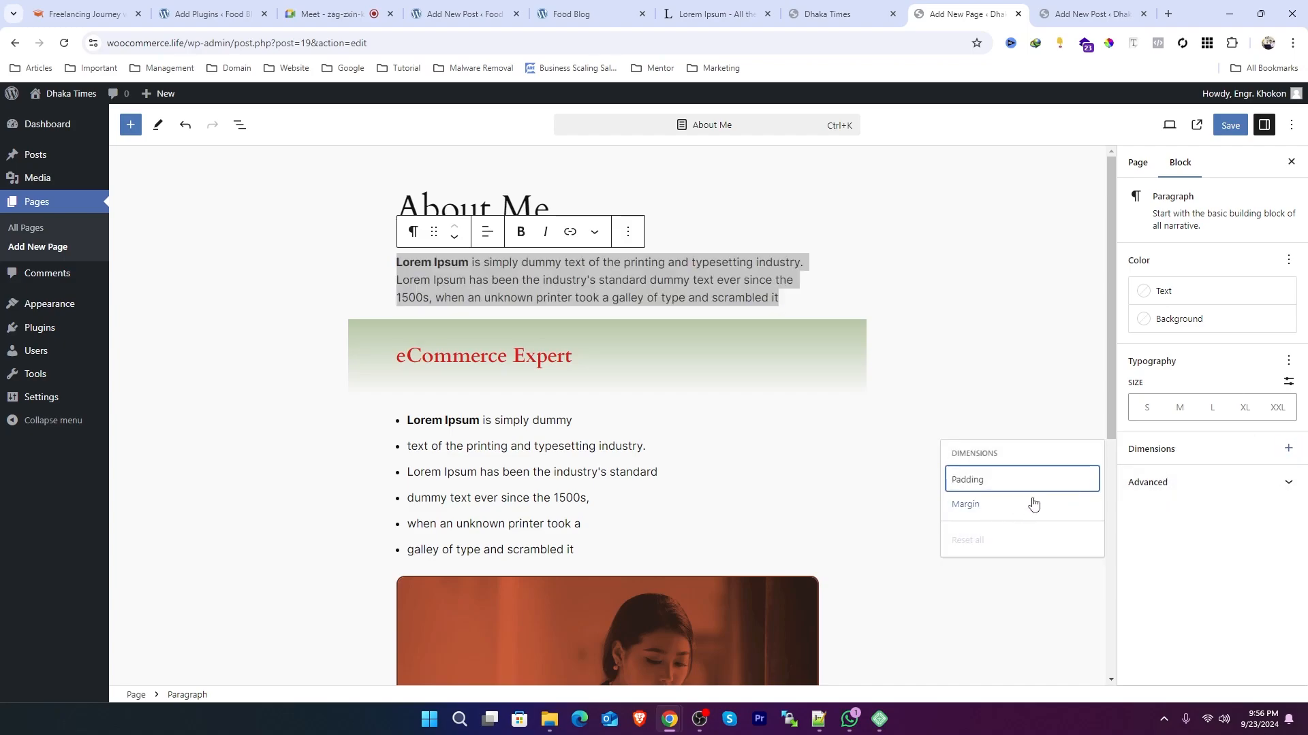
click(1283, 486)
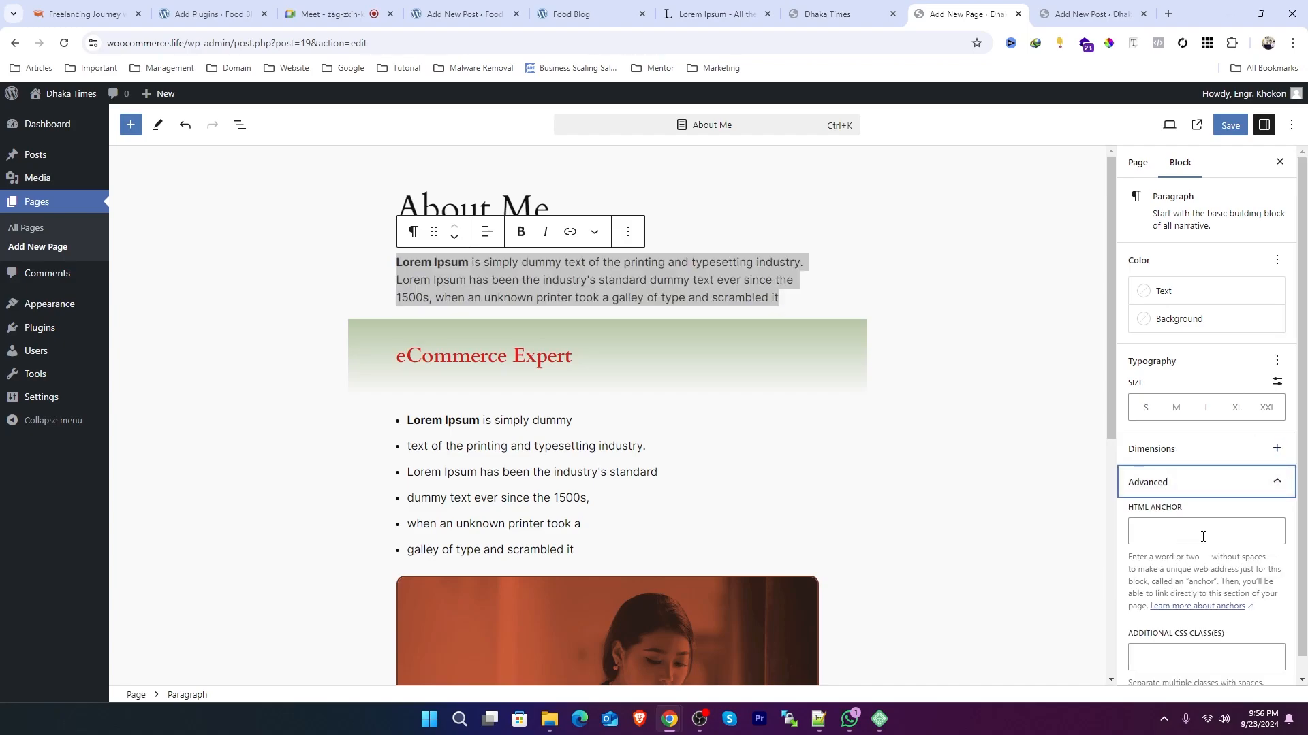
scroll(1199, 558, down, 1)
click(1177, 507)
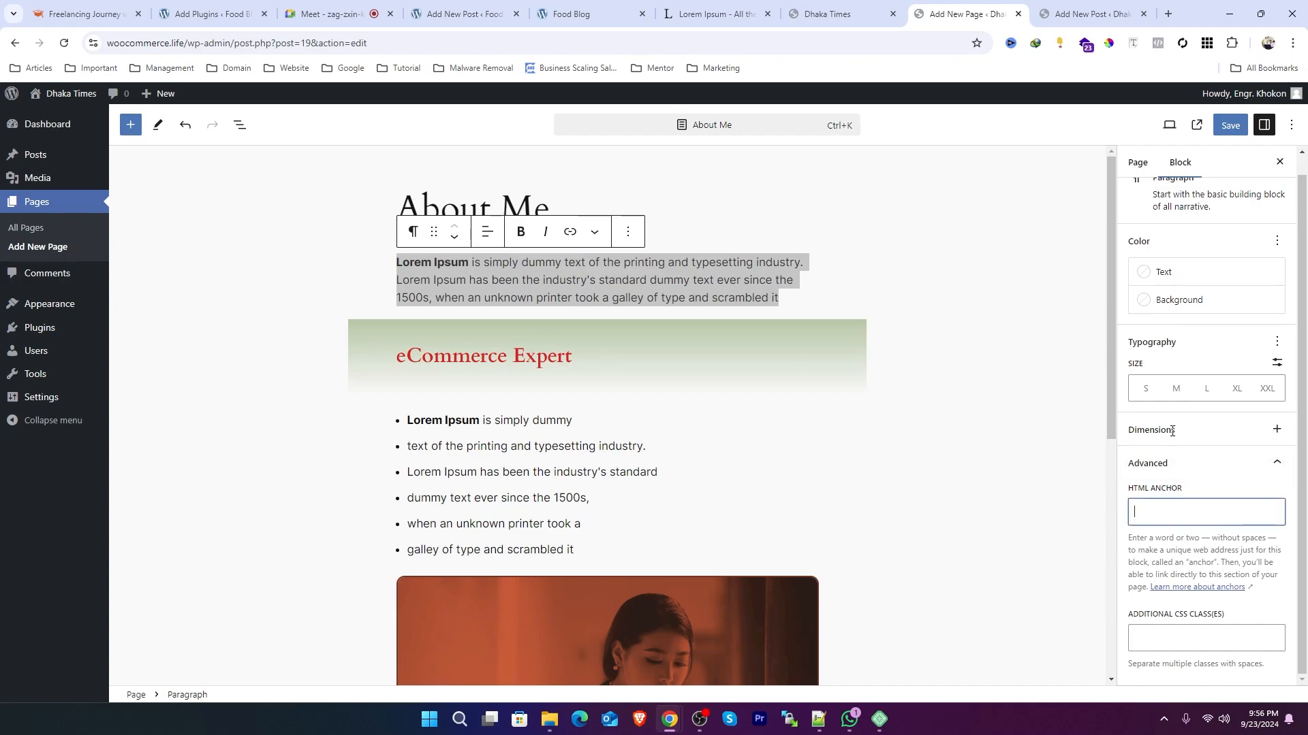
Step: Select the list items again and inspect a single list item's Advanced and custom font size settings
click(443, 524)
drag(600, 548, 409, 418)
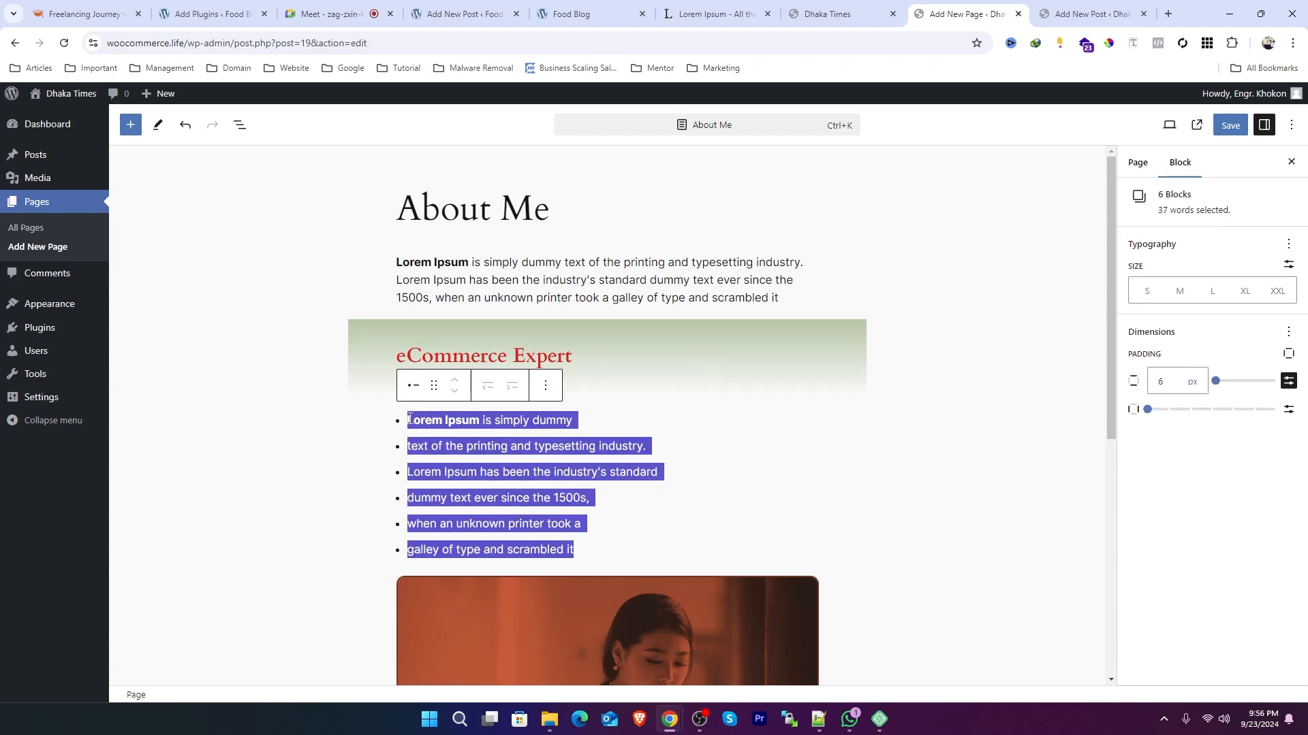
click(536, 476)
click(1291, 459)
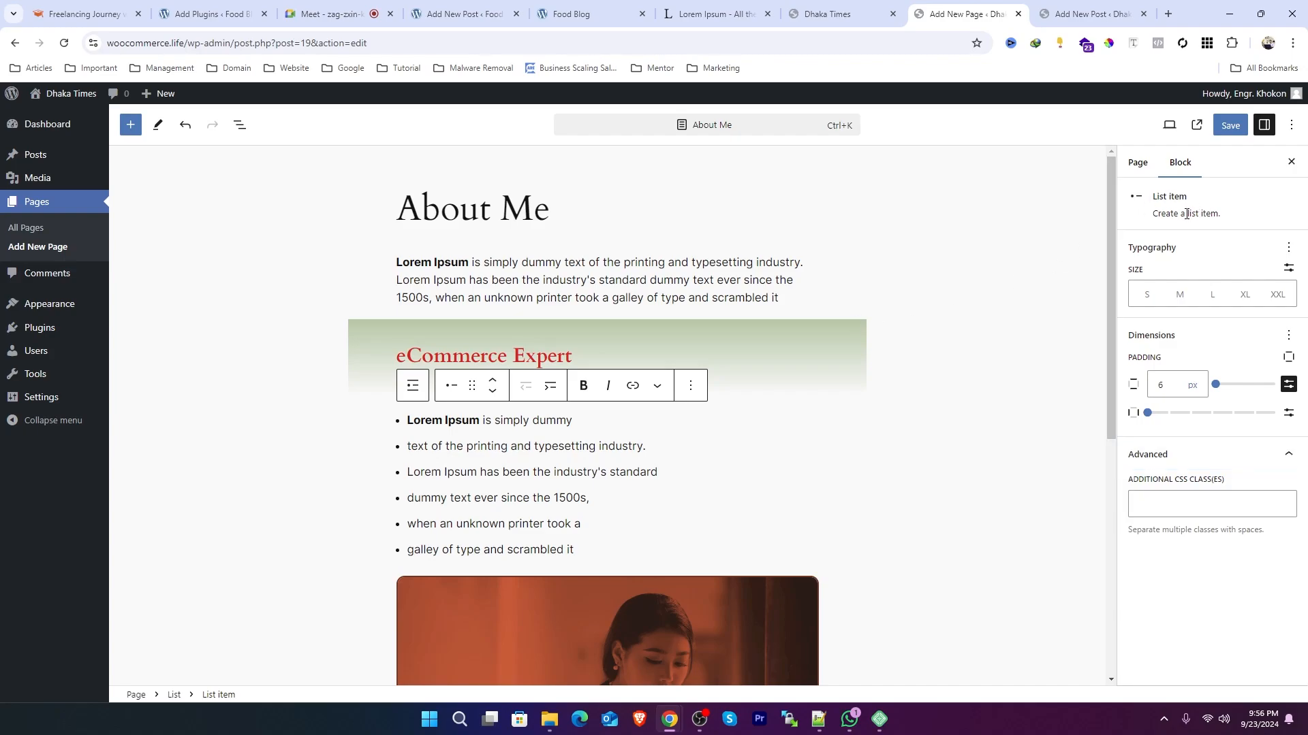
click(1287, 269)
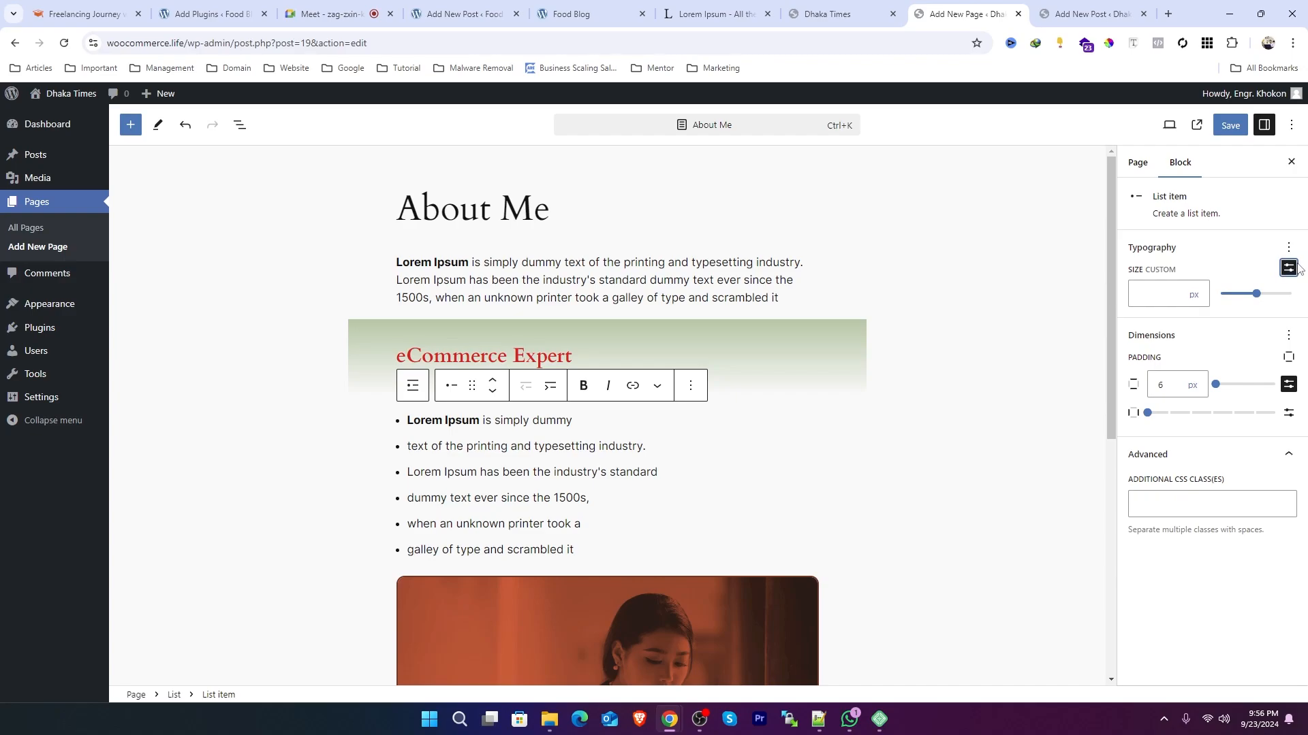
click(546, 485)
click(542, 298)
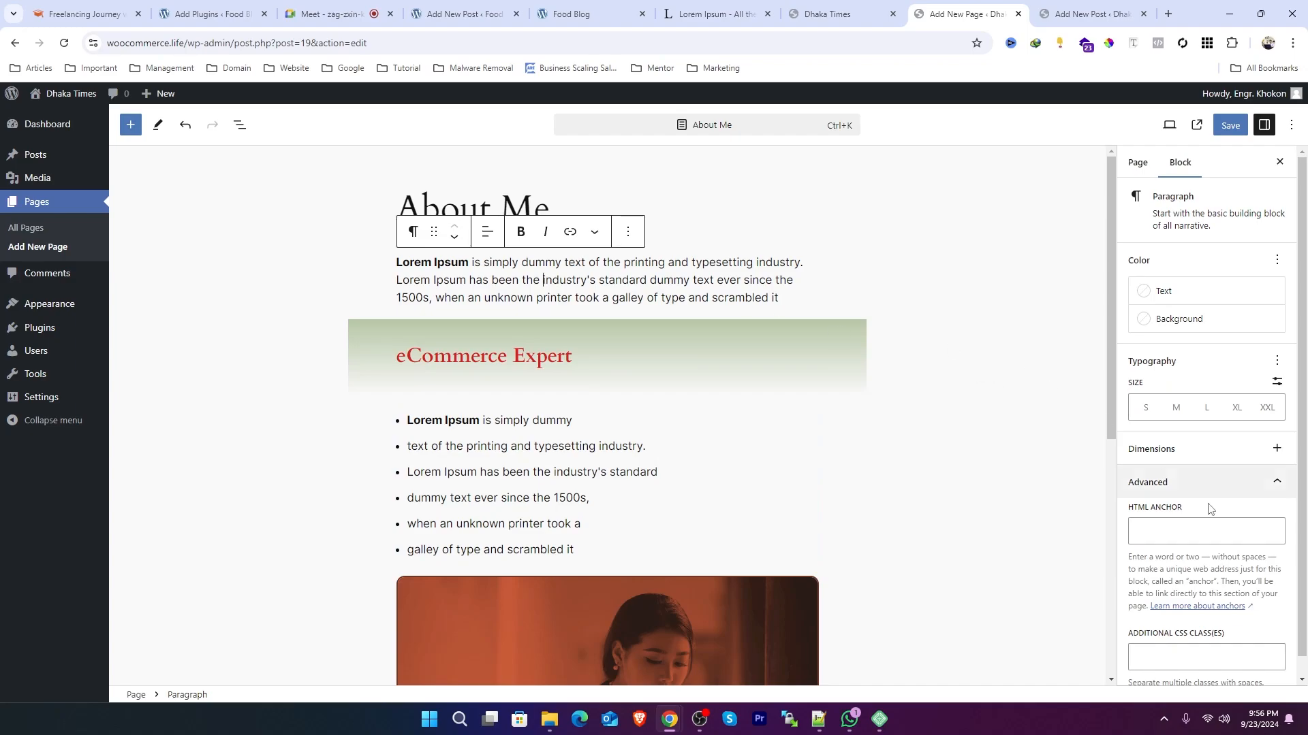
Step: Add padding controls to the intro paragraph, split them by side, and try a vertical padding of 8 px
click(1277, 449)
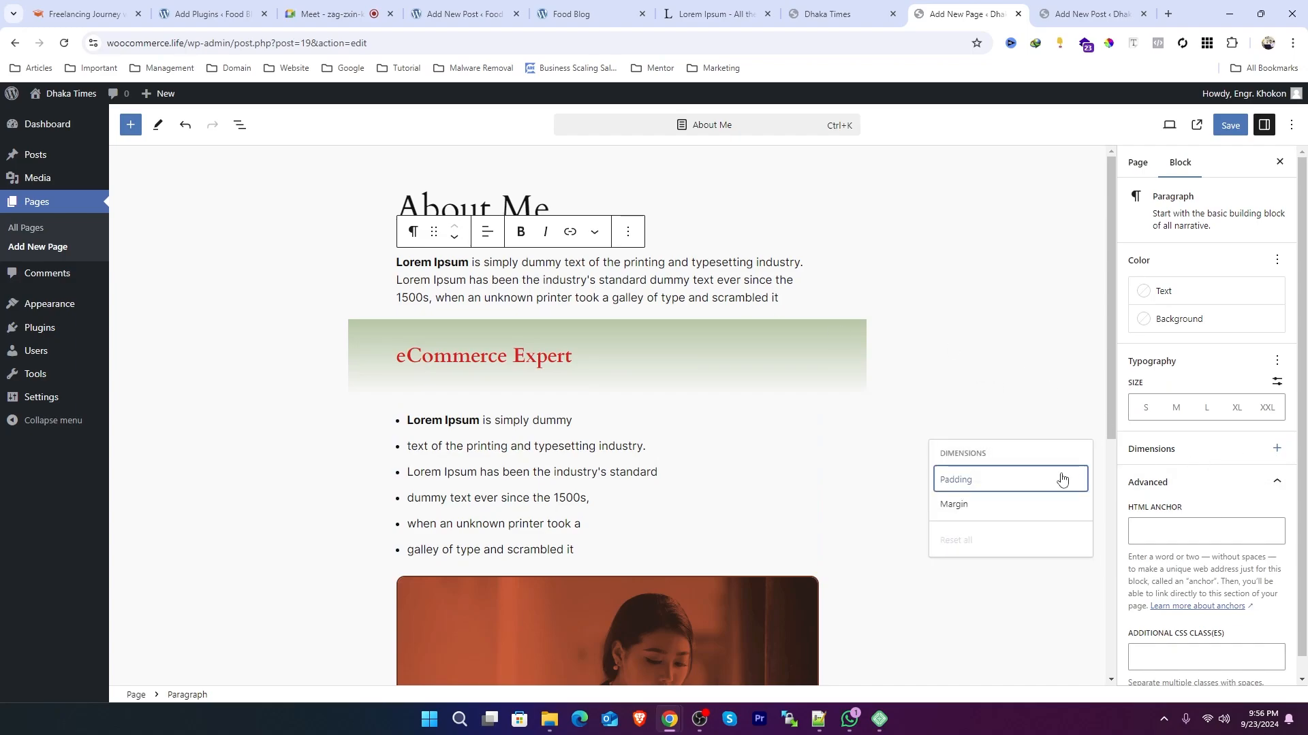
click(971, 480)
click(1277, 497)
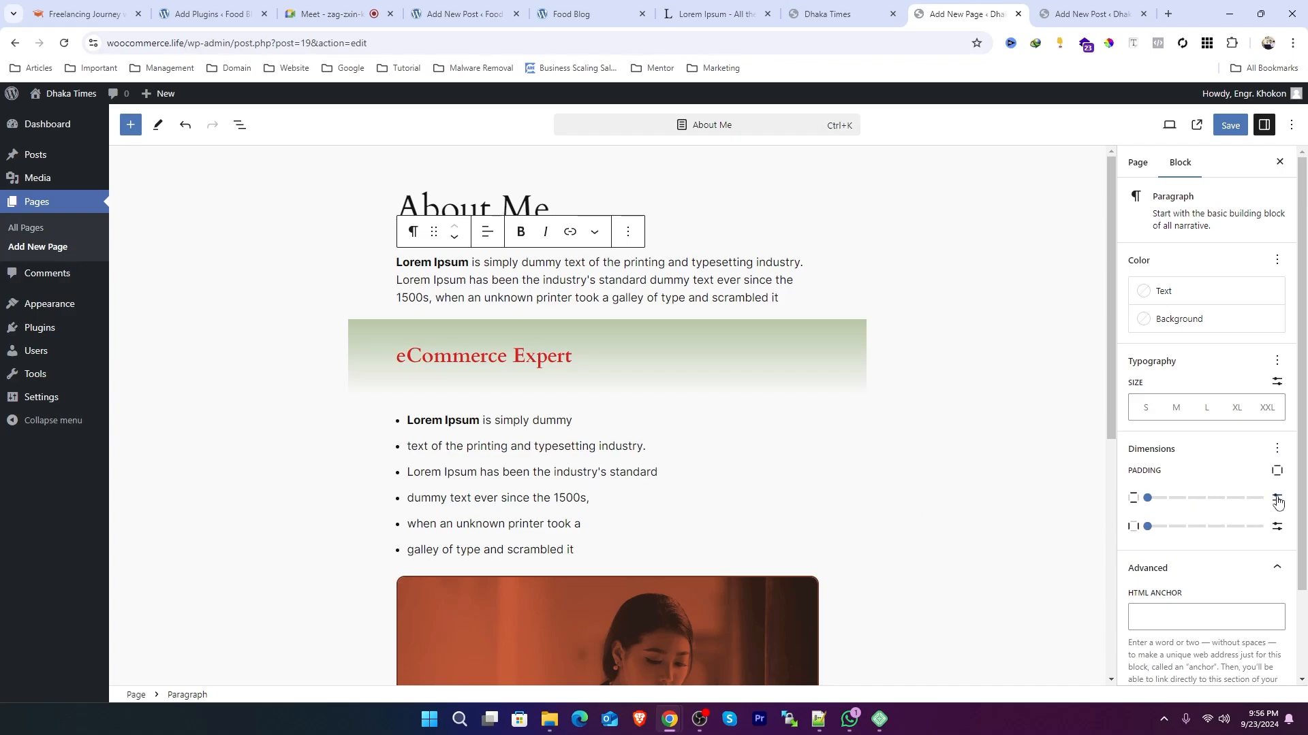
click(1164, 502)
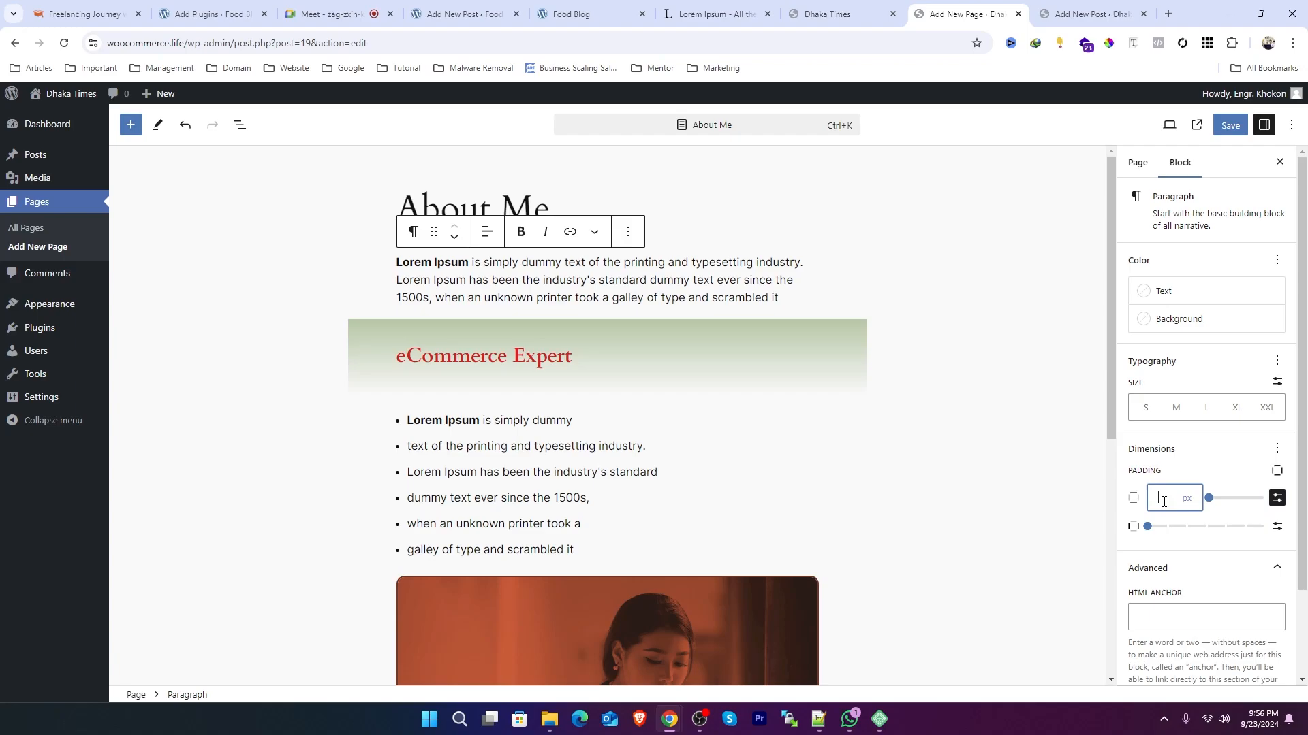
text(8)
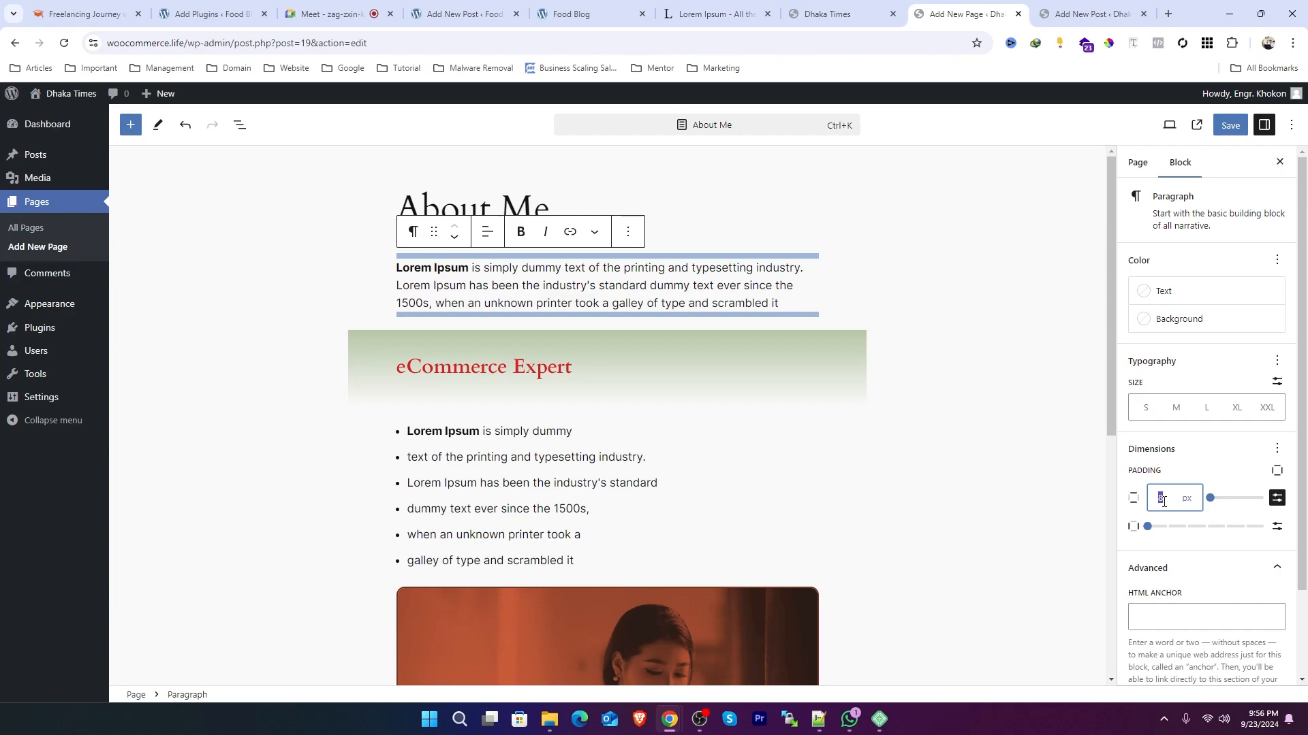
key(BackSpace)
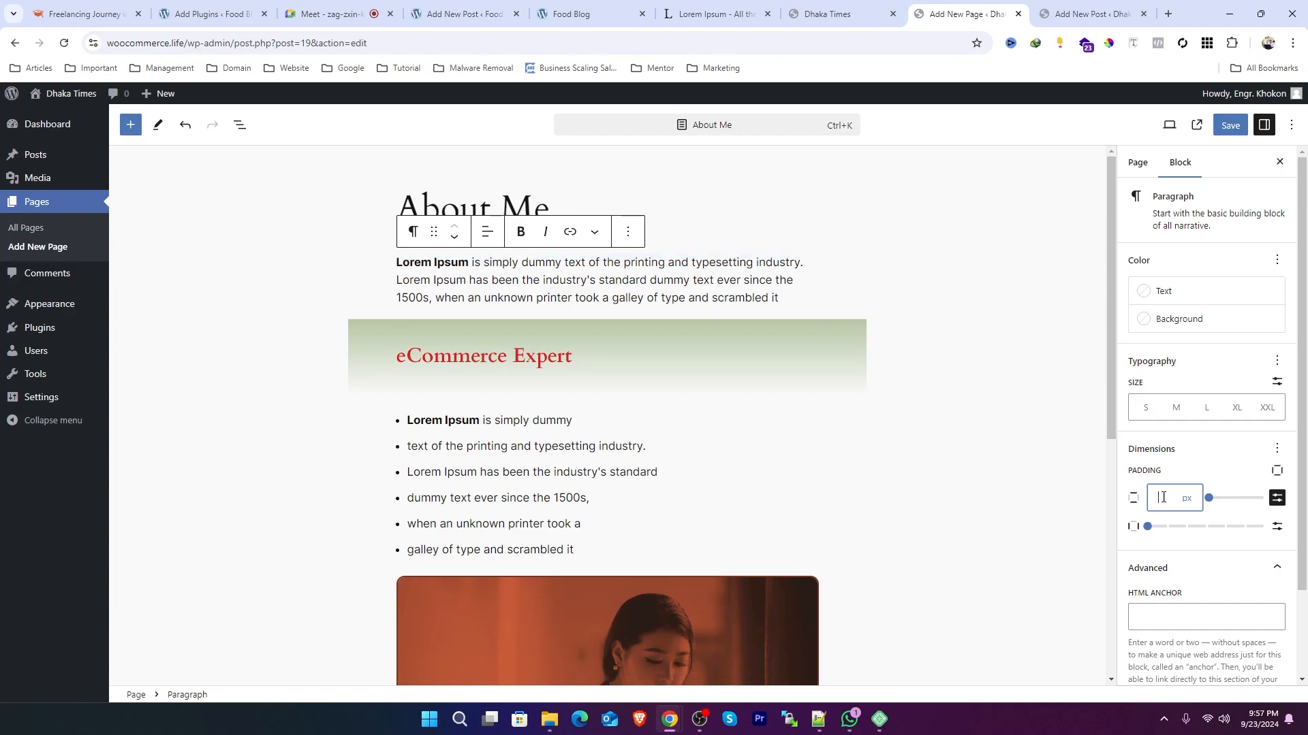
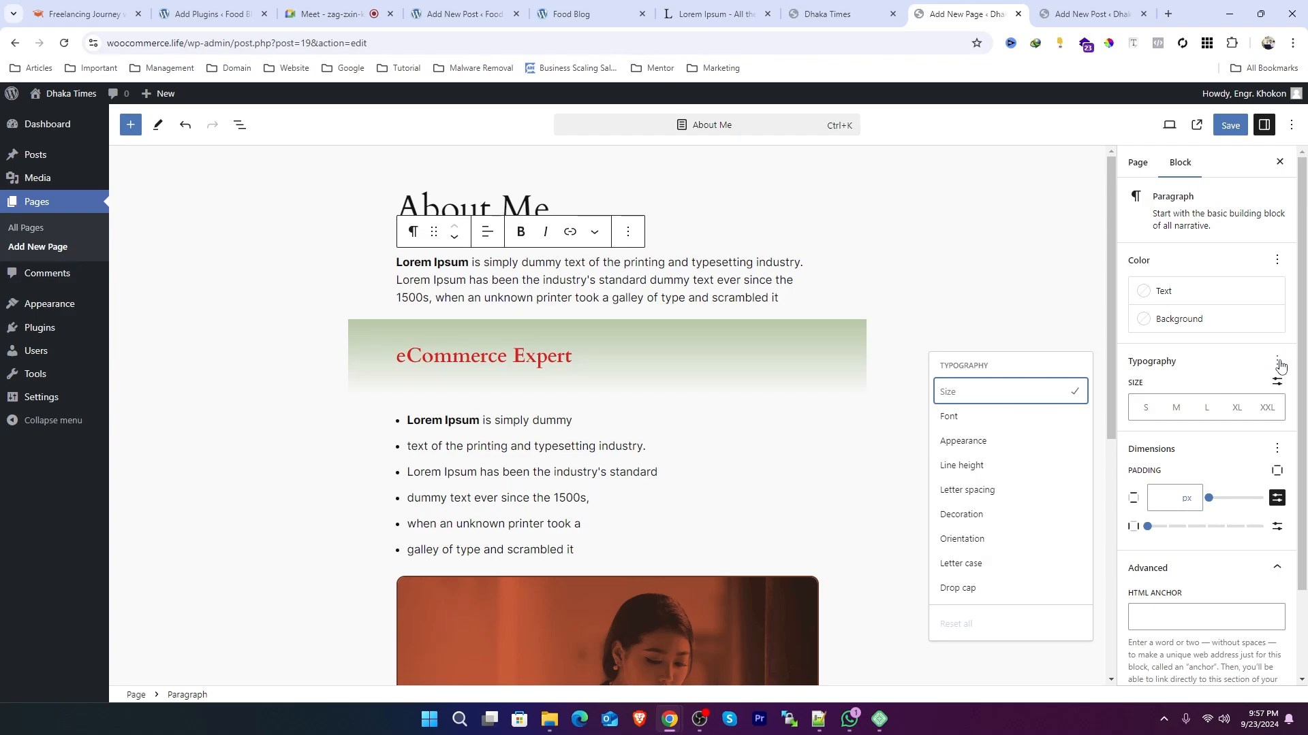
click(1147, 358)
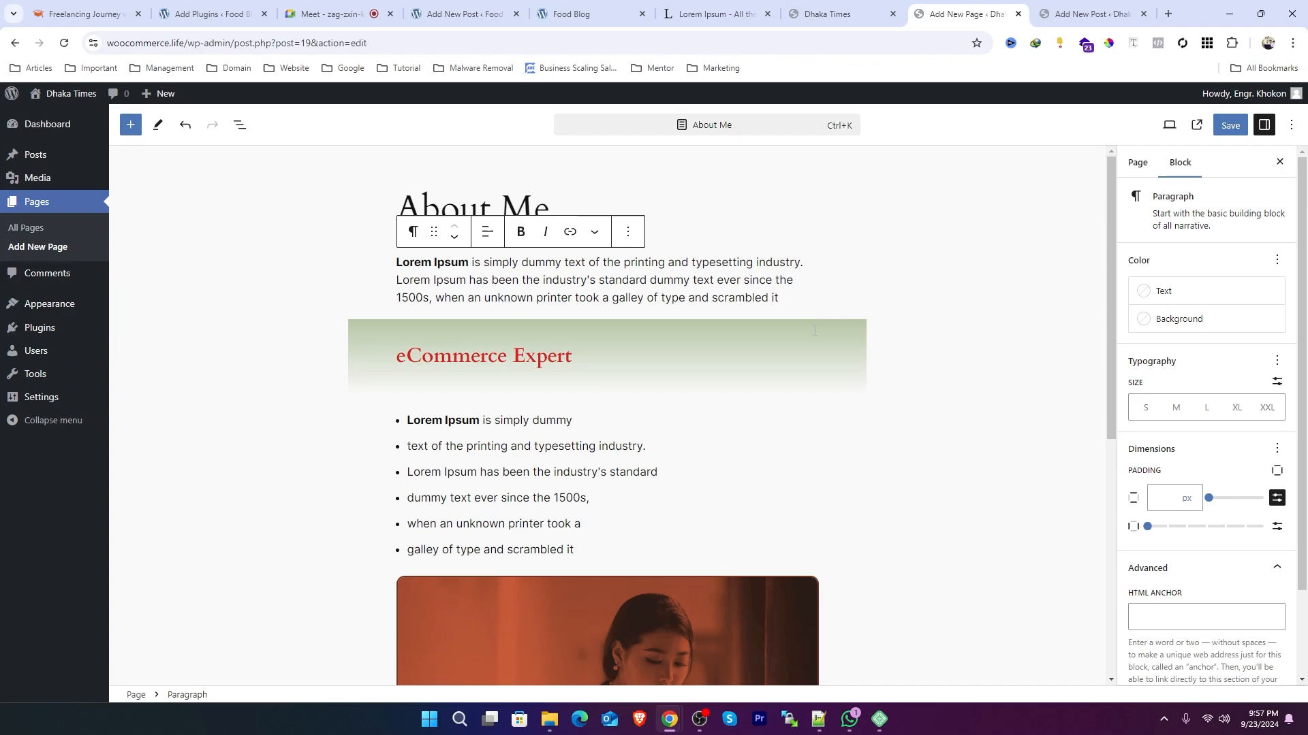
click(1277, 449)
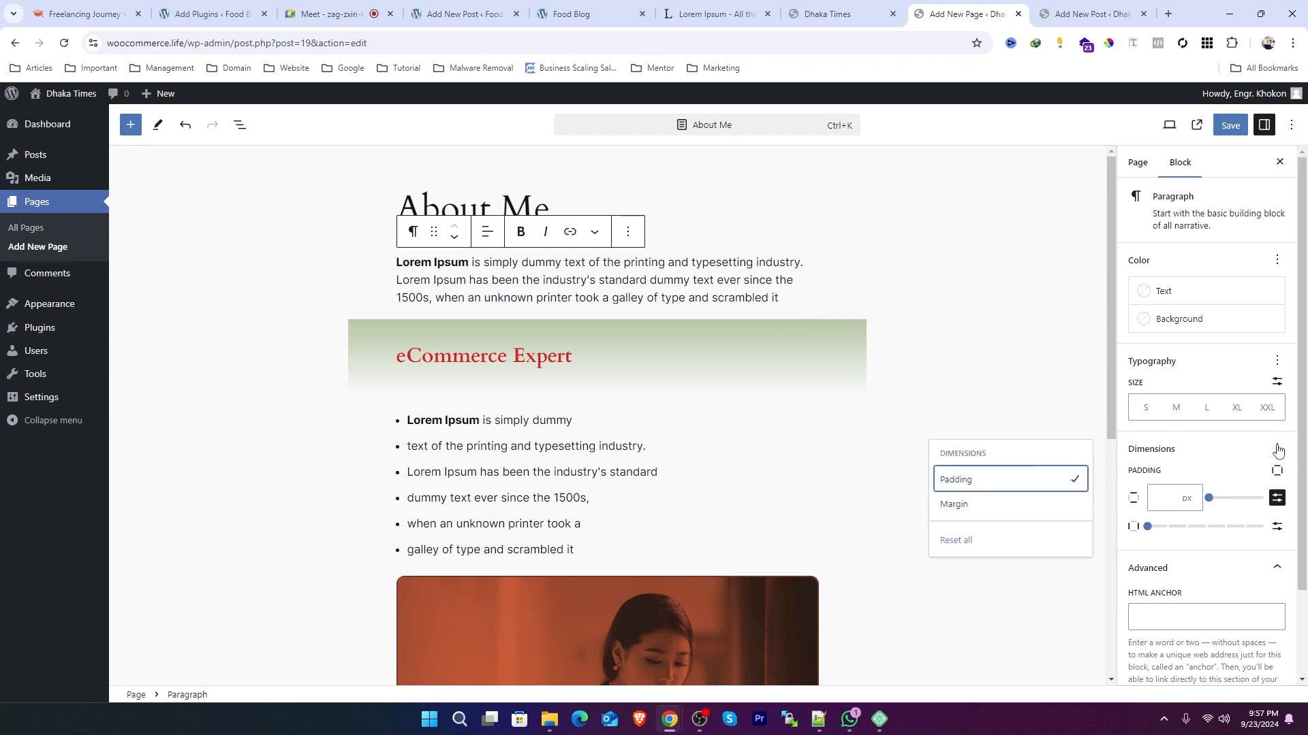
click(1148, 361)
Step: Try a letter spacing of 5 px and then 2 px on the intro paragraph, then clear it again
click(1277, 361)
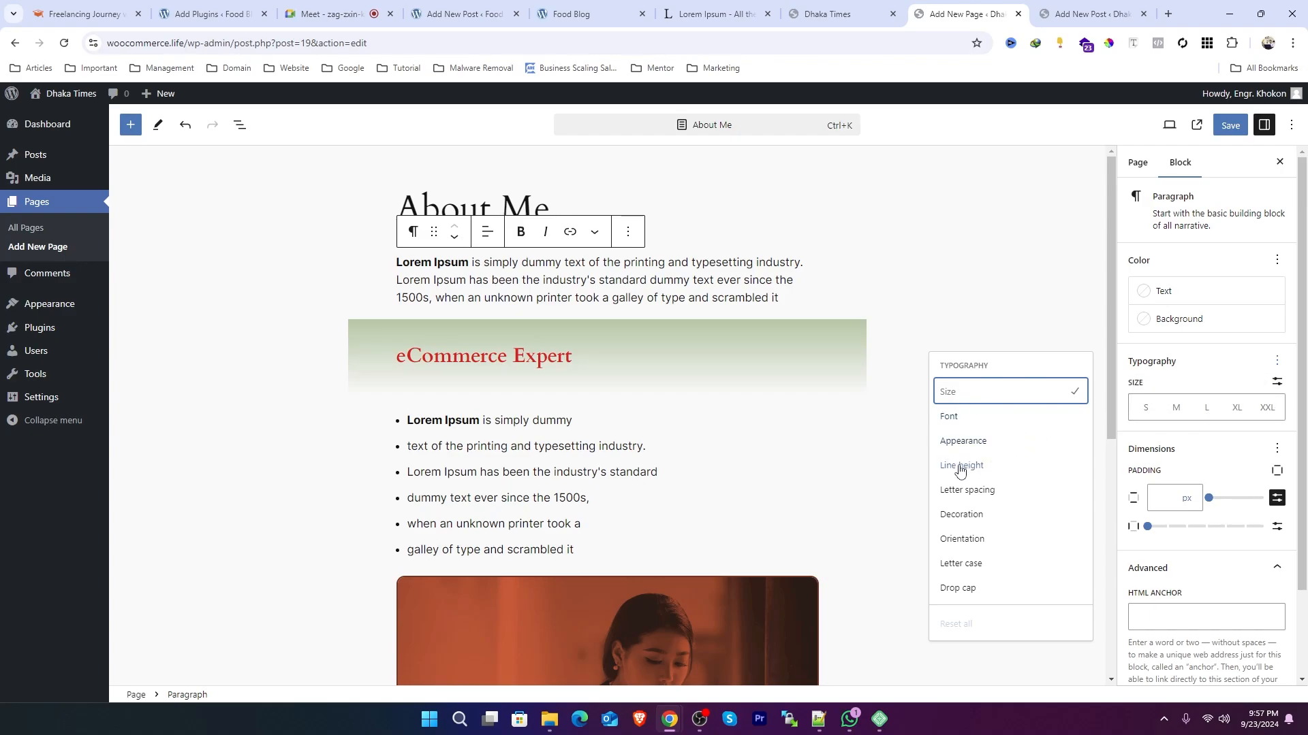
click(961, 492)
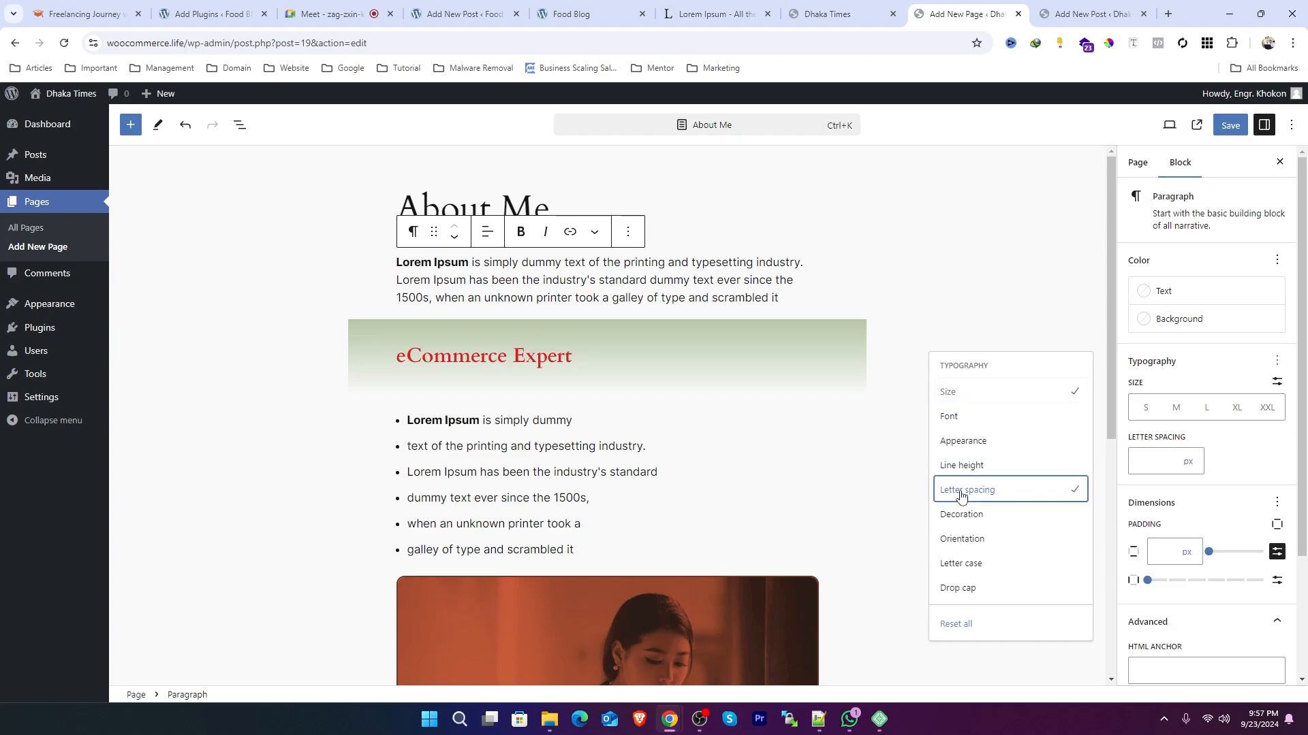
click(1158, 463)
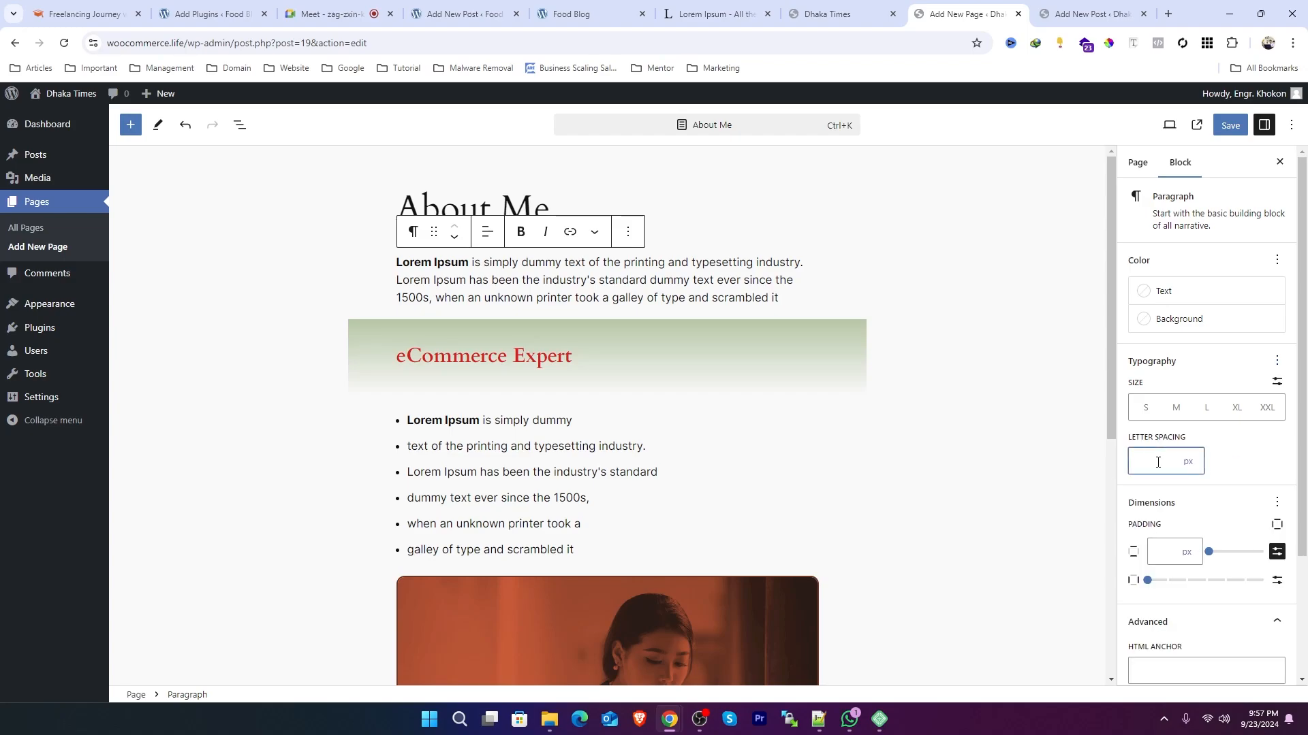
text(5)
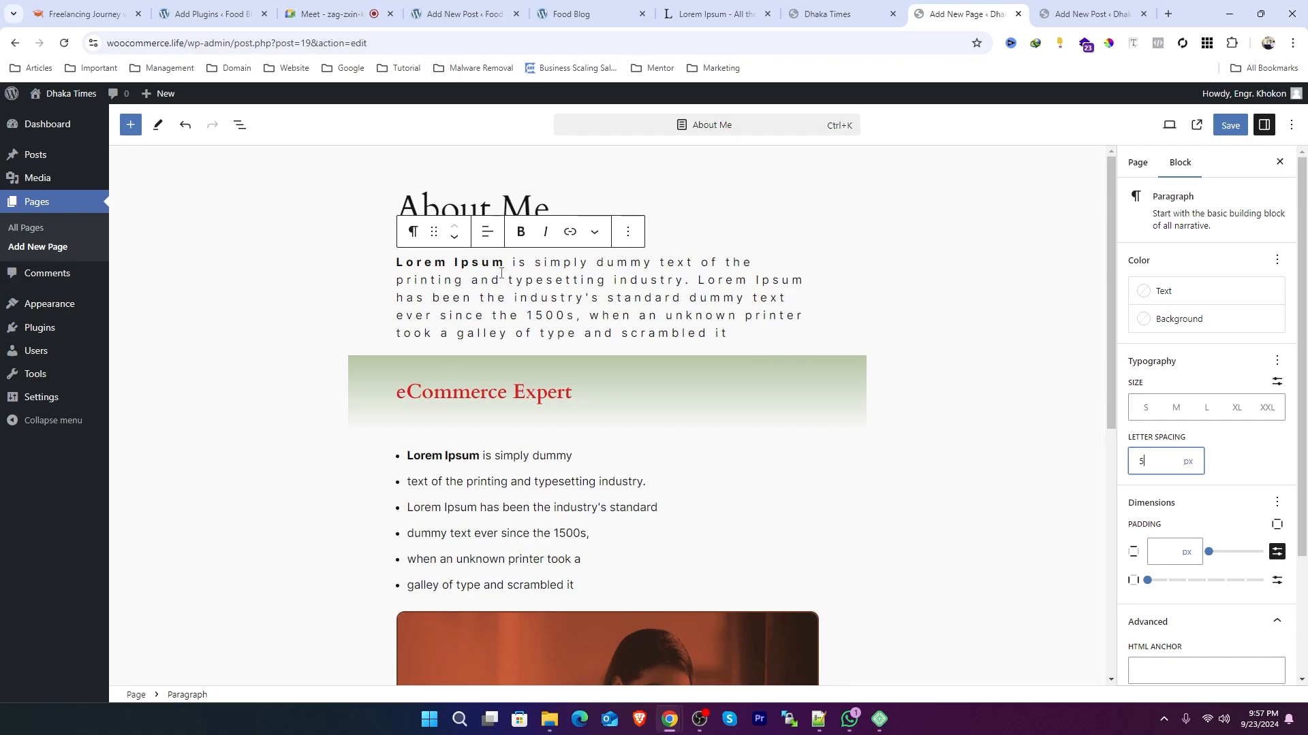
key(BackSpace)
text(2)
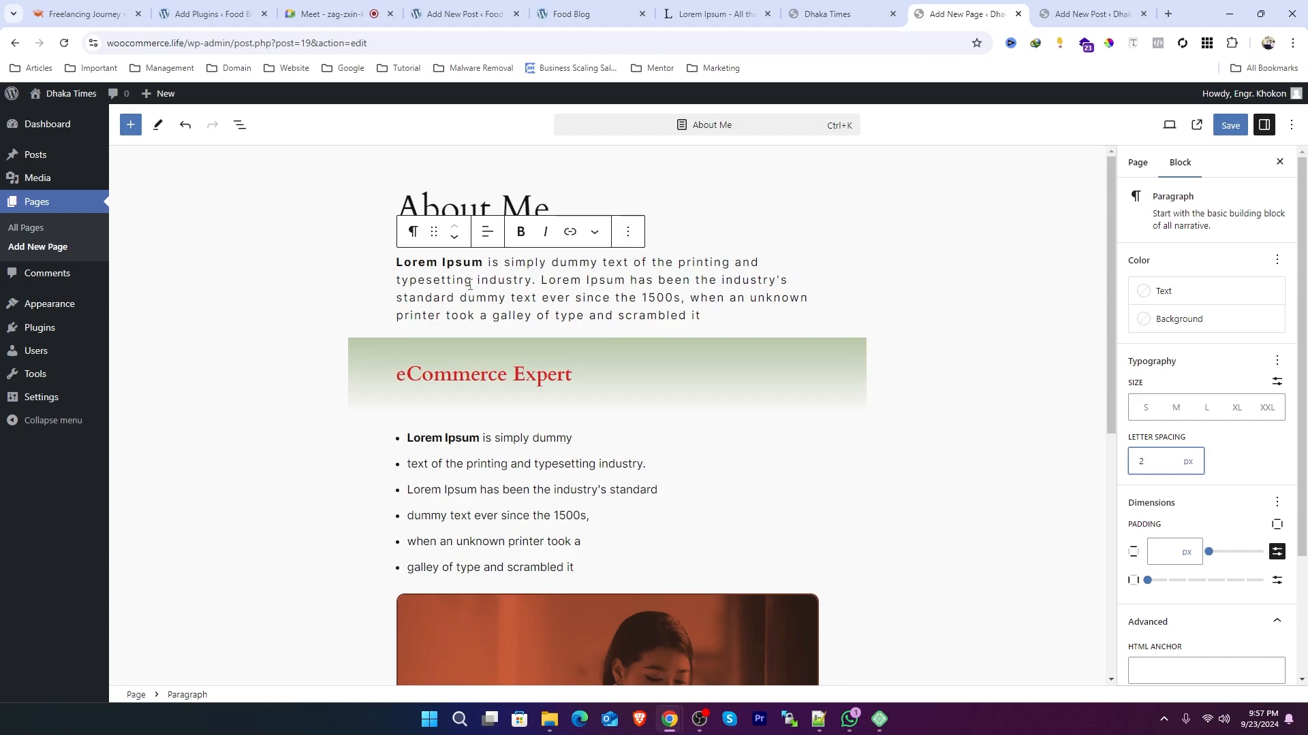
drag(705, 313, 393, 262)
double_click(1143, 461)
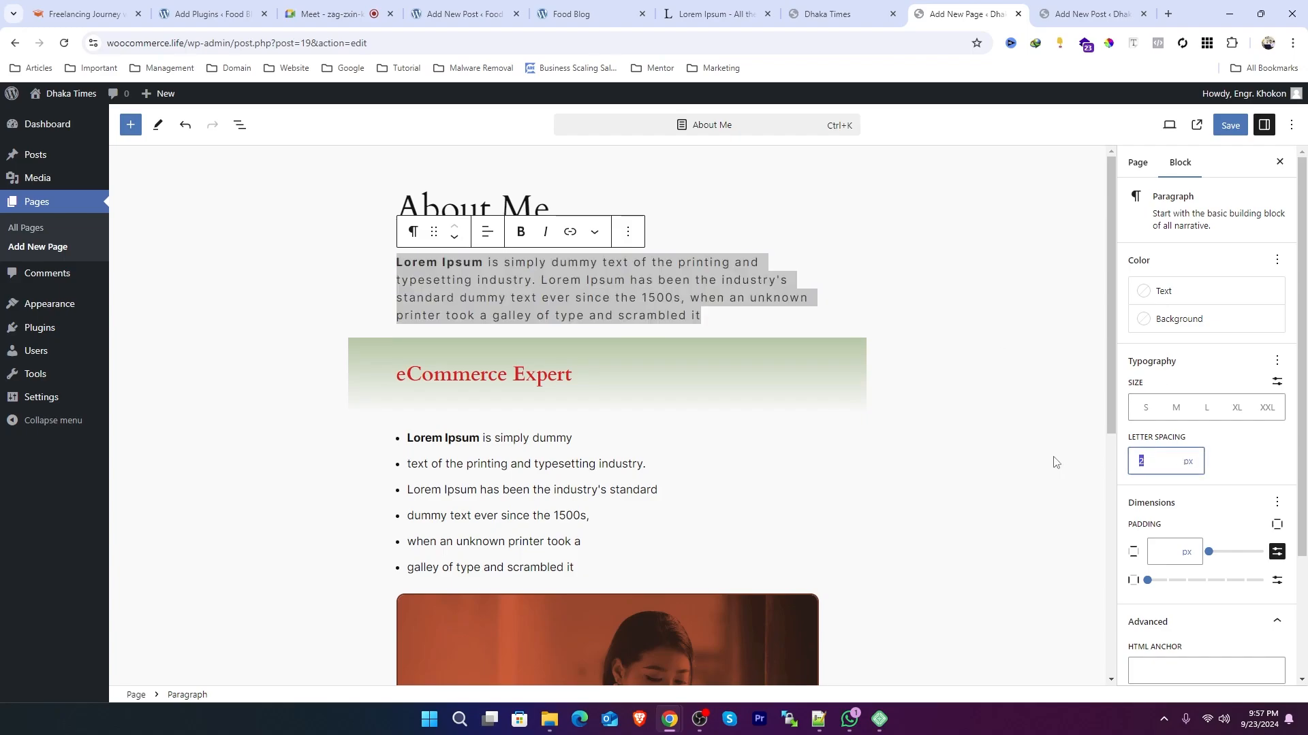
key(BackSpace)
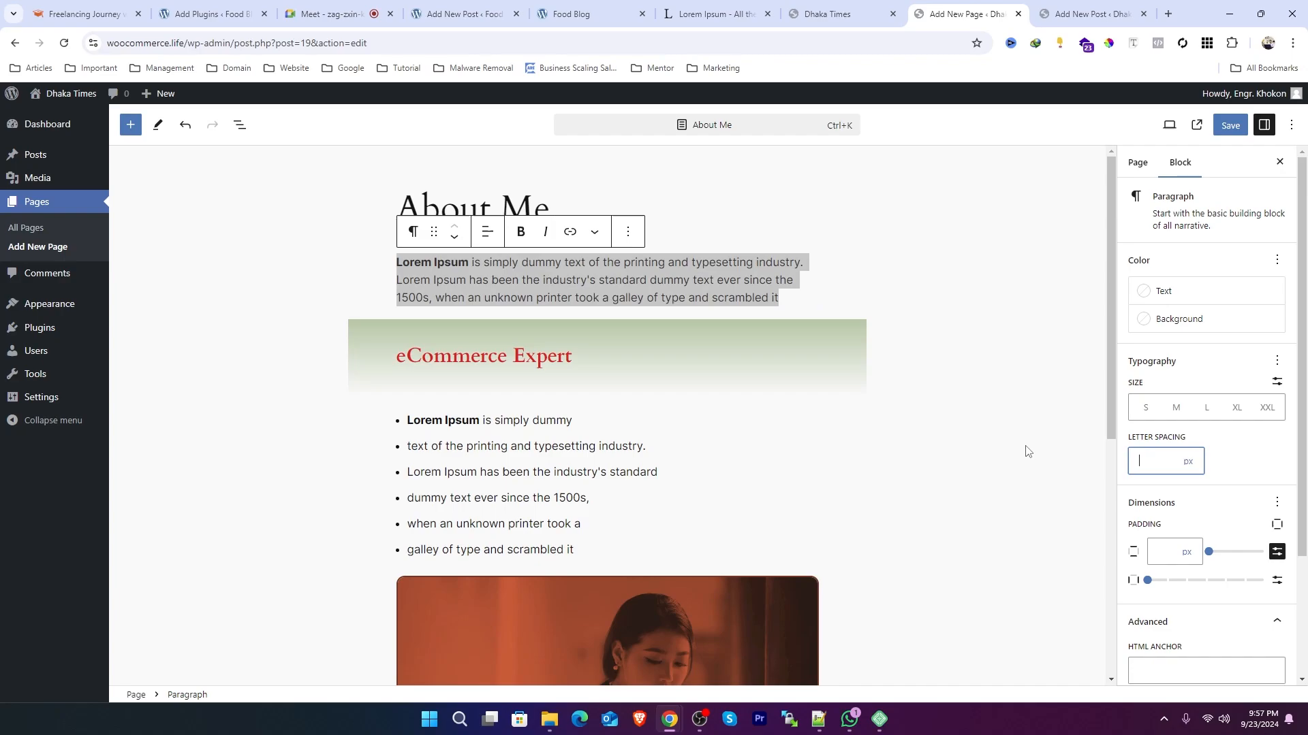
Step: Add a line height control to the intro paragraph and set its line height to 30
click(1277, 361)
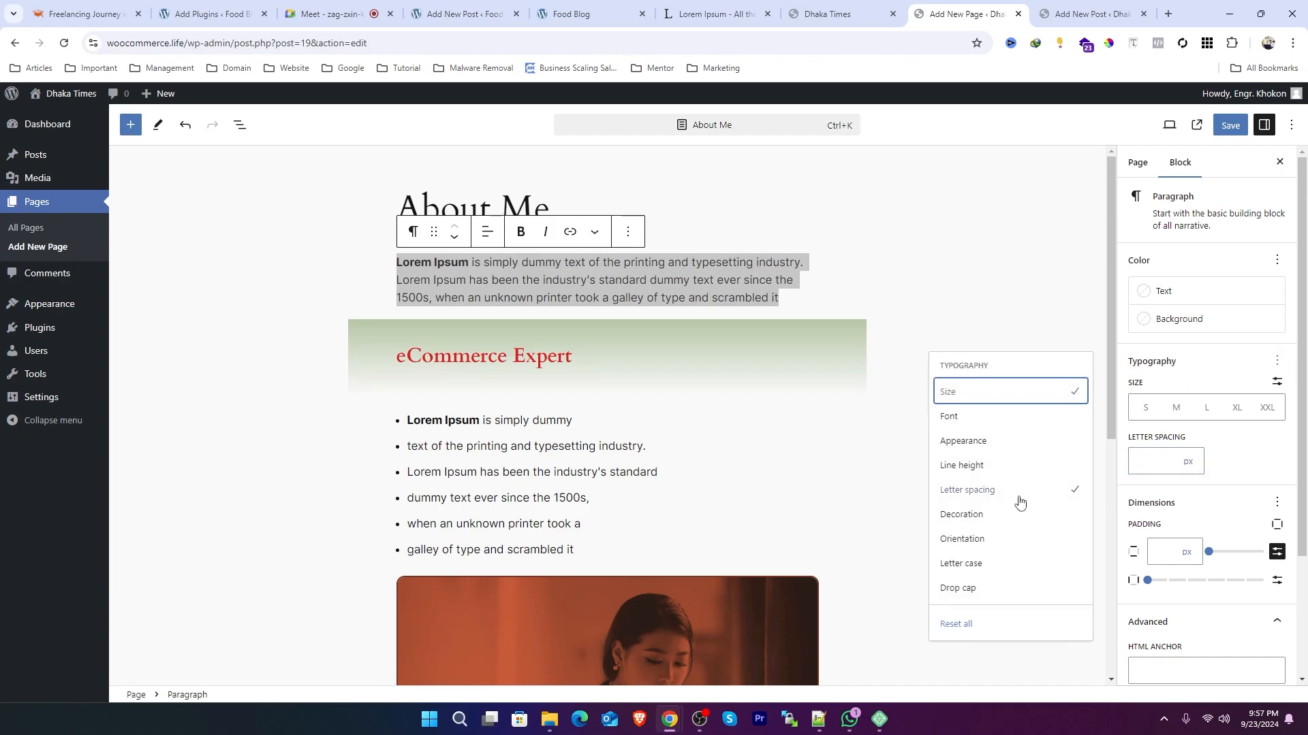
click(963, 467)
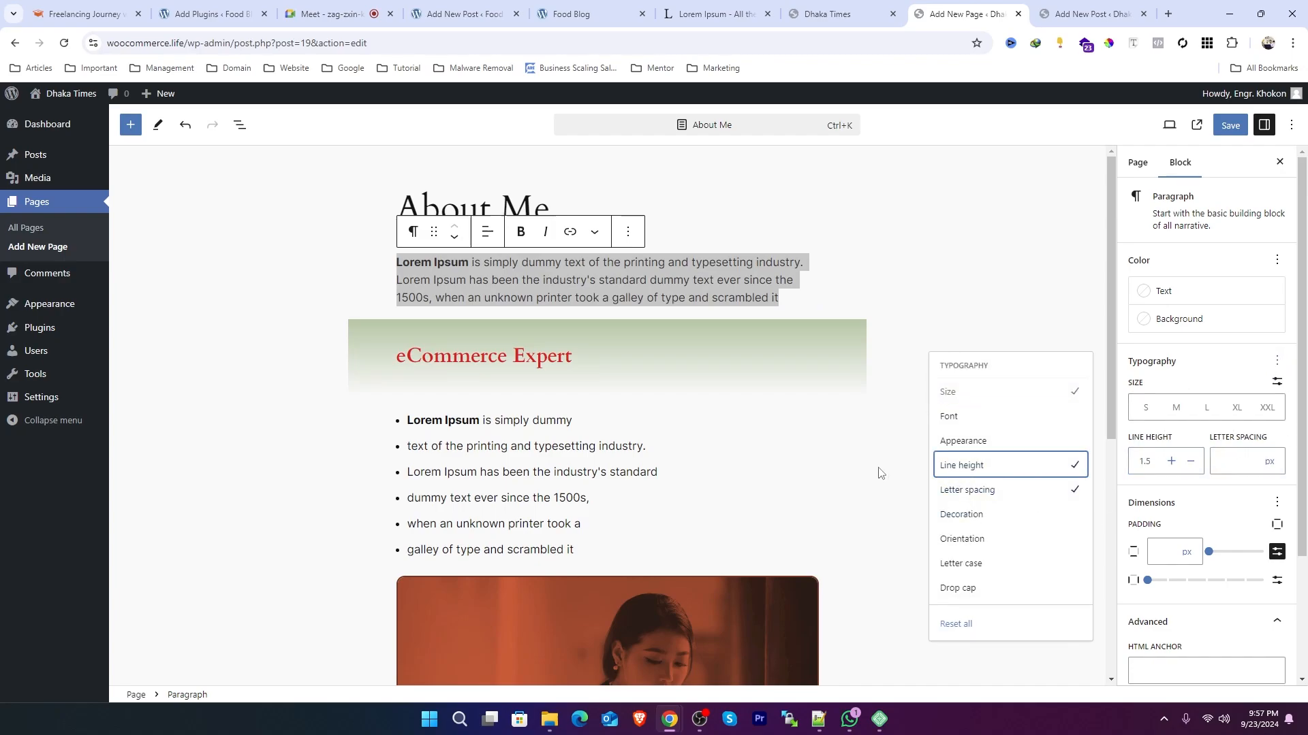
click(1151, 463)
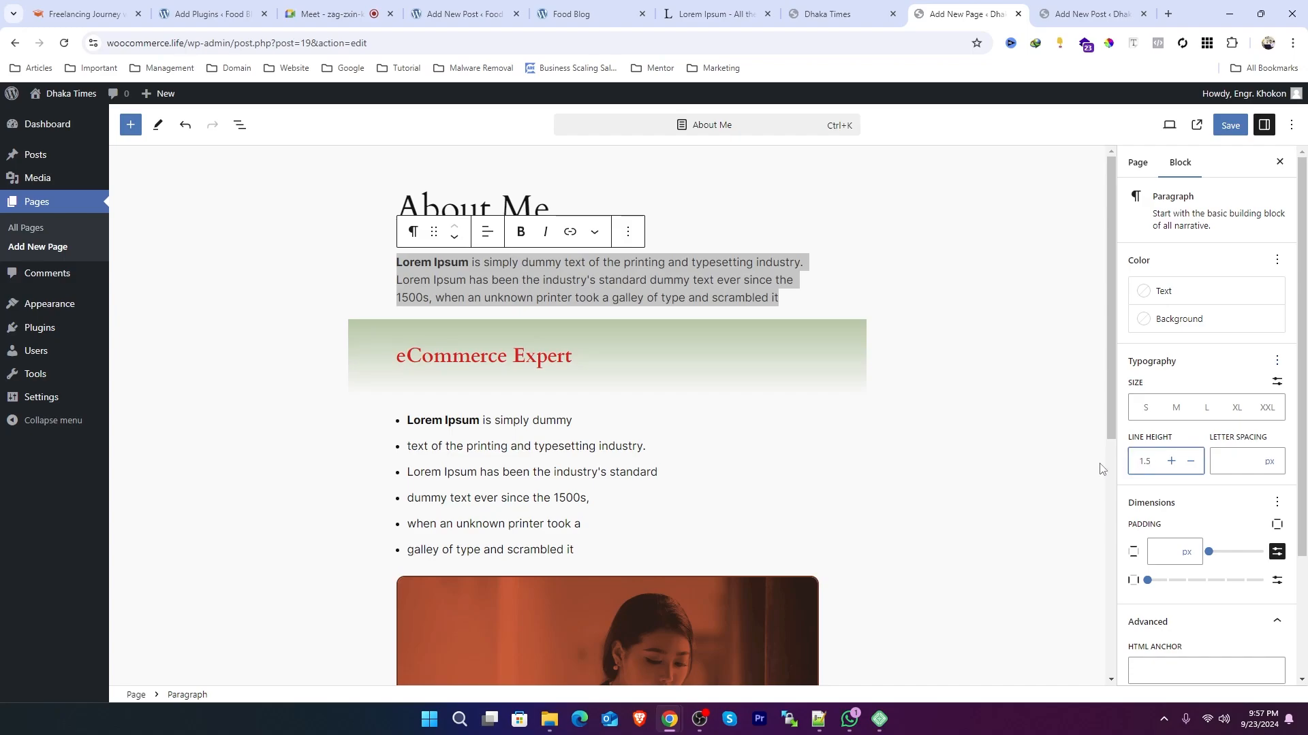
key(ctrl+a)
text(1)
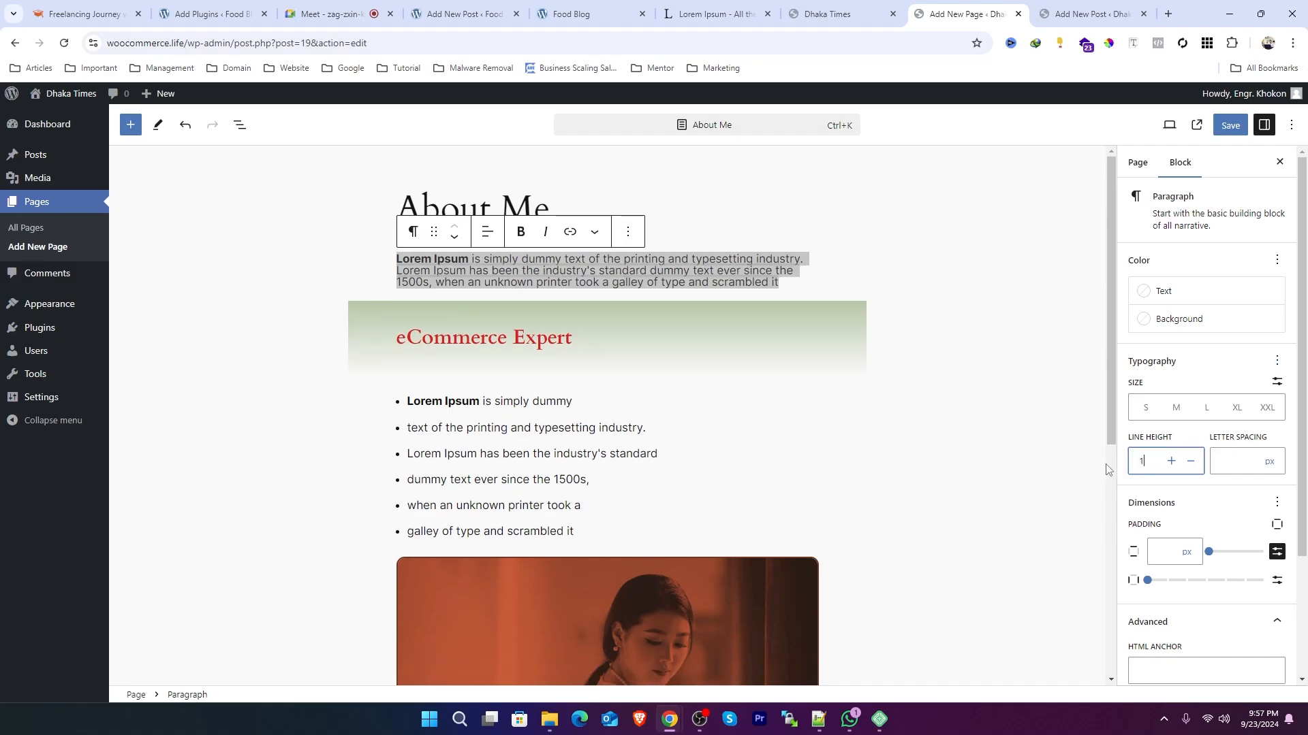
key(BackSpace)
text(30)
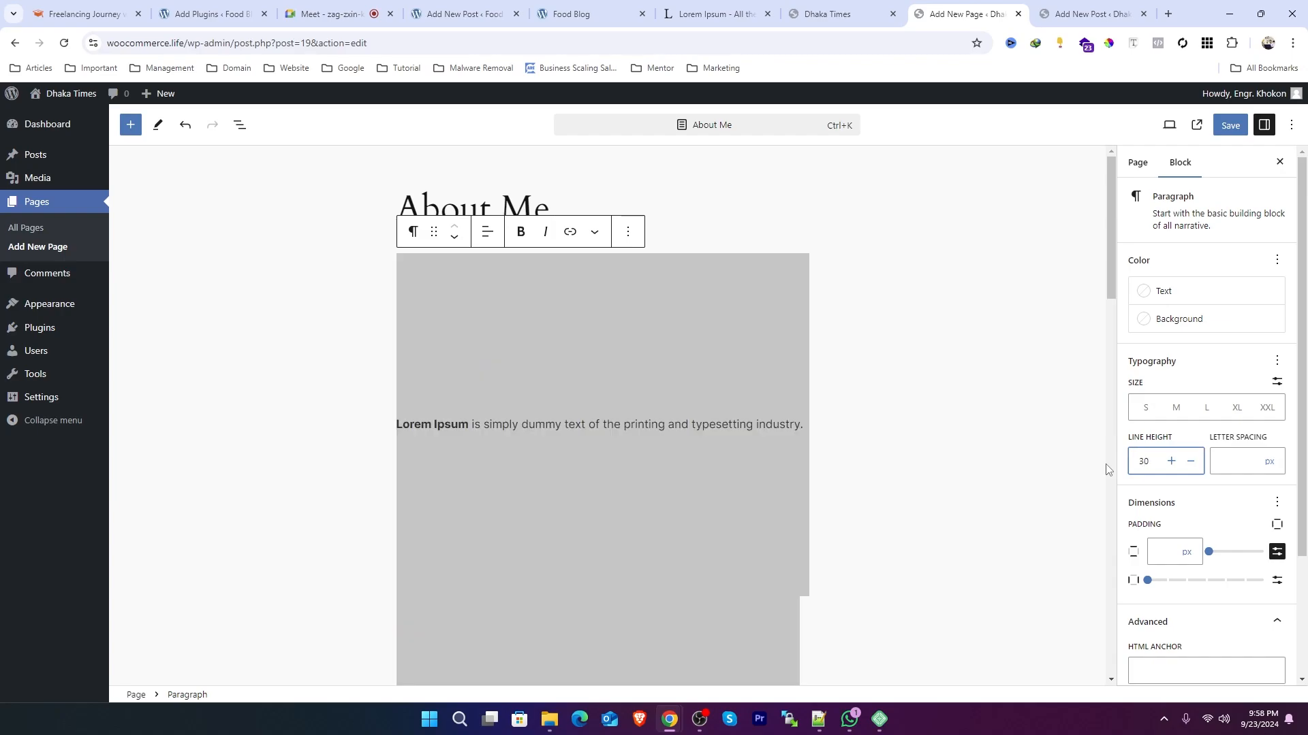
key(Tab)
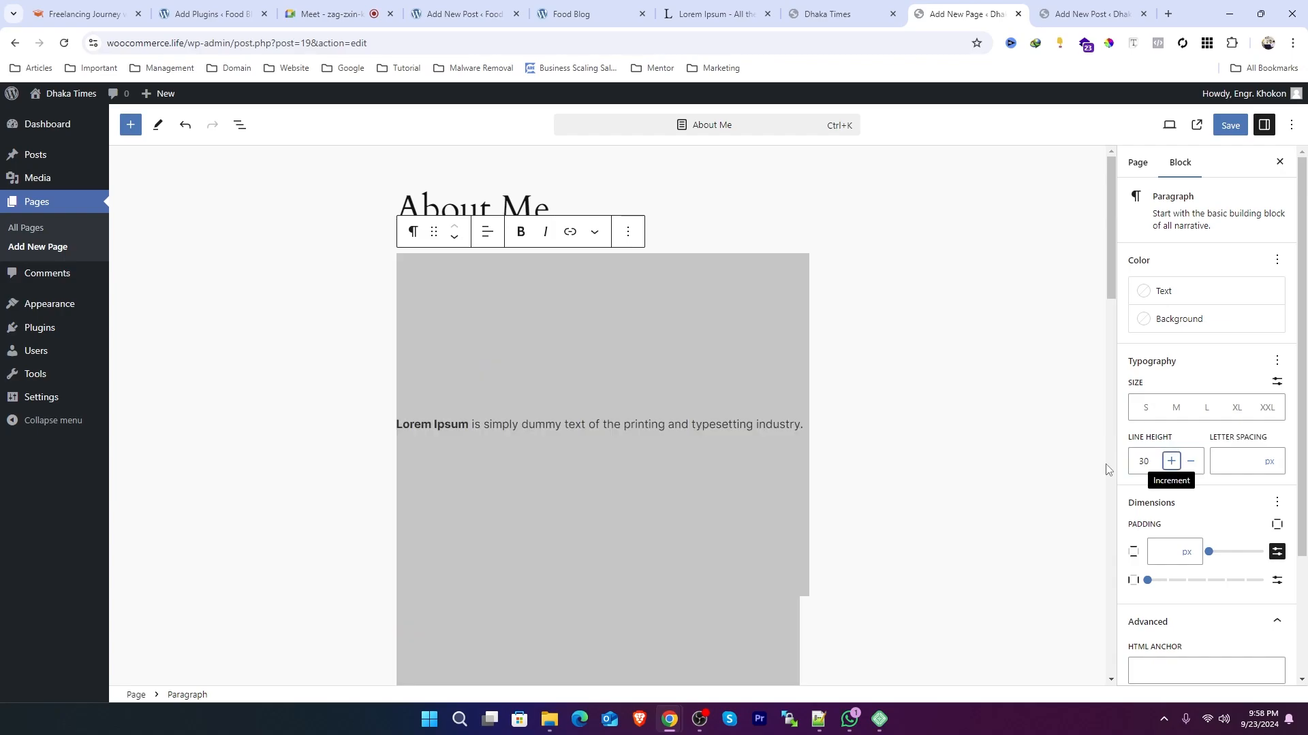
key(Tab)
key(Tab)
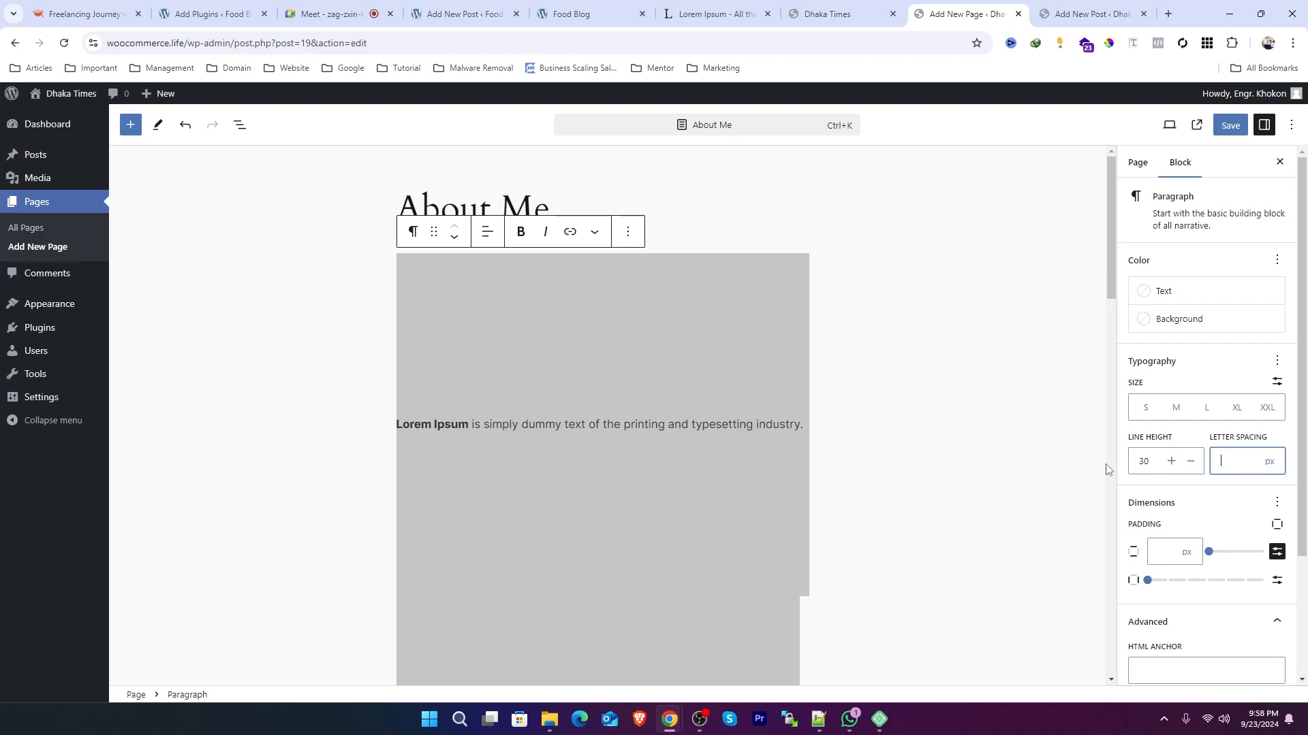
key(Tab)
Step: Set the intro paragraph's line height to 2
click(1152, 465)
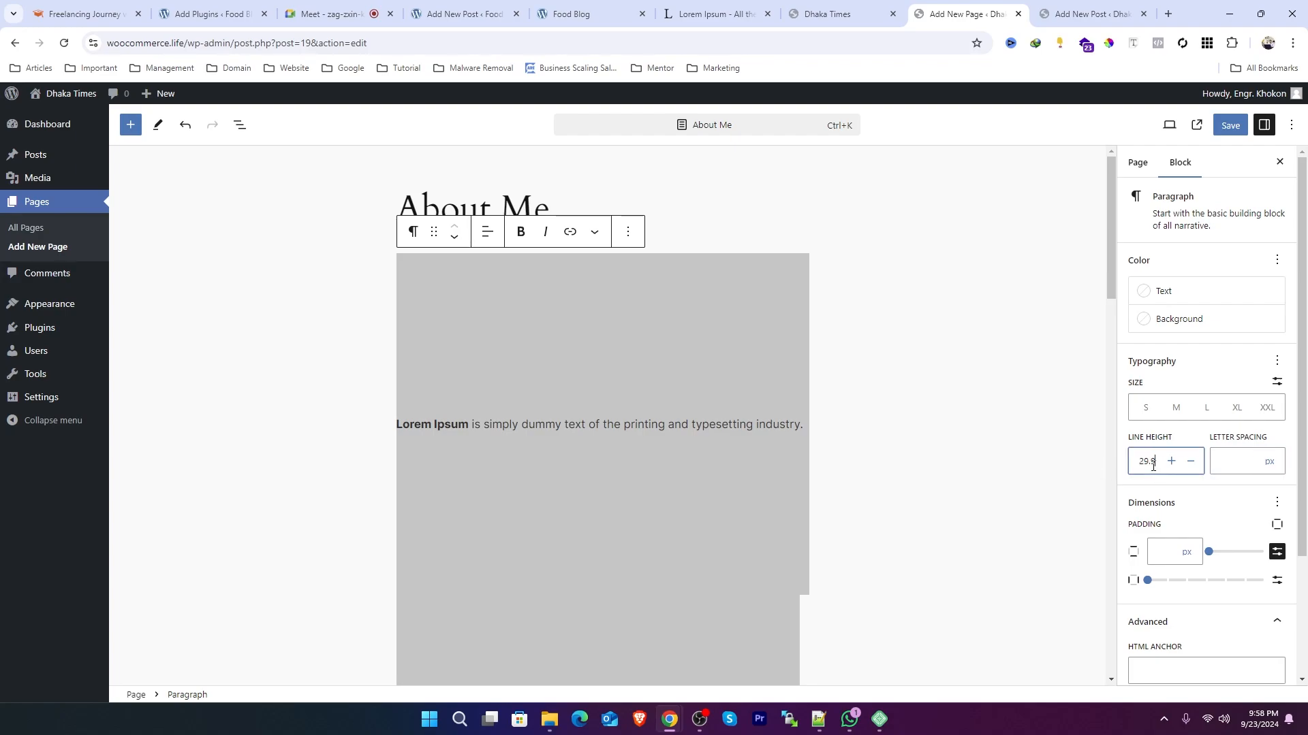
key(Down)
key(Down)
key(Down)
key(Down)
key(Down)
key(Down)
key(Down)
key(Down)
key(Down)
key(Down)
key(Down)
key(Down)
key(Down)
key(Down)
key(Down)
key(Down)
key(Down)
key(Down)
key(Down)
key(Down)
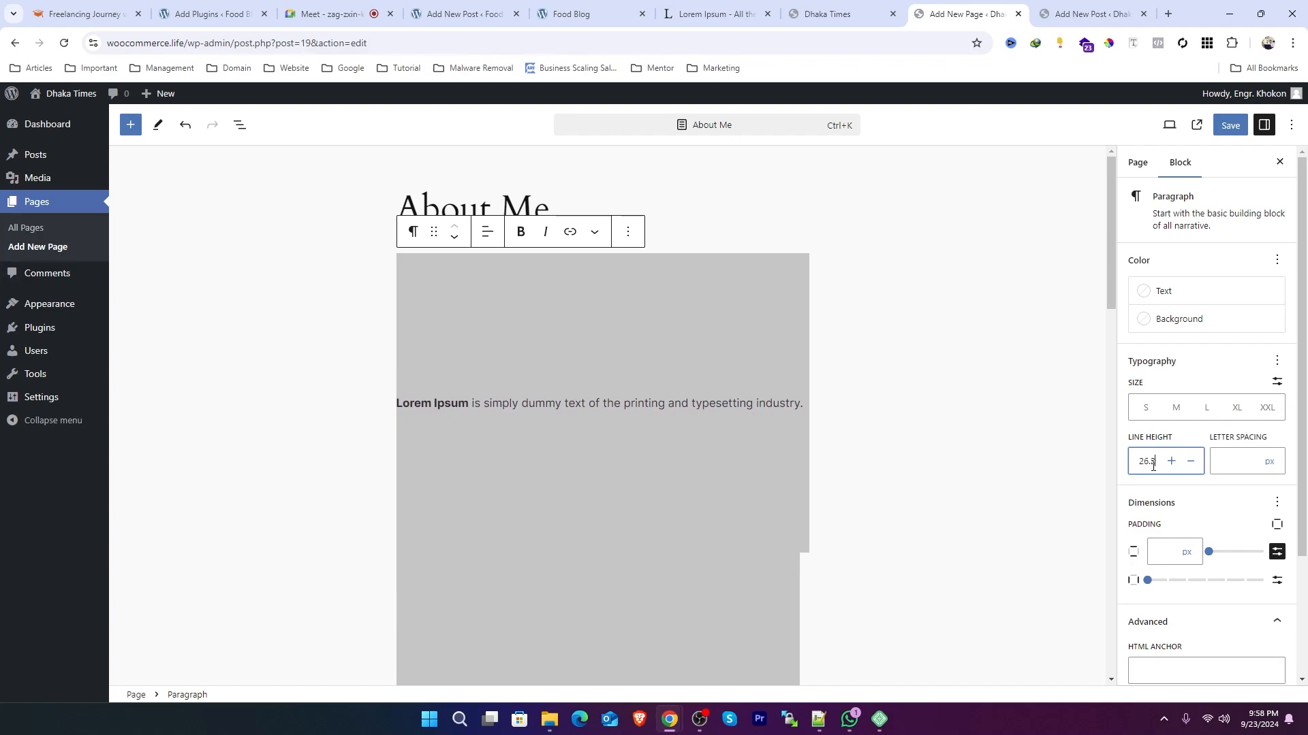
key(ctrl+a)
text(1500)
key(ctrl+a)
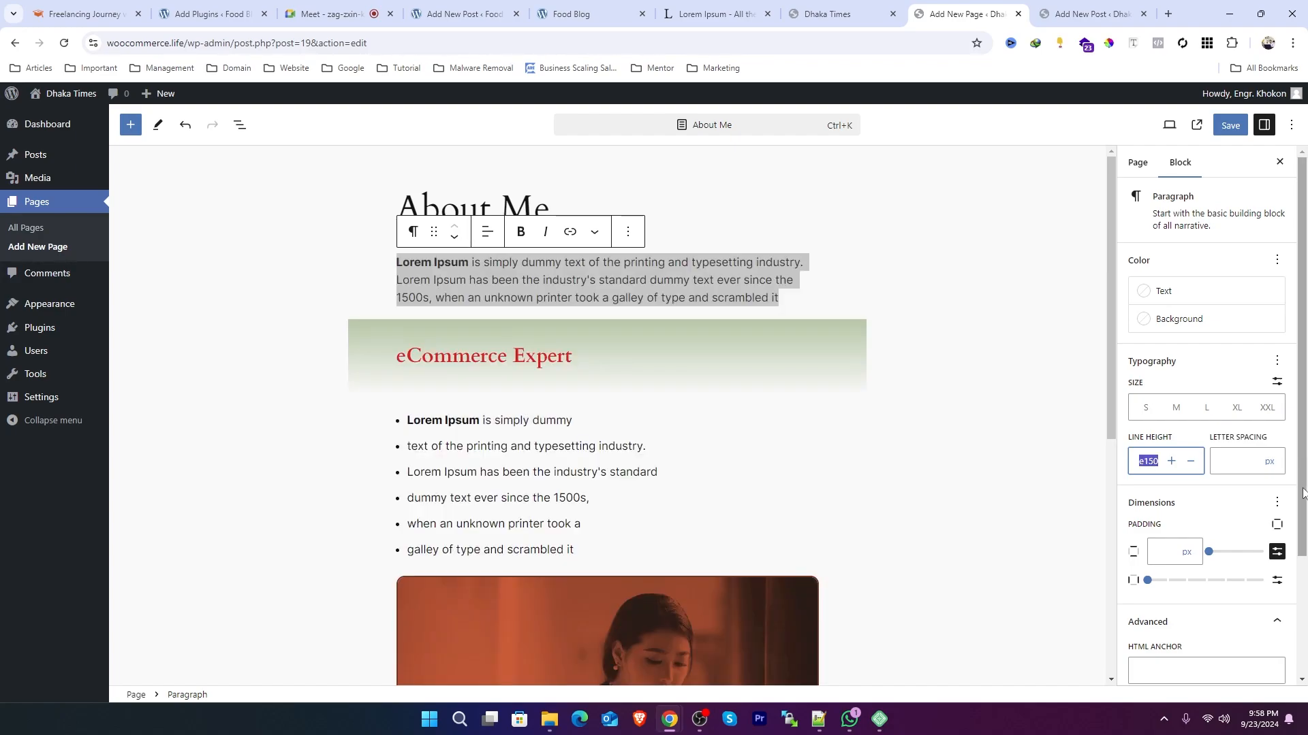
text(3)
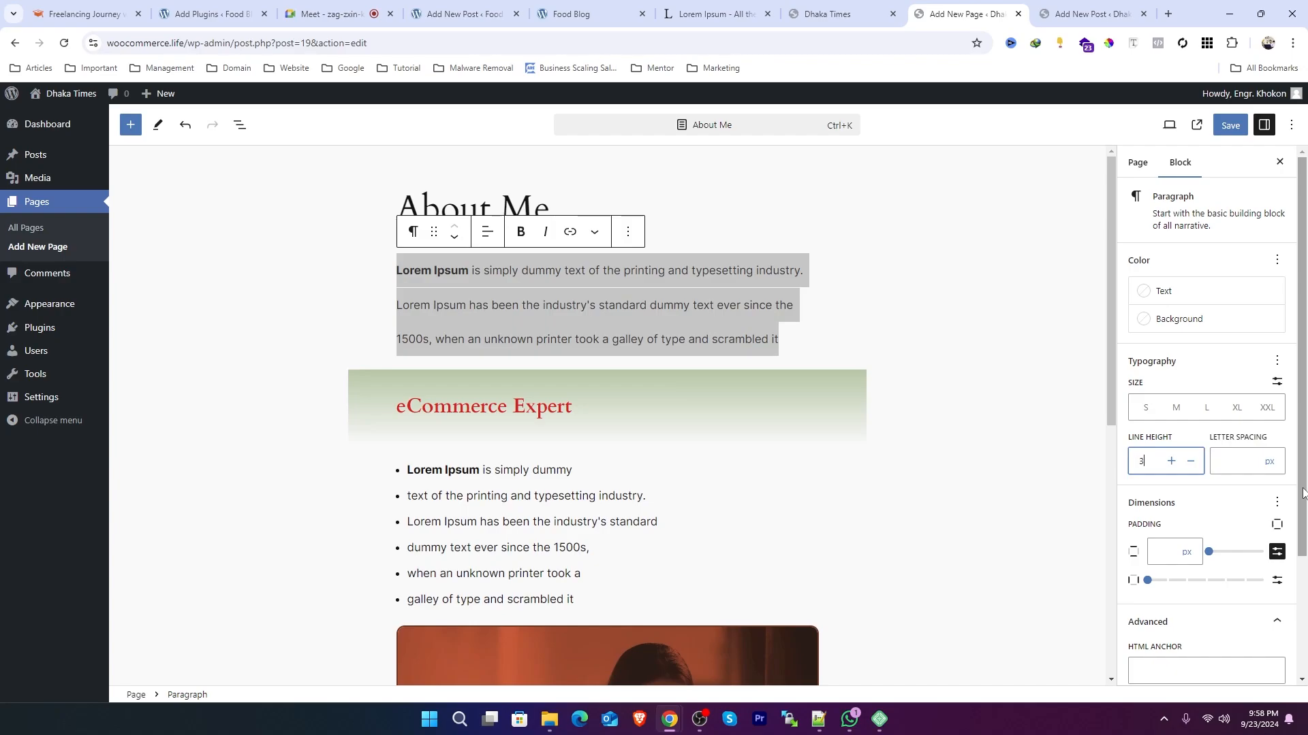
text(2)
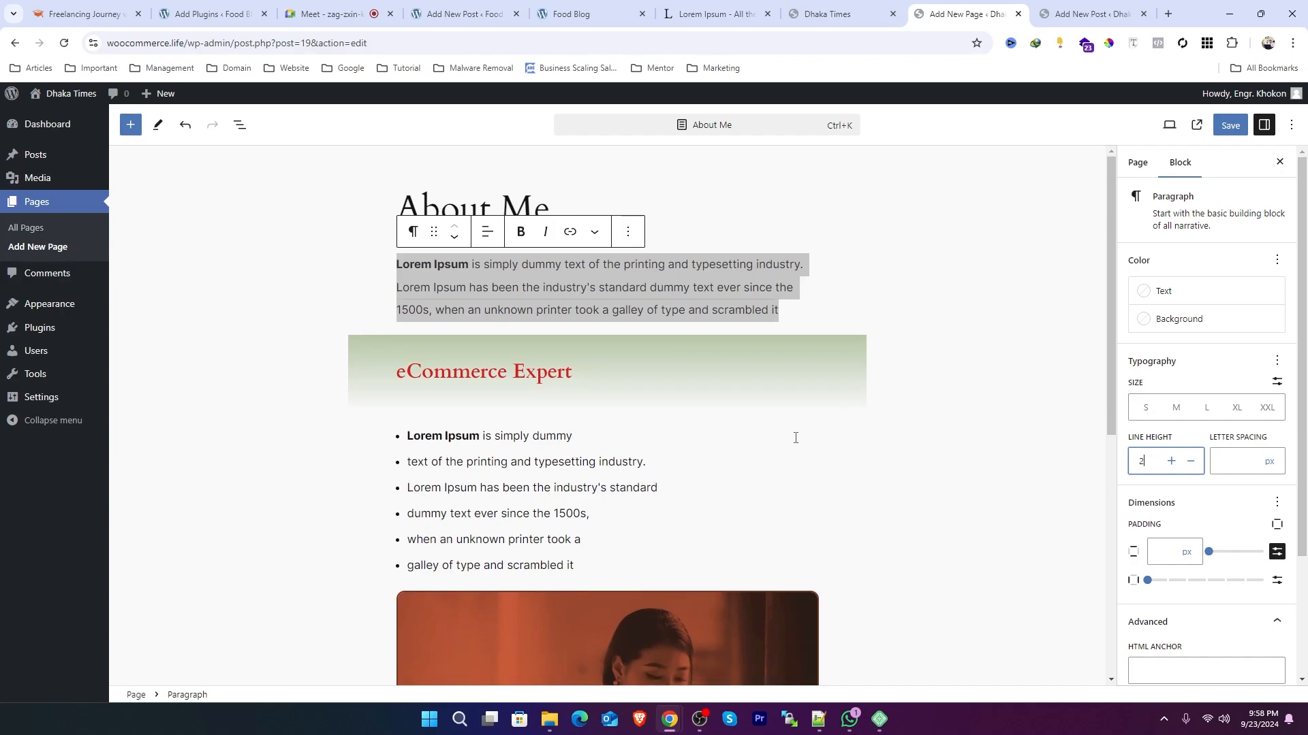
Step: Select the end of the intro paragraph's text and review the available typography options
triple_click(667, 303)
click(667, 303)
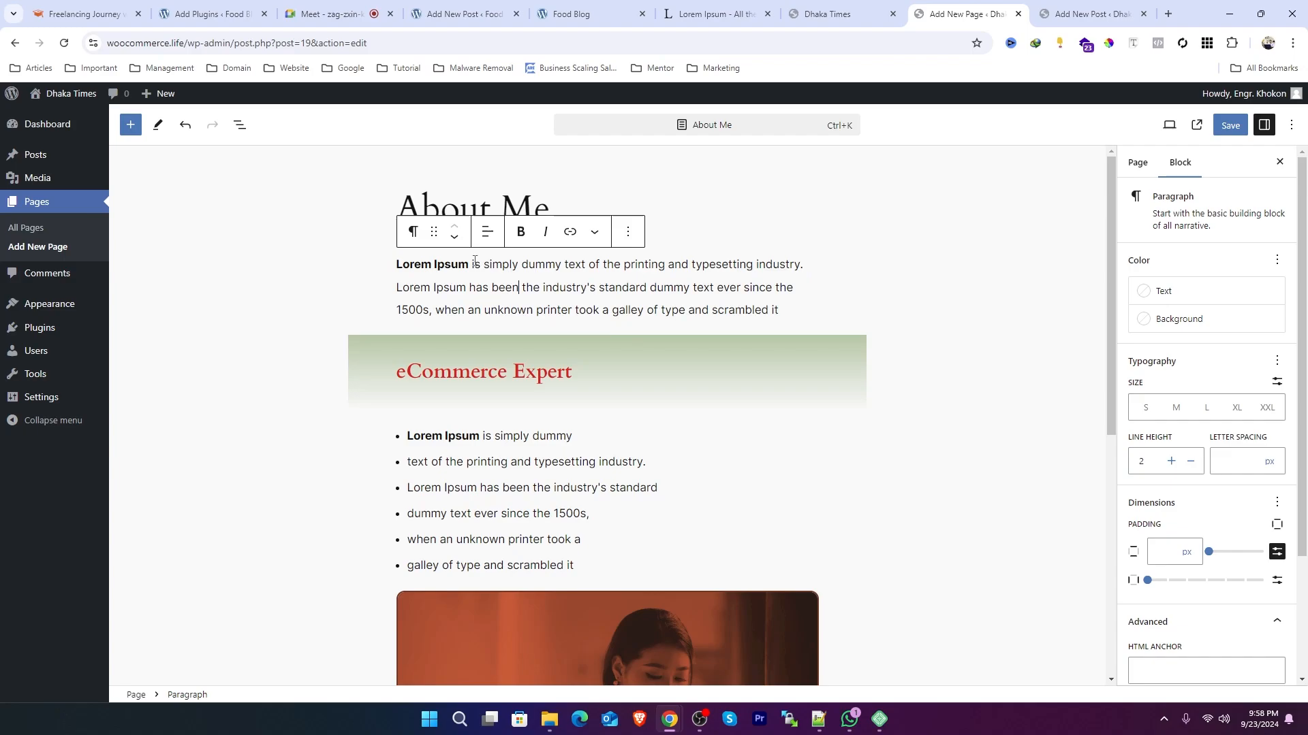
drag(796, 315, 594, 293)
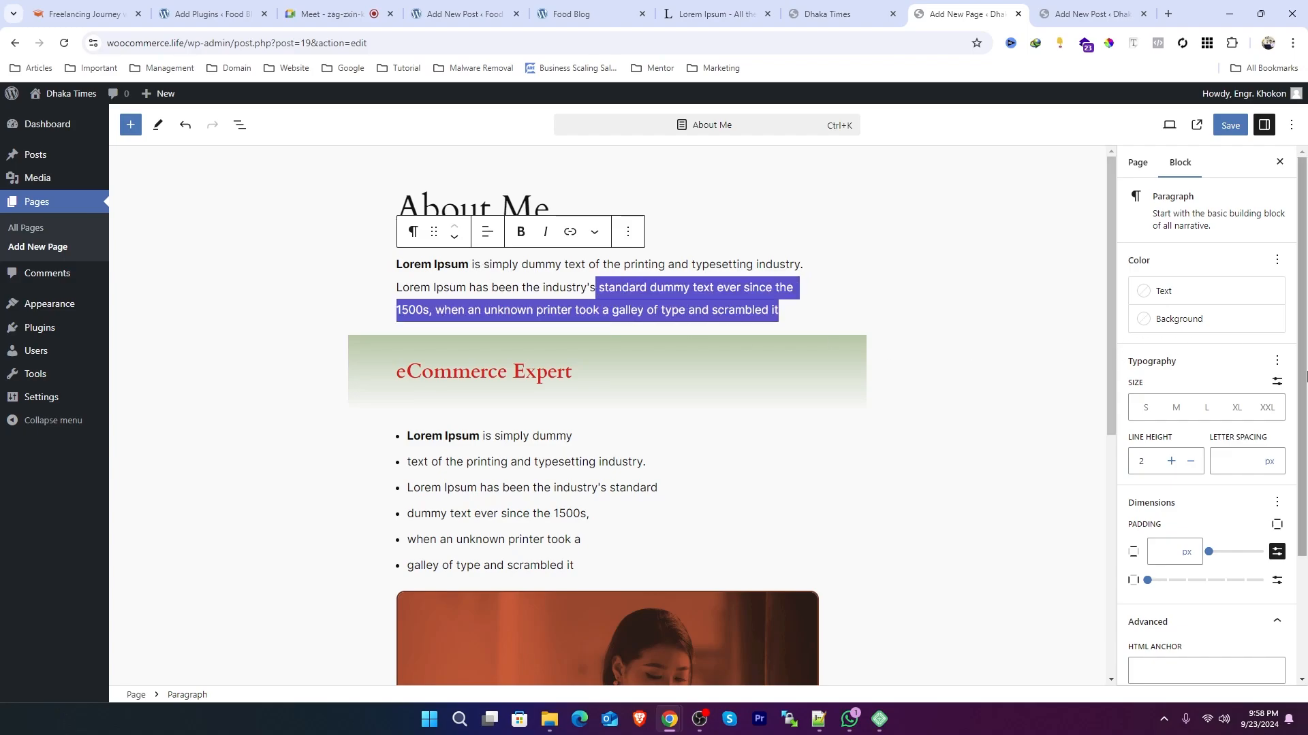
click(1276, 361)
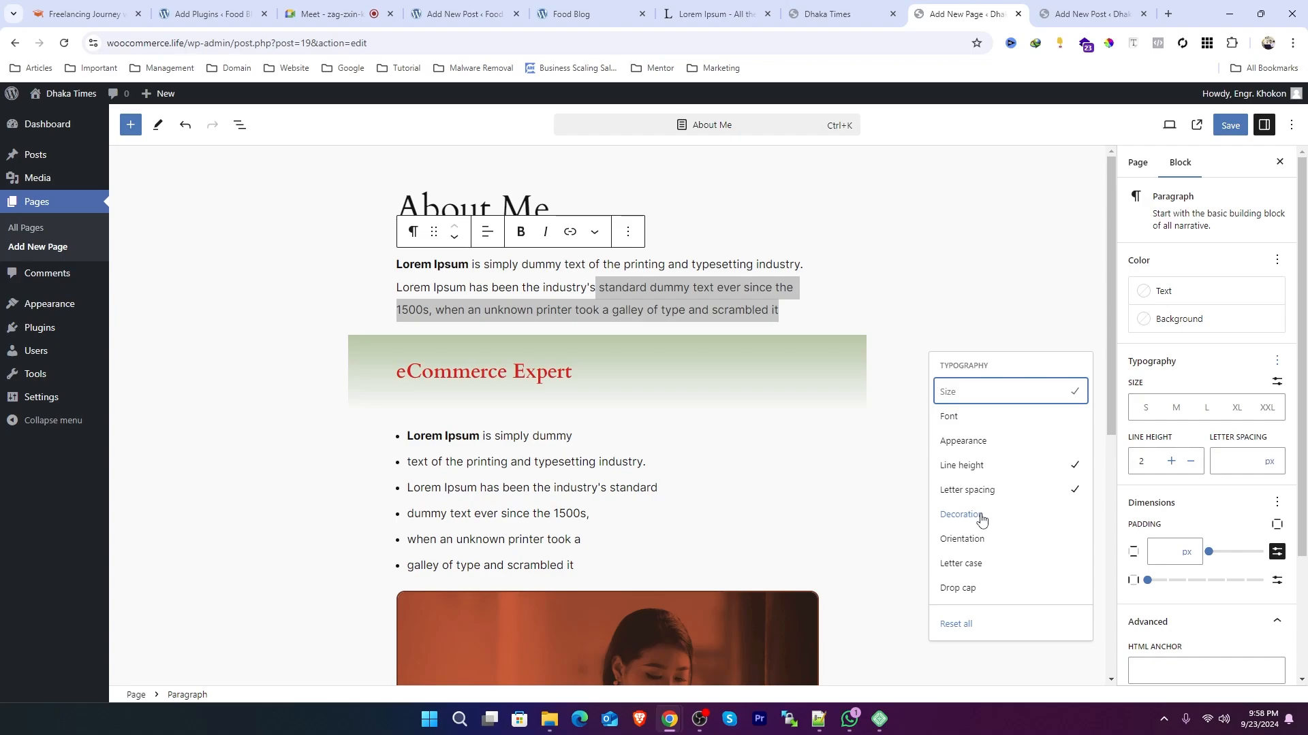
Step: Select the eCommerce Expert heading's text and add a text decoration control to it
click(604, 378)
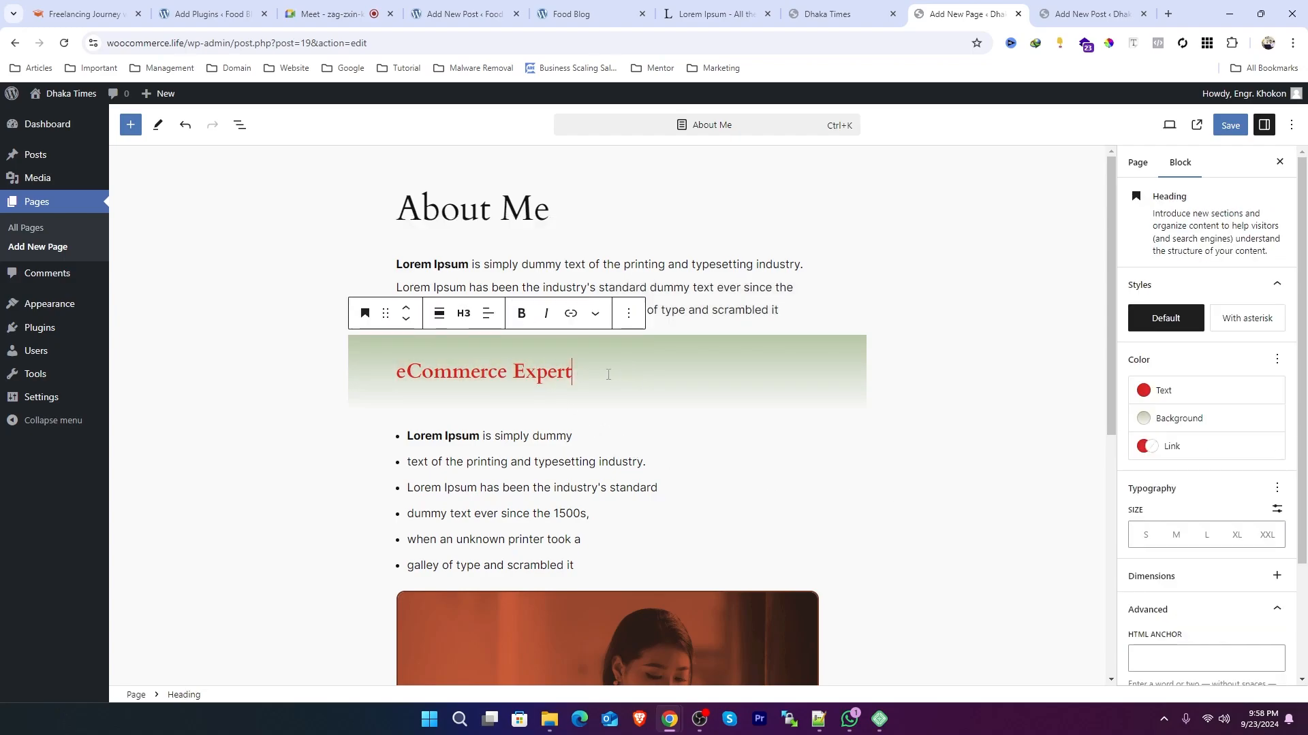
drag(608, 375, 395, 373)
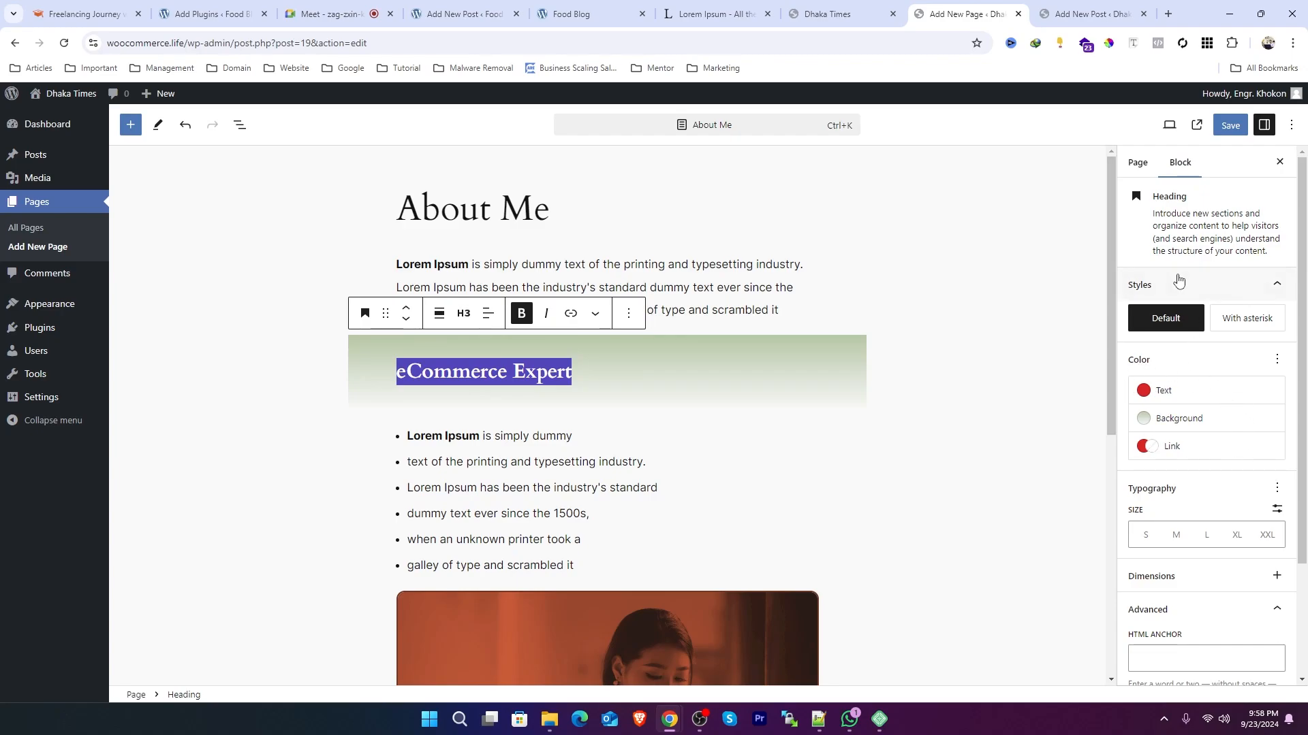
click(1277, 489)
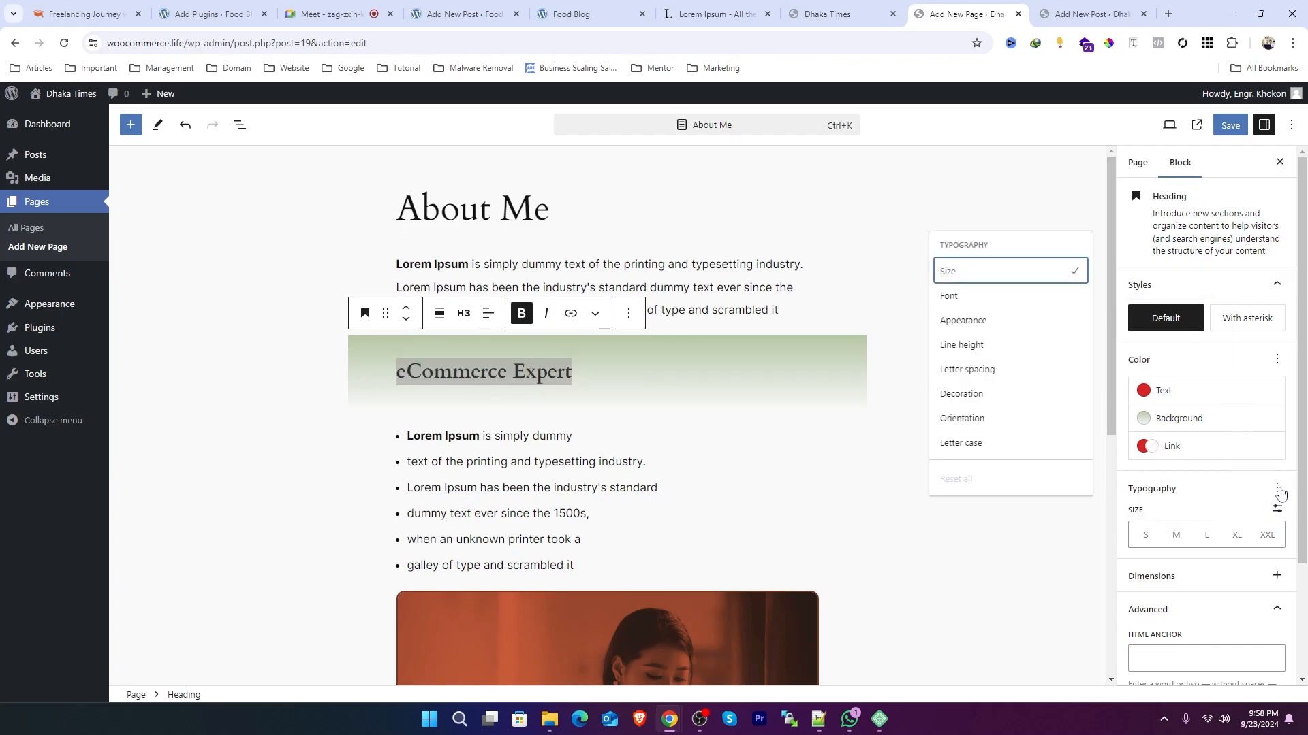
click(977, 397)
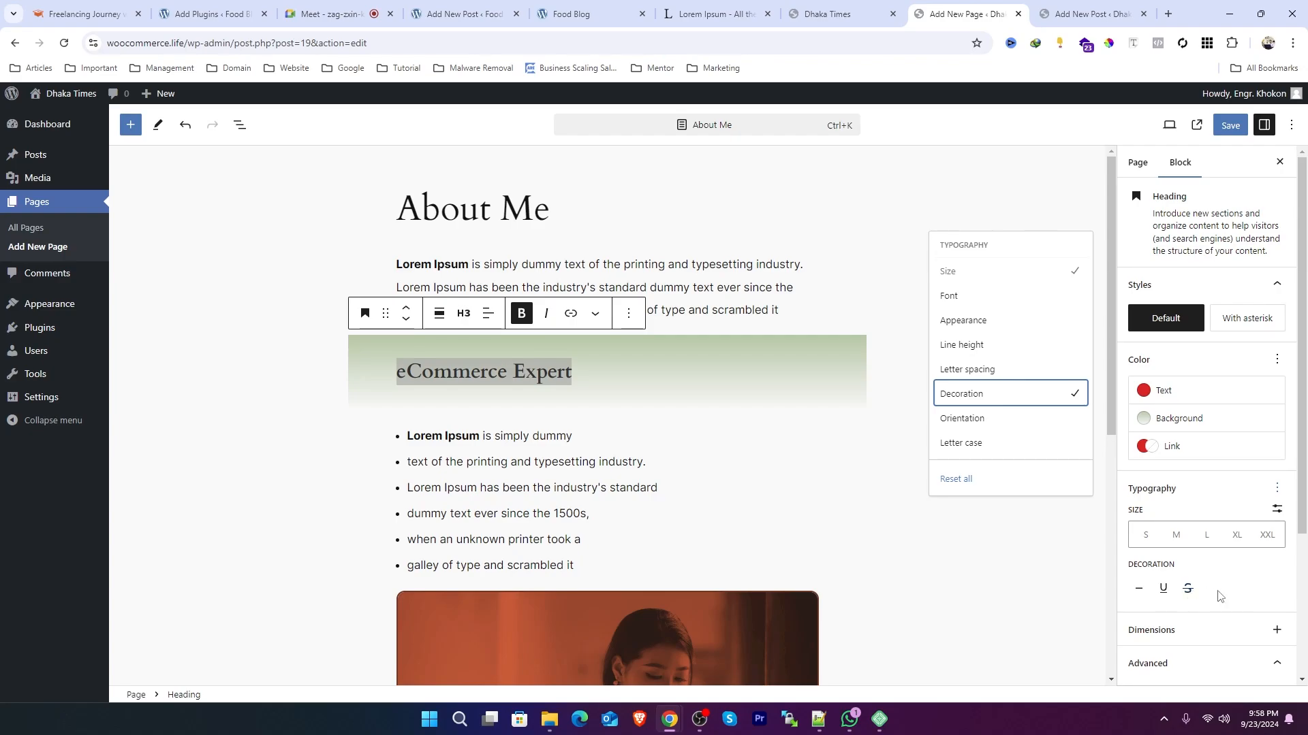
Step: Try the heading's decoration options and set its text decoration to underline
scroll(1185, 578, down, 1)
click(1163, 521)
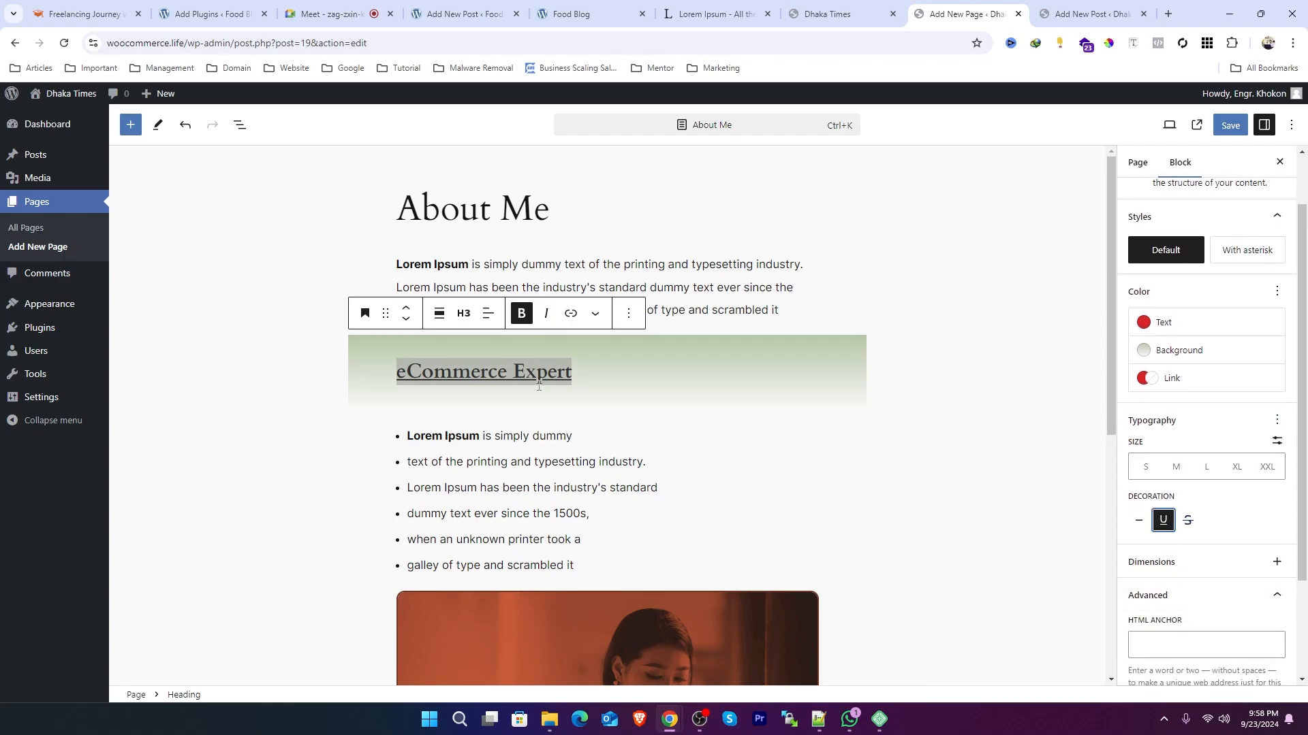
click(1188, 521)
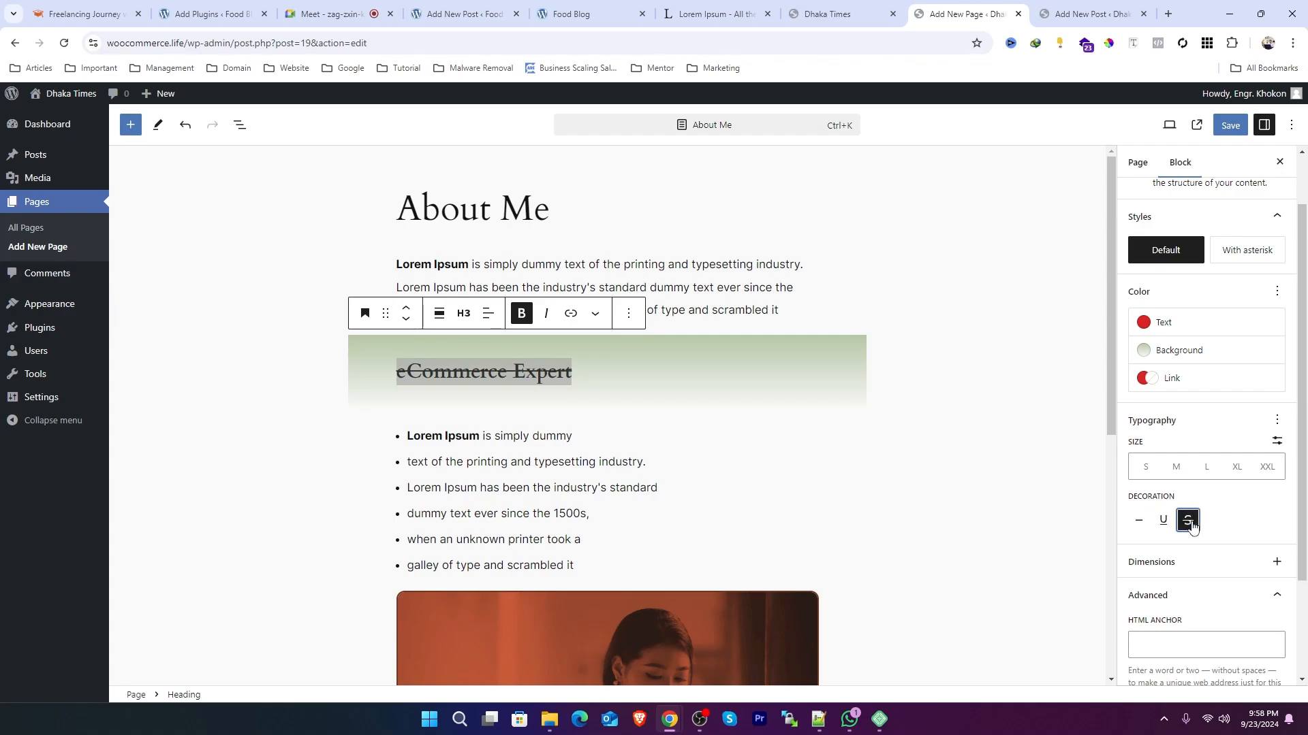
click(1164, 521)
click(1138, 522)
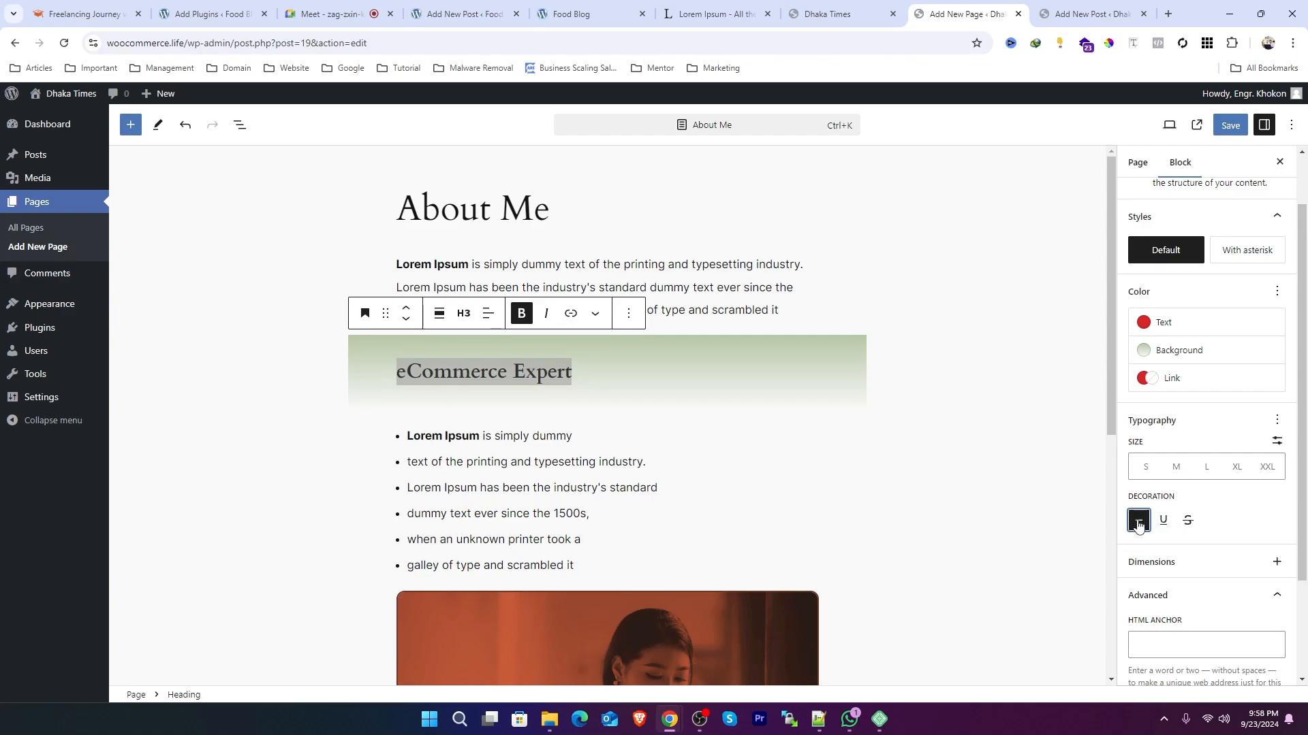
click(1163, 522)
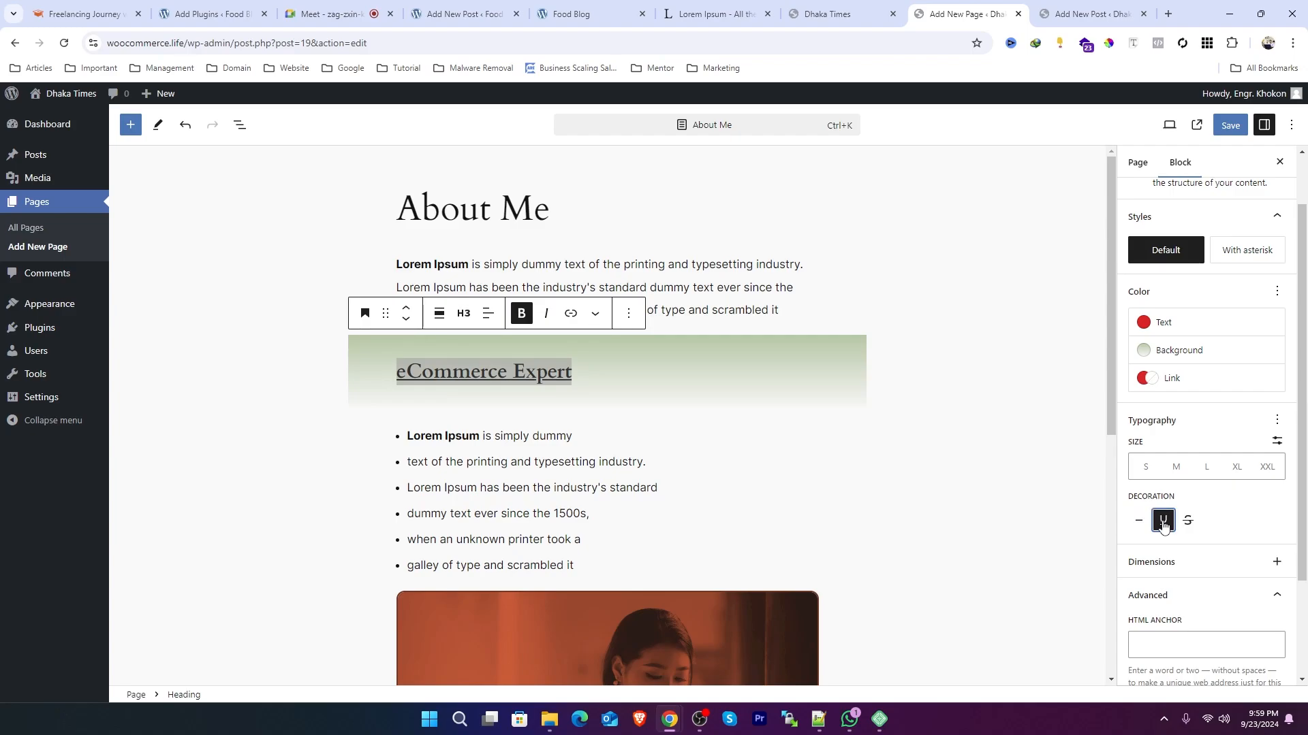
Step: Review the intro paragraph's typography options, then switch to the Google Meet presentation tab
click(729, 289)
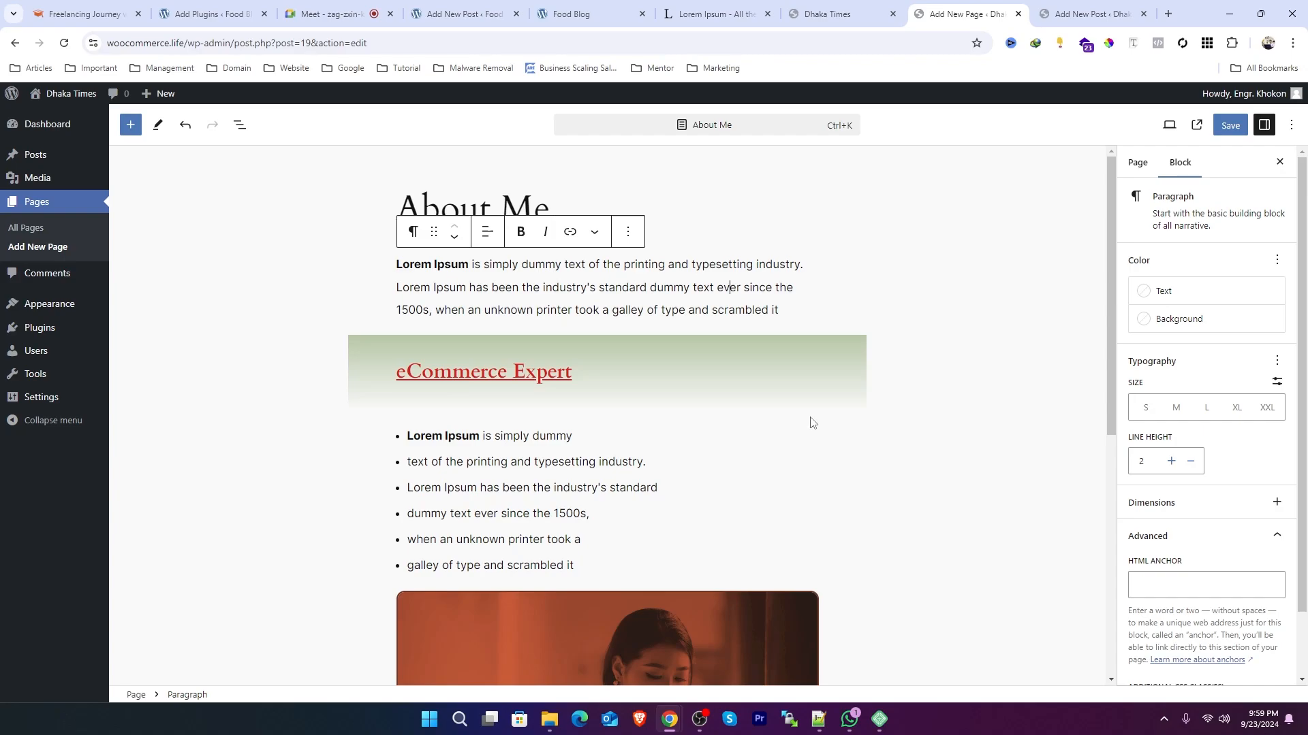
click(1277, 361)
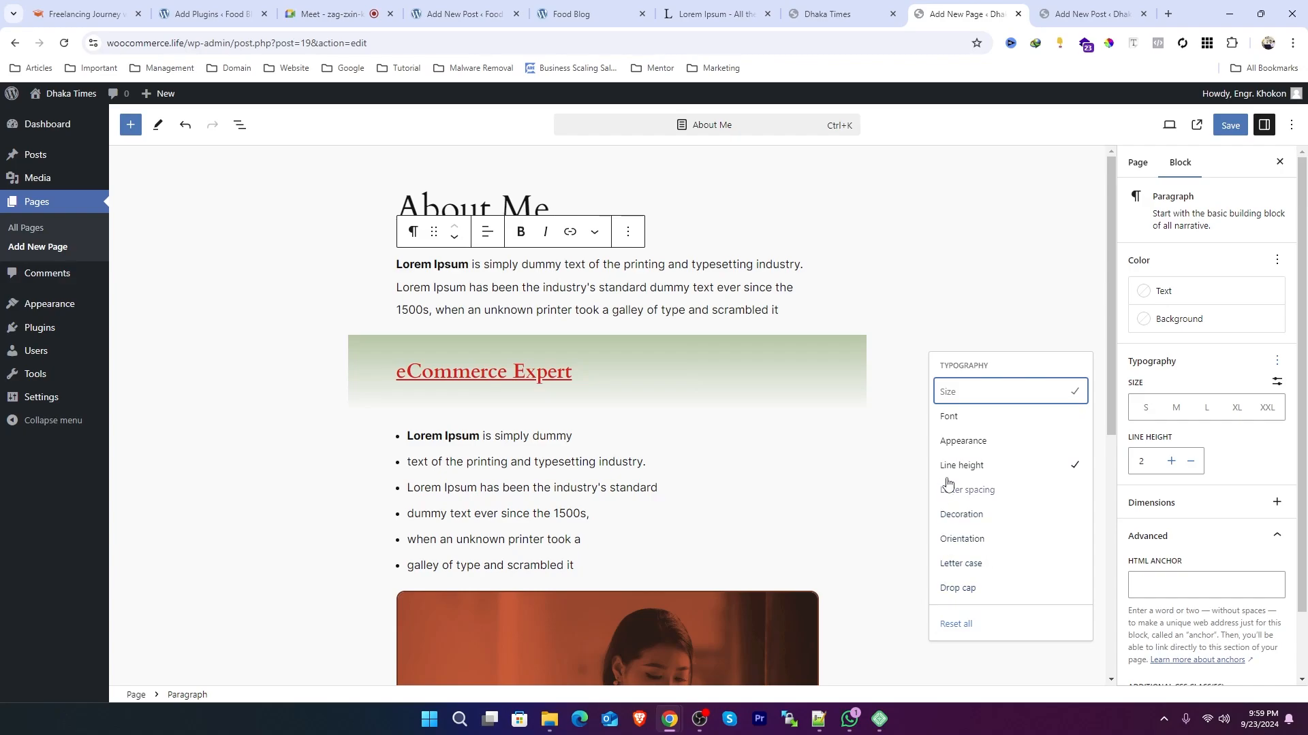
click(373, 8)
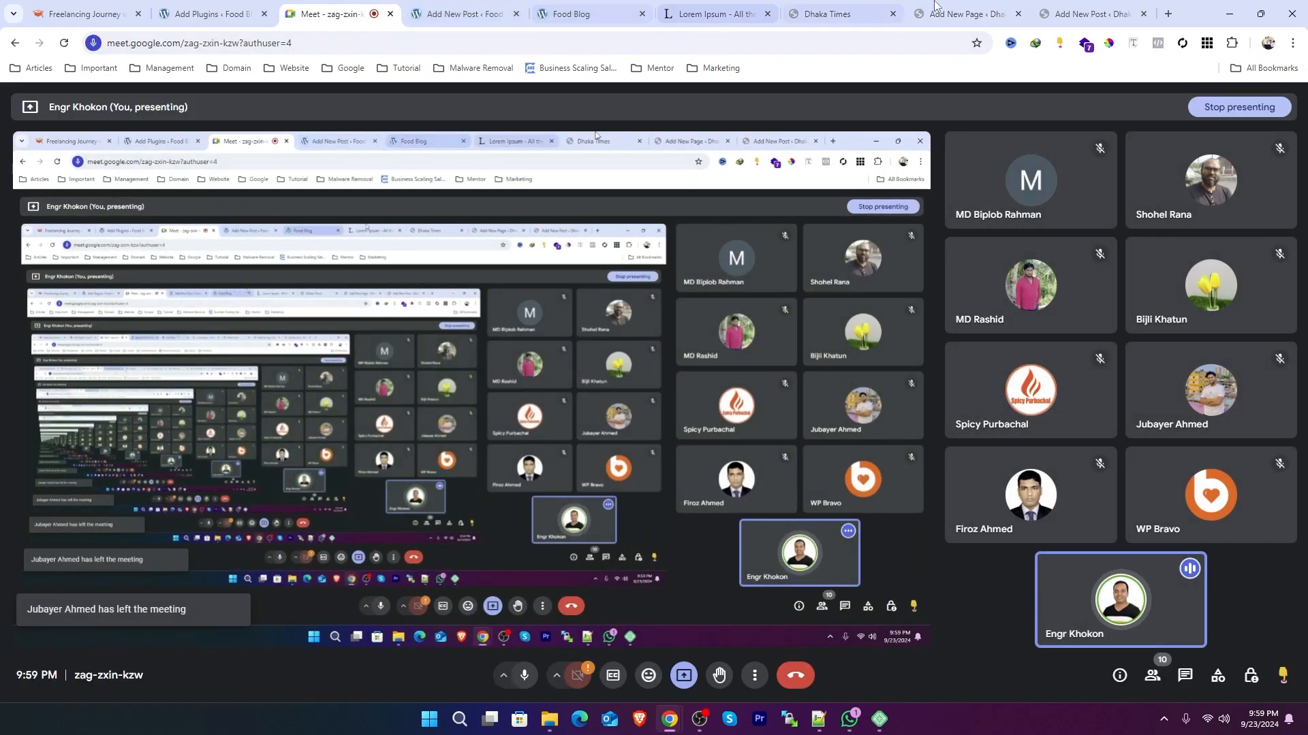
Step: Return to the About Me page editor and add an empty block after the image
click(476, 8)
click(1083, 13)
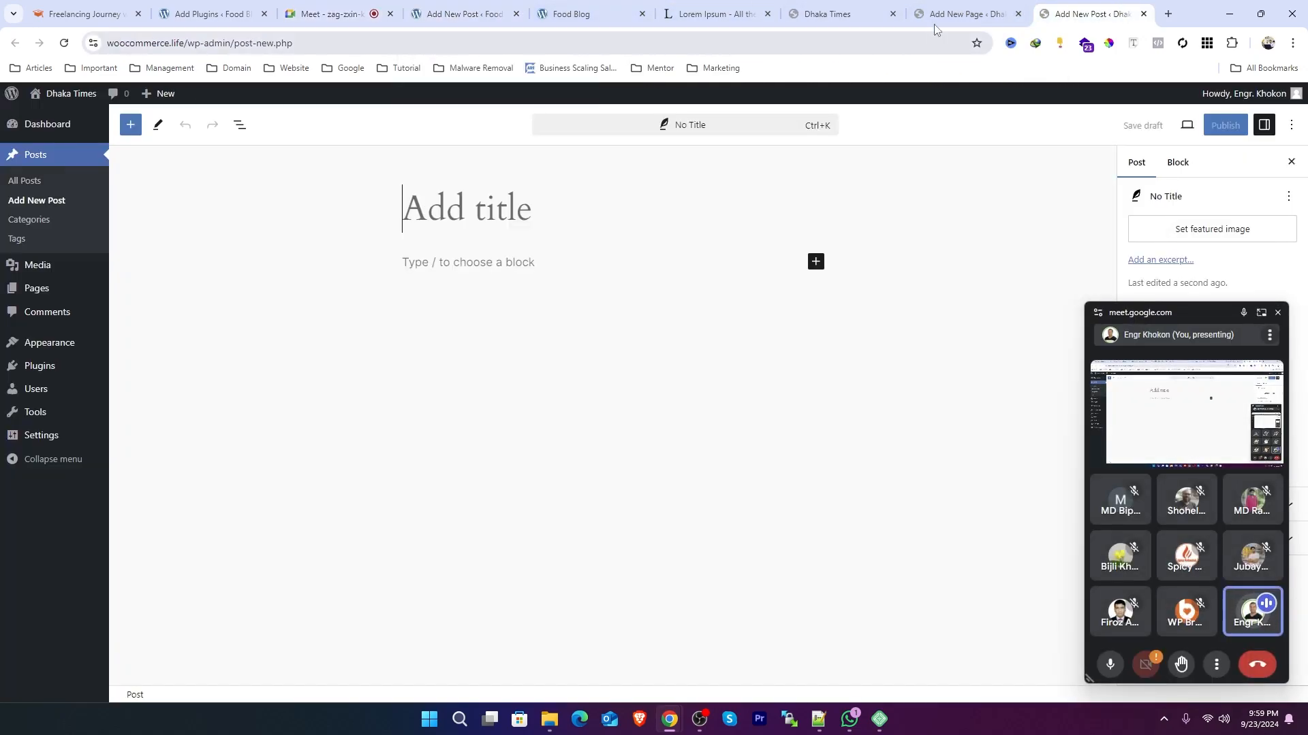
click(934, 26)
click(567, 306)
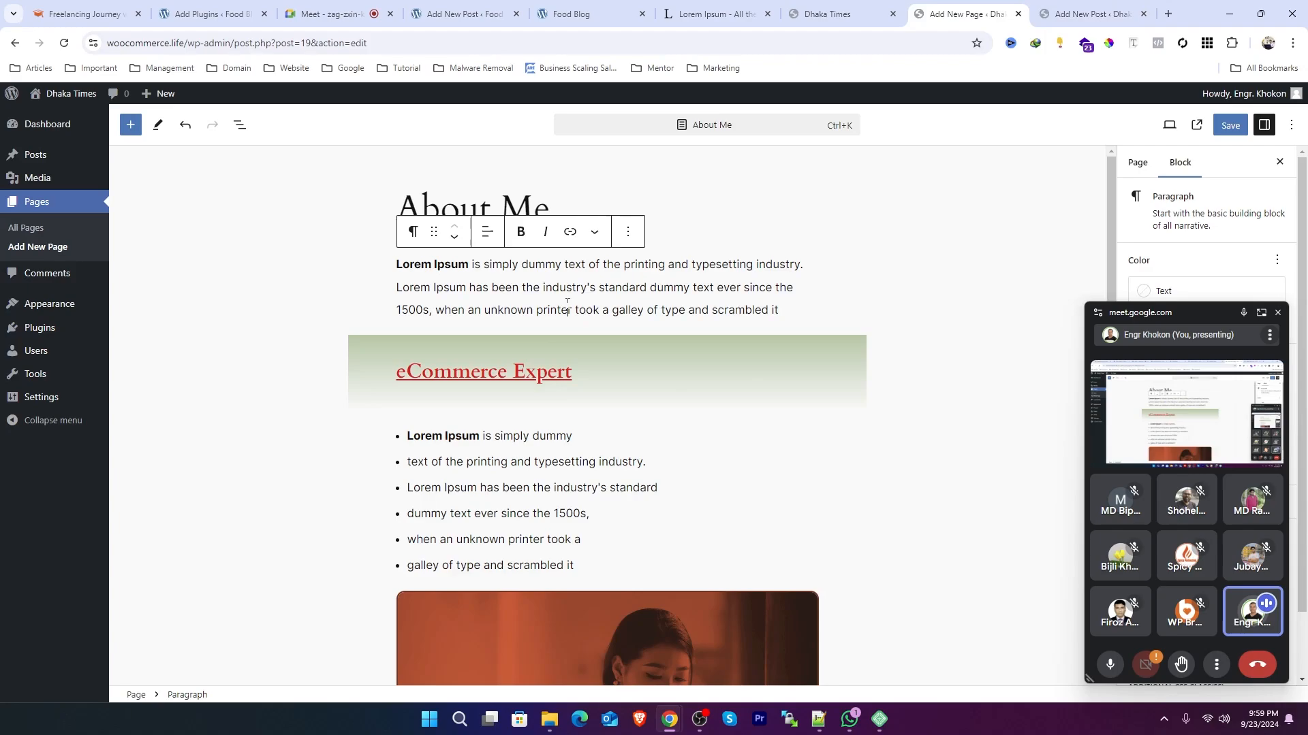
scroll(666, 366, down, 5)
scroll(670, 372, down, 1)
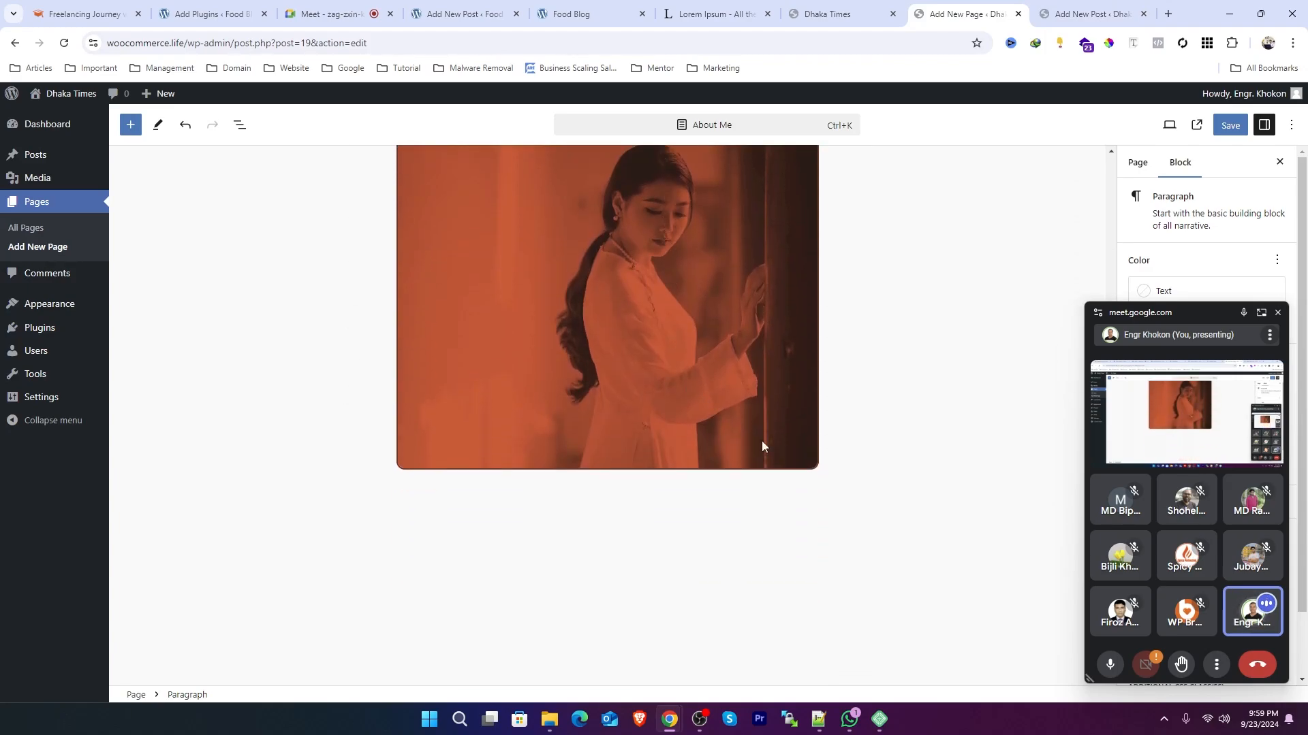
click(855, 469)
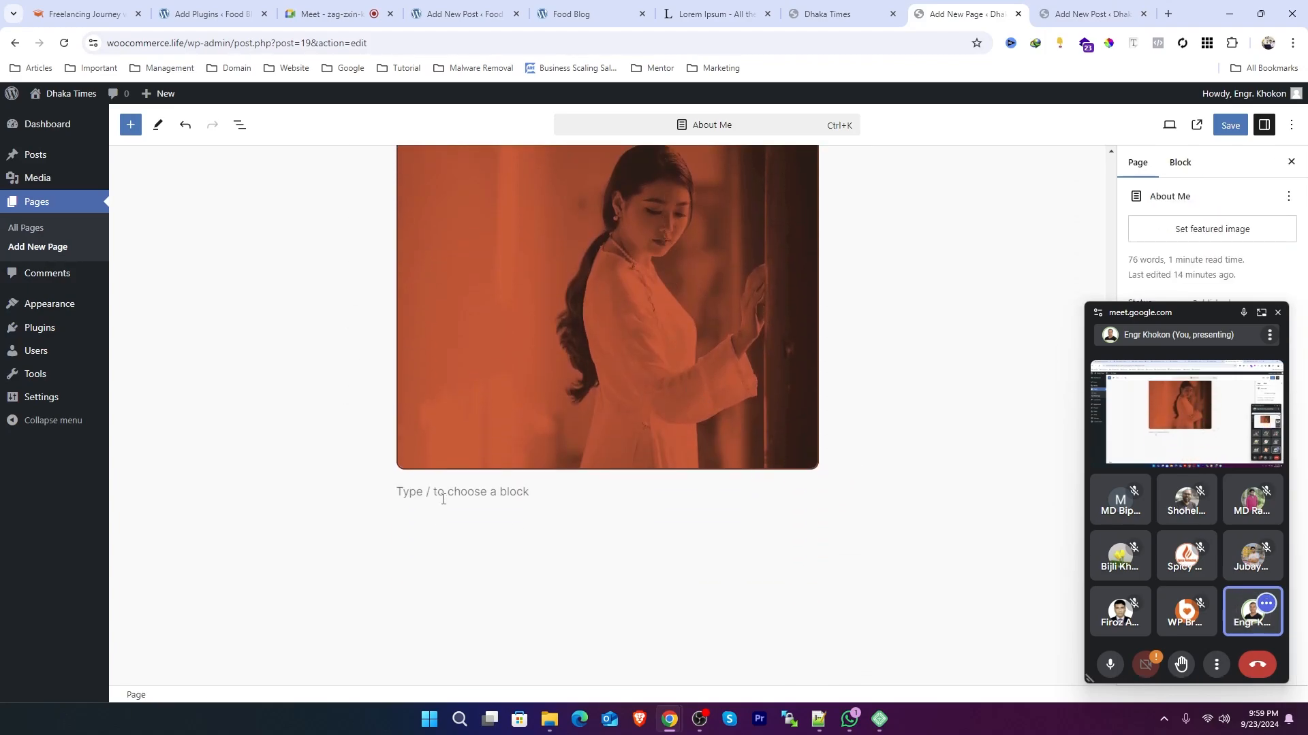
click(444, 499)
scroll(473, 334, up, 5)
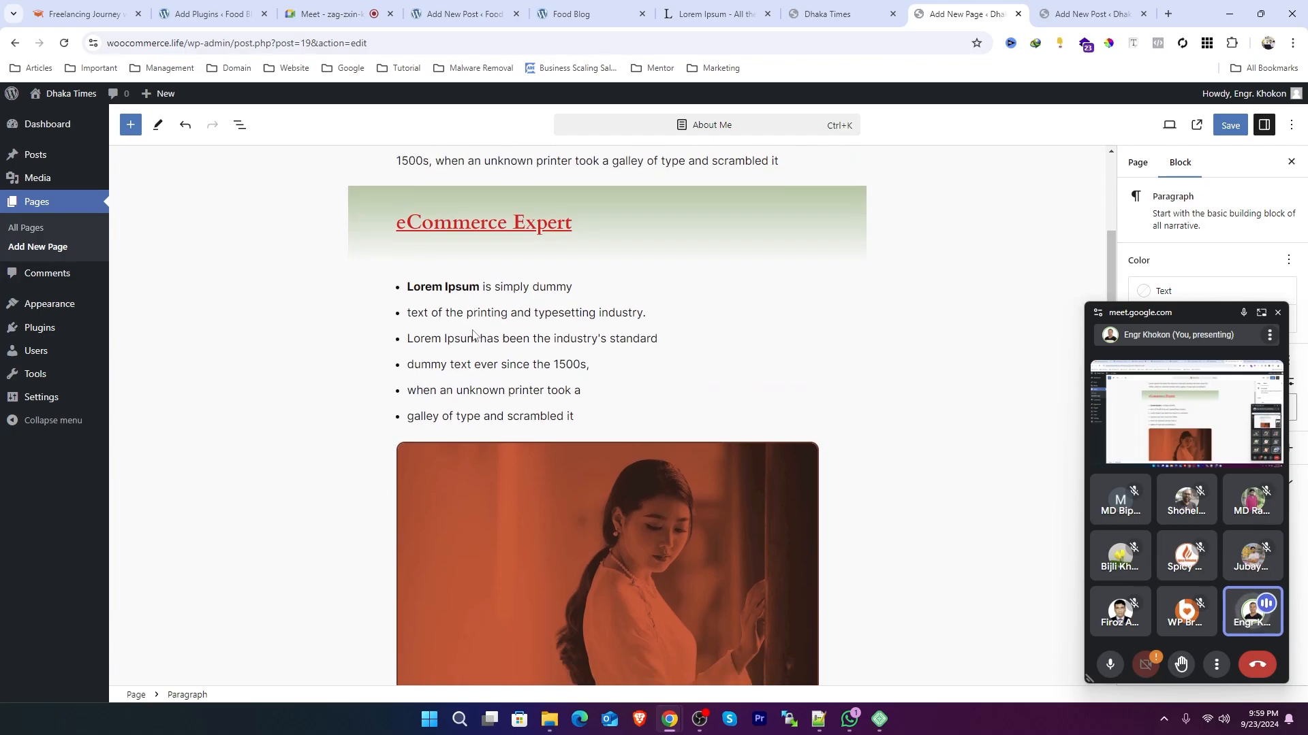
scroll(473, 334, down, 5)
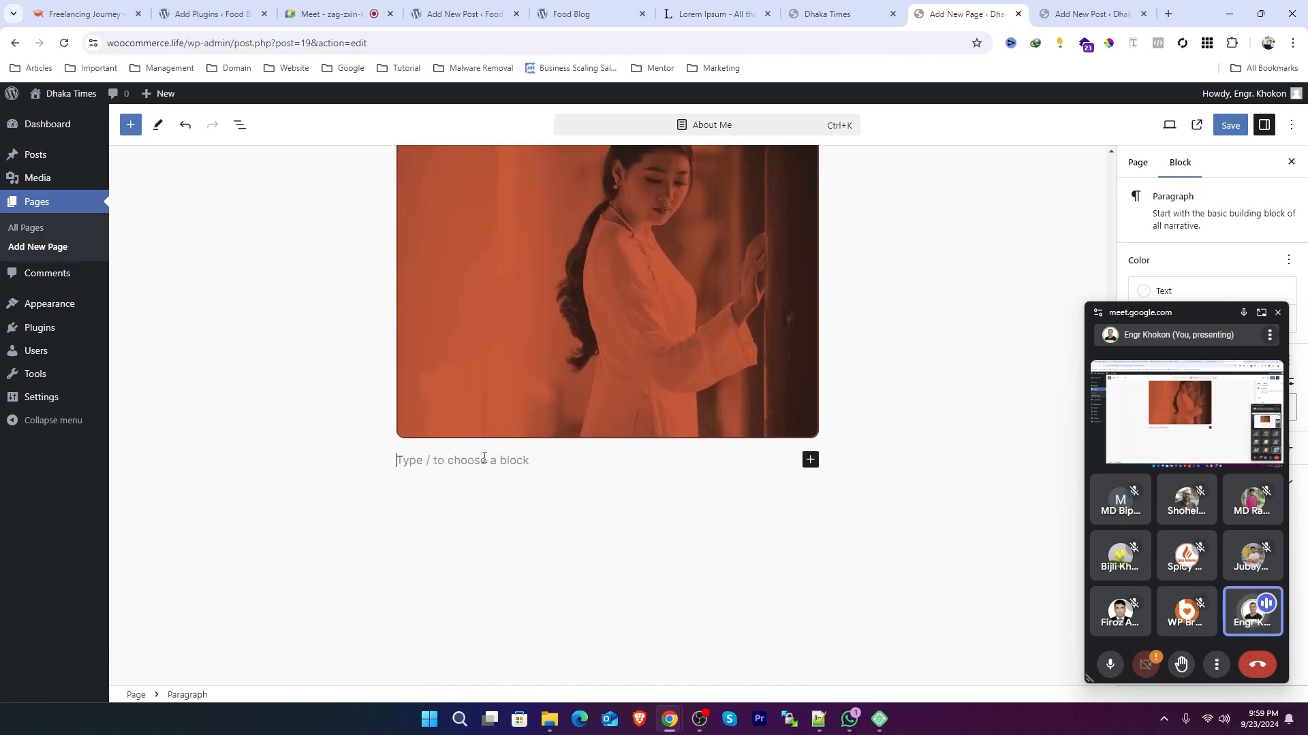
click(568, 14)
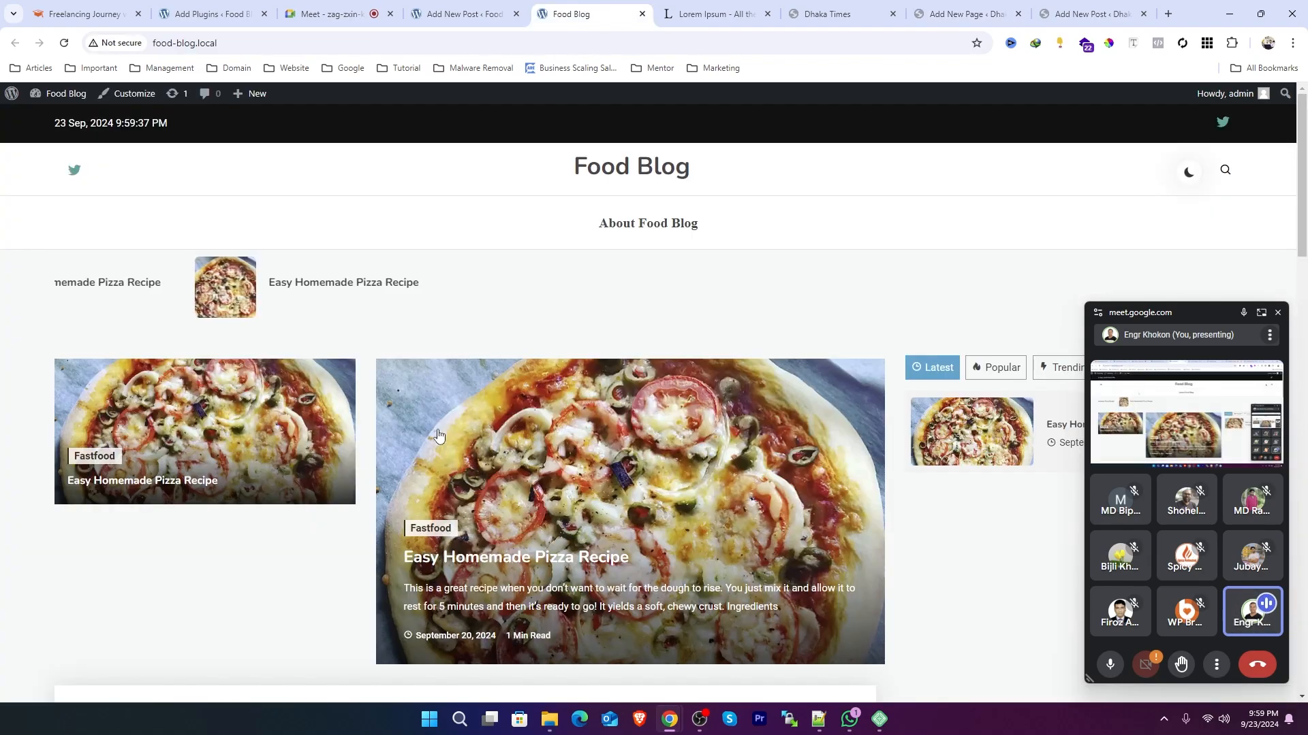
click(447, 6)
click(963, 12)
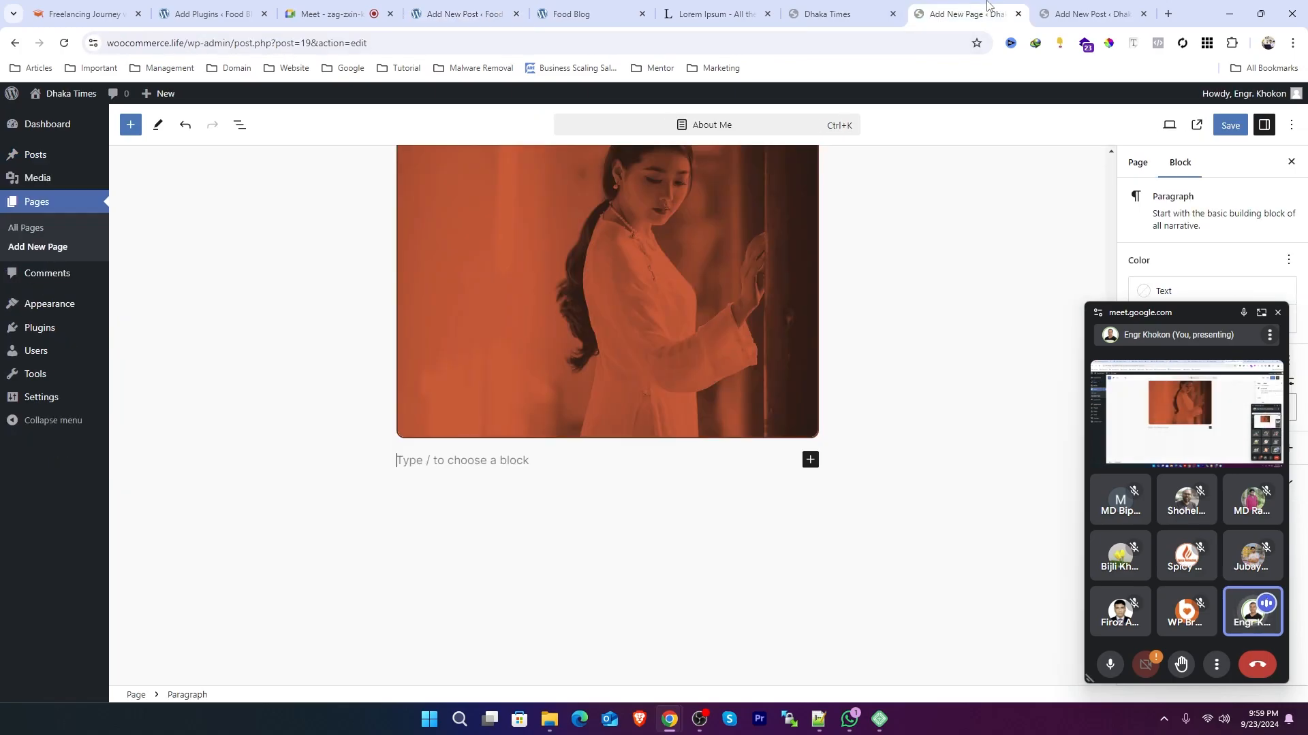
click(1082, 14)
click(715, 14)
scroll(751, 451, down, 2)
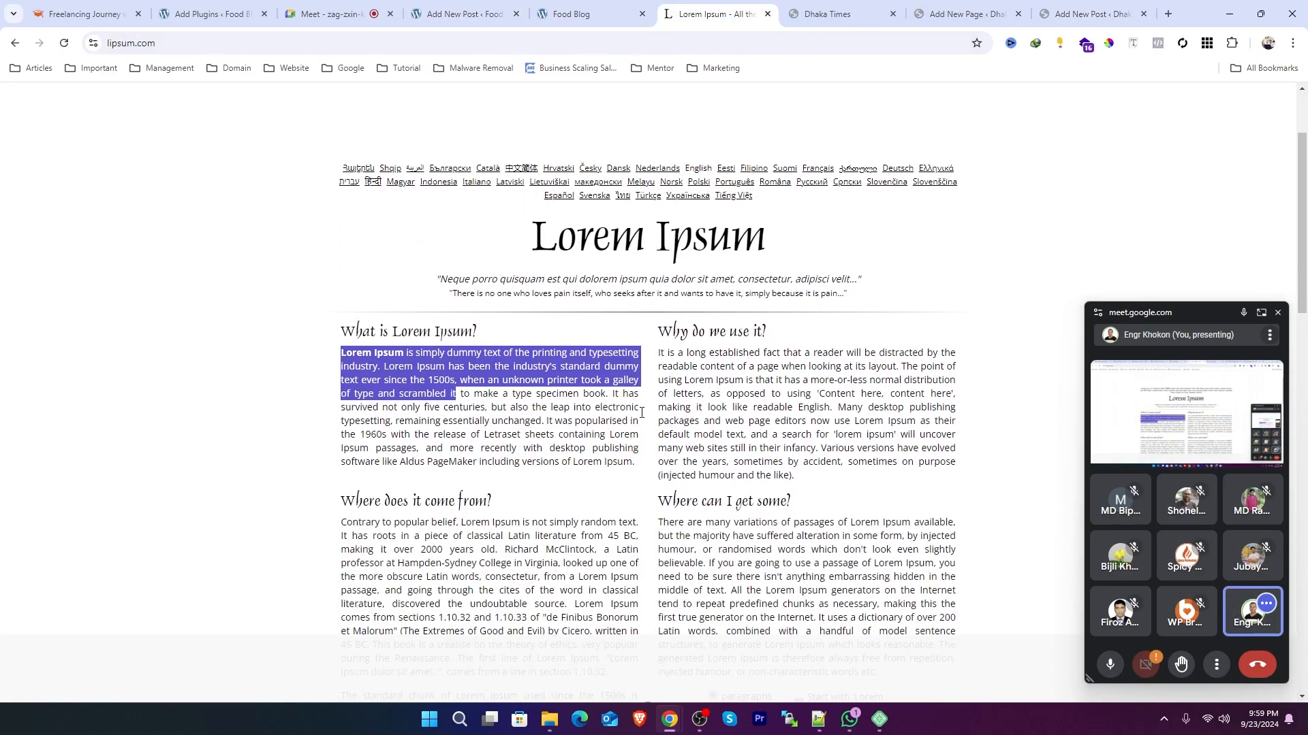
click(751, 451)
drag(970, 467, 353, 350)
click(490, 386)
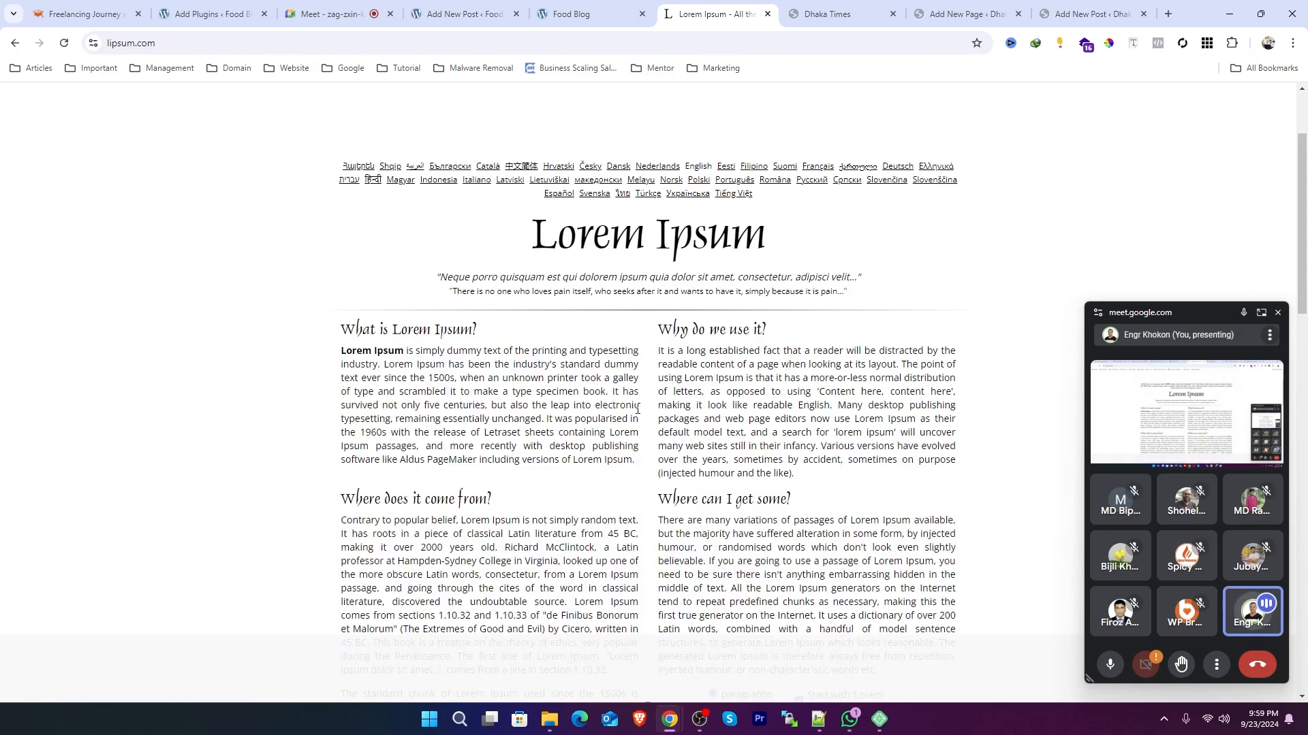
drag(640, 457, 454, 350)
click(743, 388)
Step: Insert a Columns block with a 50 / 50 layout below the image
click(992, 7)
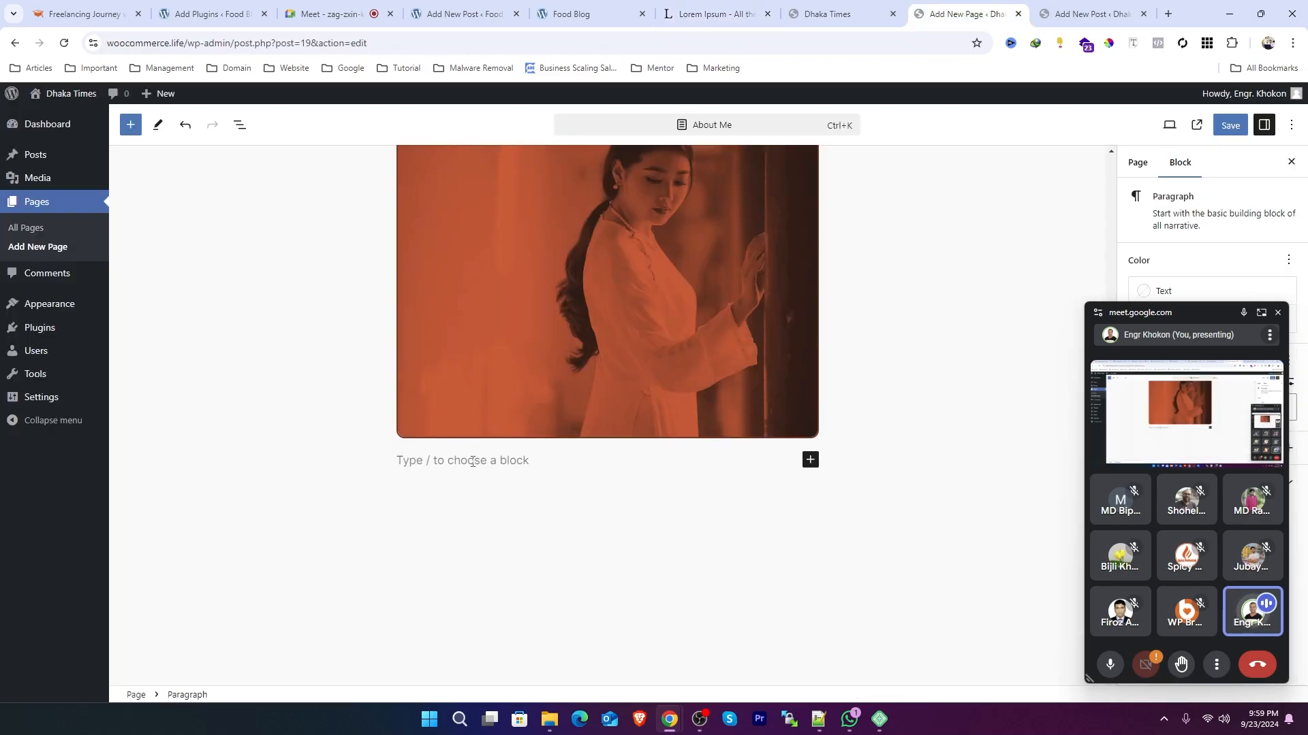
click(810, 460)
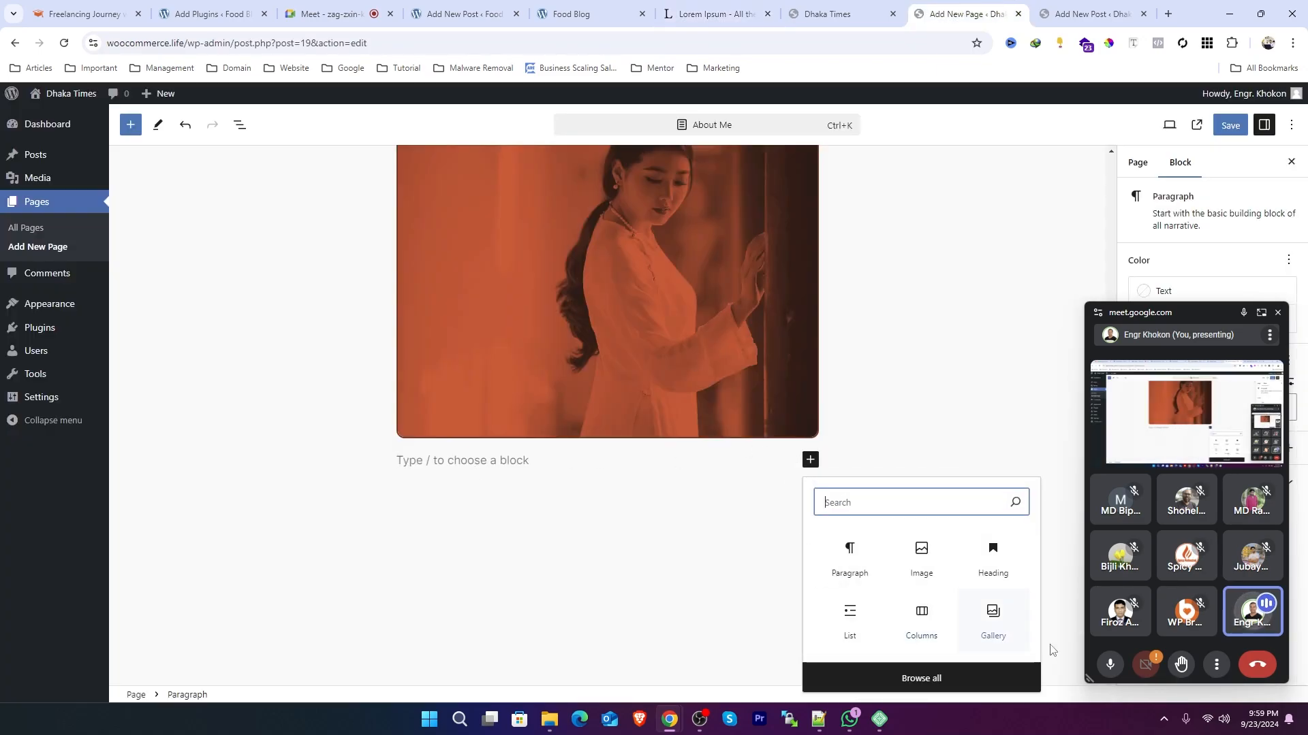
click(924, 623)
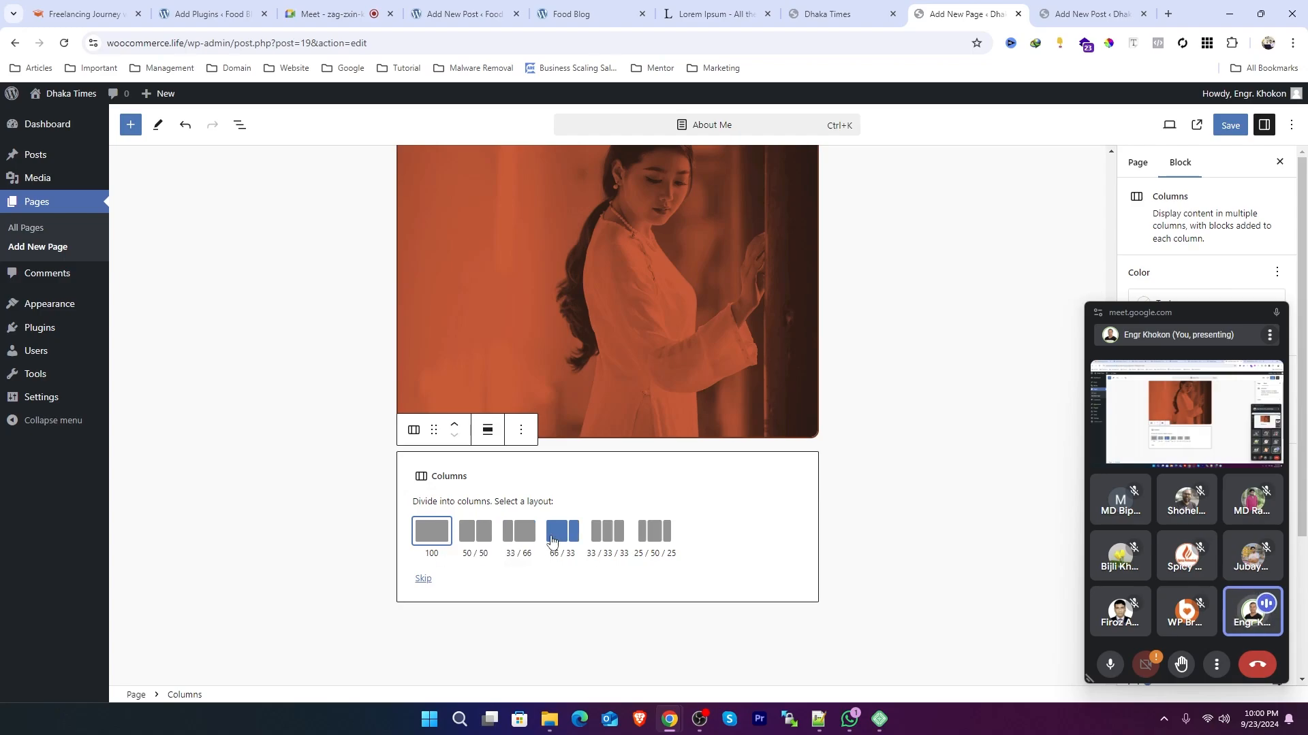
click(479, 536)
click(501, 488)
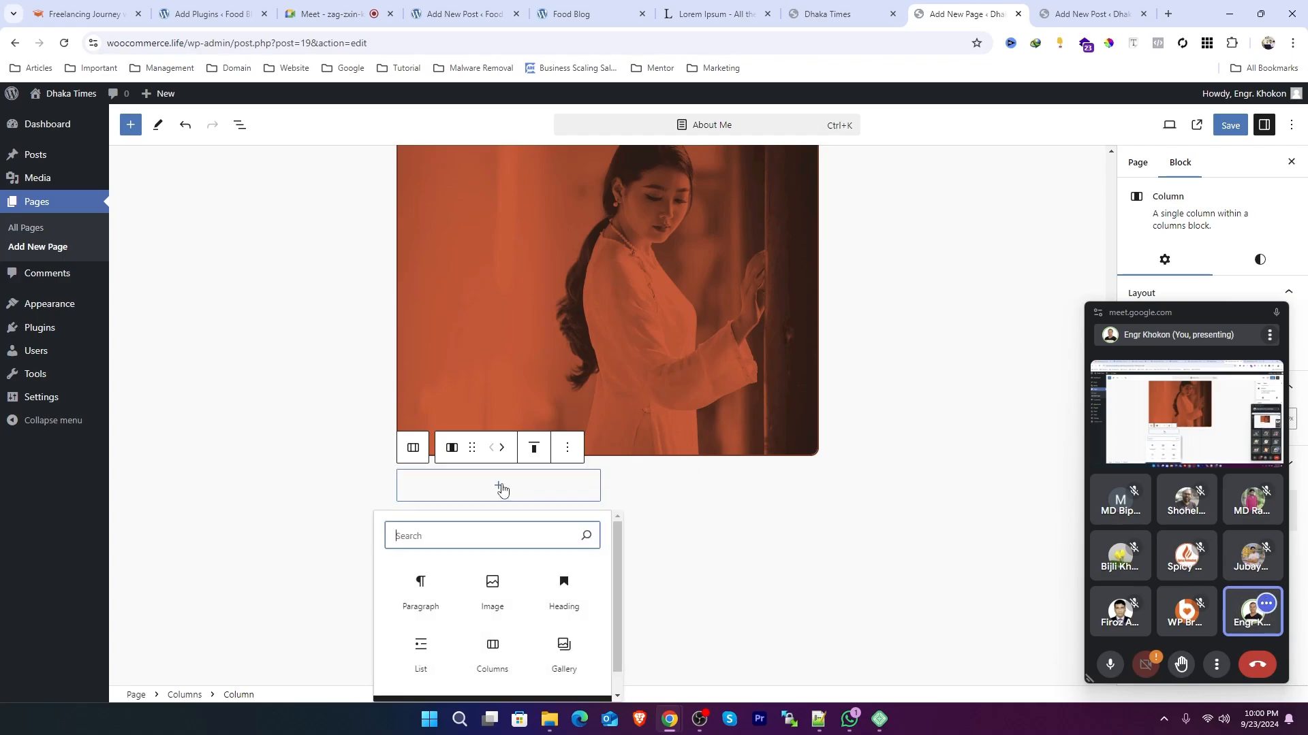
click(499, 577)
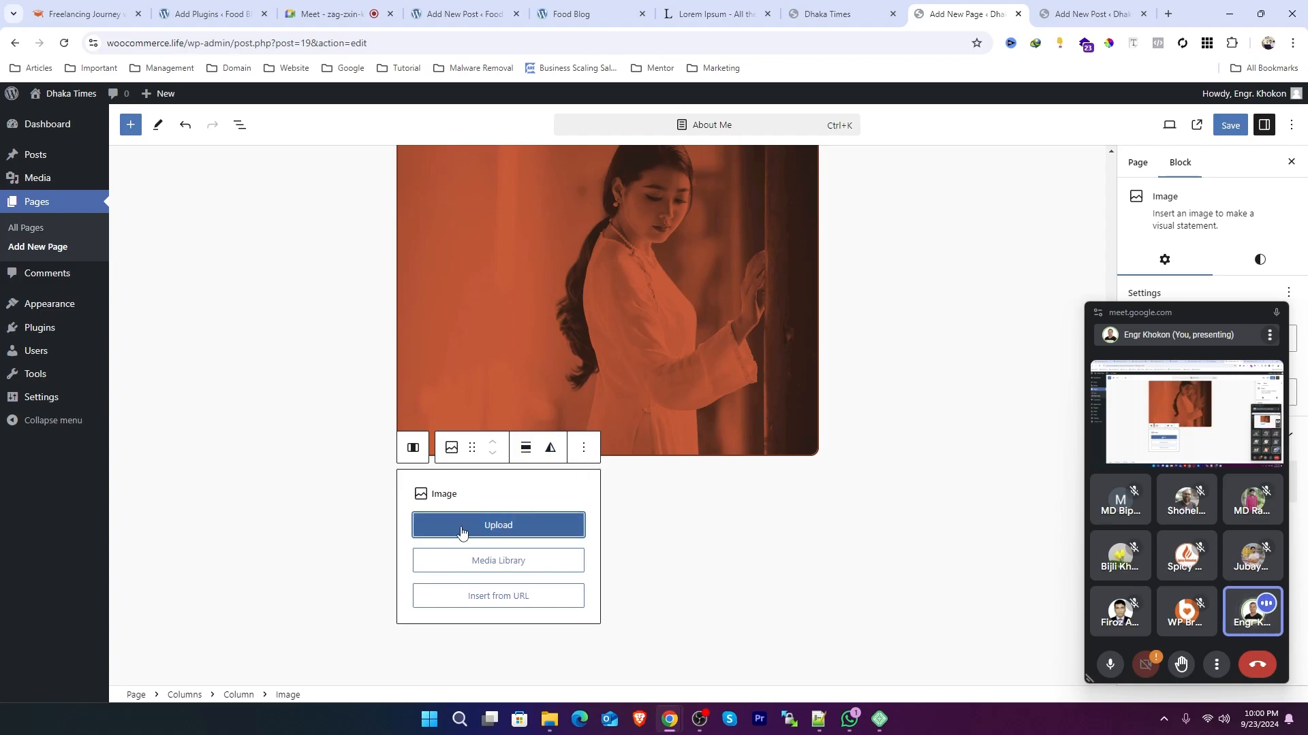
click(583, 447)
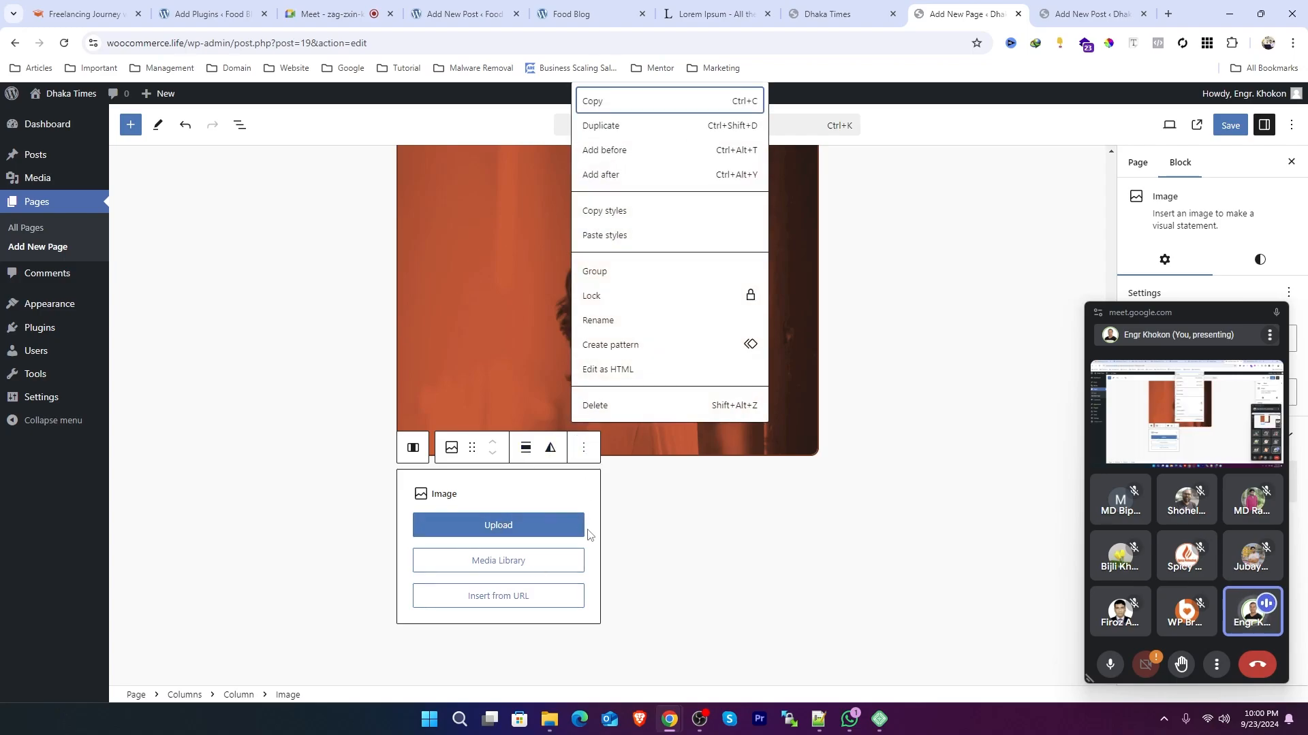
click(617, 407)
Step: Add a heading in the first column and paste the 'Why do we use it?' heading copied from the Lorem Ipsum page
click(498, 485)
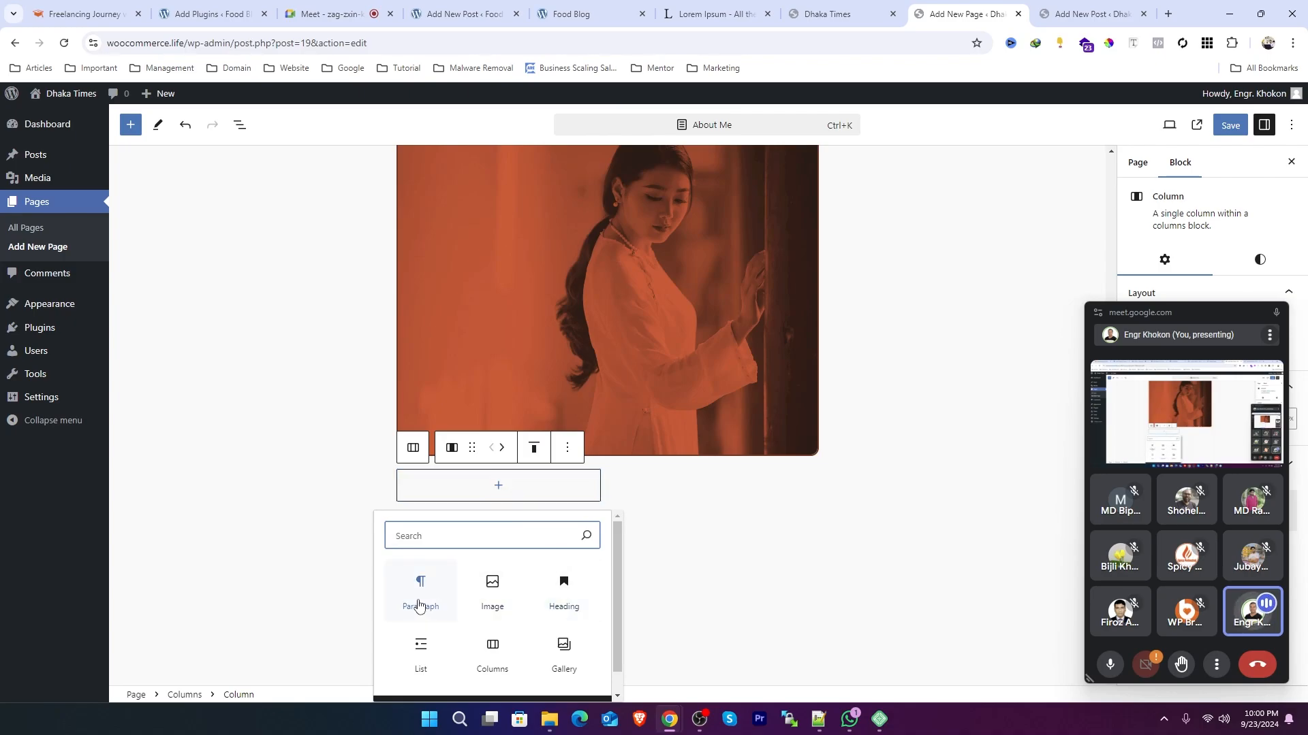
click(563, 599)
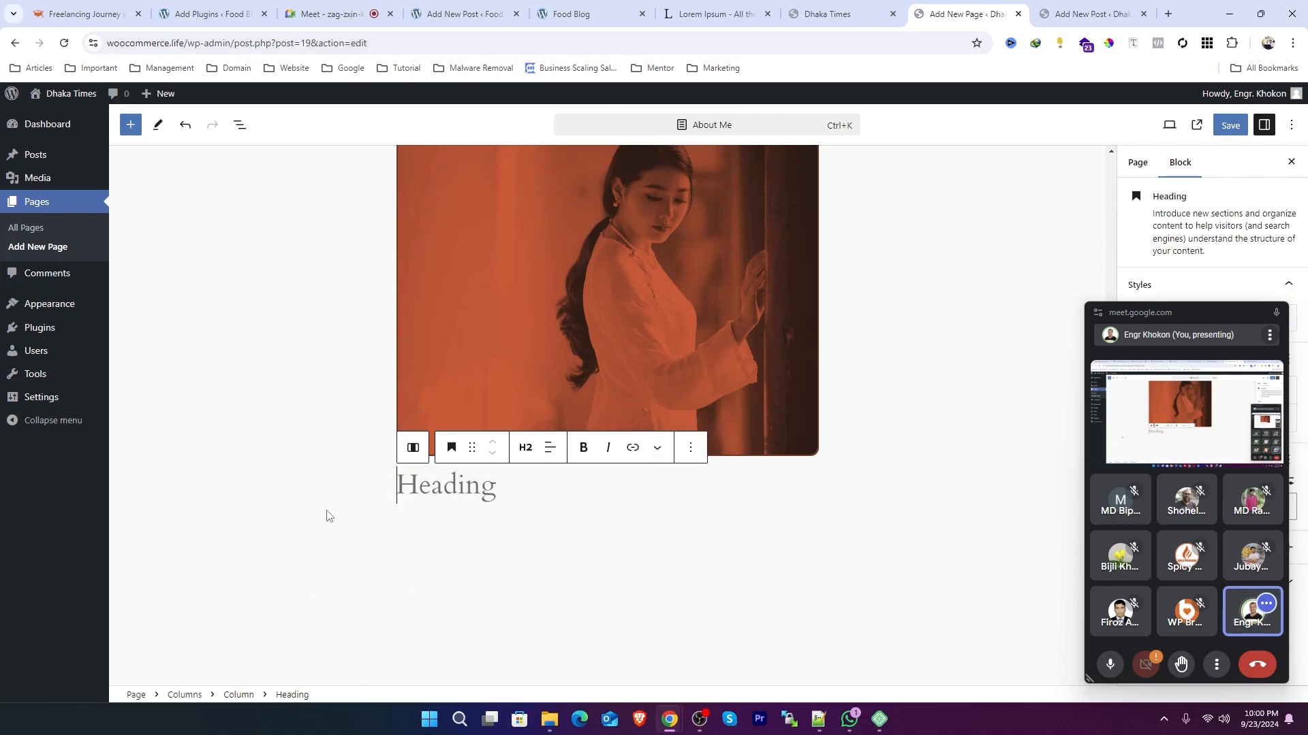
key(ctrl+shift+Tab)
key(ctrl+shift+Tab)
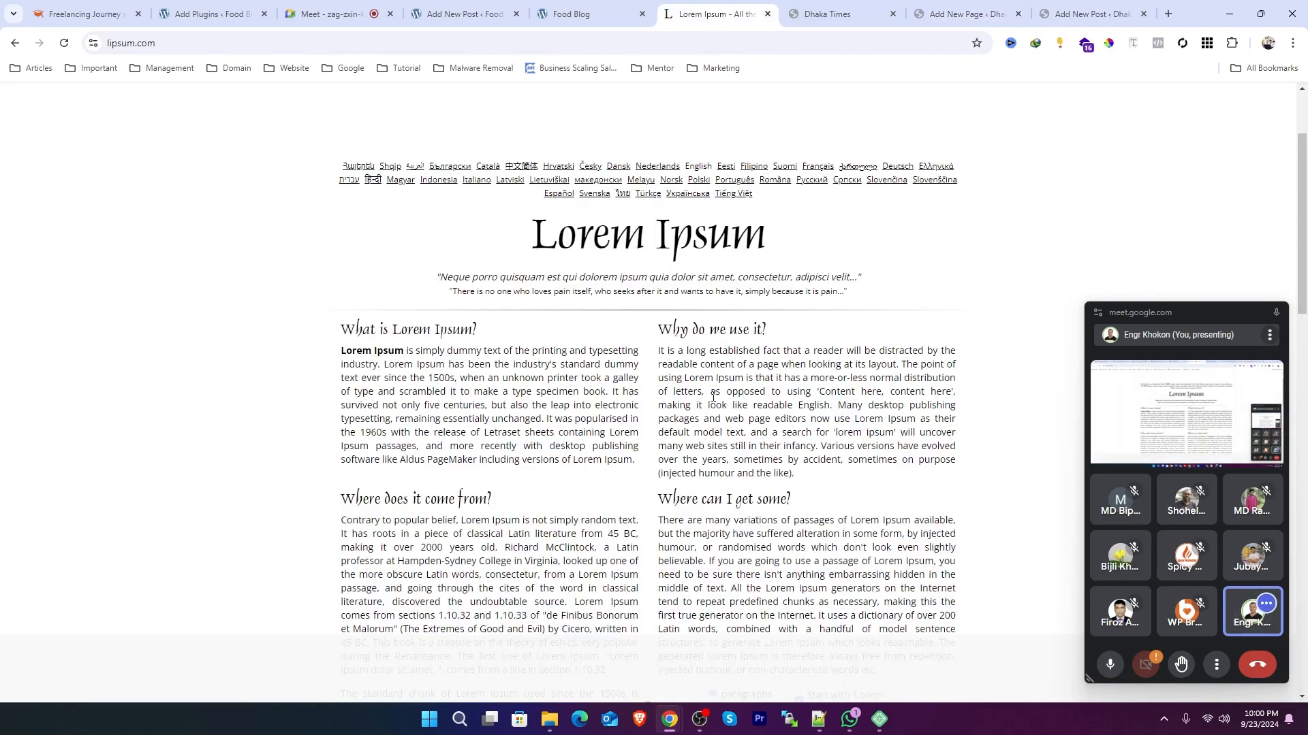
drag(786, 330, 660, 320)
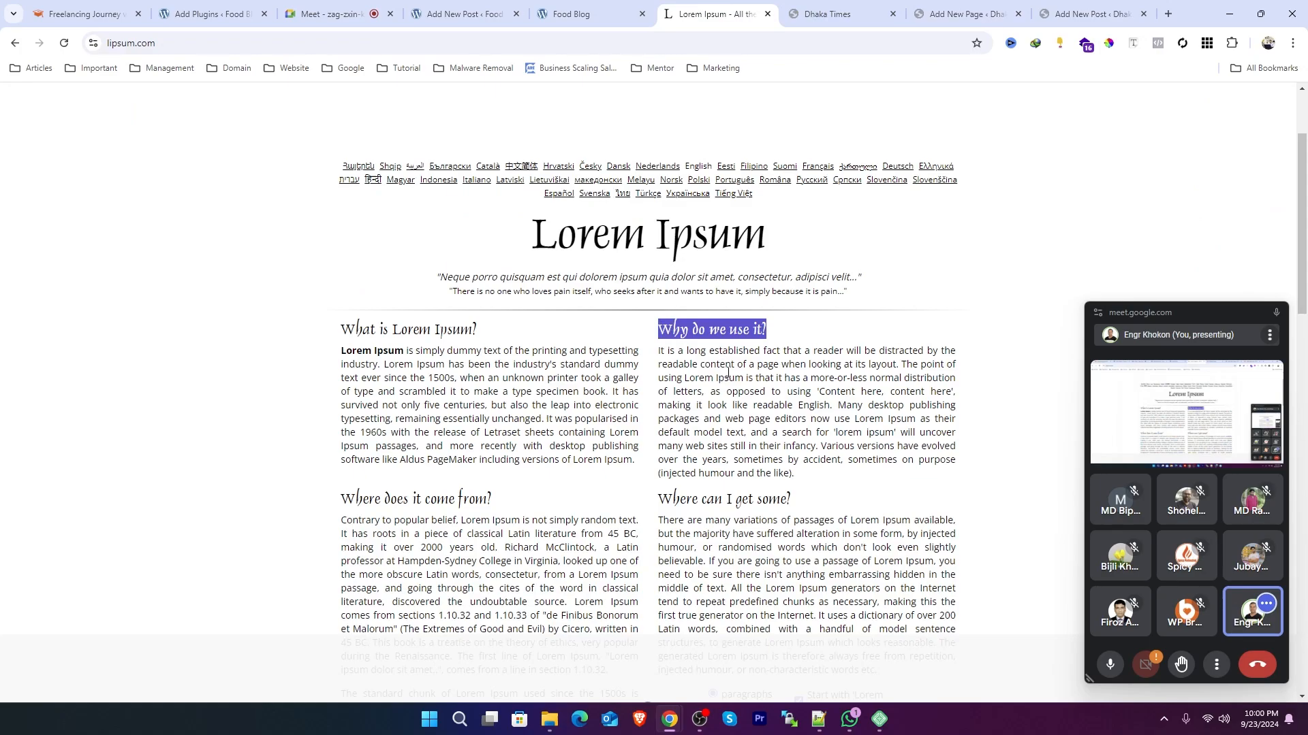
key(ctrl+c)
key(ctrl+Tab)
key(ctrl+Tab)
key(ctrl+v)
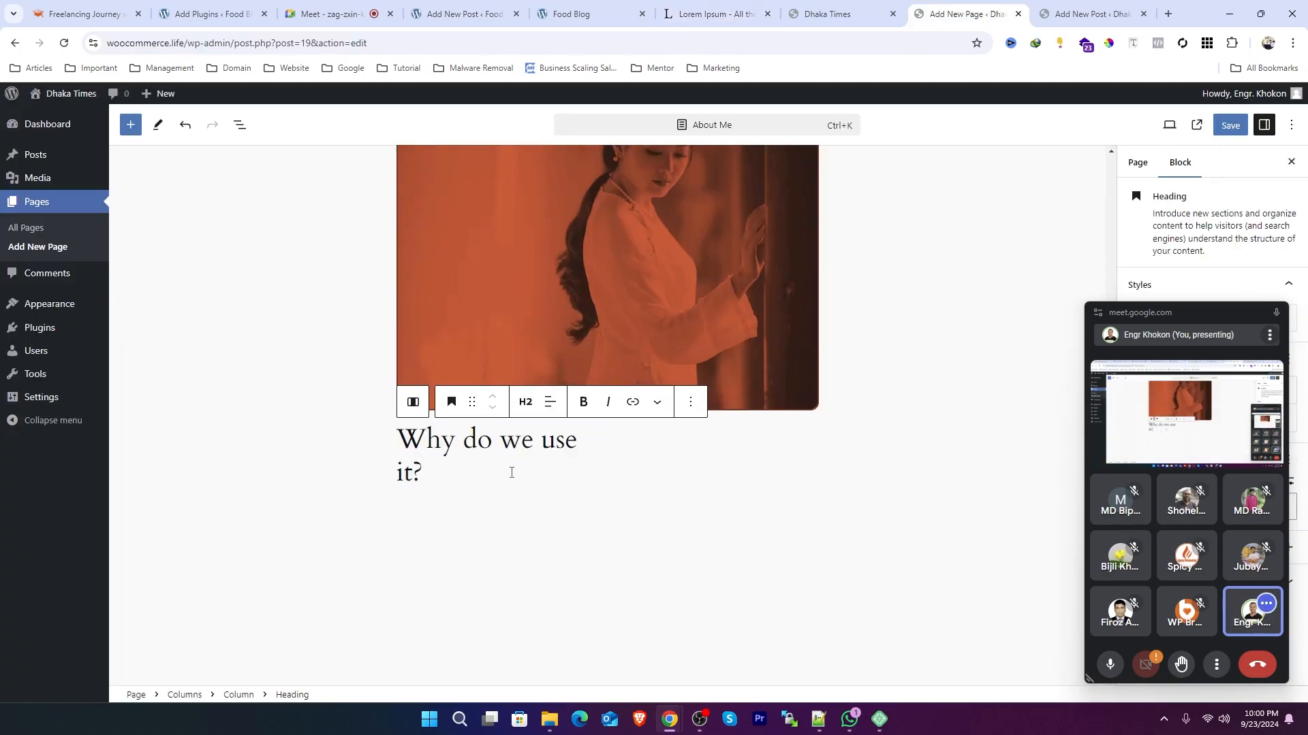
Step: Delete the word 'use' from the heading and start a new paragraph below it
drag(544, 444, 566, 444)
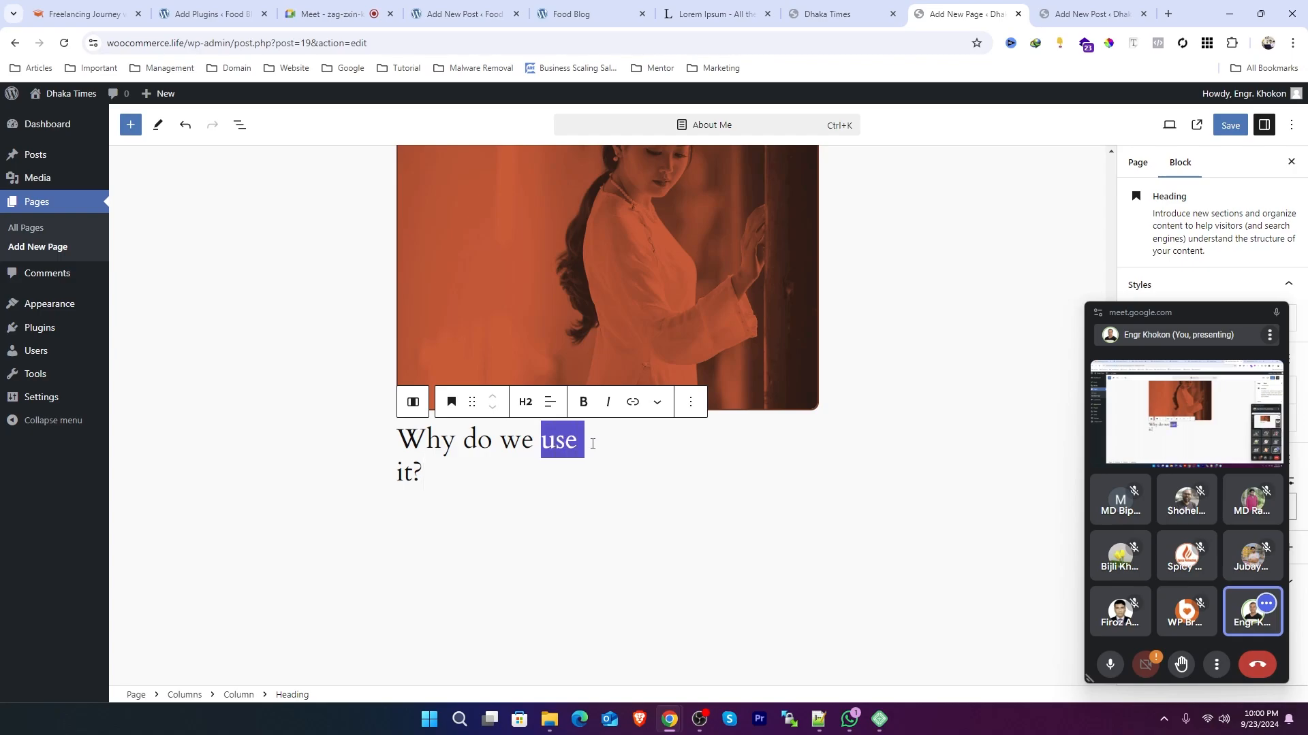
key(BackSpace)
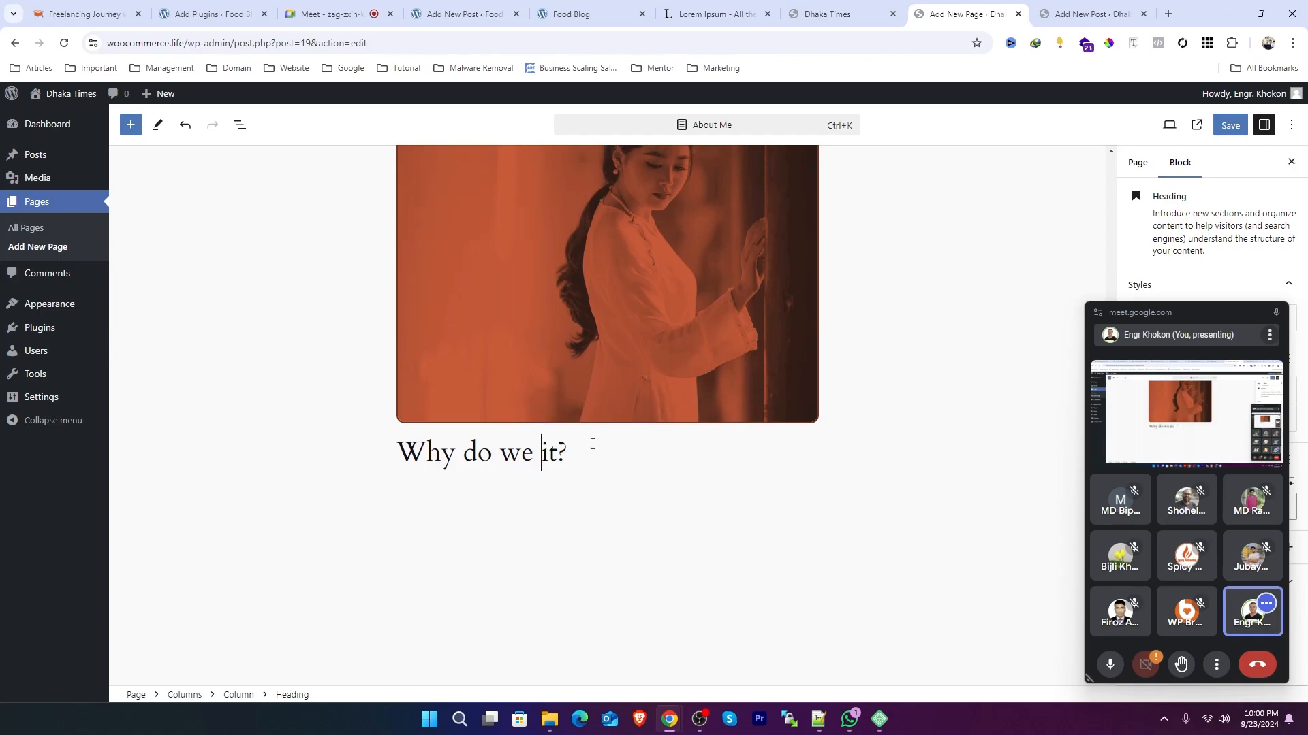
key(Return)
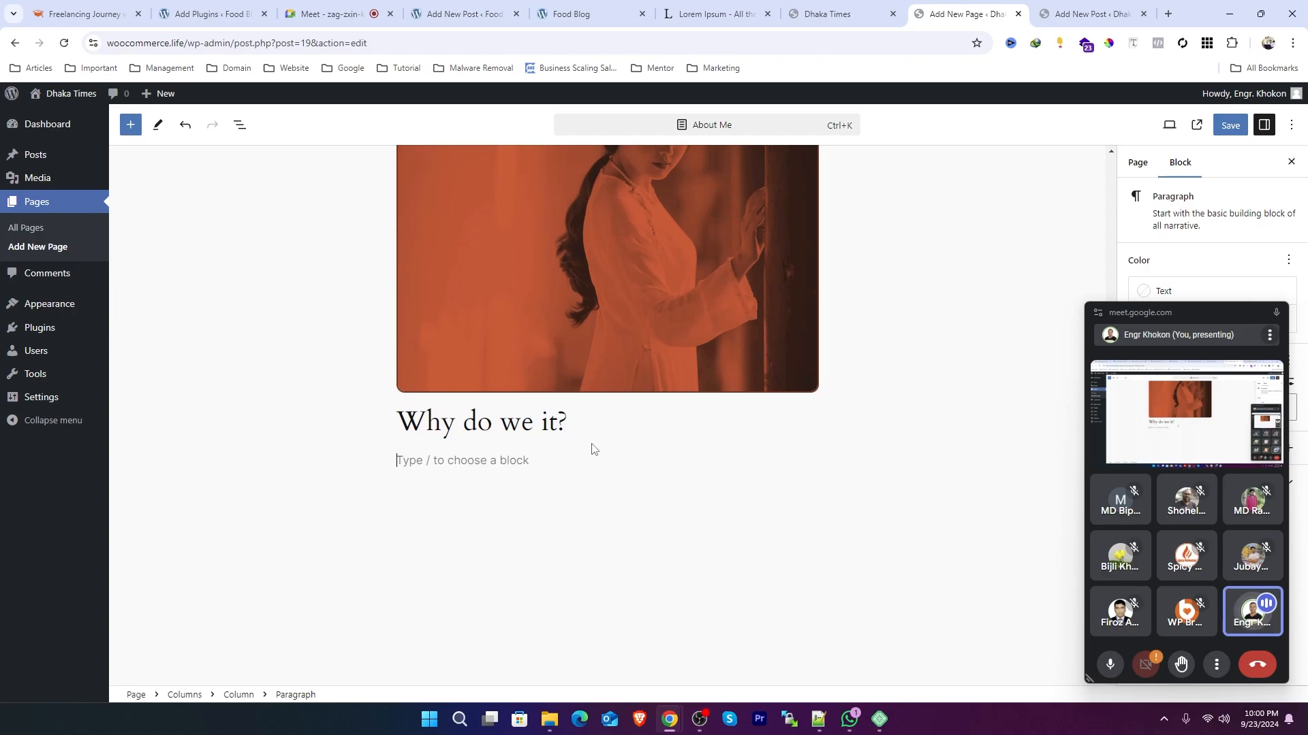
Step: Paste the opening sentences of the Lorem Ipsum paragraph into the new paragraph under the heading
click(715, 14)
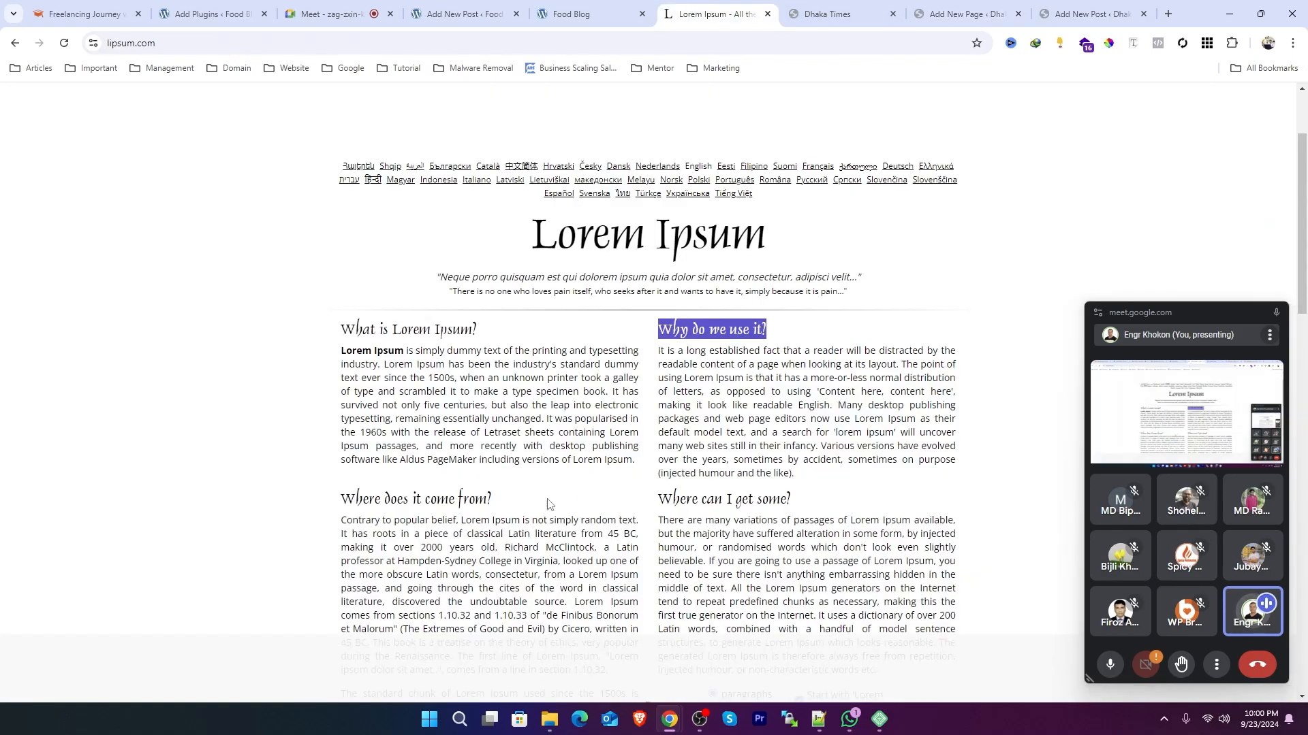
drag(458, 378, 344, 353)
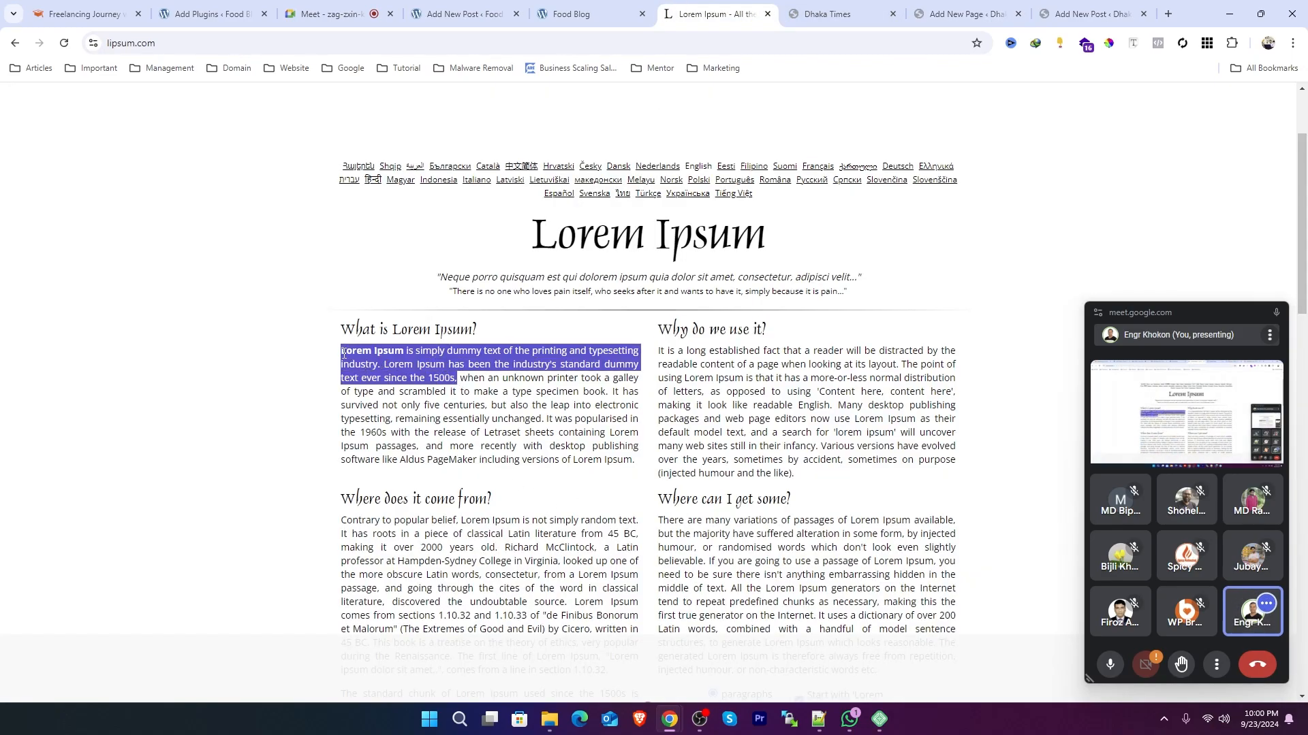
click(962, 13)
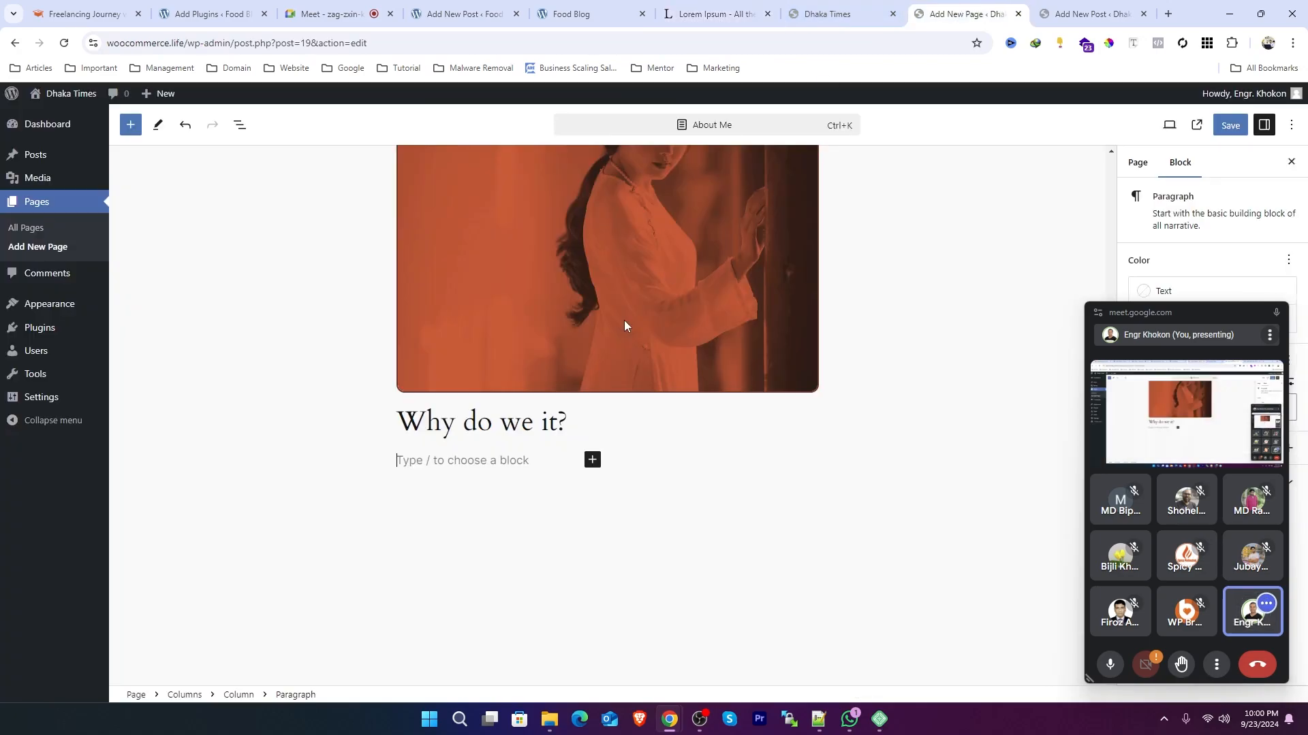
key(ctrl+v)
Step: Add a heading in the second column and paste the first column's 'Why do we it?' heading text into it
click(767, 369)
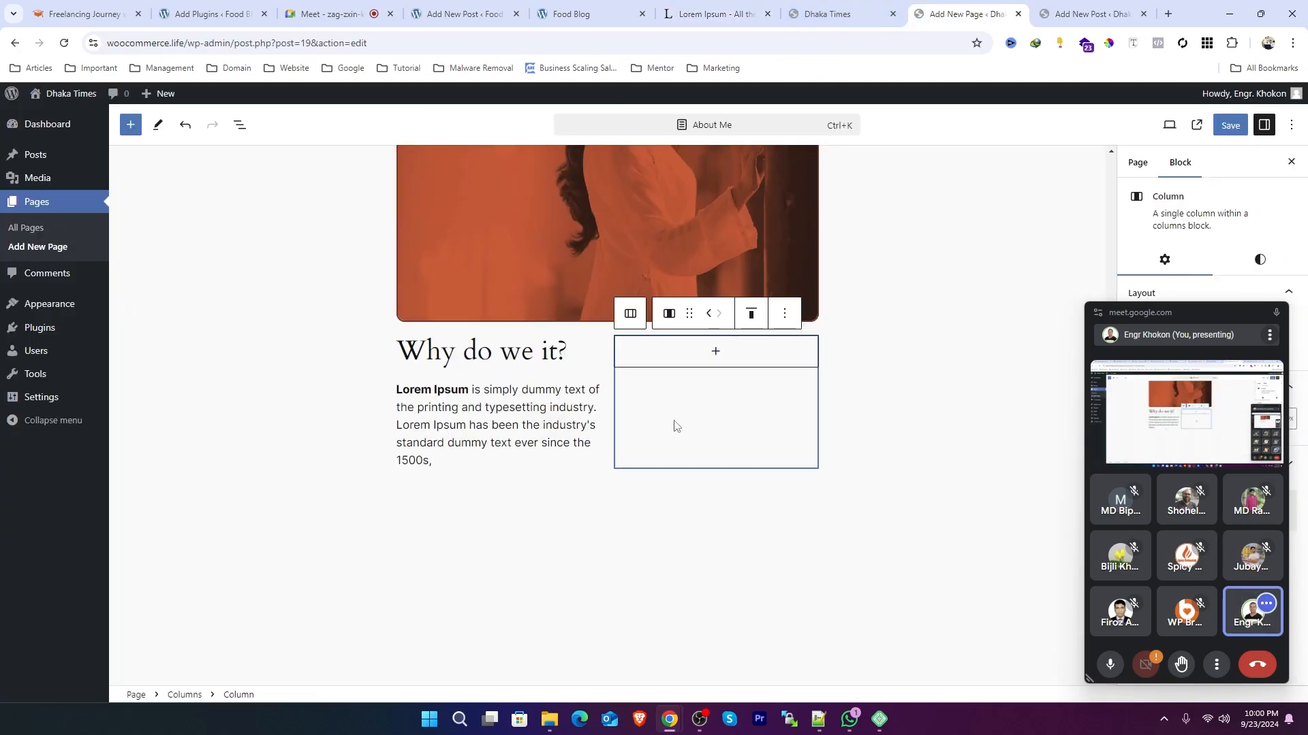
click(504, 352)
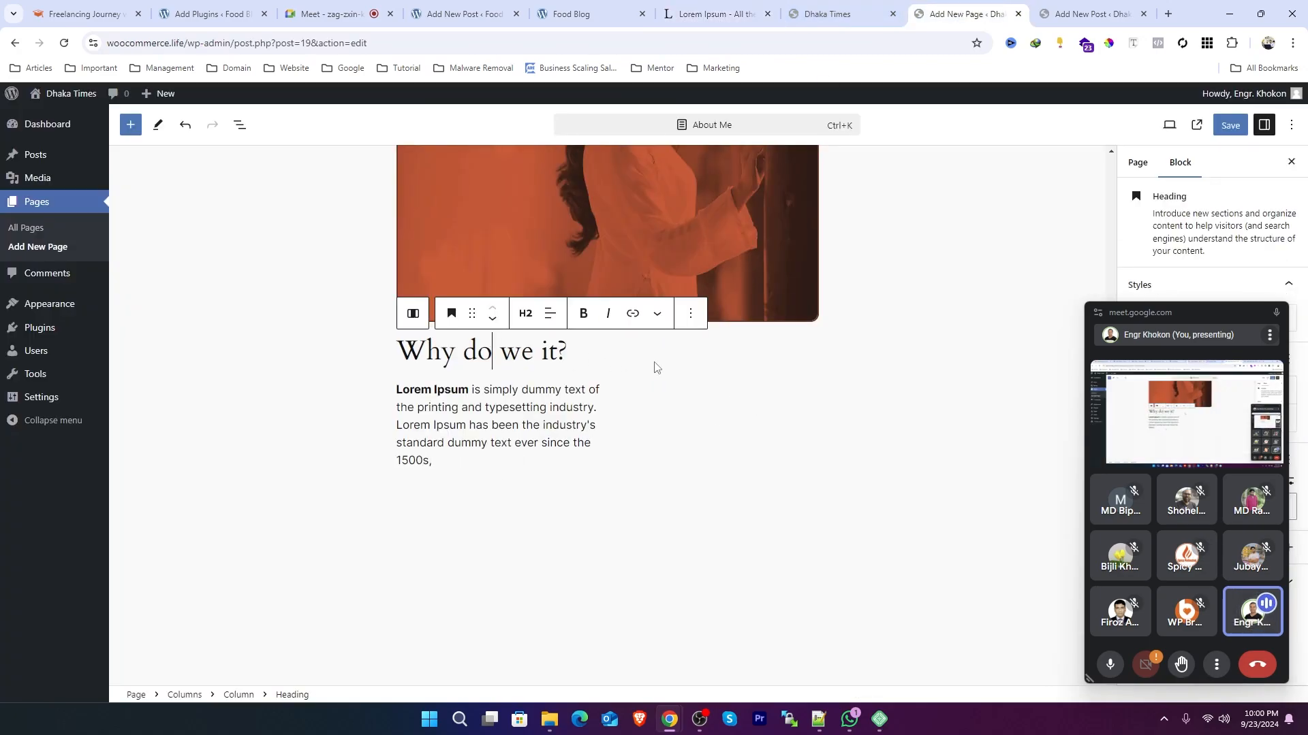
click(693, 369)
click(715, 355)
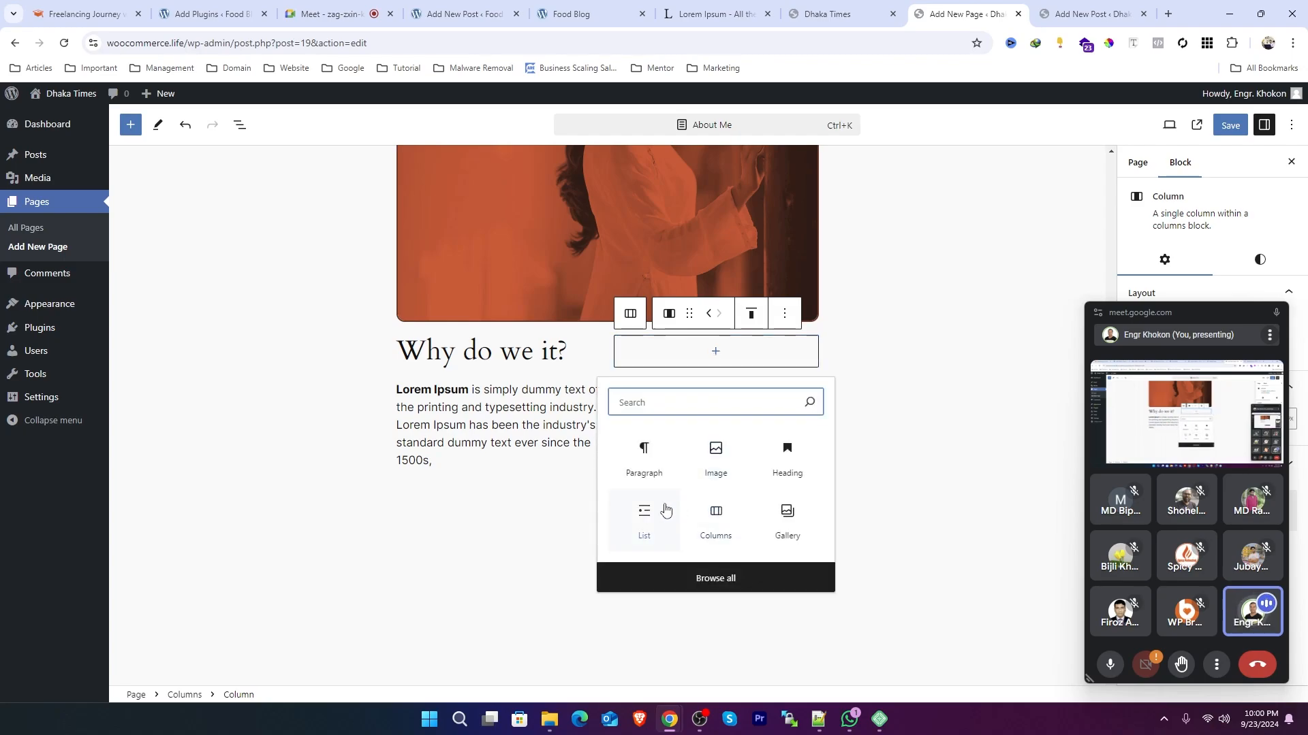
click(795, 465)
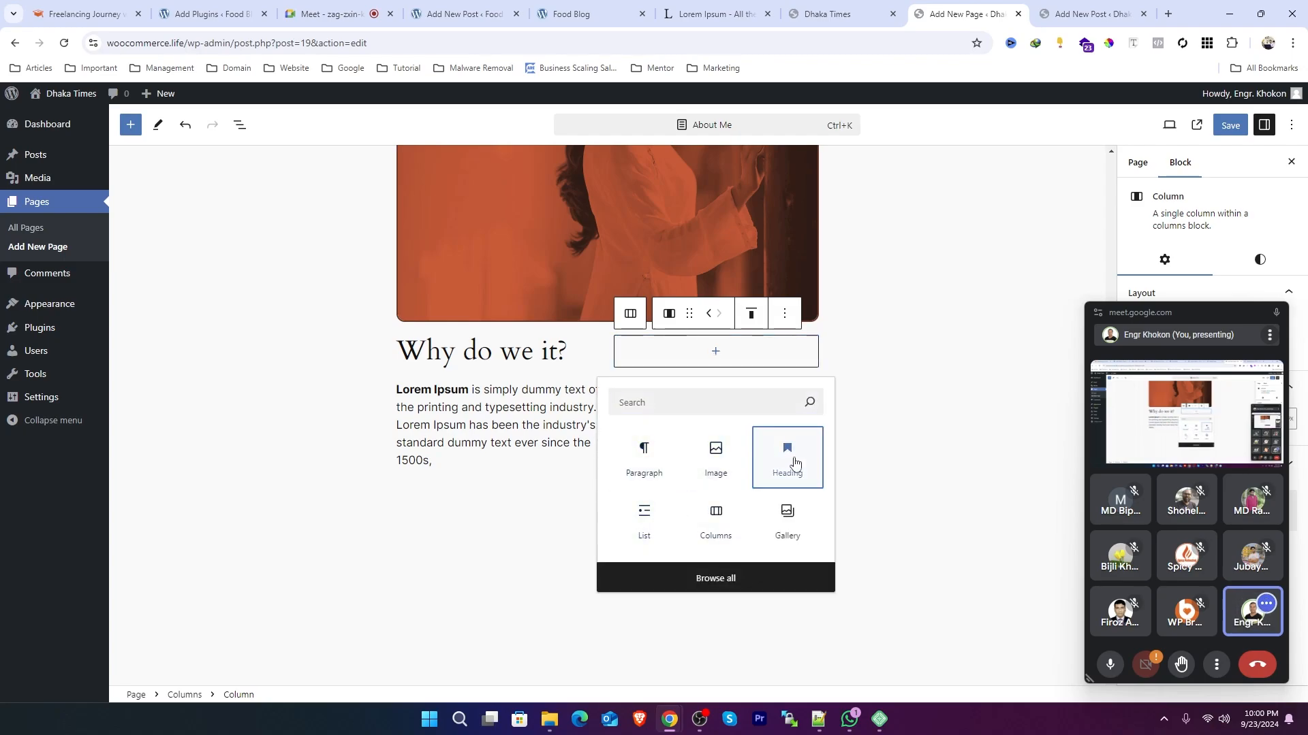
triple_click(473, 350)
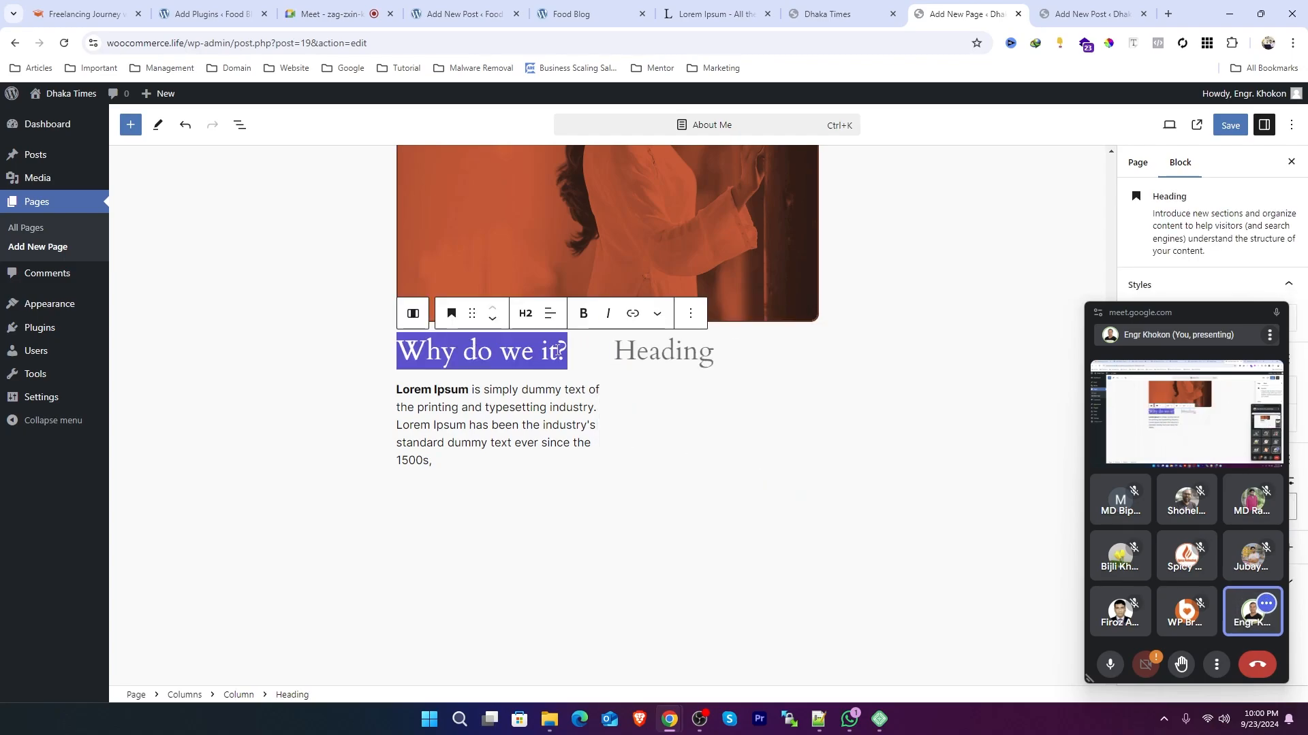
key(ctrl+c)
click(654, 350)
key(ctrl+v)
Step: Add a paragraph in the second column and paste the Lorem Ipsum paragraph text into it
click(538, 405)
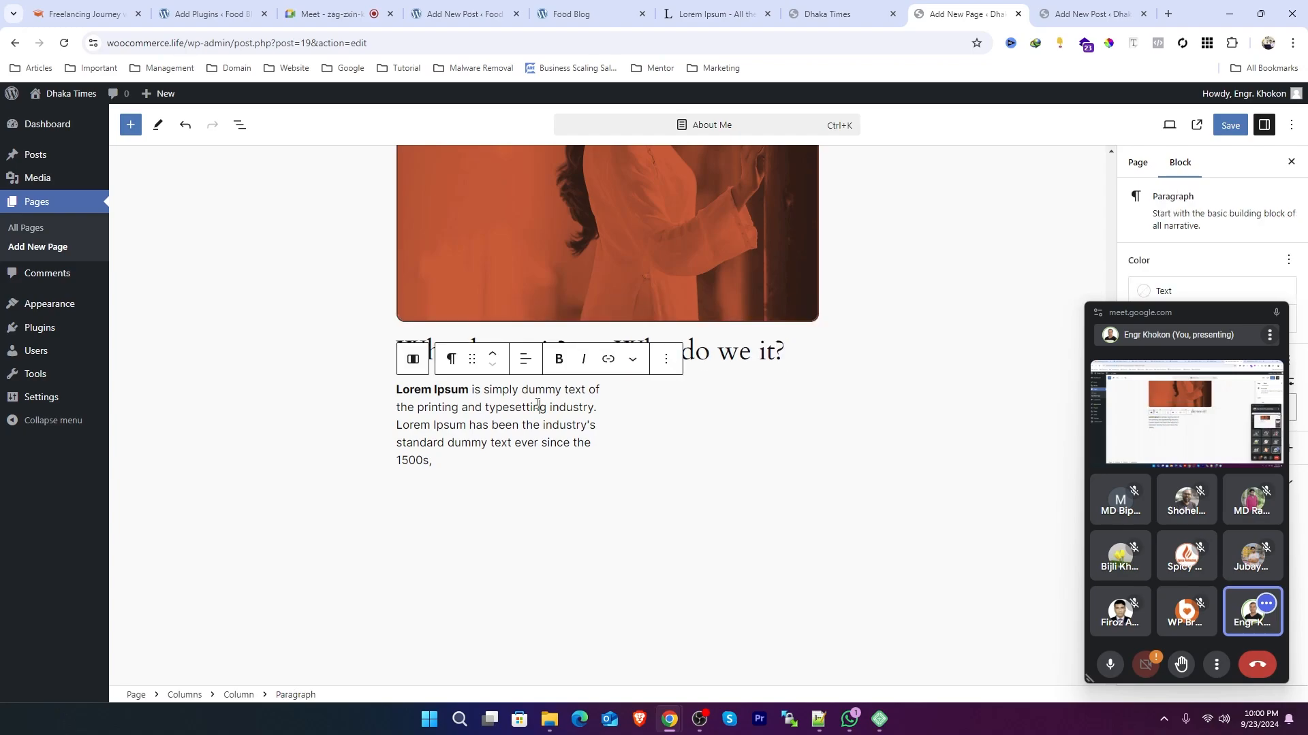
triple_click(538, 405)
click(734, 443)
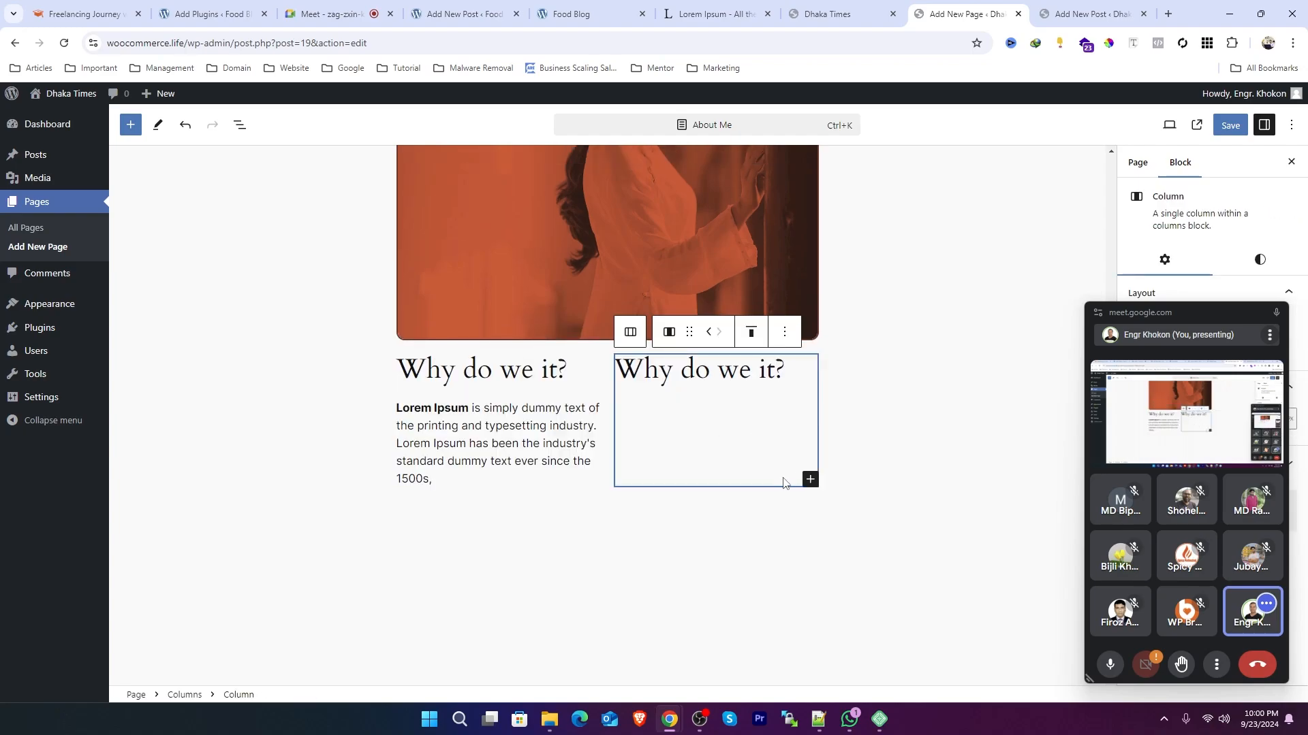
click(810, 479)
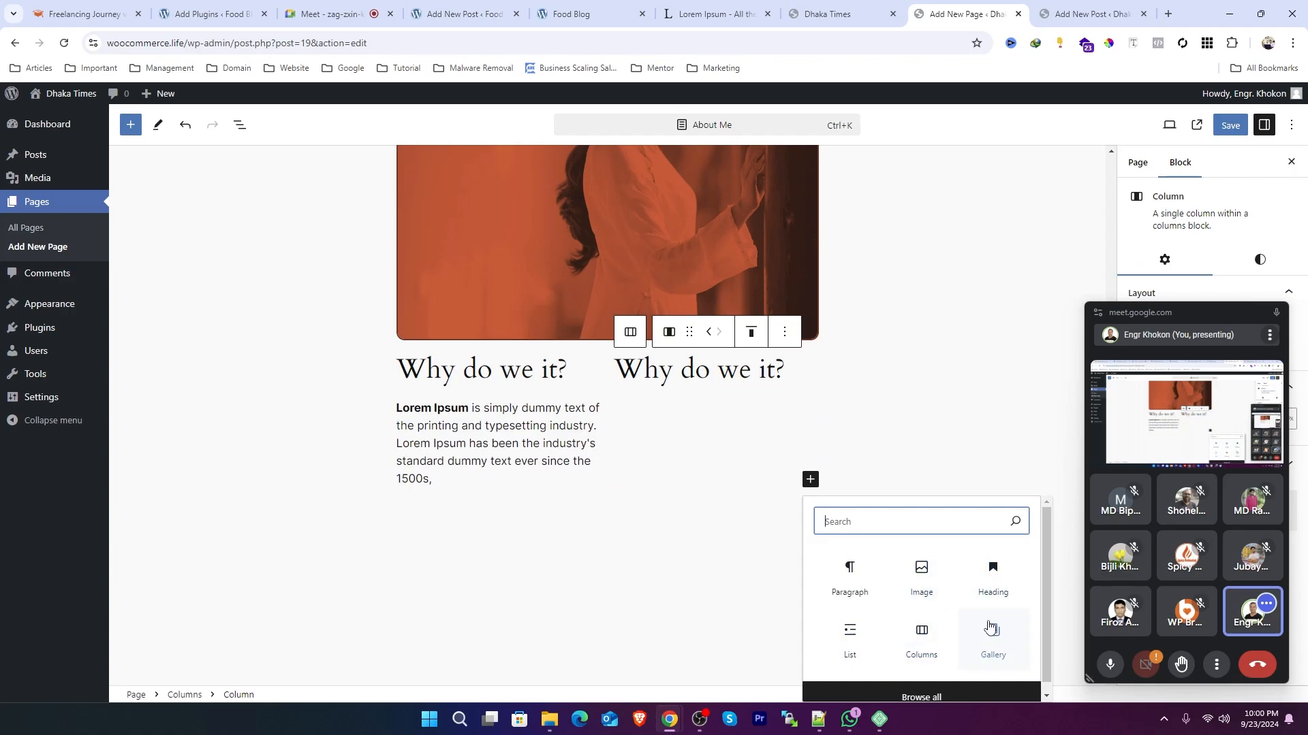
click(853, 579)
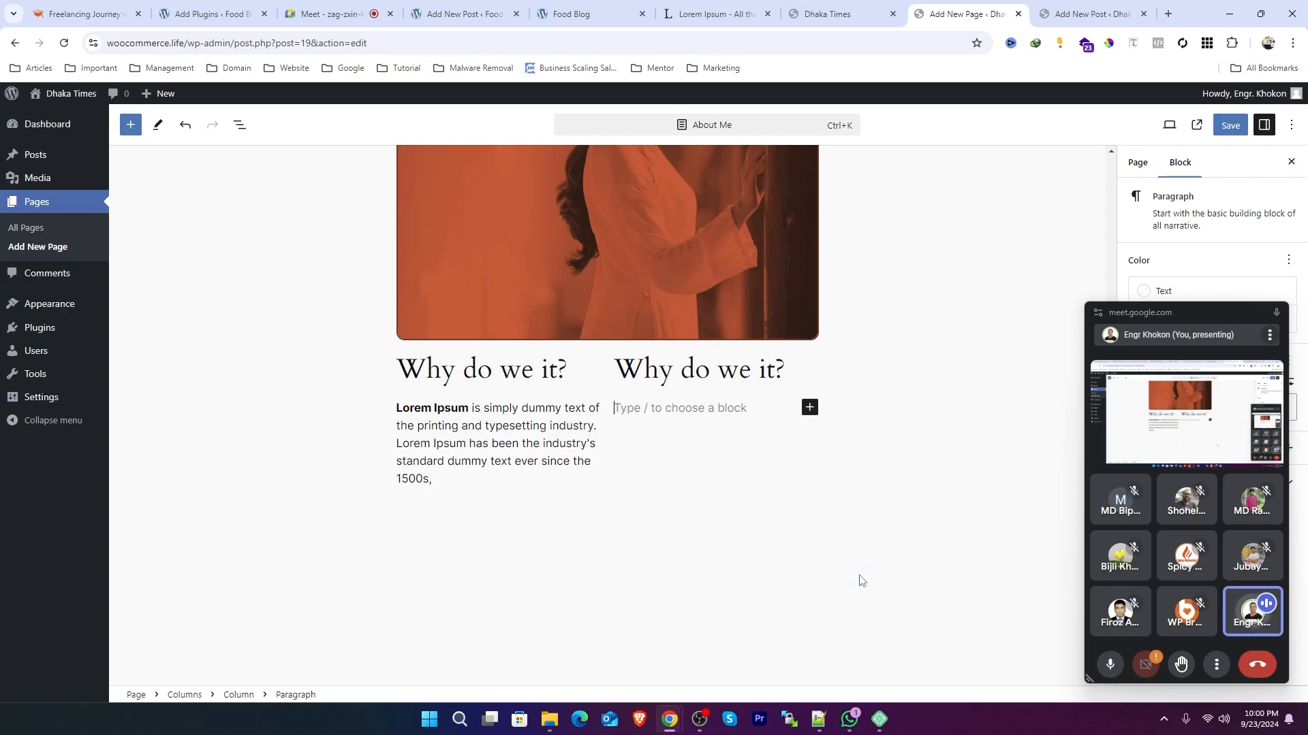
key(ctrl+v)
click(583, 552)
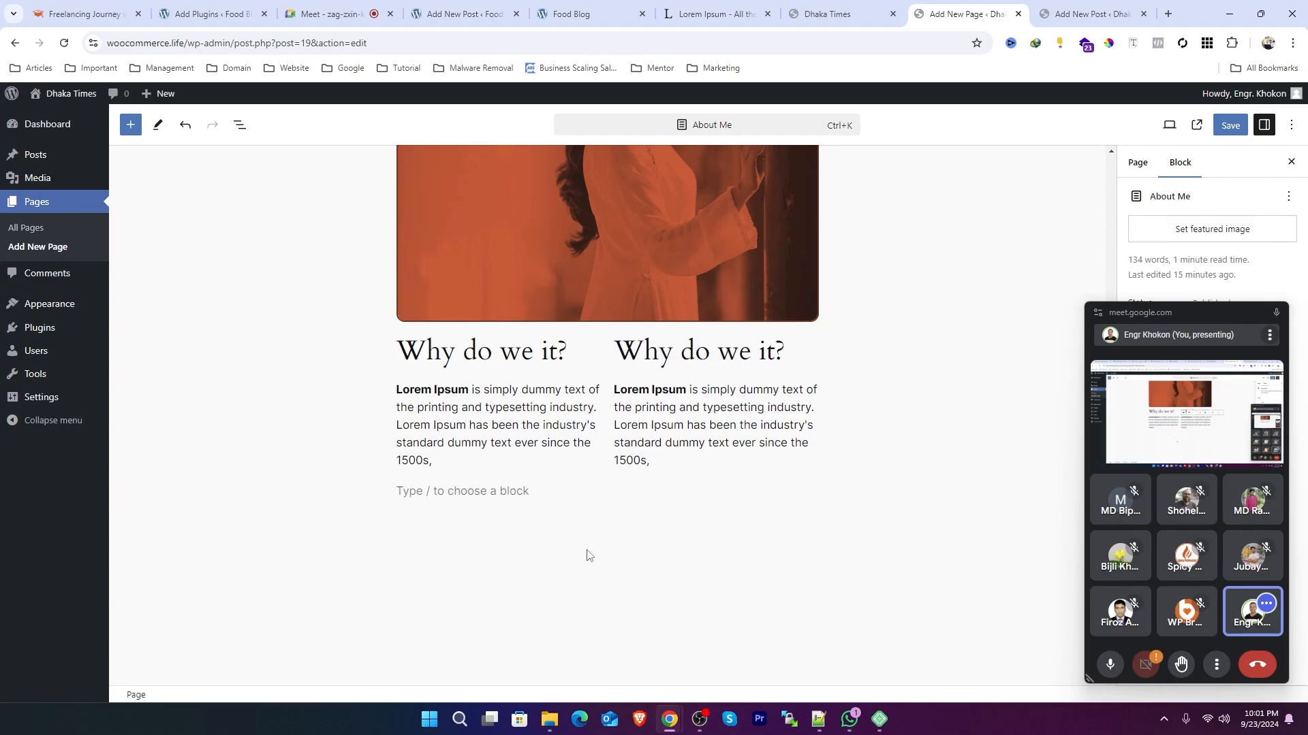
Step: Open the List View to review the page's block structure
click(457, 491)
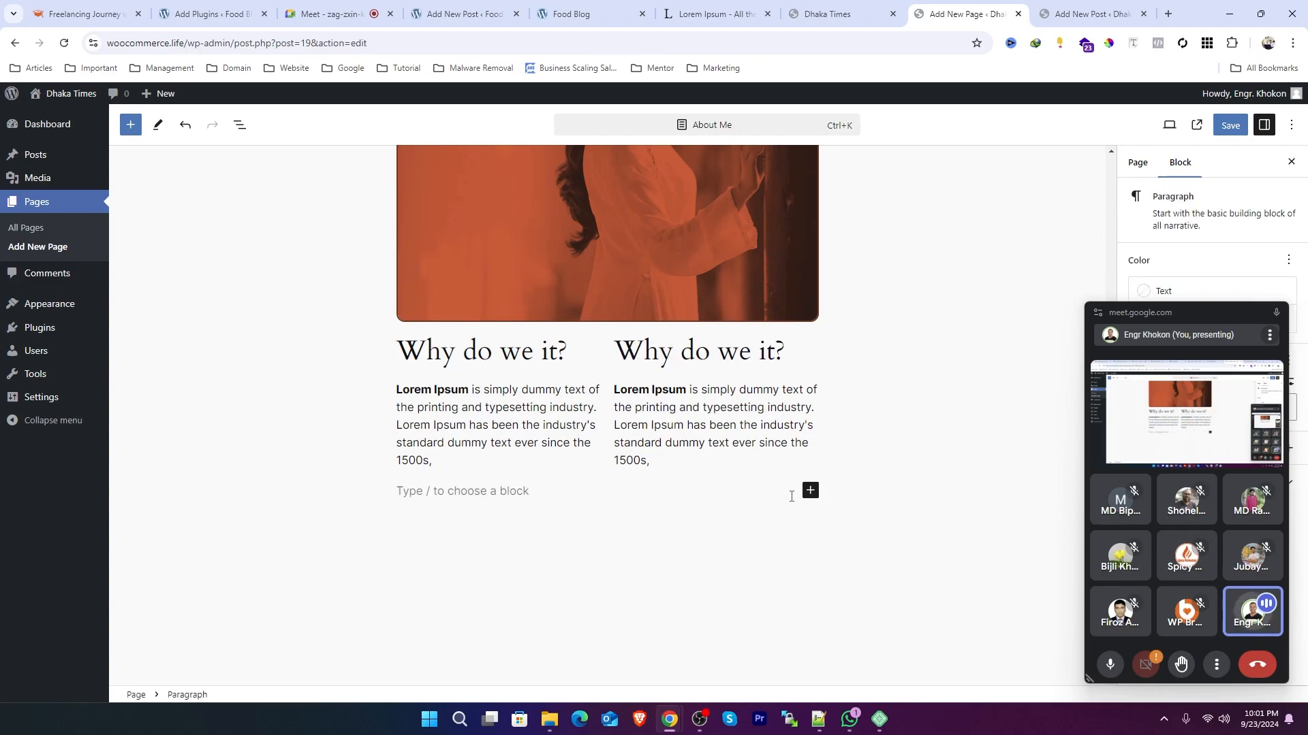
click(543, 375)
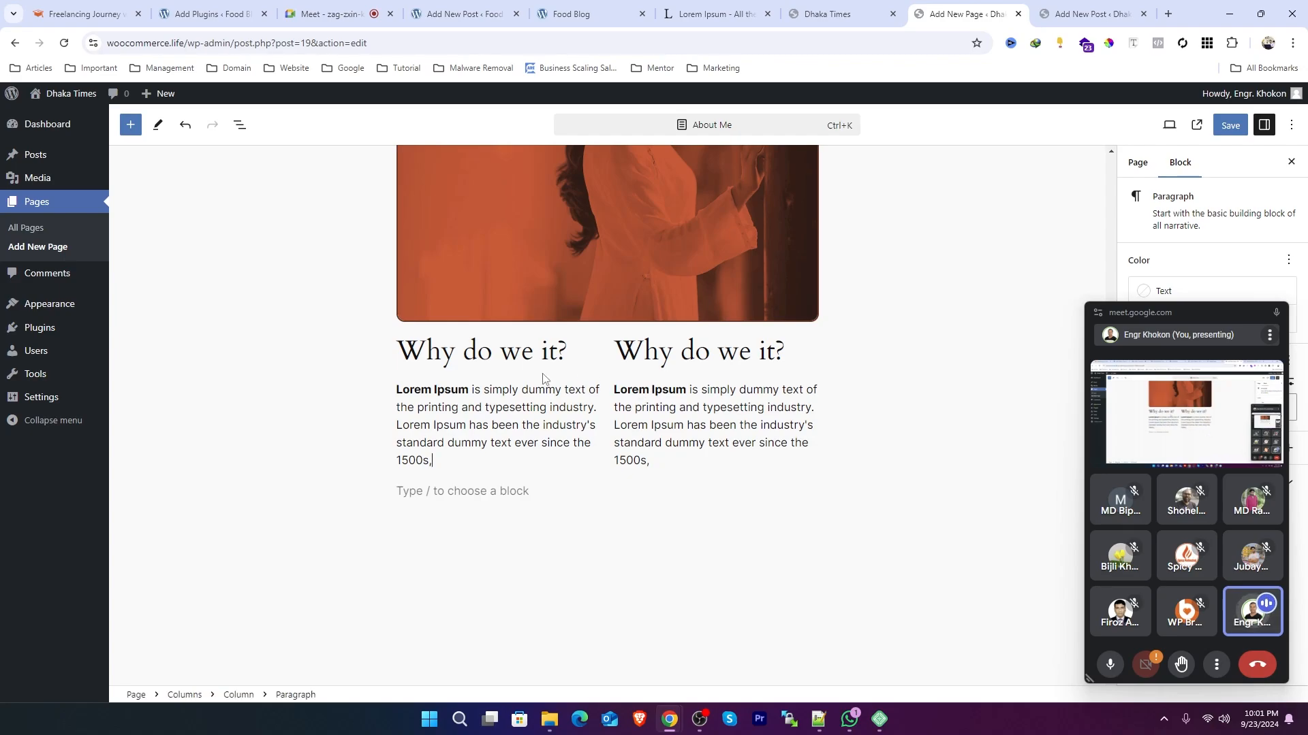
click(411, 356)
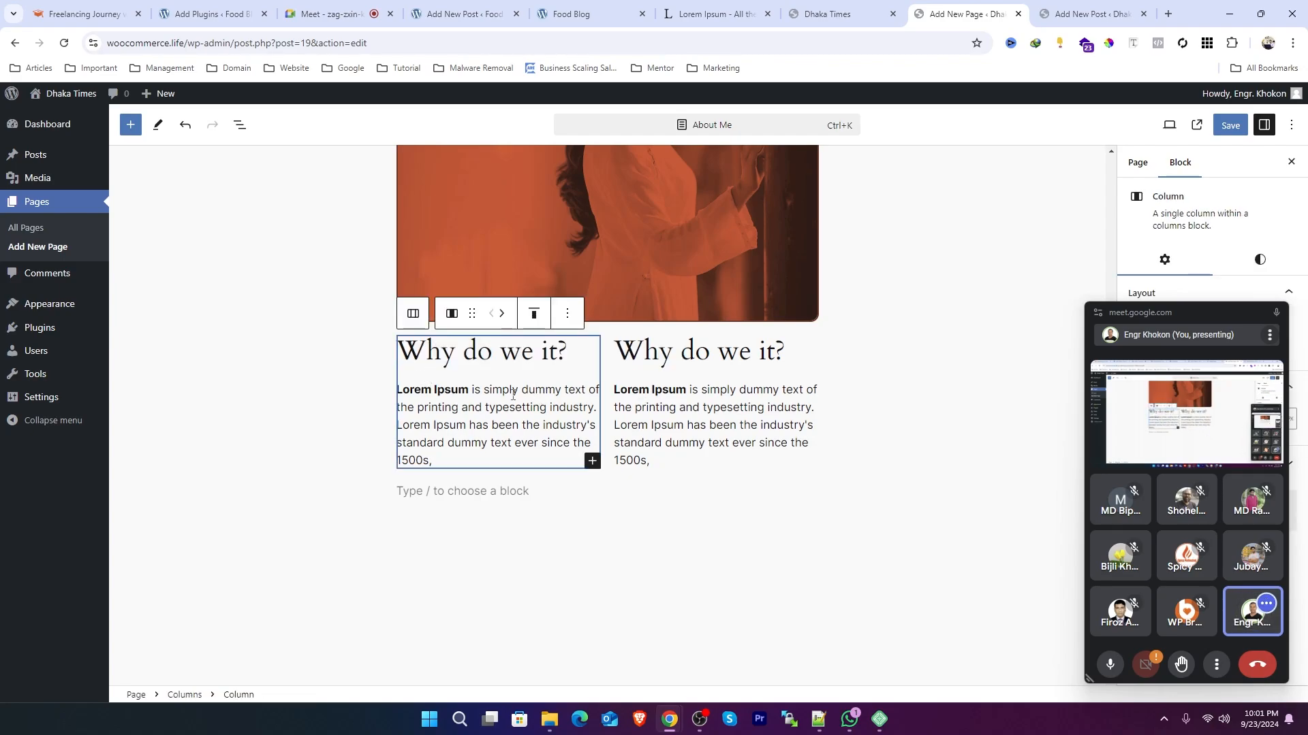
click(743, 412)
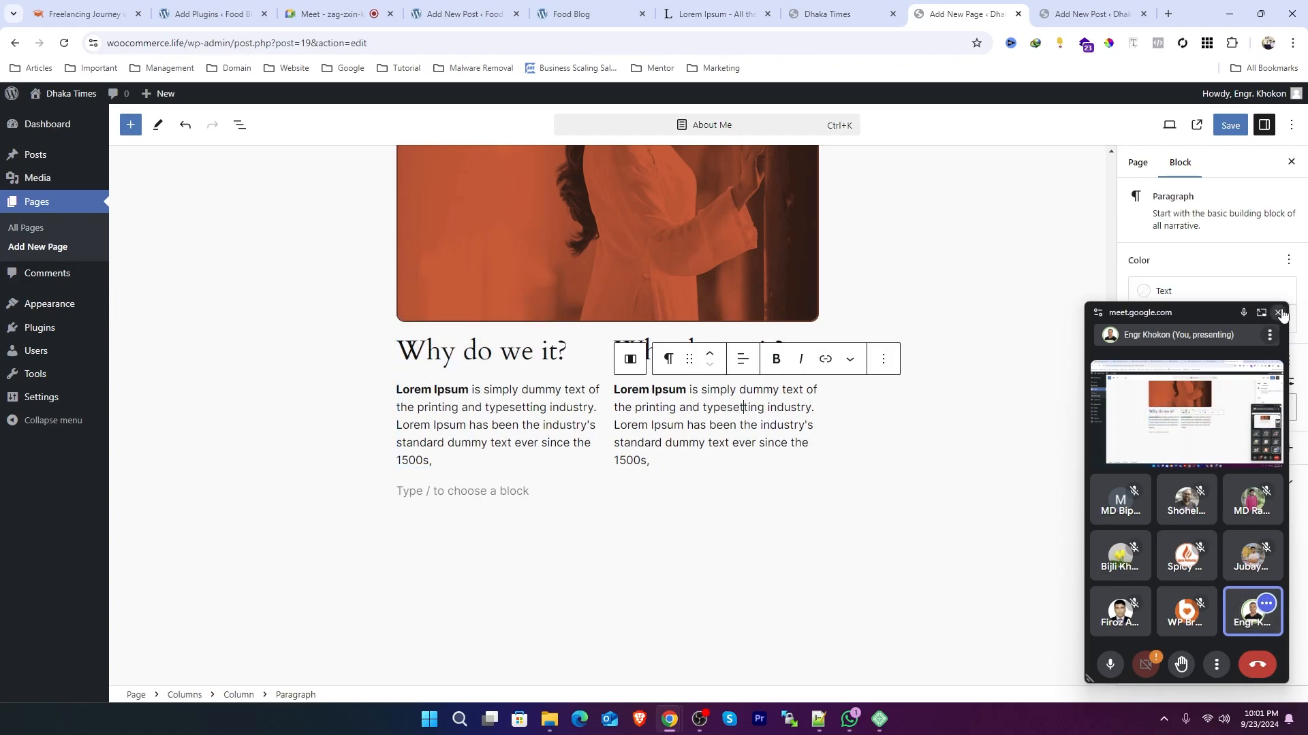
click(1276, 312)
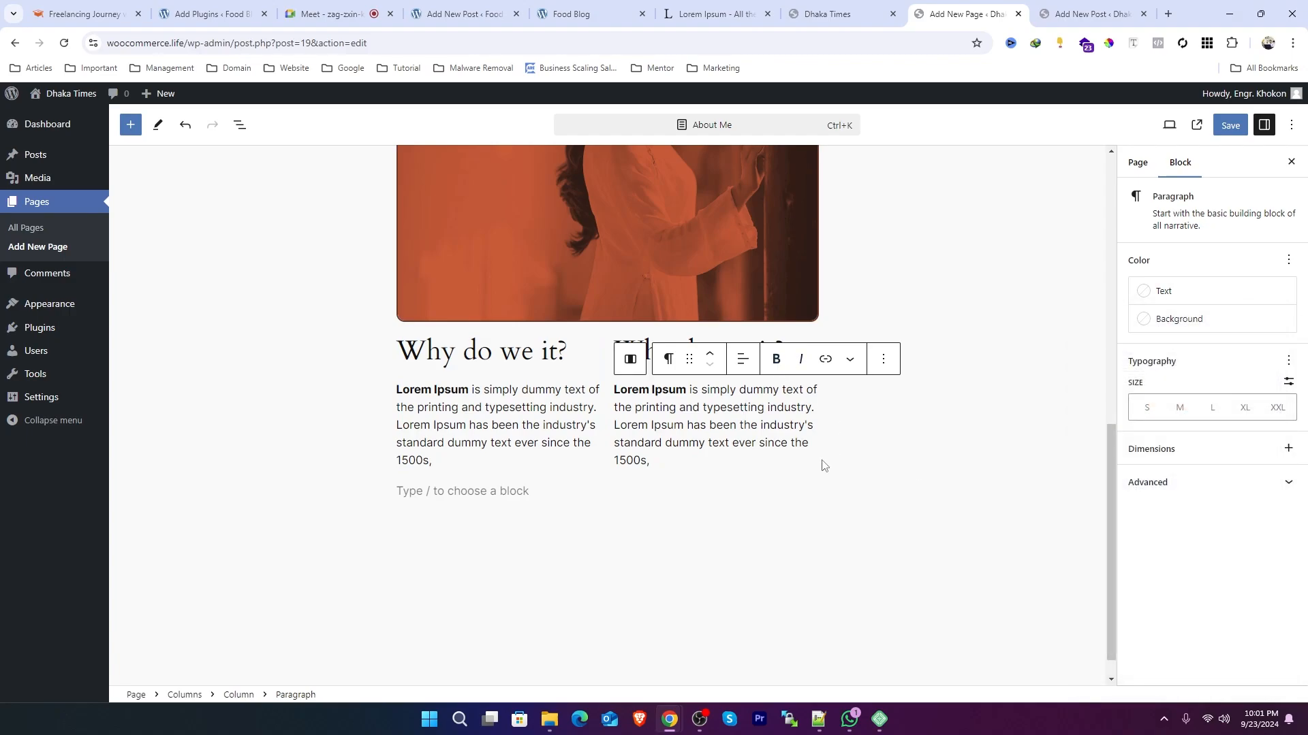
click(456, 354)
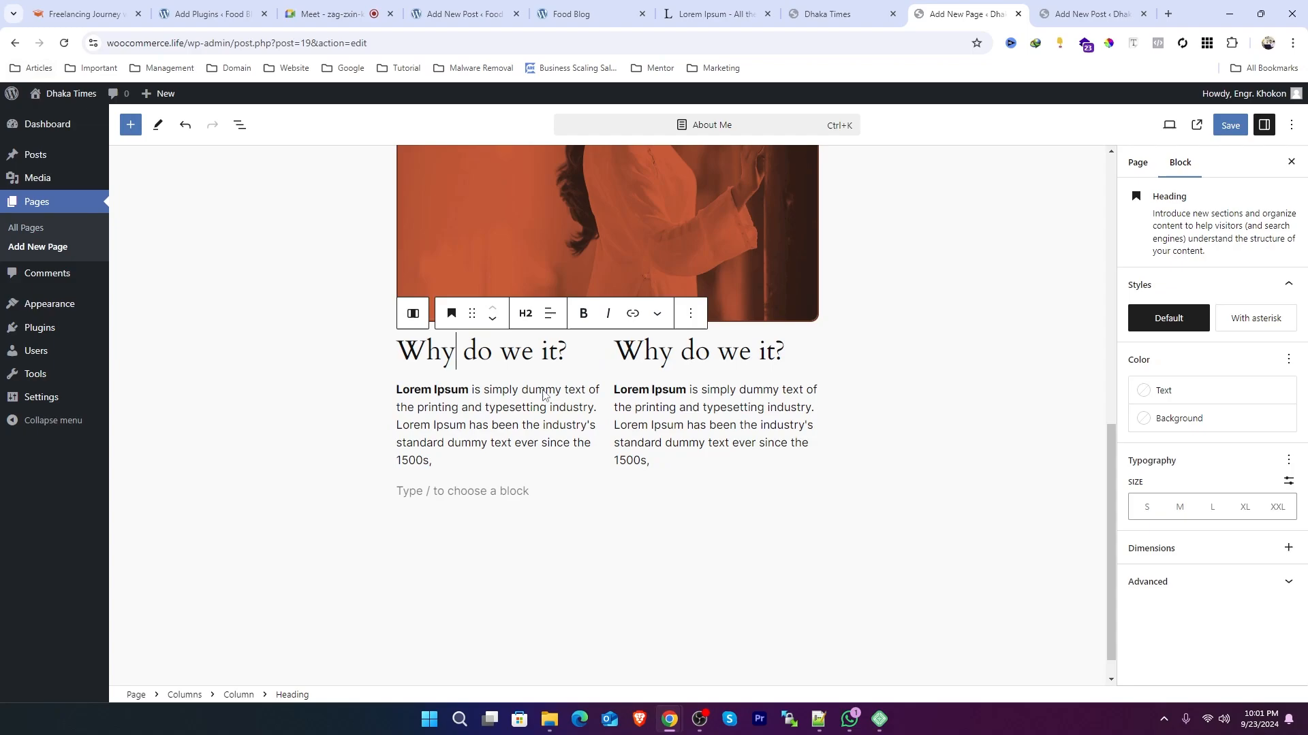
click(669, 432)
click(588, 224)
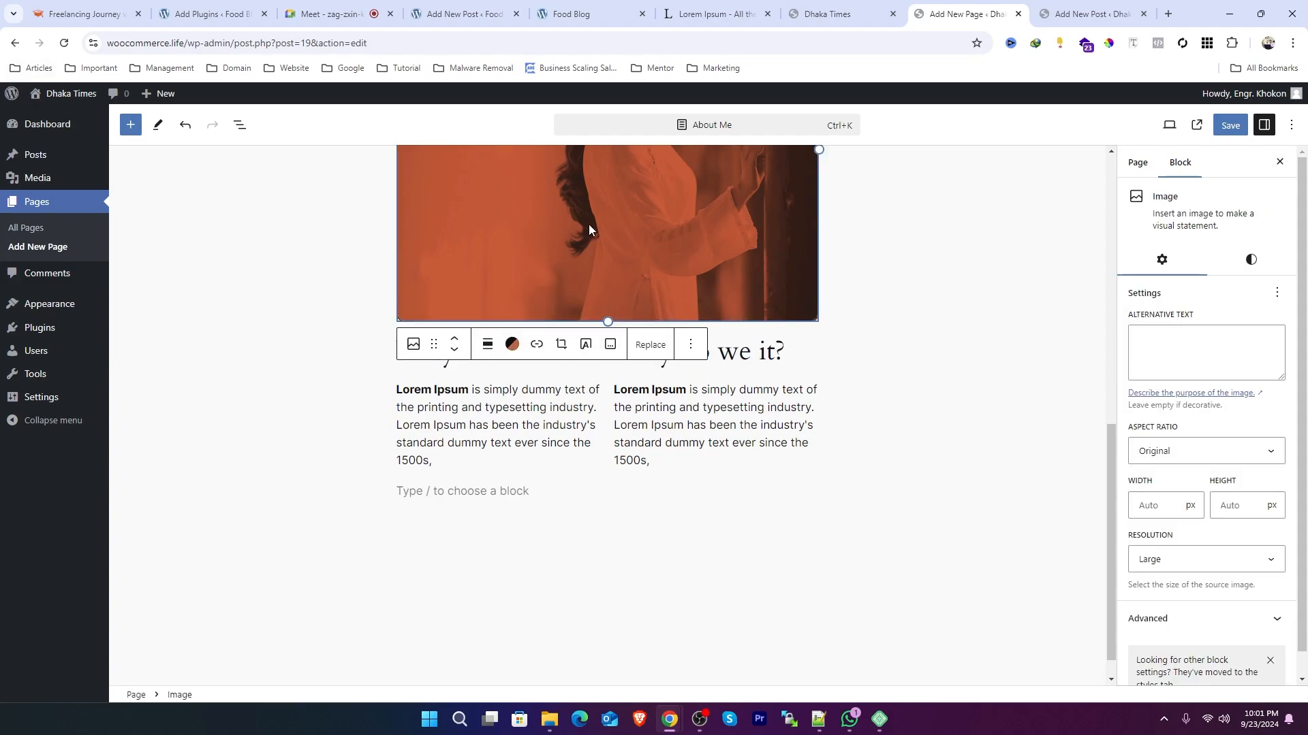
scroll(603, 232, up, 5)
scroll(605, 242, up, 1)
click(503, 279)
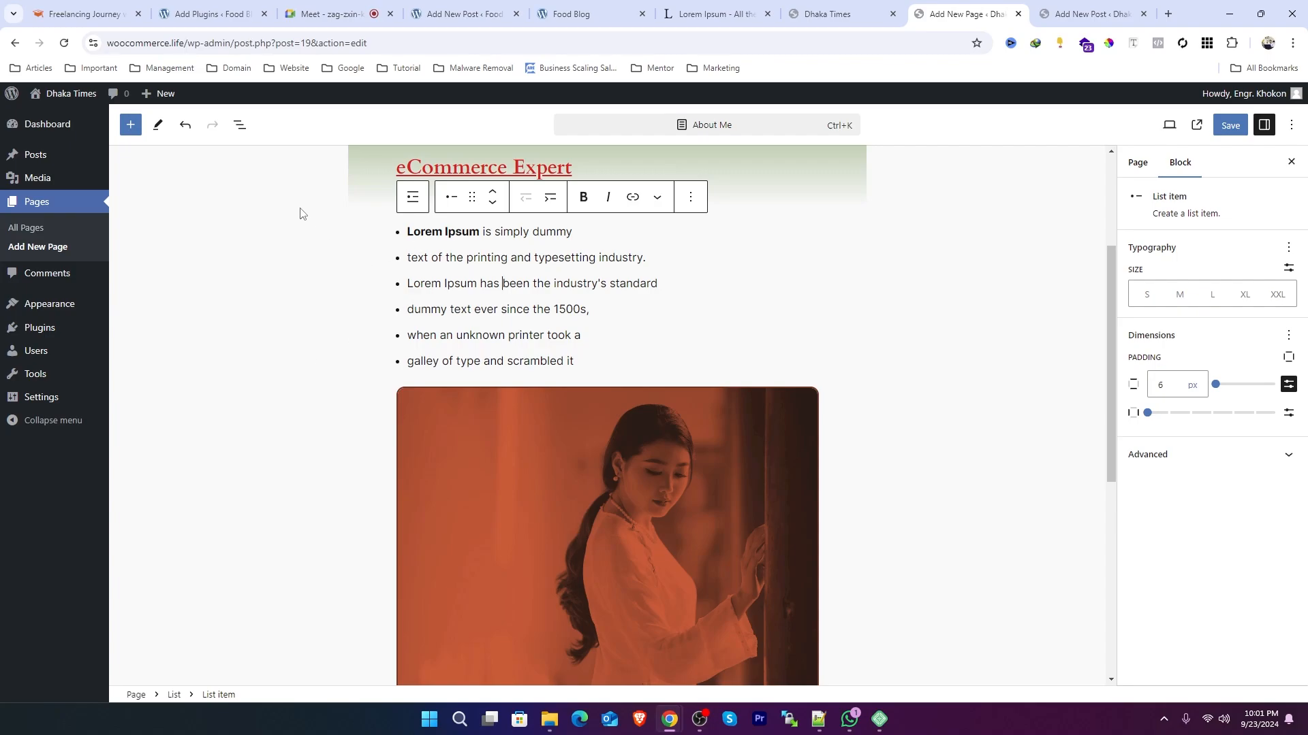
click(239, 127)
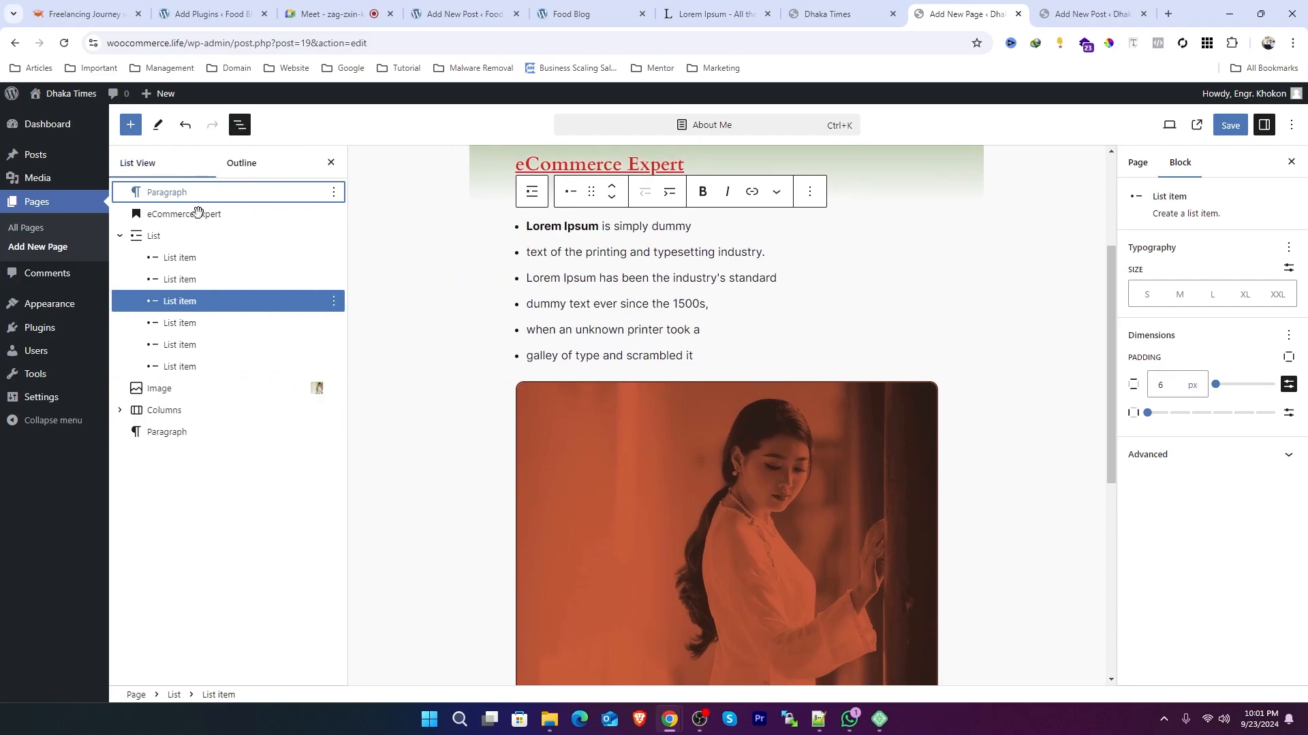
Step: Select the Columns block, open its style settings, and undo the last two changes to the columns
click(164, 412)
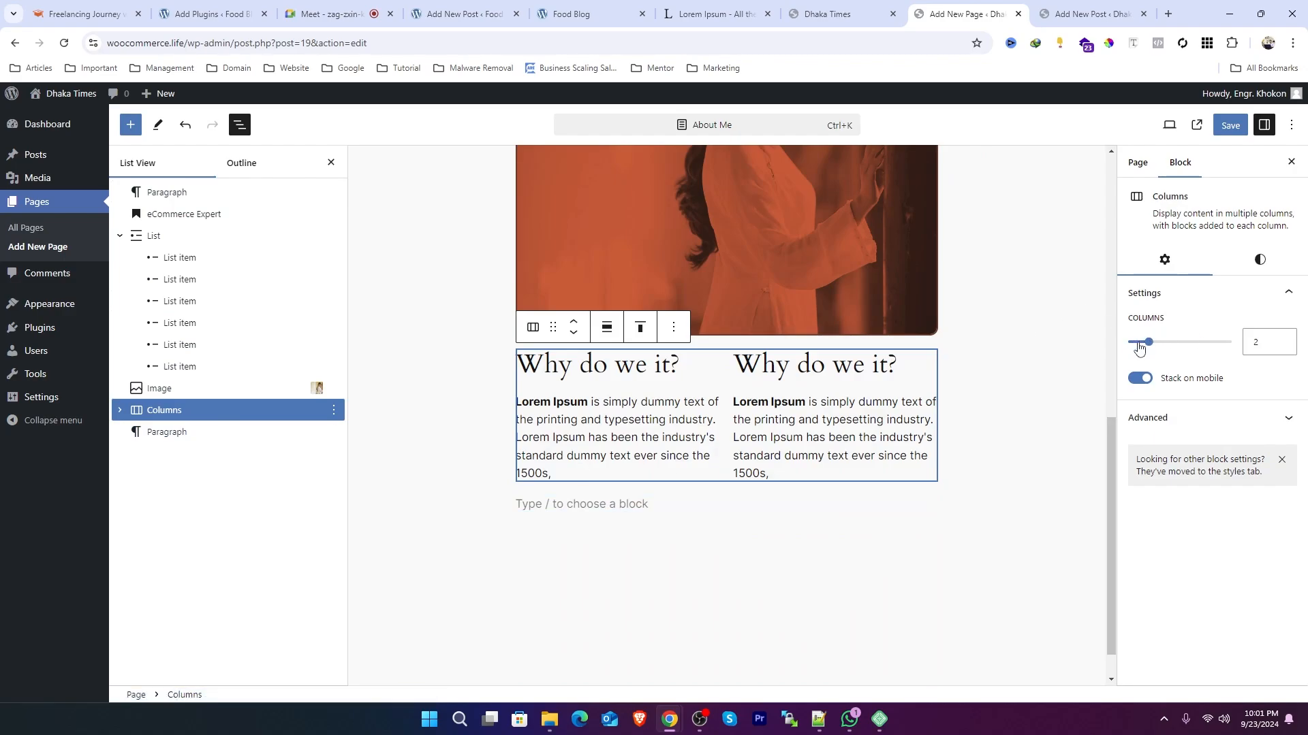
mouse_move(1148, 350)
mouse_down()
mouse_move(1168, 349)
mouse_move(1134, 350)
mouse_move(1147, 351)
mouse_up()
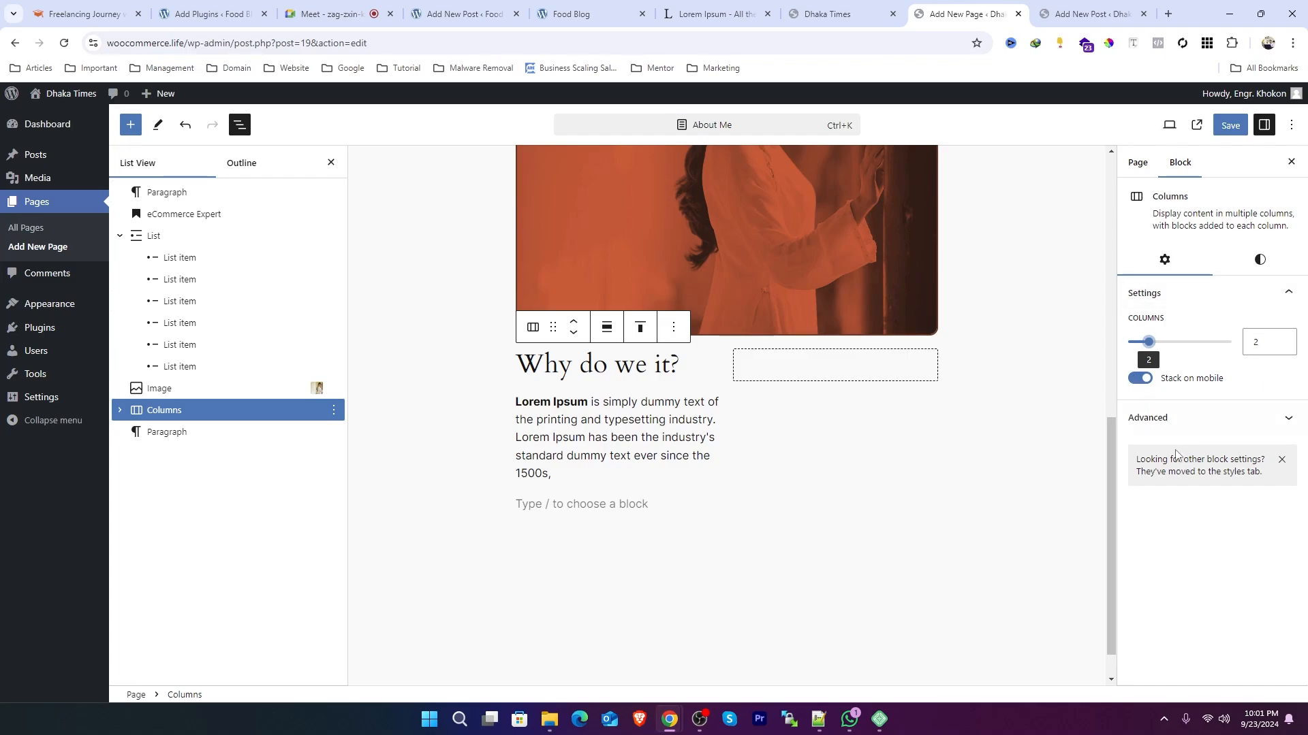
click(1289, 420)
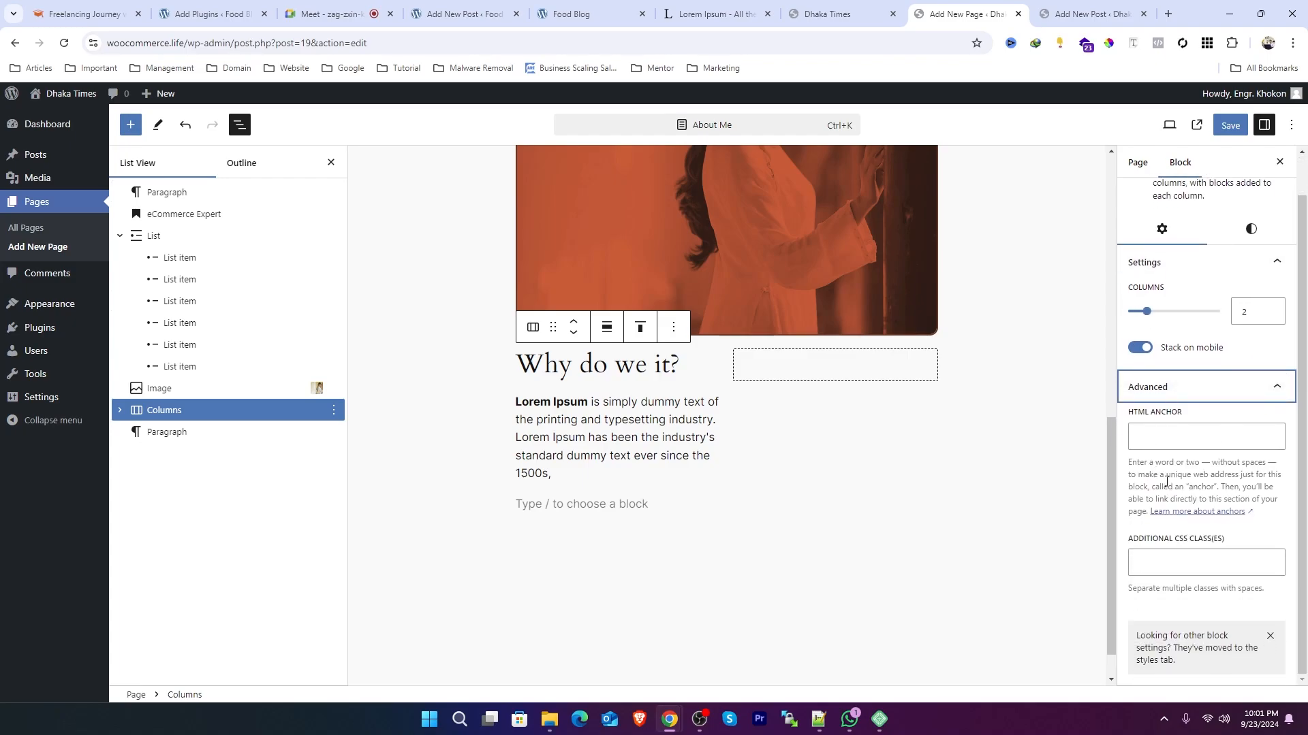
scroll(1173, 477, up, 1)
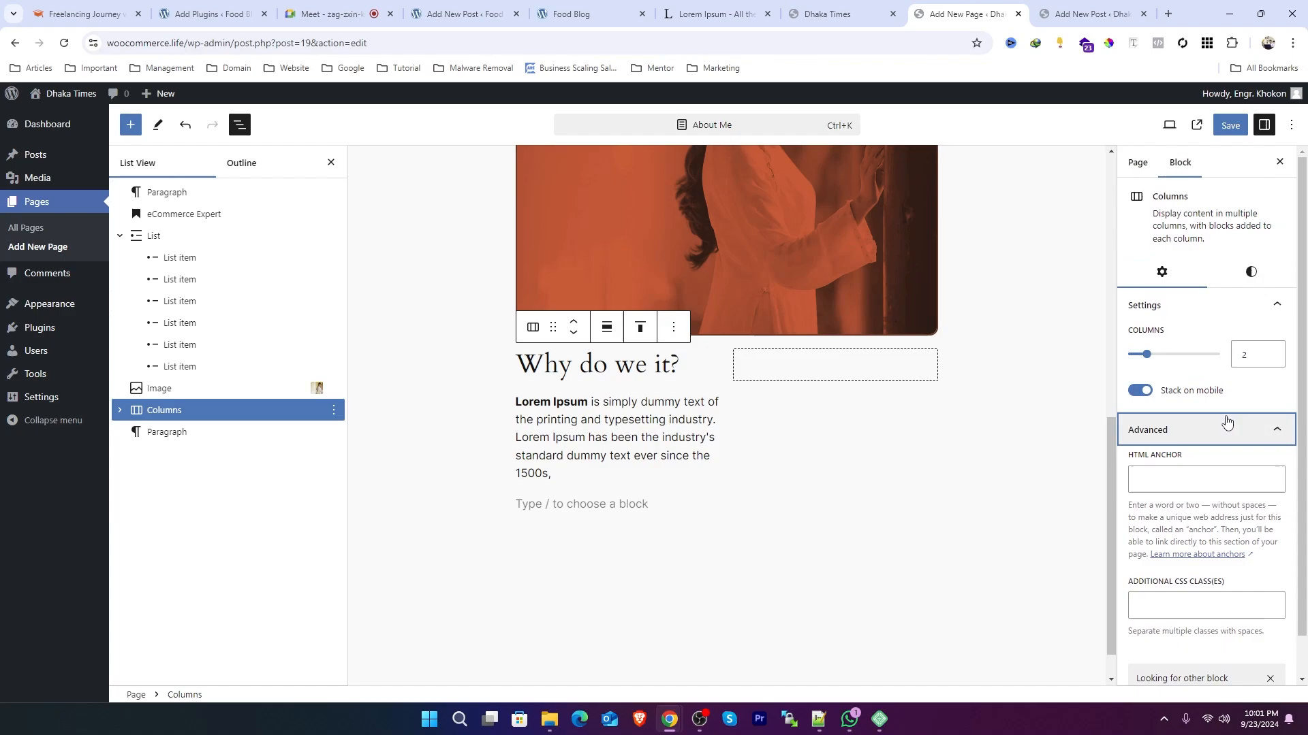
click(1168, 216)
click(1252, 273)
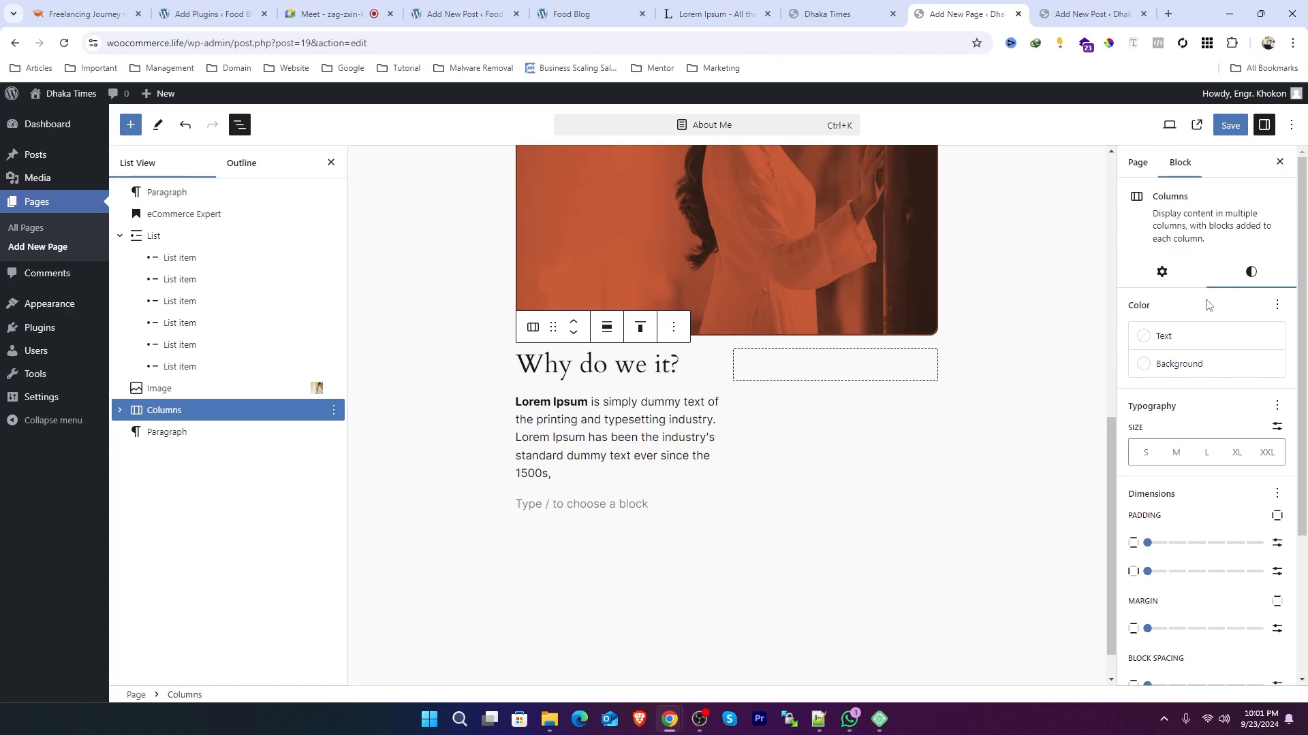
scroll(1205, 320, down, 3)
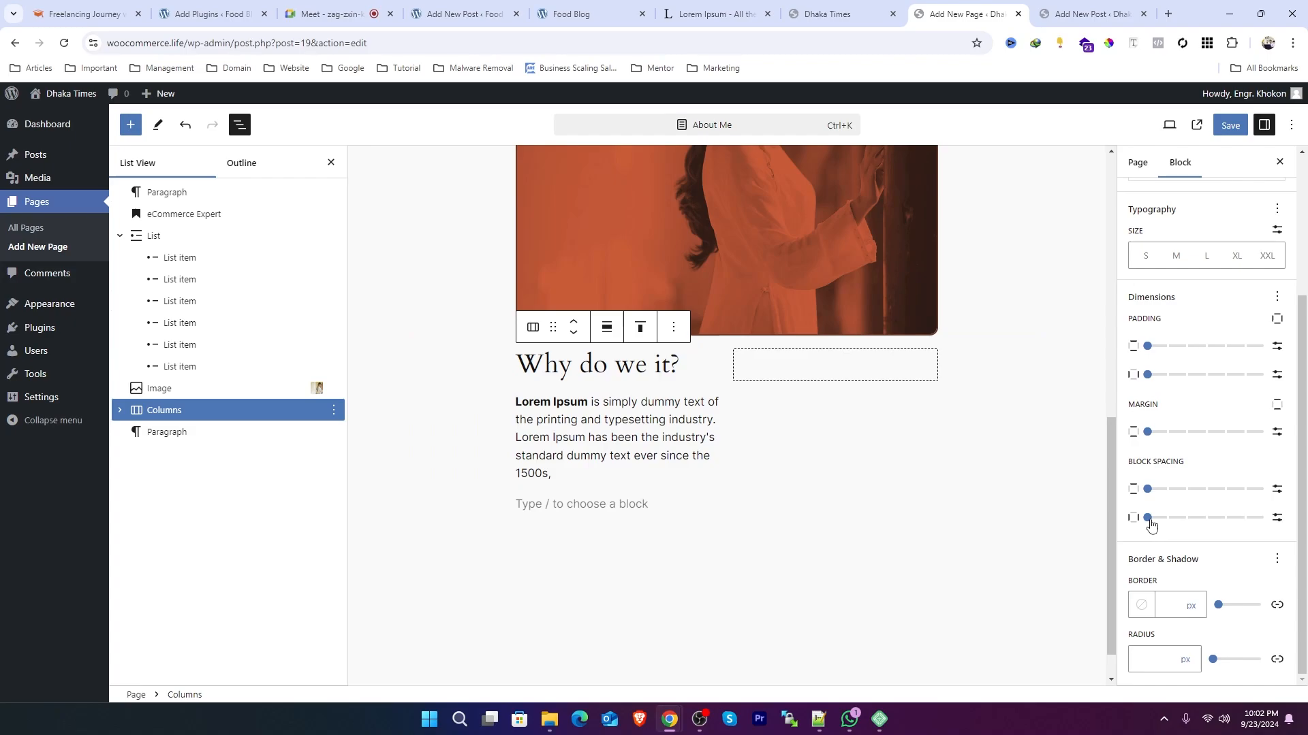
mouse_move(1150, 523)
mouse_down()
mouse_move(1163, 521)
mouse_move(1145, 526)
mouse_up()
scroll(1216, 390, up, 3)
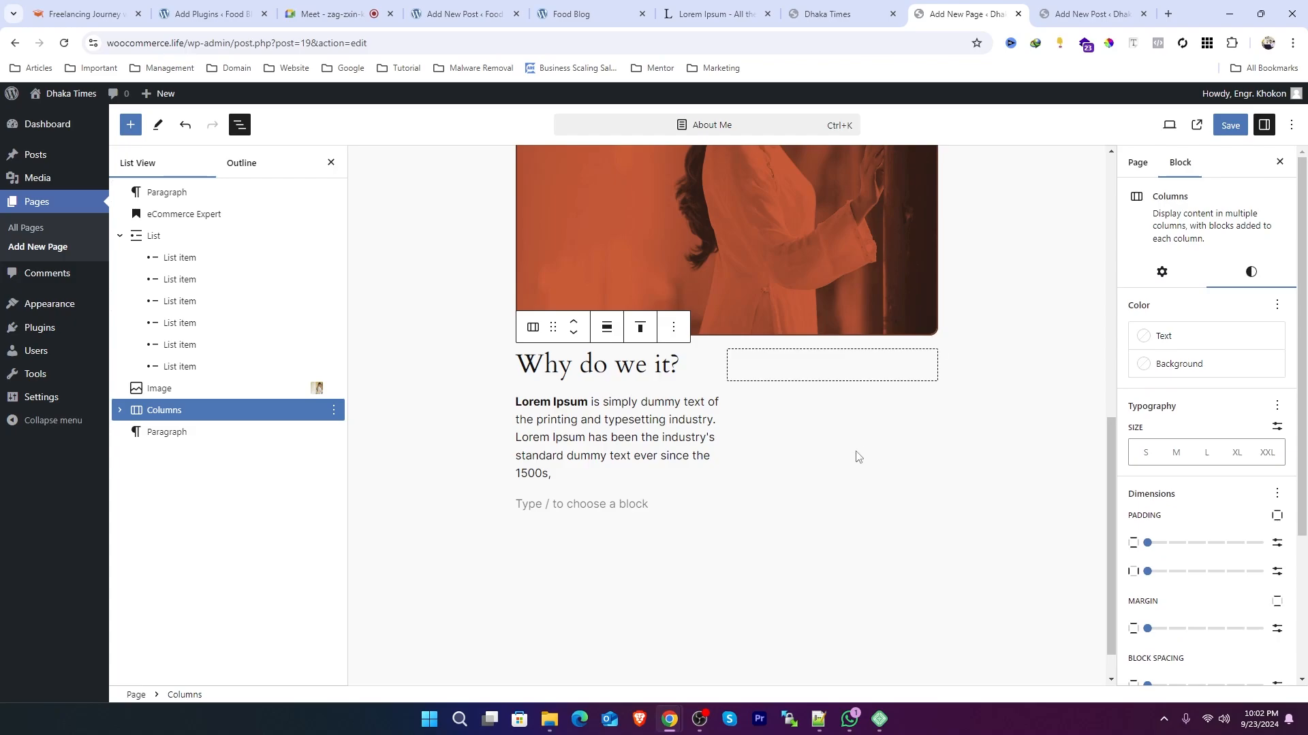
key(ctrl+z)
key(ctrl+z)
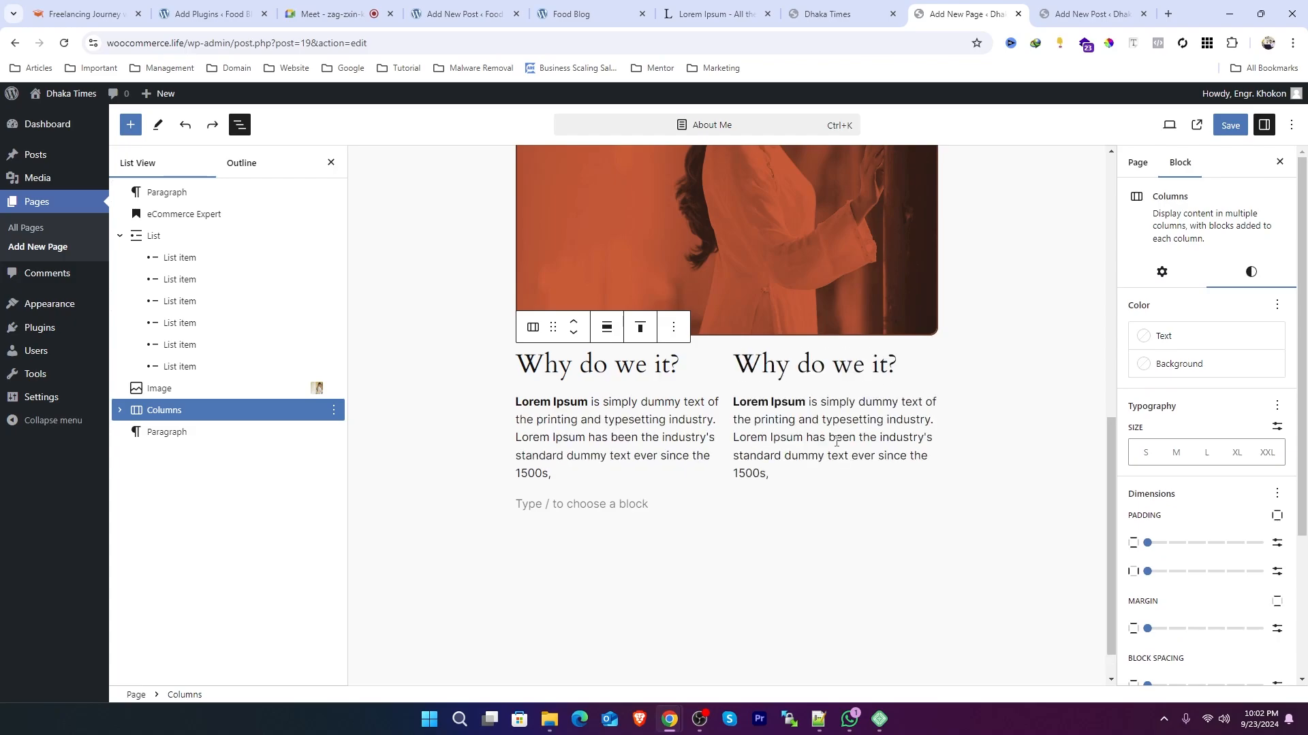
Step: Set the Columns block's horizontal block spacing to 3
scroll(1168, 476, down, 2)
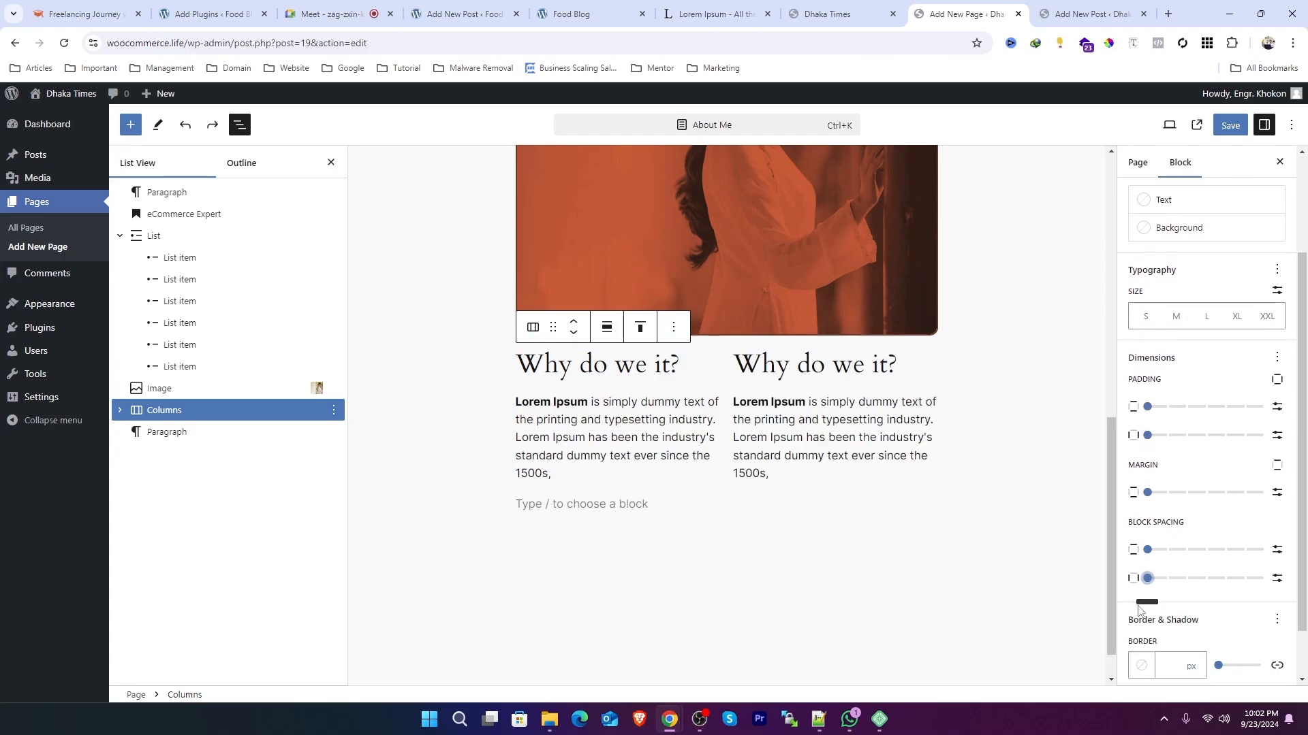
scroll(1154, 558, down, 1)
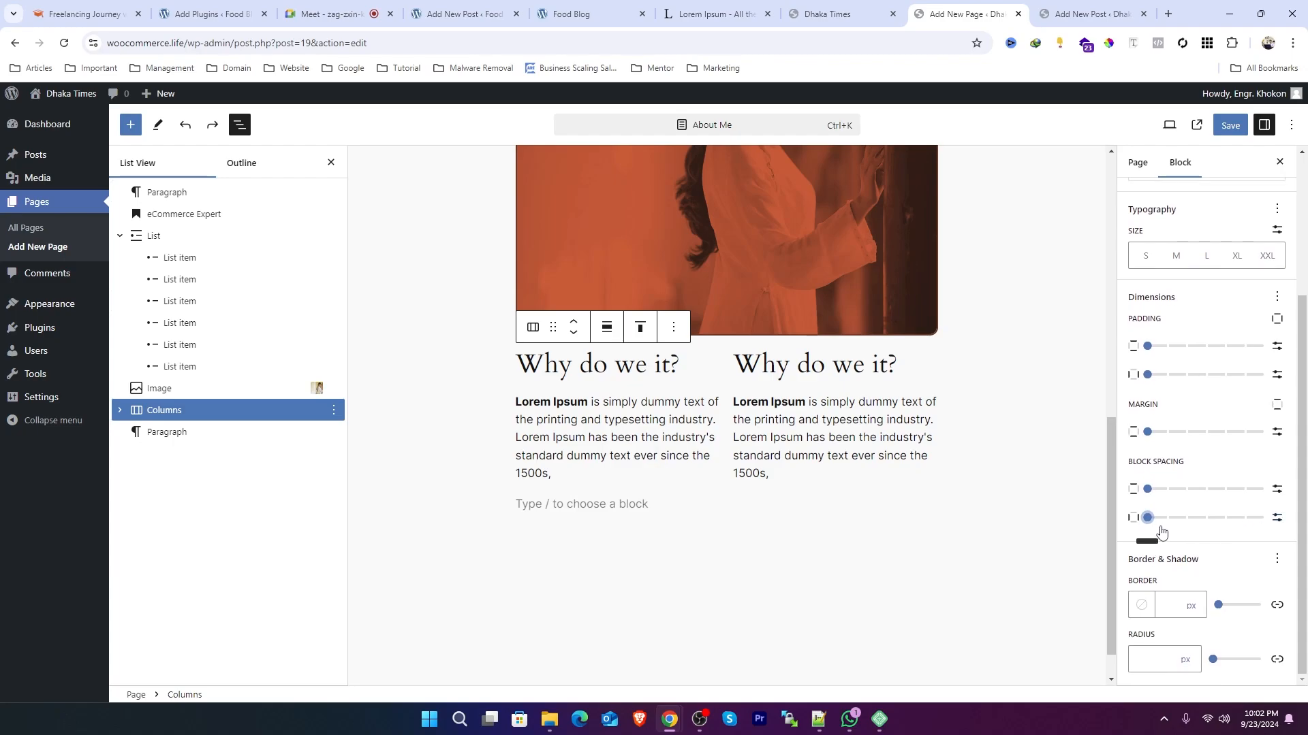
click(1149, 523)
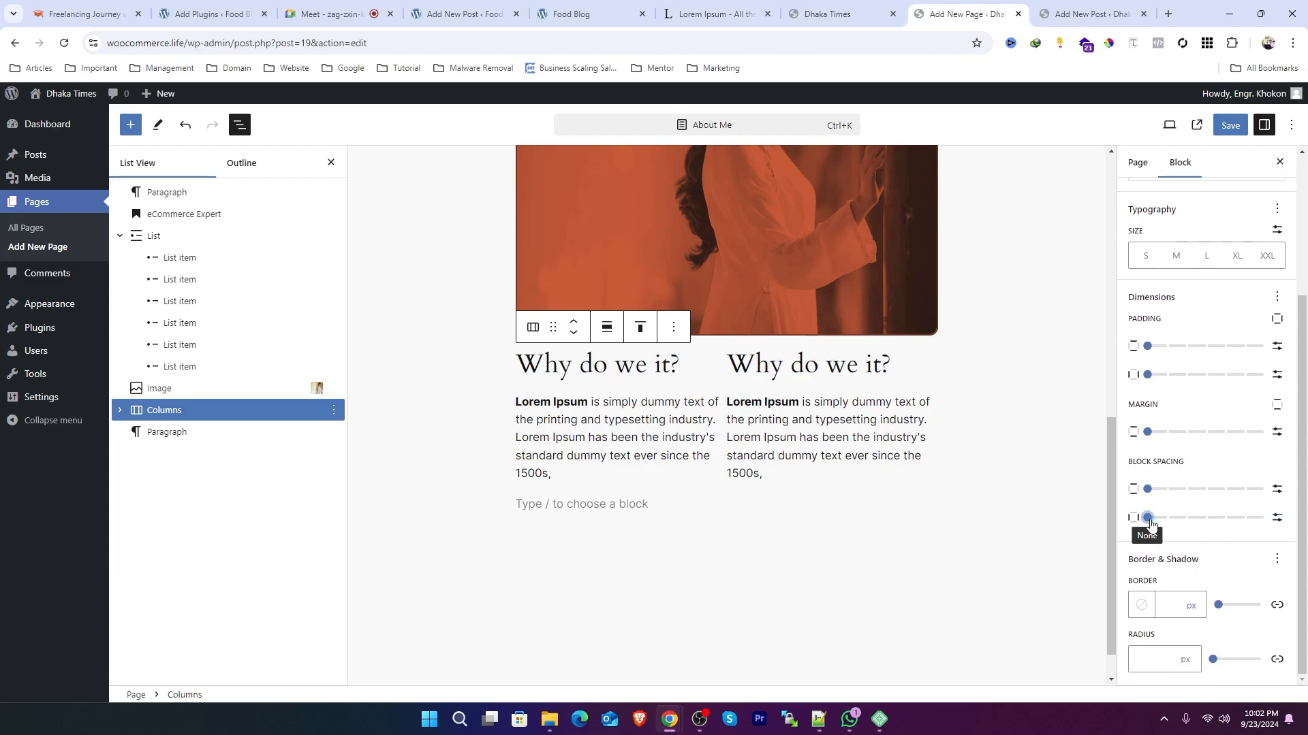
drag(1150, 523, 1210, 523)
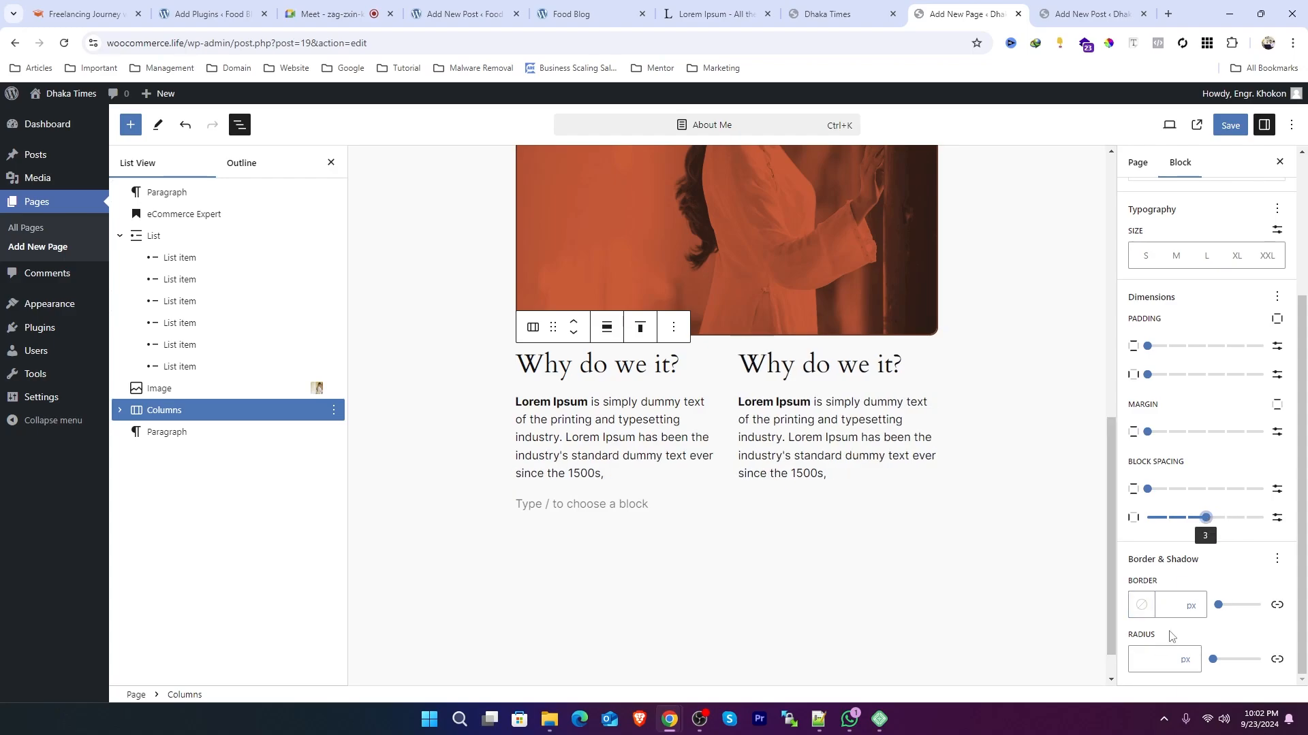
Step: Step through the page's blocks in the List View to inspect each one
scroll(1183, 562, up, 3)
scroll(676, 496, up, 2)
scroll(850, 474, down, 3)
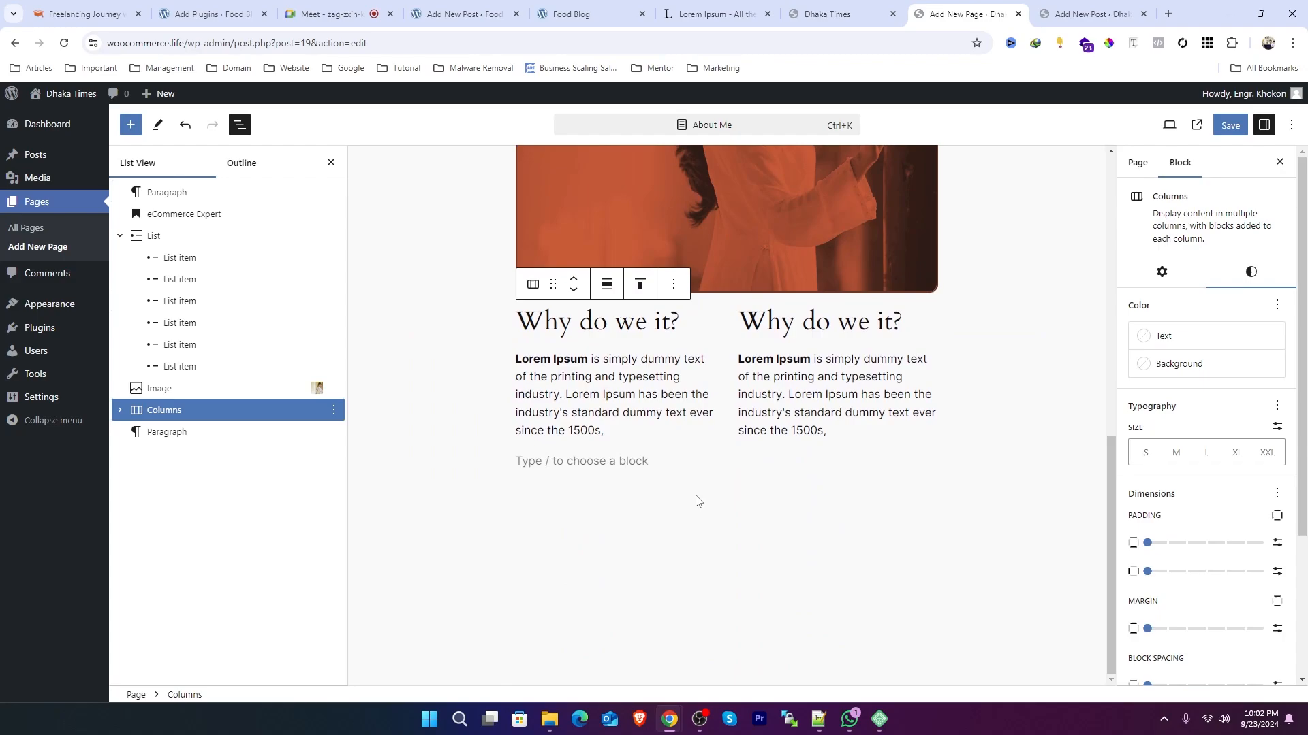
click(660, 466)
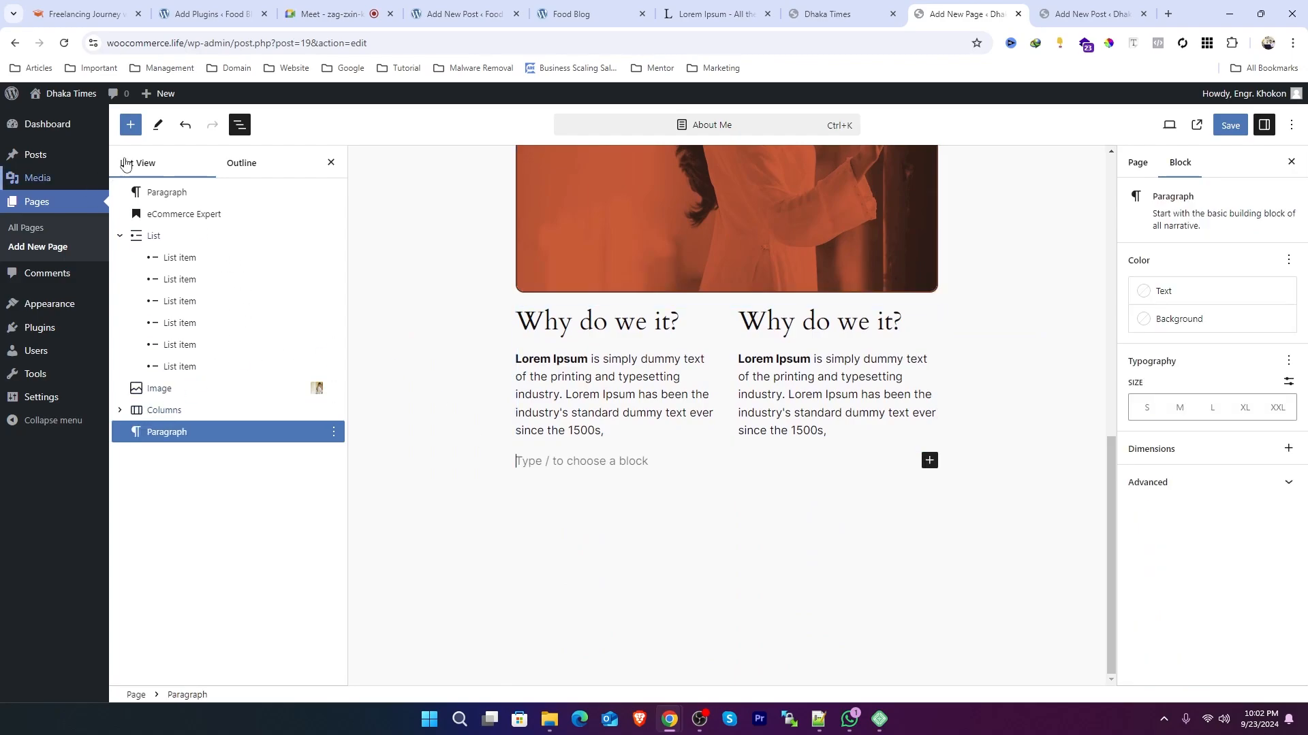
click(166, 410)
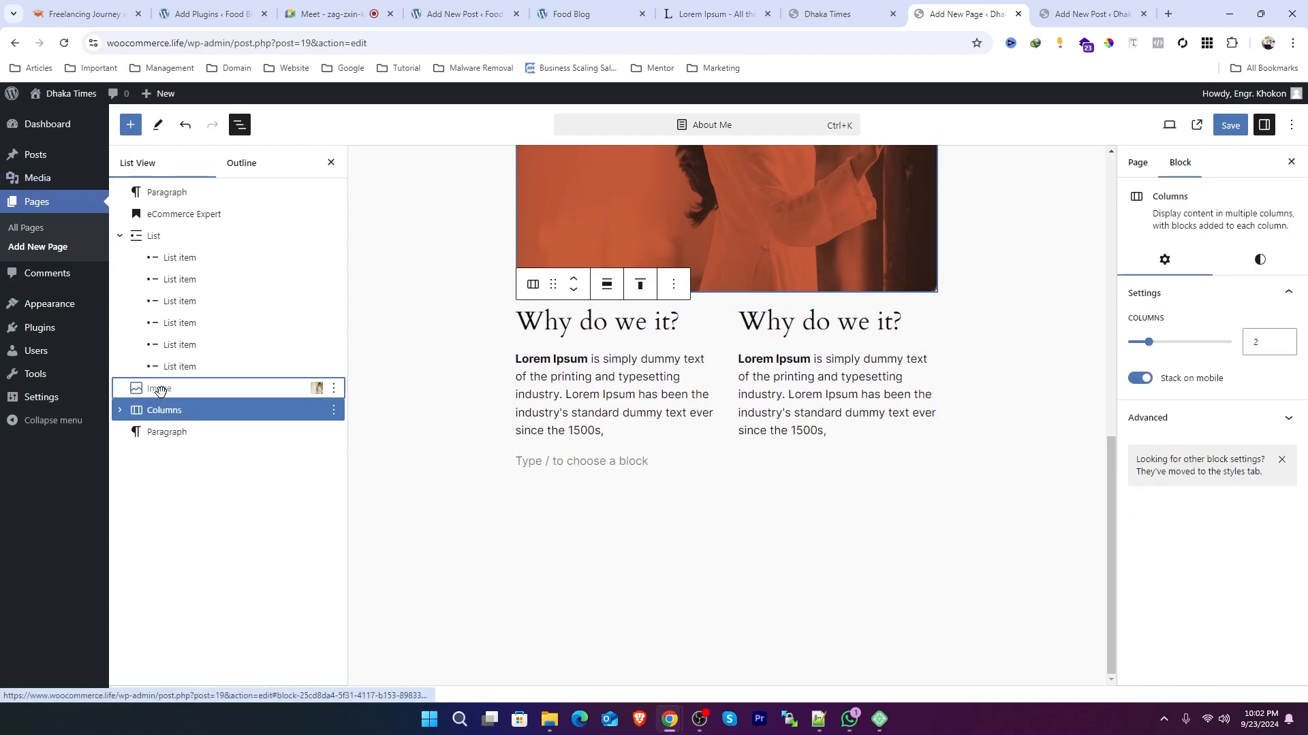
click(163, 388)
click(175, 367)
click(186, 304)
click(187, 281)
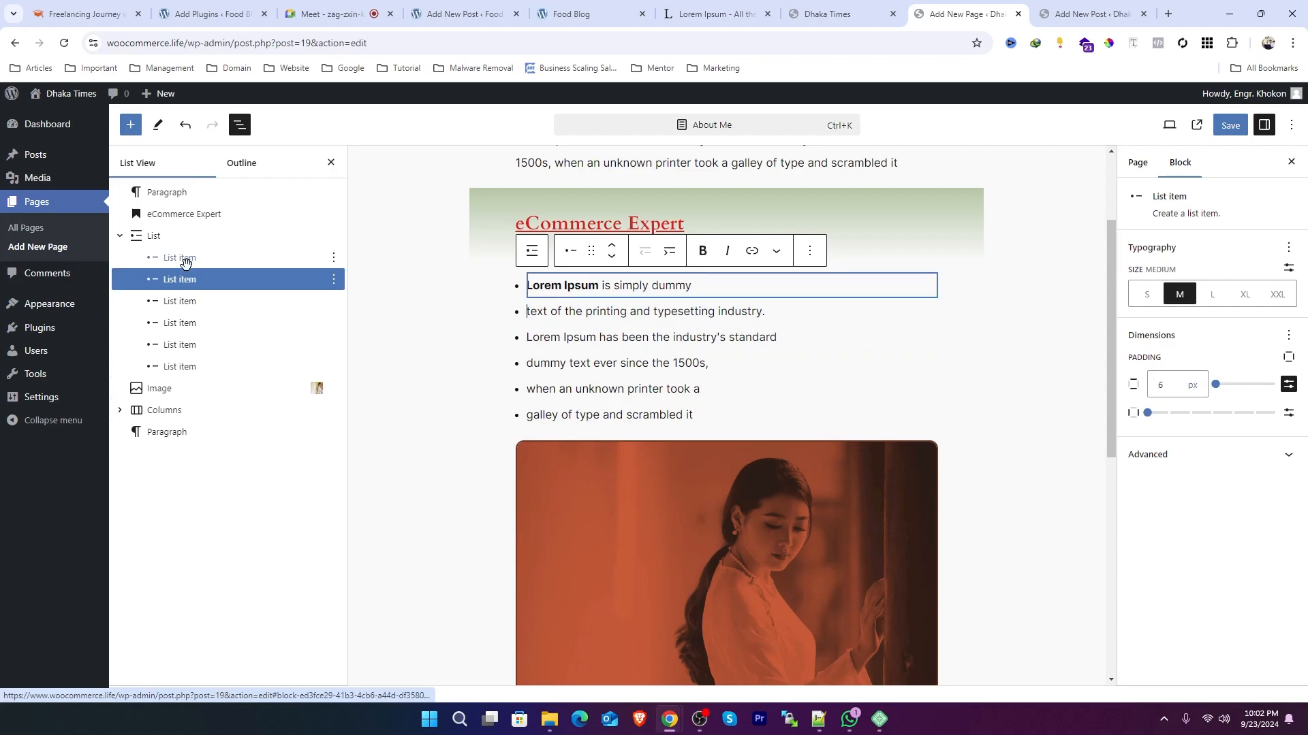
click(183, 259)
click(143, 236)
click(183, 213)
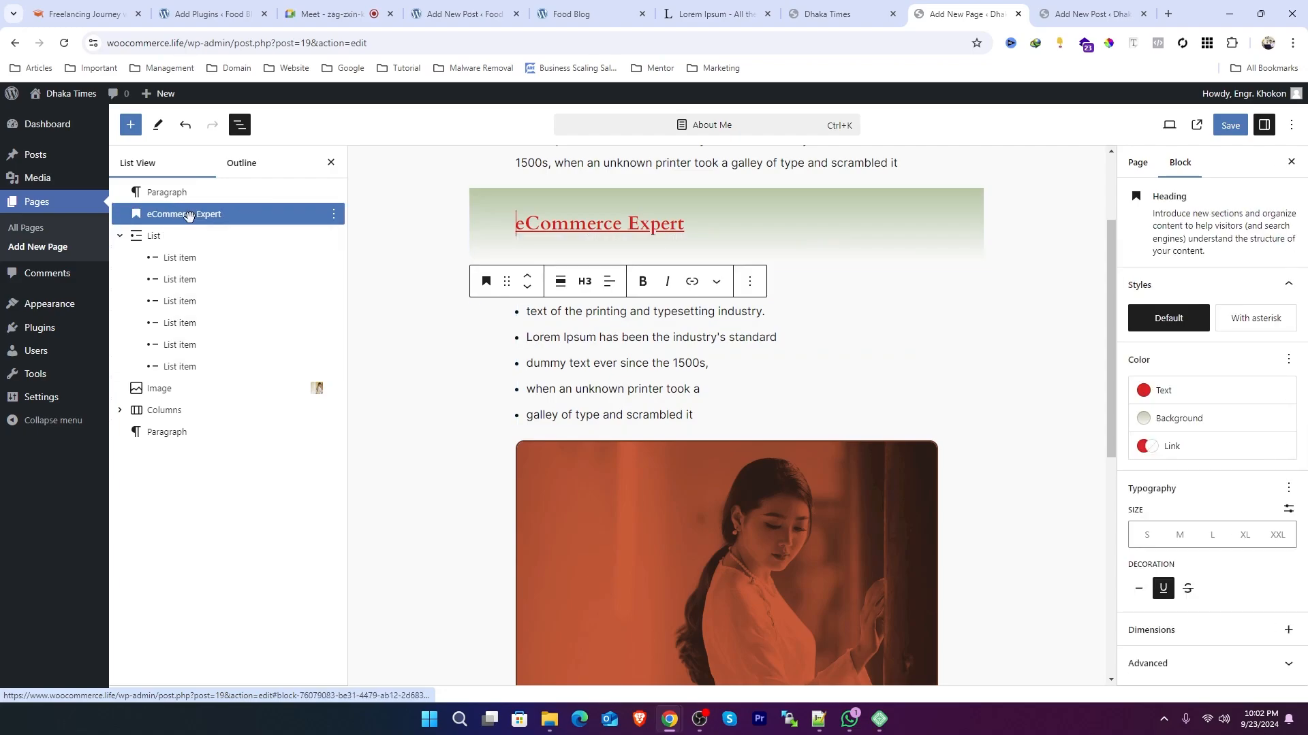
Step: Duplicate the 'eCommerce Expert' heading and move the copy below the Columns block
click(335, 215)
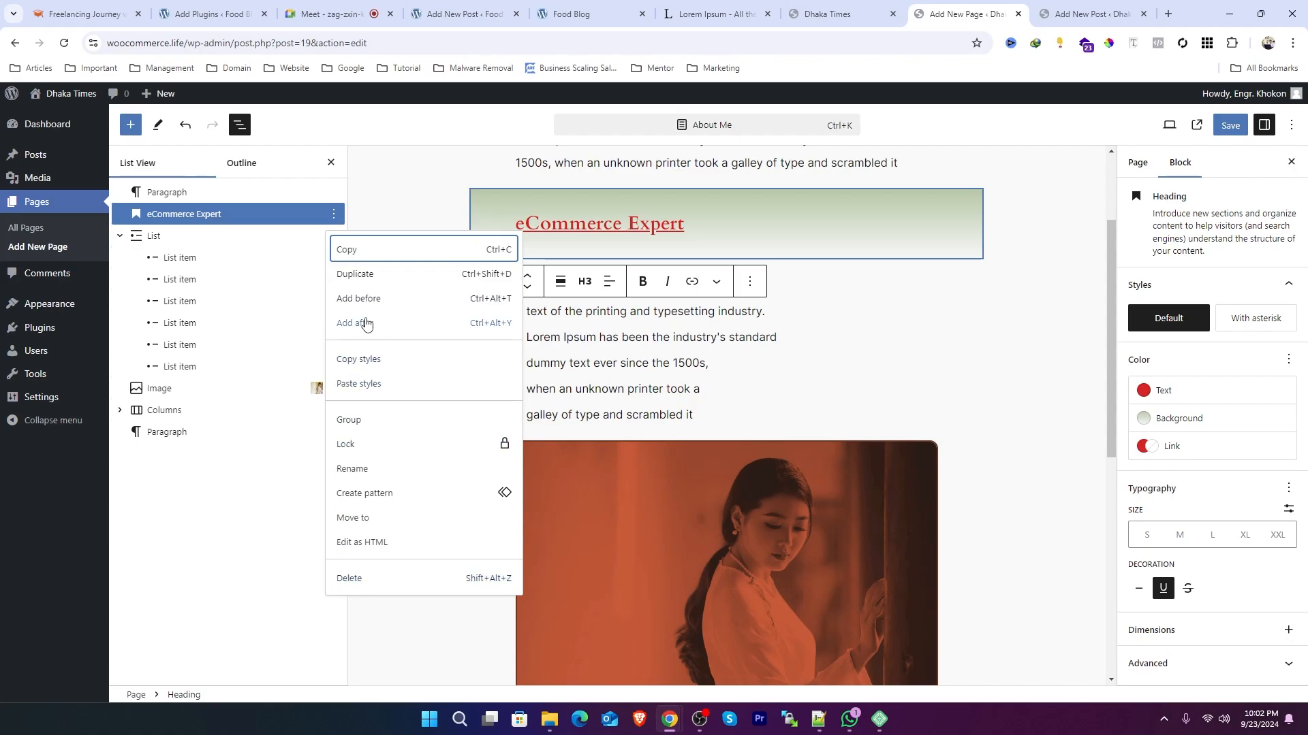
click(355, 274)
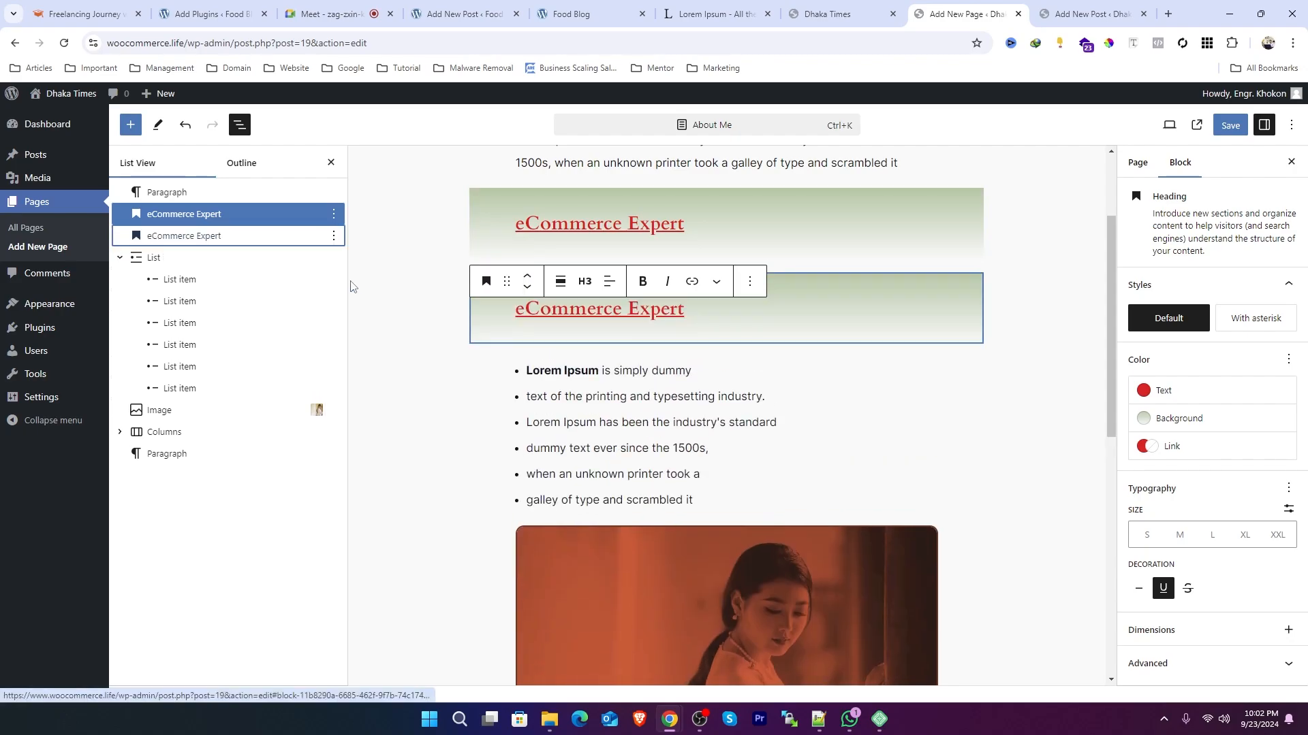
drag(154, 216, 155, 448)
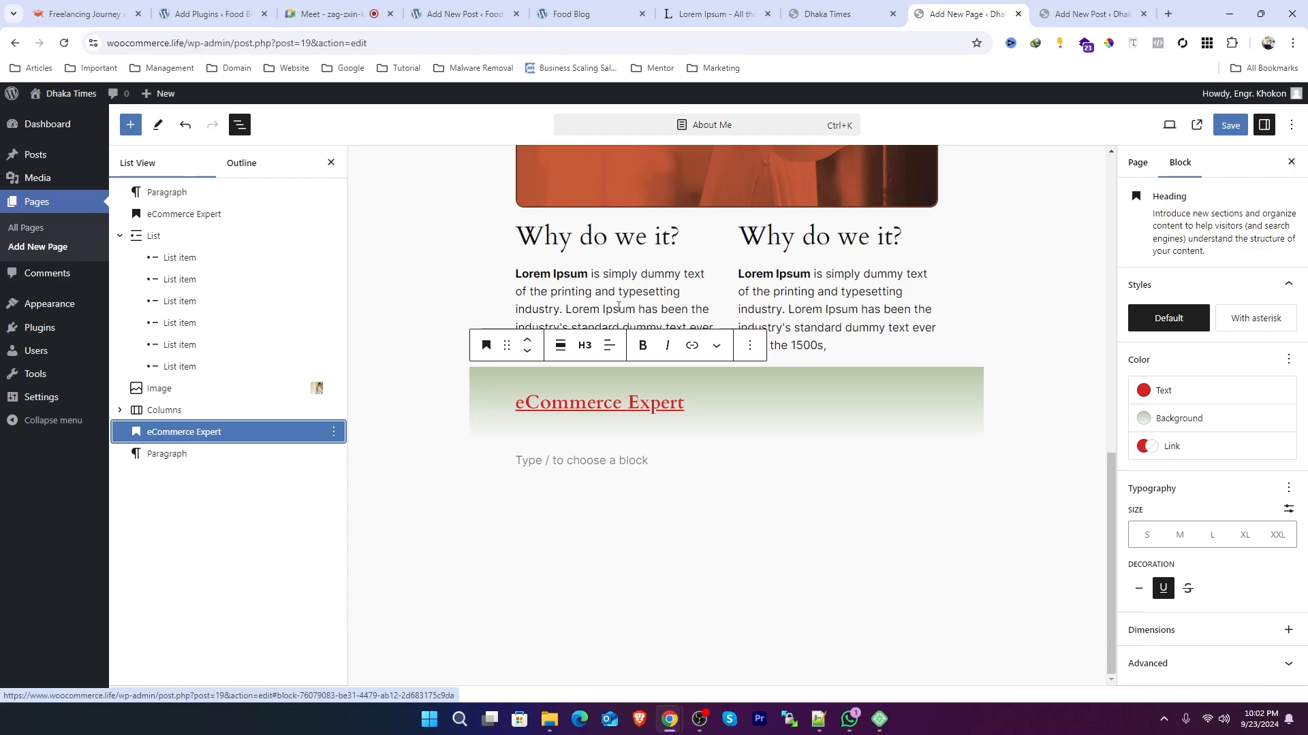
click(830, 318)
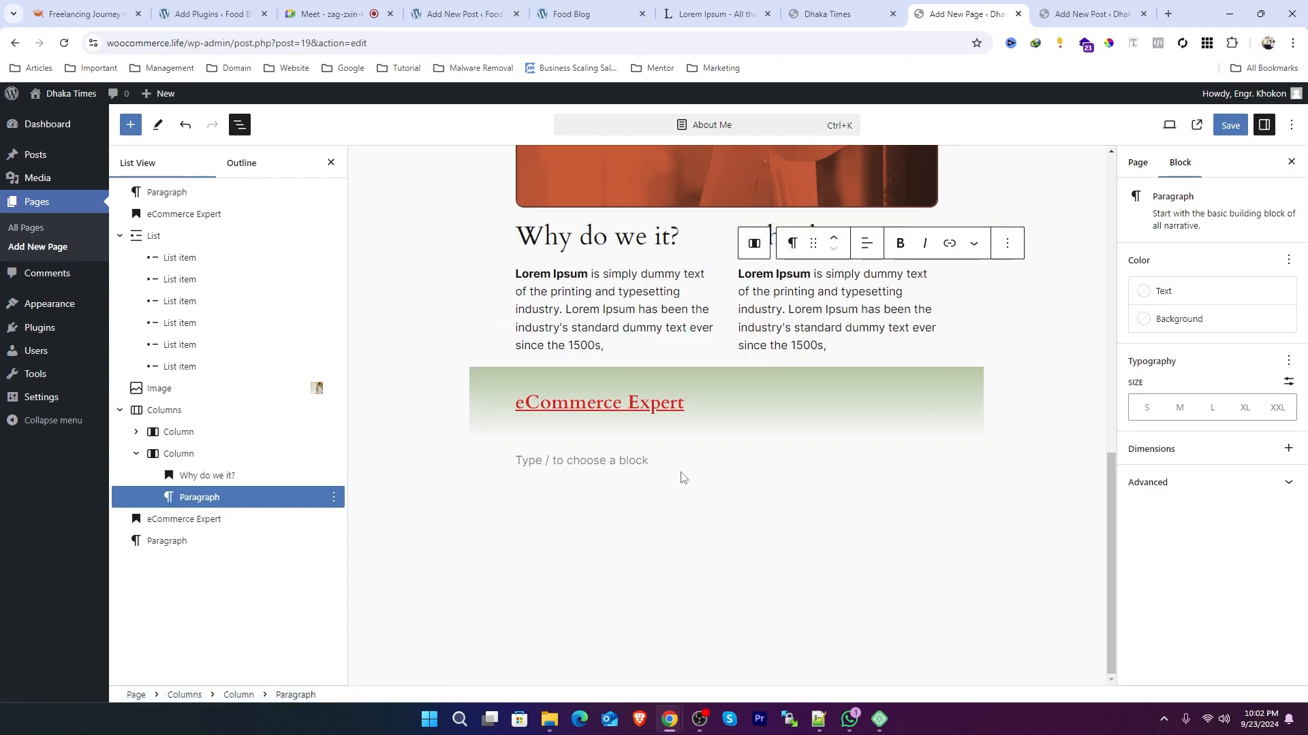
Step: Move the copied 'eCommerce Expert' heading back above the Columns block
scroll(641, 475, up, 2)
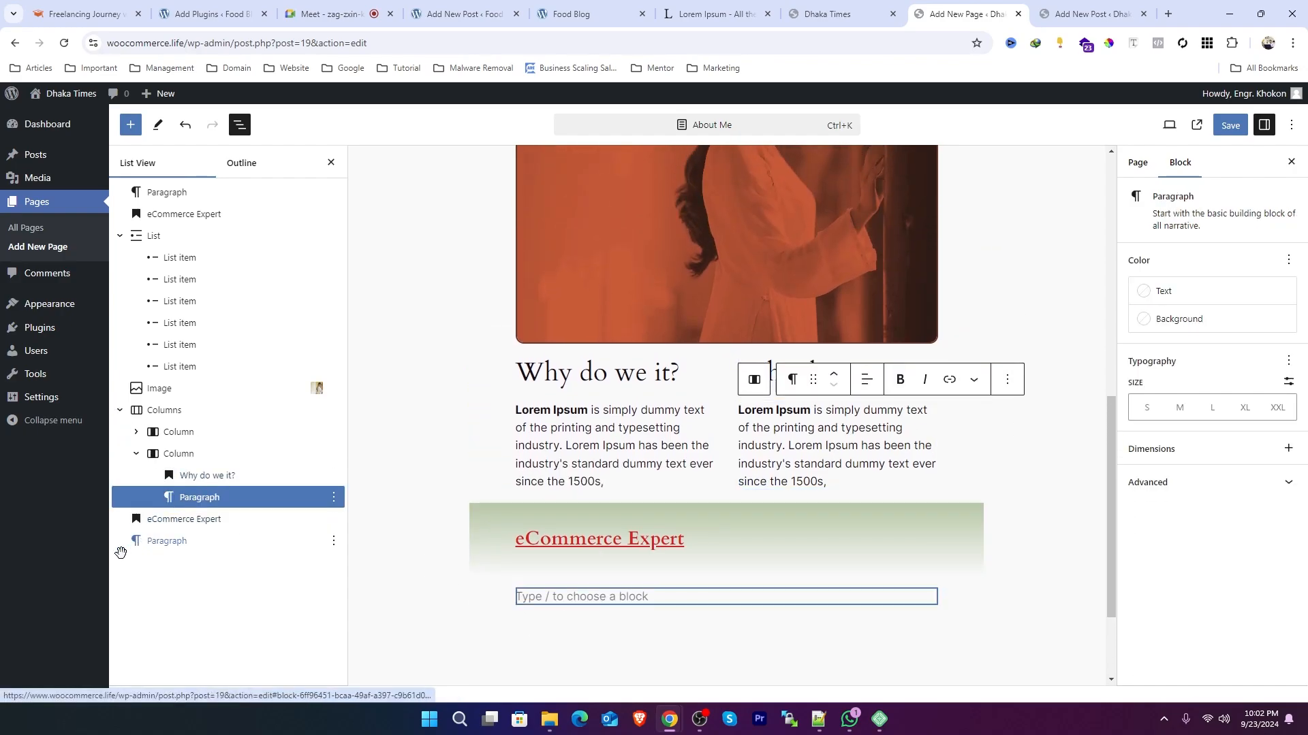
click(162, 519)
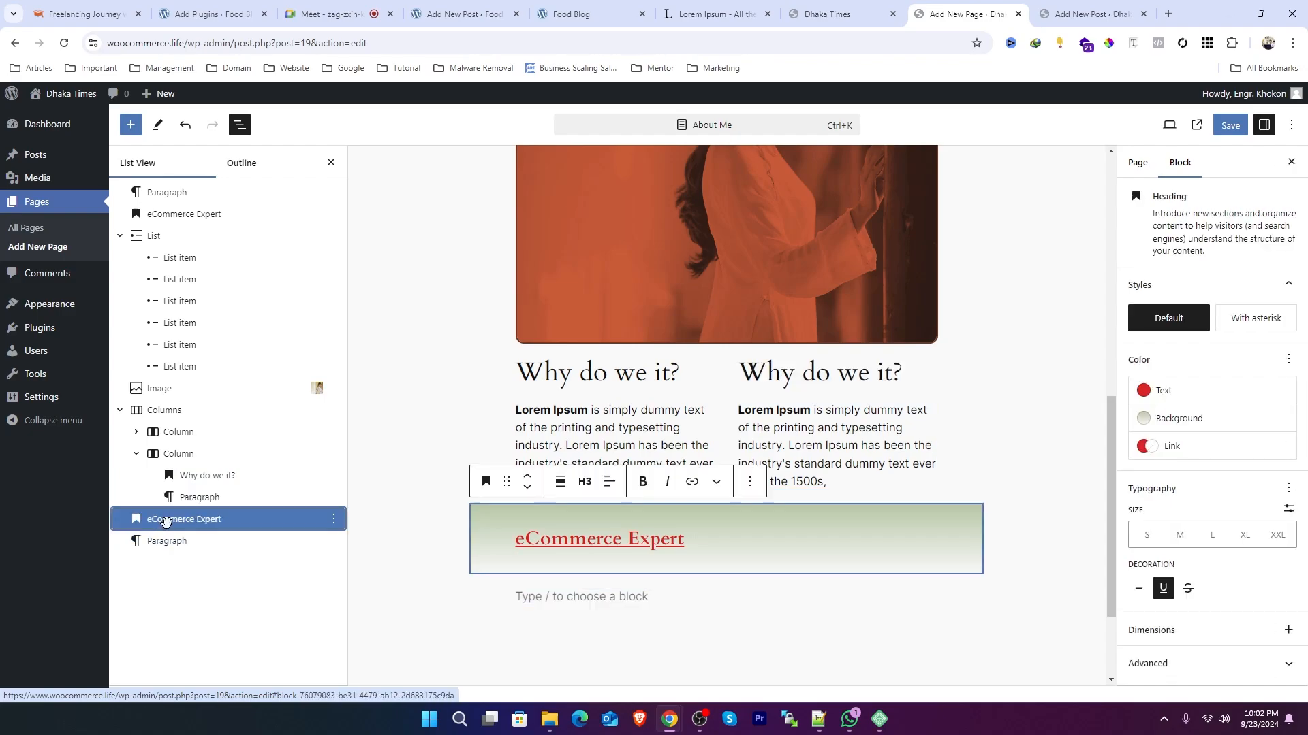
drag(164, 521, 145, 410)
click(1036, 373)
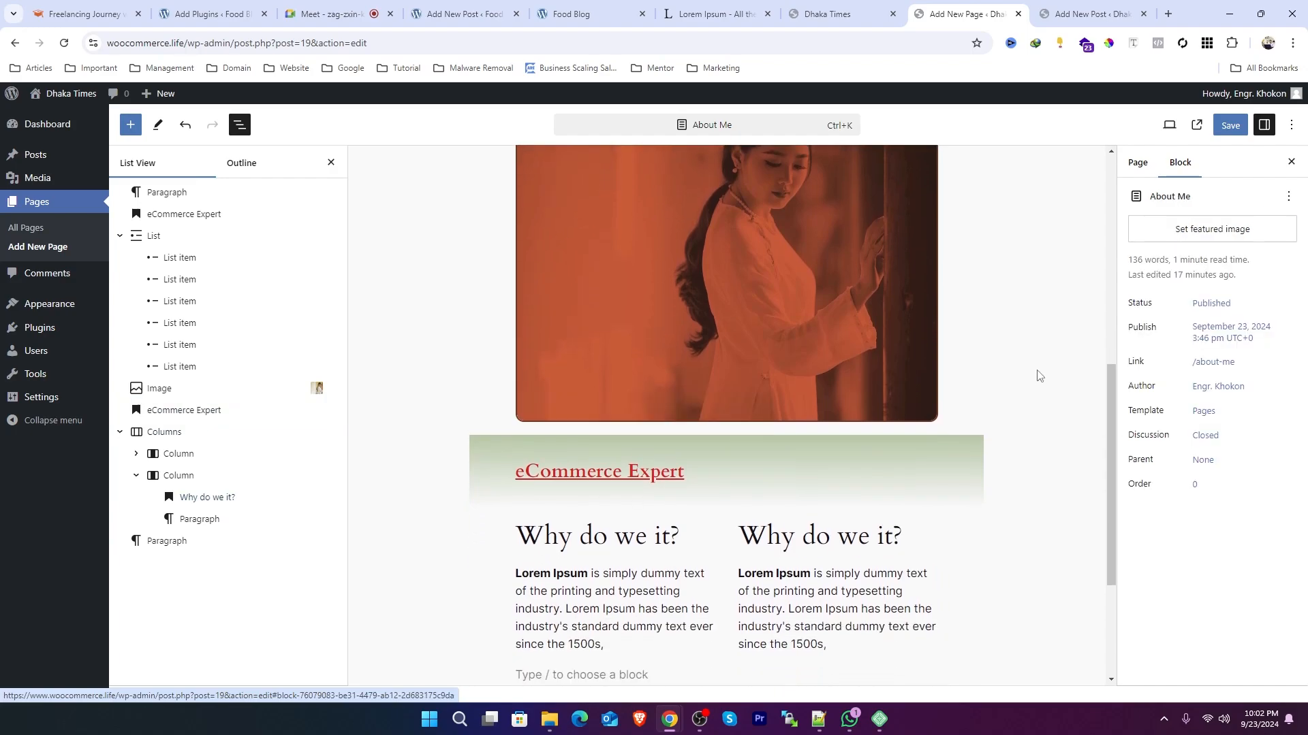
Step: Save the page and open the published About Me page in a new tab
click(1230, 125)
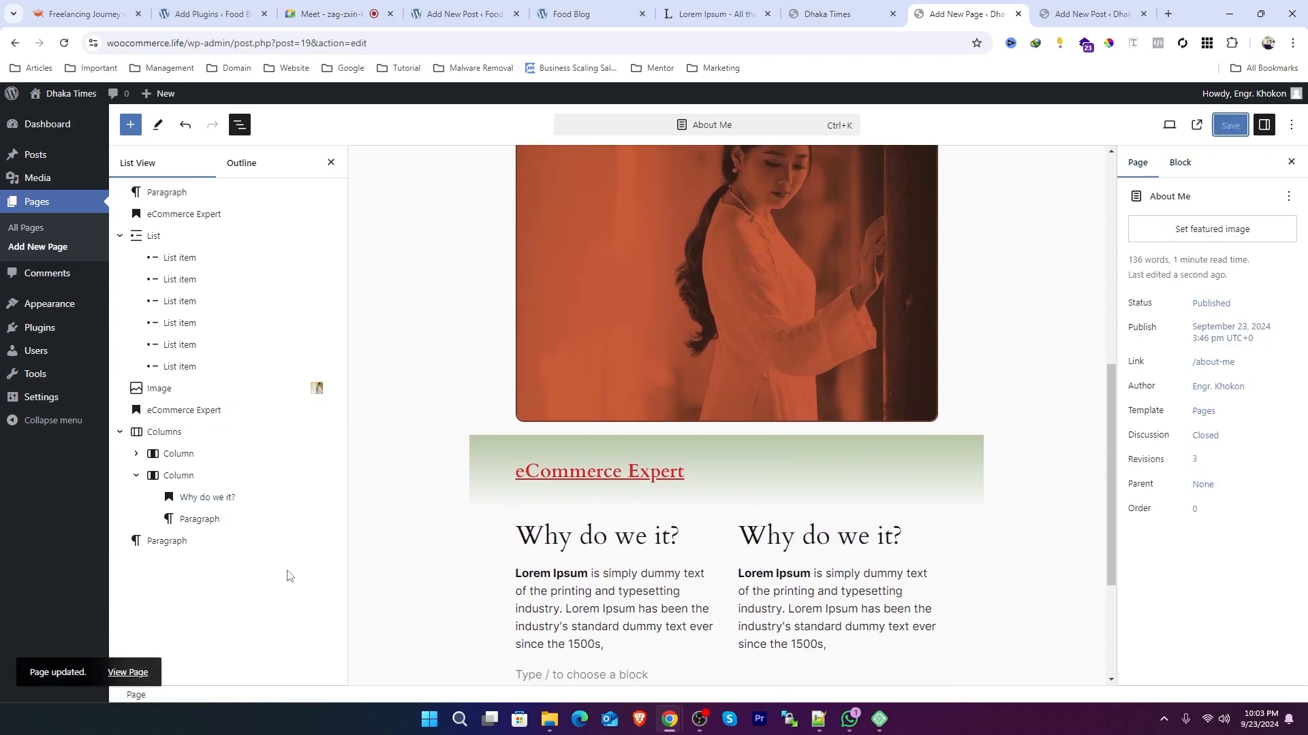
middle_click(128, 672)
click(958, 17)
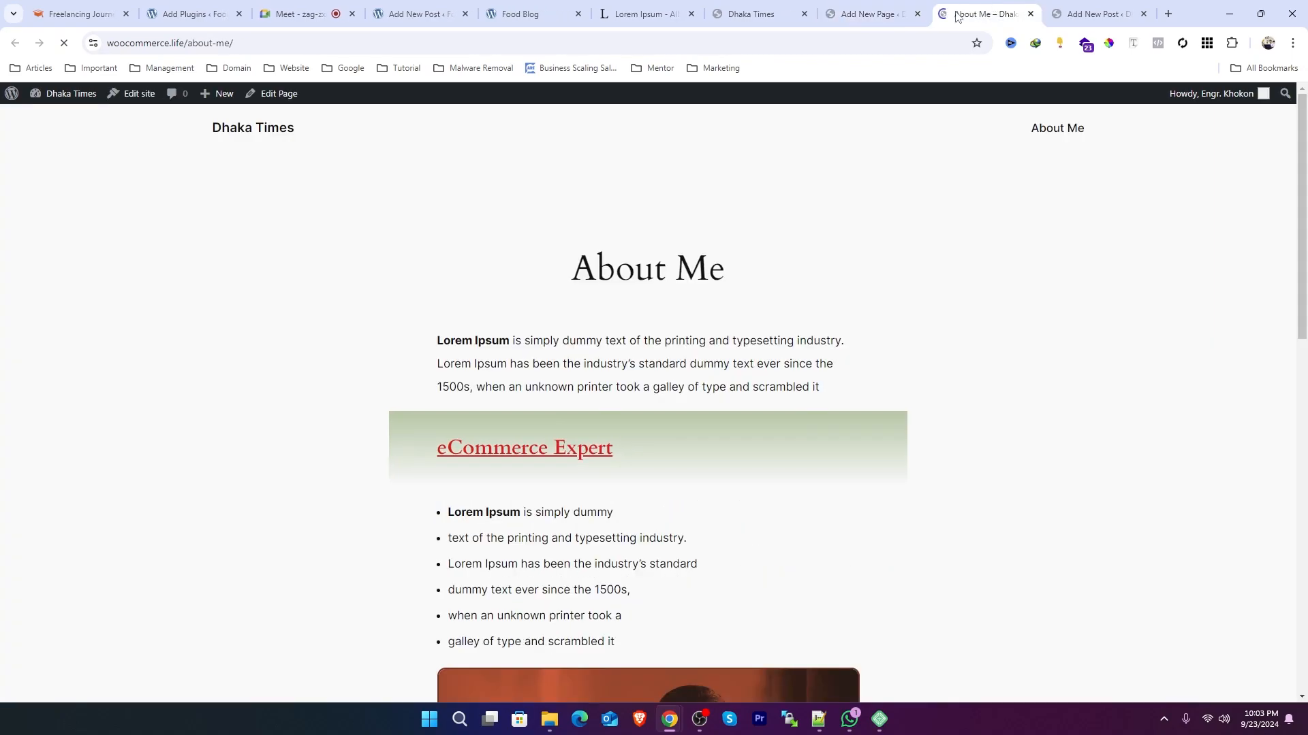
Step: Scroll through the published page to review its headings, list, image and columns
scroll(728, 341, down, 7)
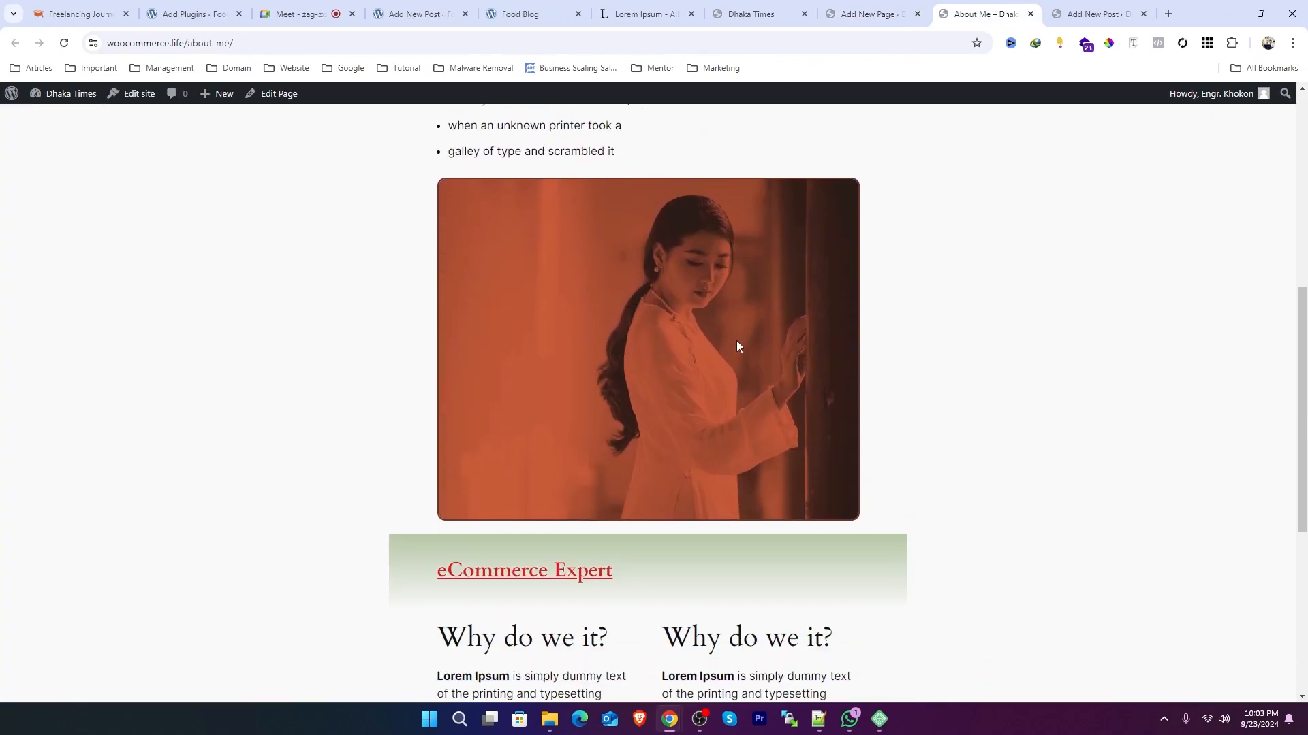
scroll(736, 344, down, 6)
scroll(738, 344, up, 10)
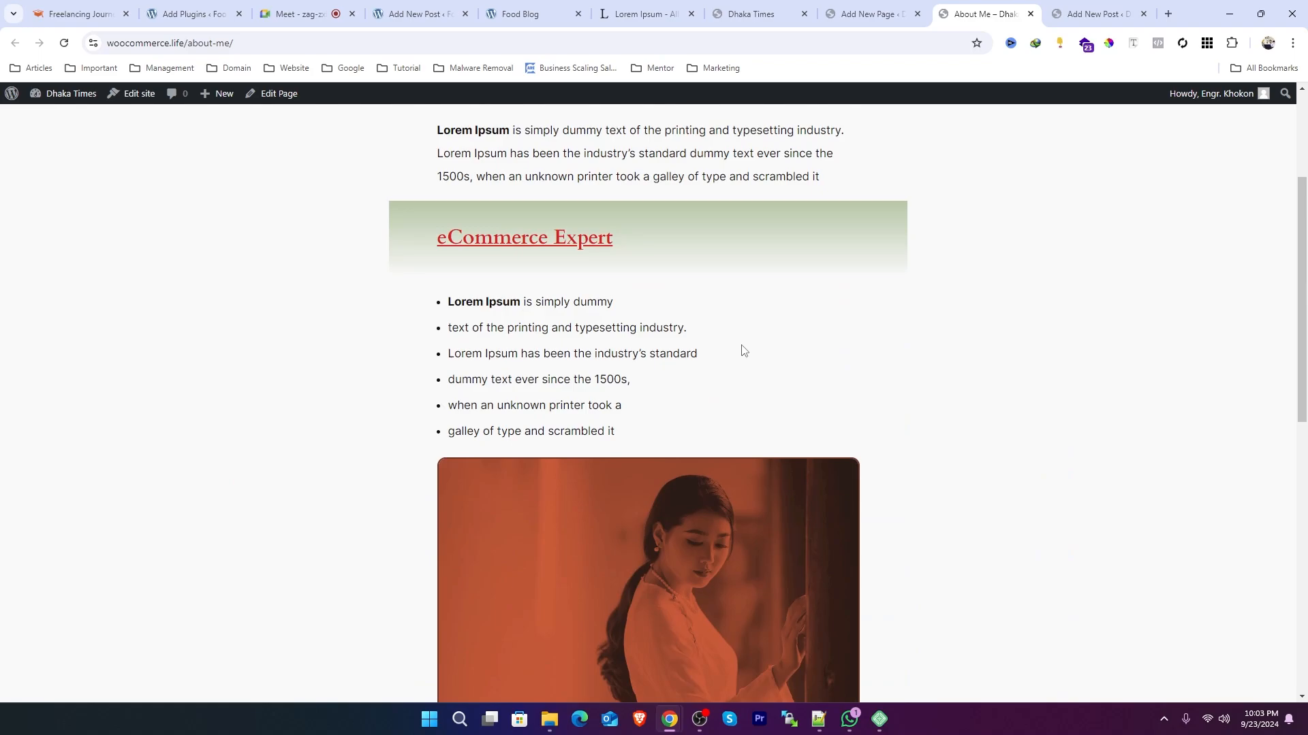
scroll(743, 347, down, 6)
scroll(745, 344, up, 7)
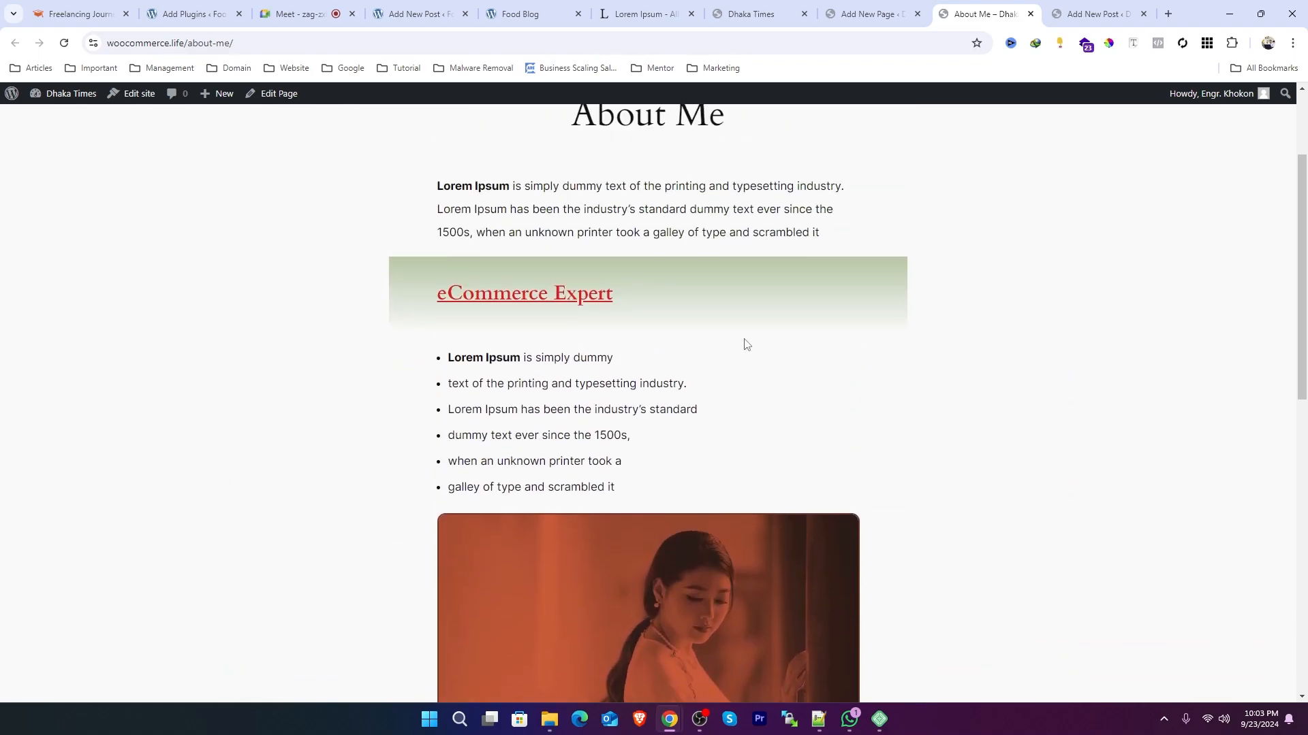
drag(490, 391, 387, 371)
click(652, 498)
scroll(710, 370, down, 2)
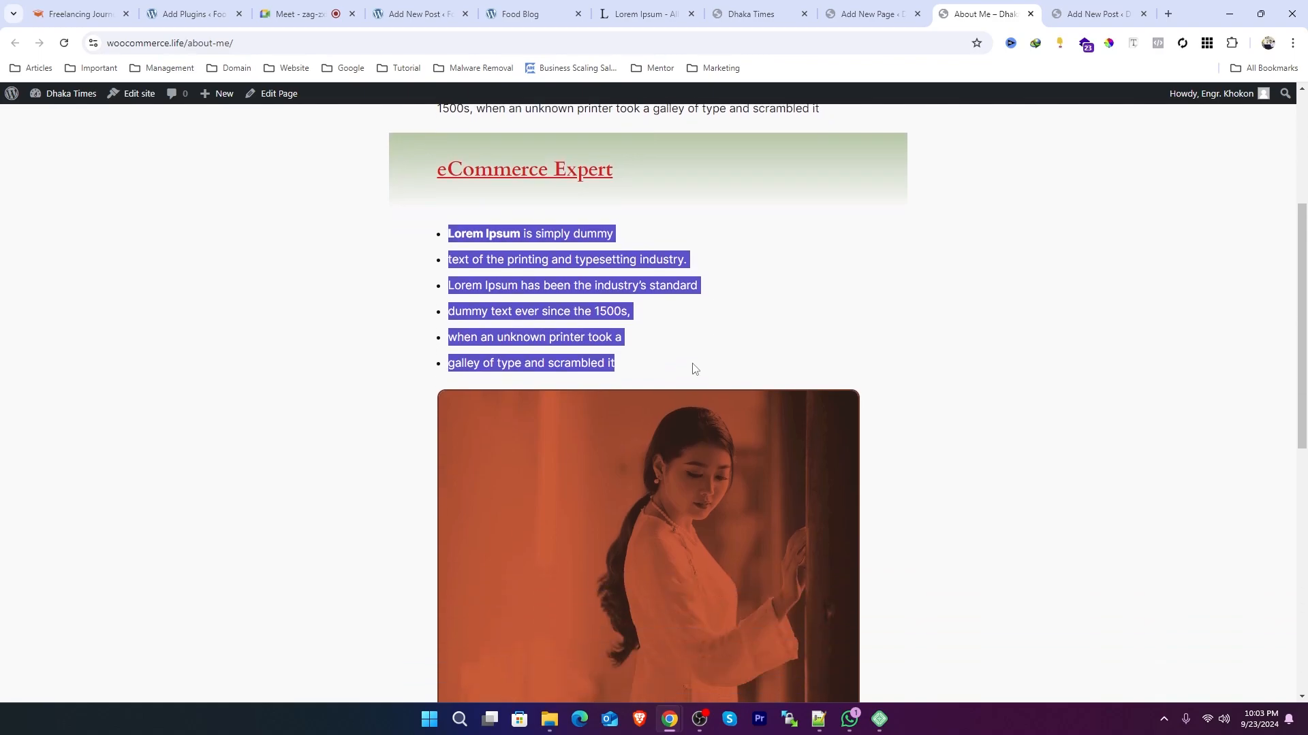
click(692, 371)
scroll(1123, 386, down, 7)
scroll(1121, 383, up, 11)
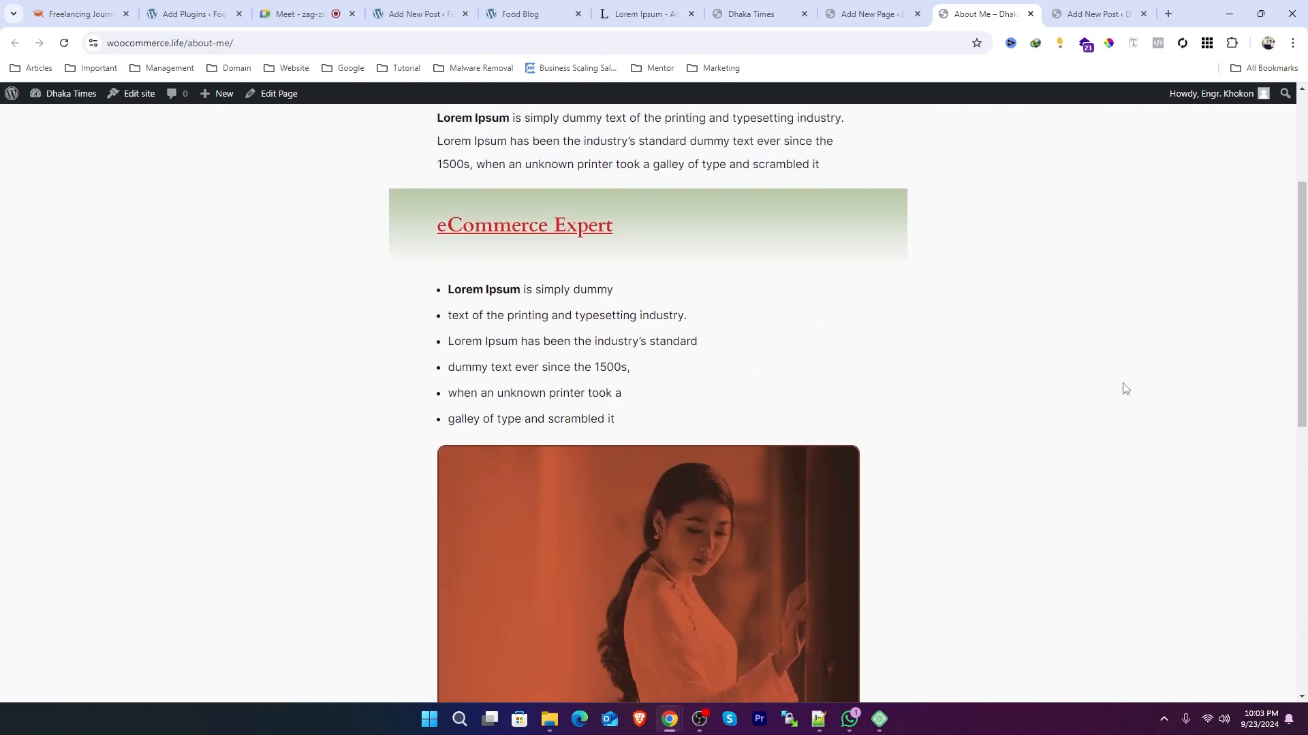
Step: Shrink the browser window to check the page layout at a narrow width, then maximize it again
click(1260, 10)
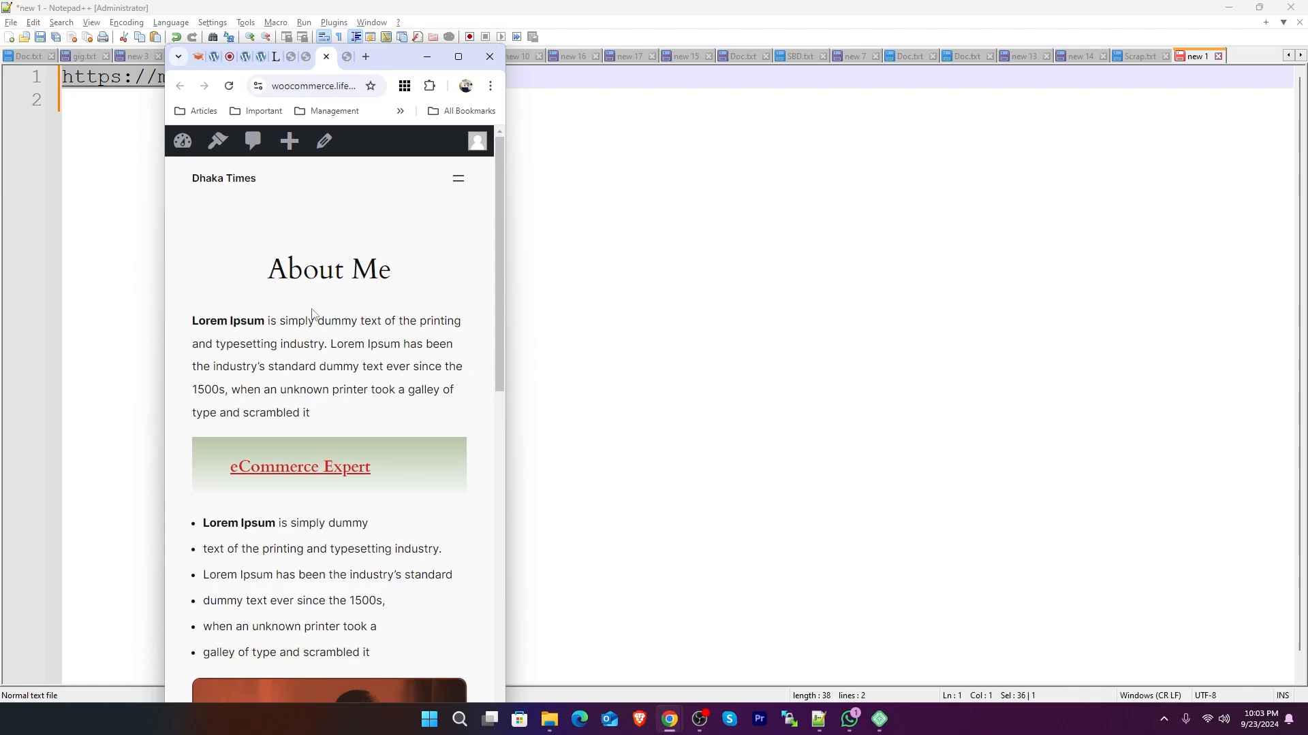
scroll(312, 303, down, 8)
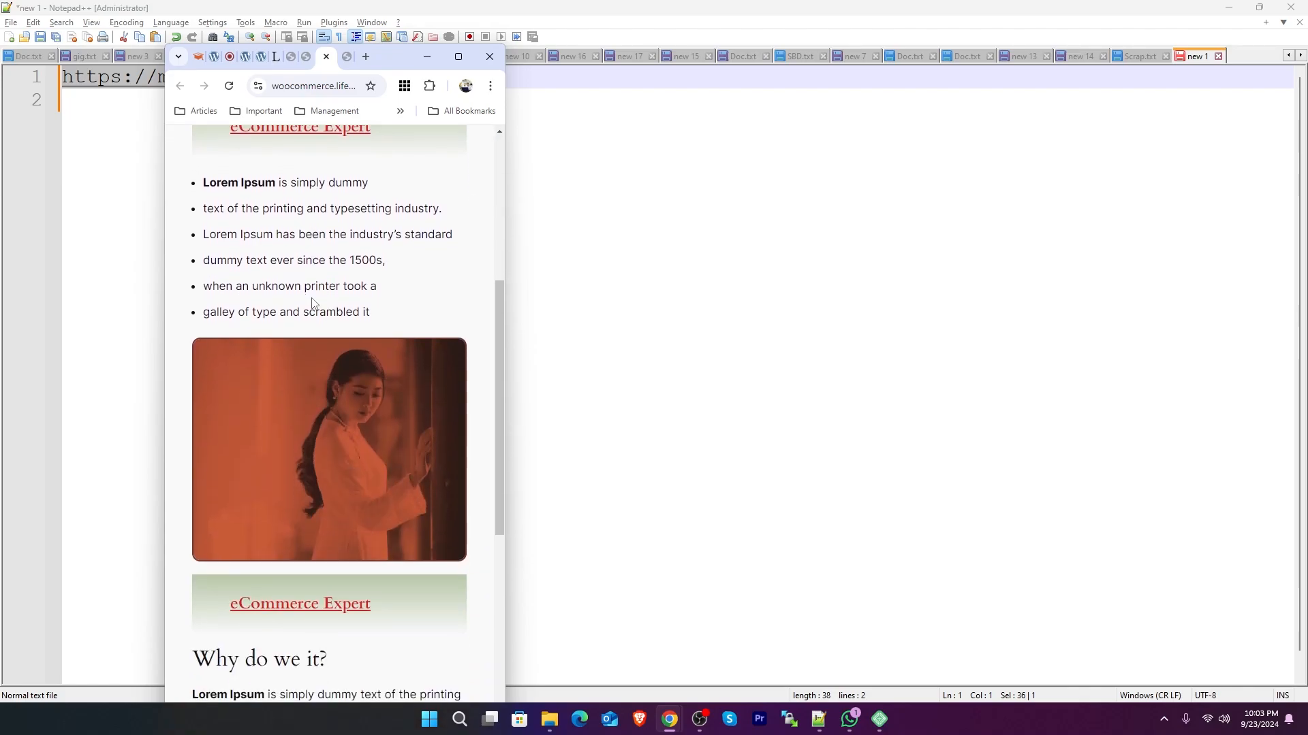
scroll(314, 299, down, 3)
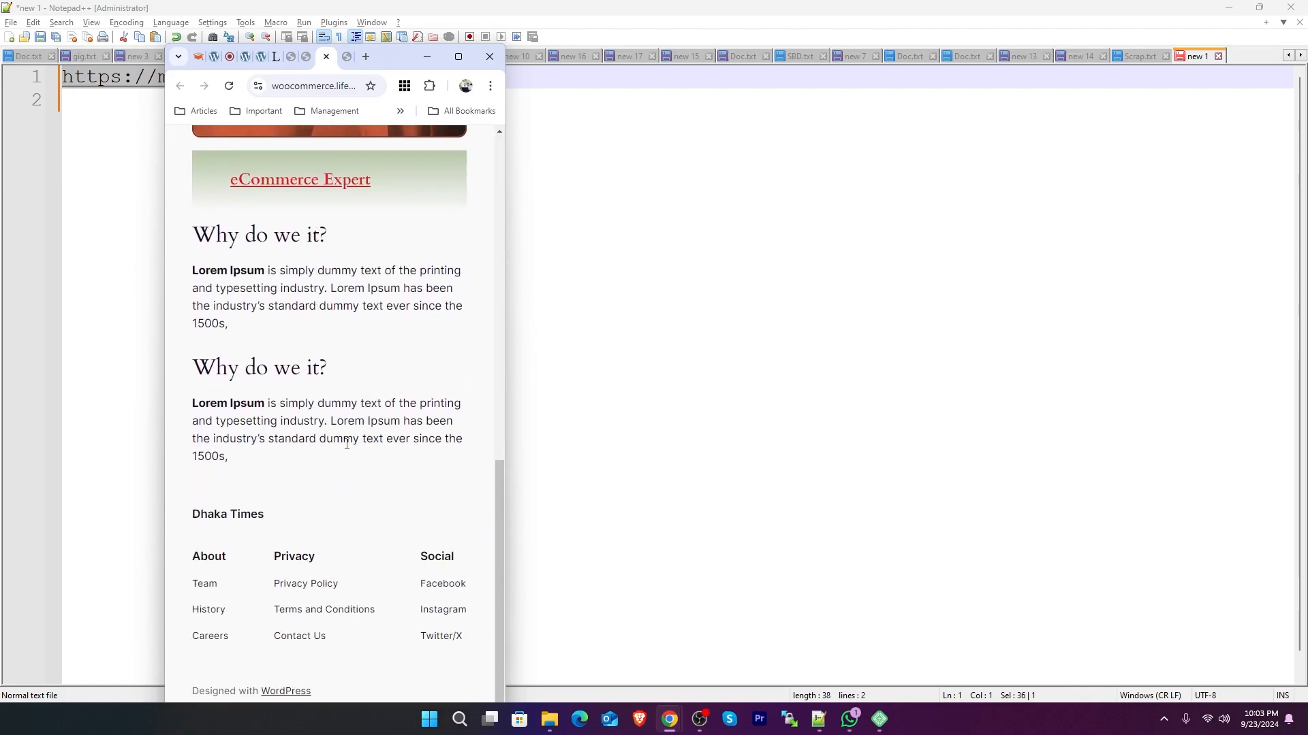
drag(242, 461, 190, 369)
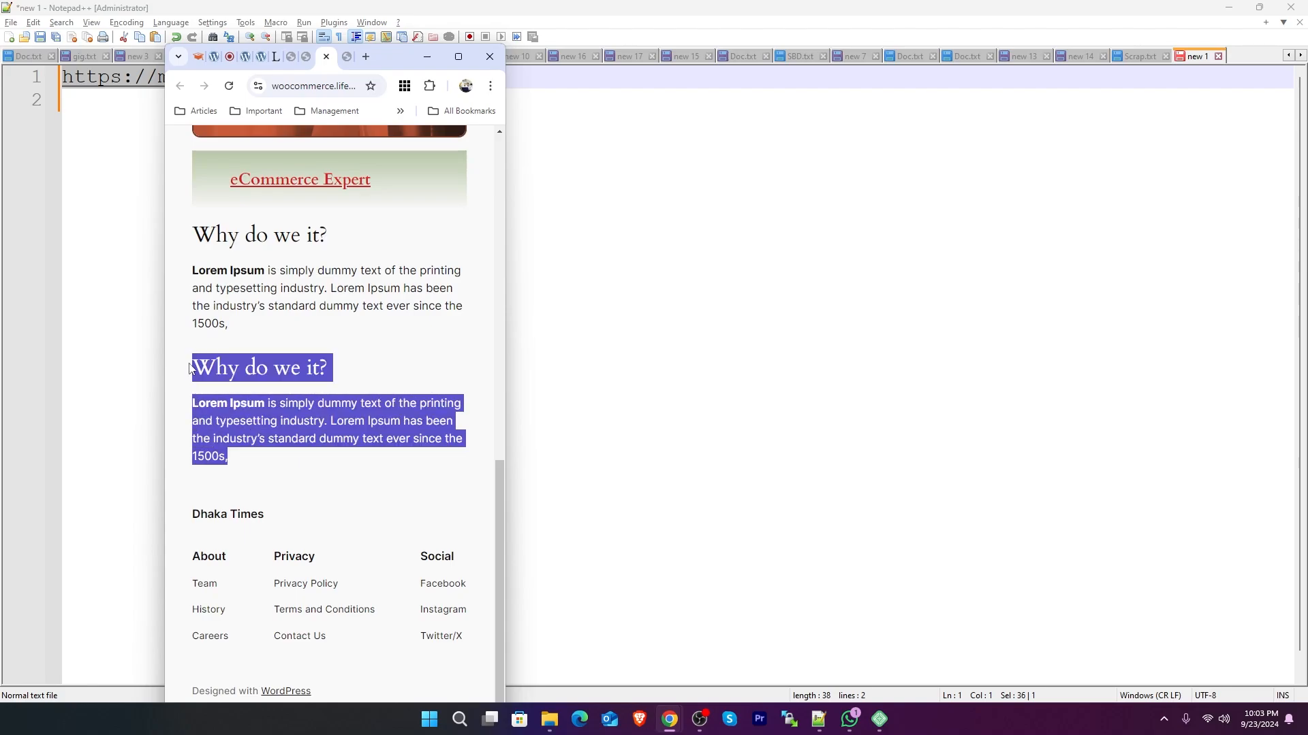
click(255, 338)
drag(202, 235, 296, 329)
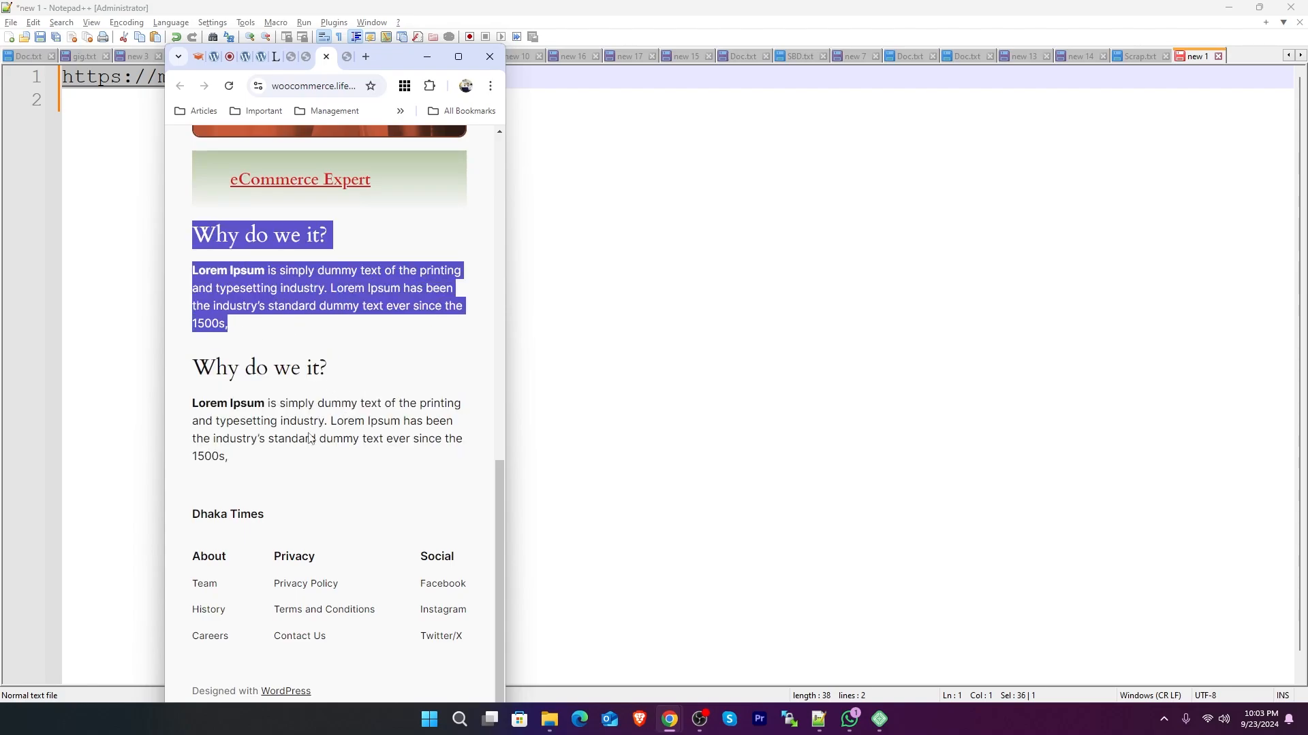
drag(197, 366, 270, 464)
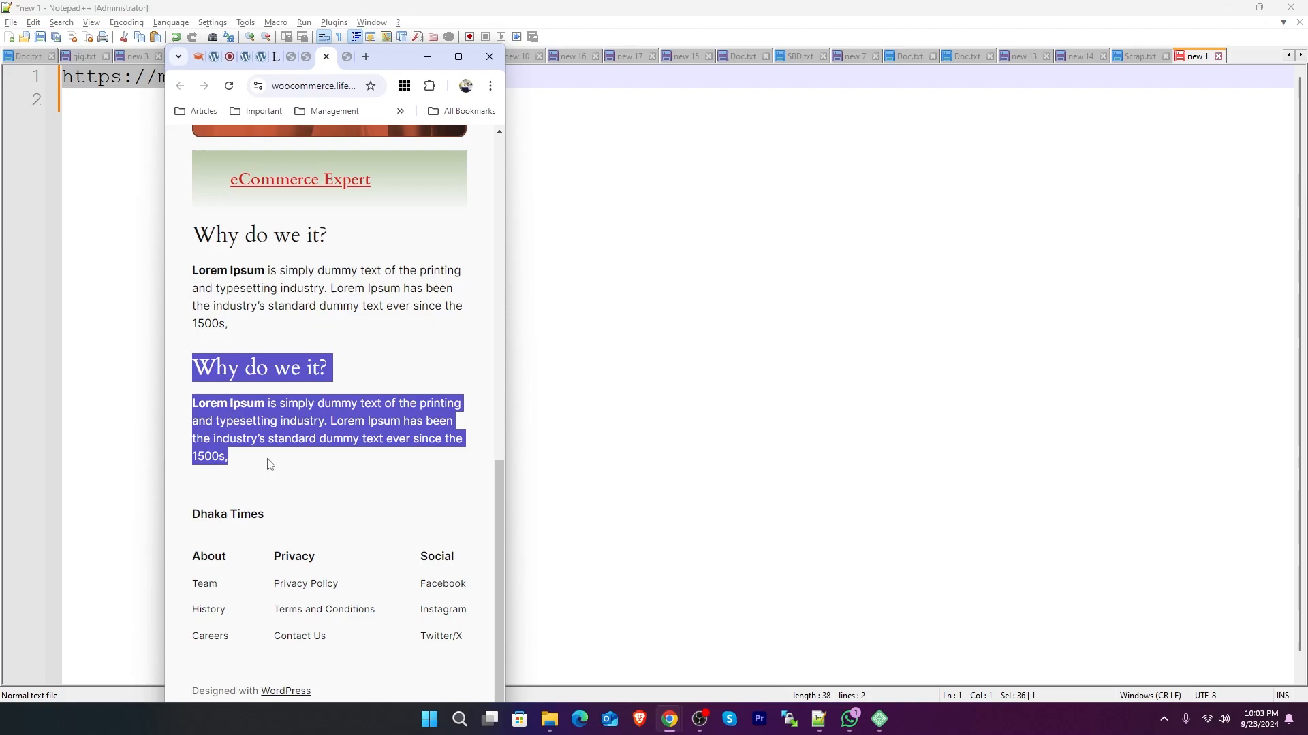
scroll(273, 453, up, 5)
scroll(312, 423, down, 4)
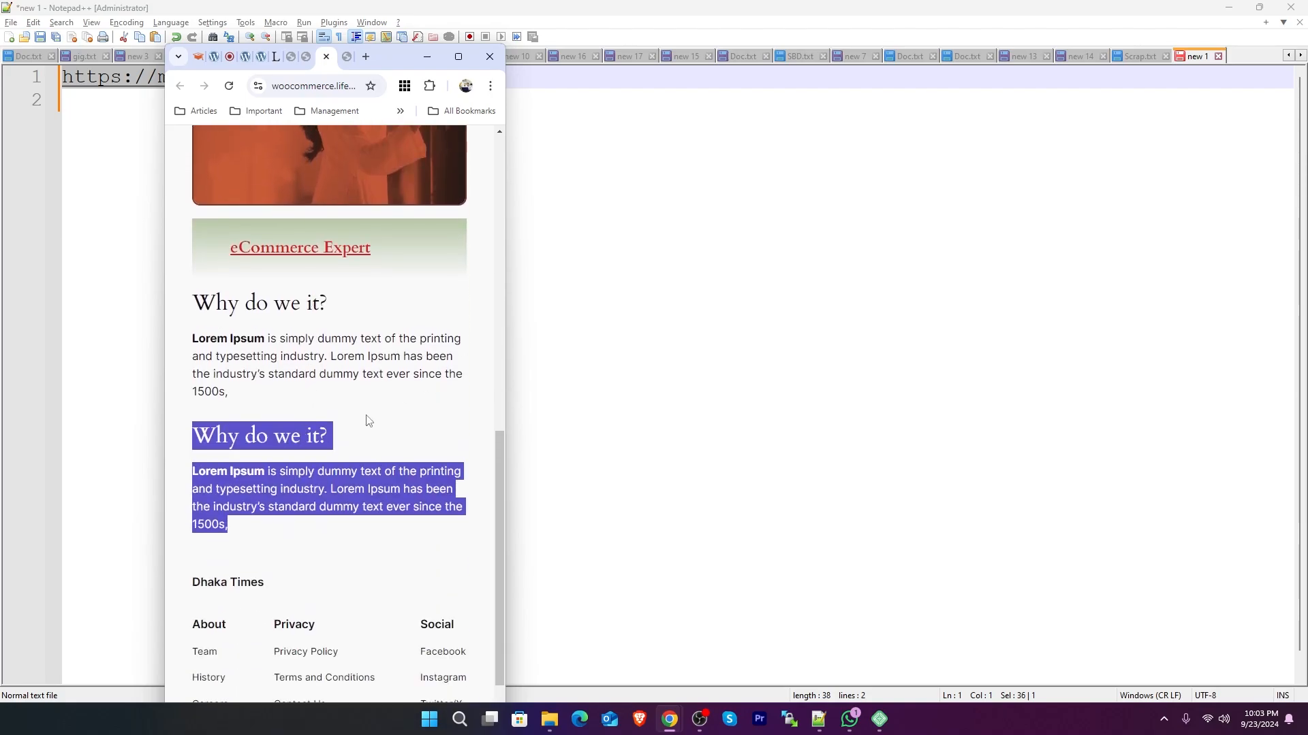
scroll(366, 420, up, 10)
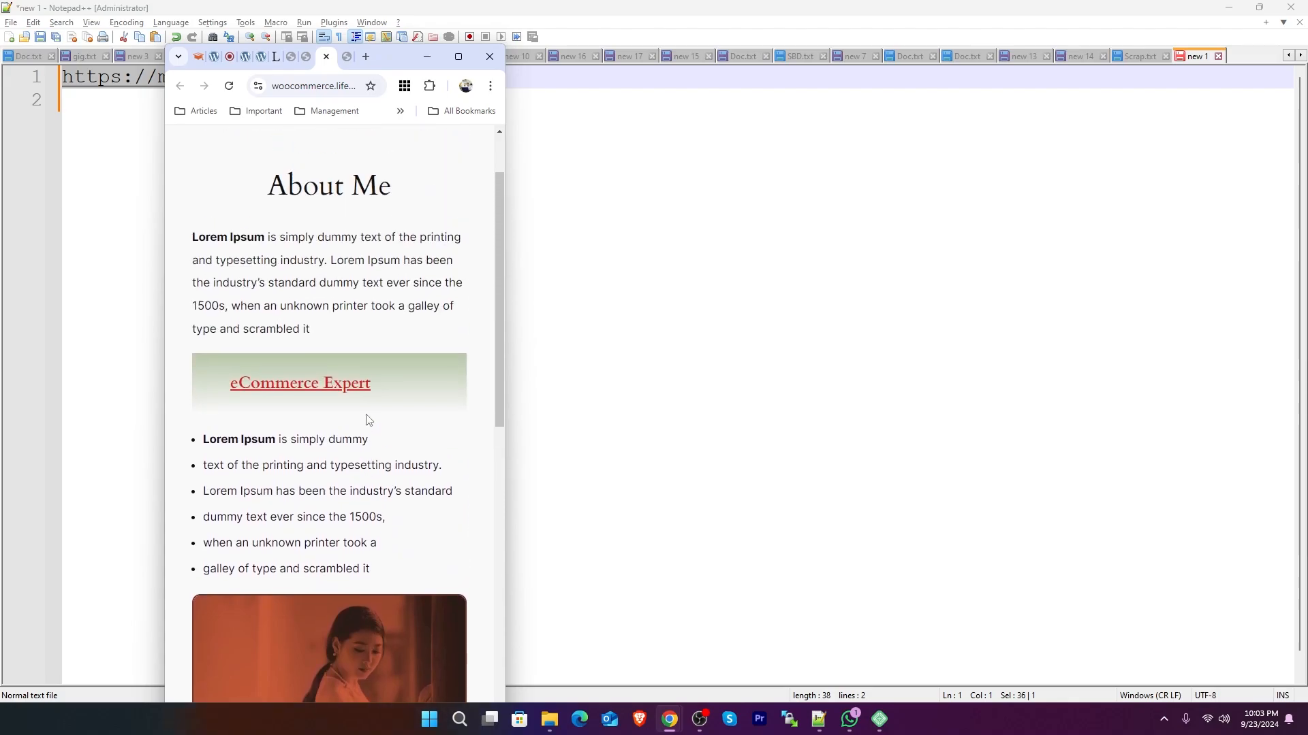
click(458, 57)
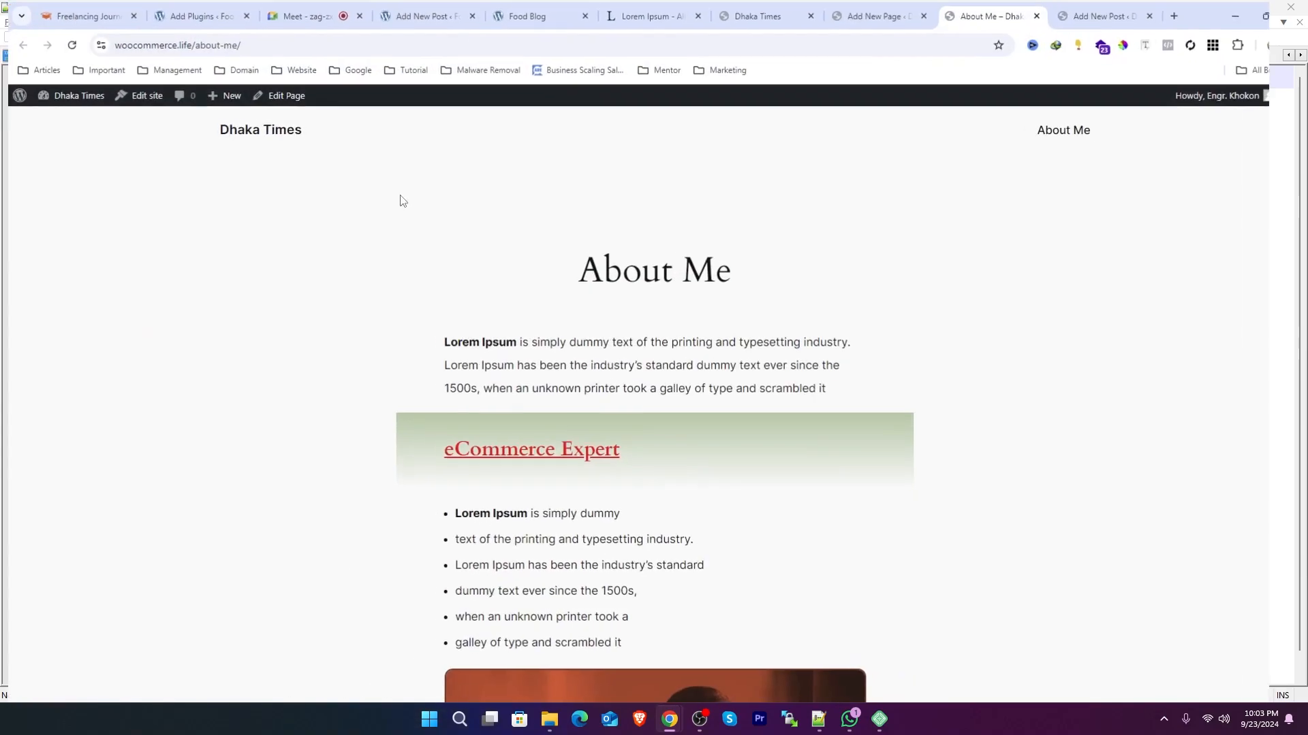
scroll(834, 427, down, 5)
scroll(579, 240, down, 8)
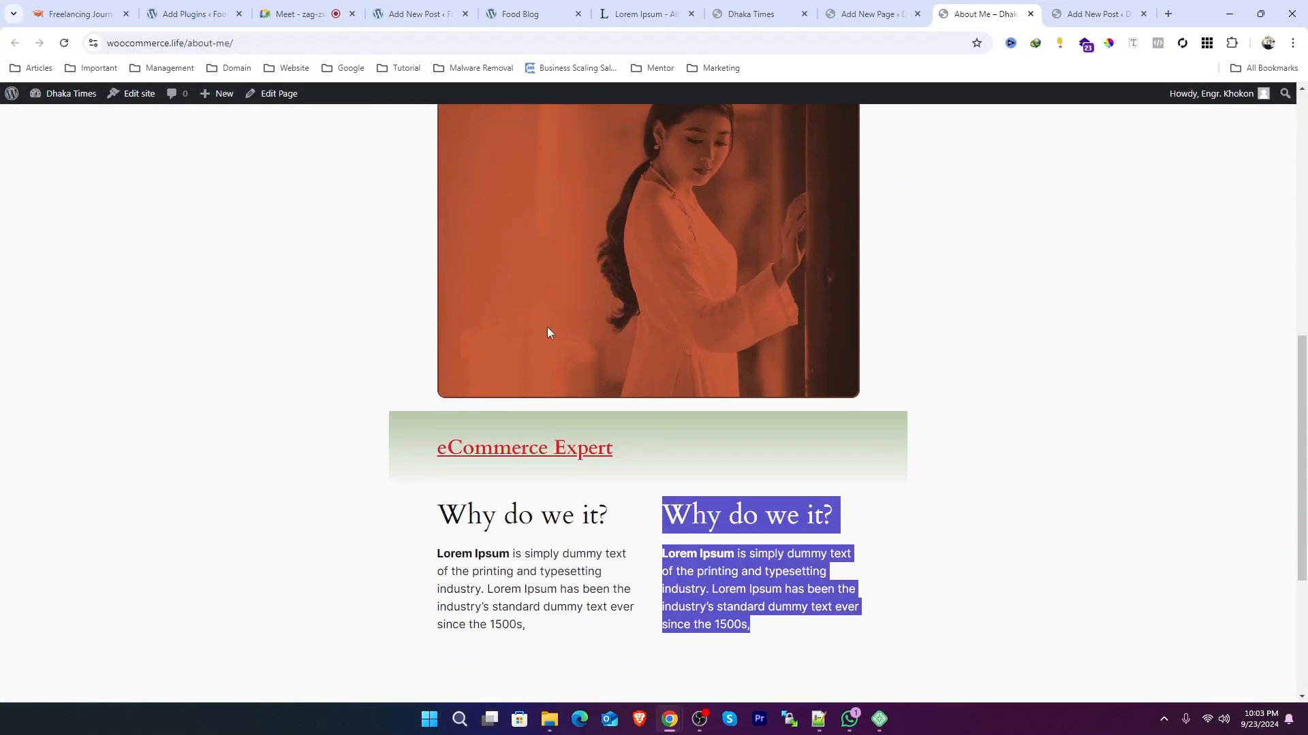
Step: Return to the editor and browse the available blocks in the block inserter
click(866, 14)
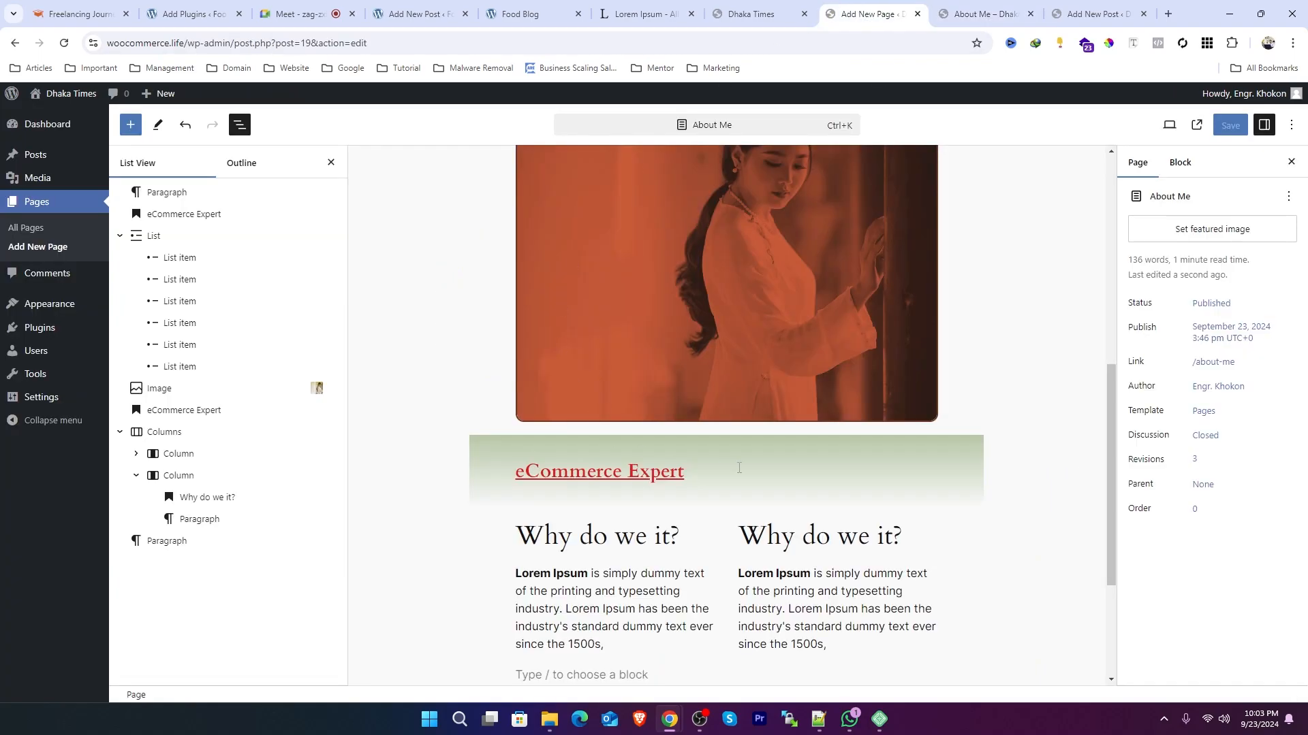
click(239, 126)
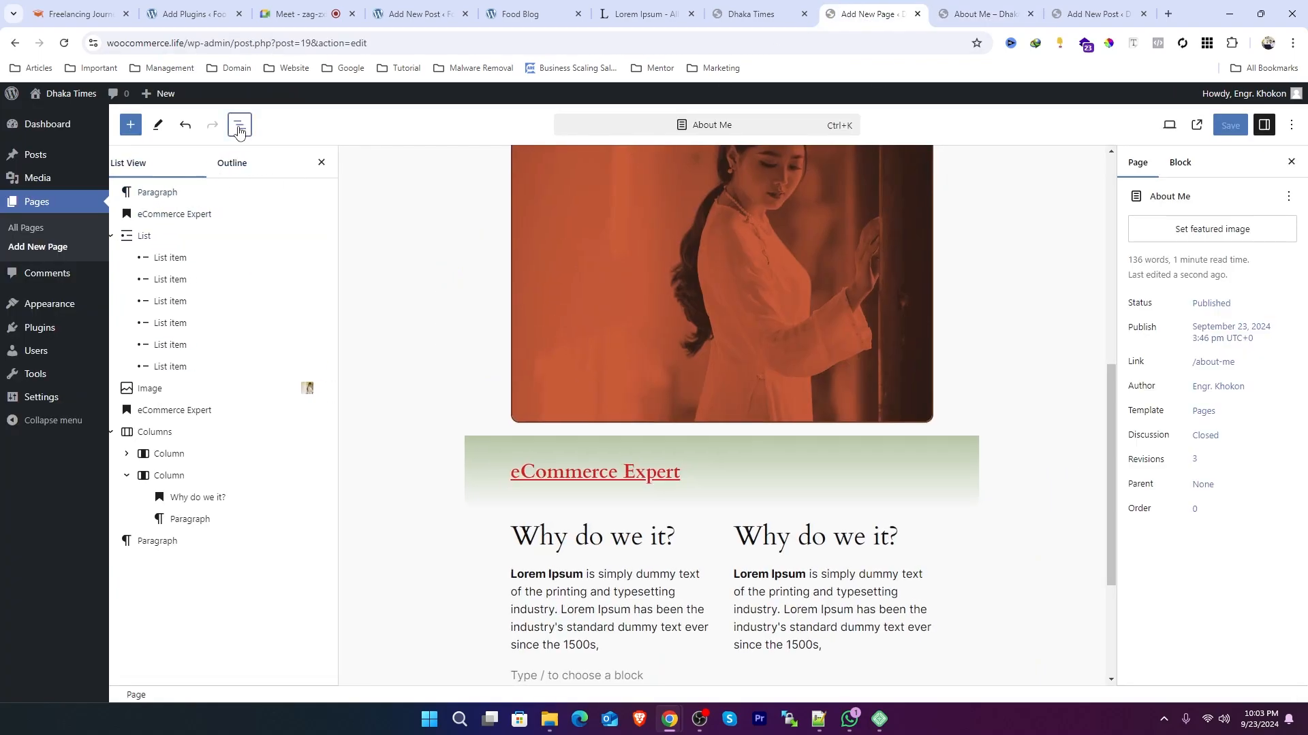
click(238, 126)
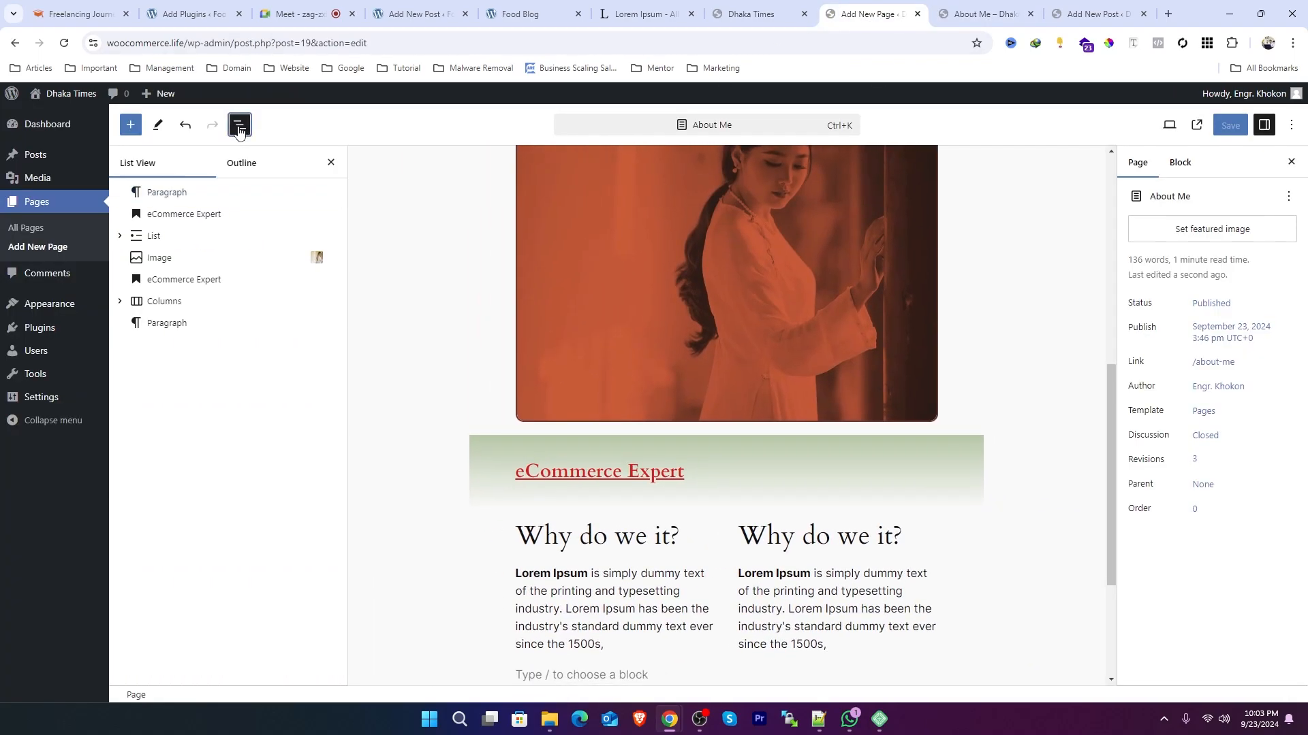
click(239, 126)
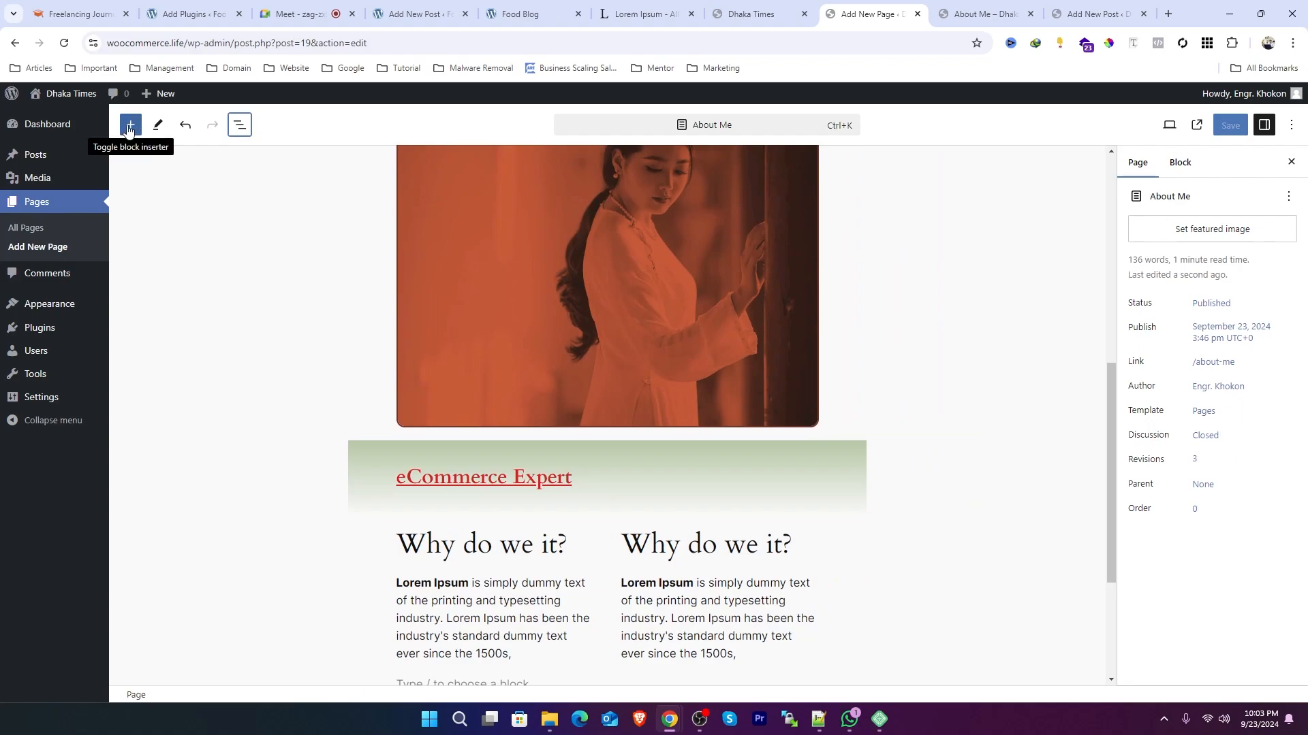
click(130, 126)
scroll(194, 494, down, 20)
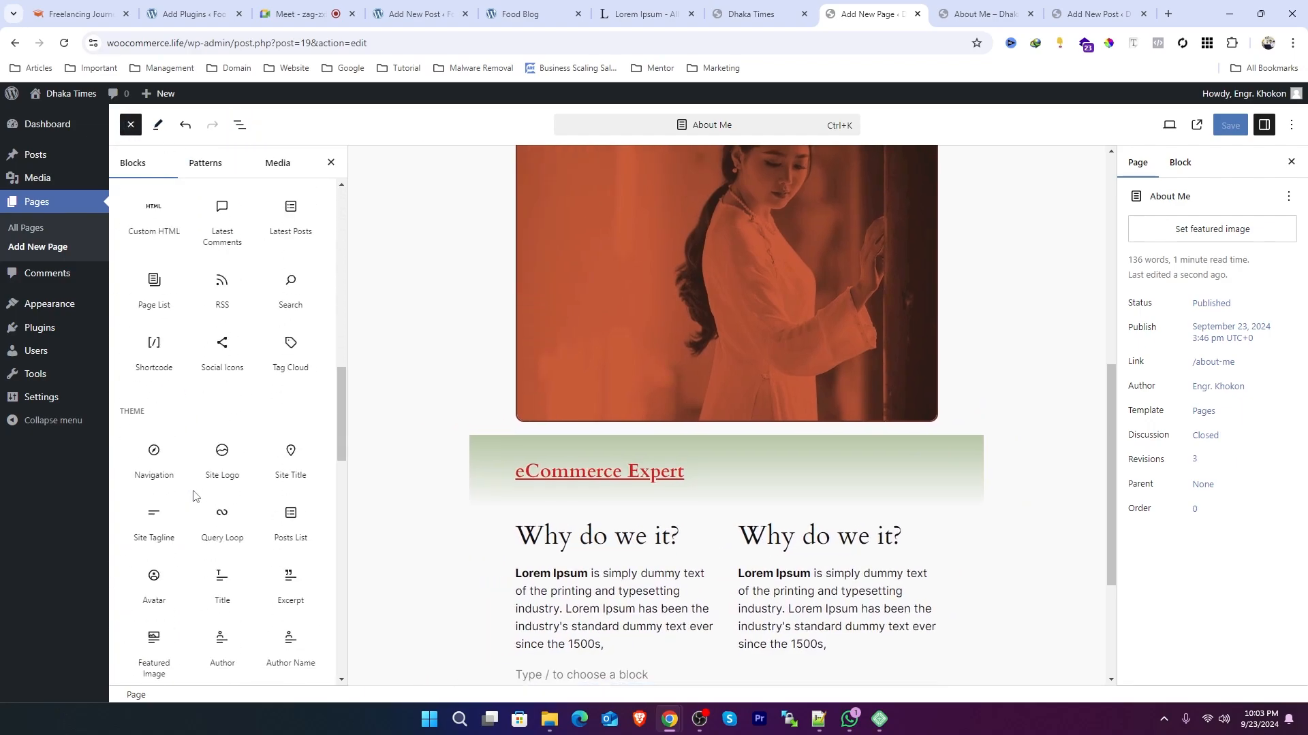
scroll(195, 497, up, 10)
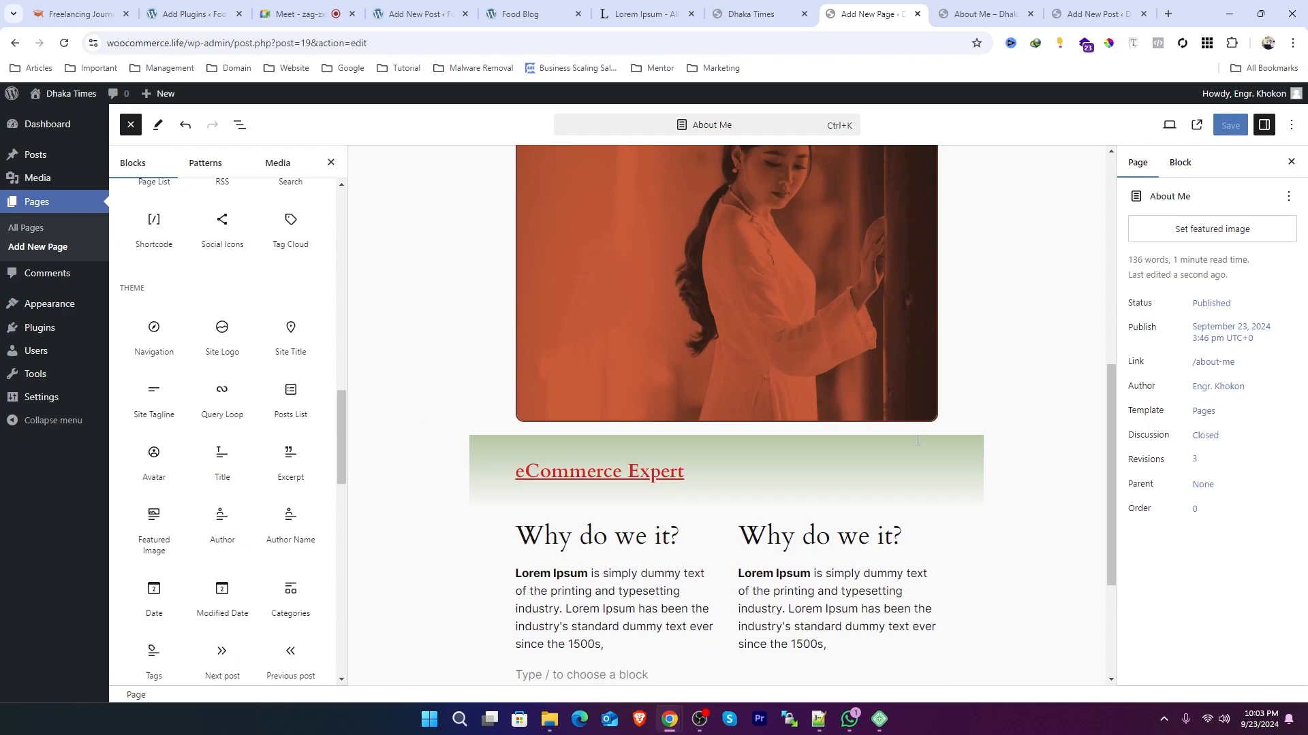
scroll(706, 409, down, 3)
click(589, 462)
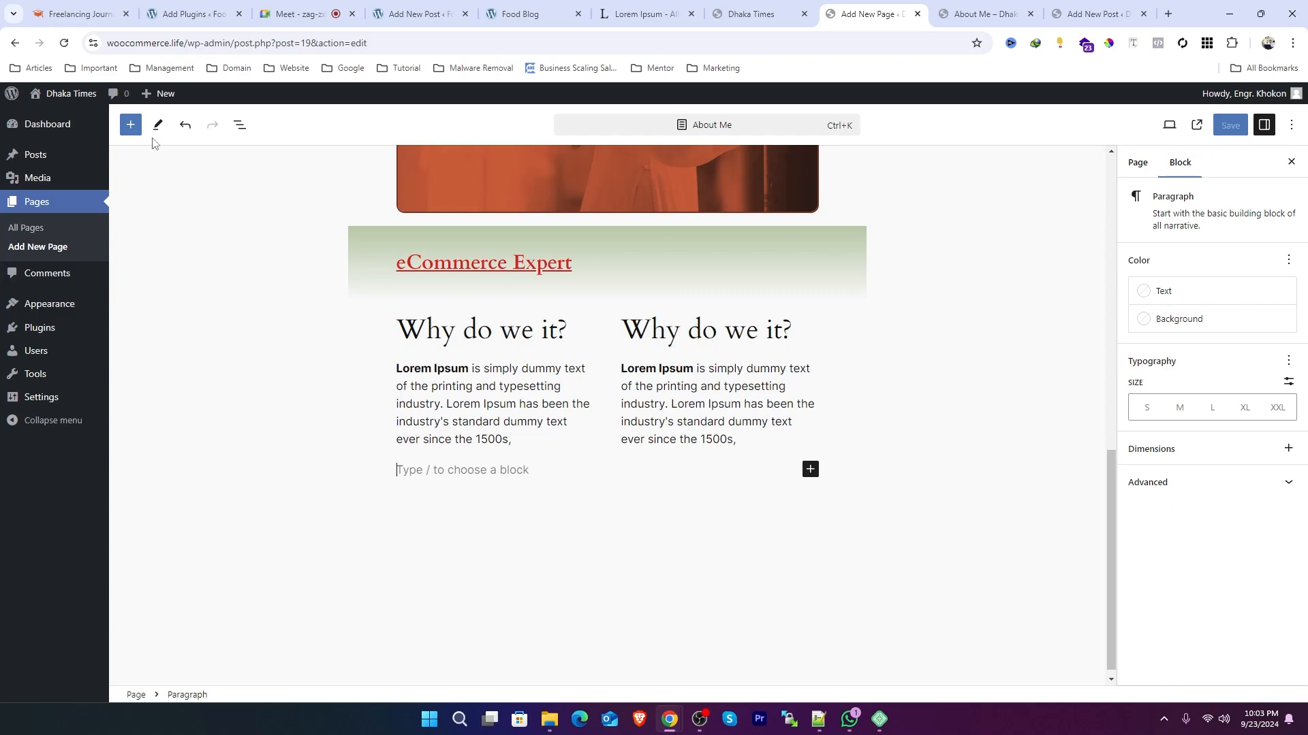
Step: Duplicate the 'eCommerce Expert' heading and move the copy to the end of the page
click(239, 125)
click(176, 280)
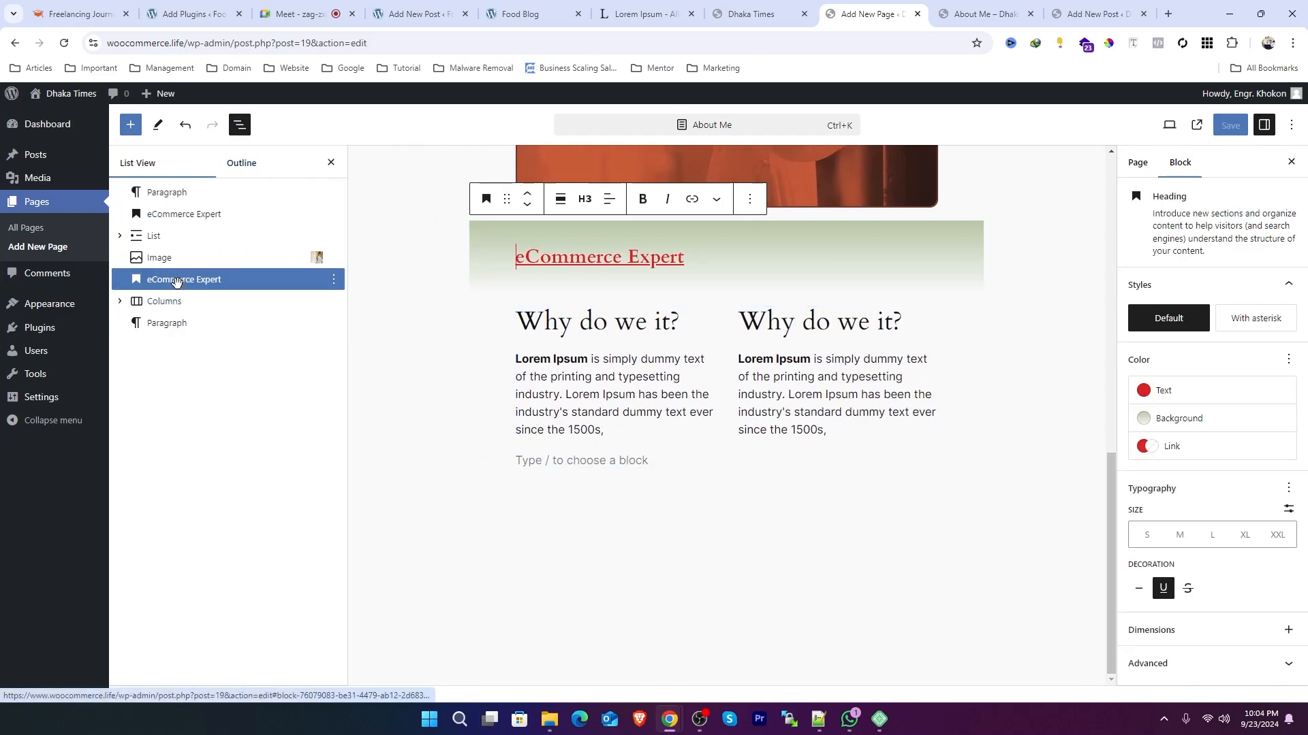
click(333, 280)
click(347, 337)
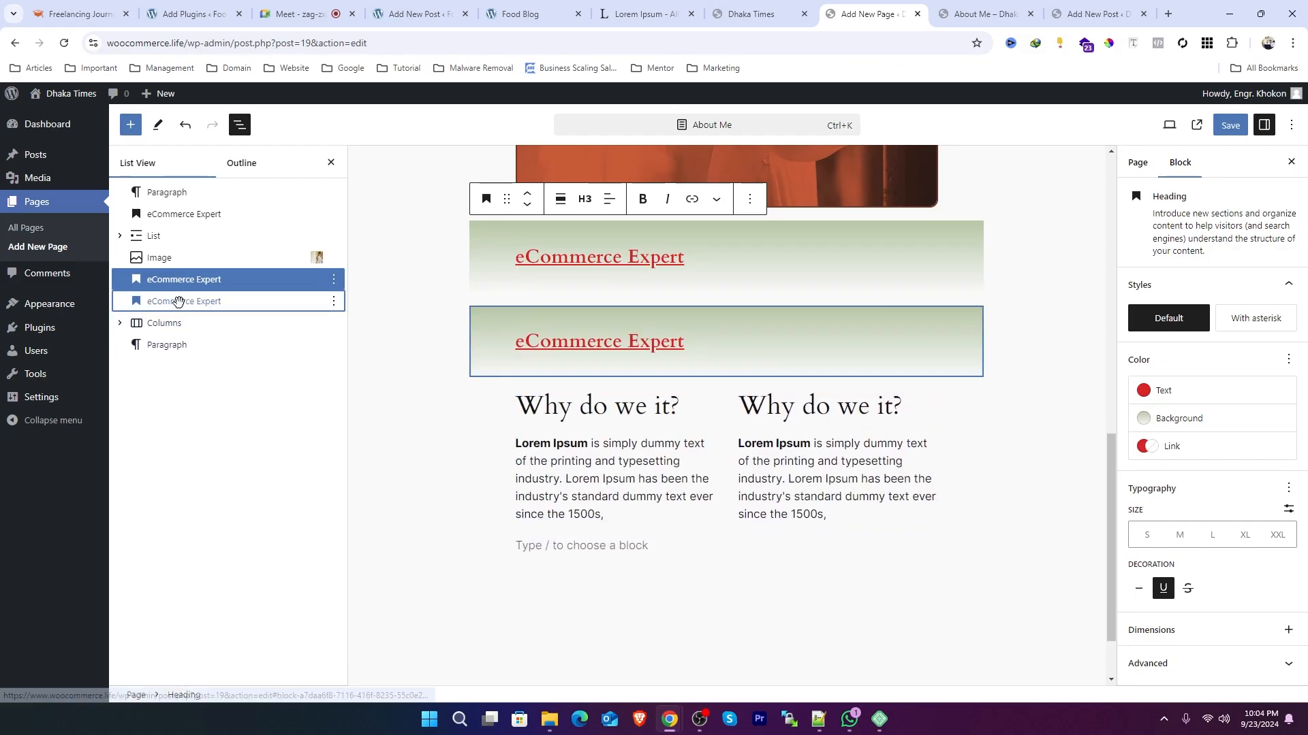
drag(179, 301, 174, 357)
Step: Change the copied heading's text to Video
click(587, 518)
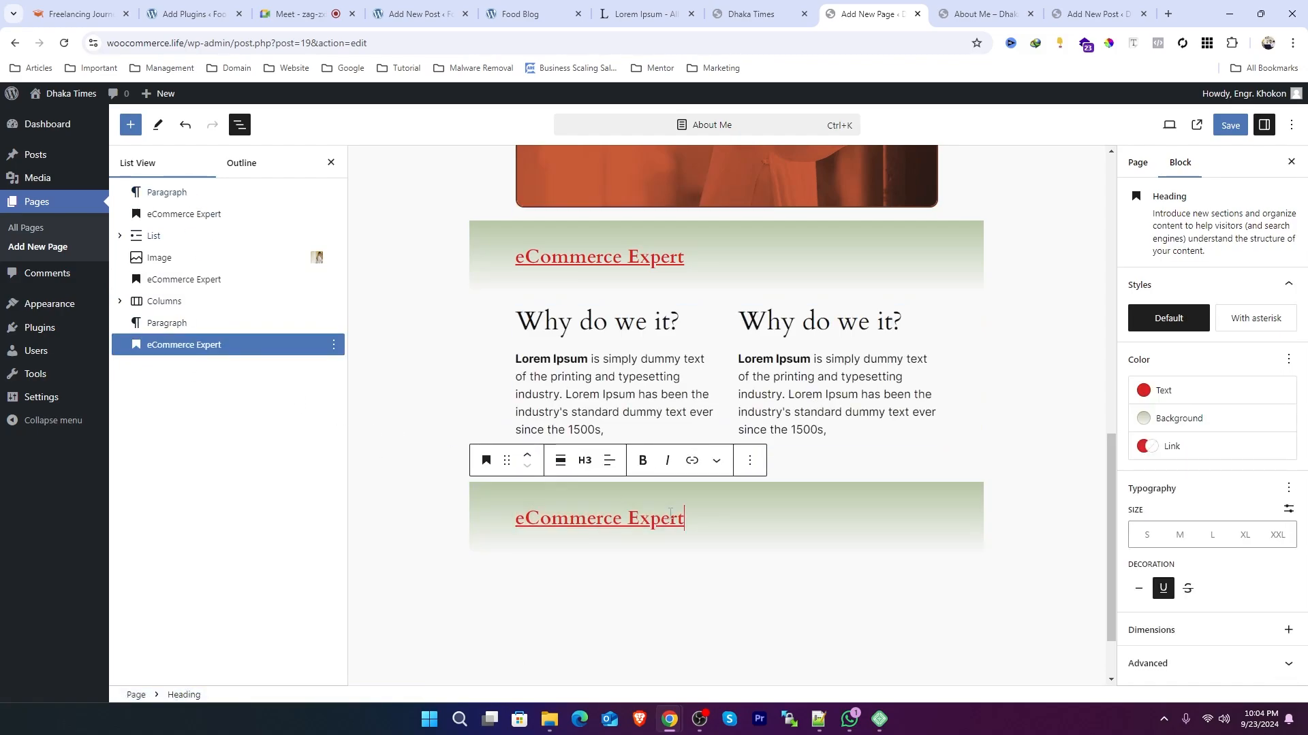
triple_click(670, 517)
text(Video)
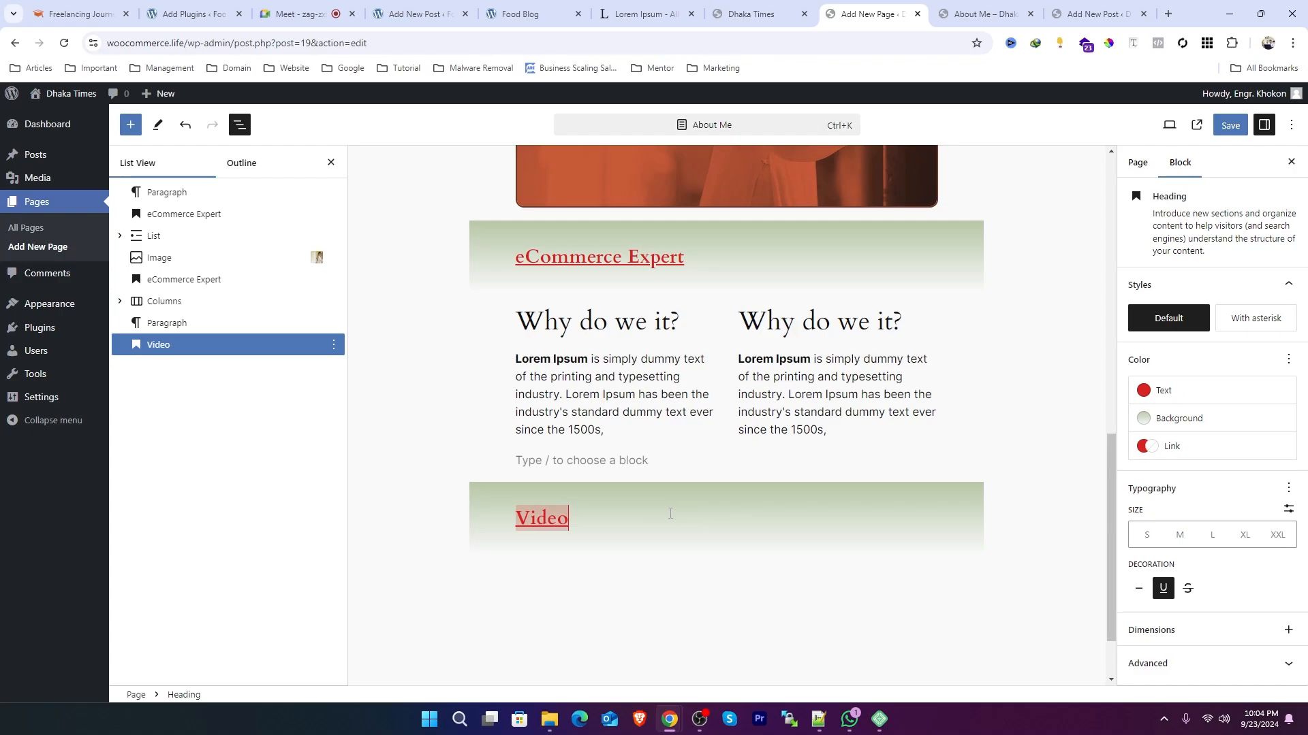
Step: Rename the heading above the Columns block as Column
click(614, 259)
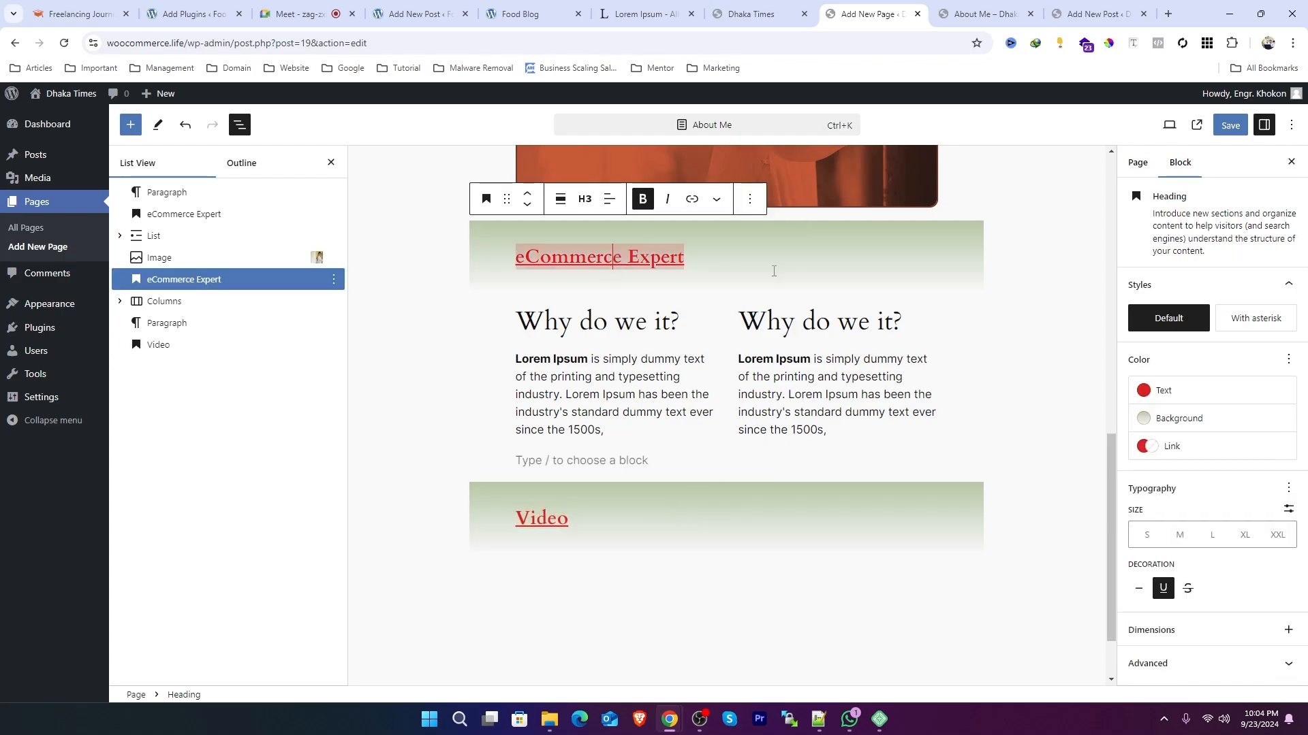
key(ctrl+a)
text(Col)
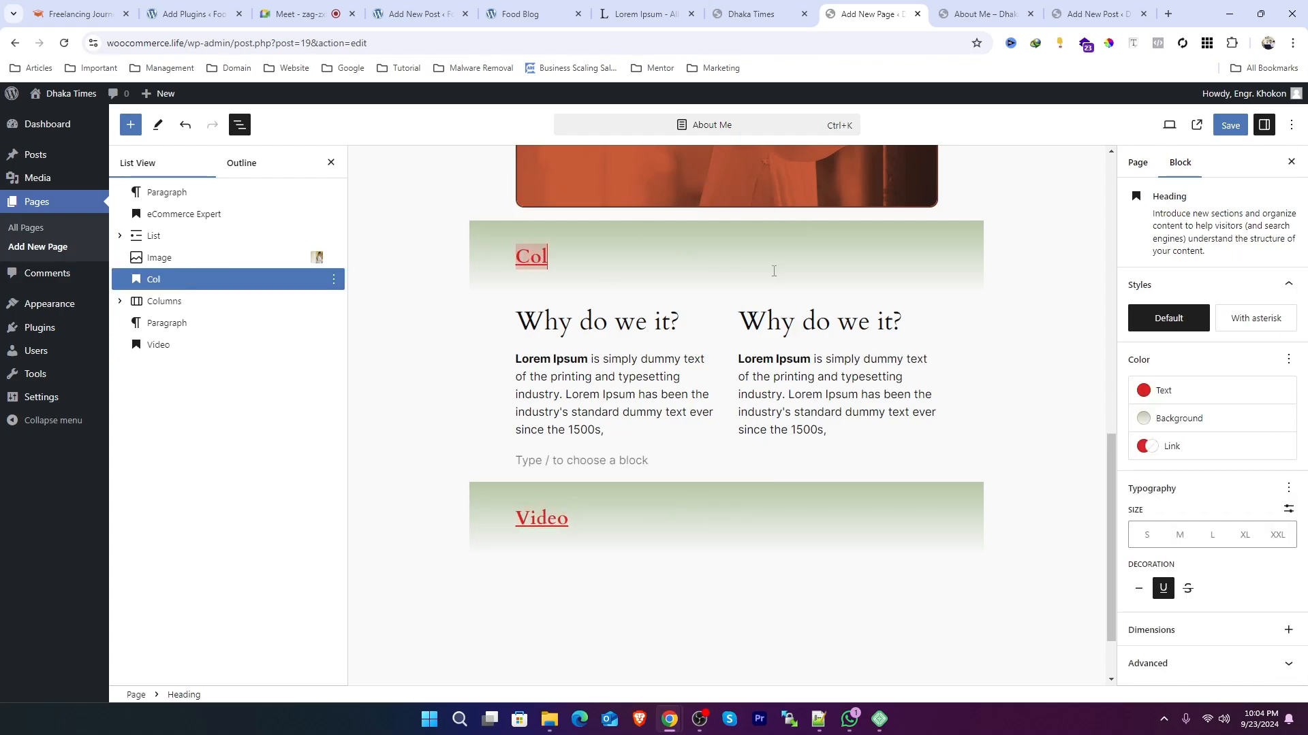
text(umn)
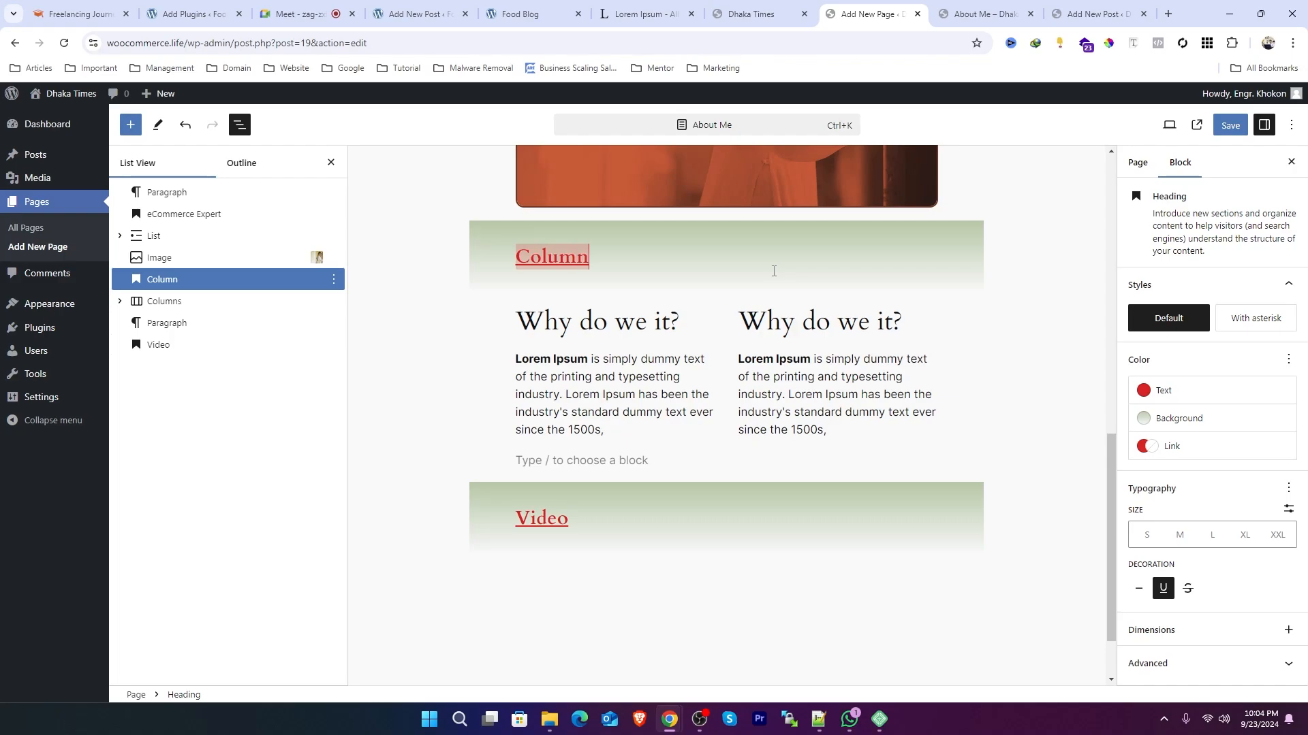
click(683, 368)
scroll(801, 417, up, 8)
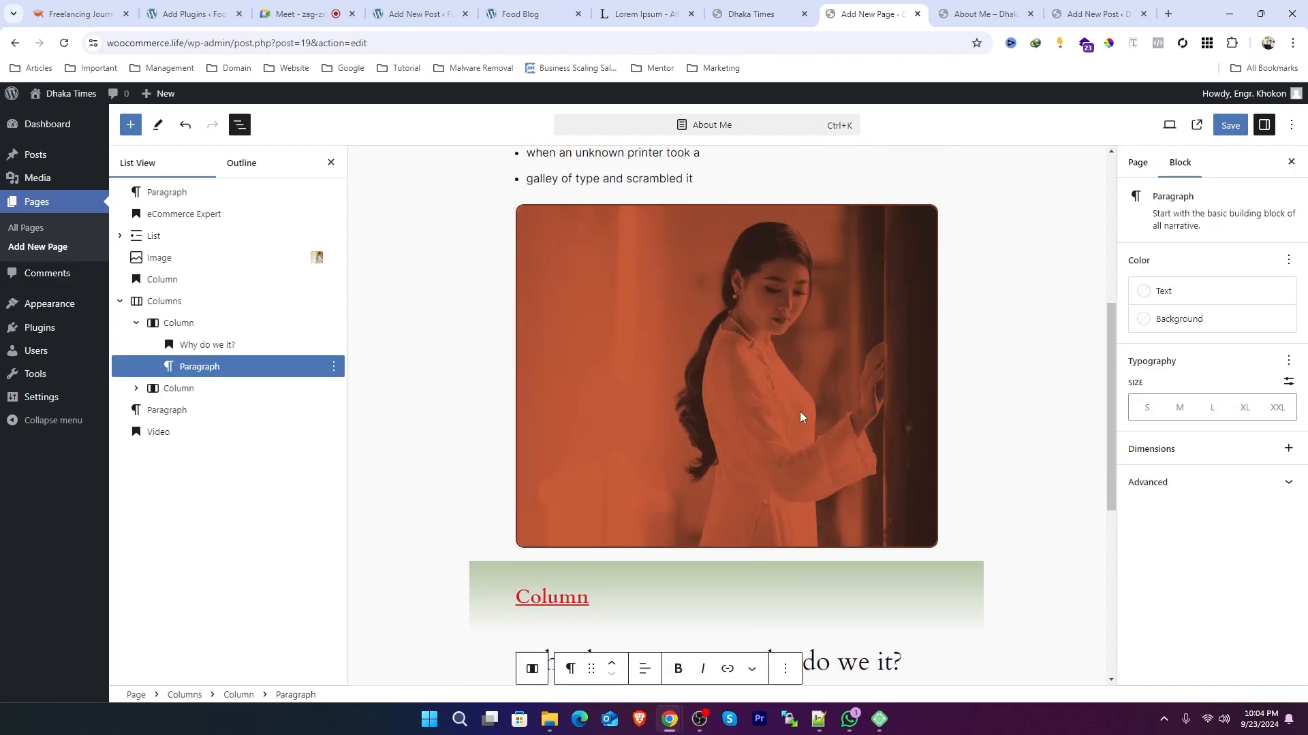
Step: Rename the 'eCommerce Expert' heading at the top of the page as List
scroll(590, 358, up, 3)
click(594, 373)
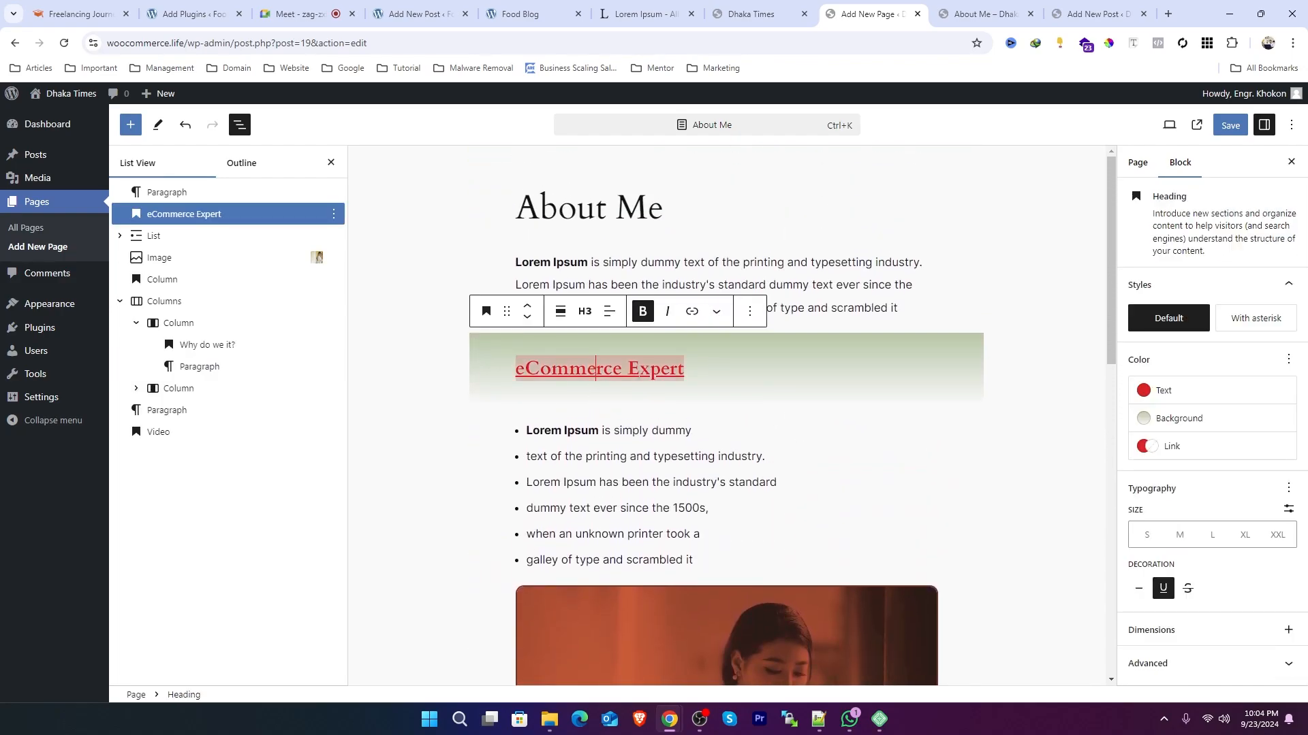
triple_click(595, 373)
text(Lis)
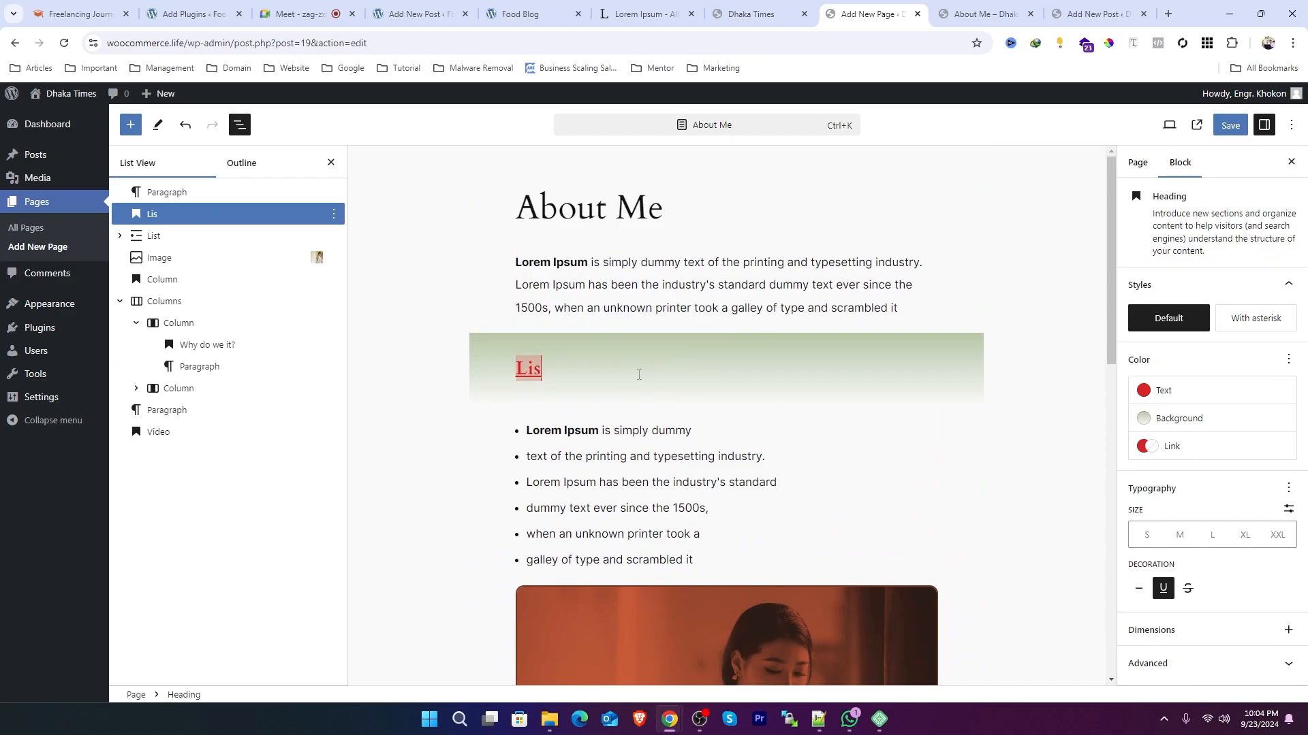
text(t)
Step: Select the Video heading and search the block inserter for video blocks
click(798, 251)
scroll(943, 380, down, 10)
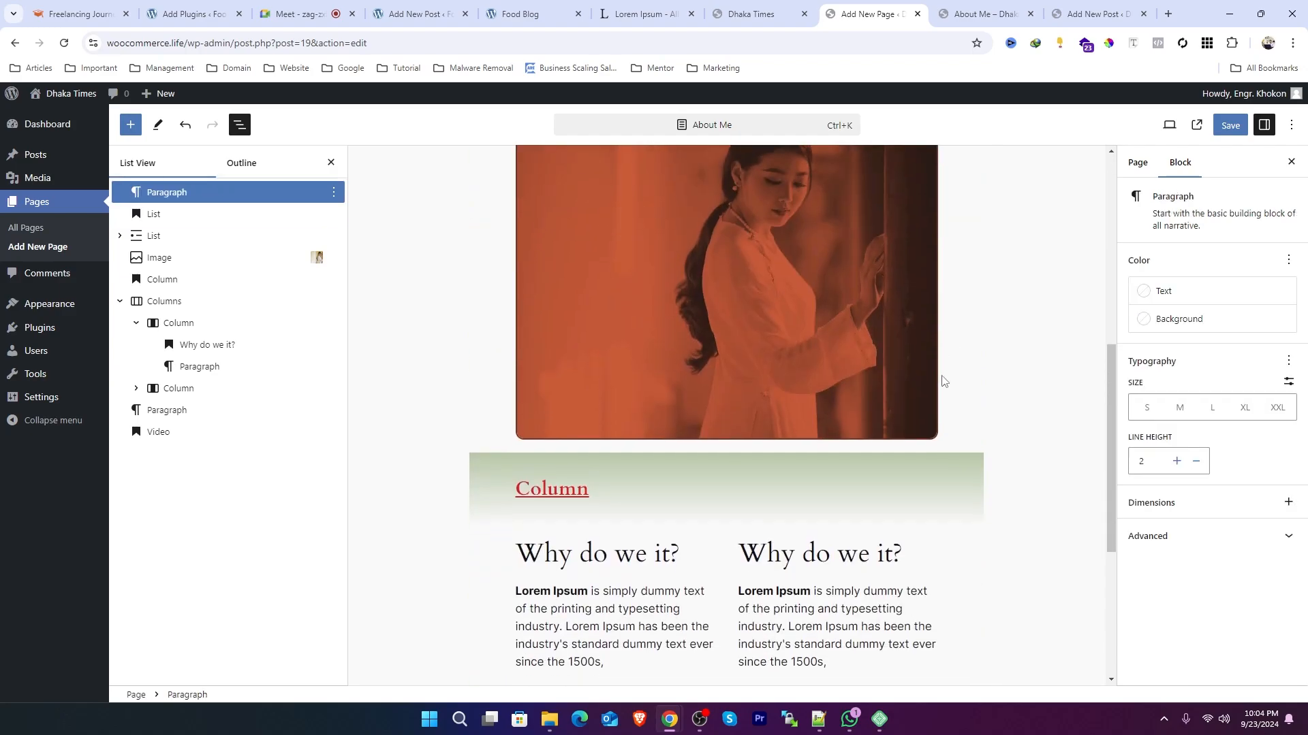
click(613, 444)
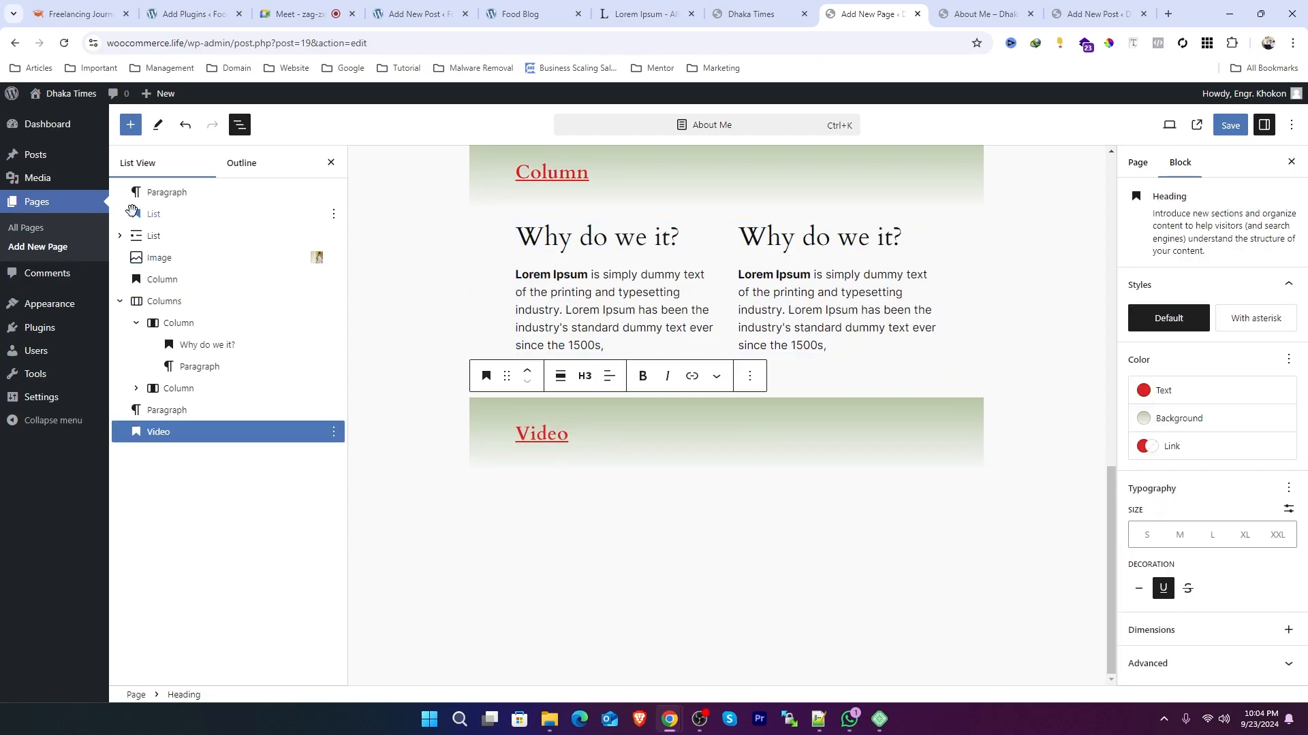
click(187, 432)
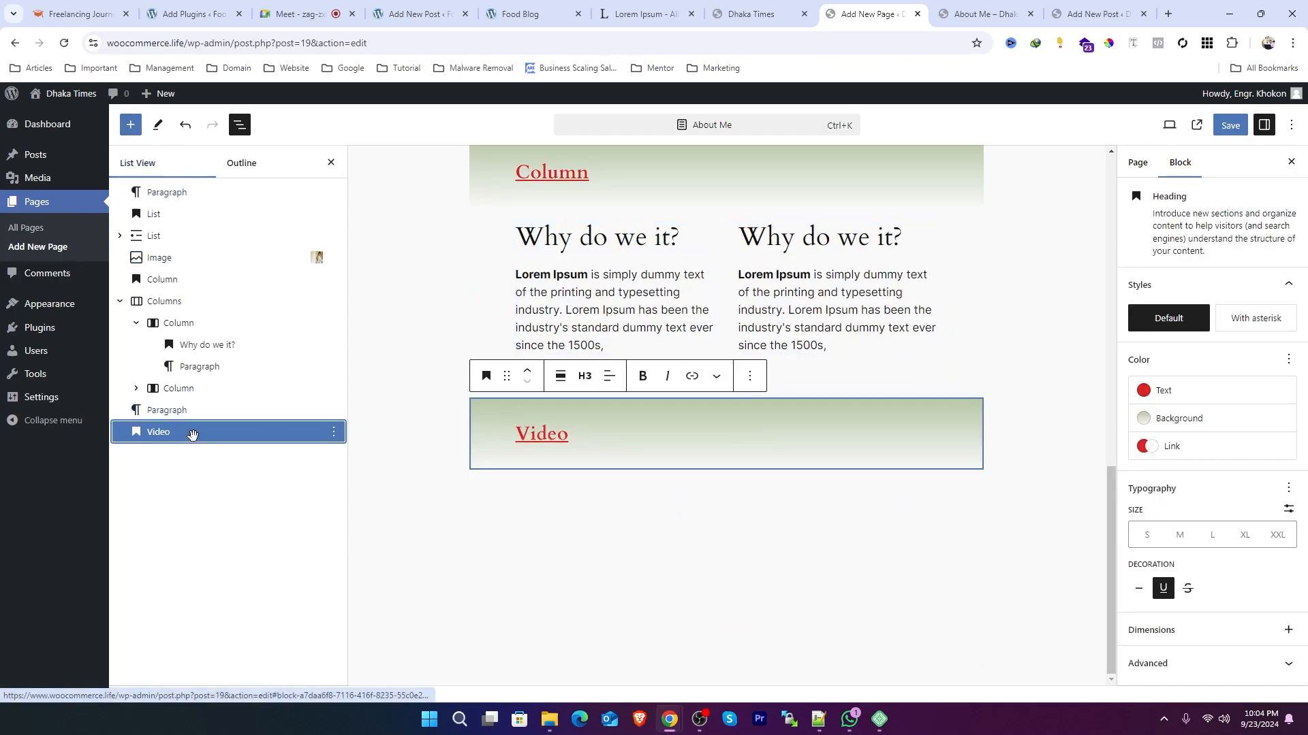
click(131, 126)
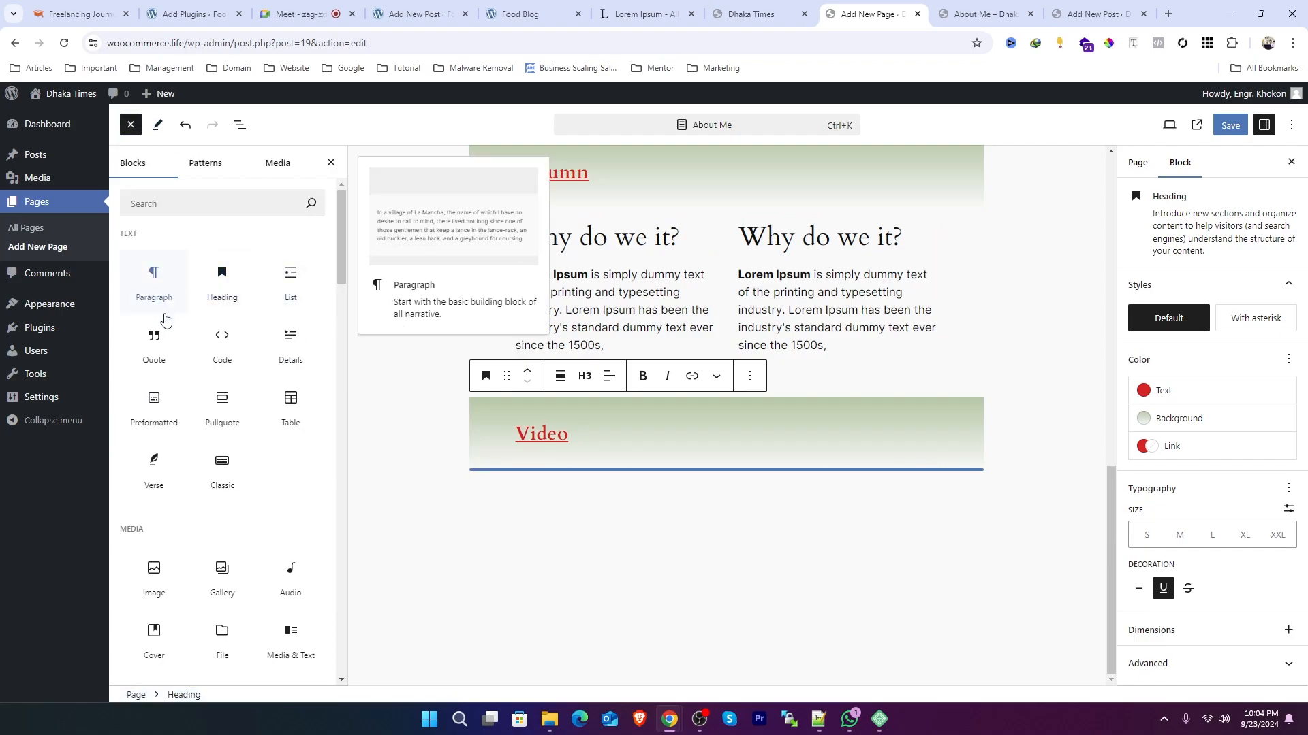
click(220, 212)
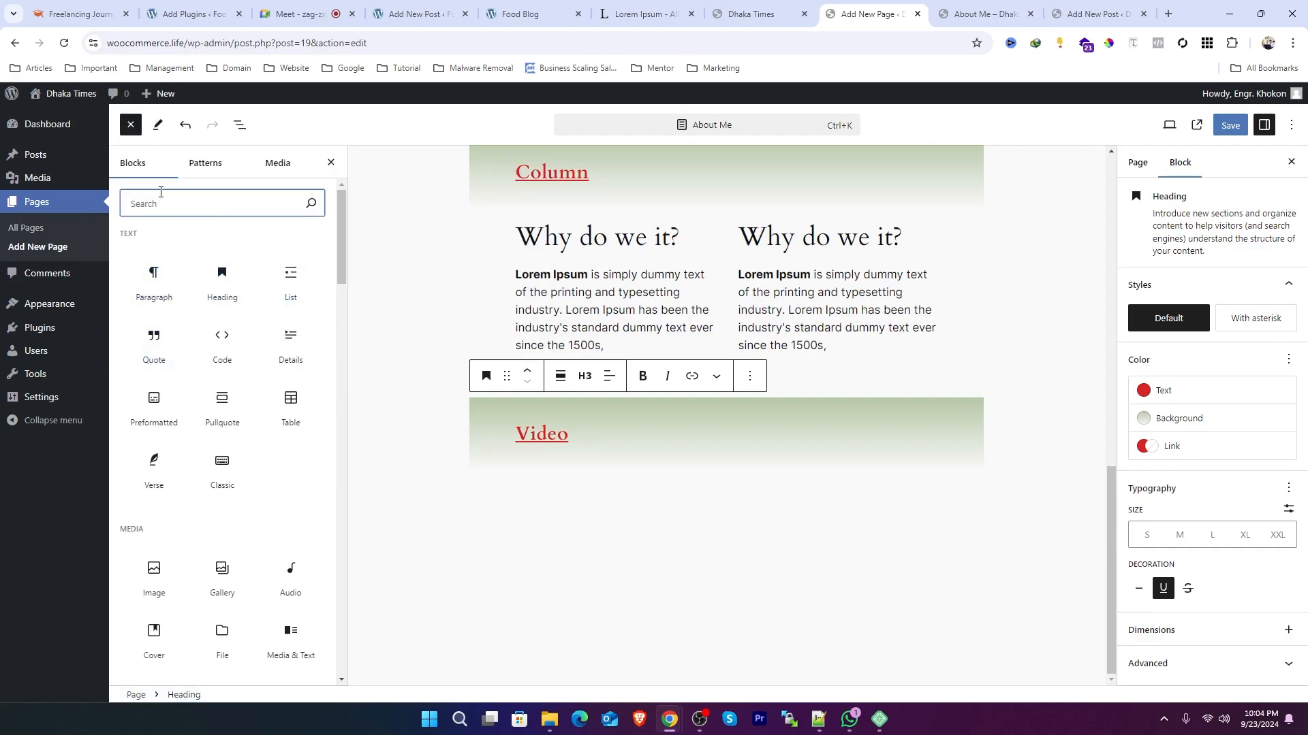
text(video)
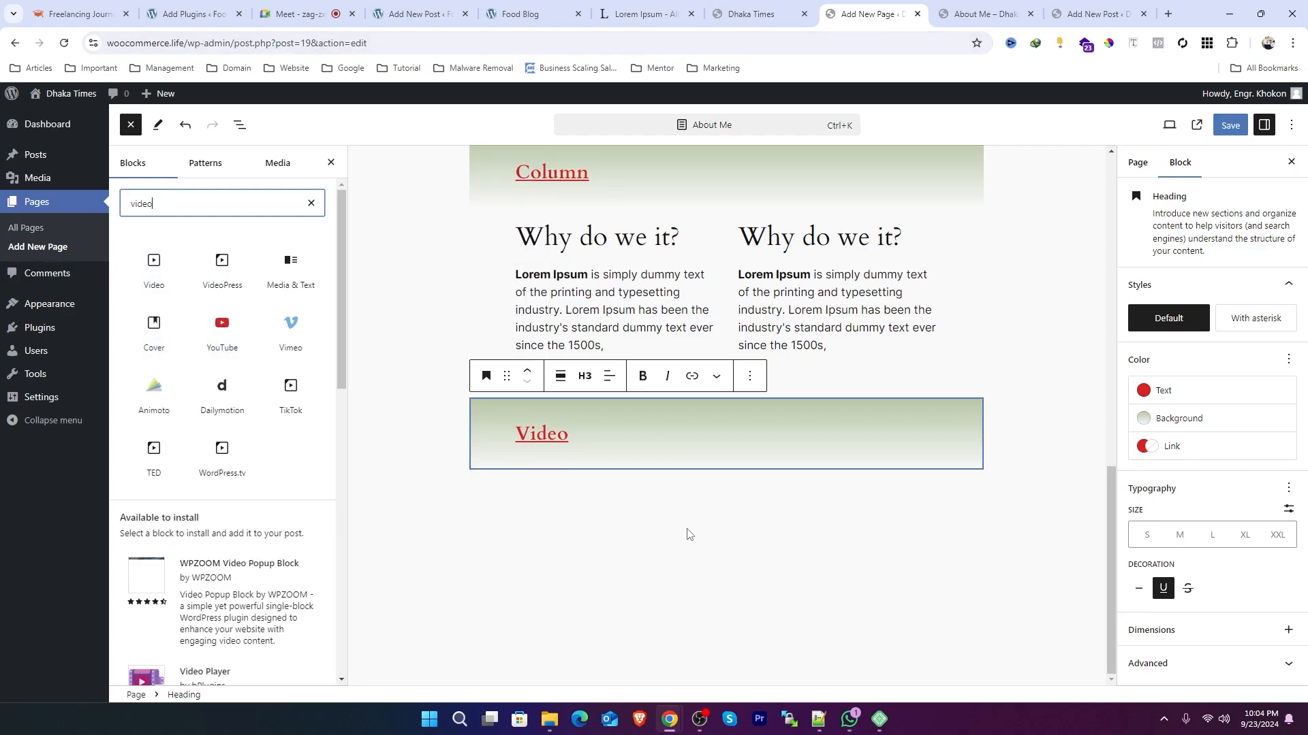
click(661, 517)
click(456, 508)
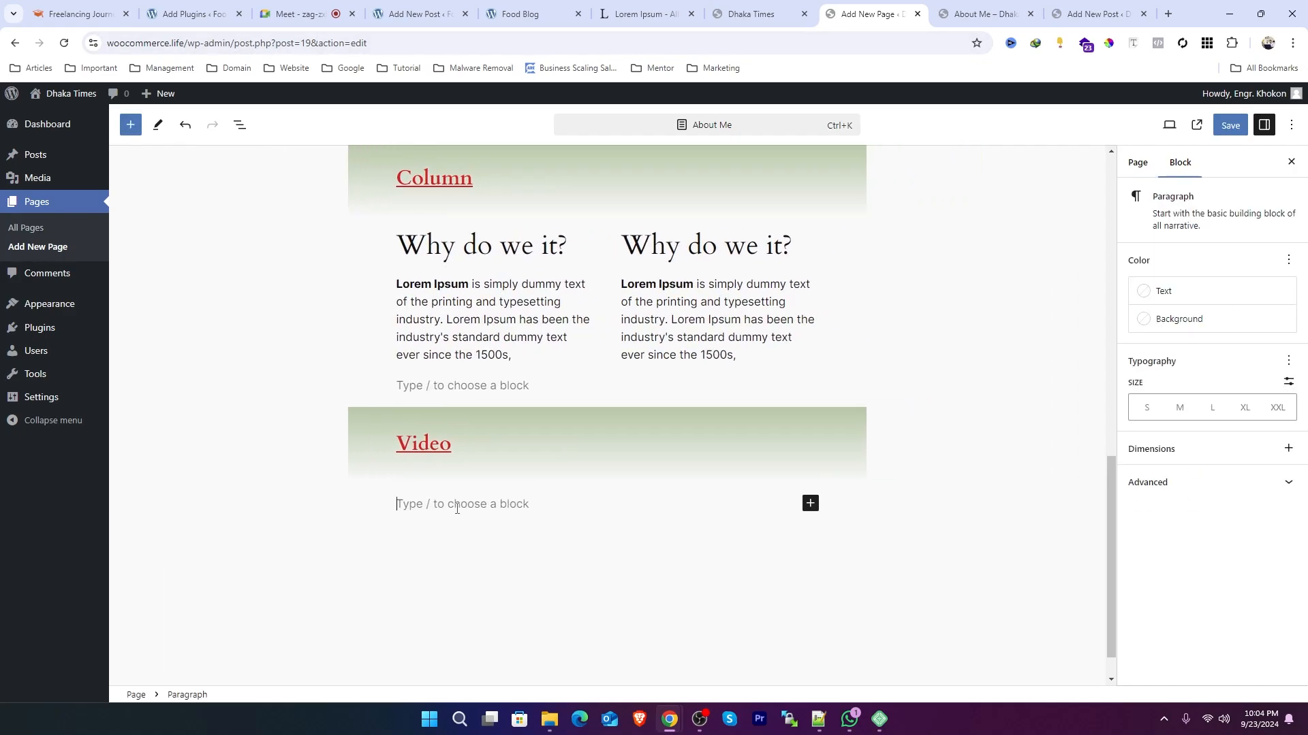
text(/)
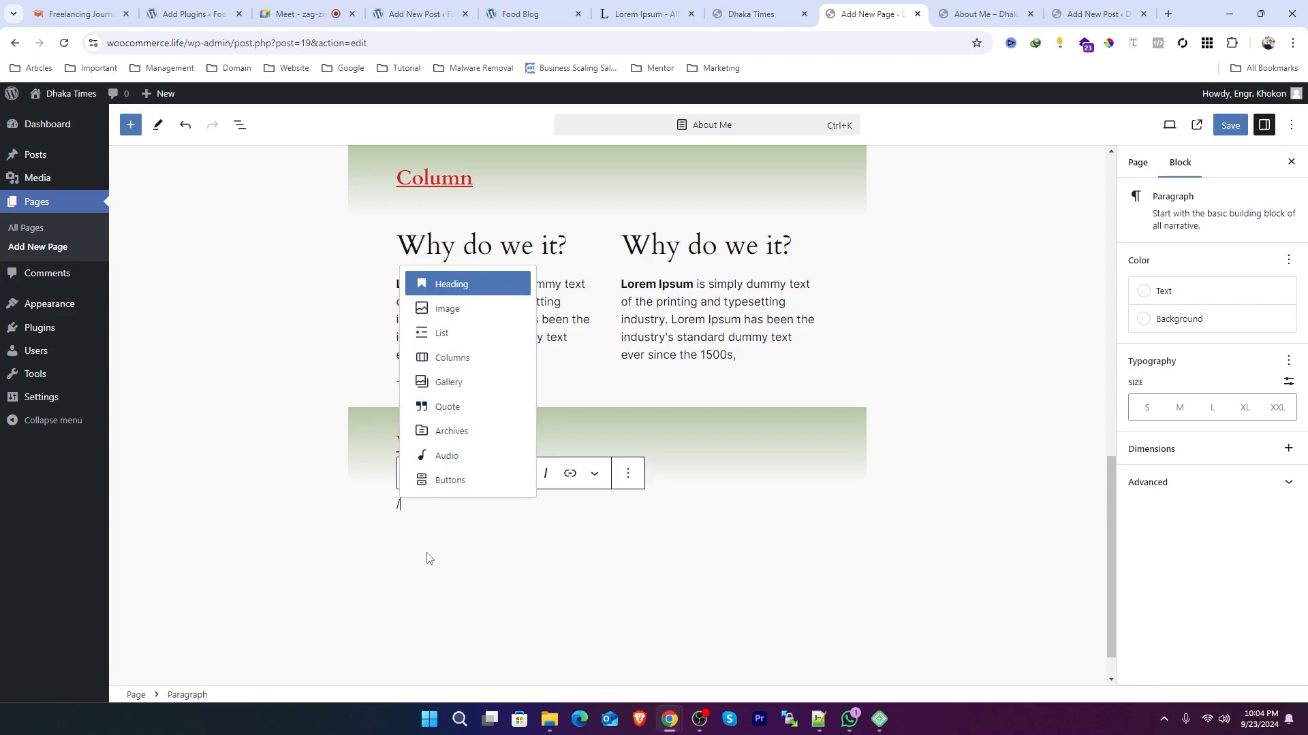
text(vide)
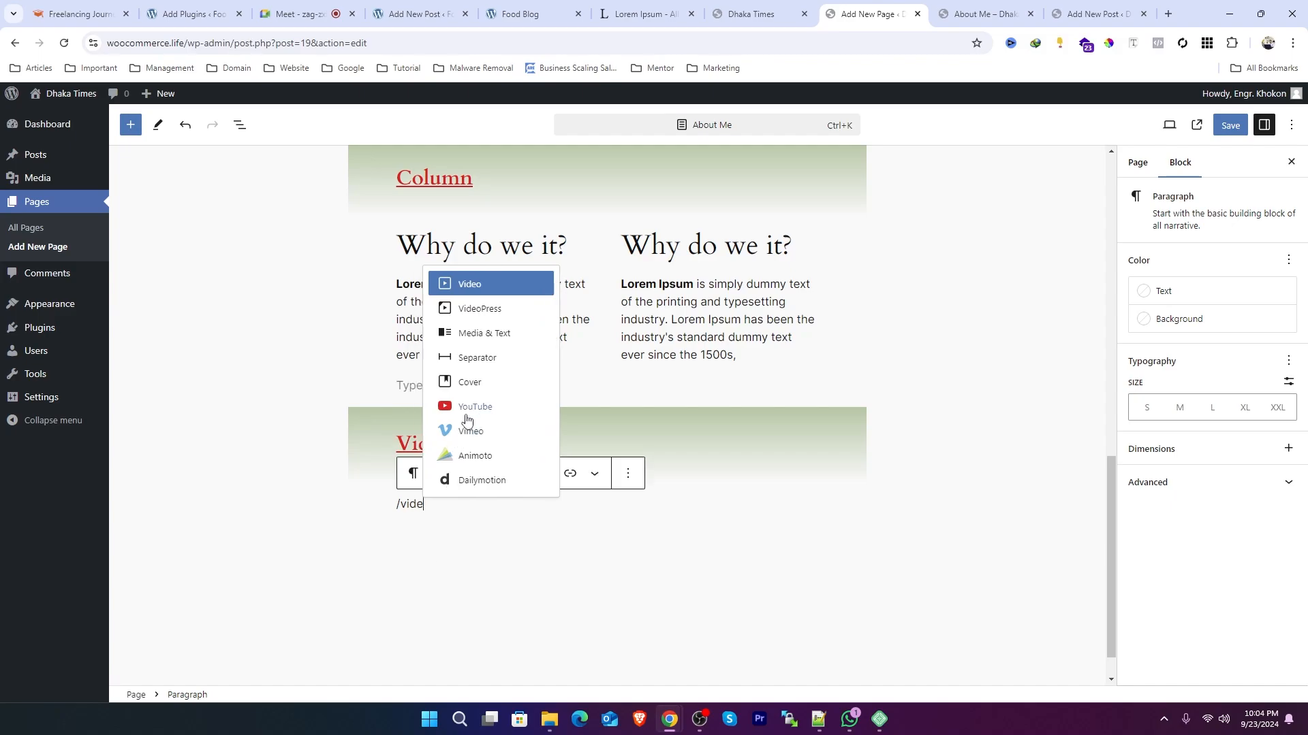
click(1019, 511)
click(459, 513)
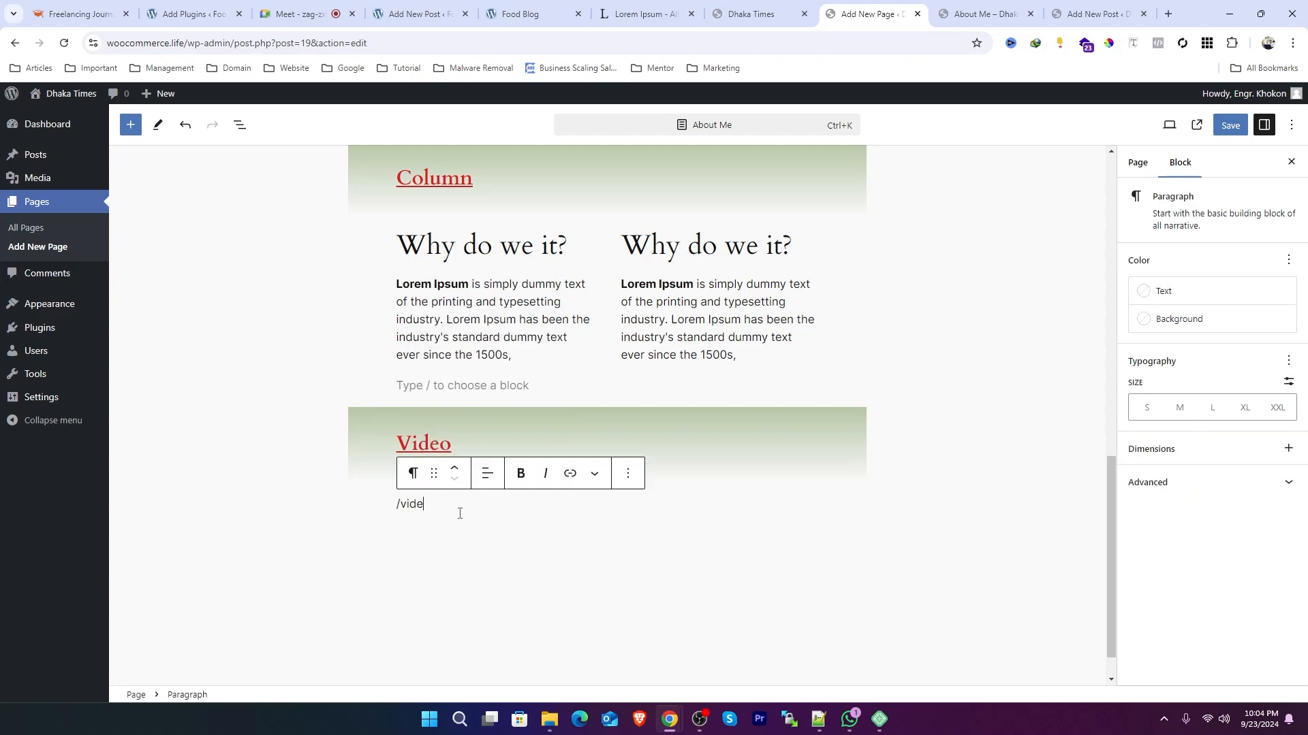
key(ctrl+a)
key(BackSpace)
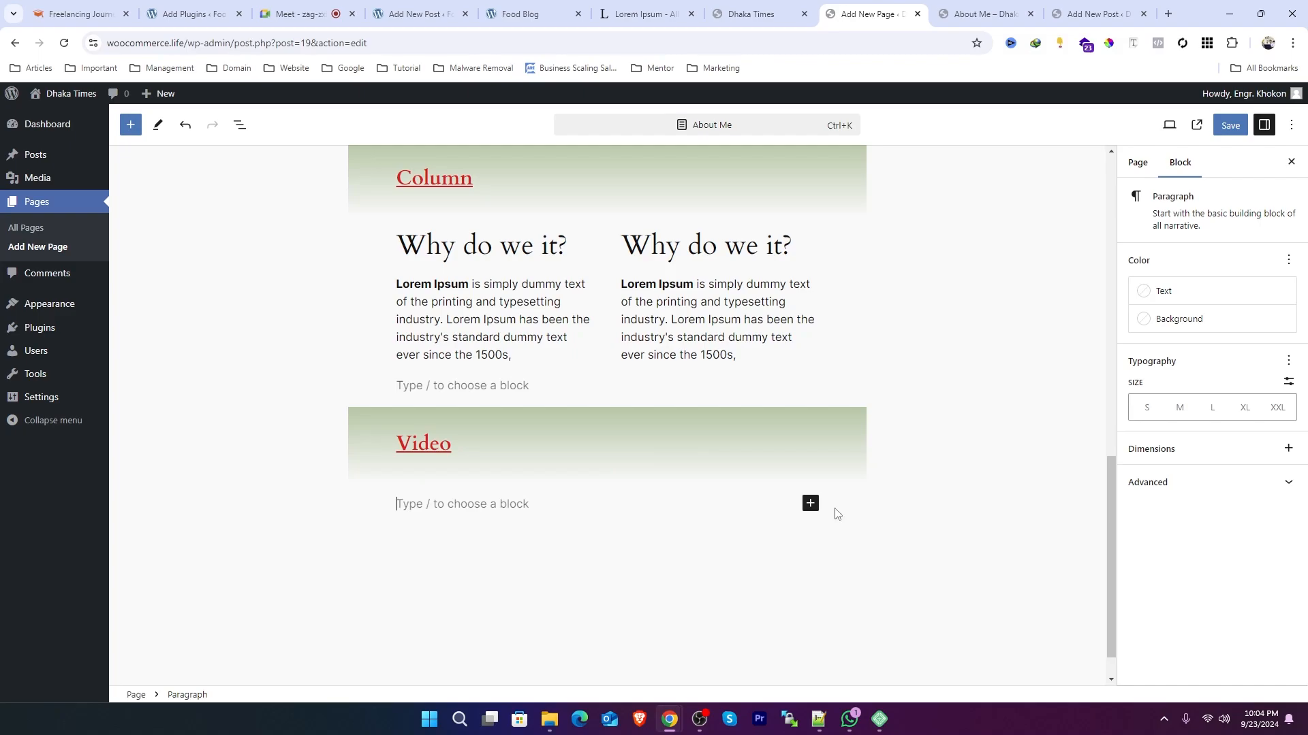
Step: Insert a YouTube embed block below the Video heading
click(809, 504)
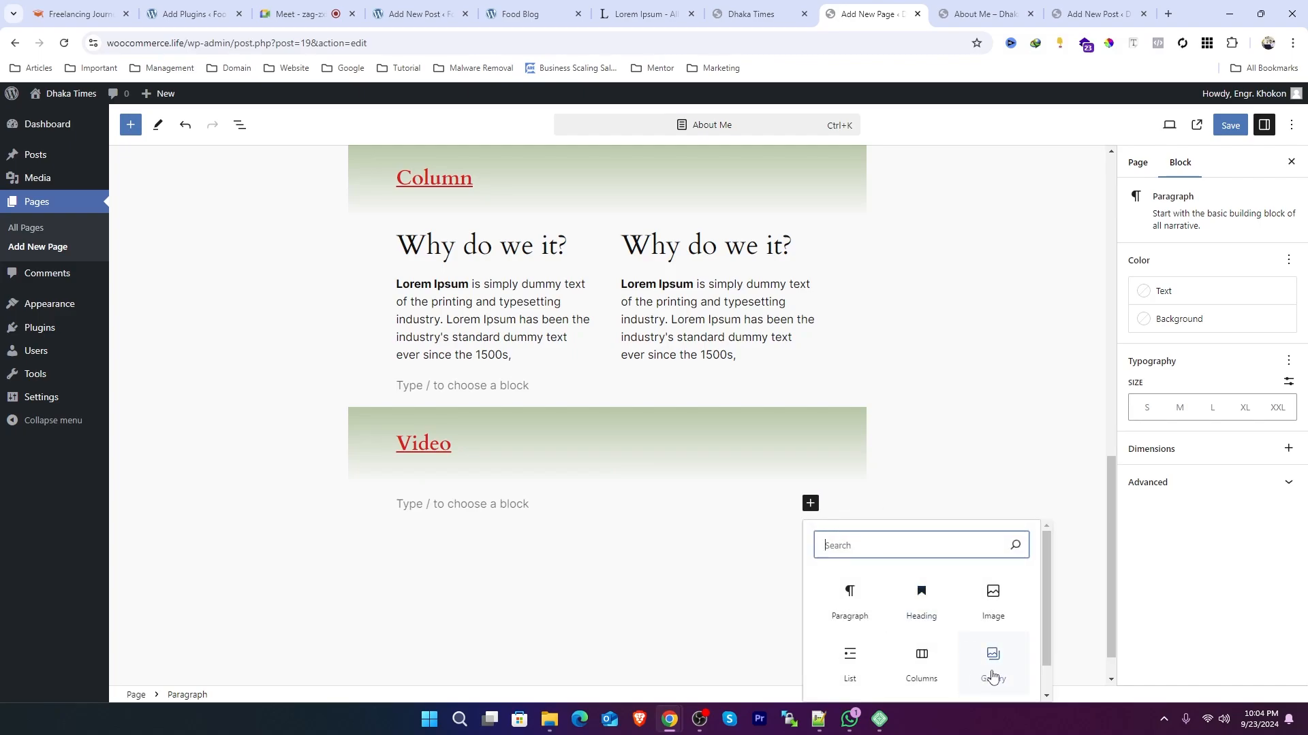
scroll(993, 676, down, 1)
scroll(946, 613, up, 1)
text(vide)
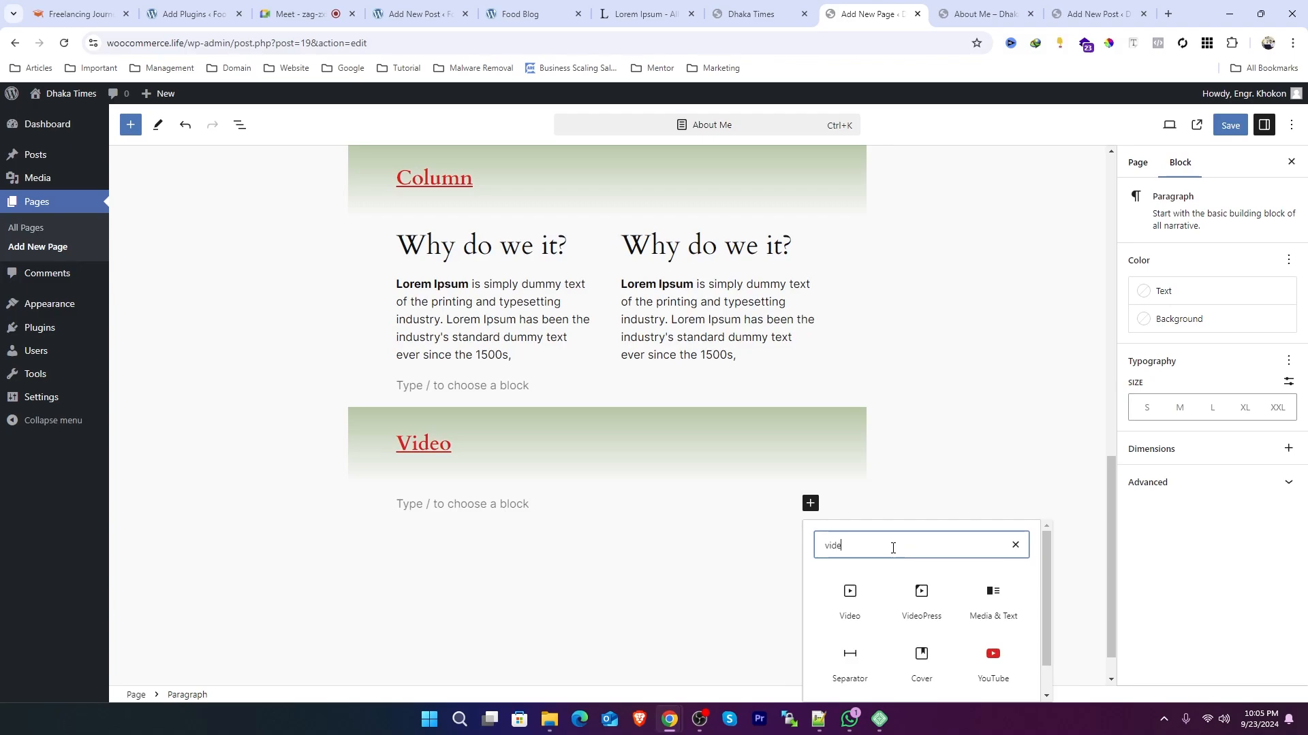
click(983, 661)
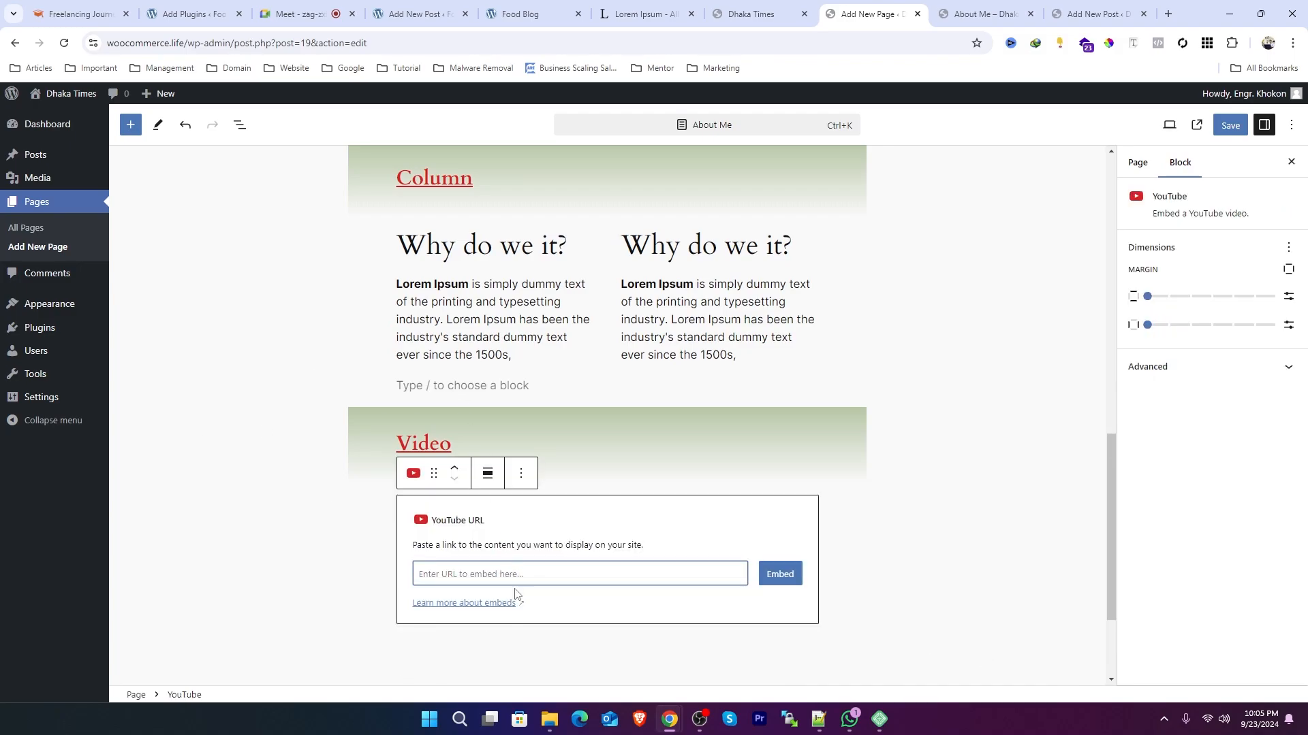
Step: Open YouTube in a new browser tab
drag(848, 15, 1136, 12)
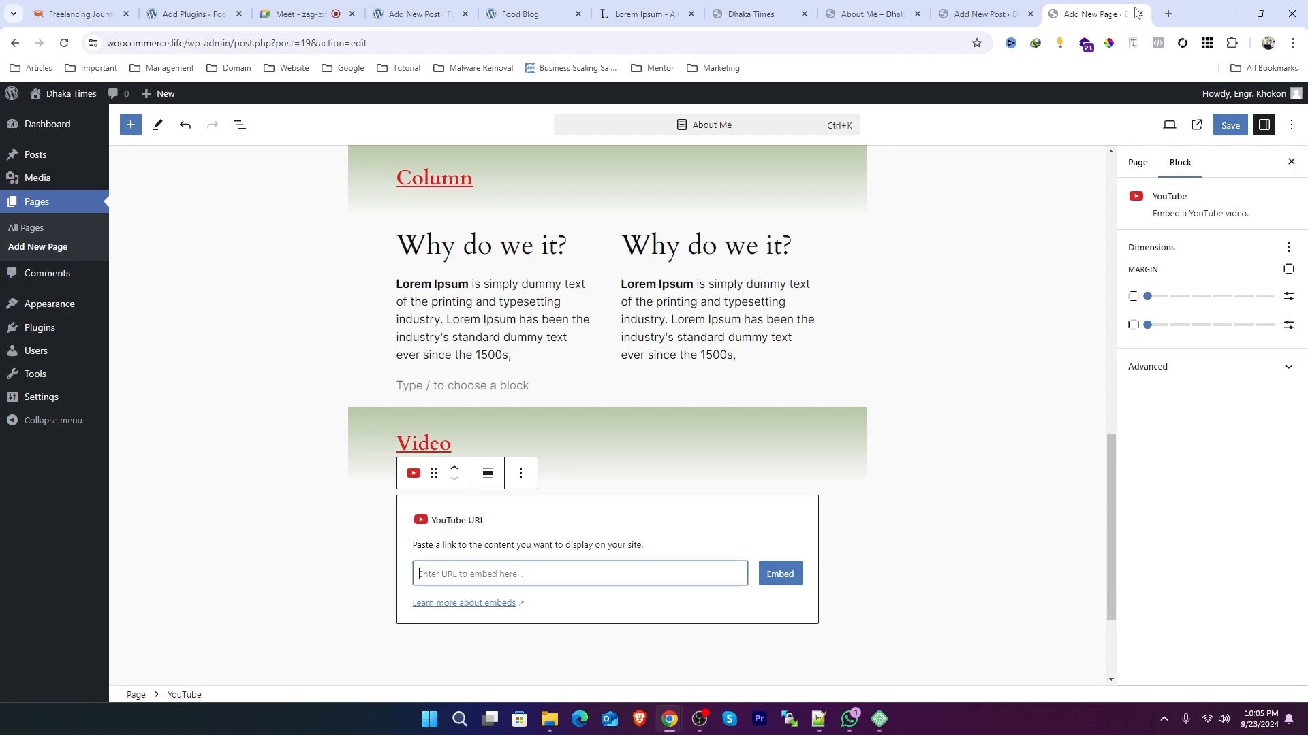
click(1167, 14)
text(youtube.com)
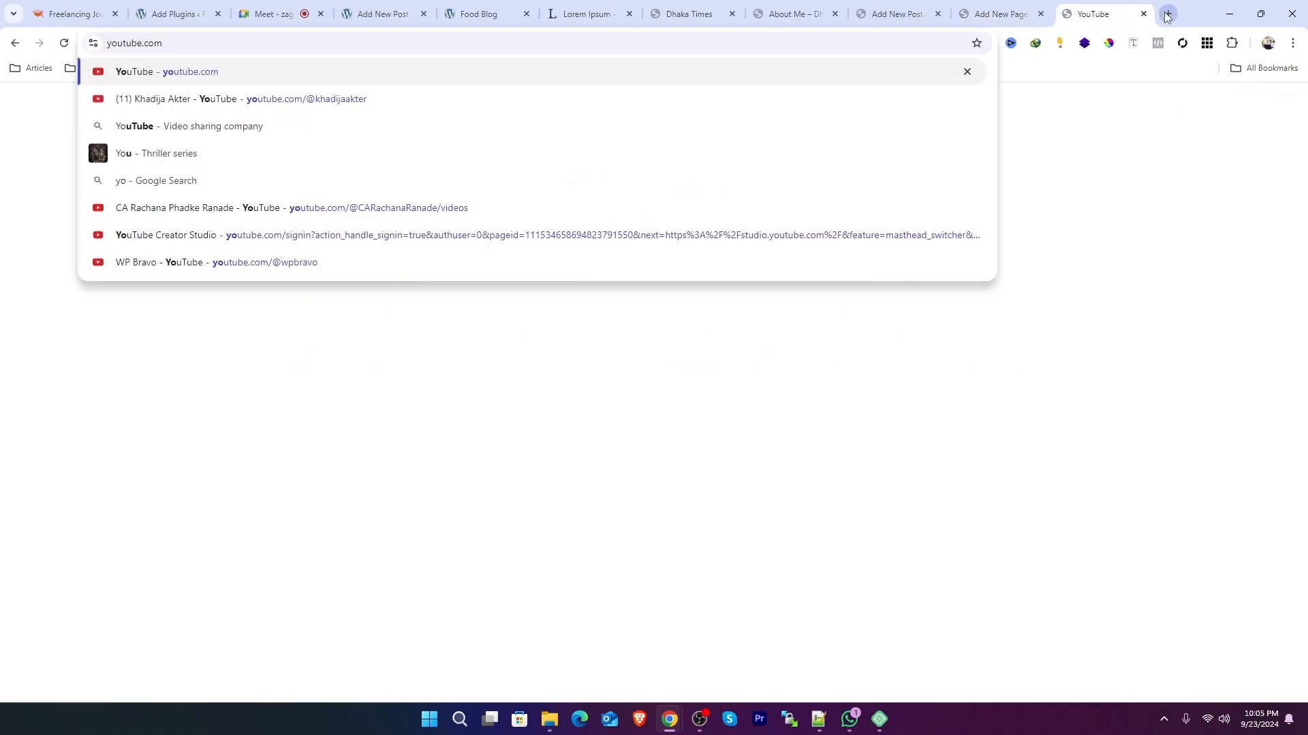
key(Return)
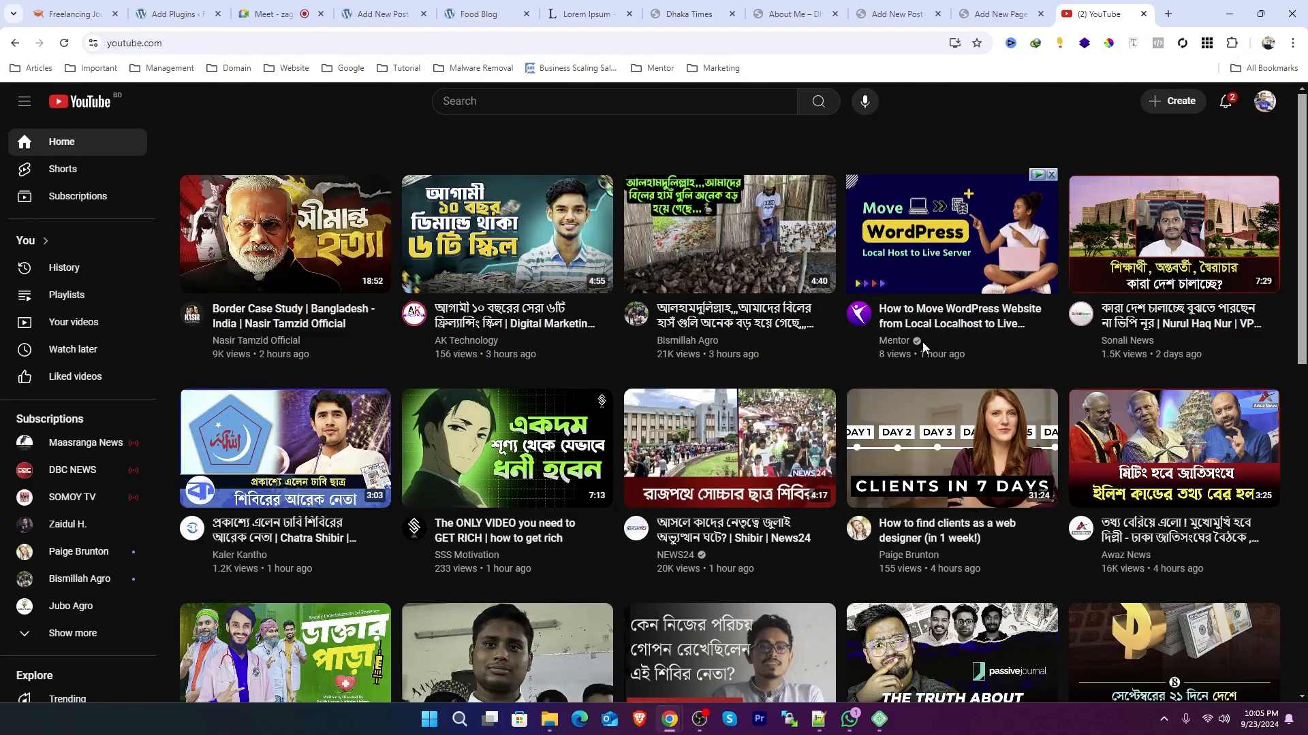
mouse_move(922, 344)
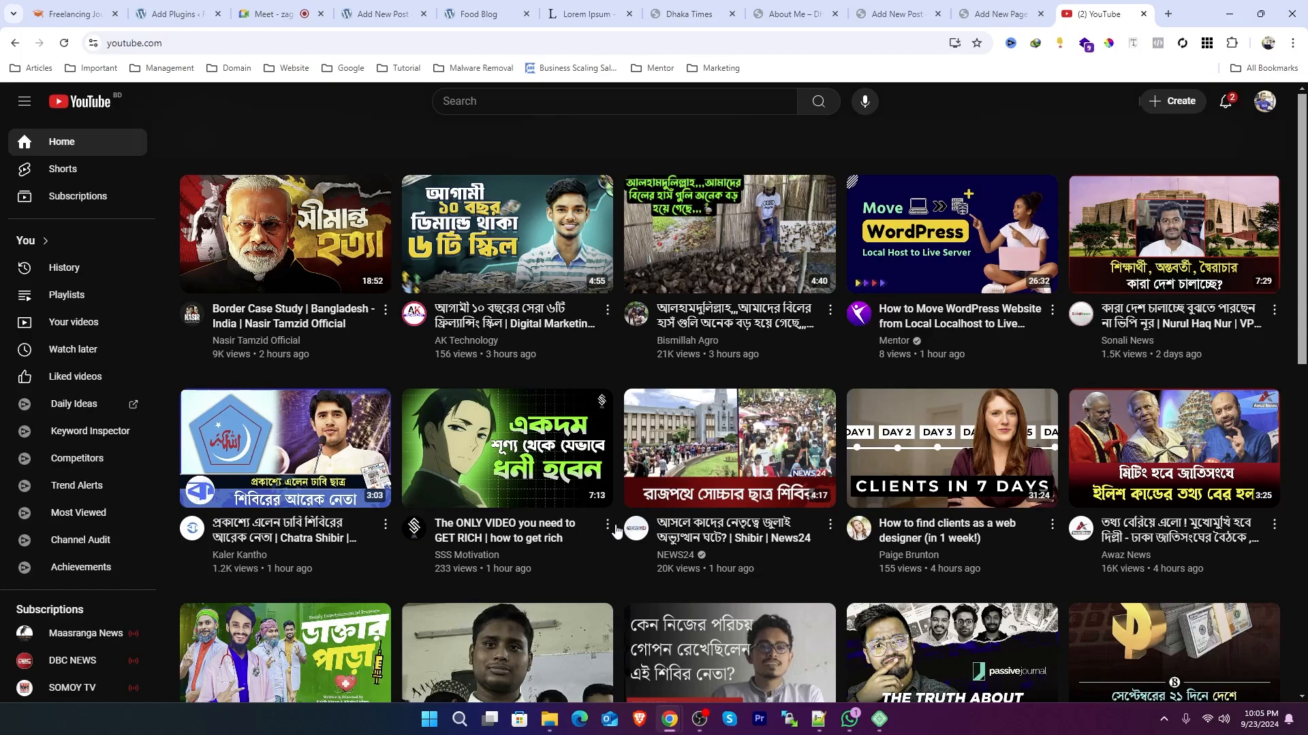
Step: Open the 'The ONLY VIDEO you need to GET RICH' video and copy its URL
click(461, 446)
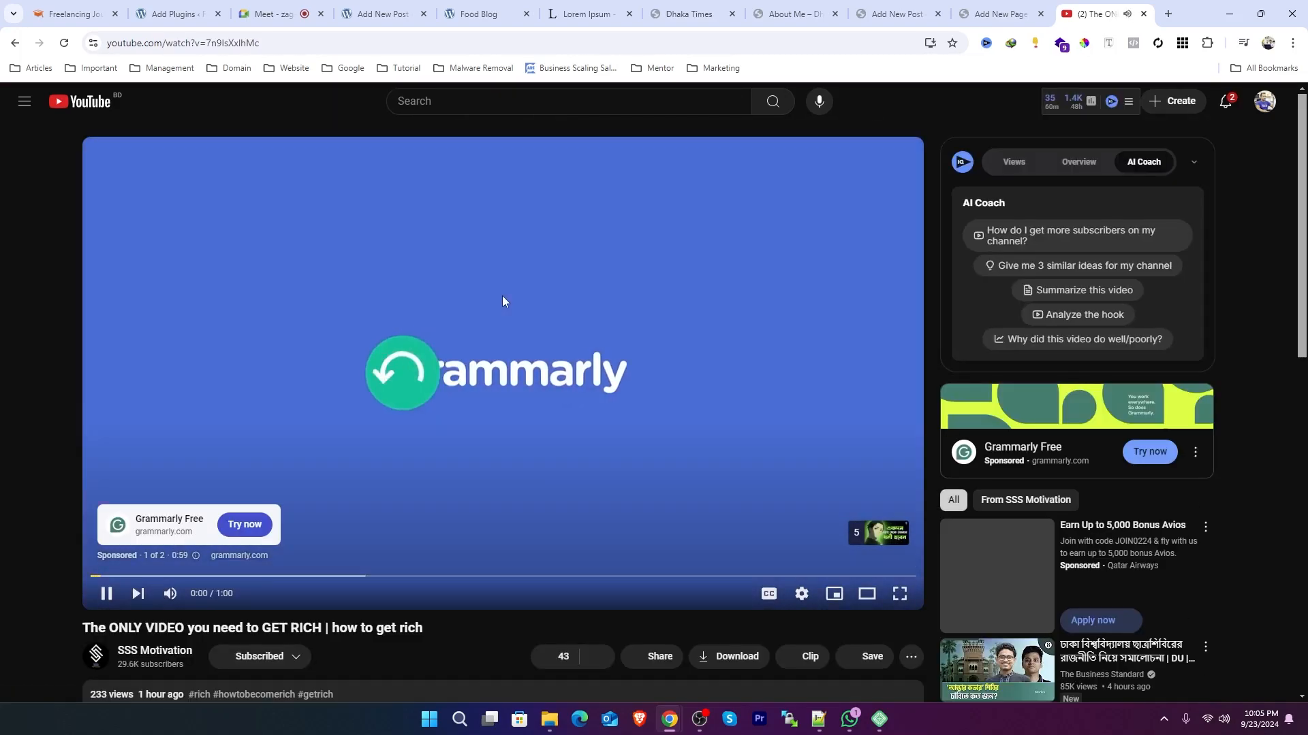
right_click(489, 271)
click(443, 264)
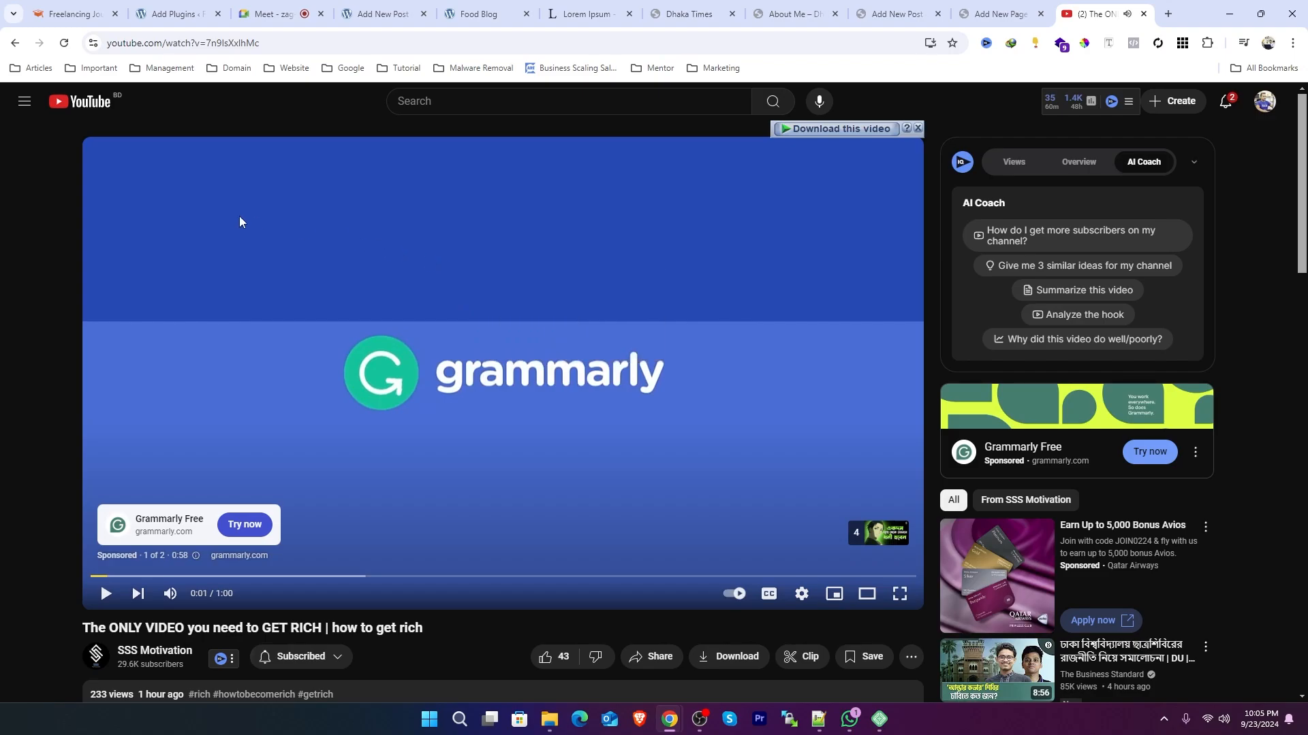
click(225, 50)
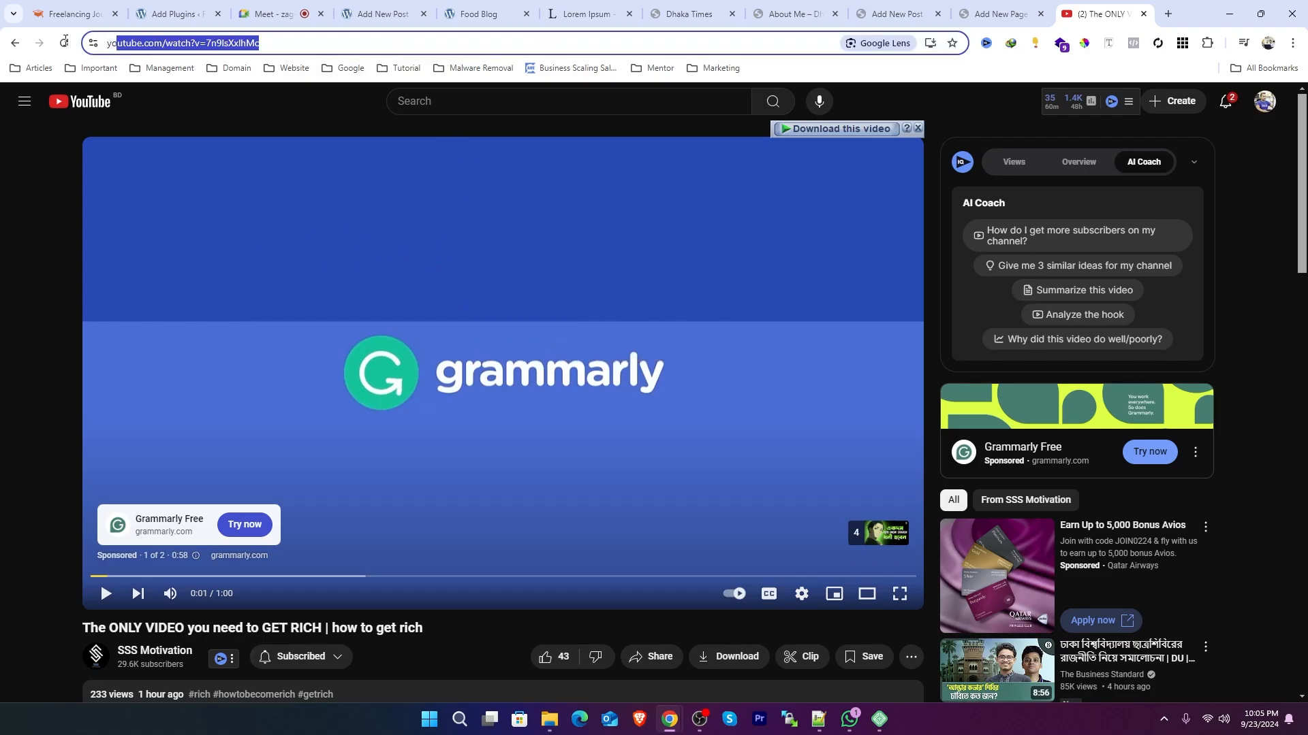
right_click(220, 50)
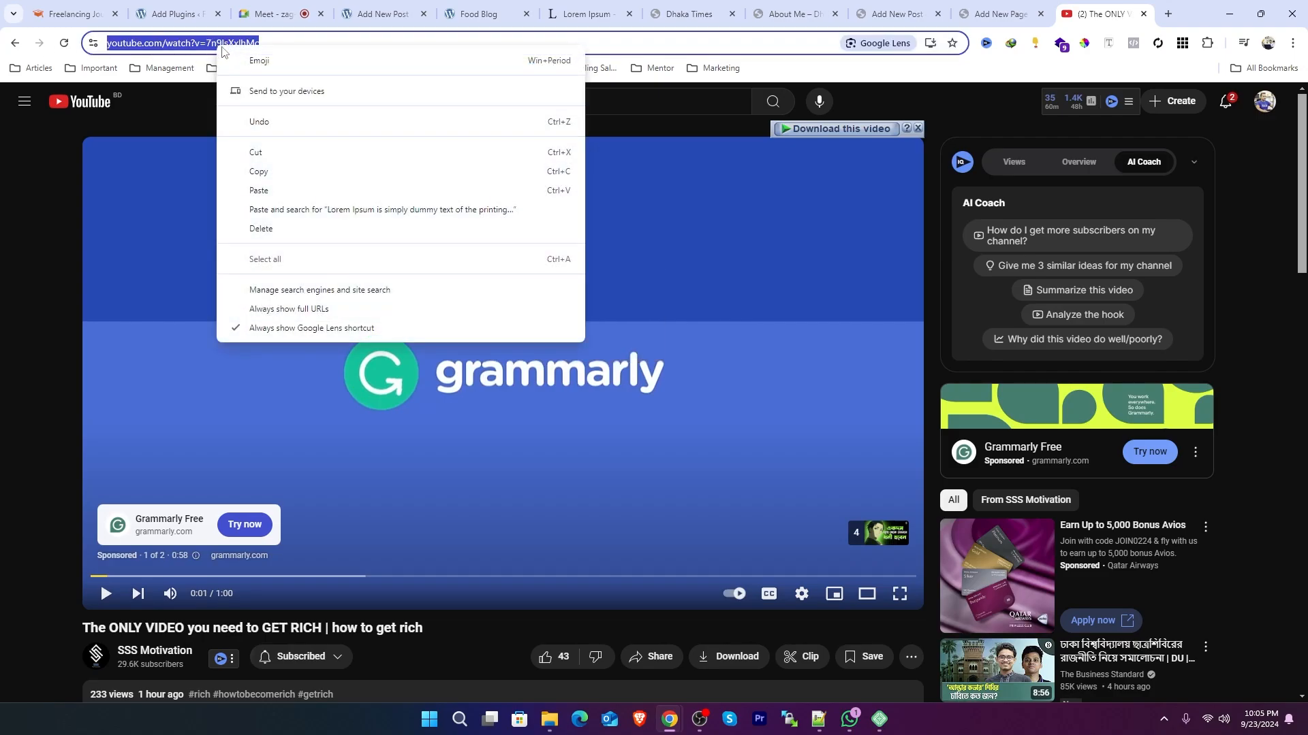
click(285, 180)
Step: Embed the copied video URL in the YouTube block and save the page
click(999, 14)
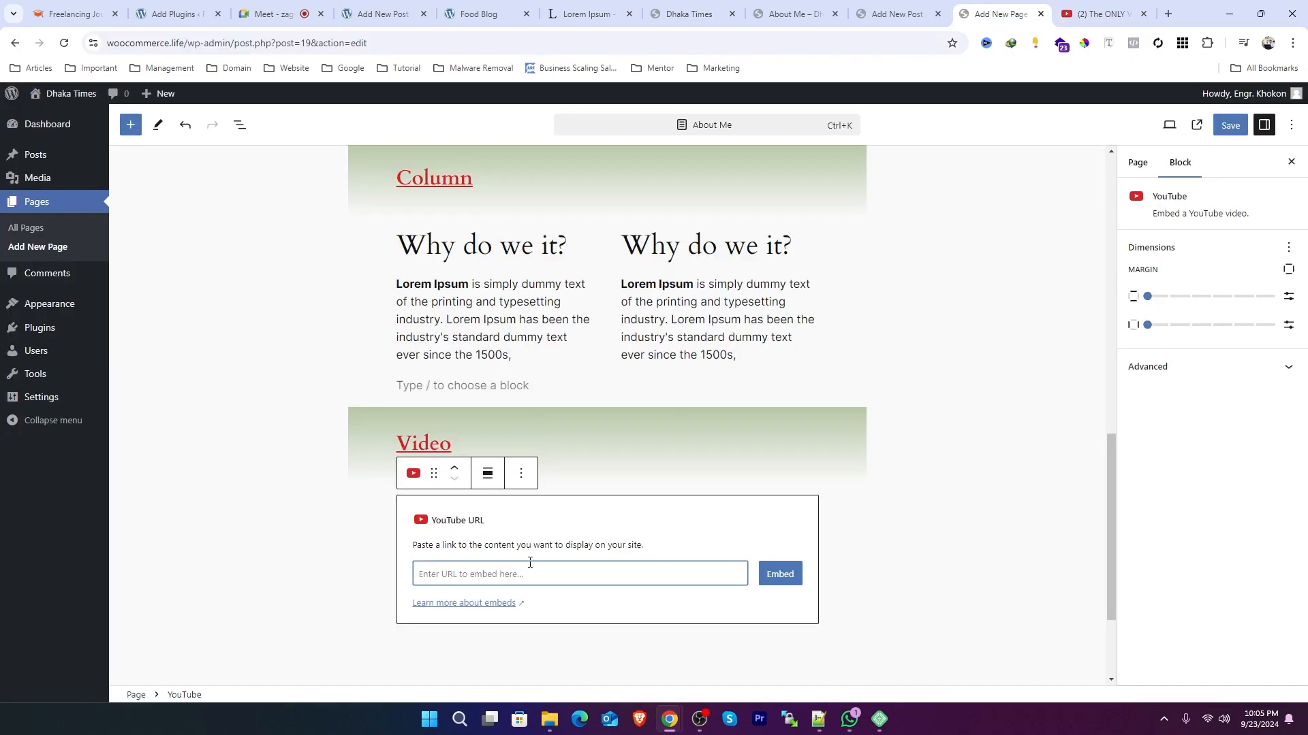
key(ctrl+v)
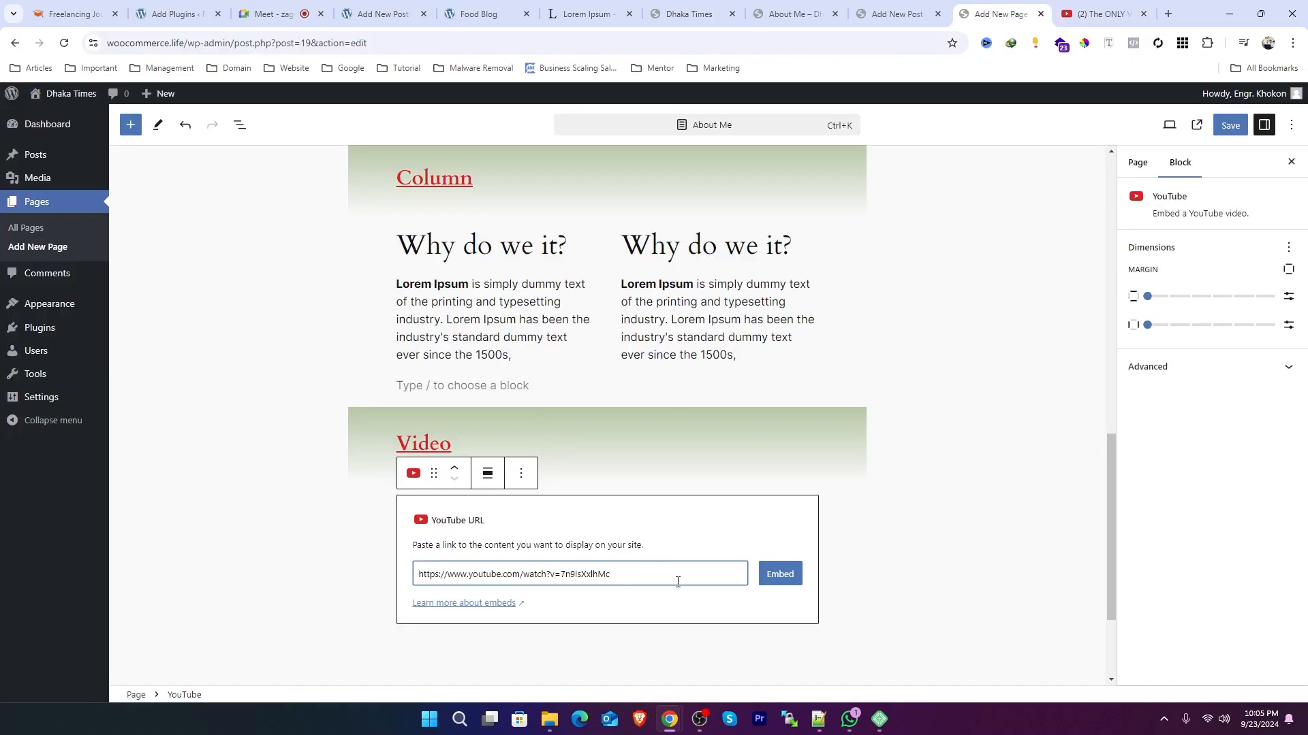
click(779, 577)
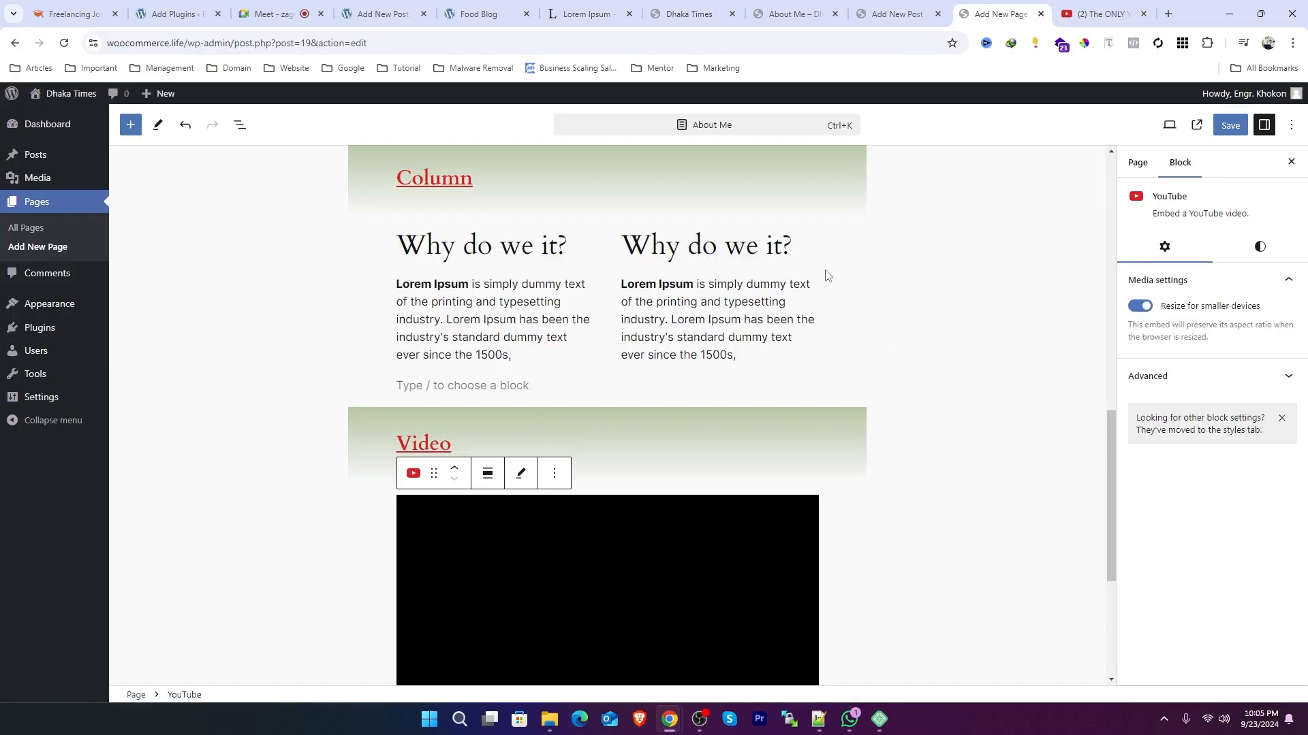
scroll(514, 538, down, 4)
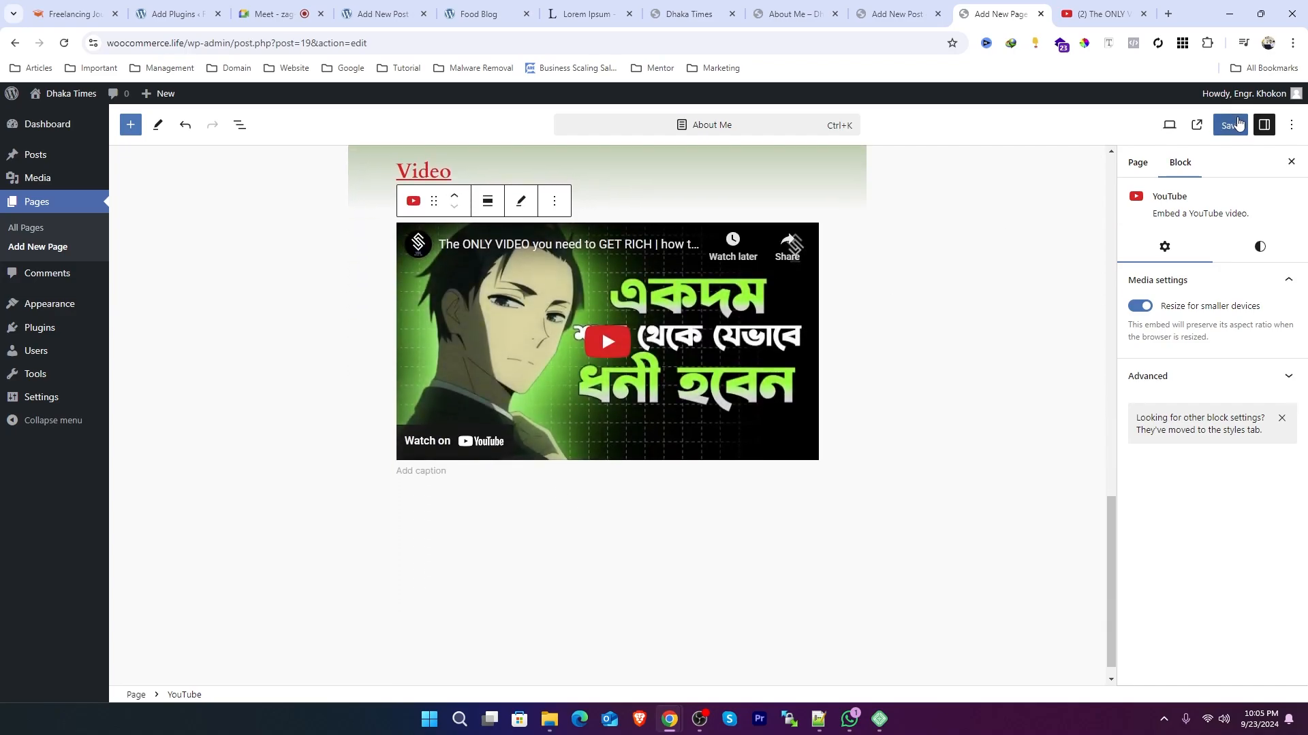
click(1237, 124)
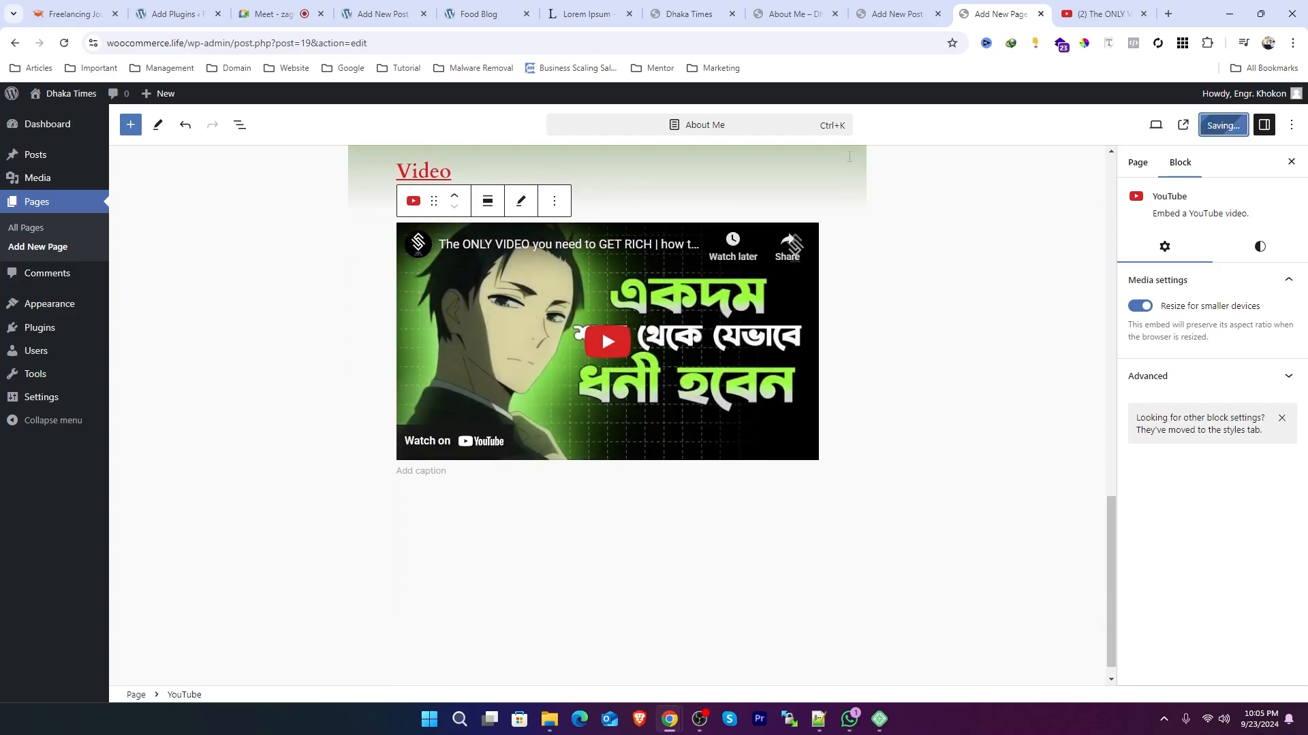
Step: Reload the published About Me page and scroll through it to review the changes
click(794, 14)
key(F5)
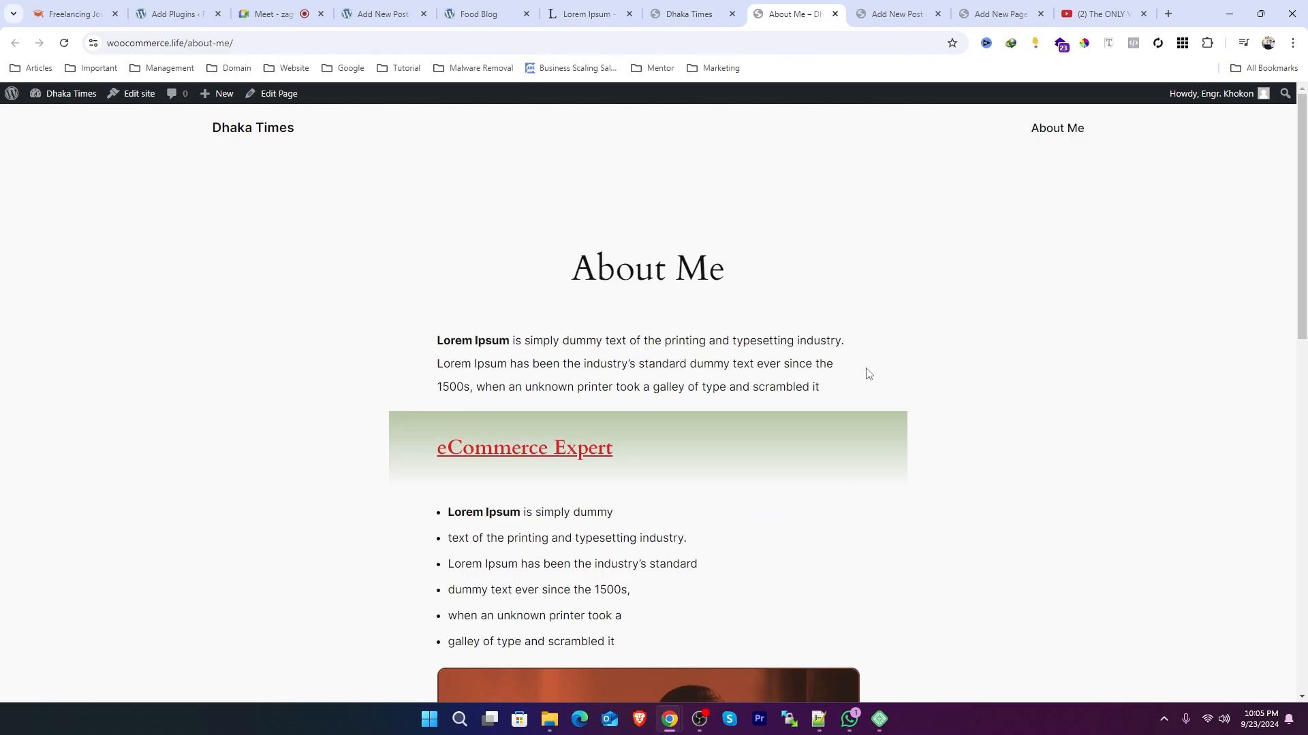
scroll(872, 399, down, 10)
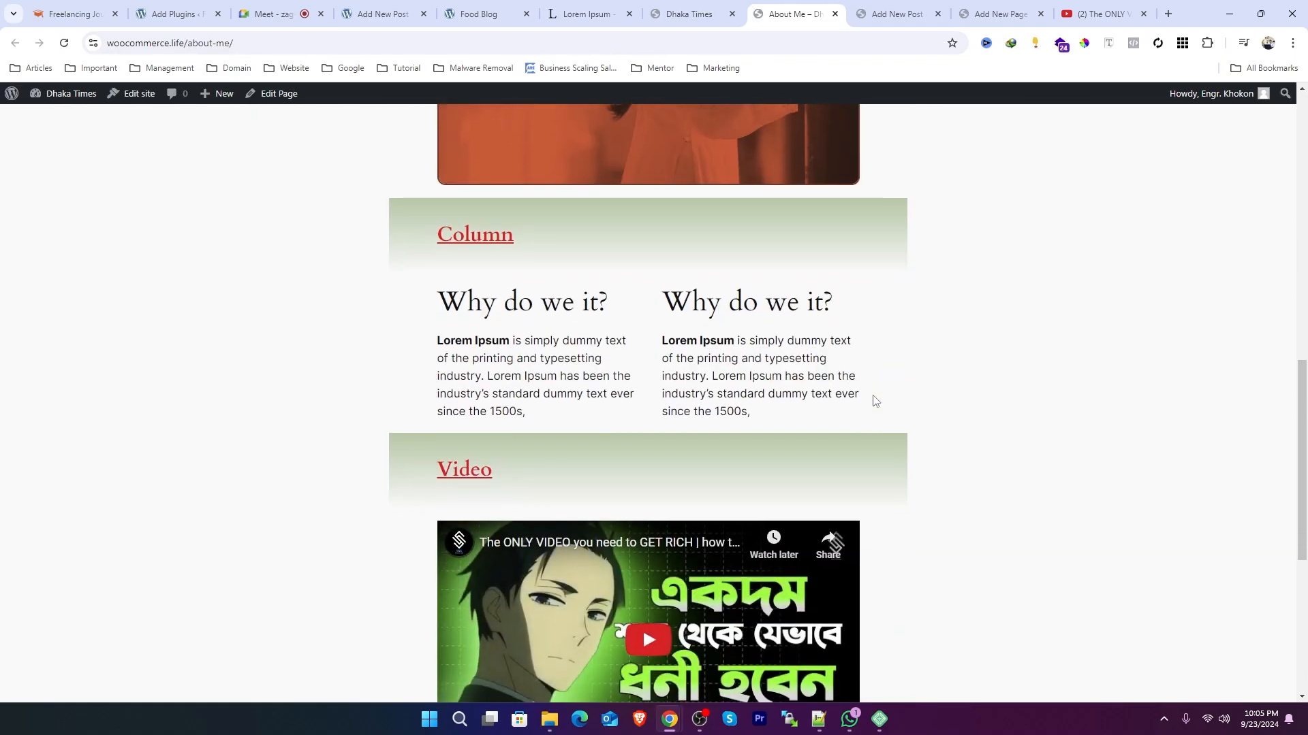
scroll(875, 401, down, 5)
scroll(643, 297, up, 3)
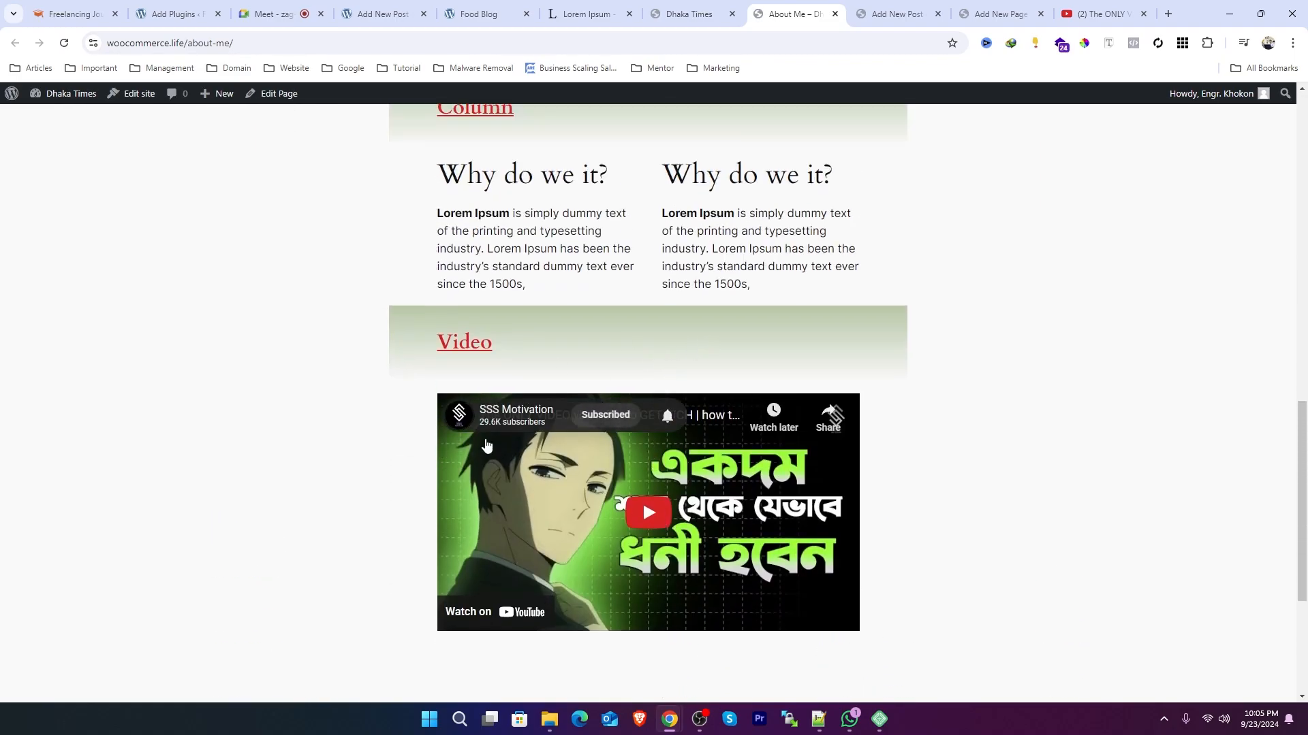
scroll(909, 454, up, 14)
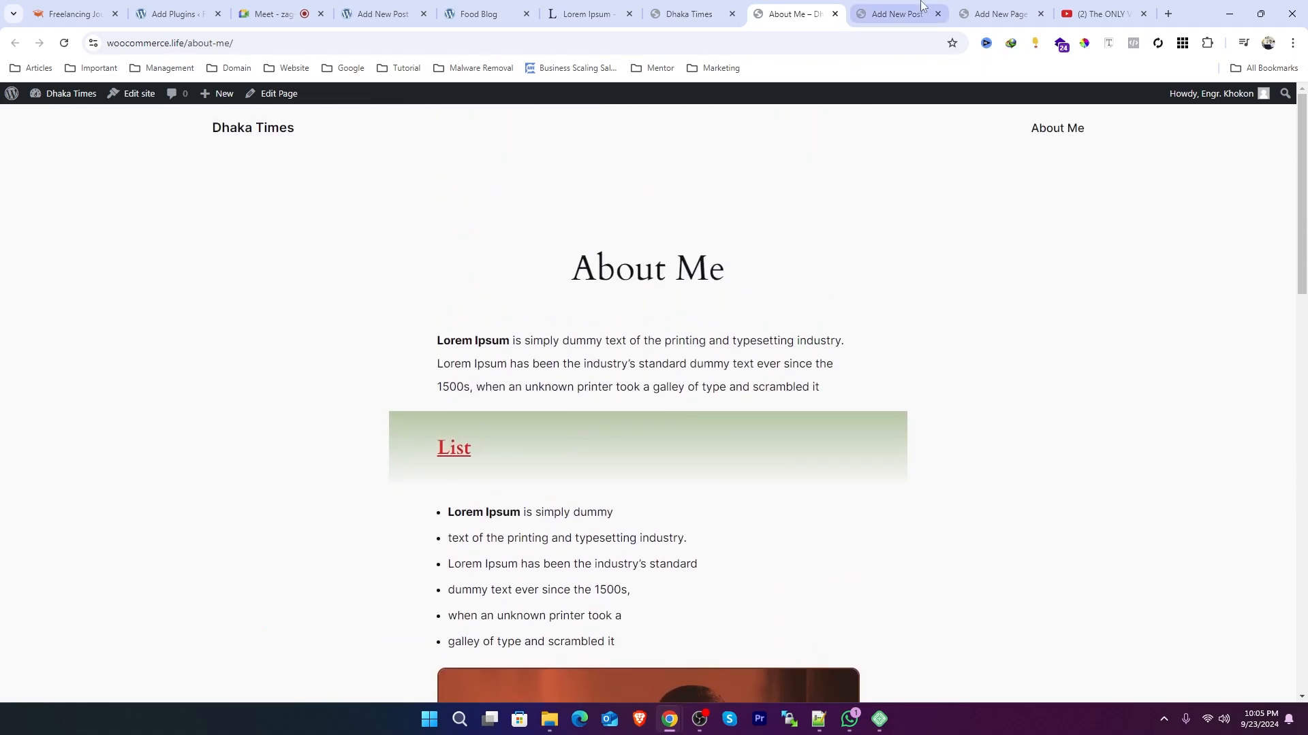
Step: Close the empty Add New Post tab and return to the page editor
click(892, 14)
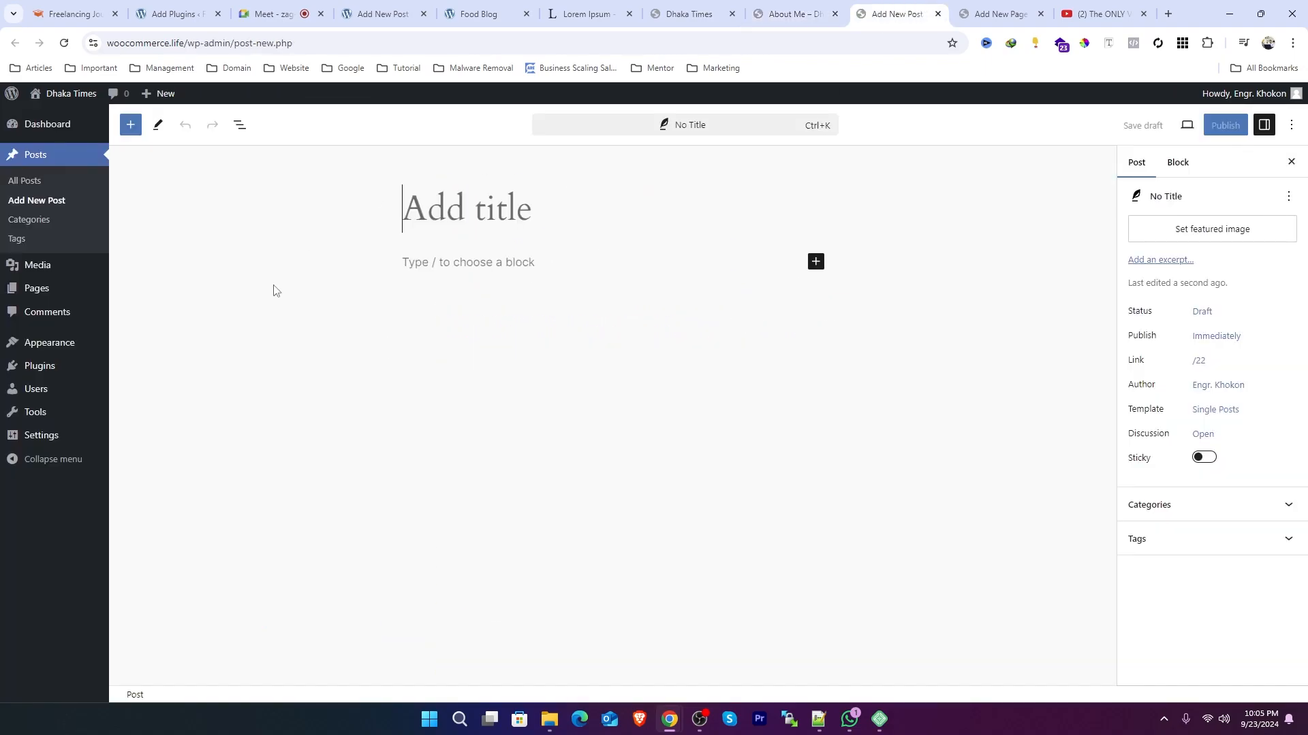
click(937, 14)
scroll(460, 342, up, 12)
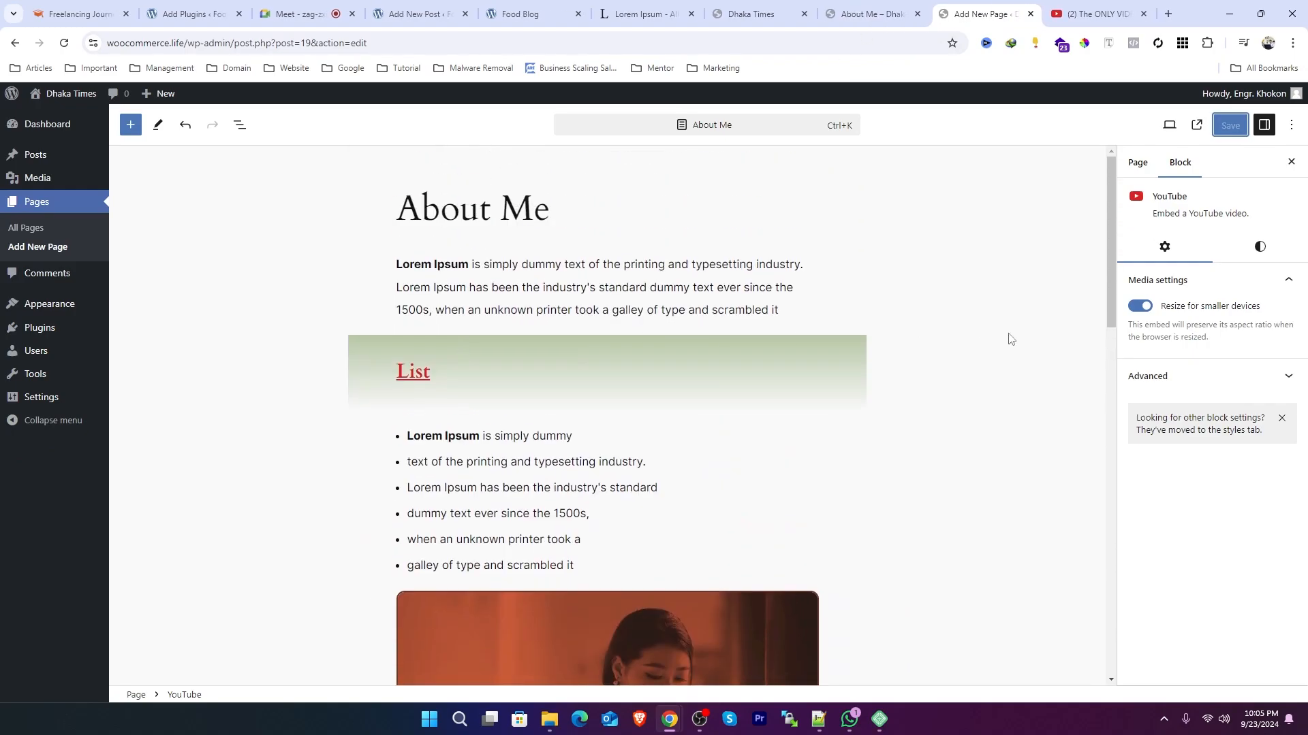
Step: Scroll through the About Me page's blocks in the editor down to the YouTube embed
click(705, 281)
scroll(500, 328, down, 12)
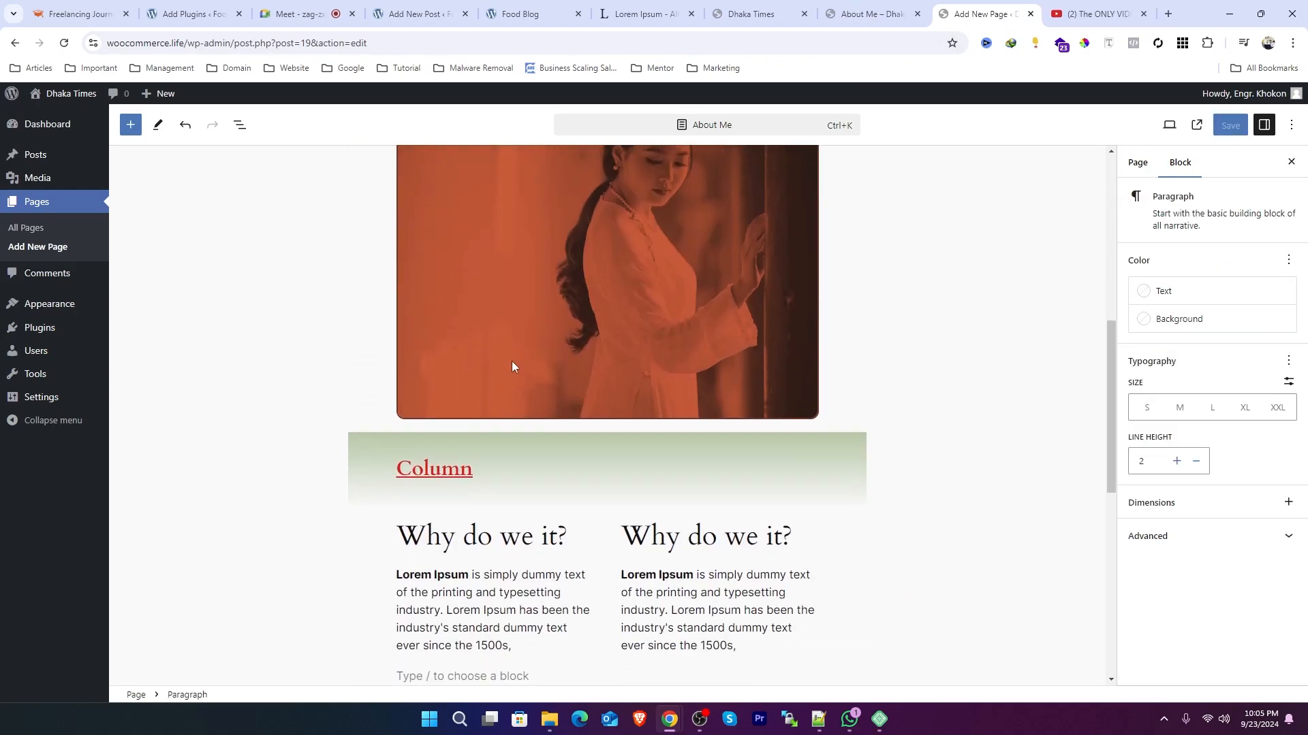
click(557, 499)
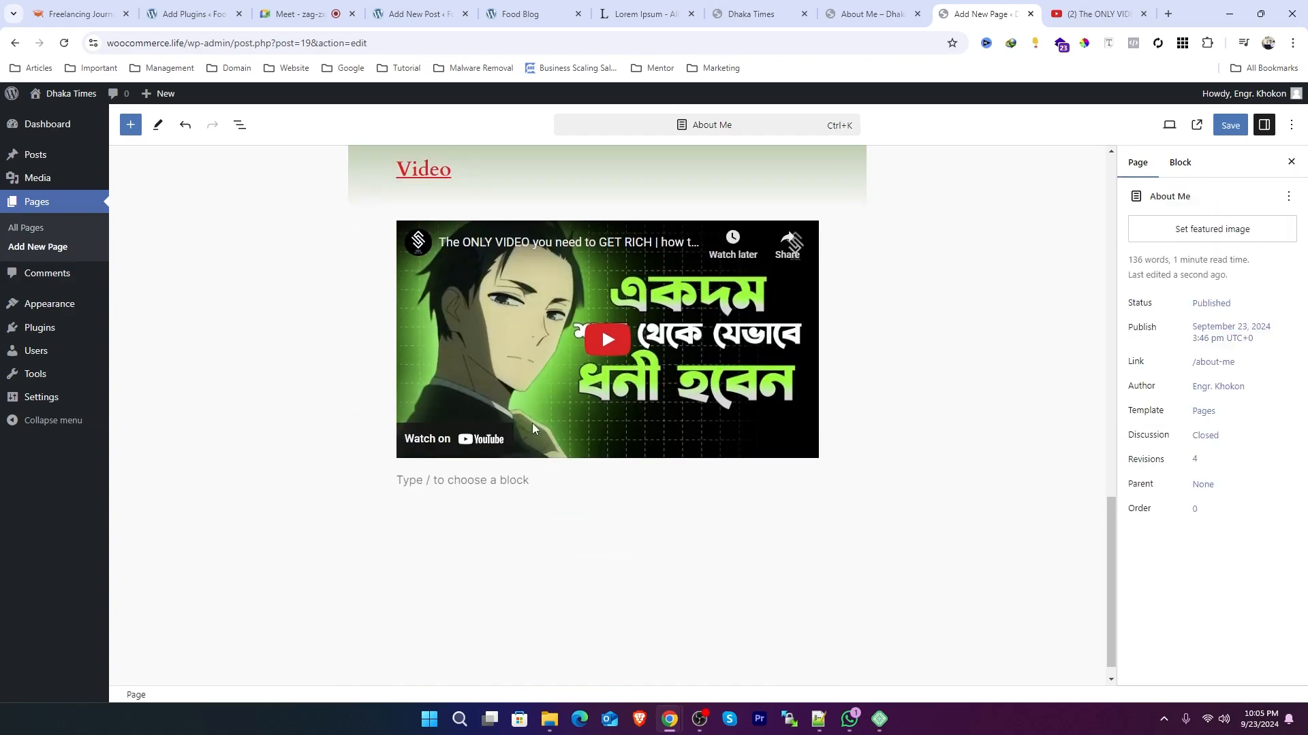
click(537, 293)
click(496, 480)
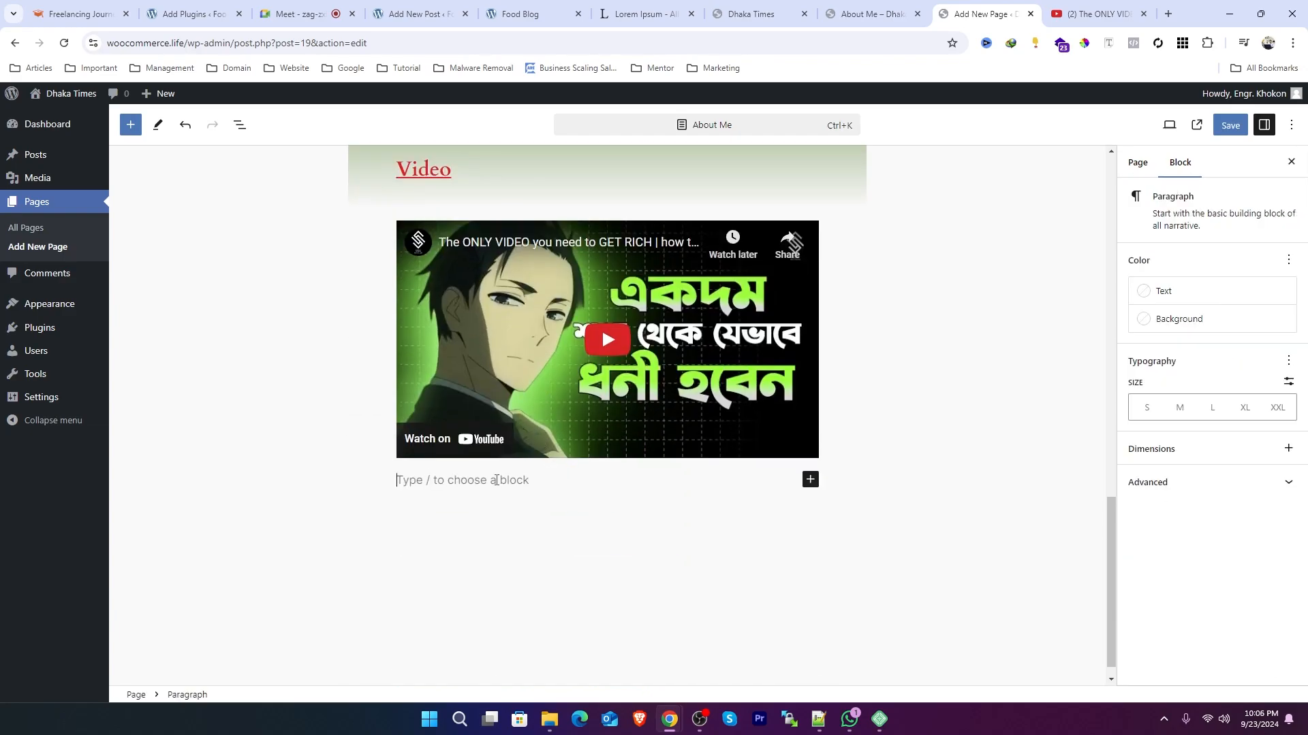
scroll(635, 334, up, 2)
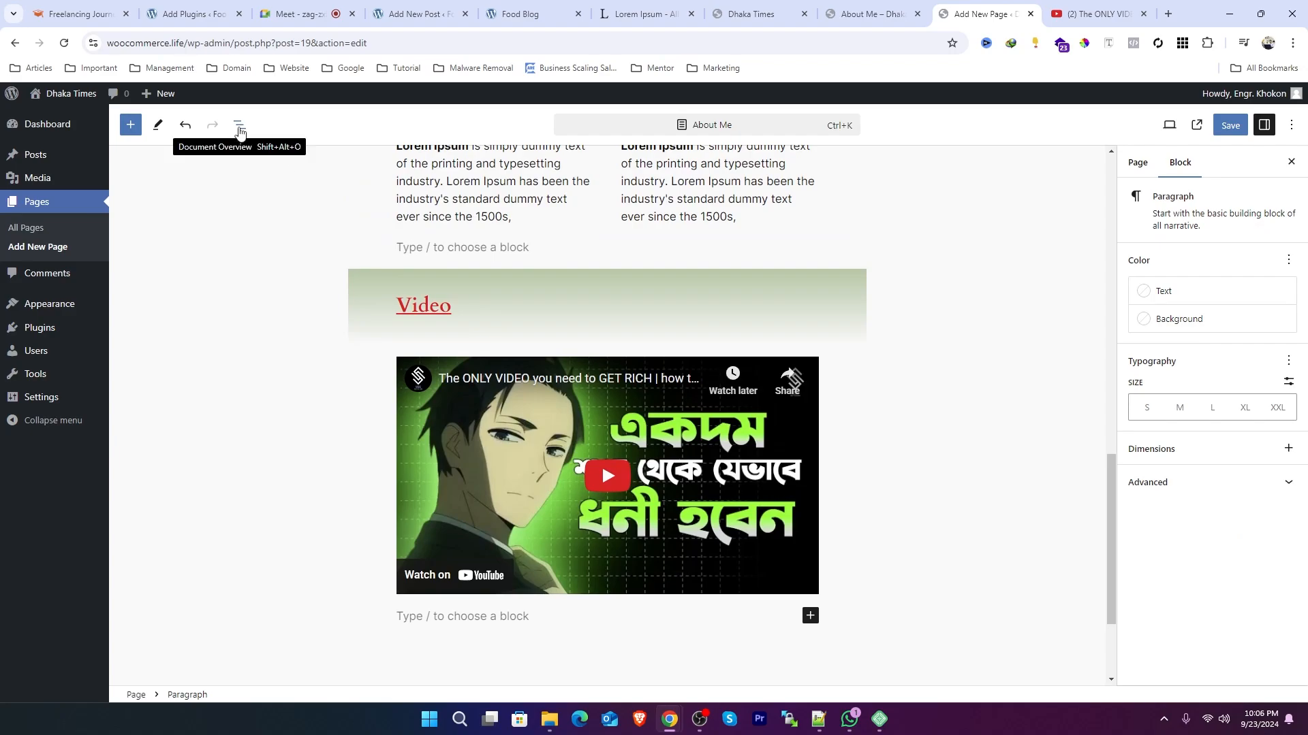
click(158, 128)
click(204, 393)
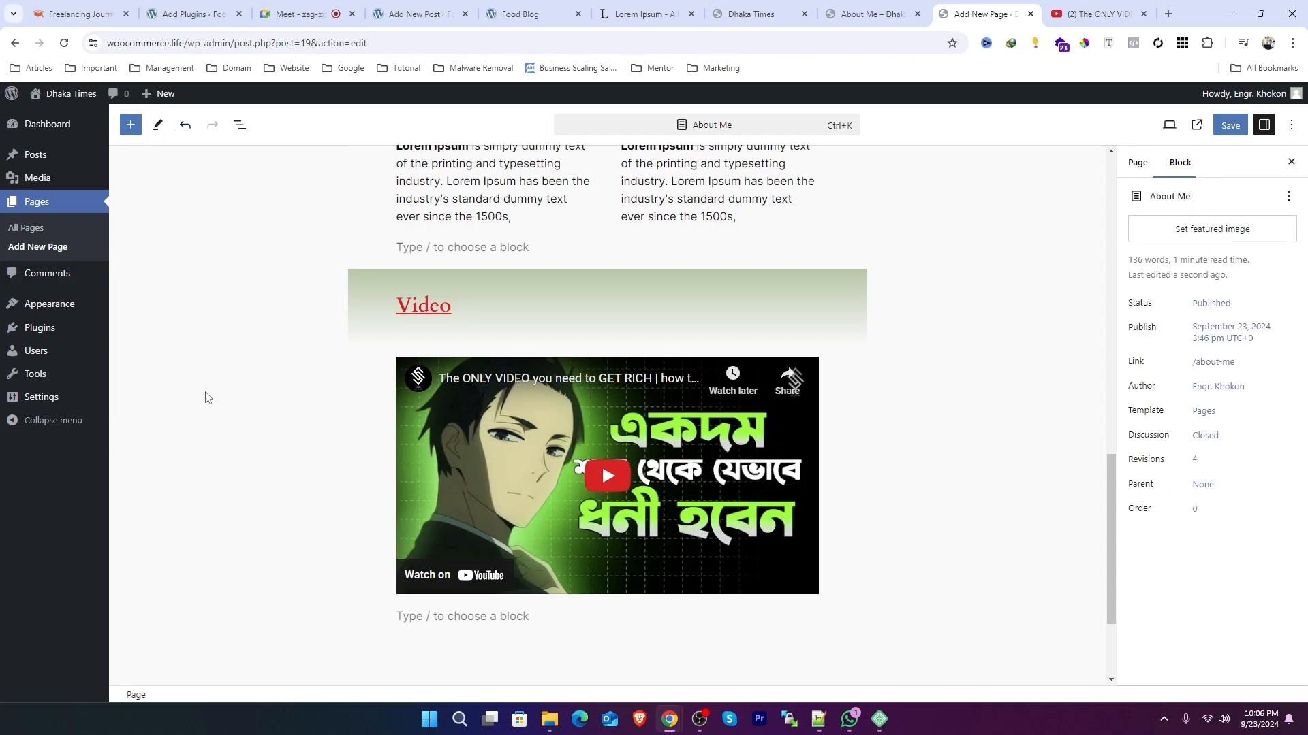
Step: Open the List View and inspect the Video heading, YouTube embed and column paragraph blocks
click(239, 125)
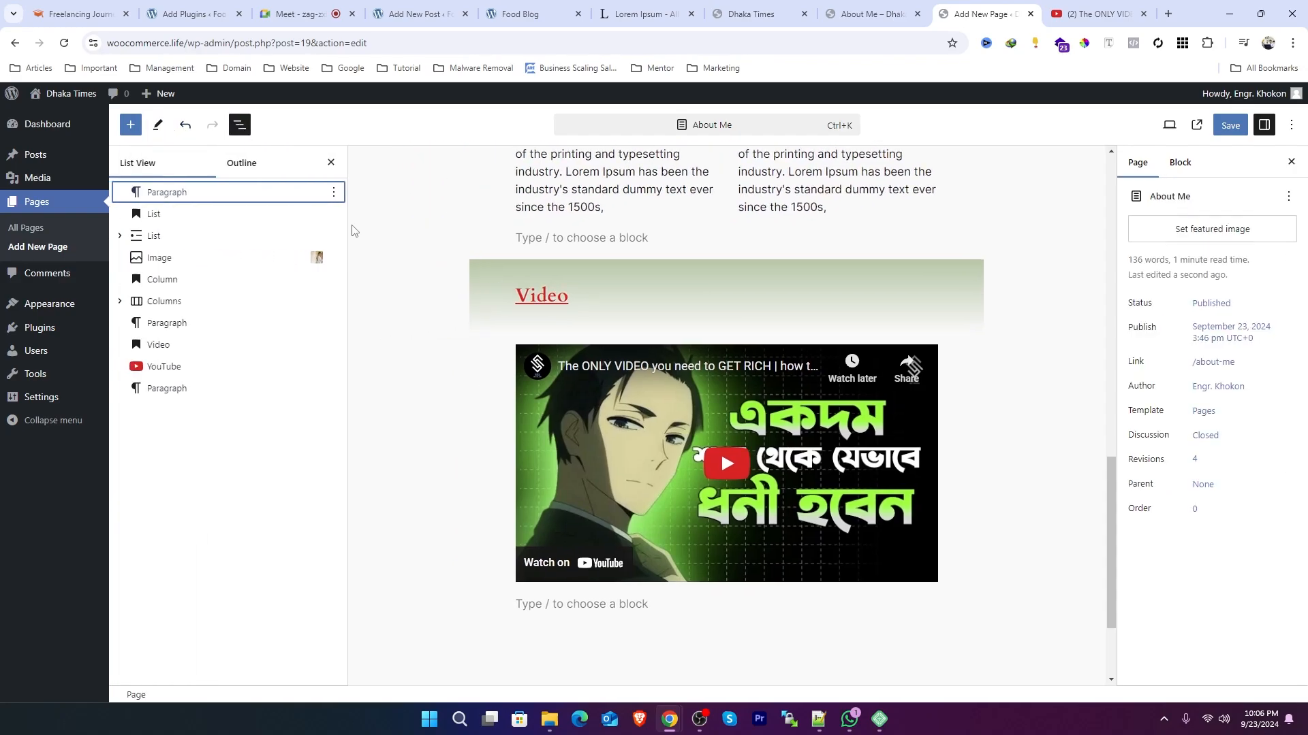
click(166, 389)
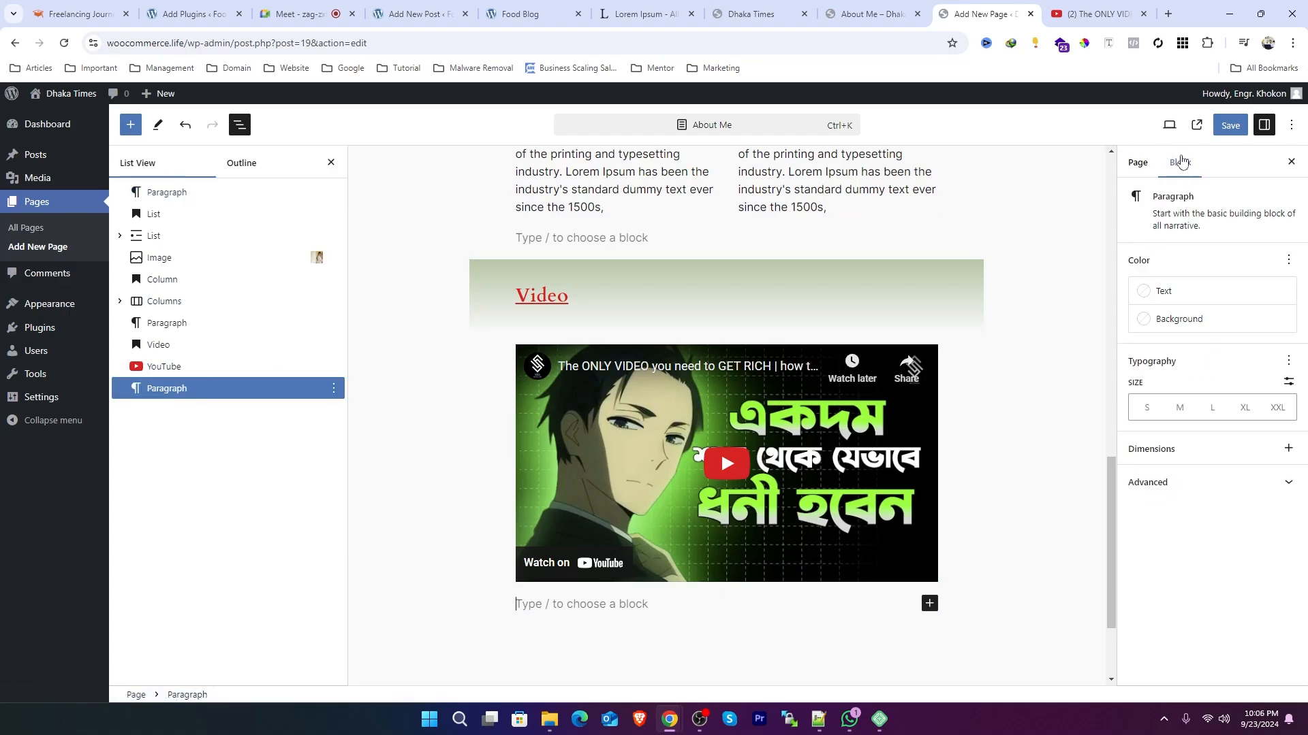
click(159, 345)
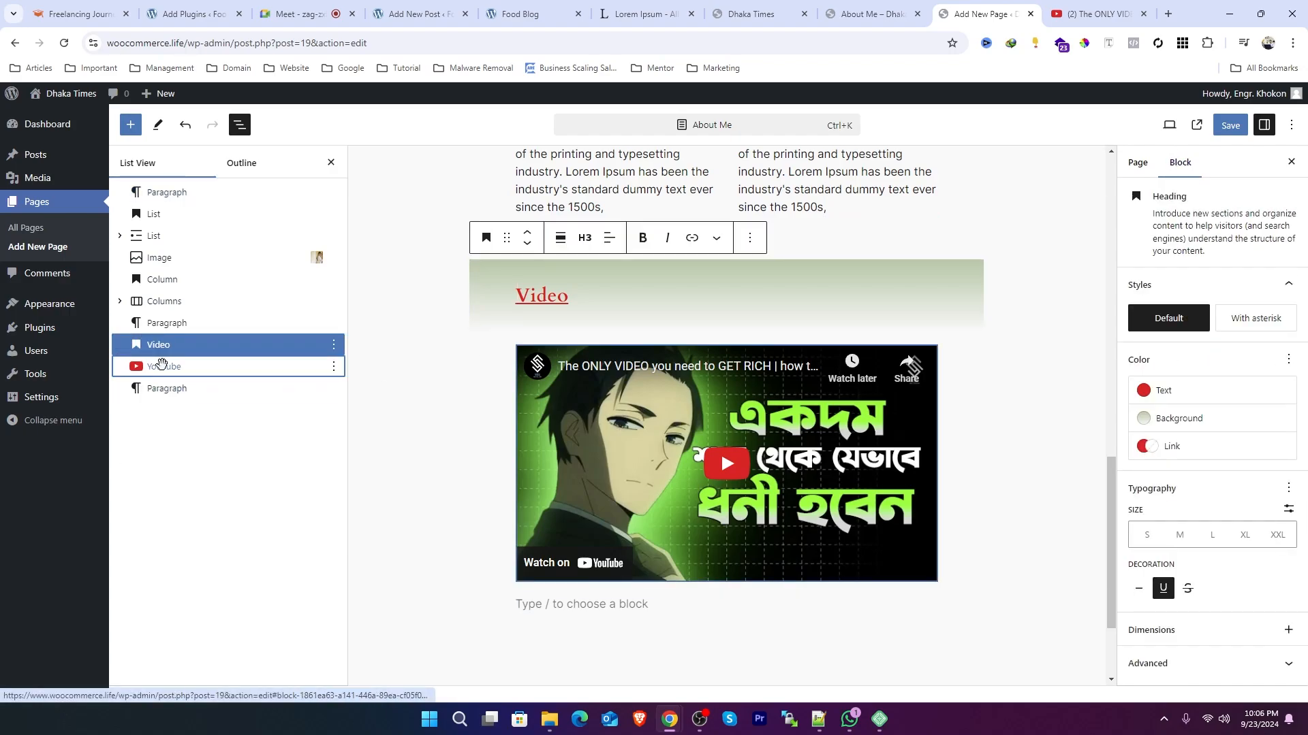
click(162, 365)
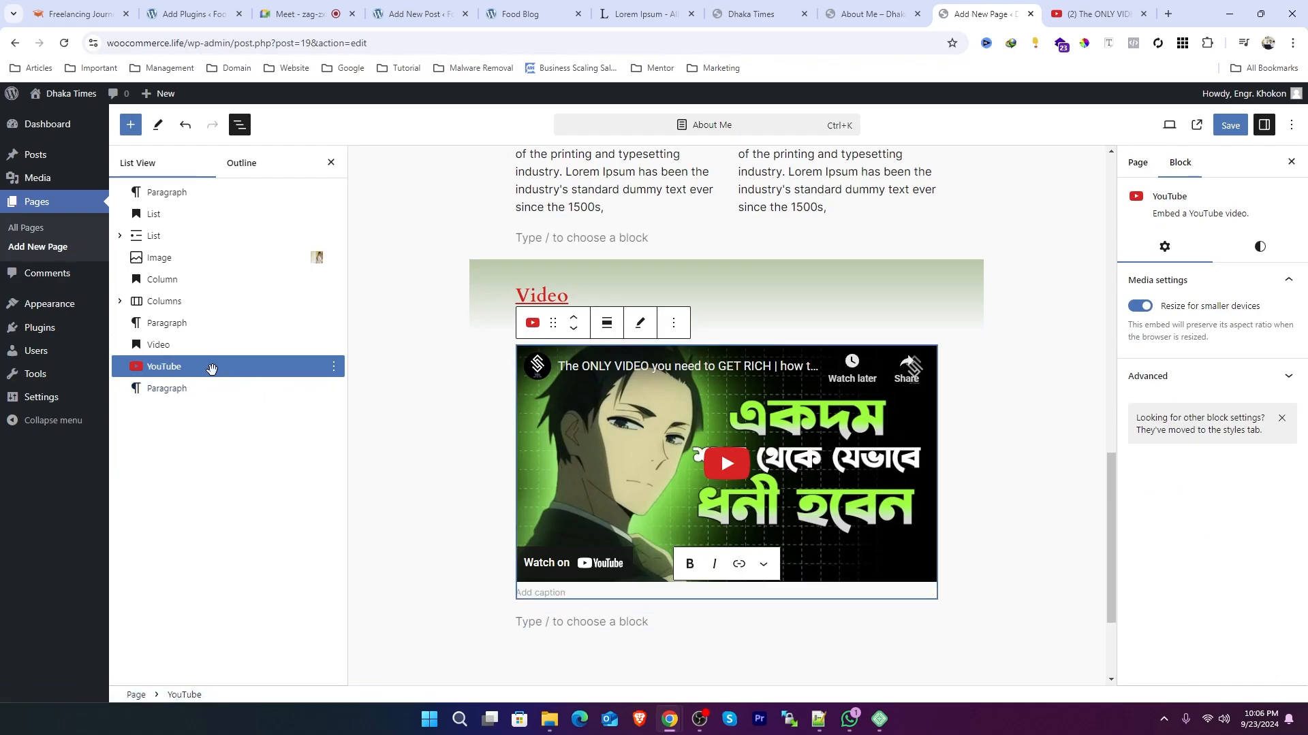
click(334, 369)
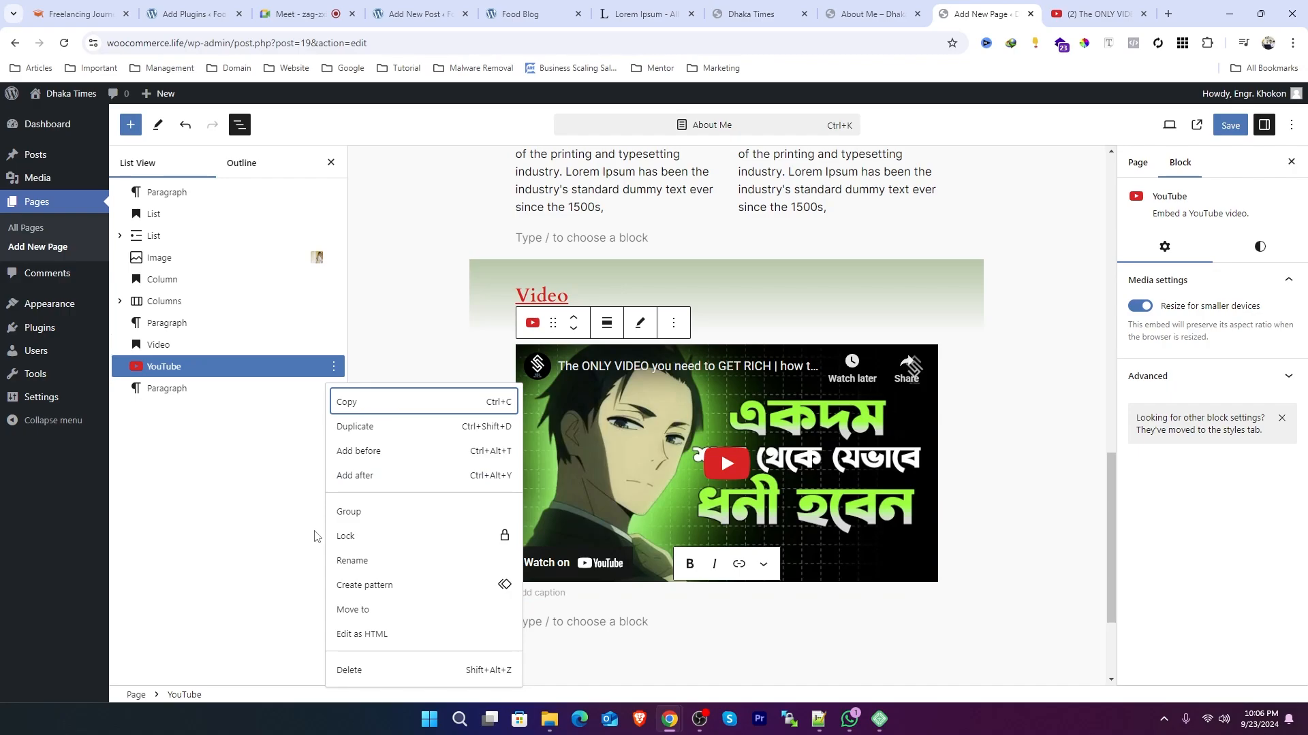
click(446, 303)
click(579, 208)
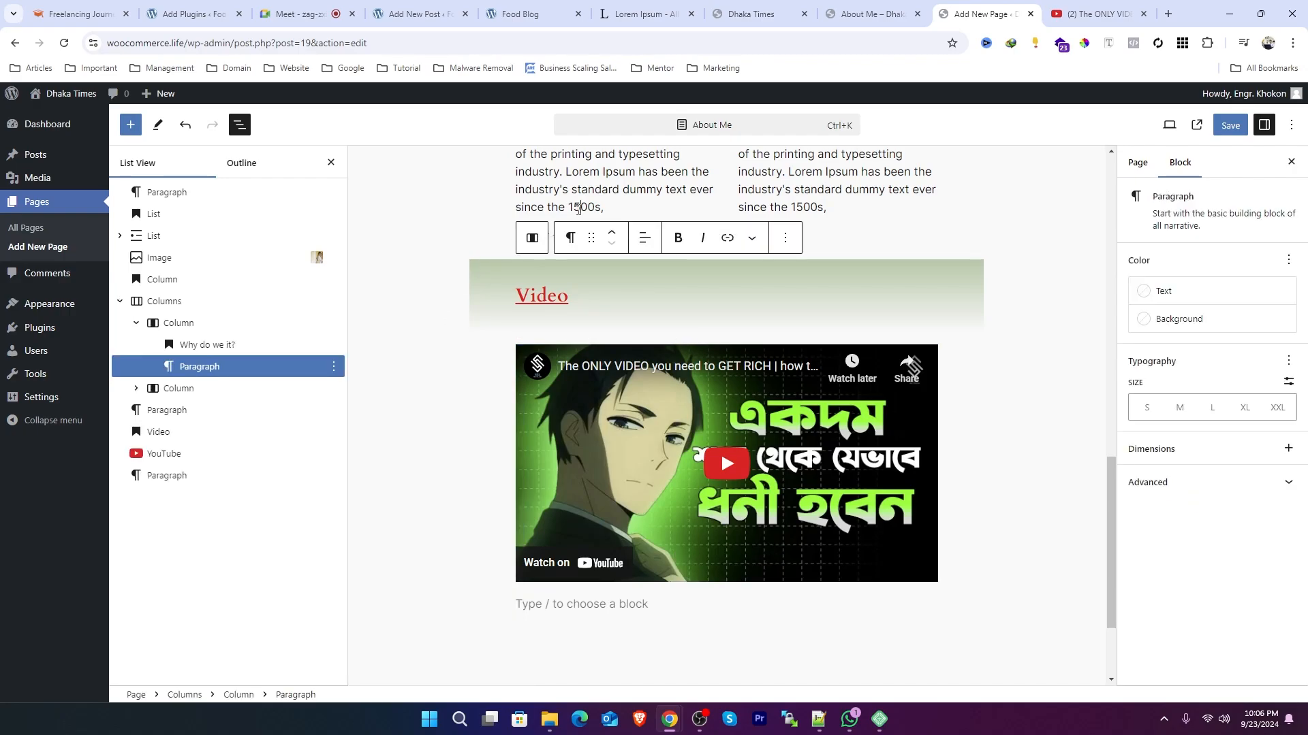
click(811, 208)
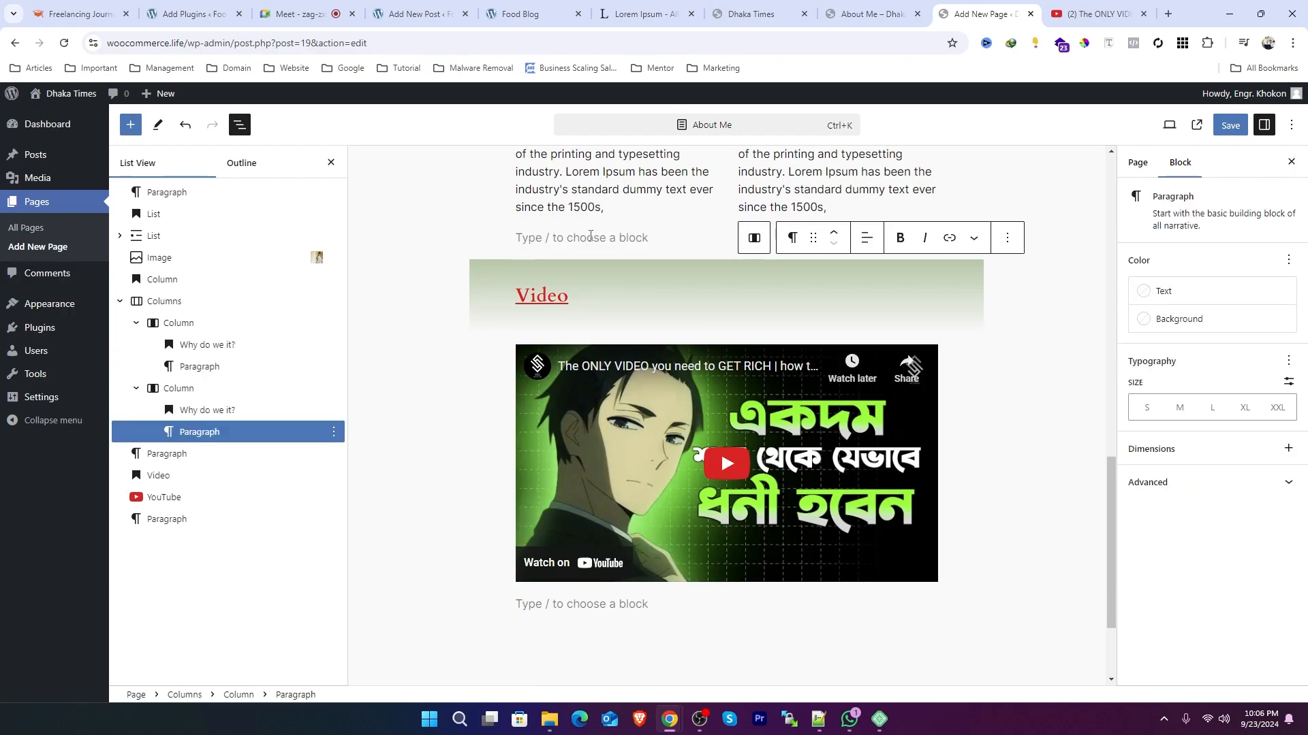
Step: Delete the empty paragraph block beneath the columns and save the page
click(590, 235)
key(BackSpace)
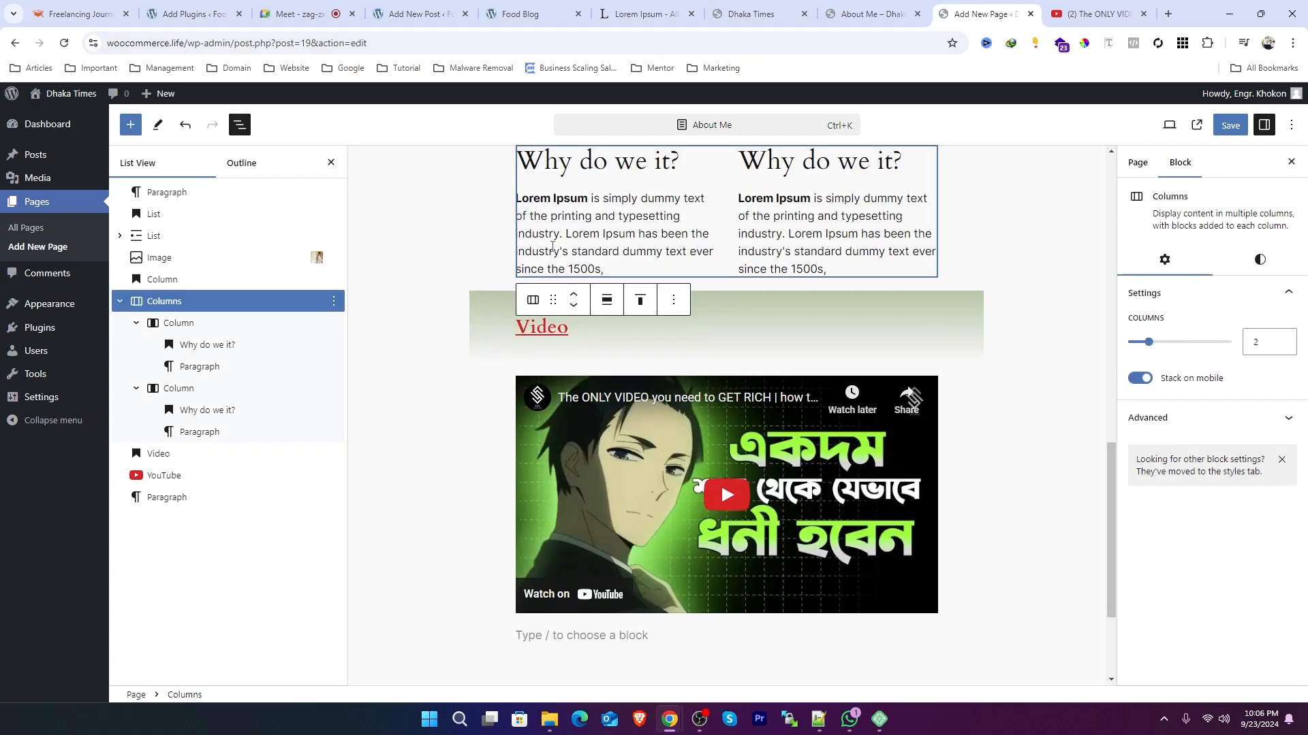
click(793, 267)
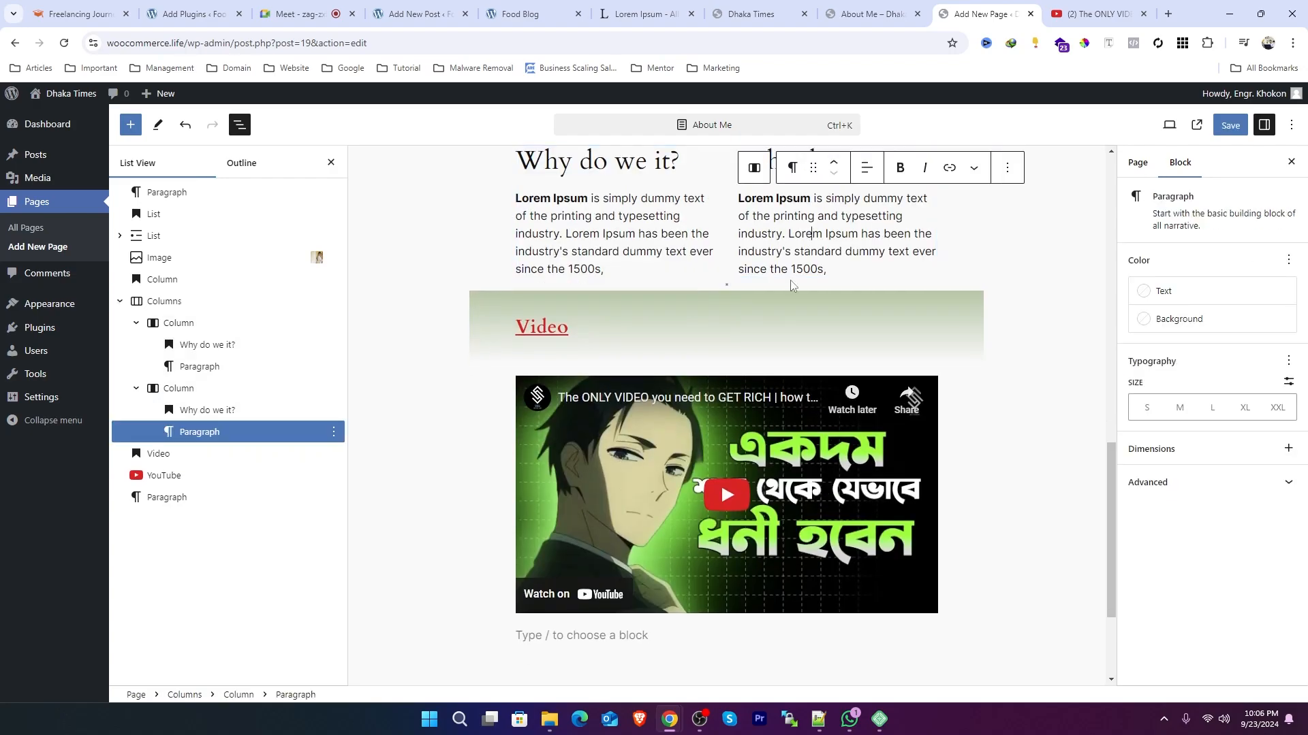
mouse_move(792, 286)
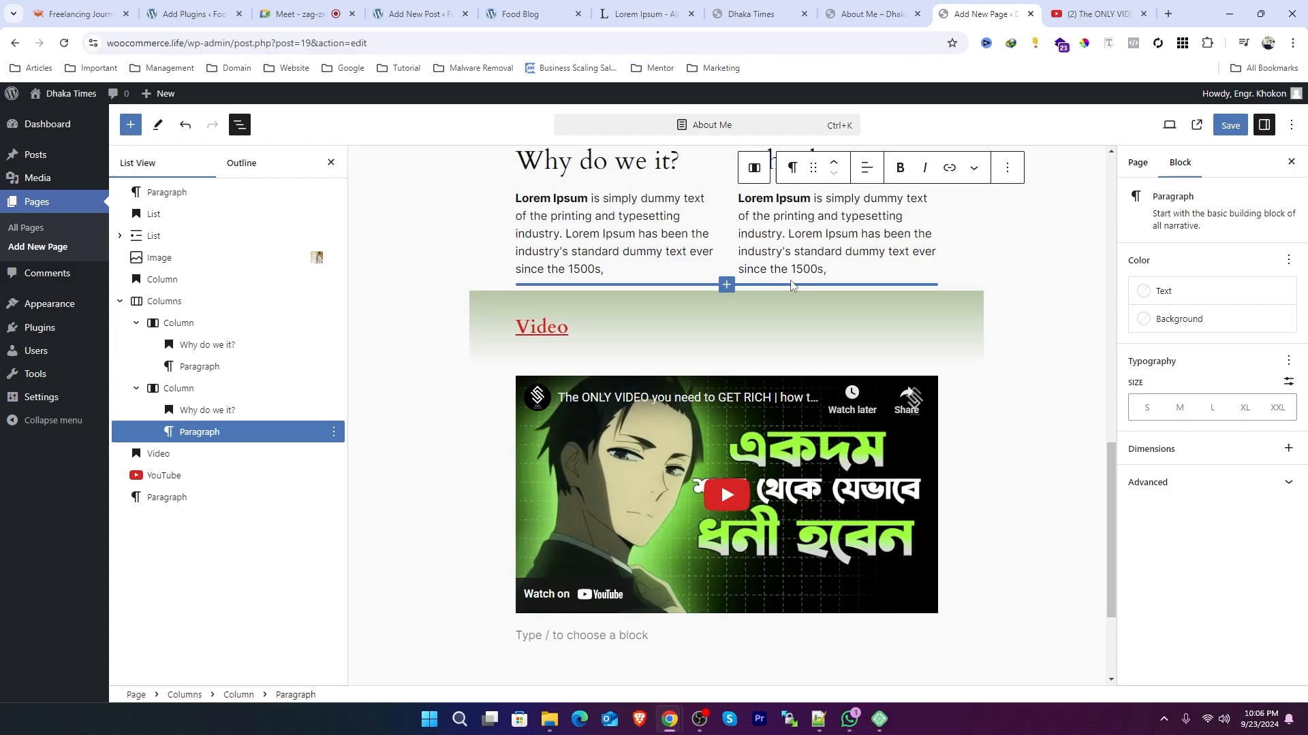
click(1230, 126)
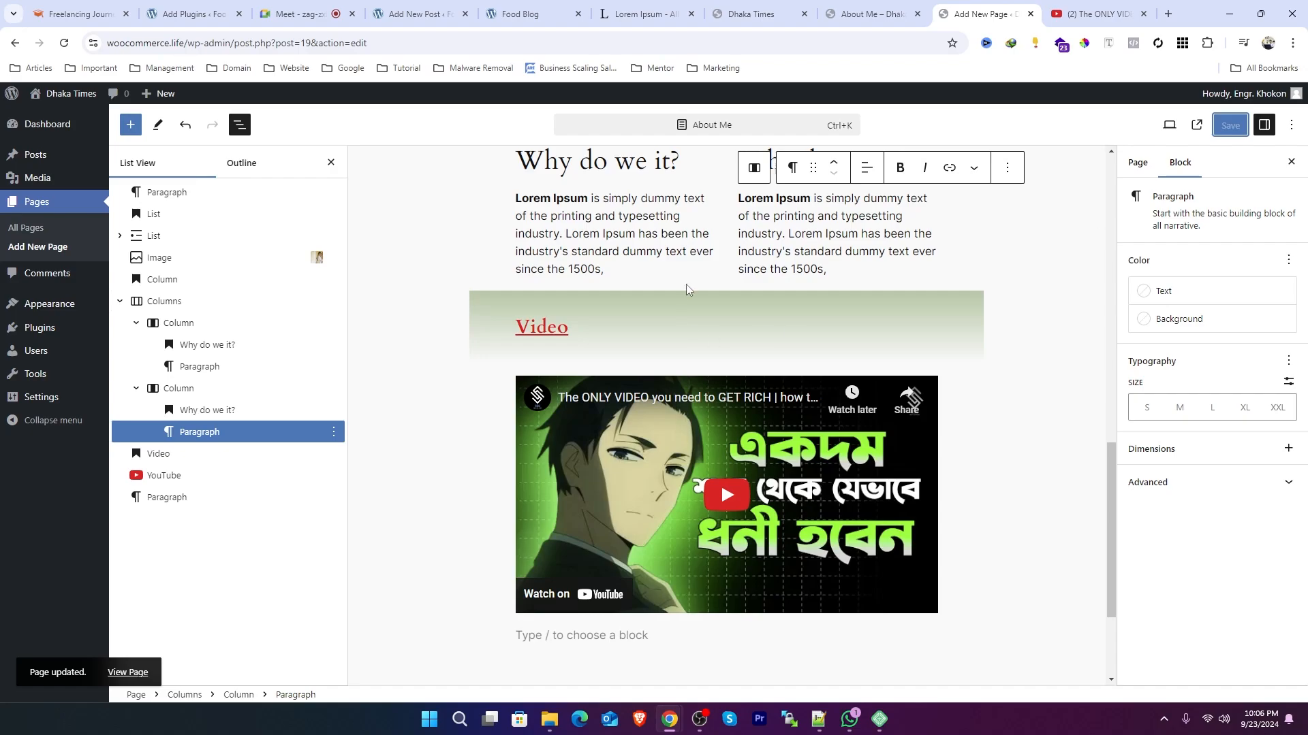
scroll(628, 301, up, 2)
scroll(627, 300, up, 1)
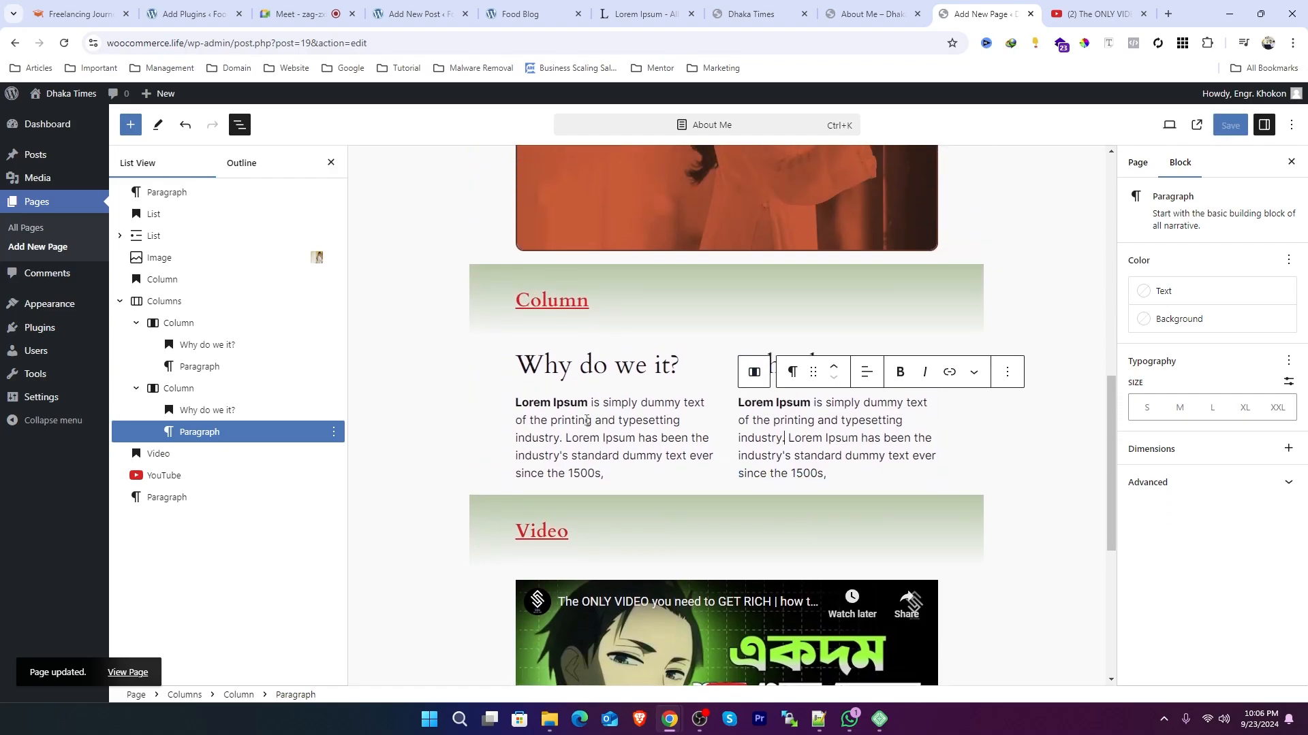
click(585, 419)
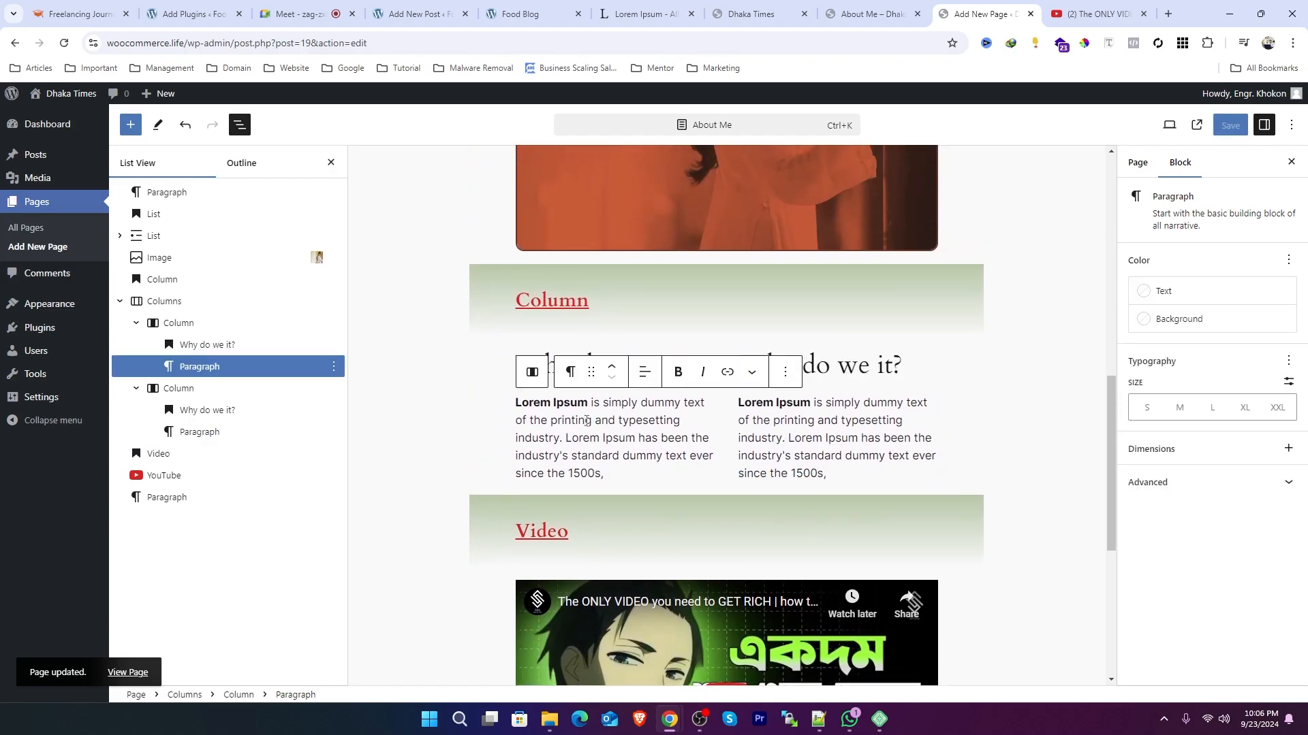
click(383, 389)
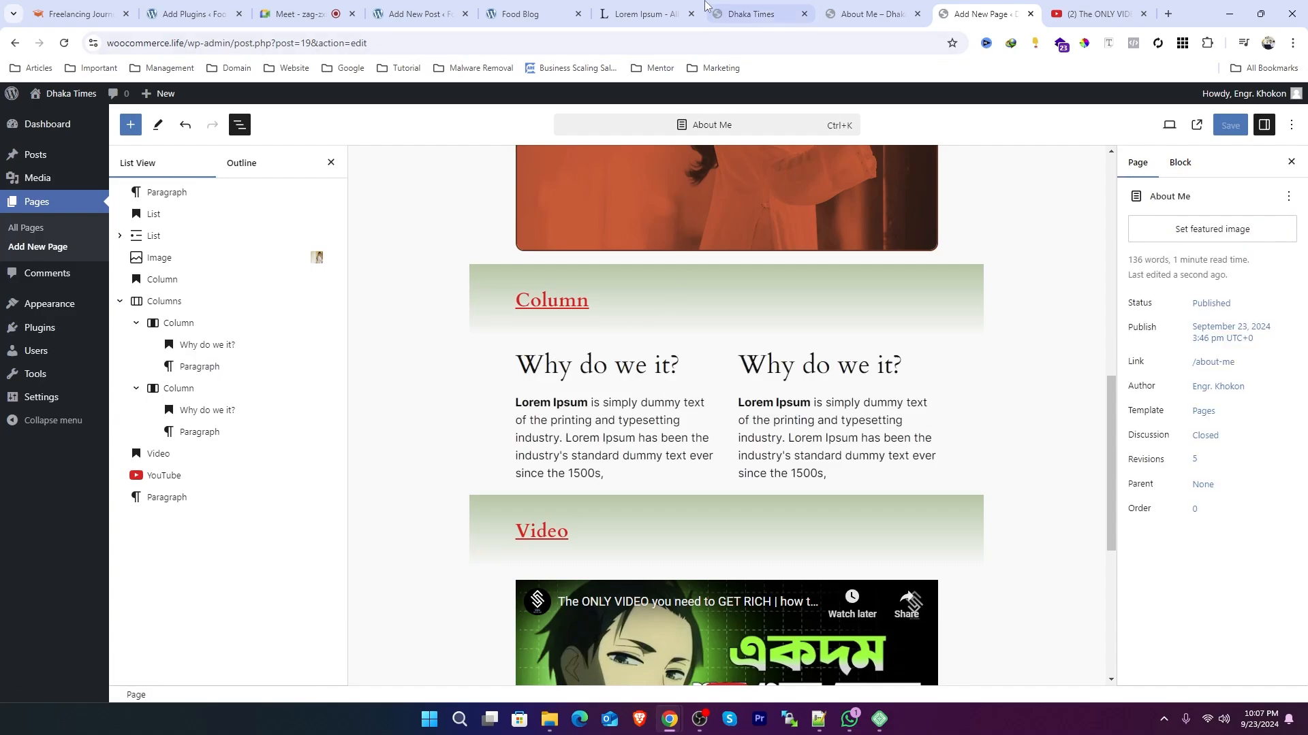
Step: Switch to the Dhaka Times homepage tab and look over its hero section
click(516, 15)
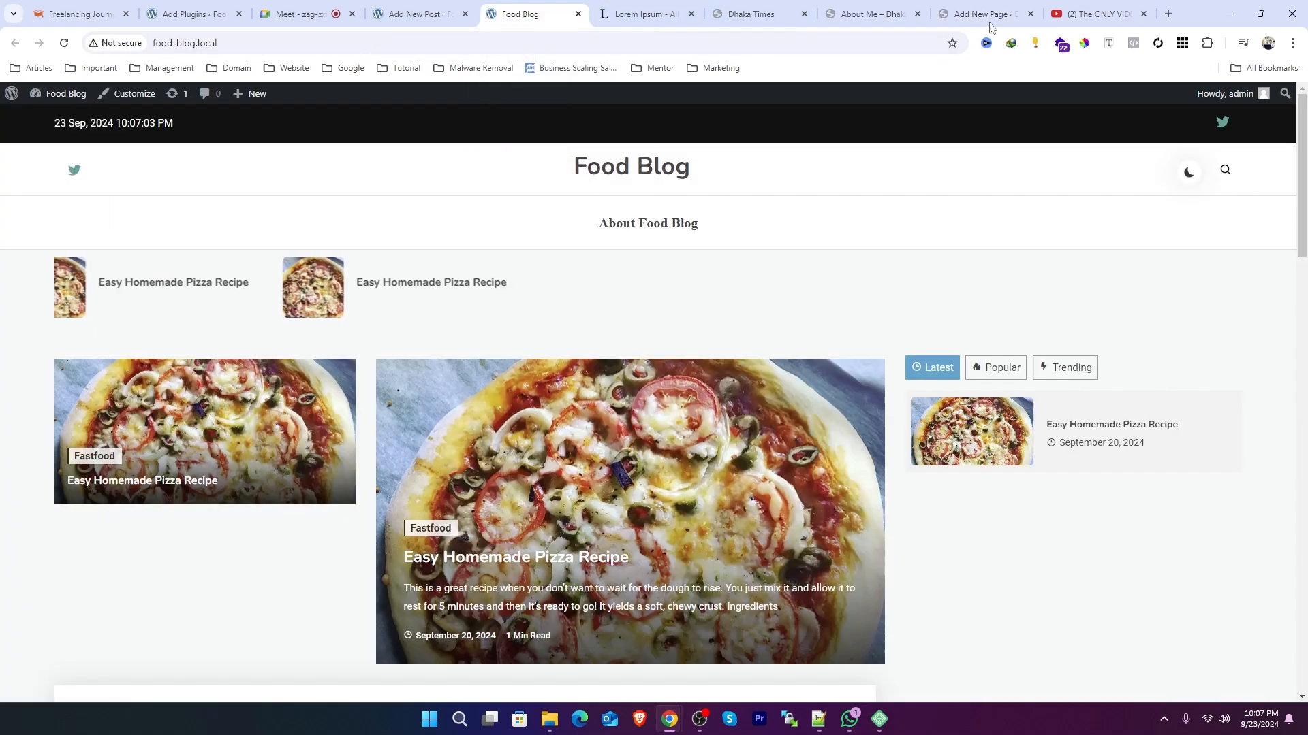
click(785, 16)
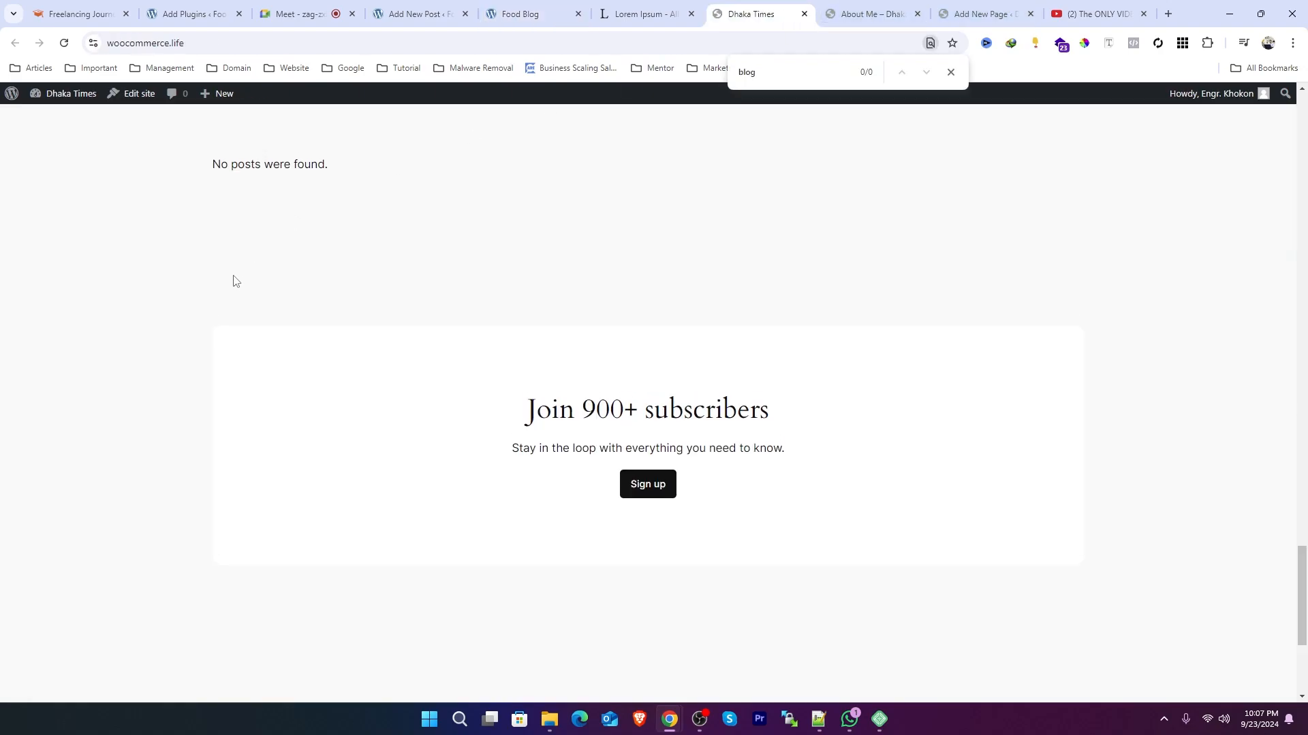
scroll(251, 281, up, 10)
scroll(251, 282, up, 10)
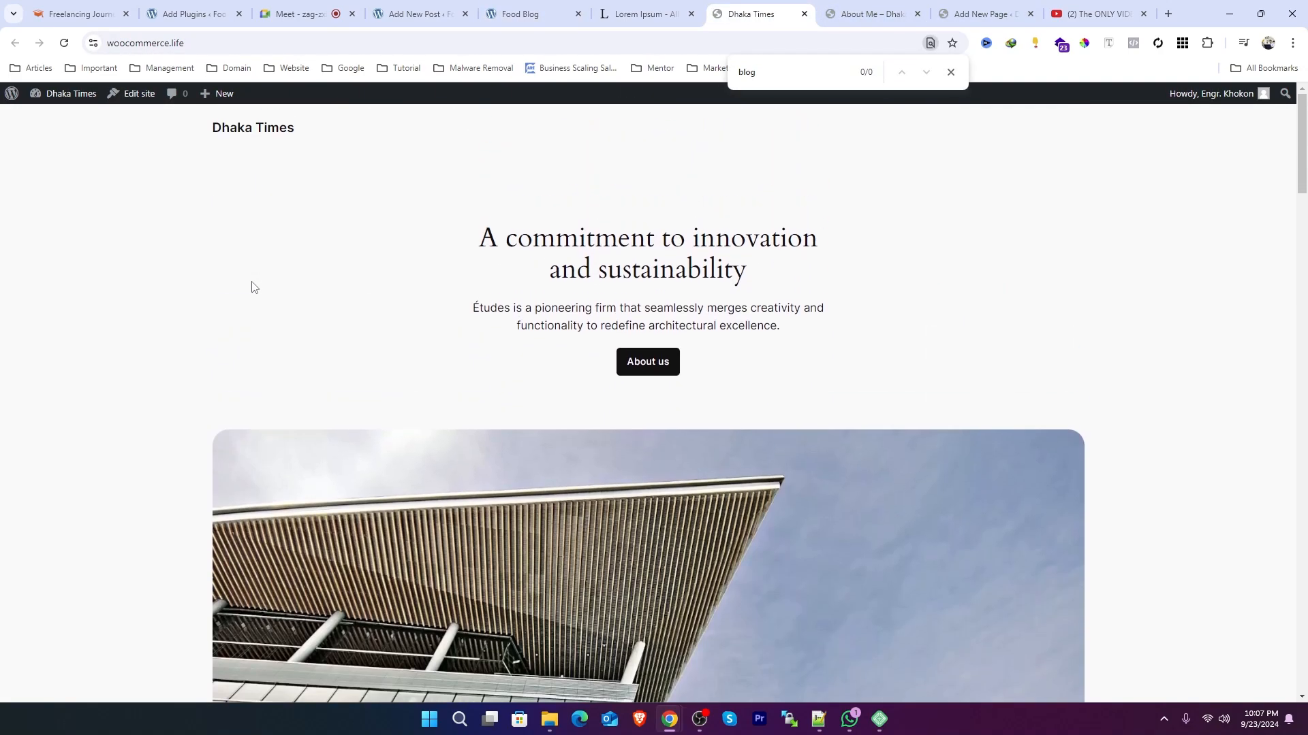
click(63, 51)
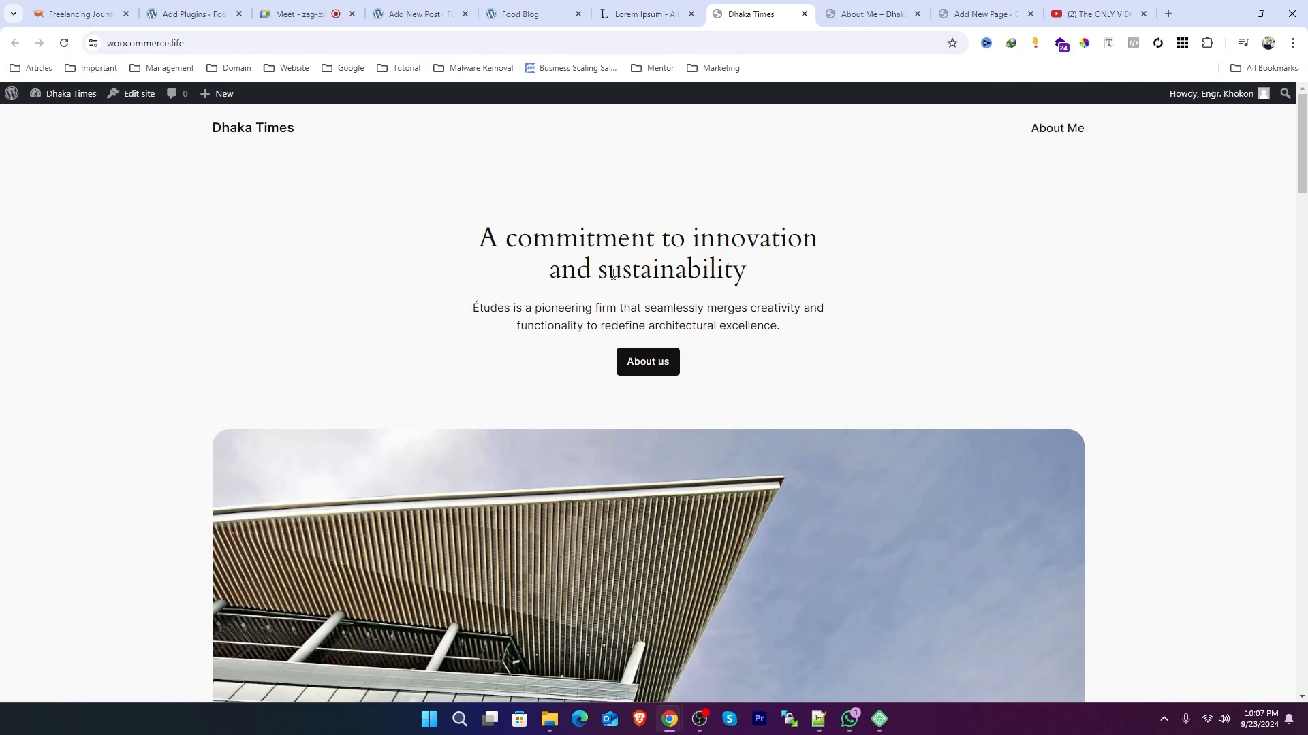
drag(487, 236, 755, 327)
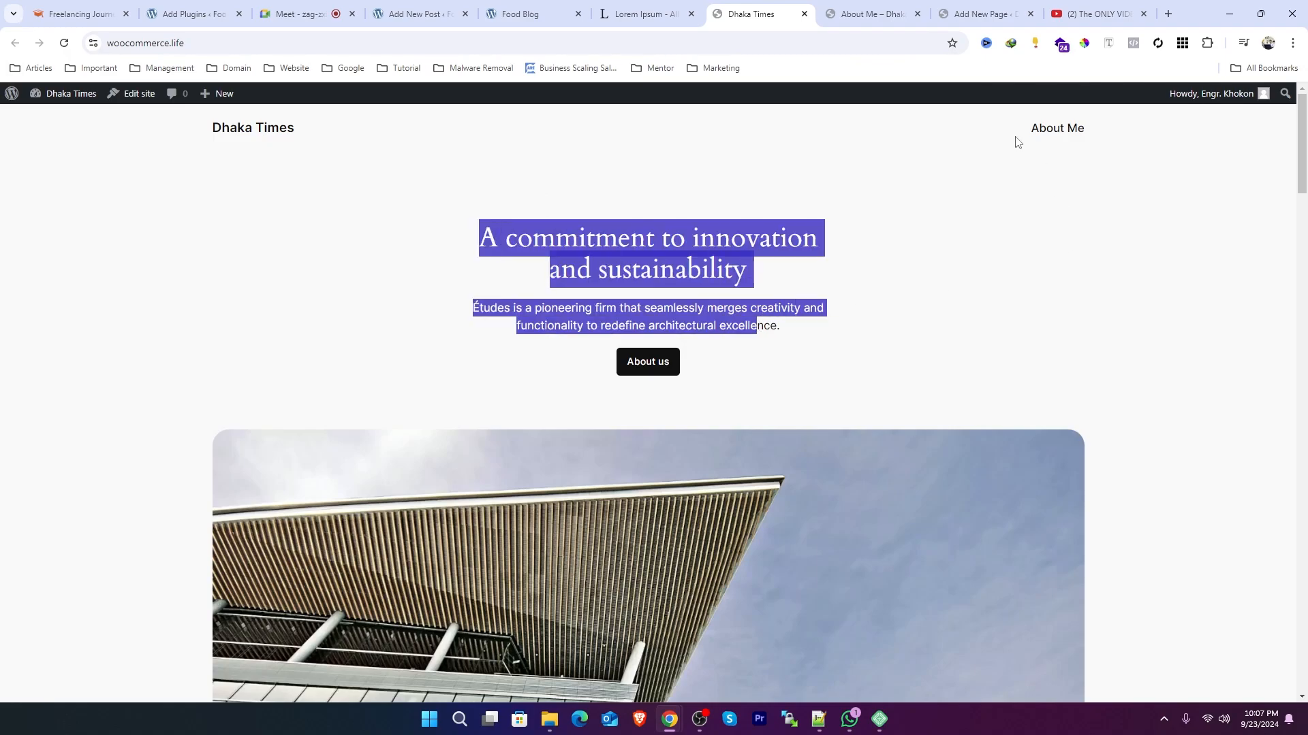
click(300, 13)
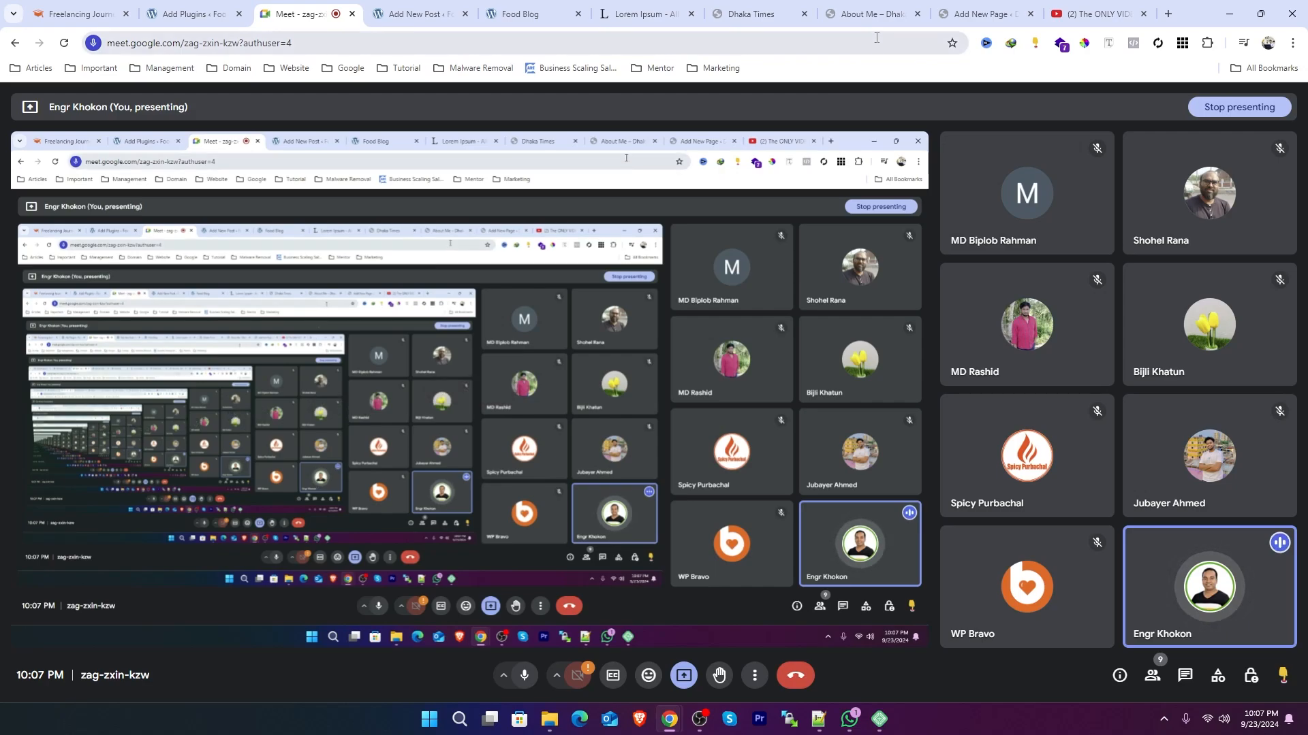
click(960, 17)
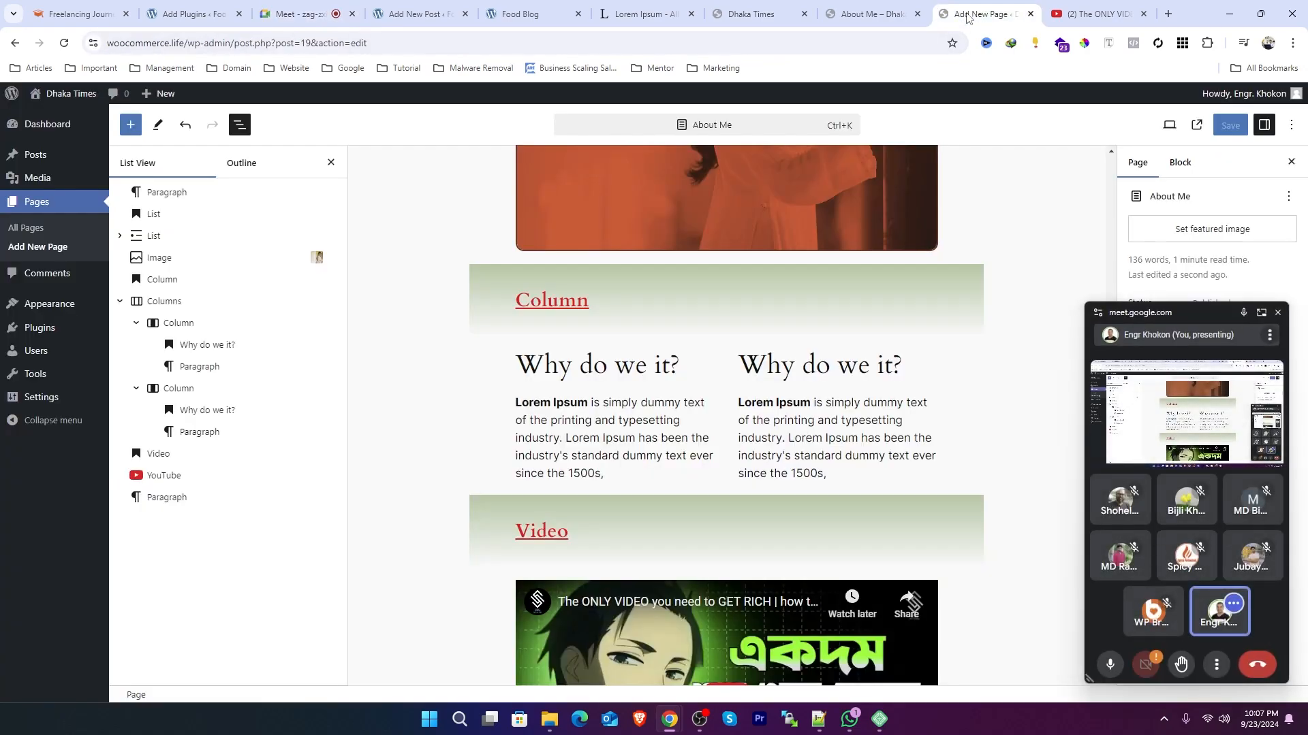
click(838, 10)
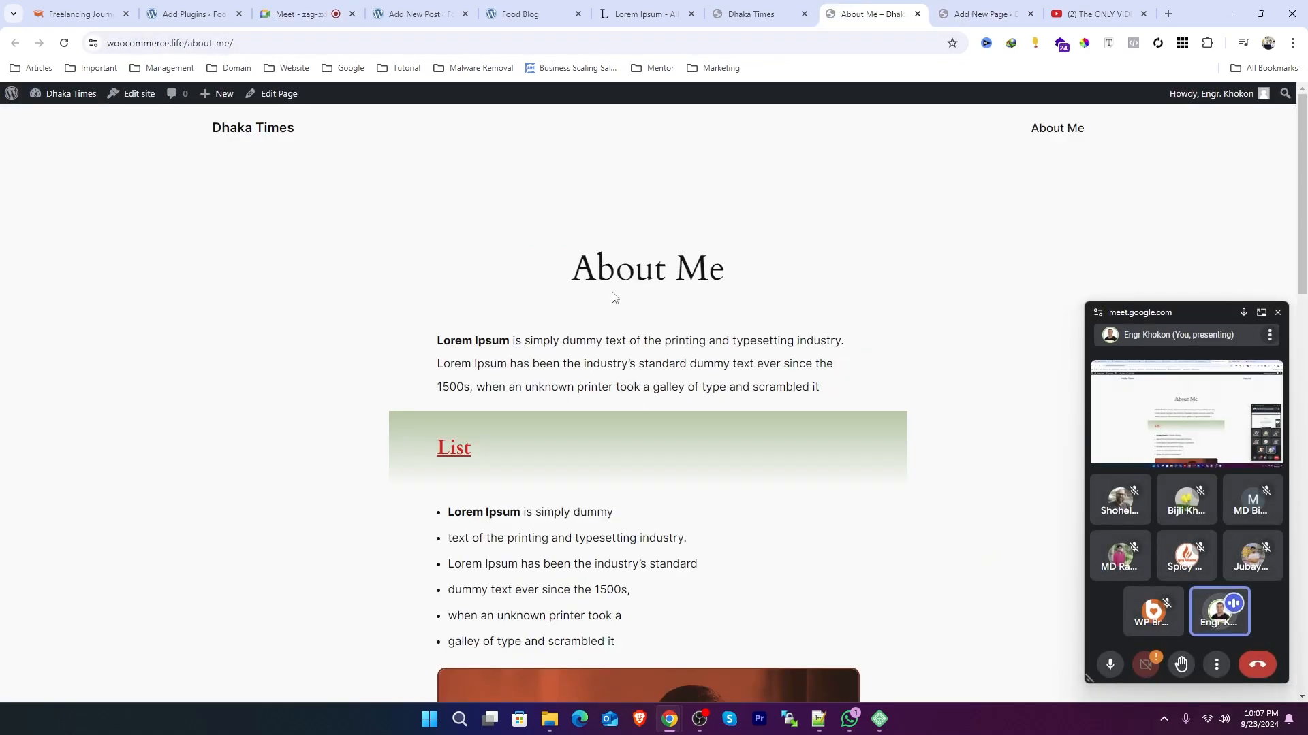
click(737, 12)
click(703, 304)
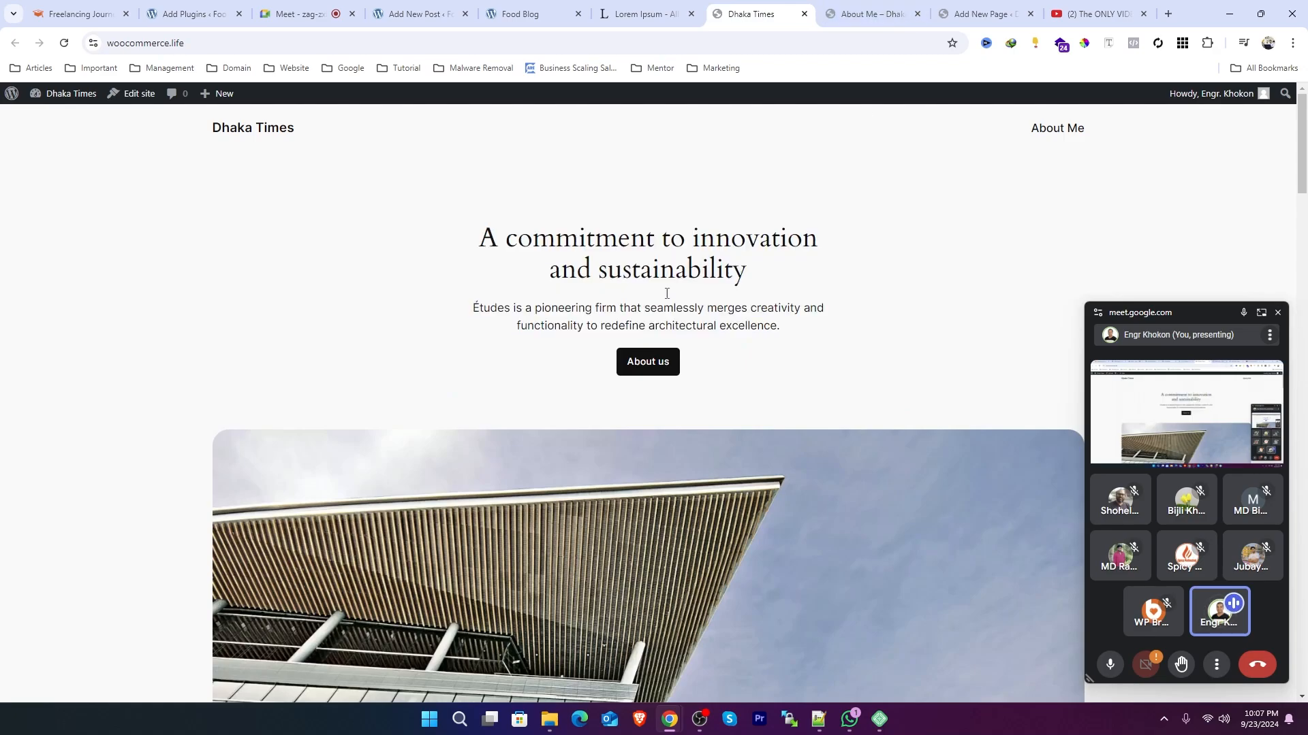
scroll(683, 388, down, 4)
scroll(683, 389, up, 4)
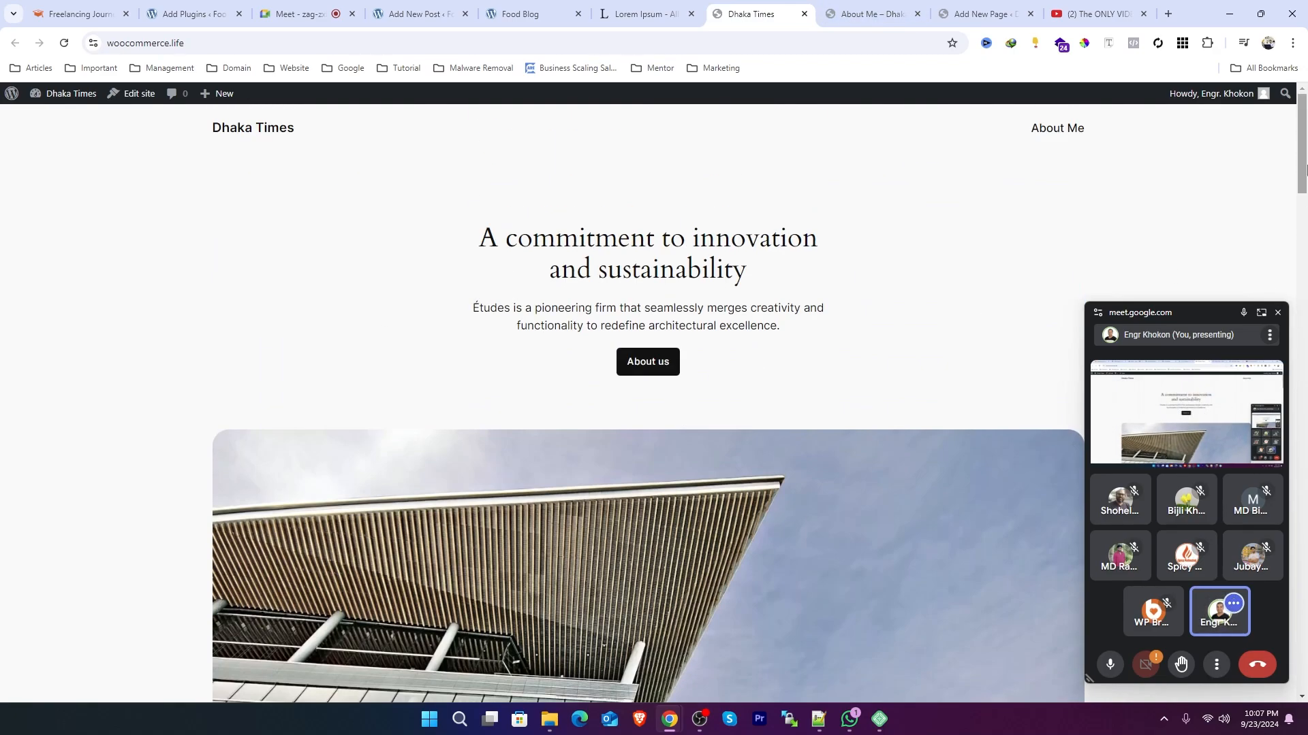
Step: Close the floating meeting preview and scroll through the Dhaka Times homepage down to the footer
click(1278, 313)
scroll(622, 379, down, 10)
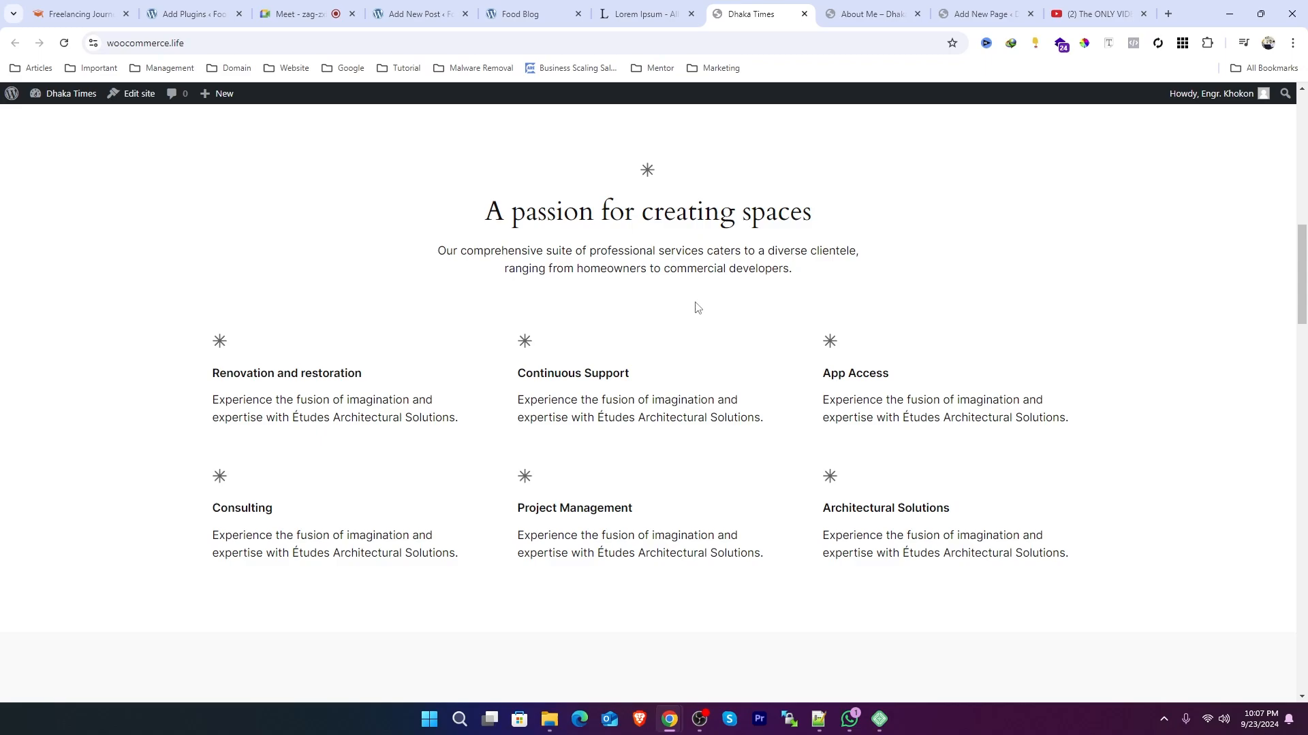
scroll(694, 307, up, 10)
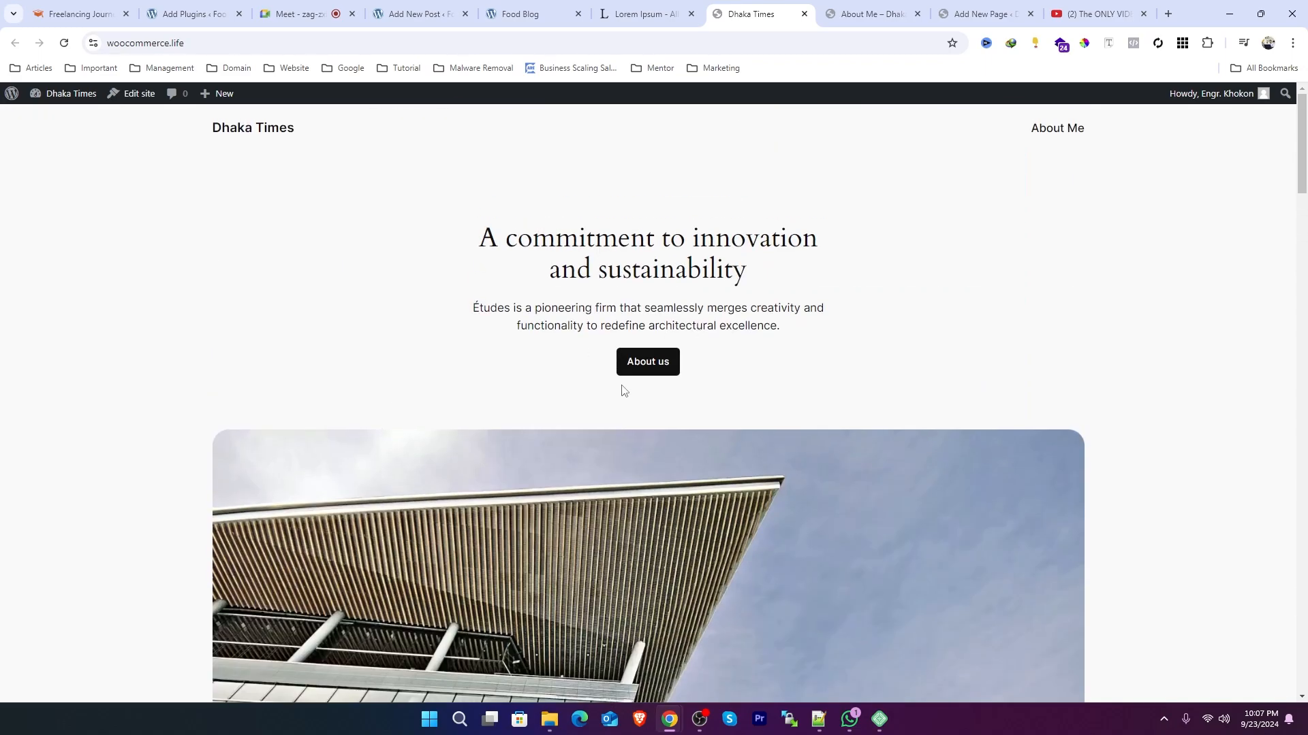
drag(1303, 152, 1305, 648)
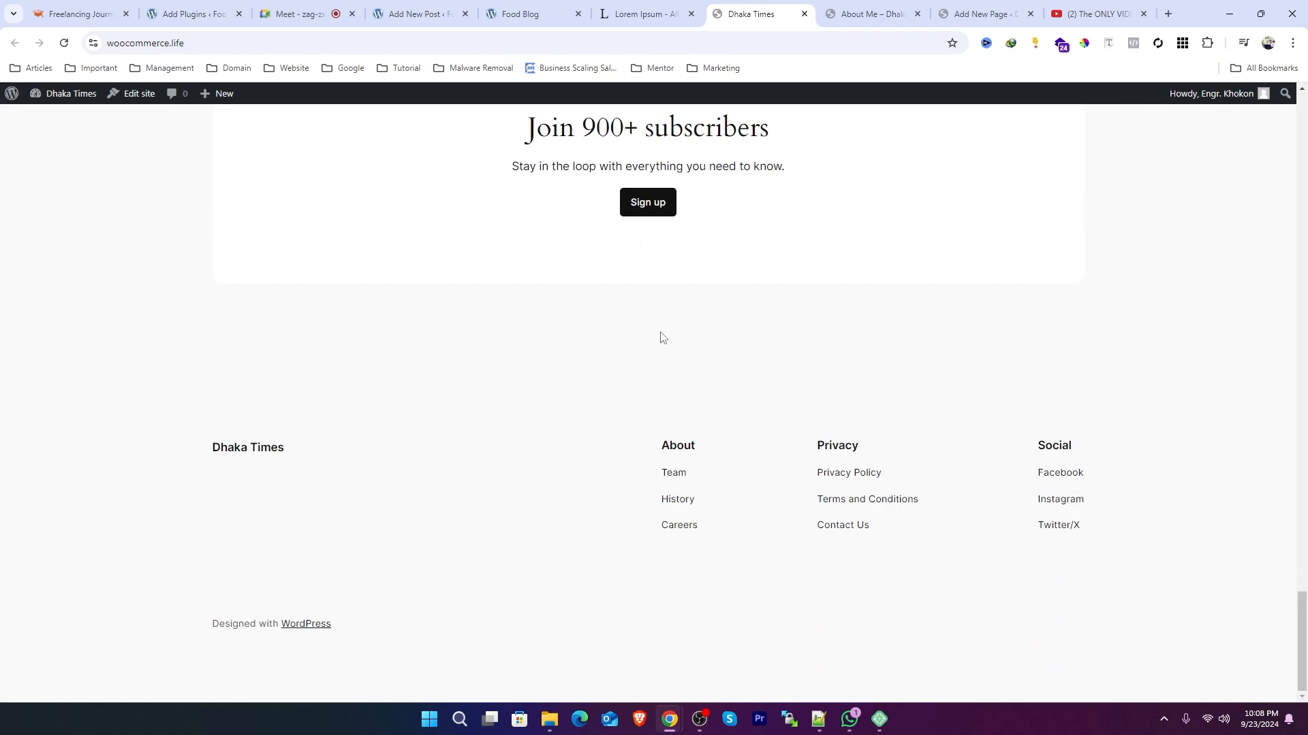
scroll(665, 339, up, 2)
scroll(661, 339, up, 3)
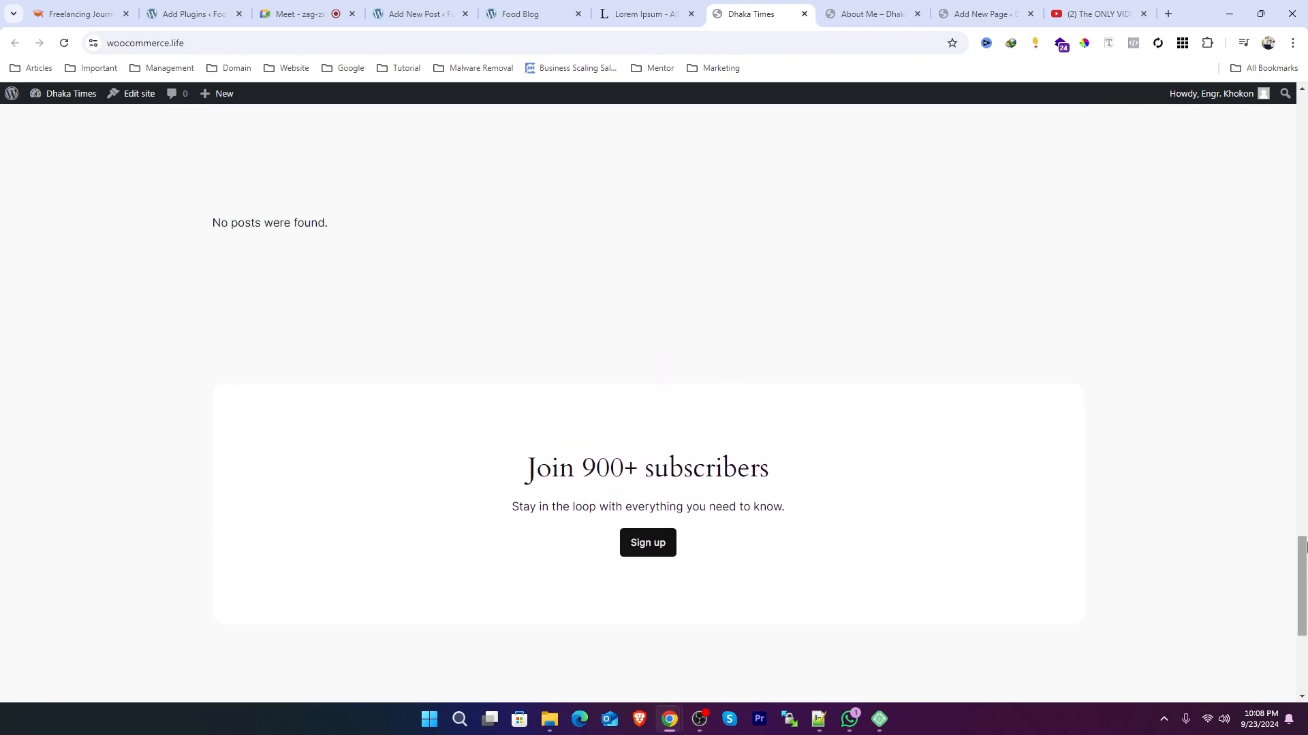
drag(1305, 572, 1068, 201)
Step: Open the homepage template in the site editor and select its hero heading, section heading and paragraph blocks
click(133, 94)
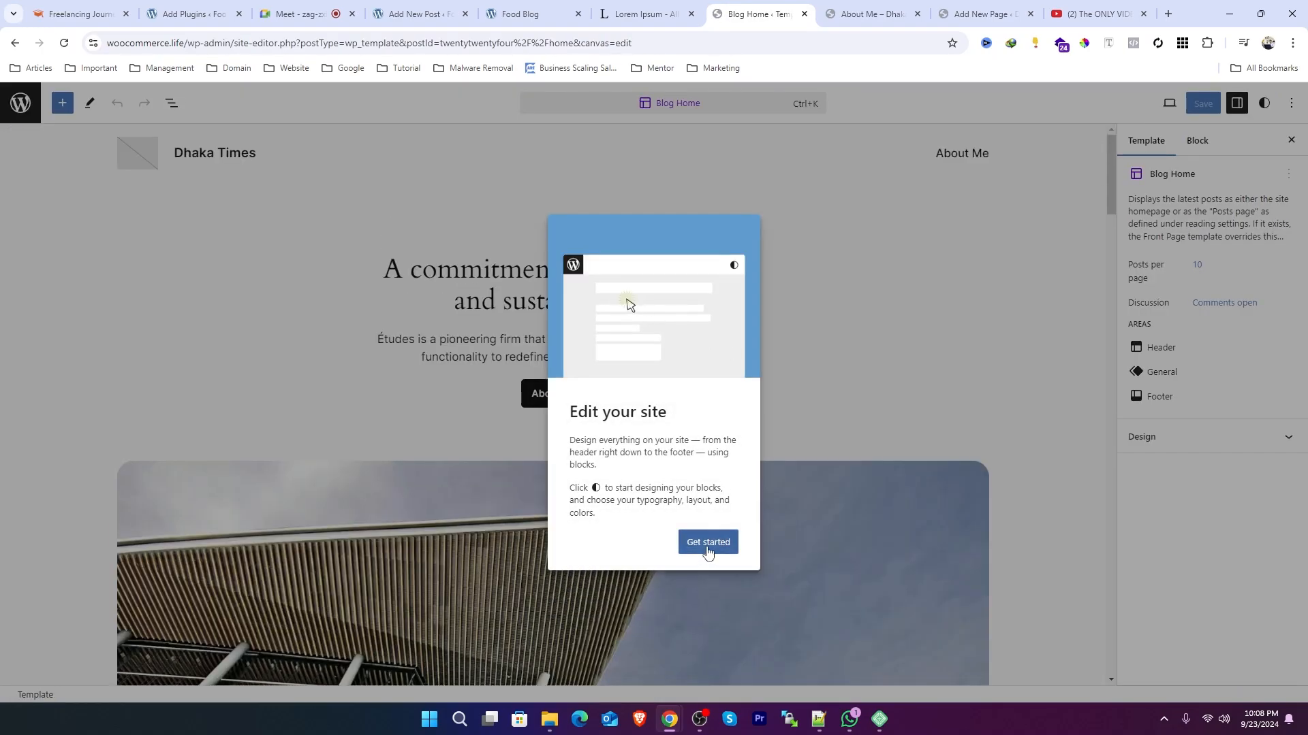
click(709, 542)
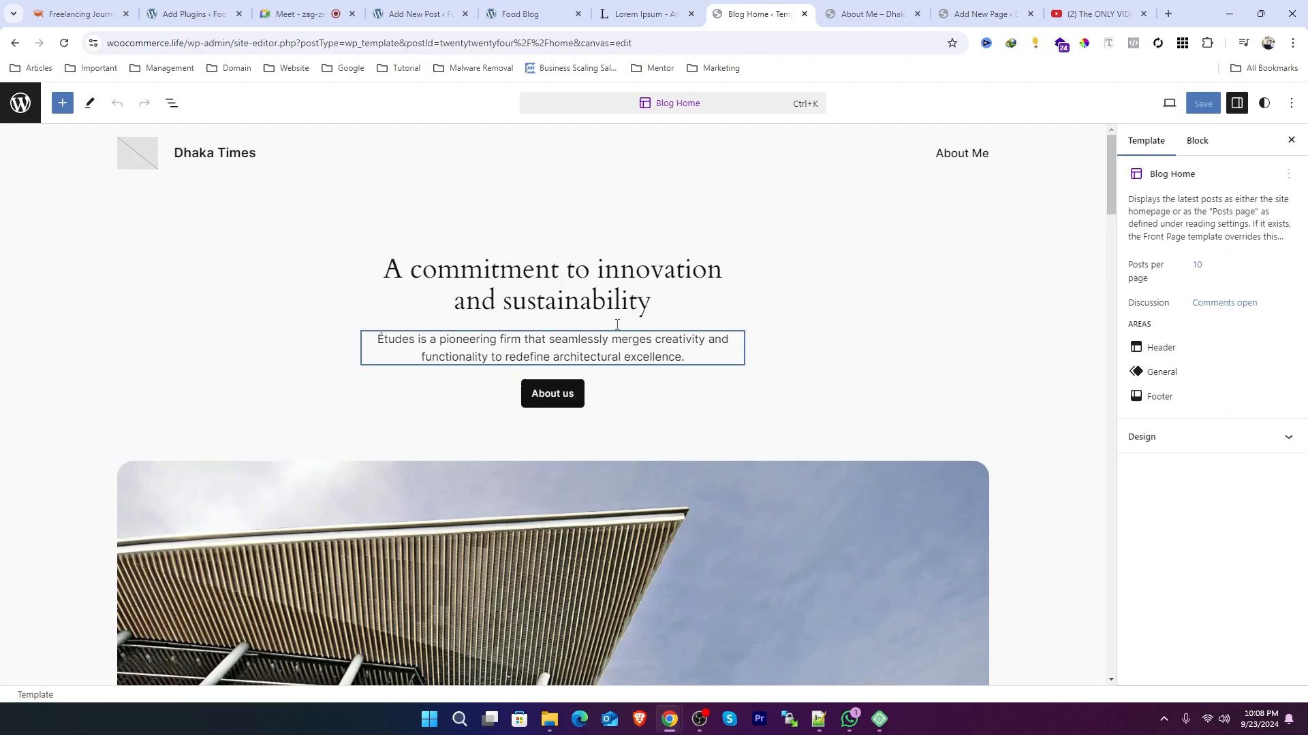
click(617, 296)
scroll(752, 562, down, 10)
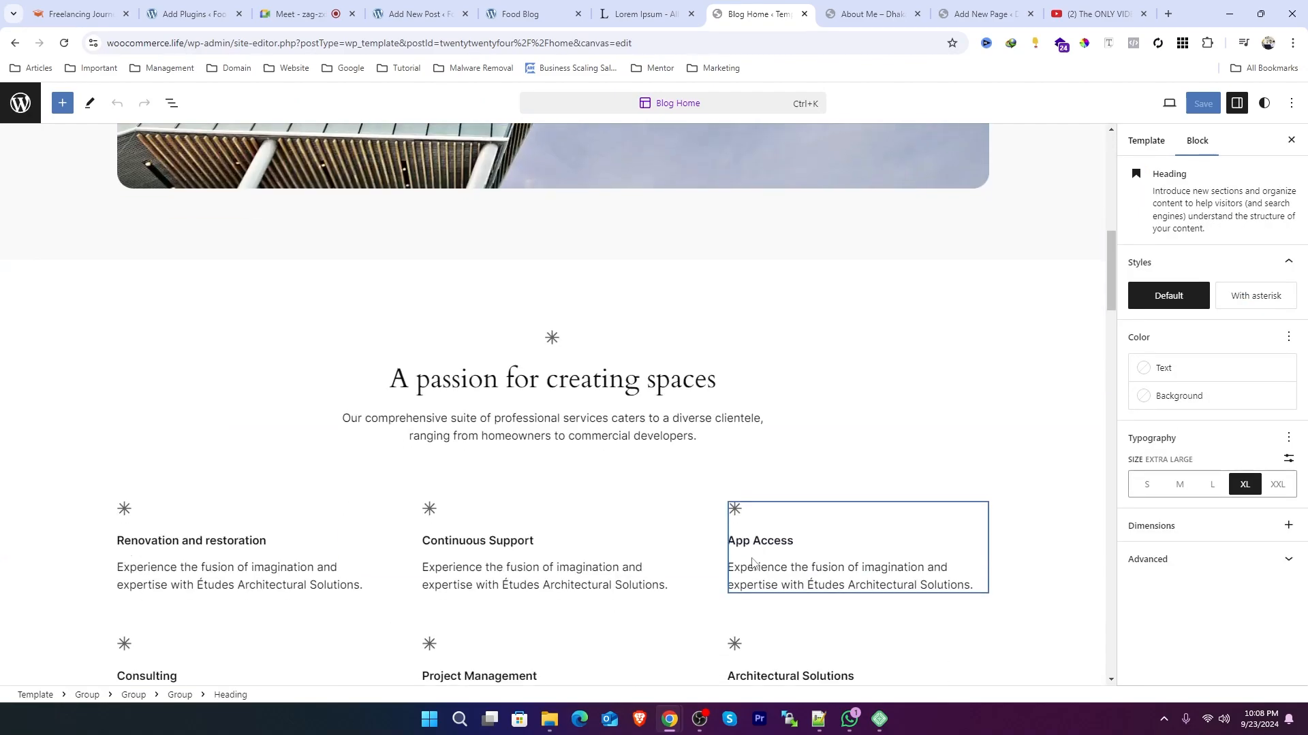
click(659, 382)
click(628, 422)
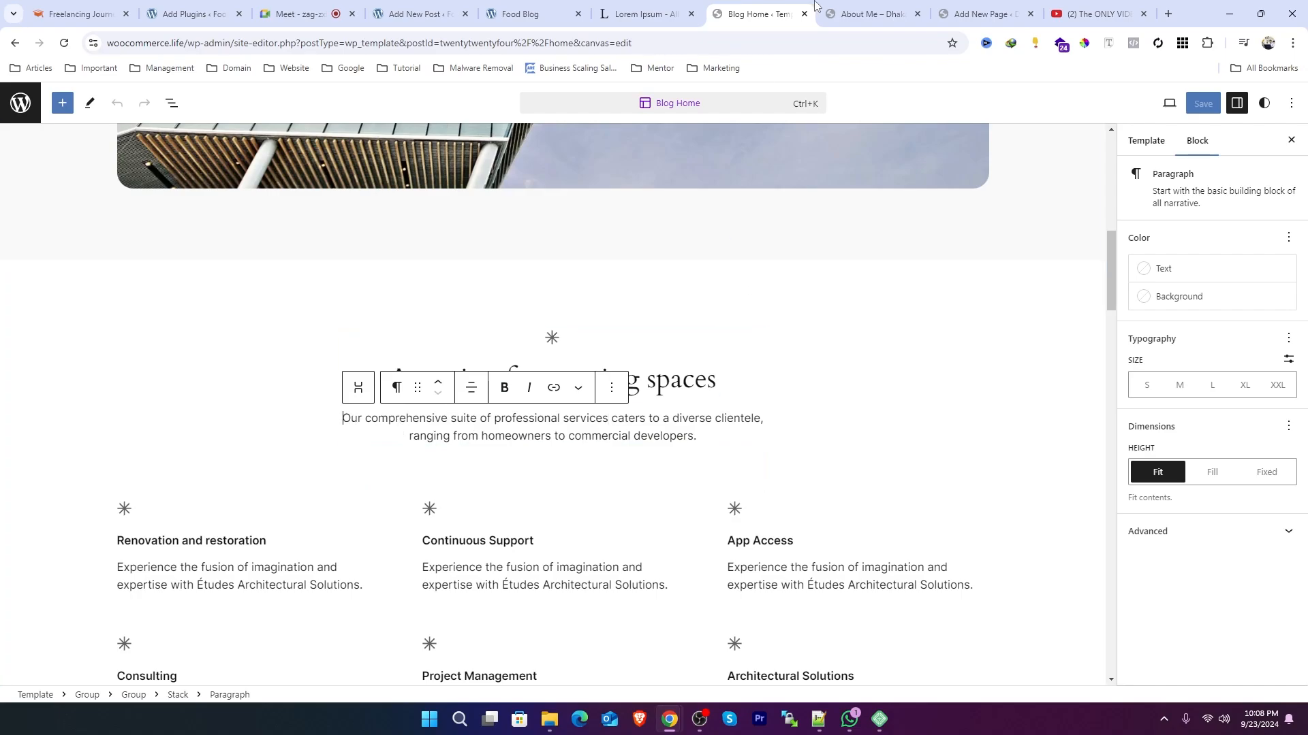
Step: Switch to the About Me page tab and highlight its page title text
click(872, 12)
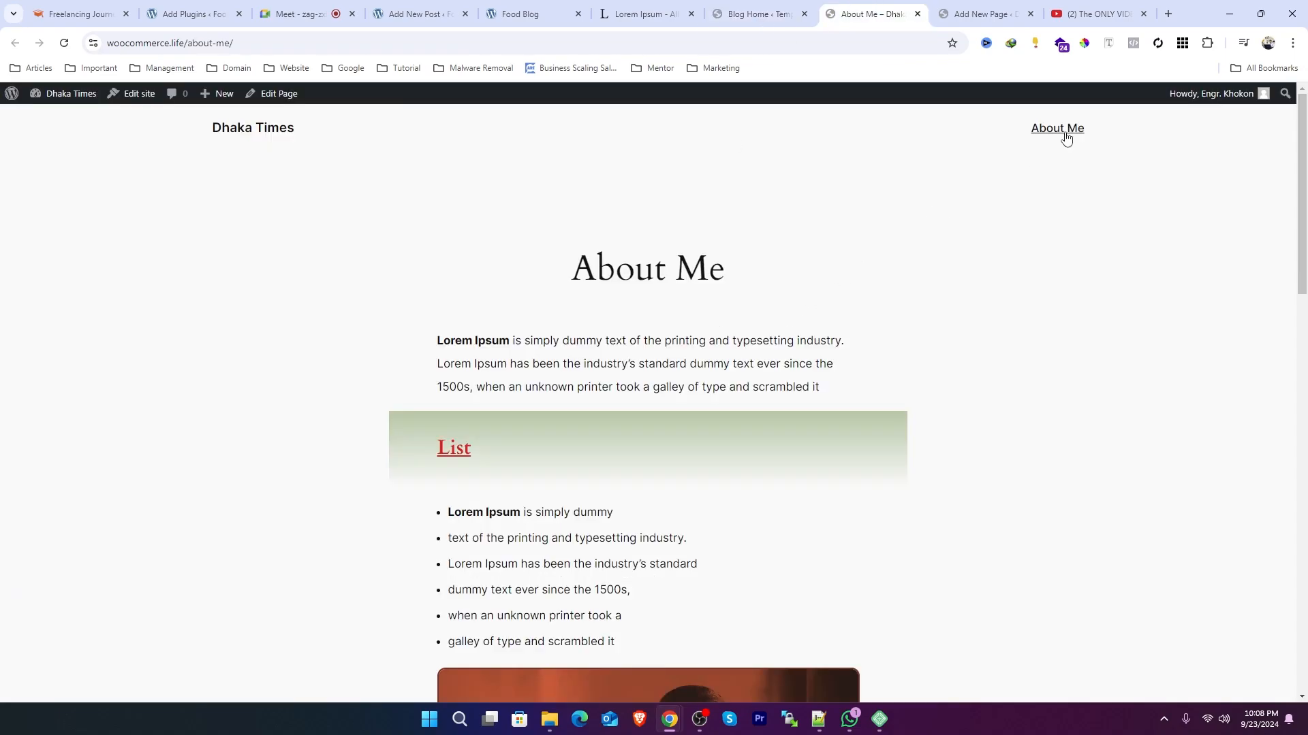
drag(722, 274, 503, 274)
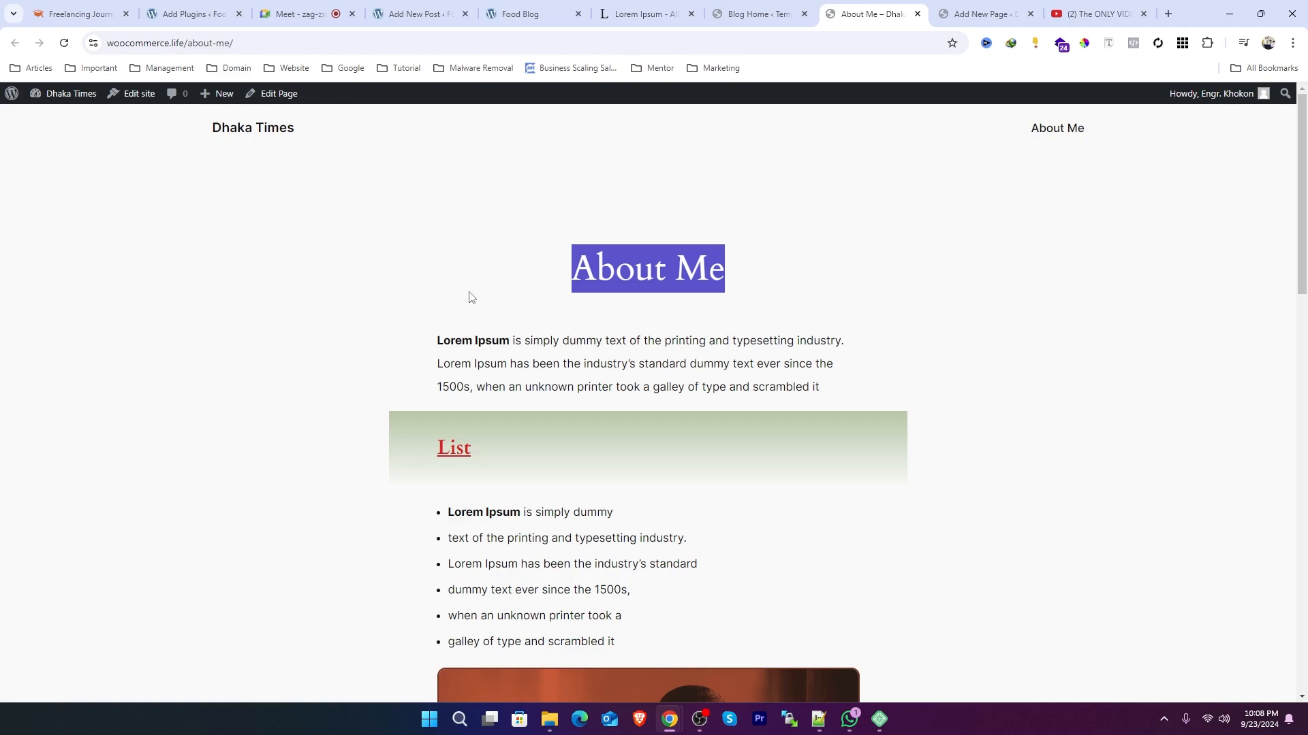
click(590, 267)
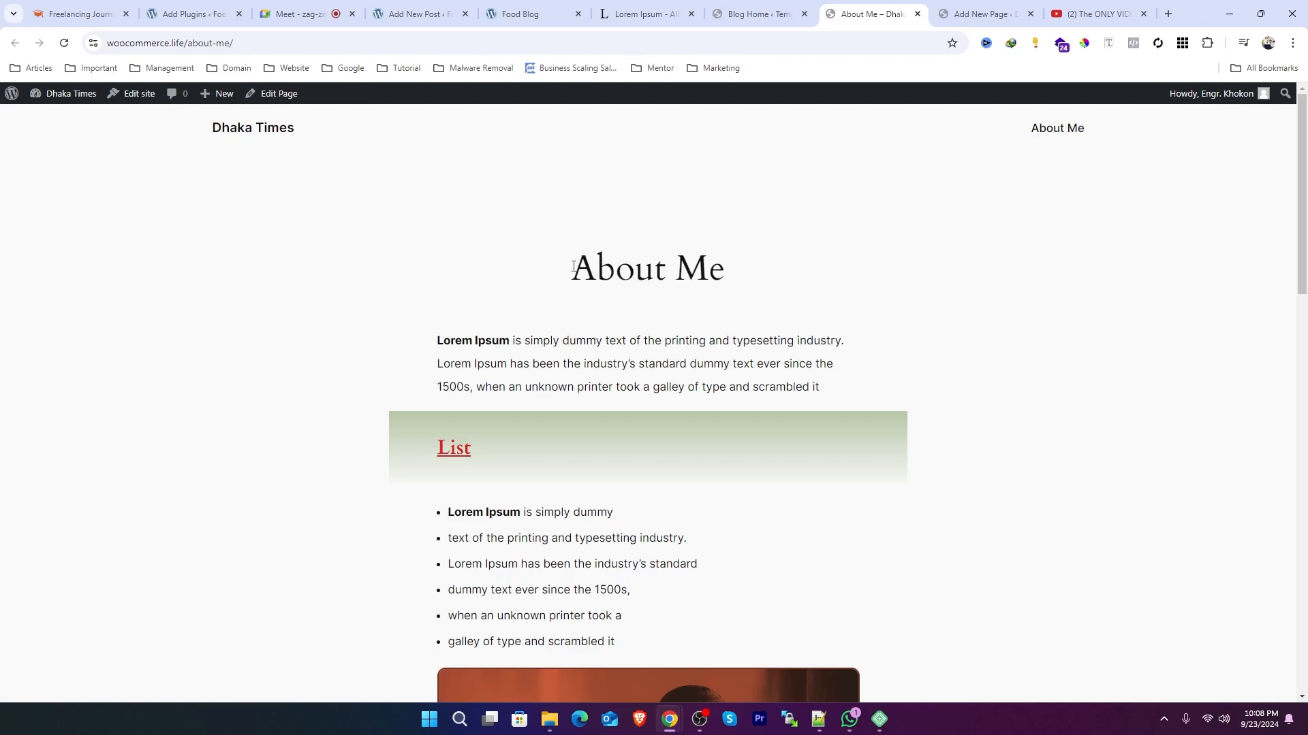
mouse_move(573, 267)
mouse_down()
mouse_move(743, 272)
mouse_move(566, 297)
mouse_move(578, 267)
mouse_up()
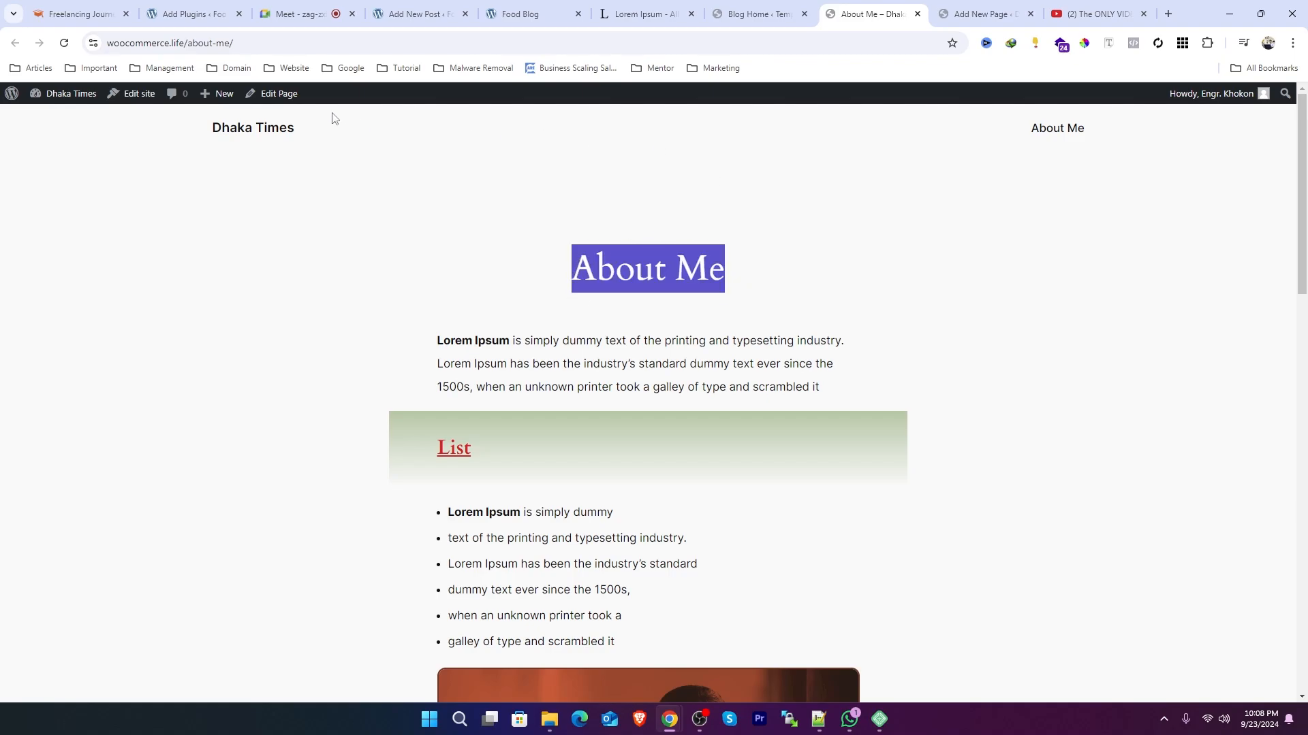
Step: Open facebook.com in a new tab, search for a friend by name and open their profile
click(1169, 14)
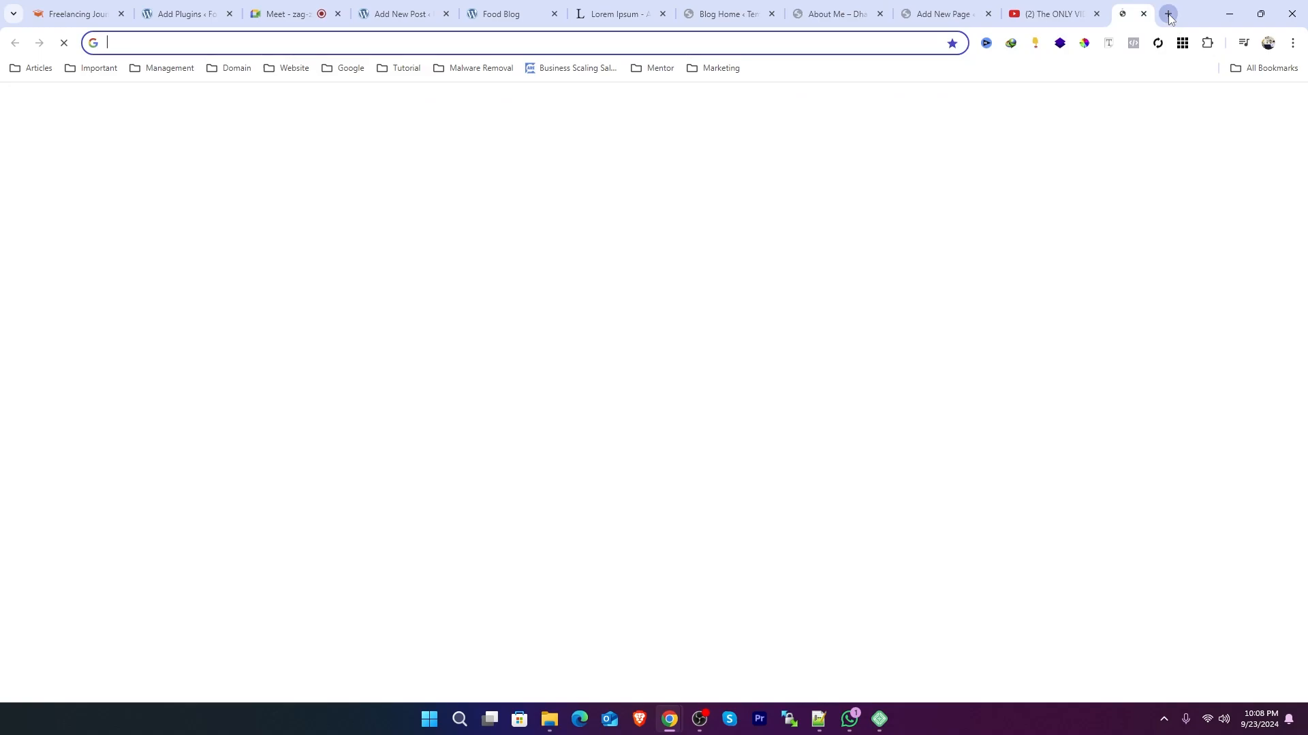
text(facebook.com)
key(Return)
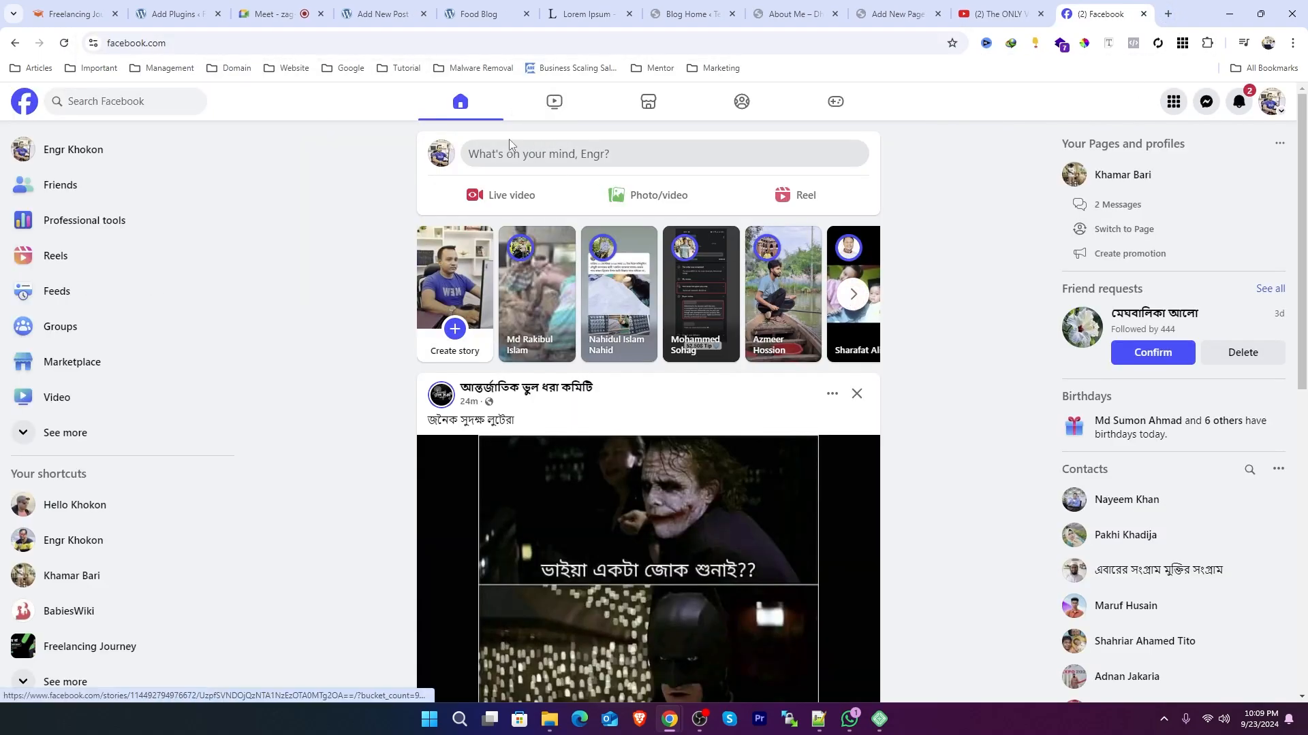
click(190, 101)
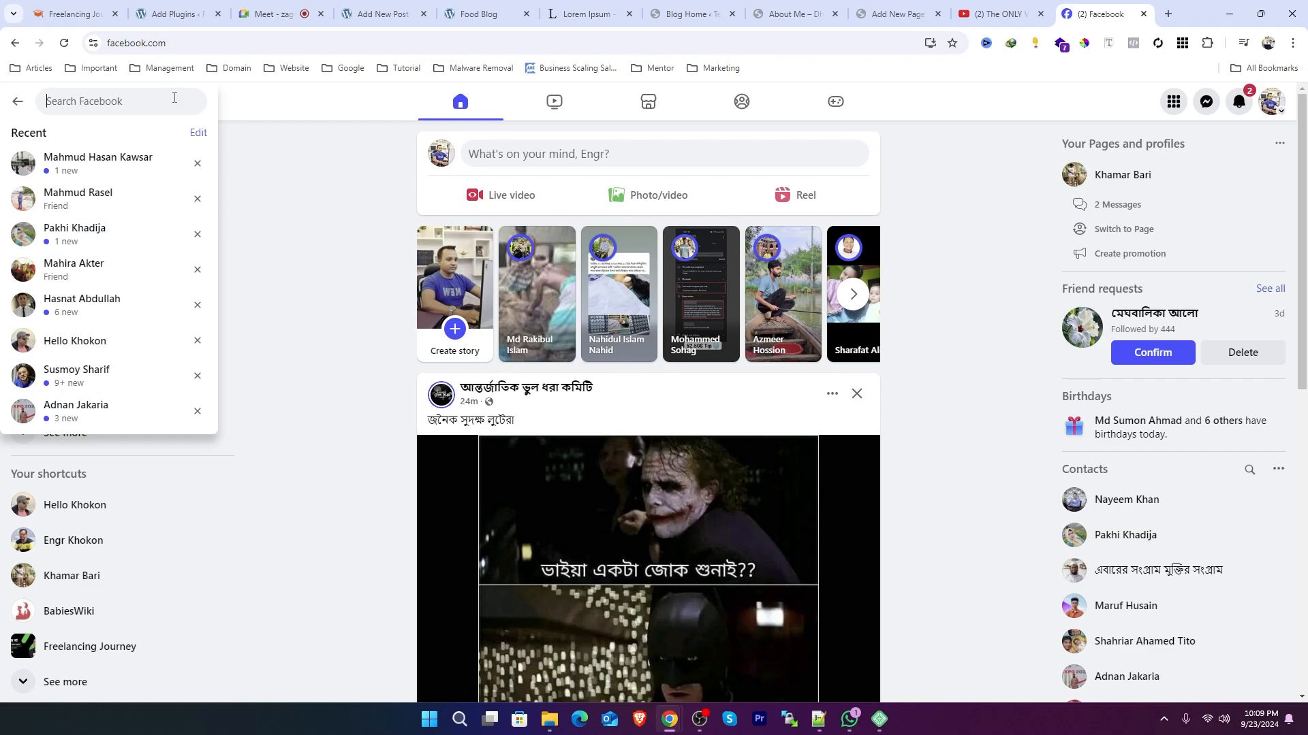
text(soha)
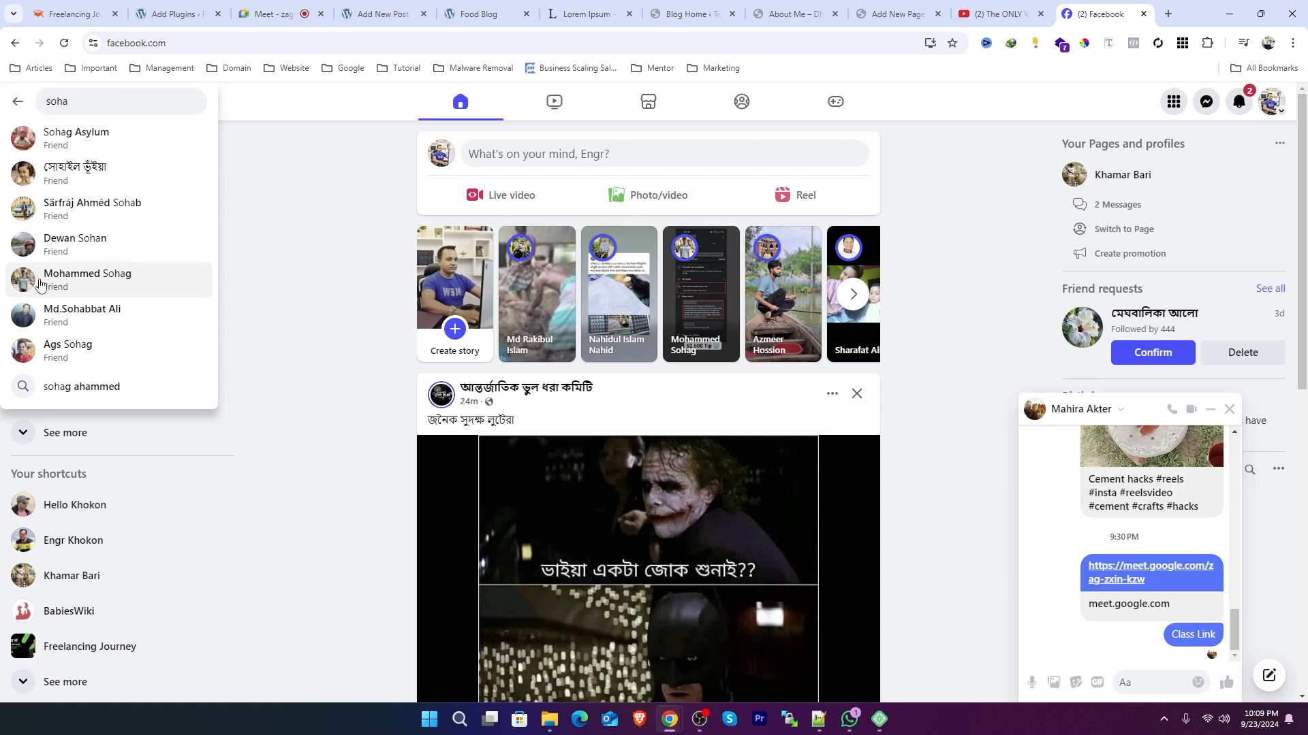
click(258, 315)
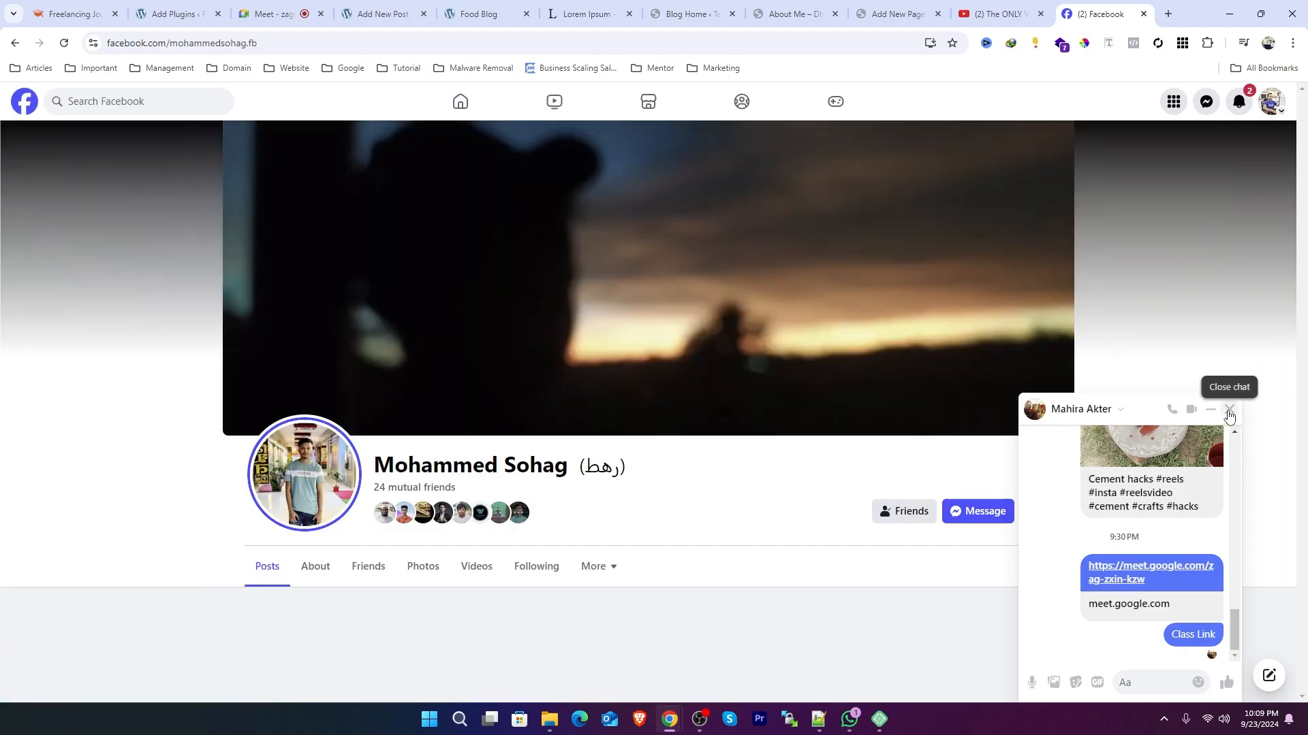
Step: Scroll through the profile's posts, expanding a post's full text with See more
scroll(158, 361, down, 5)
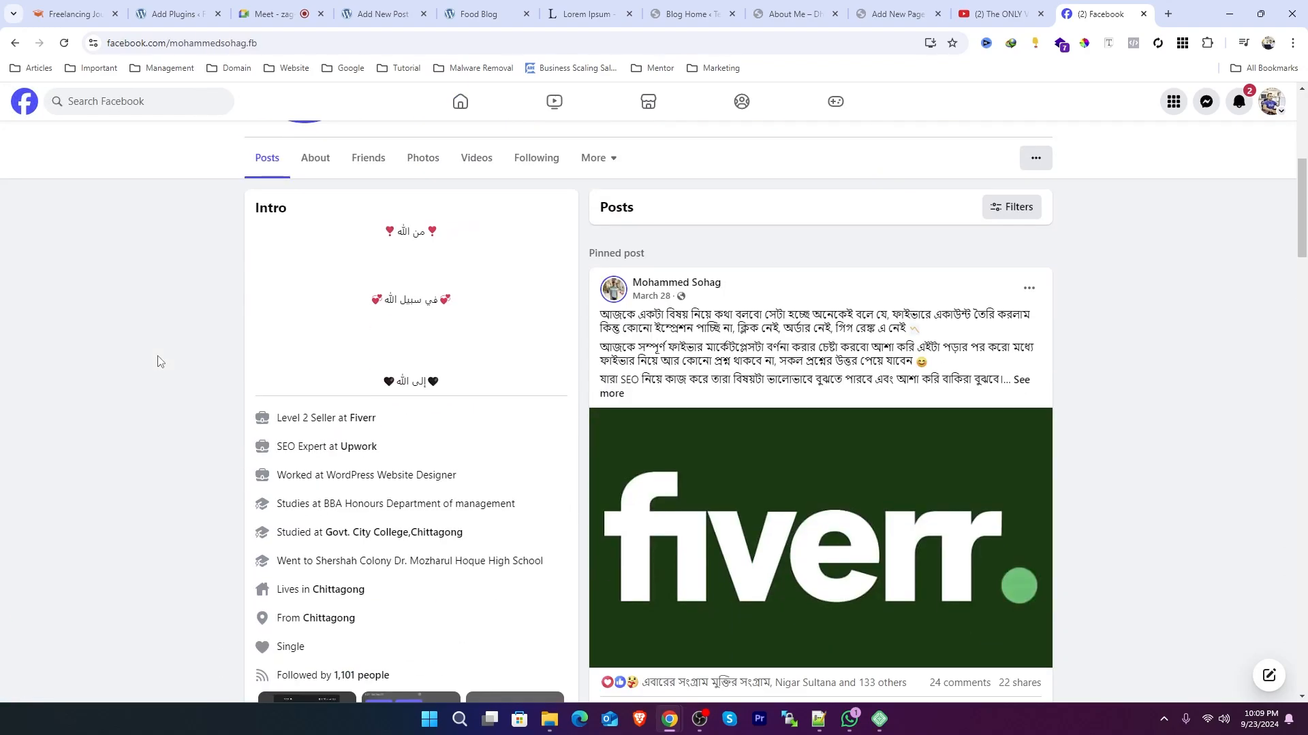
scroll(809, 346, down, 7)
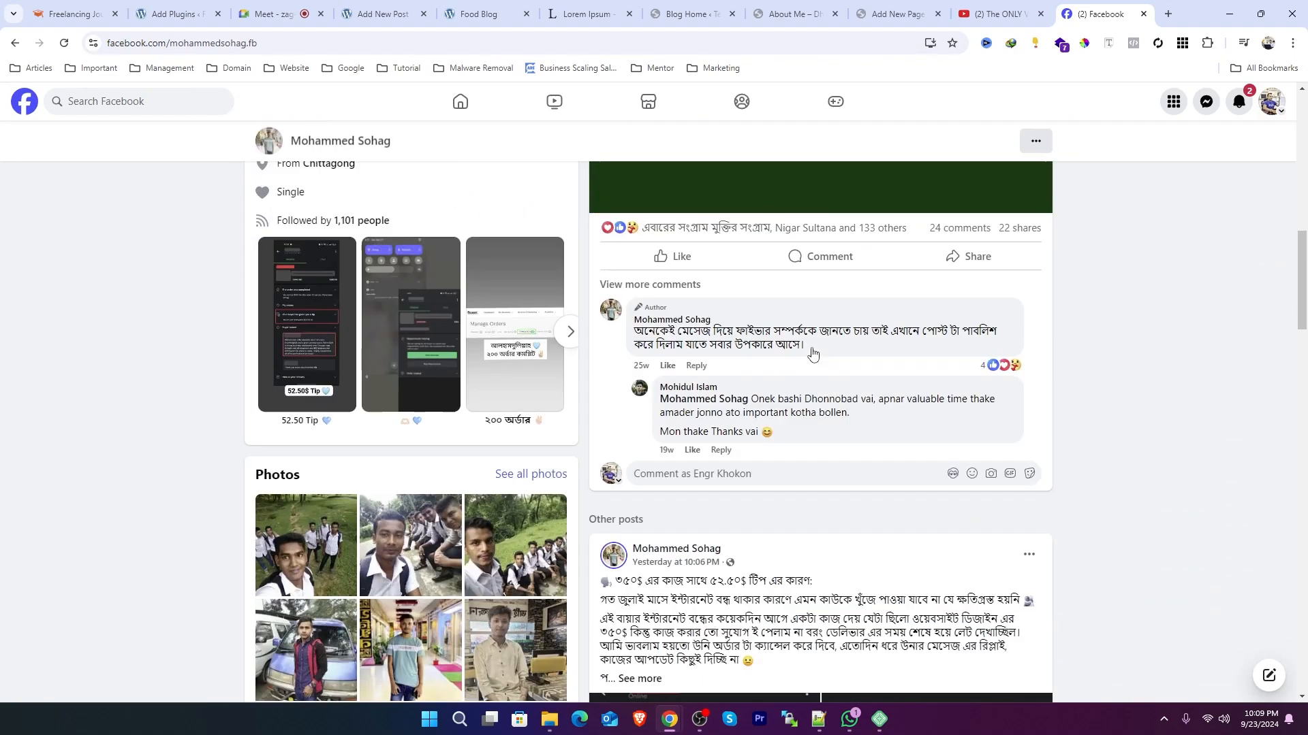
scroll(1126, 336, down, 2)
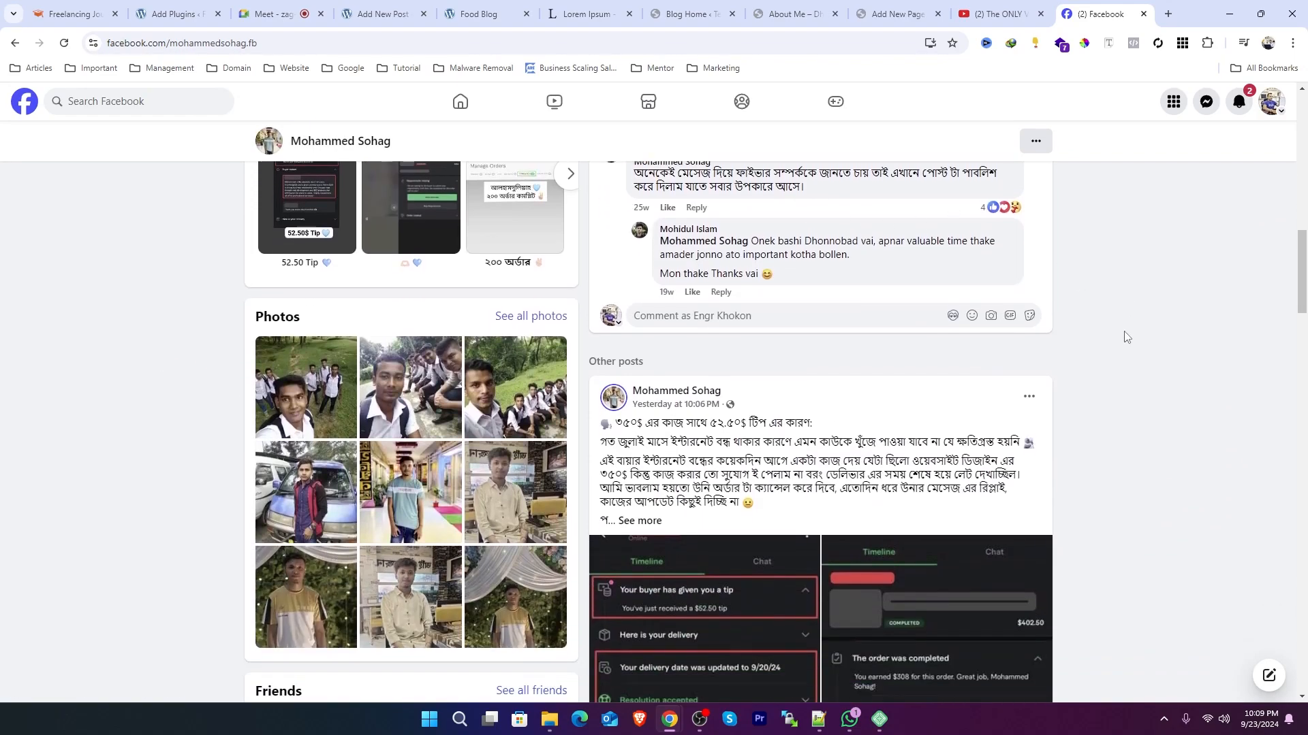
scroll(1126, 336, down, 3)
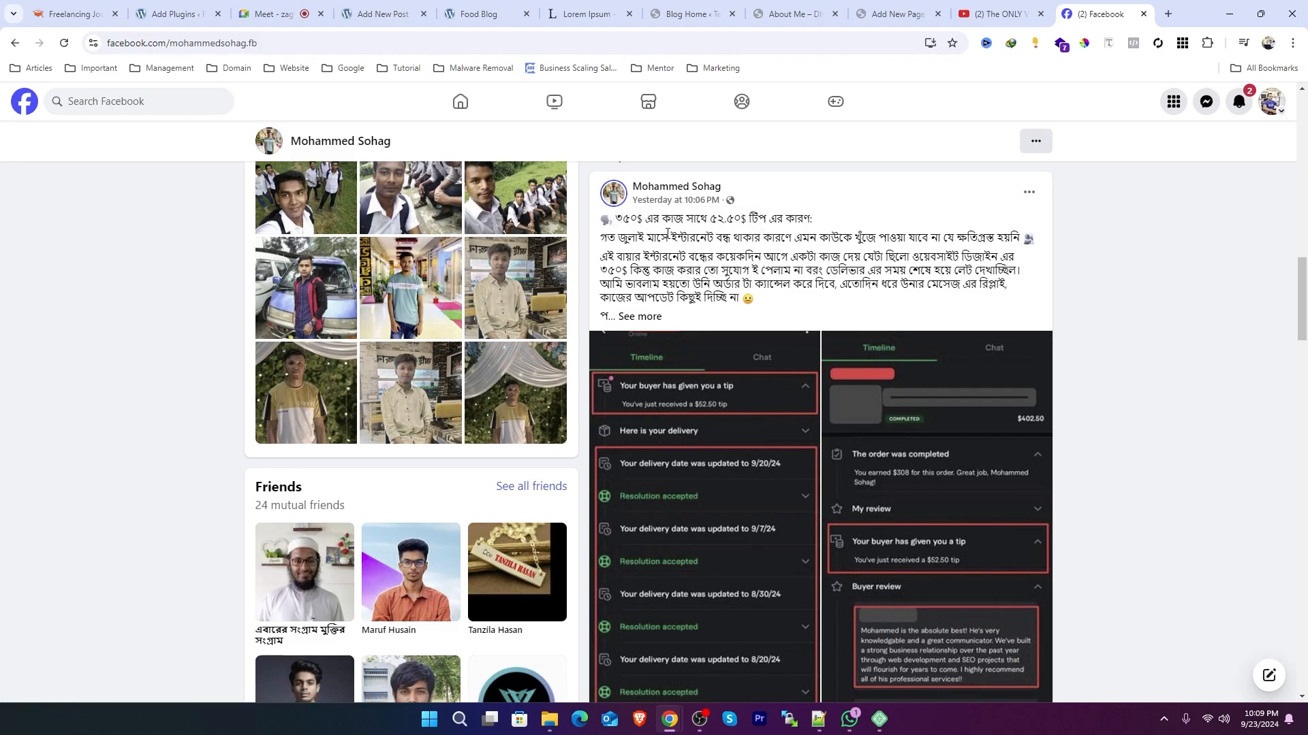
drag(617, 218, 835, 239)
click(638, 316)
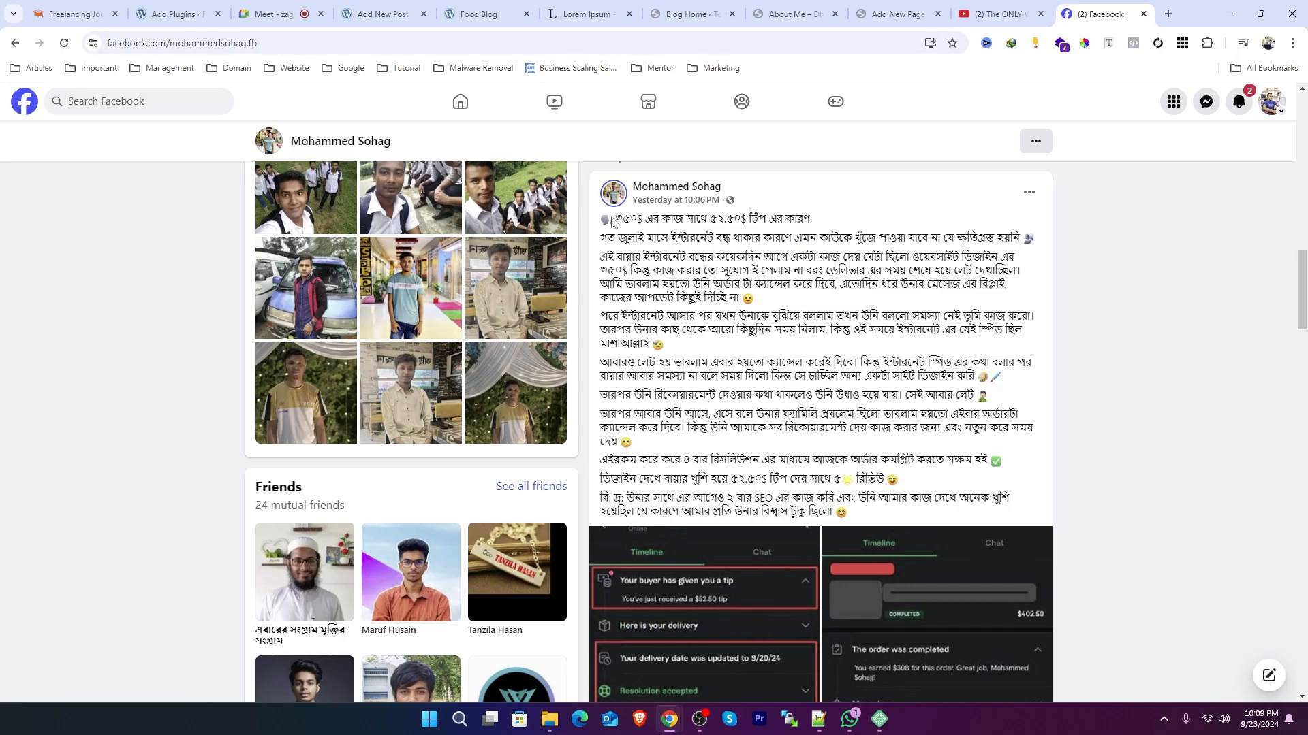
drag(615, 218, 643, 219)
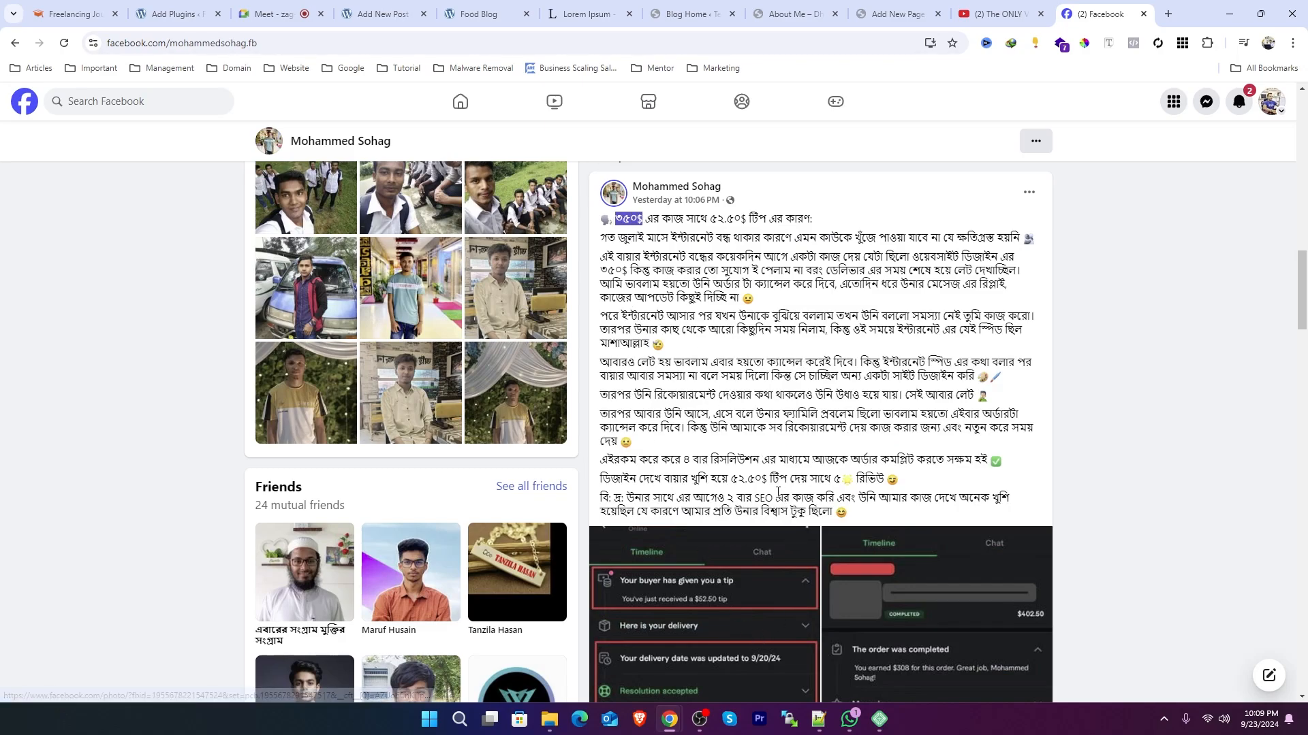
drag(767, 480, 746, 483)
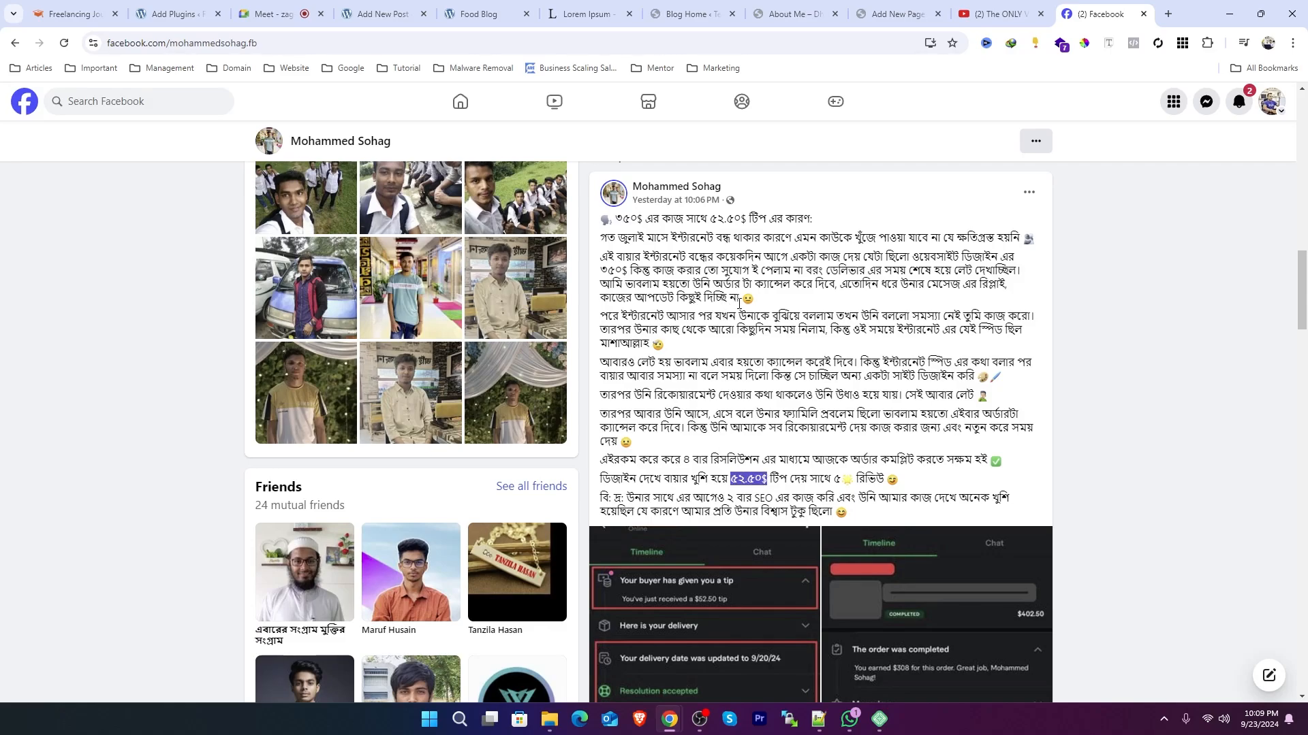
scroll(740, 303, down, 15)
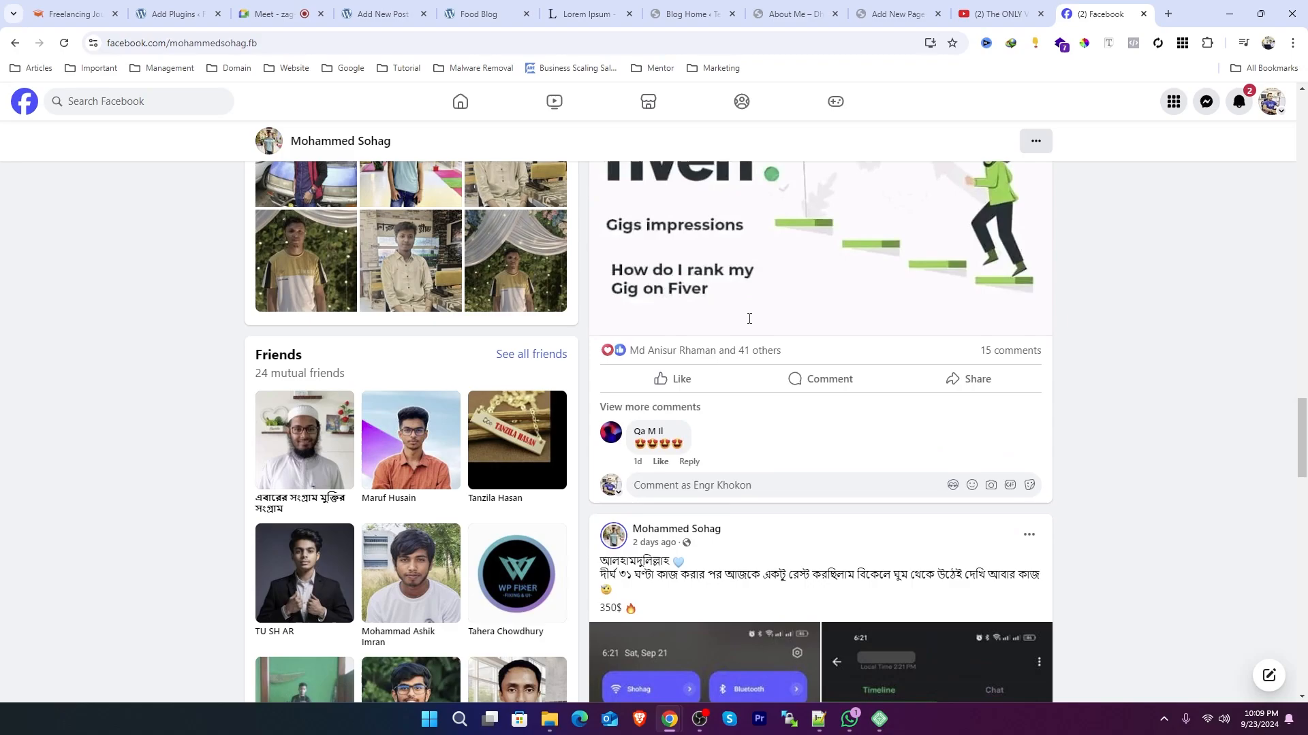
scroll(747, 325, up, 5)
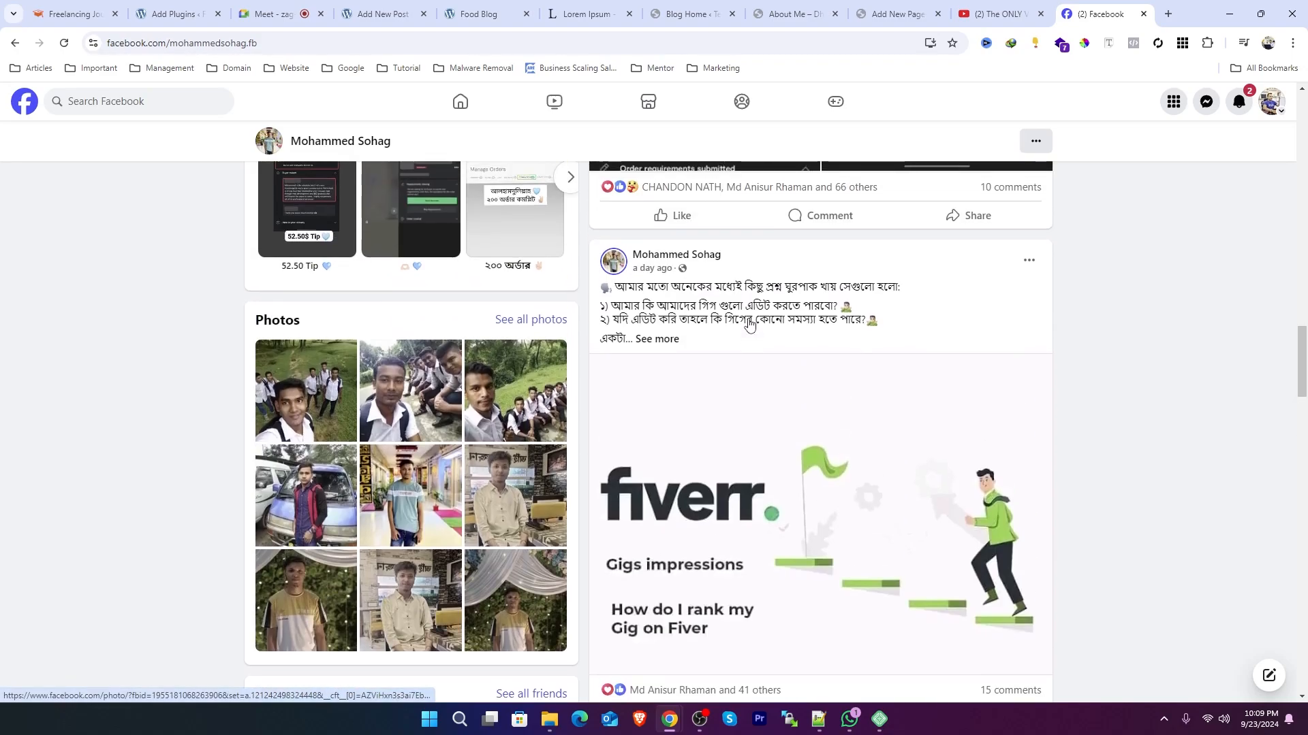
click(657, 338)
scroll(673, 335, down, 5)
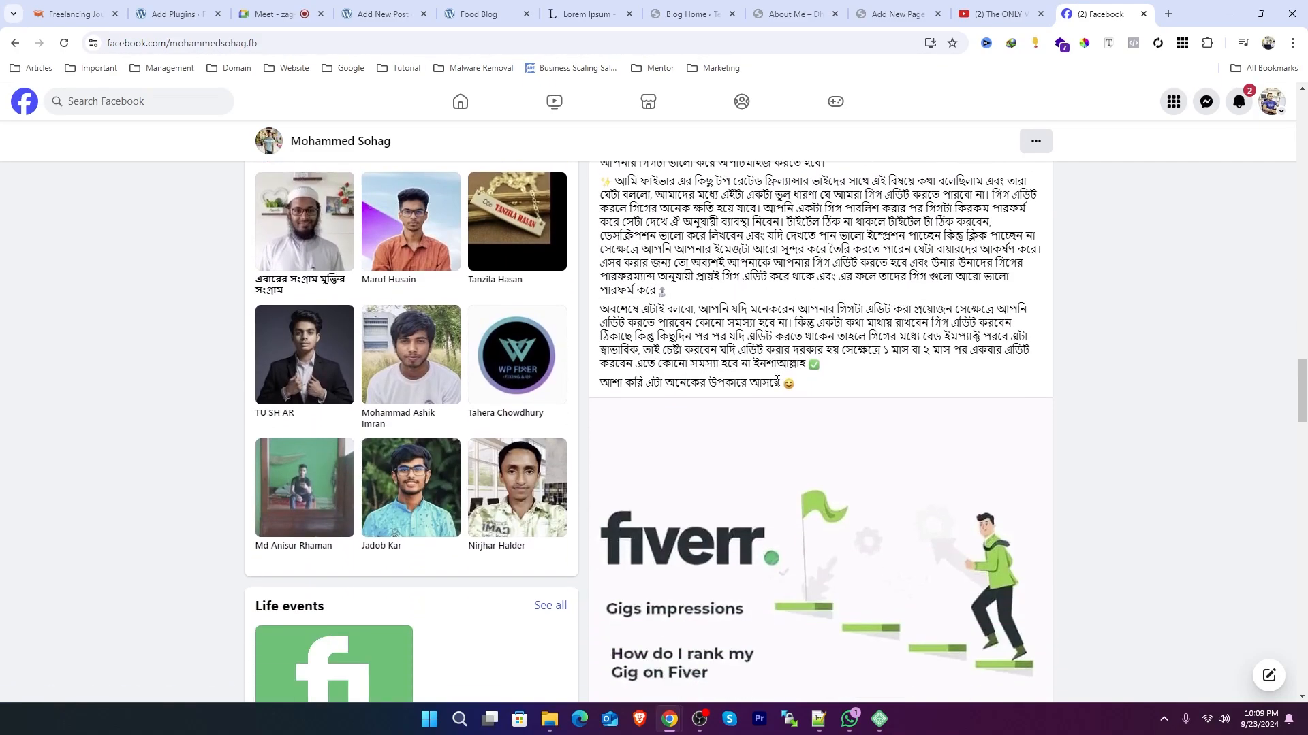
scroll(778, 386, down, 12)
scroll(780, 389, up, 8)
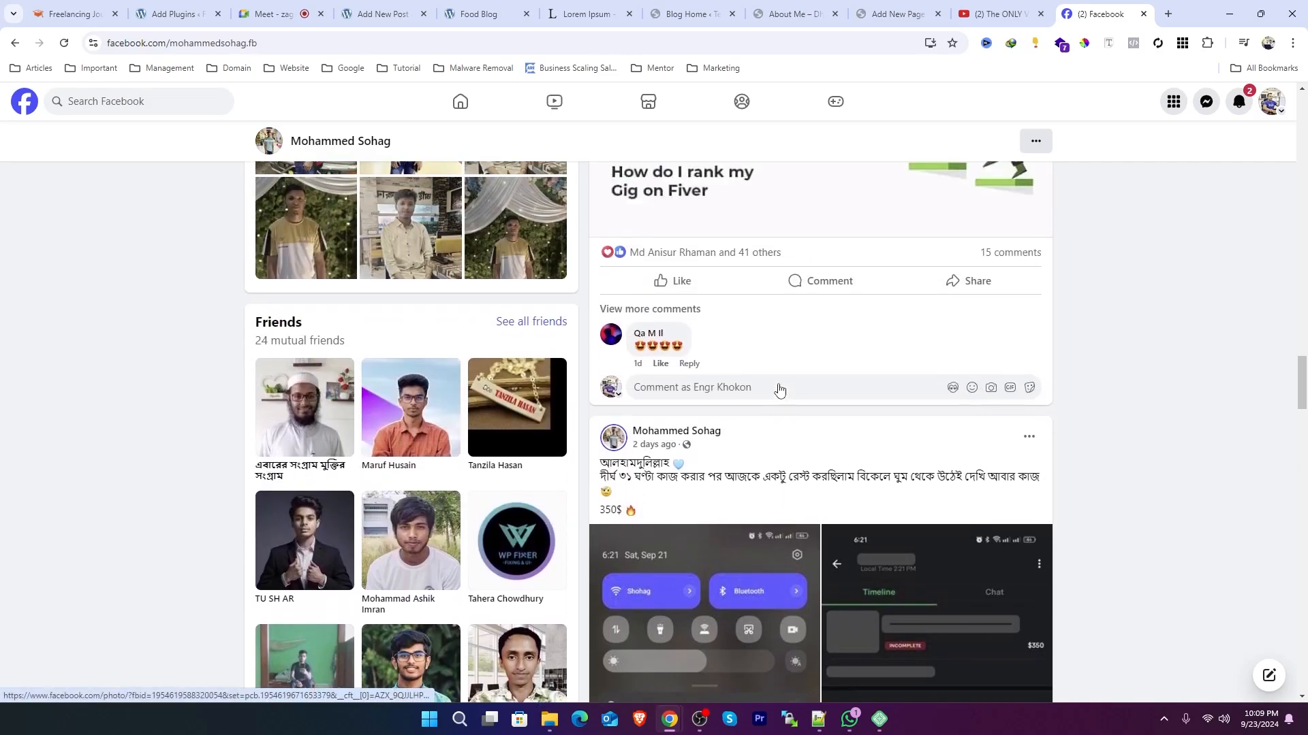
Step: Read further posts on the profile, highlighting lines of their text along the way
drag(625, 498, 731, 529)
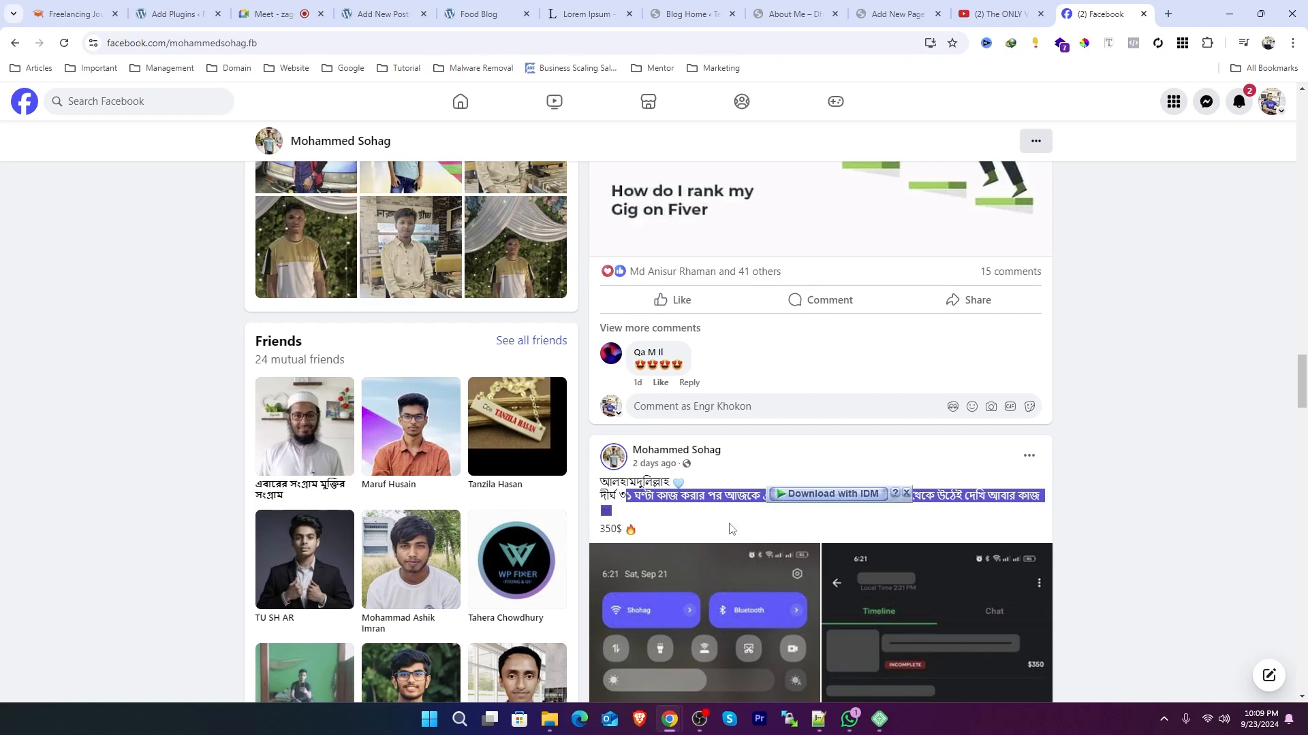
drag(648, 532, 632, 483)
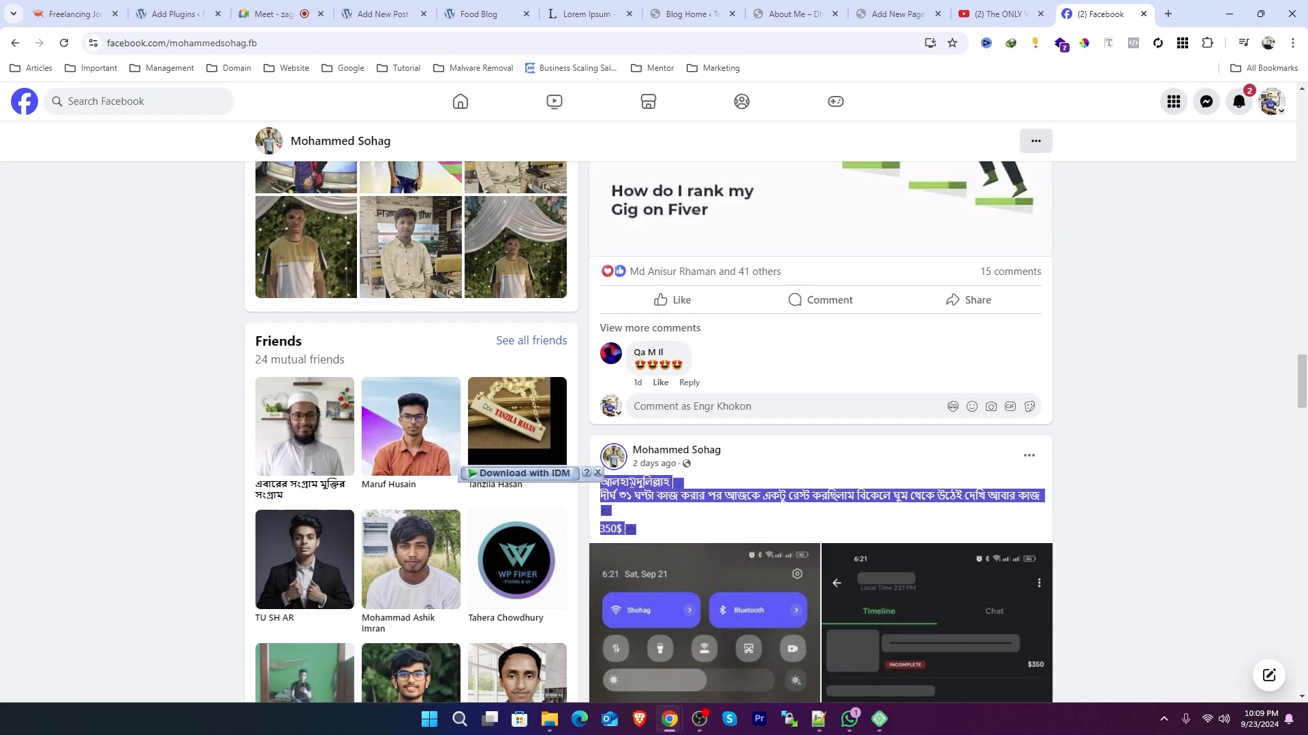
click(647, 512)
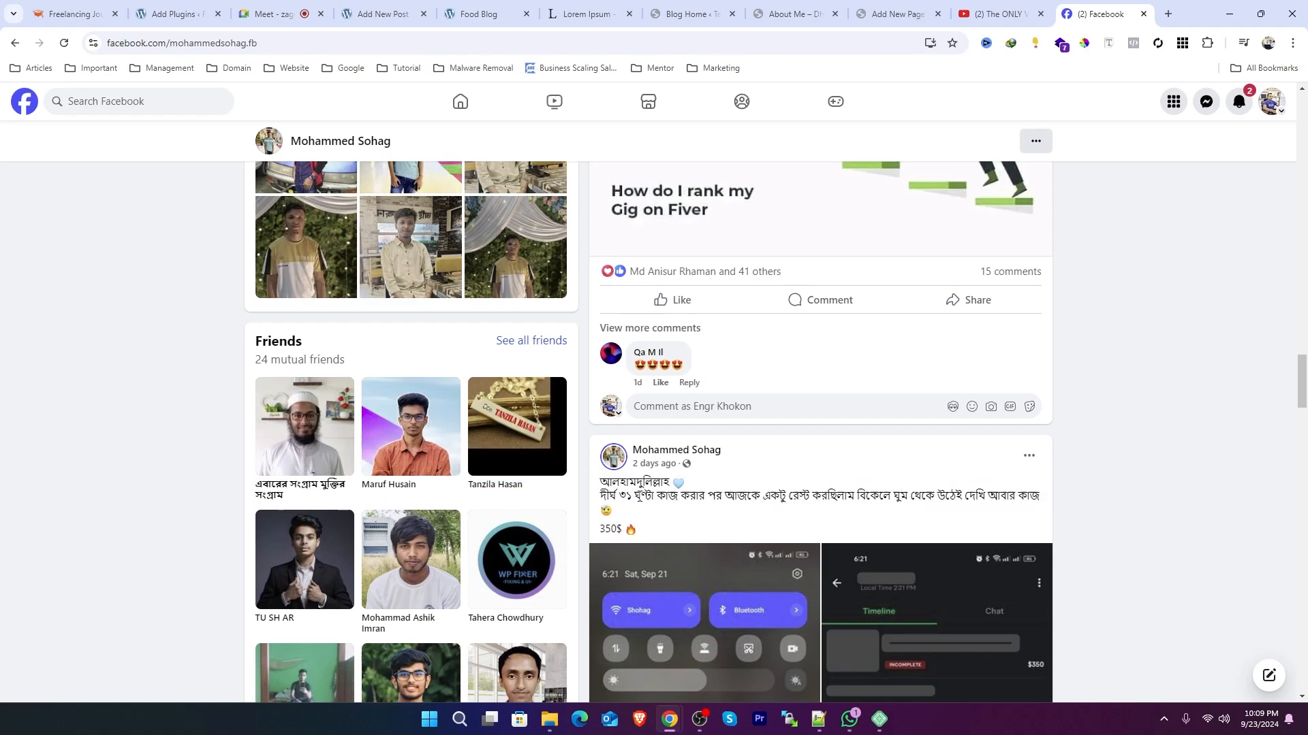
scroll(780, 482, down, 6)
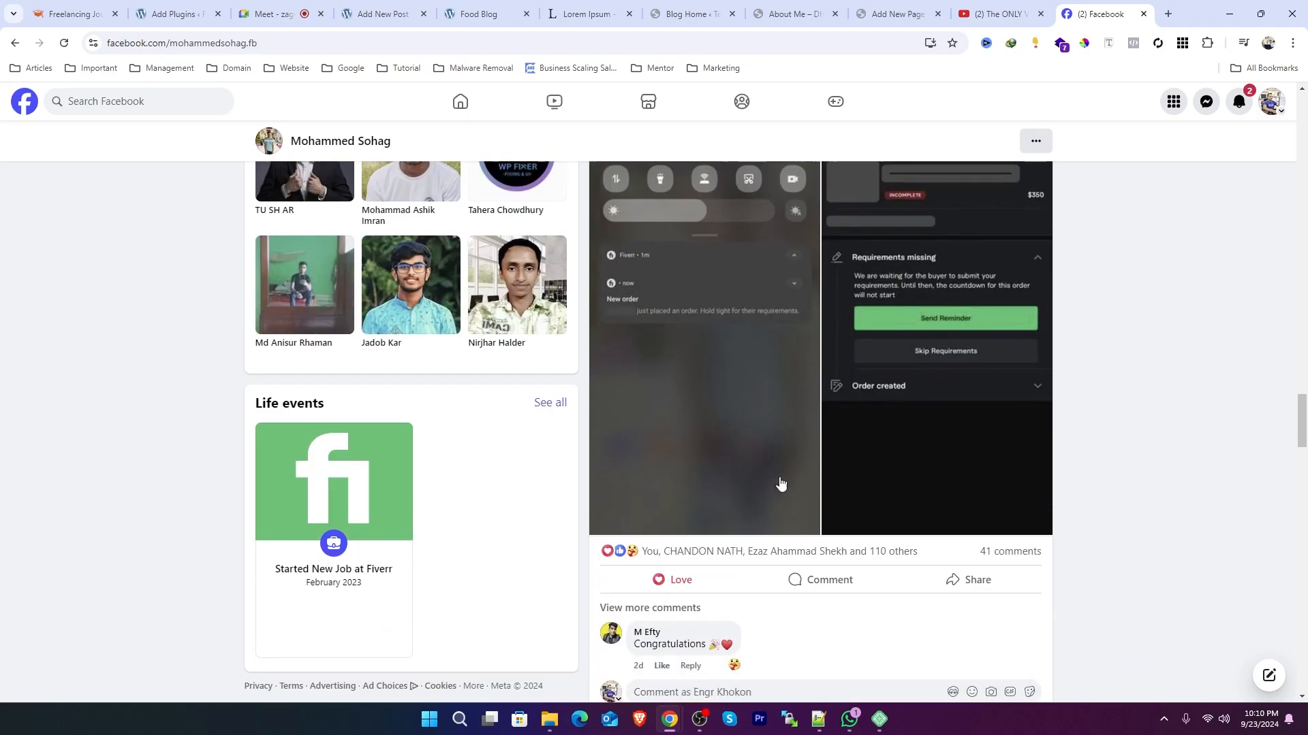
scroll(785, 479, down, 6)
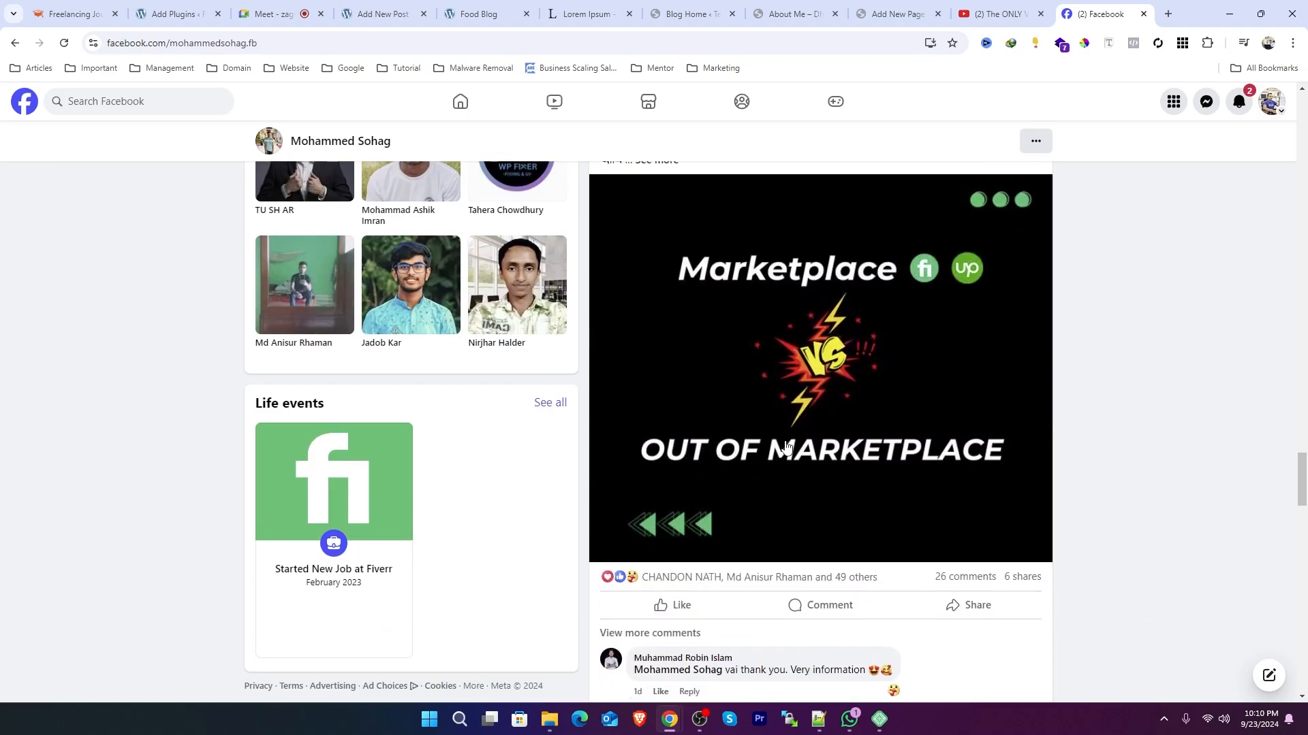
scroll(793, 463, down, 5)
click(637, 505)
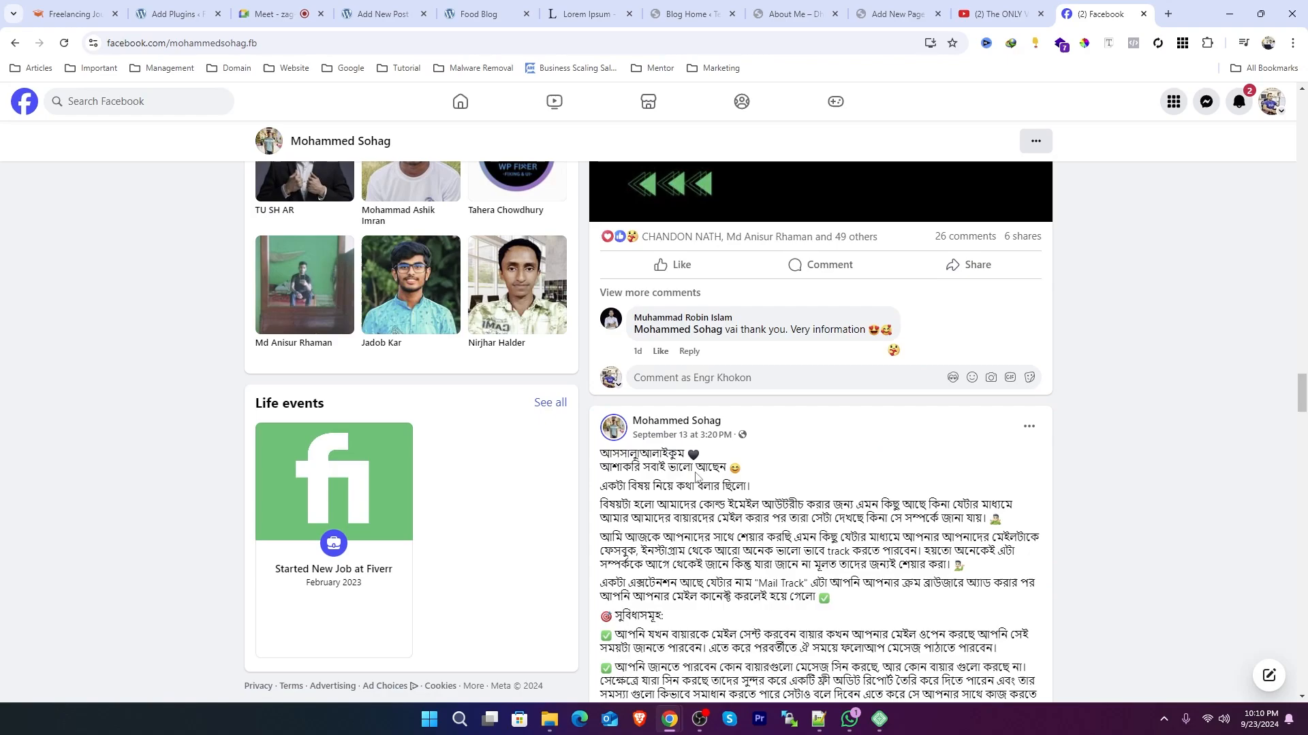
scroll(782, 436, down, 5)
scroll(782, 439, down, 10)
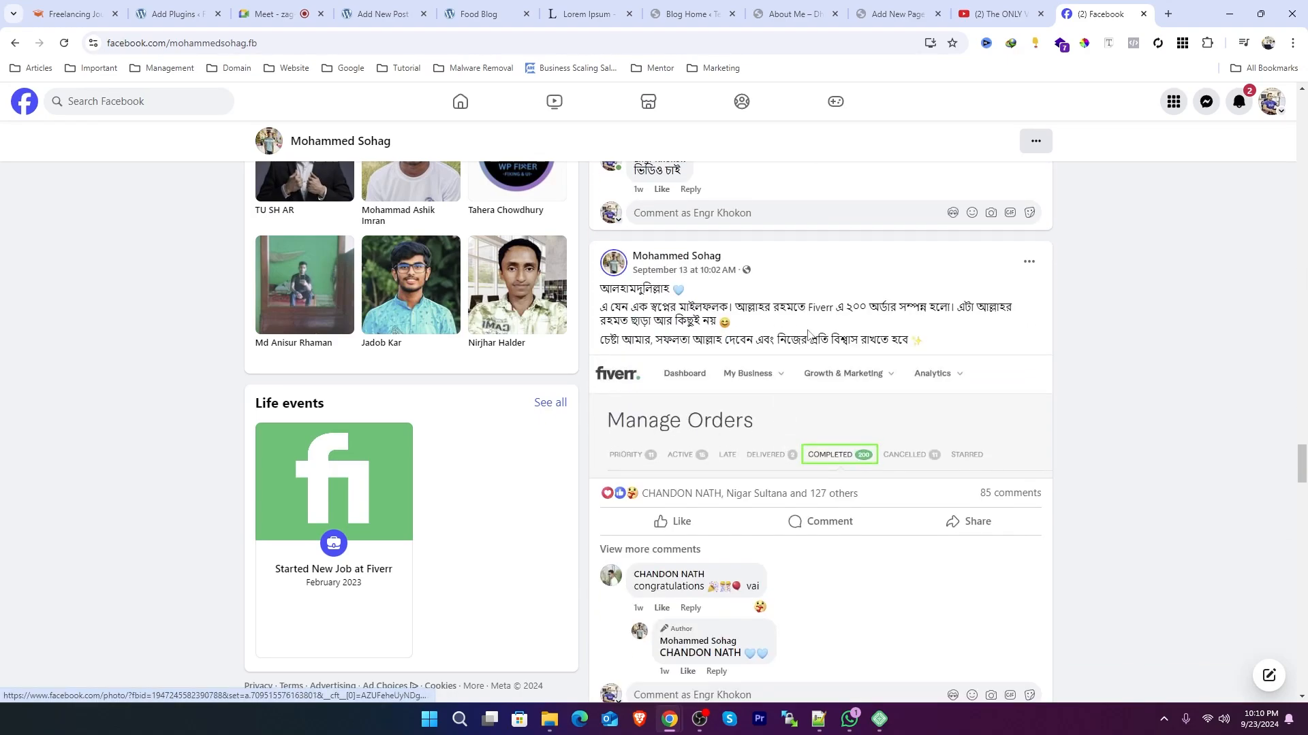
scroll(813, 410, down, 3)
scroll(817, 409, up, 2)
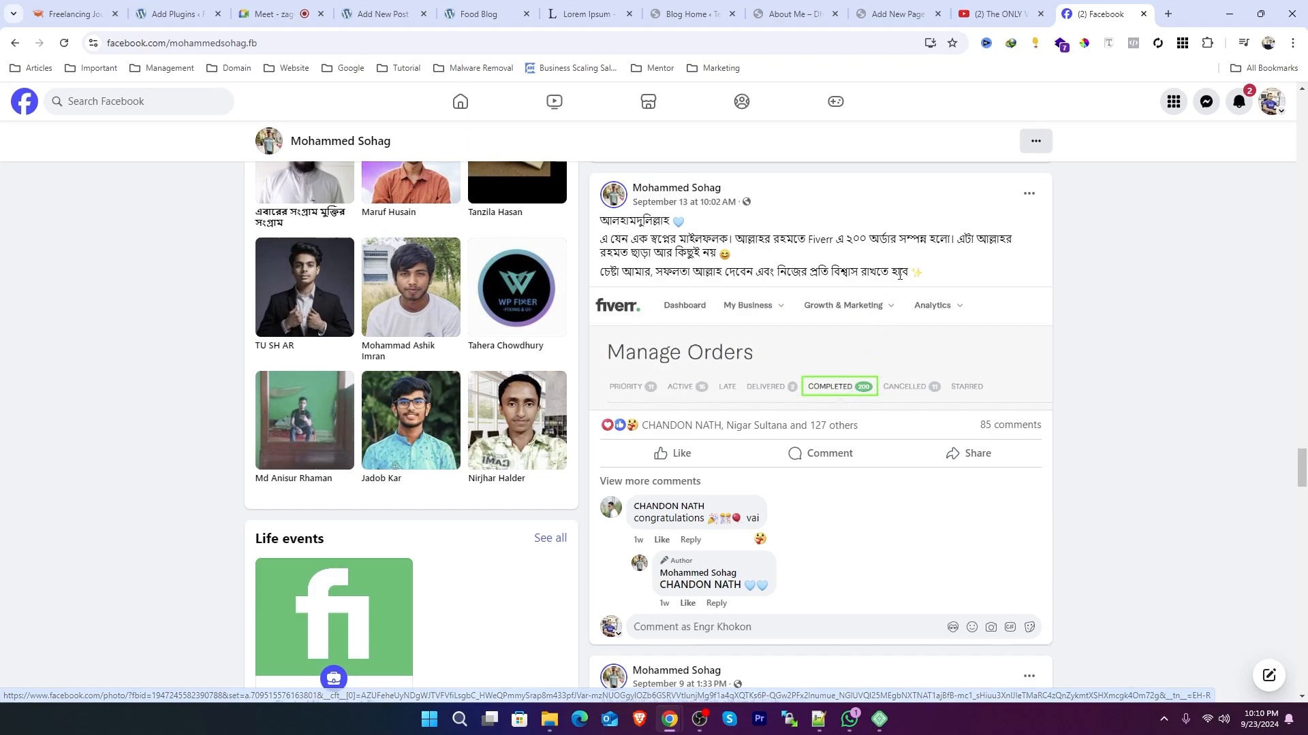
drag(923, 275, 599, 219)
click(704, 253)
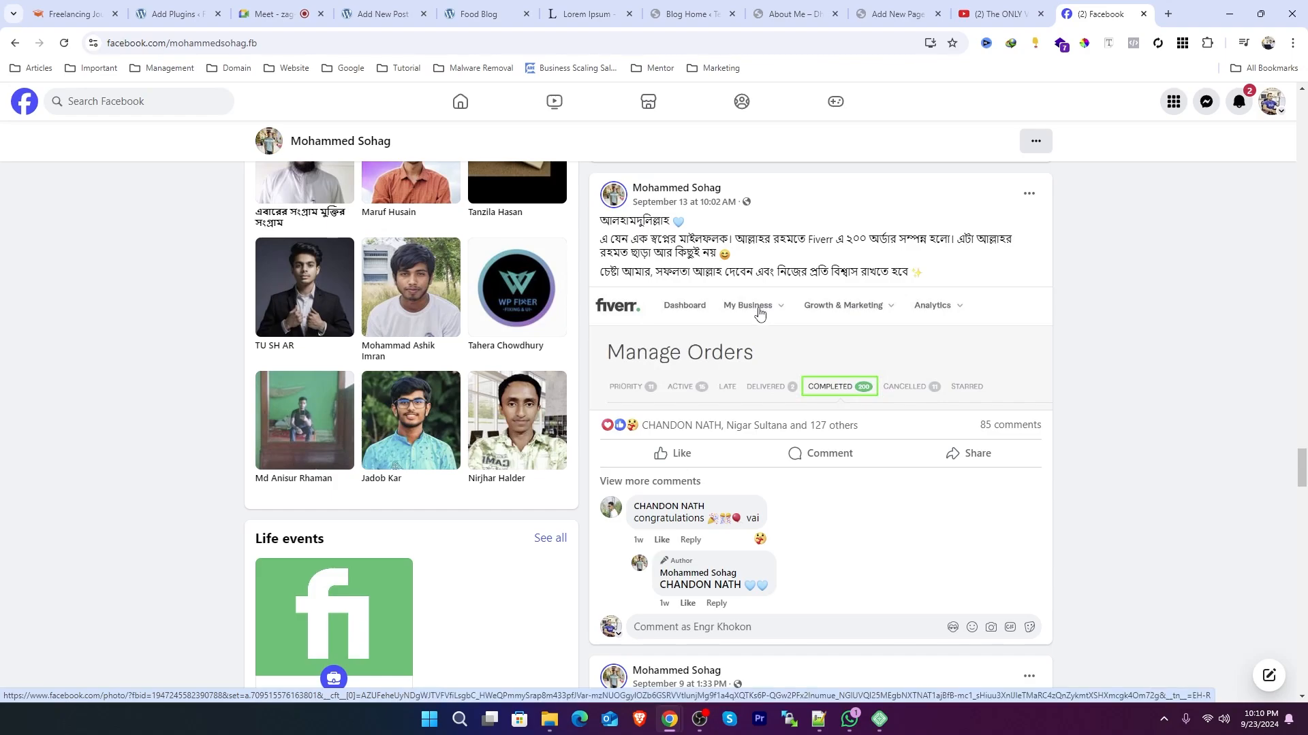
scroll(760, 313, down, 6)
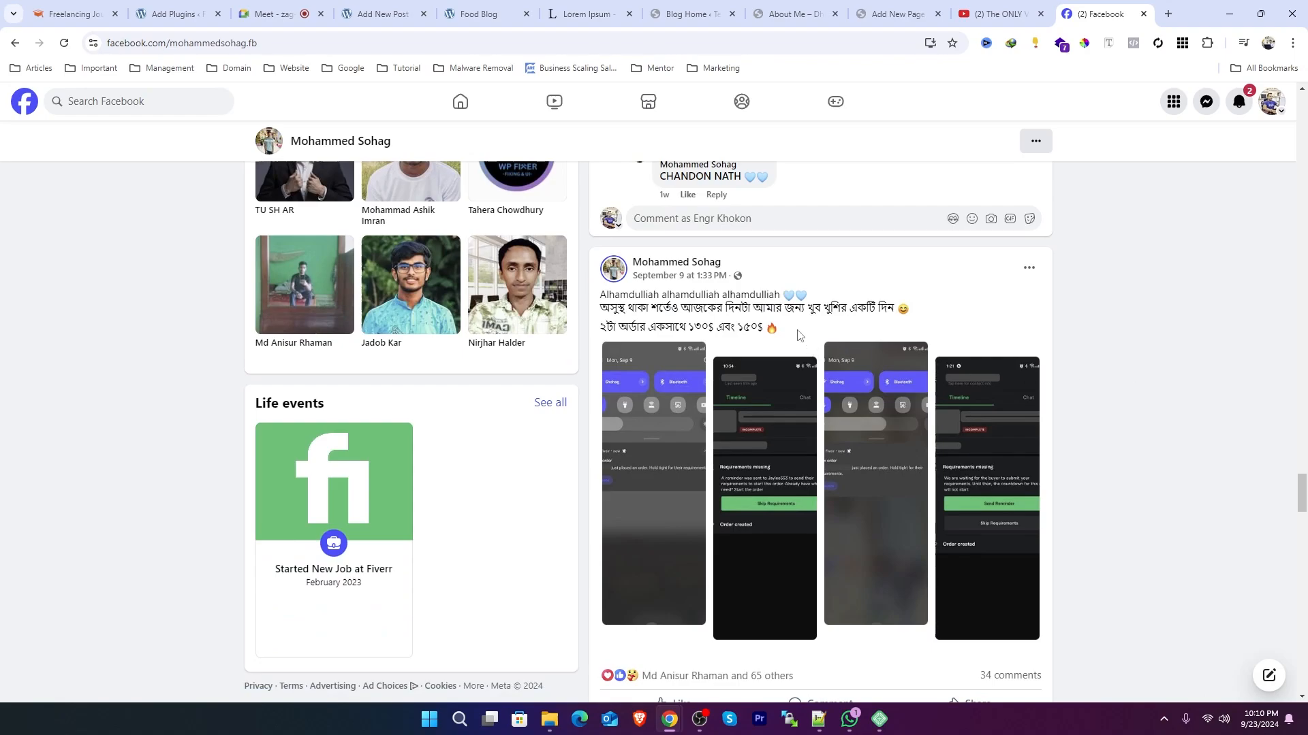
drag(800, 334, 595, 331)
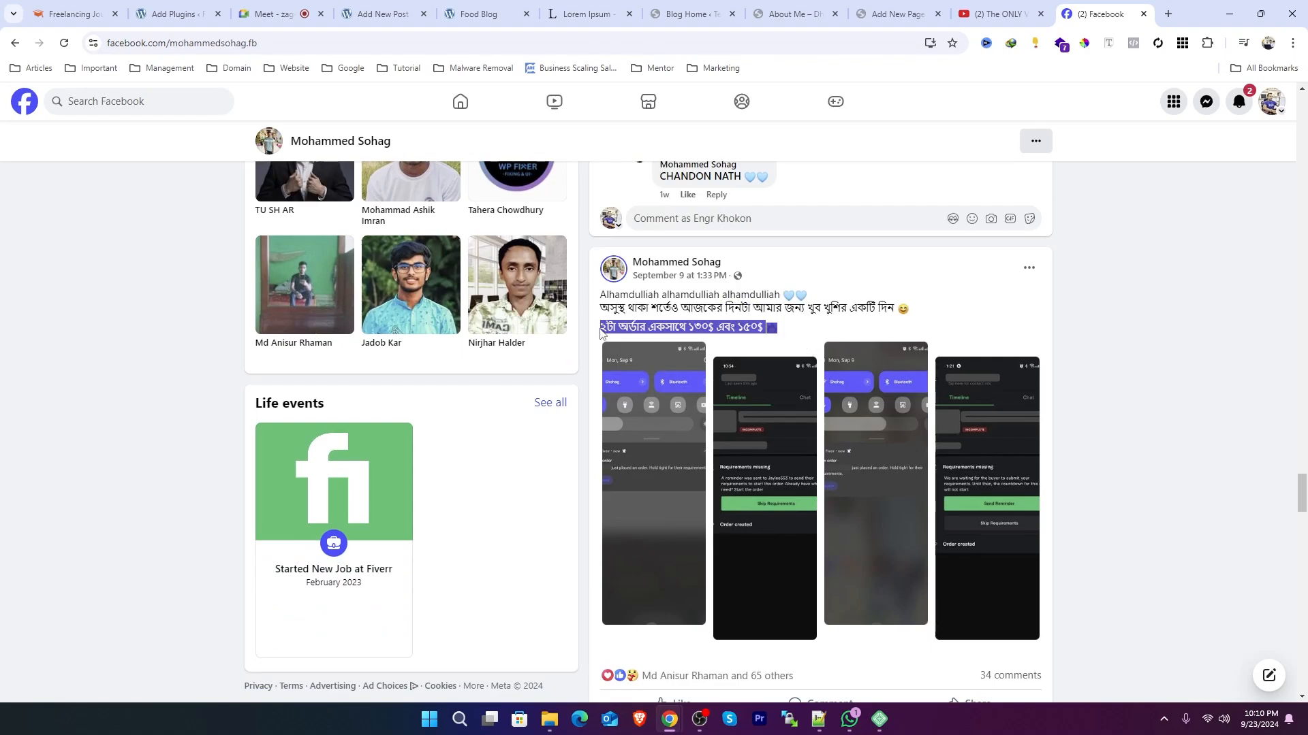
Step: Highlight the lines of the September 9 post's text on the friend's profile
click(757, 326)
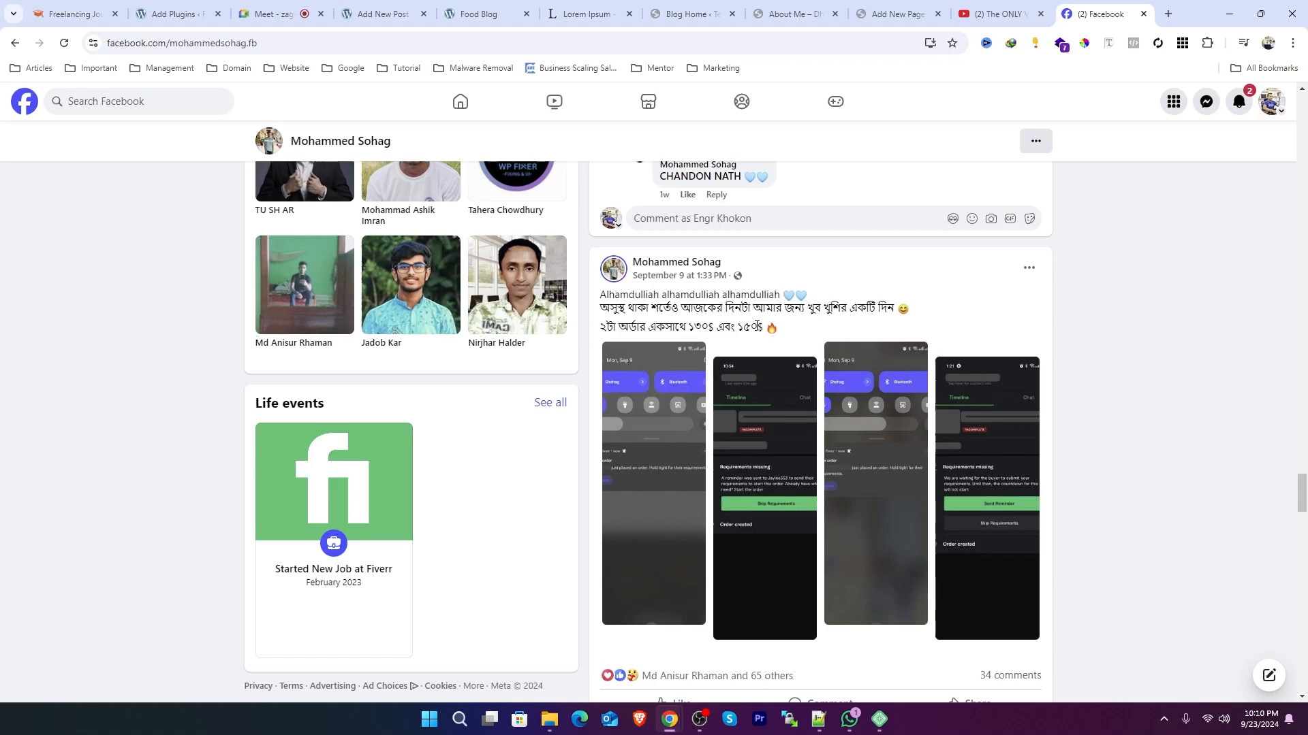
drag(615, 330, 603, 330)
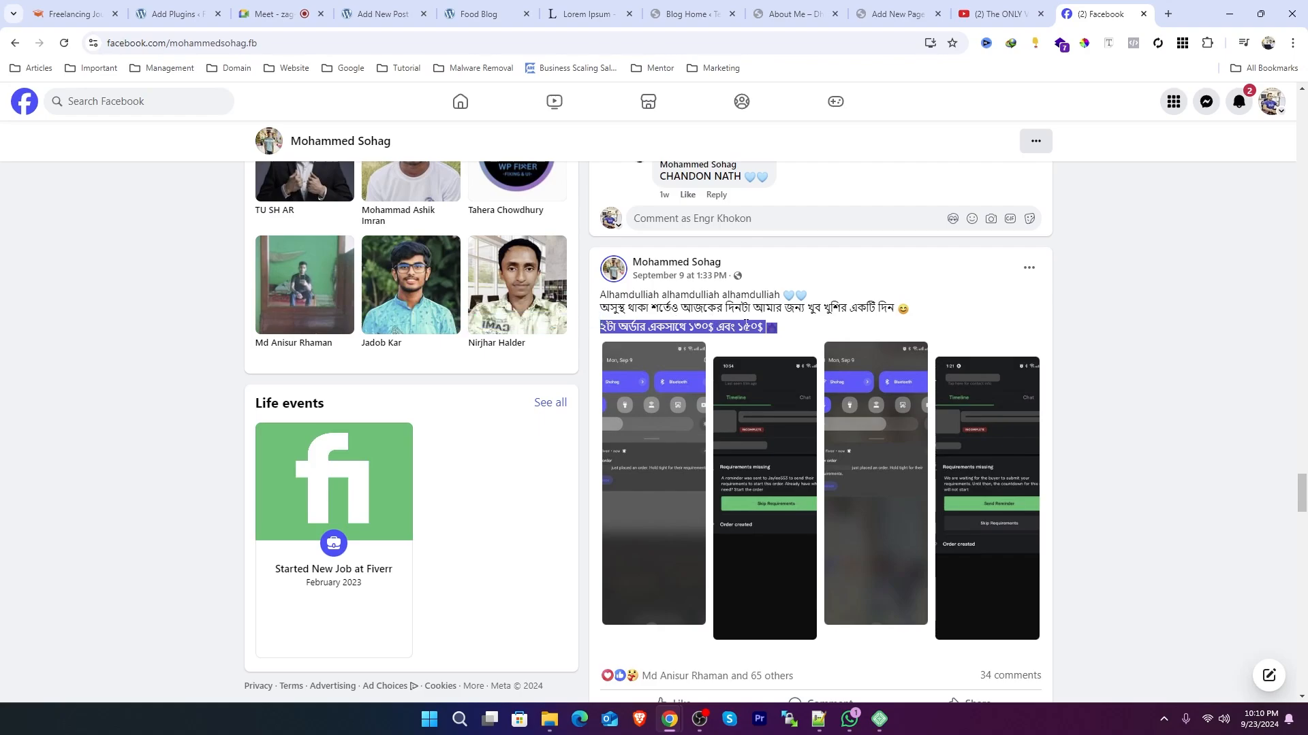
click(788, 311)
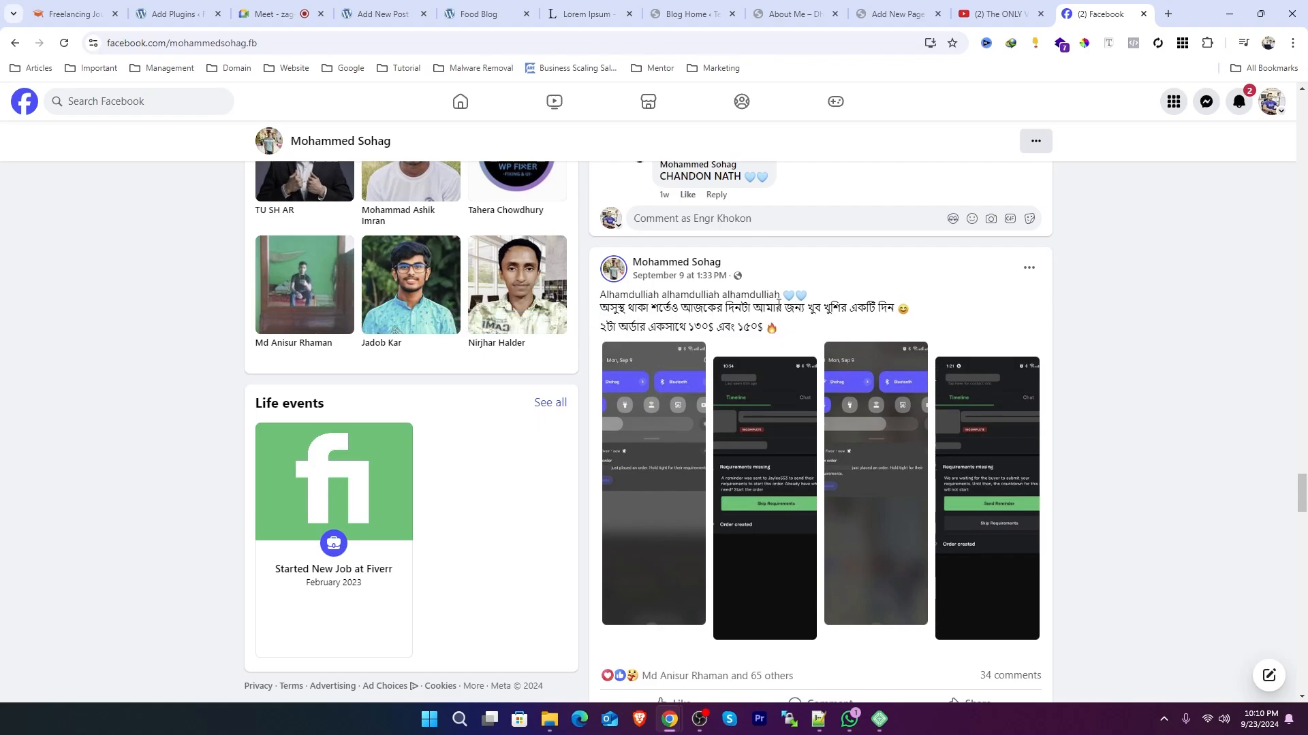
drag(783, 309, 798, 326)
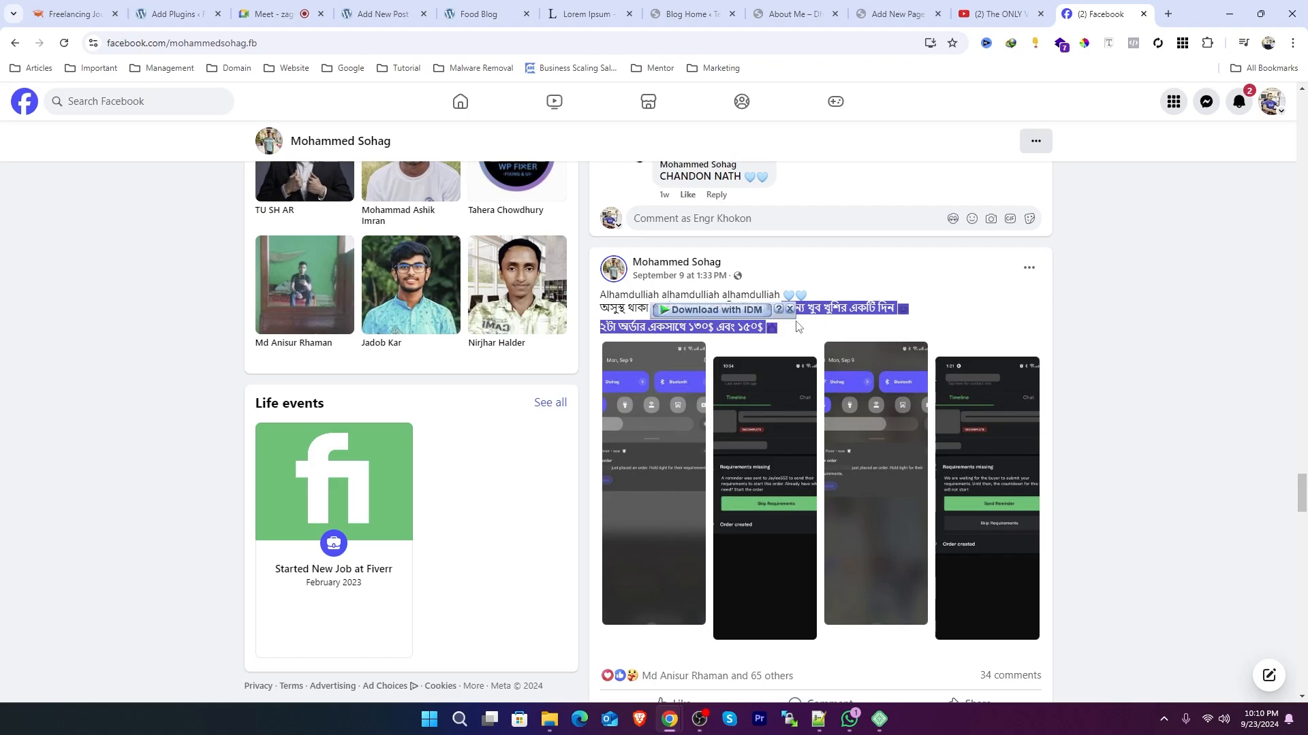
Step: Scroll down through the profile's older posts, then return to the top of the profile
scroll(1008, 334, down, 9)
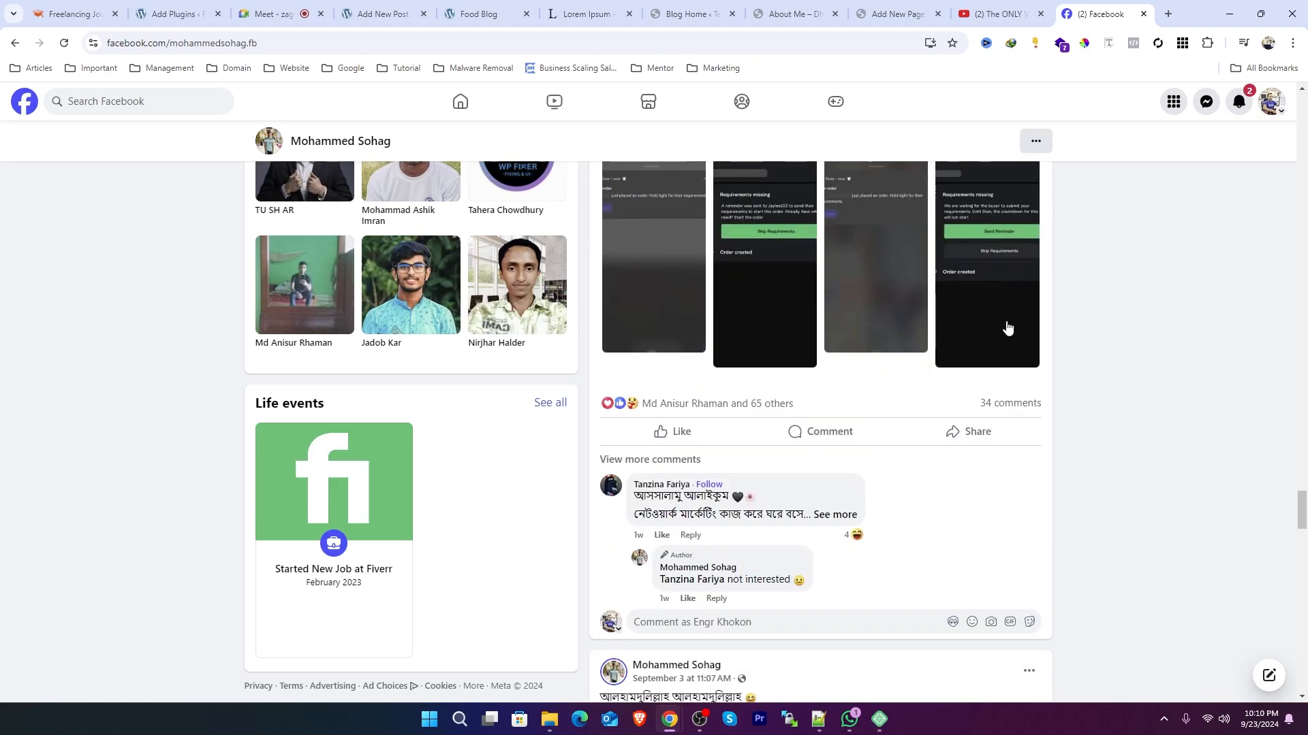
scroll(1009, 338, down, 17)
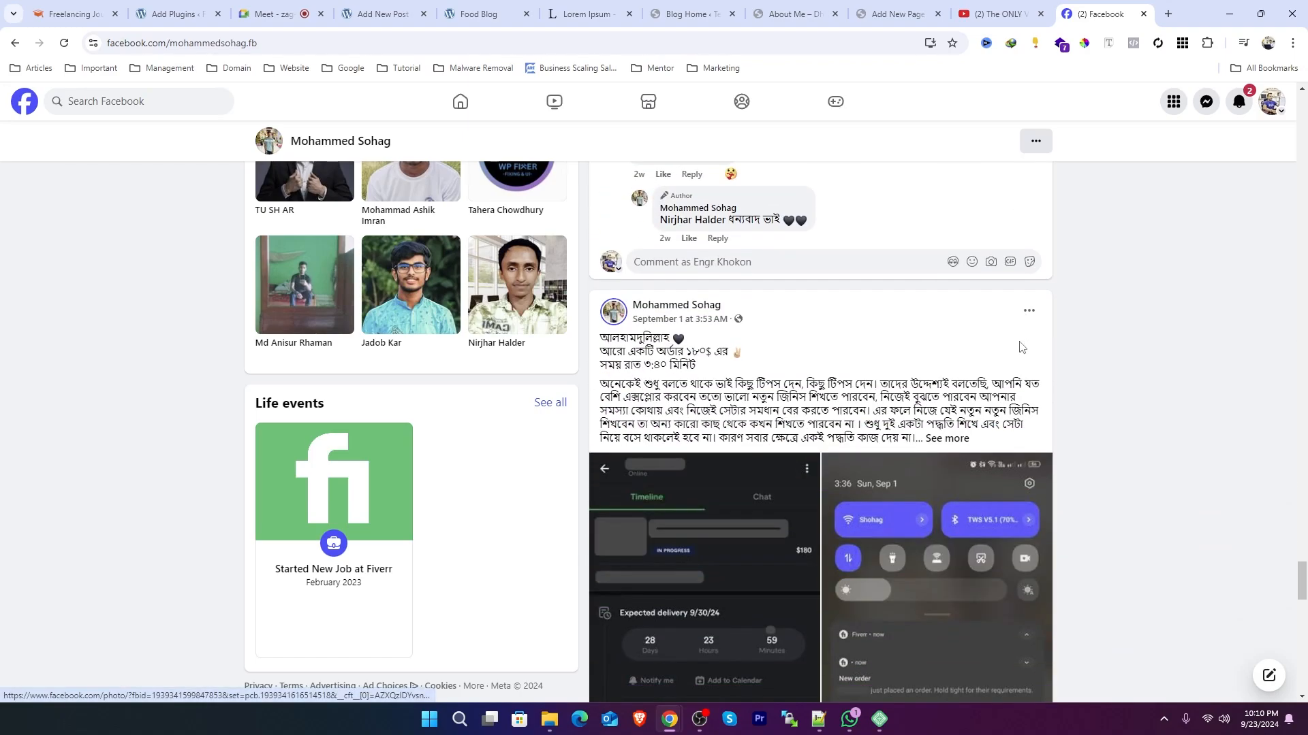
scroll(1019, 340, down, 15)
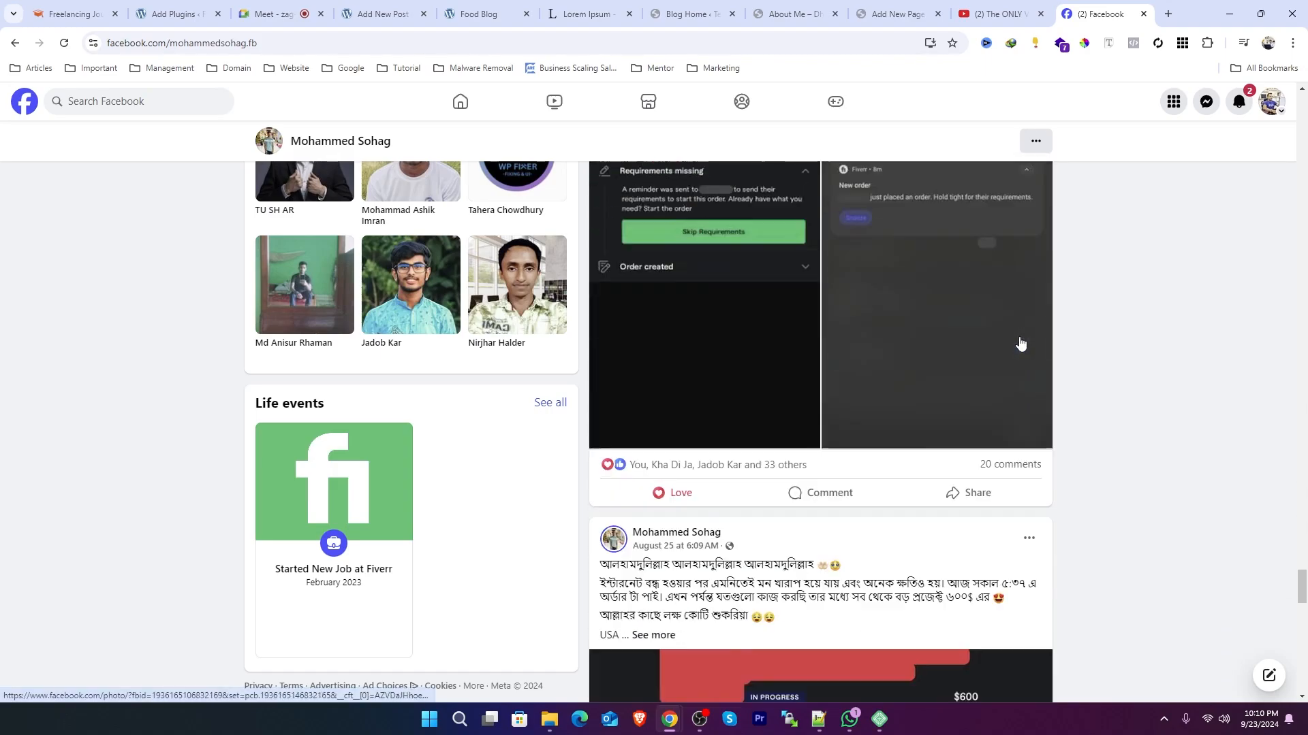
scroll(1021, 343, down, 2)
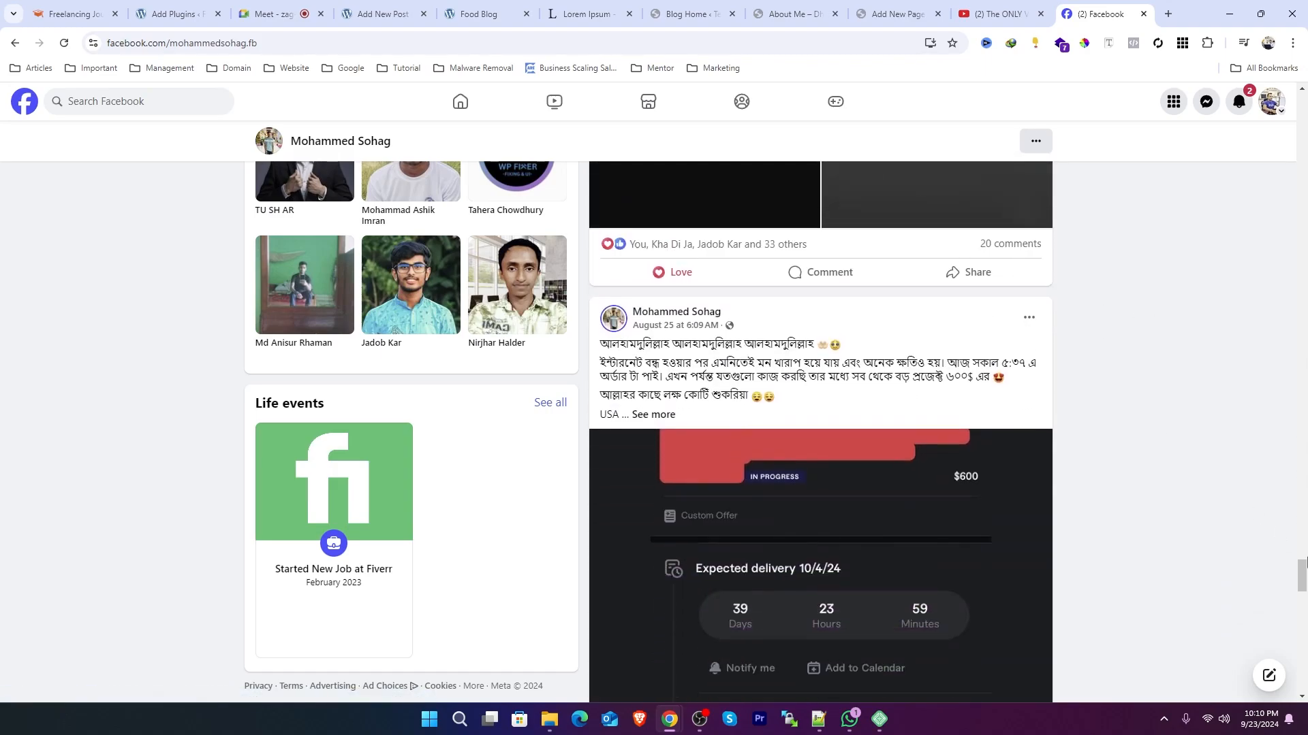
drag(1306, 572, 1127, 169)
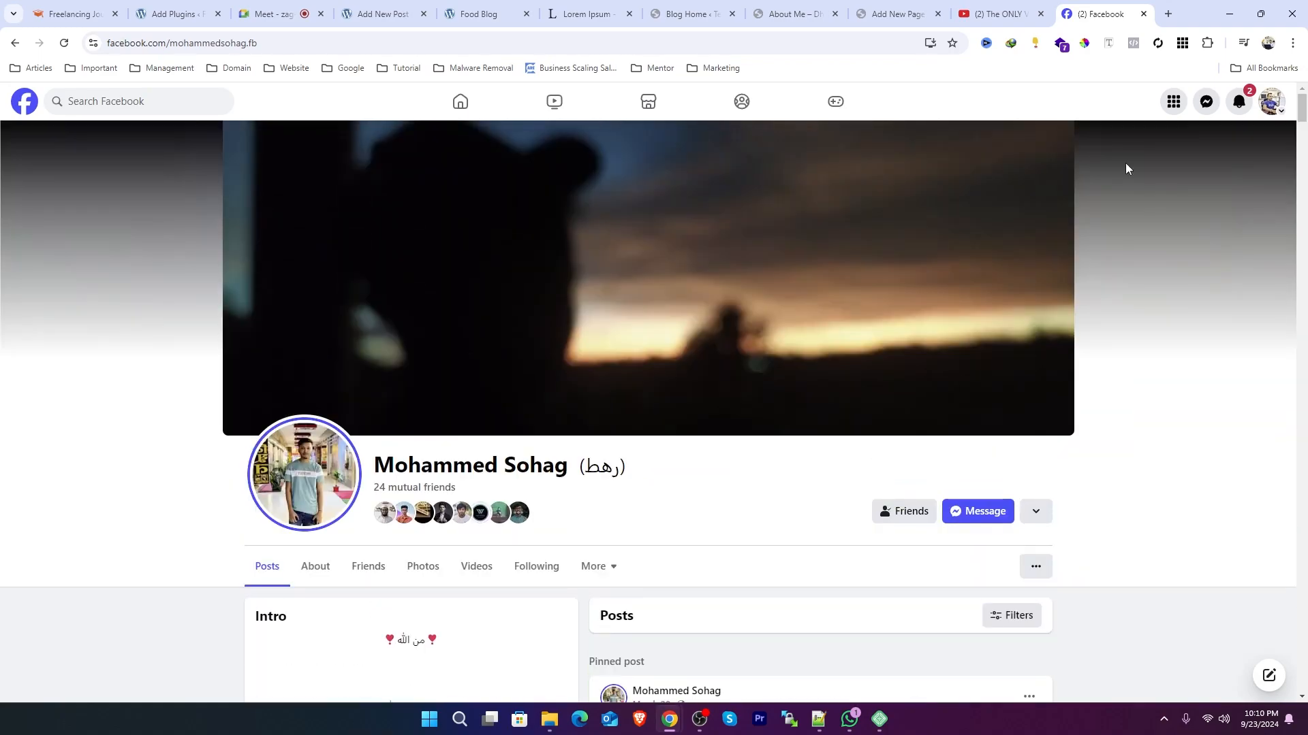
Step: Go to the Facebook home feed, then close the Facebook tab
click(467, 109)
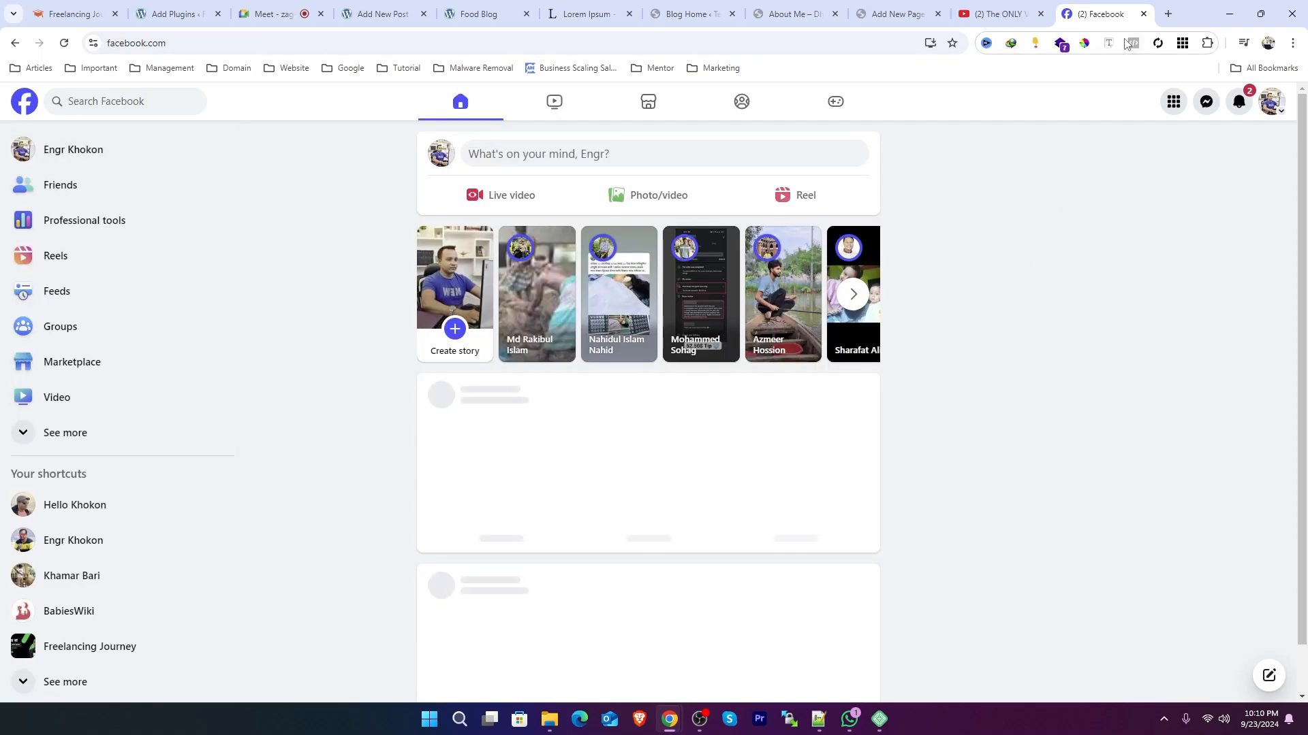
click(1041, 14)
click(1042, 14)
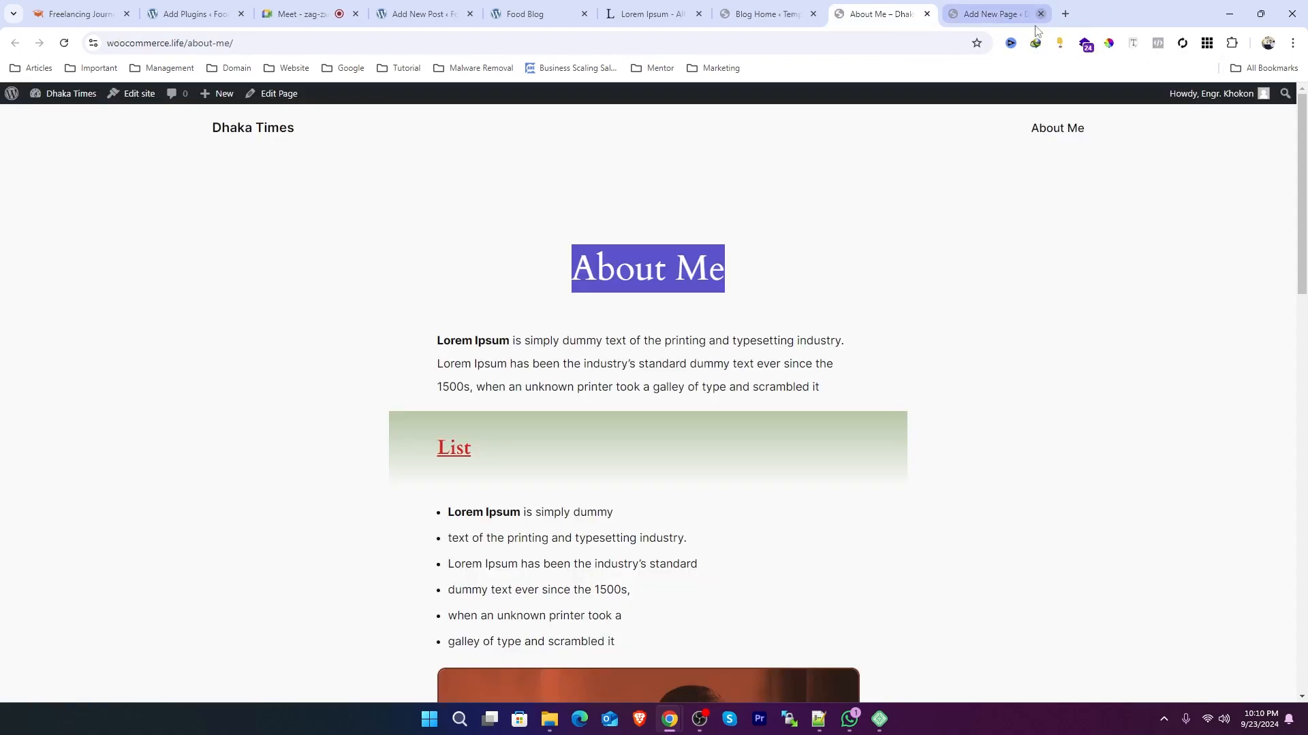
Step: Highlight the opening Lorem Ipsum paragraph on the published About Me page, reselecting parts of it several times
mouse_move(438, 342)
mouse_down()
mouse_move(774, 399)
mouse_move(864, 400)
mouse_move(428, 352)
mouse_up()
click(775, 401)
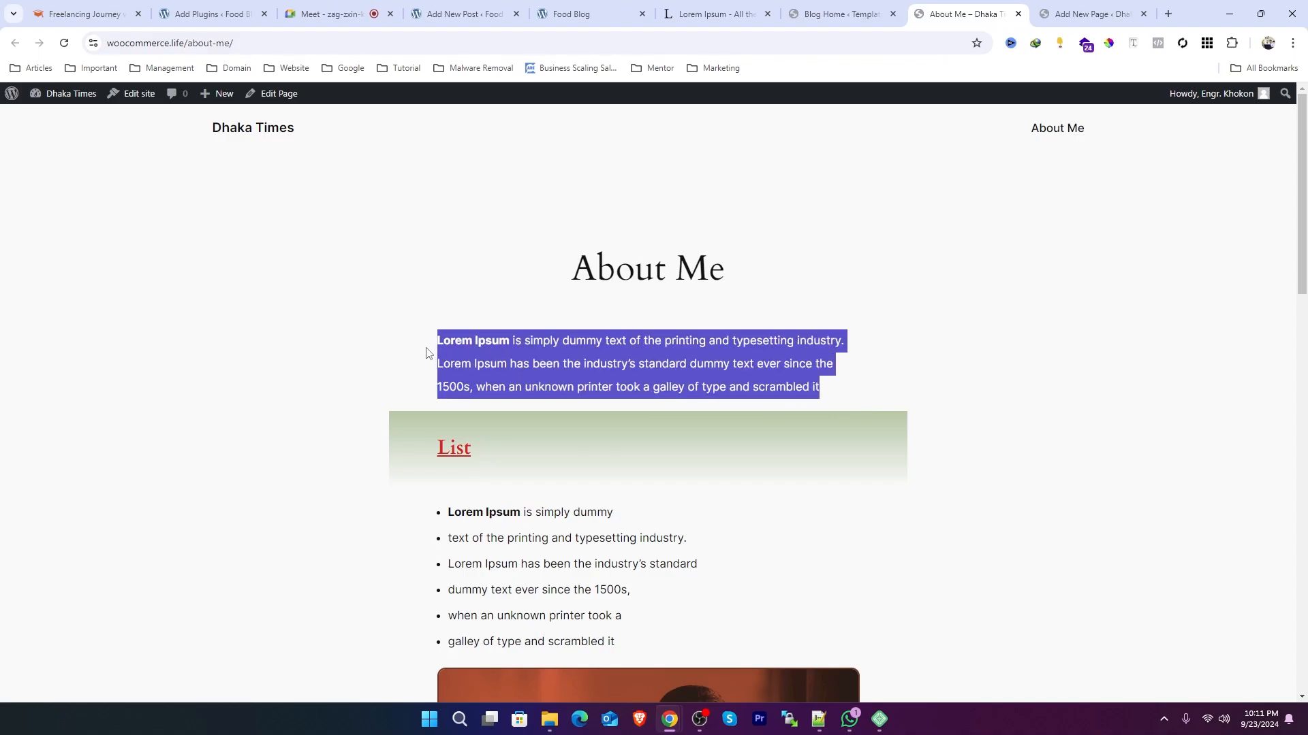
click(429, 352)
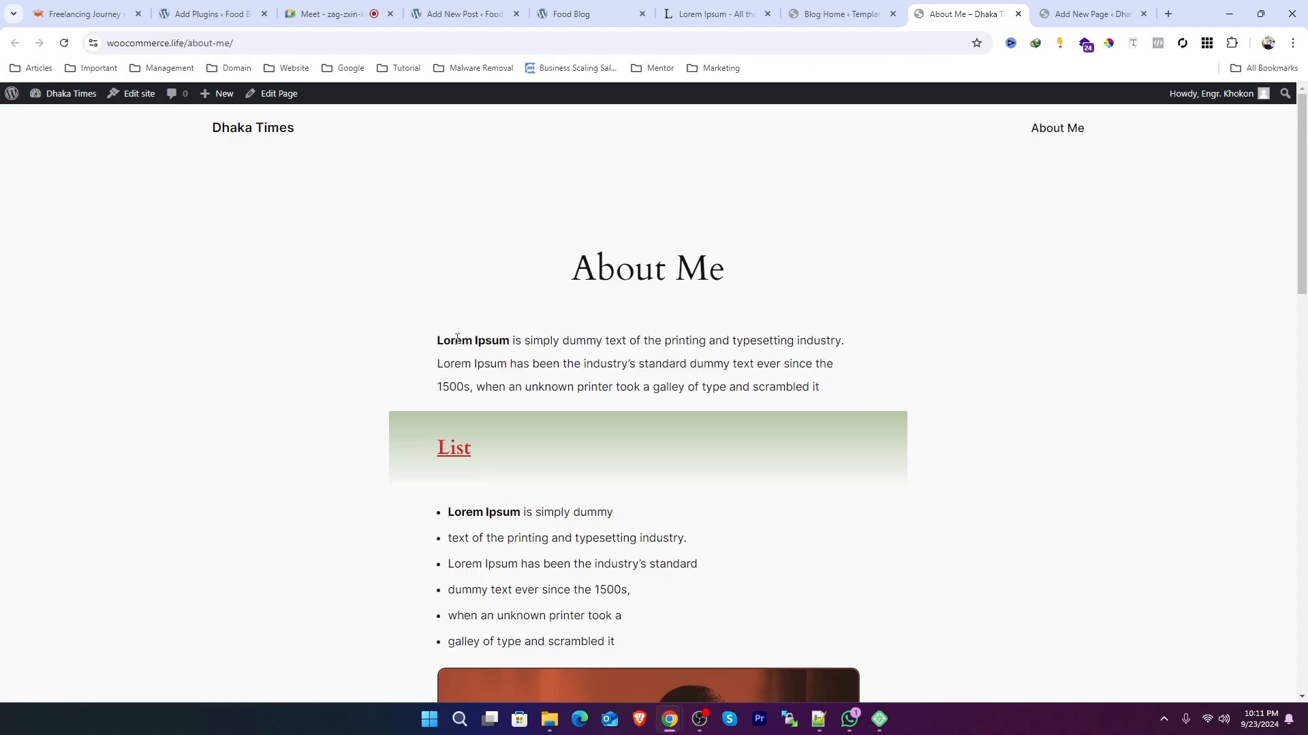
drag(438, 340, 855, 384)
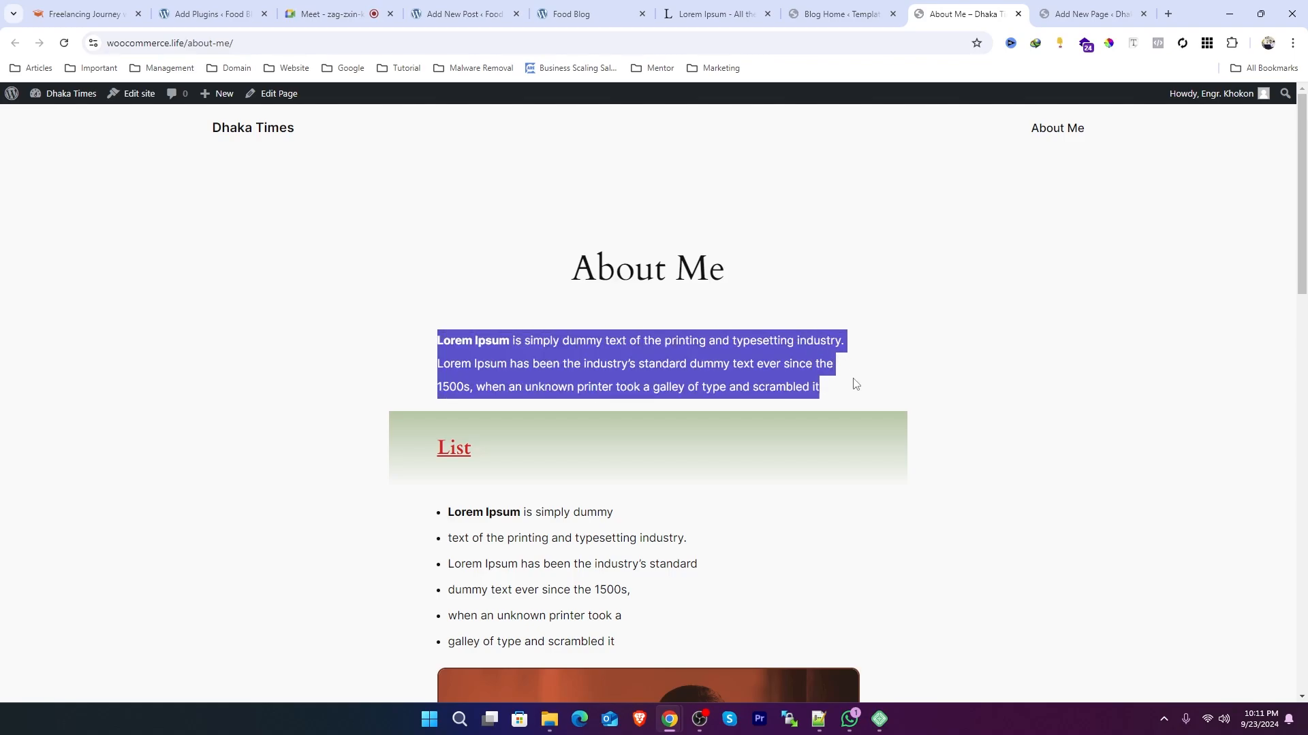
mouse_move(842, 390)
mouse_down()
mouse_move(382, 327)
mouse_move(850, 385)
mouse_up()
click(421, 321)
click(841, 404)
click(839, 390)
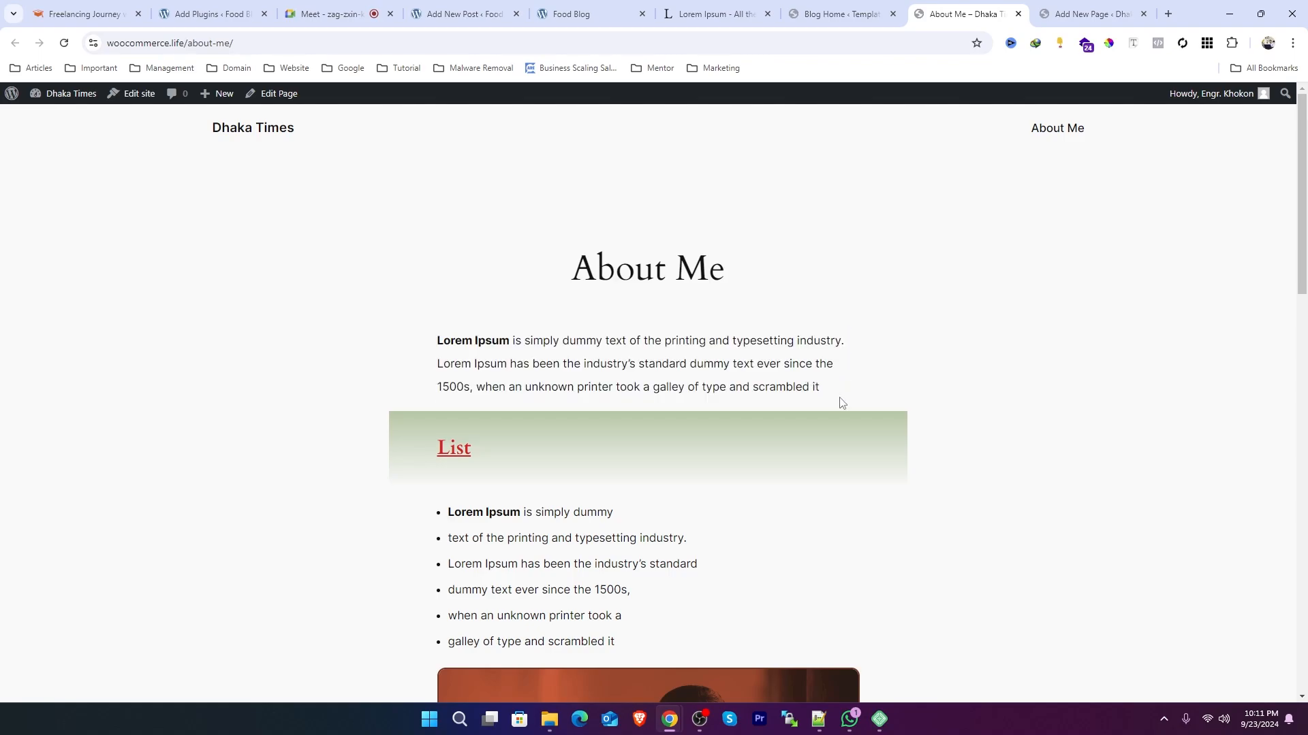
drag(839, 389, 454, 347)
click(495, 334)
click(687, 369)
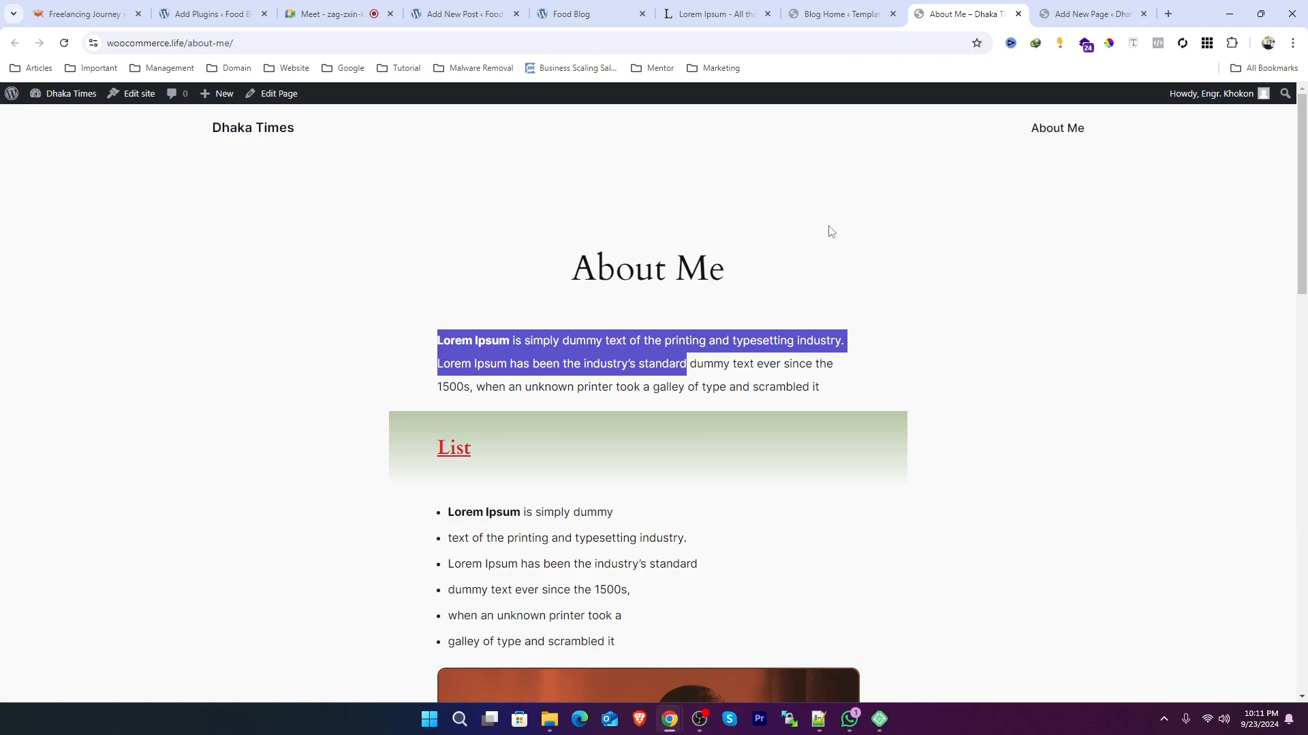
Step: Switch to the Google Meet tab with the ongoing presentation
click(327, 13)
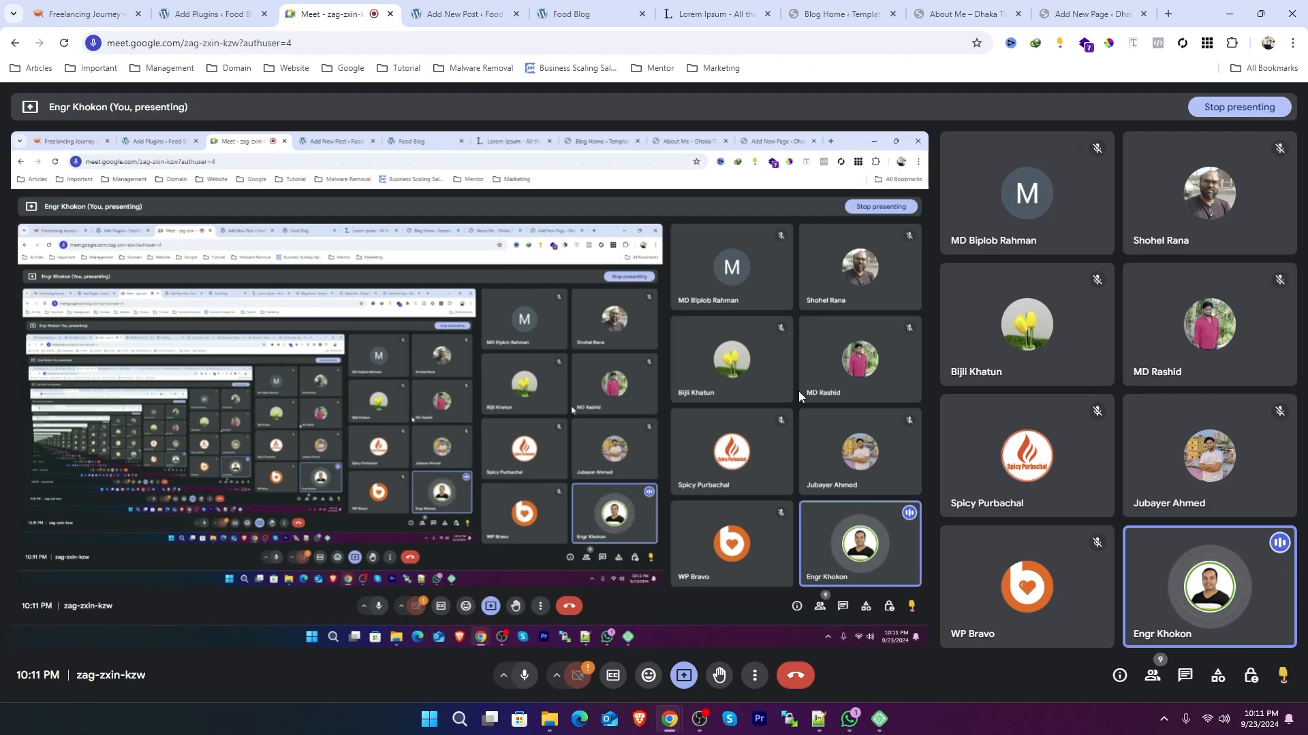
mouse_move(975, 345)
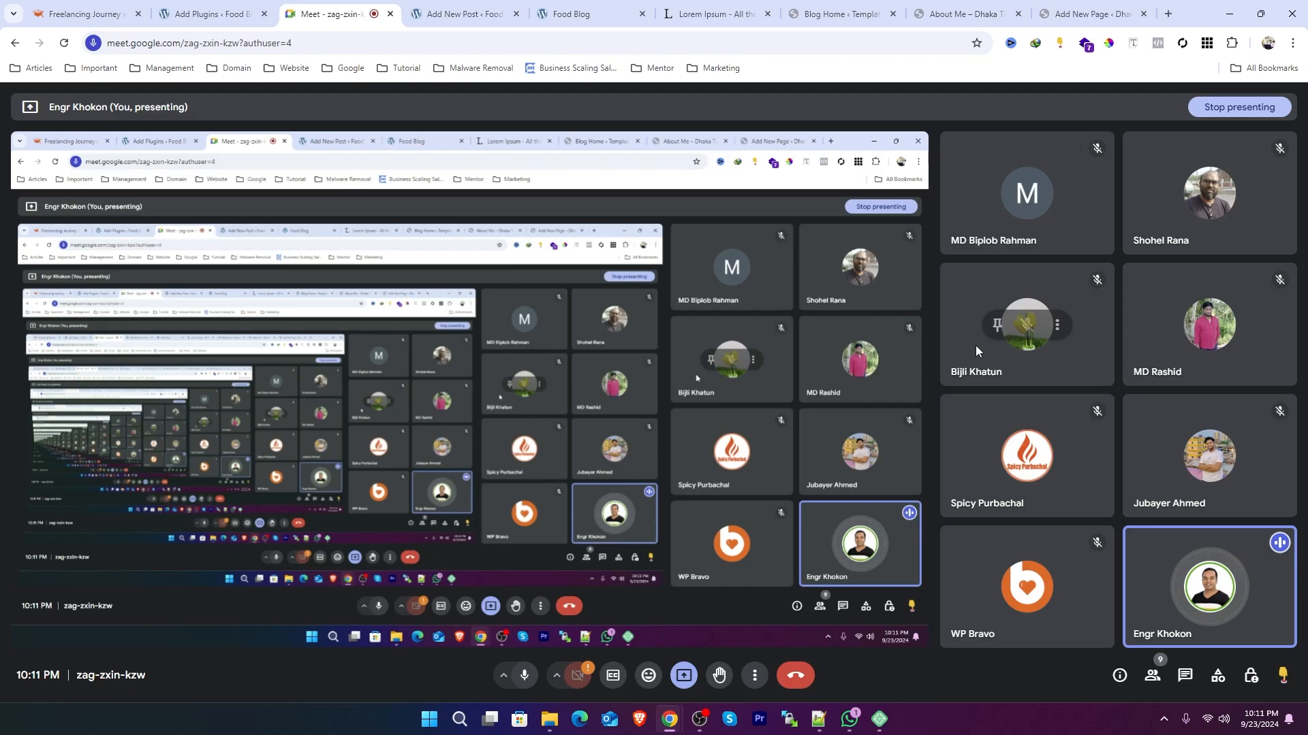